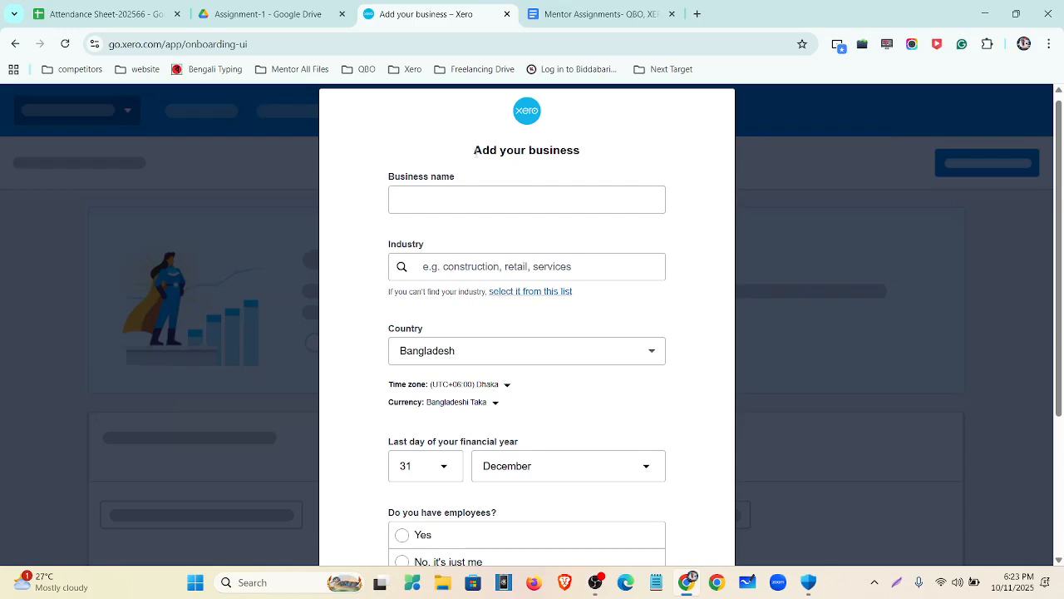
pyautogui.tripleClick(512, 155)
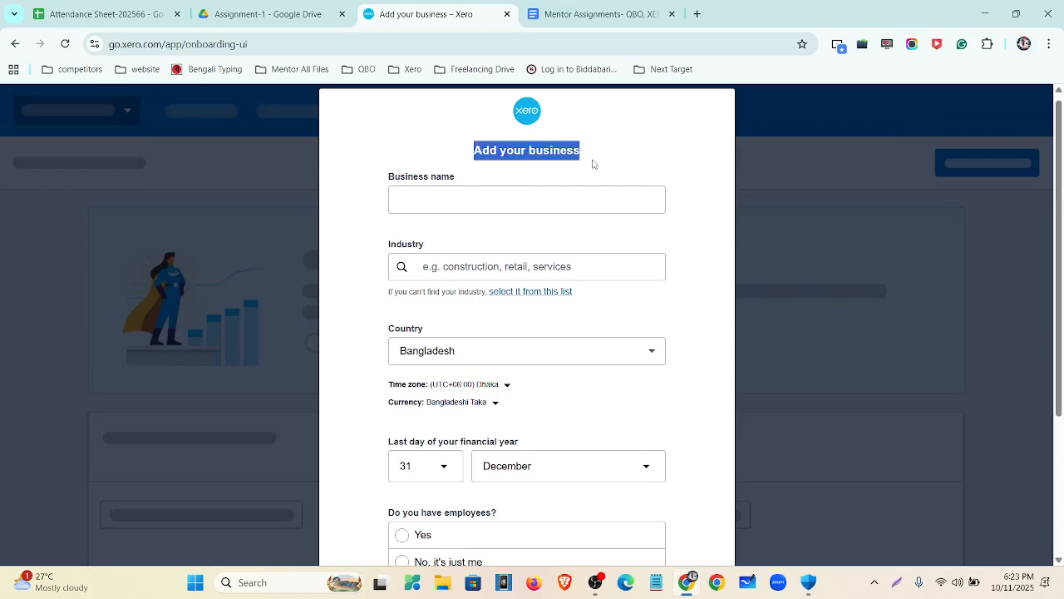
pyautogui.scroll(1, 466, 266)
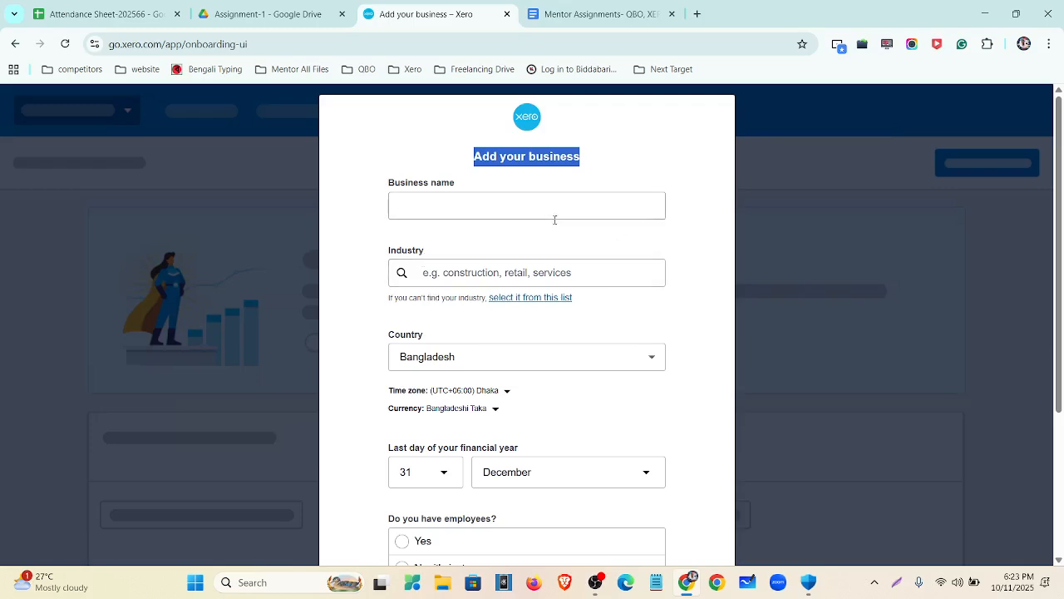
pyautogui.click(595, 582)
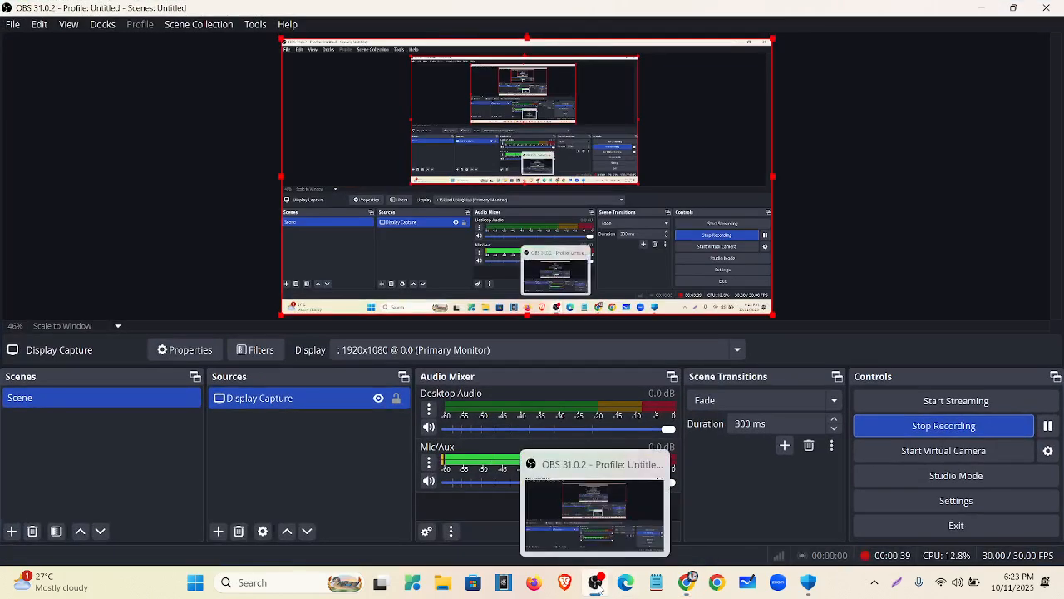
pyautogui.click(597, 584)
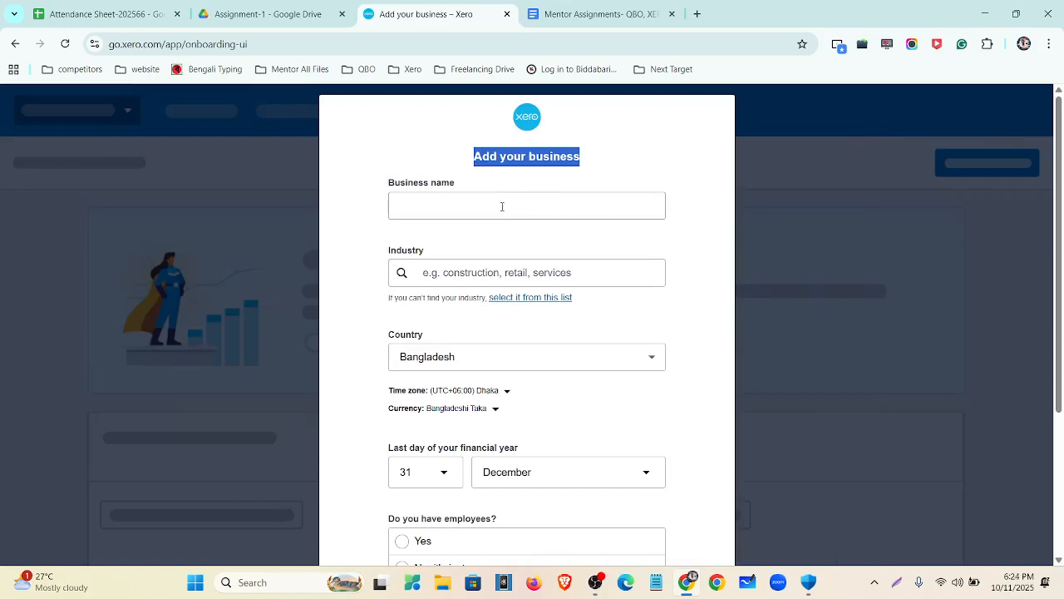
# Step: Enter Zenova Computers Ltd. as the business name in the new business form
pyautogui.click(502, 207)
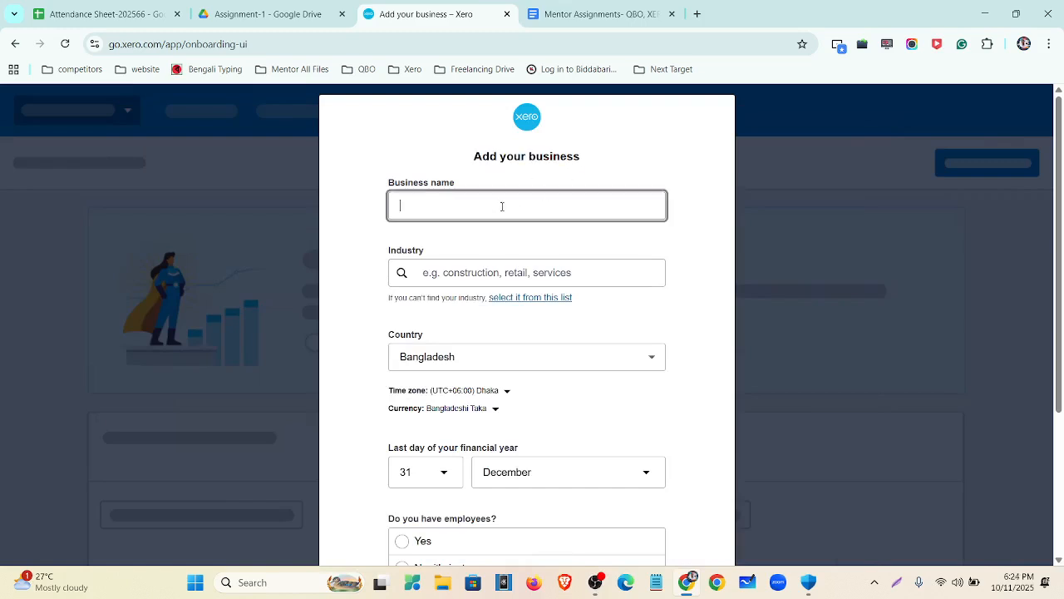
pyautogui.click(570, 17)
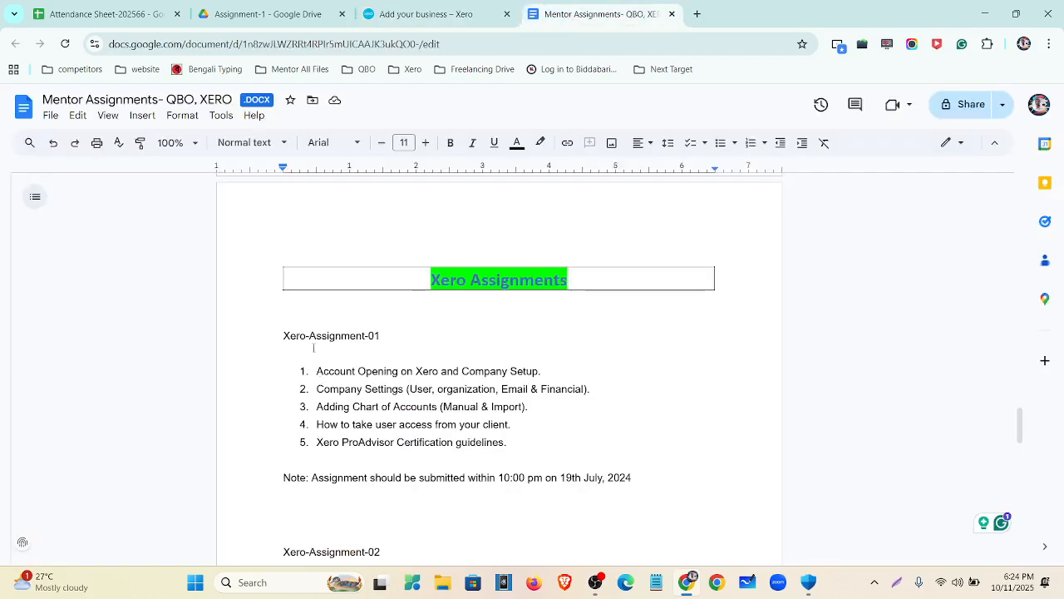
pyautogui.click(424, 14)
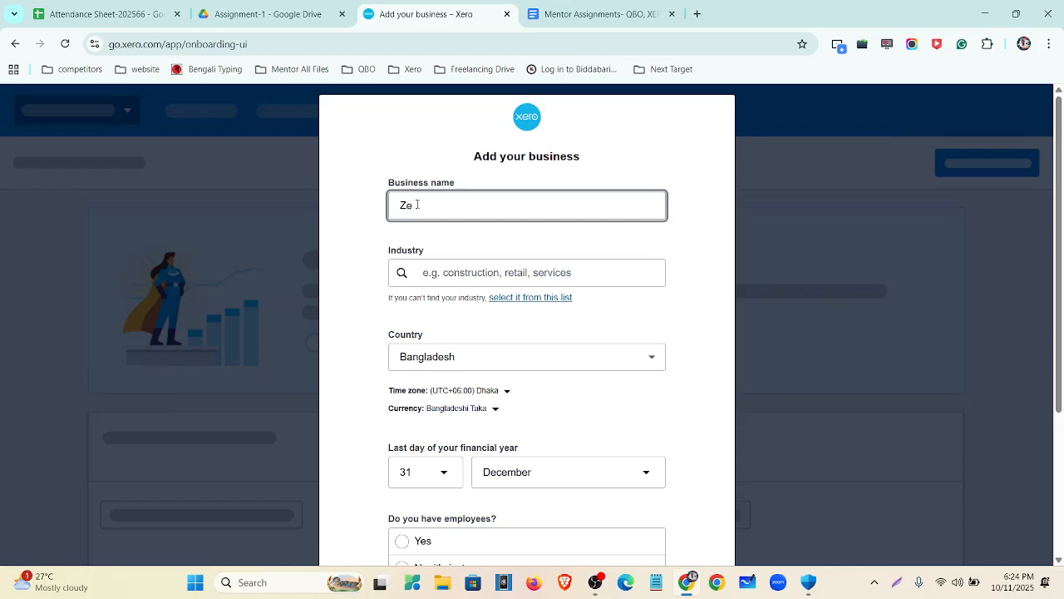
pyautogui.write('Computers Ltd.')
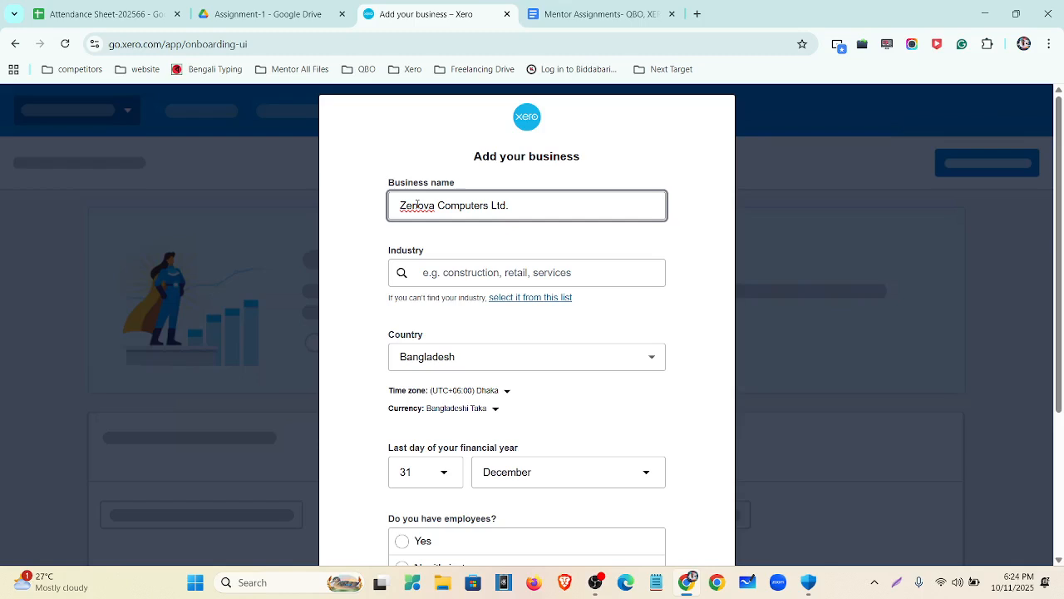
# Step: Open the zenova-computers Database document from the Assignment-1 Drive folder, and append the student's name and -66 to the business name in Xero
pyautogui.click(254, 14)
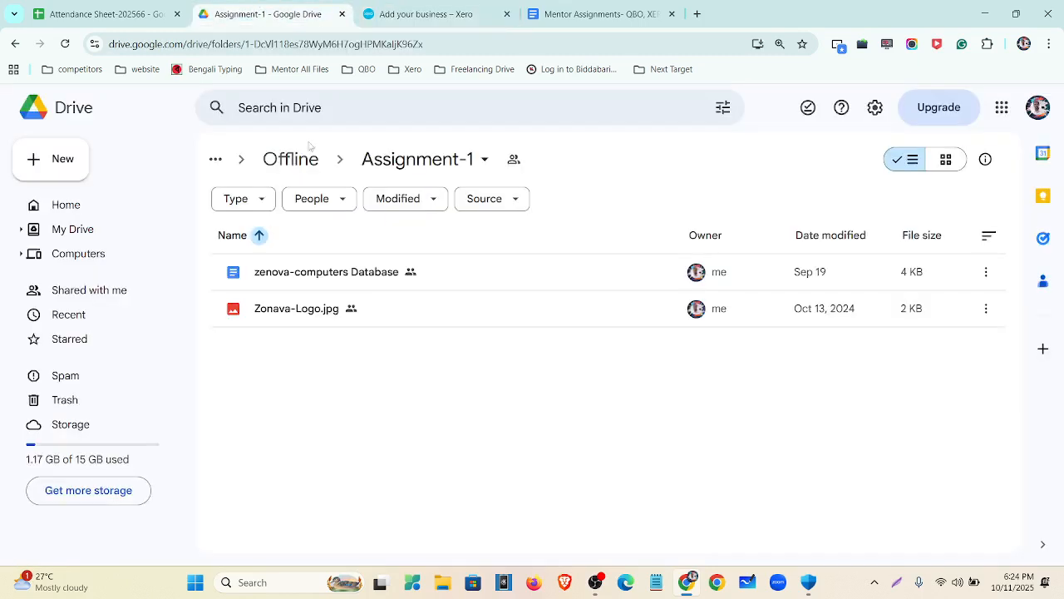
pyautogui.doubleClick(420, 282)
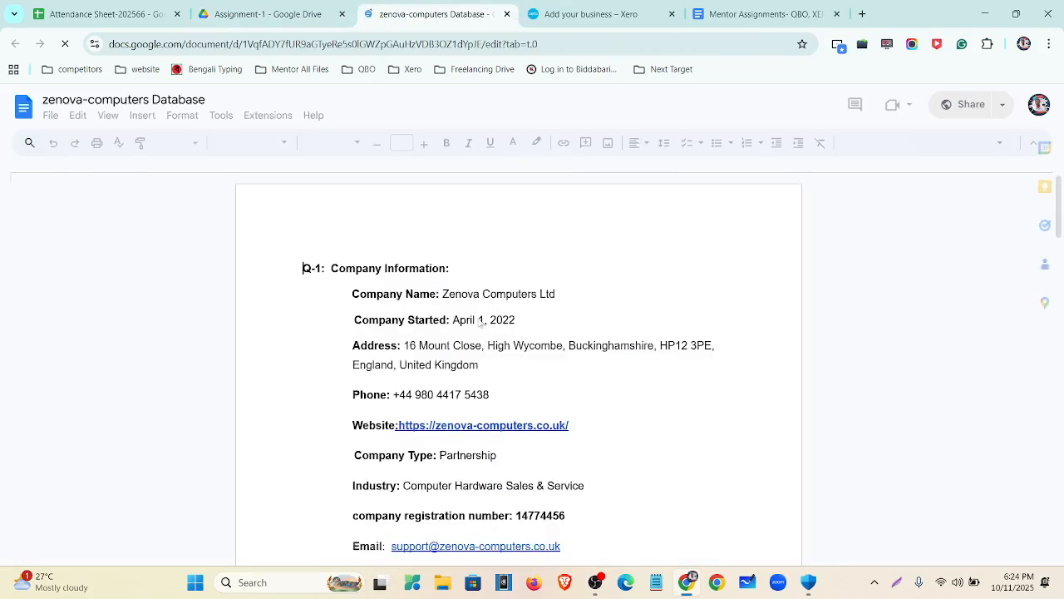
pyautogui.click(595, 15)
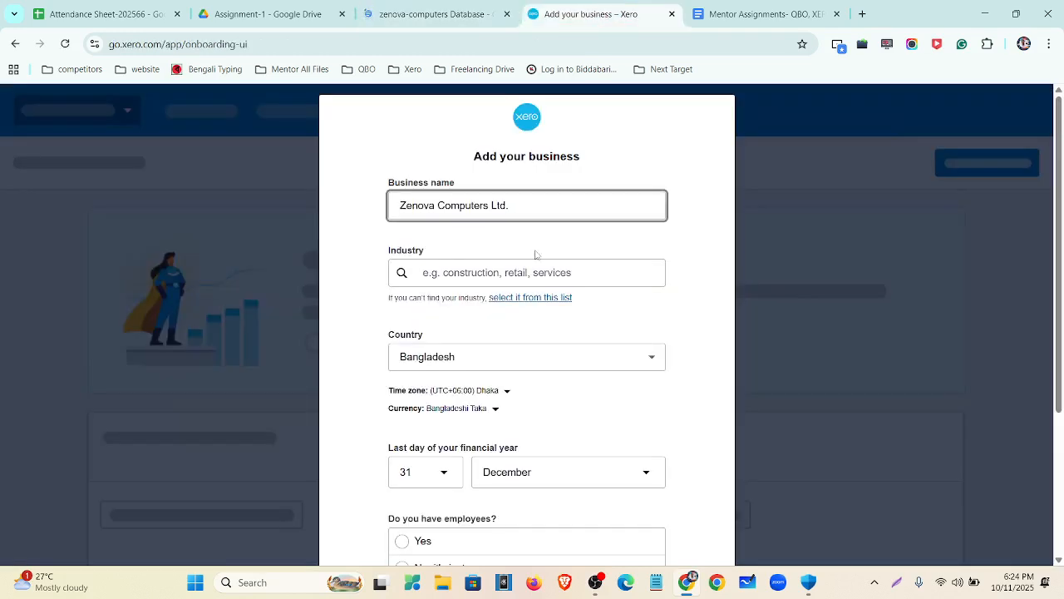
pyautogui.write('-Shohan-66')
# Step: Copy the industry text Computer Hardware Sales & Service from the zenova-computers Database document into the Industry search in Xero
pyautogui.click(532, 267)
pyautogui.click(409, 12)
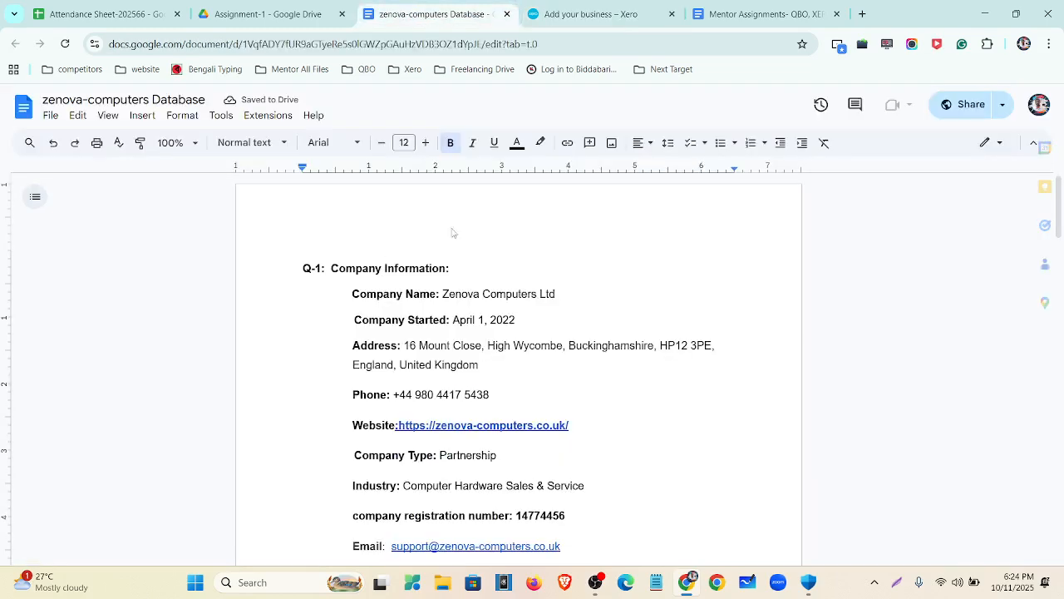
pyautogui.scroll(-2, 463, 371)
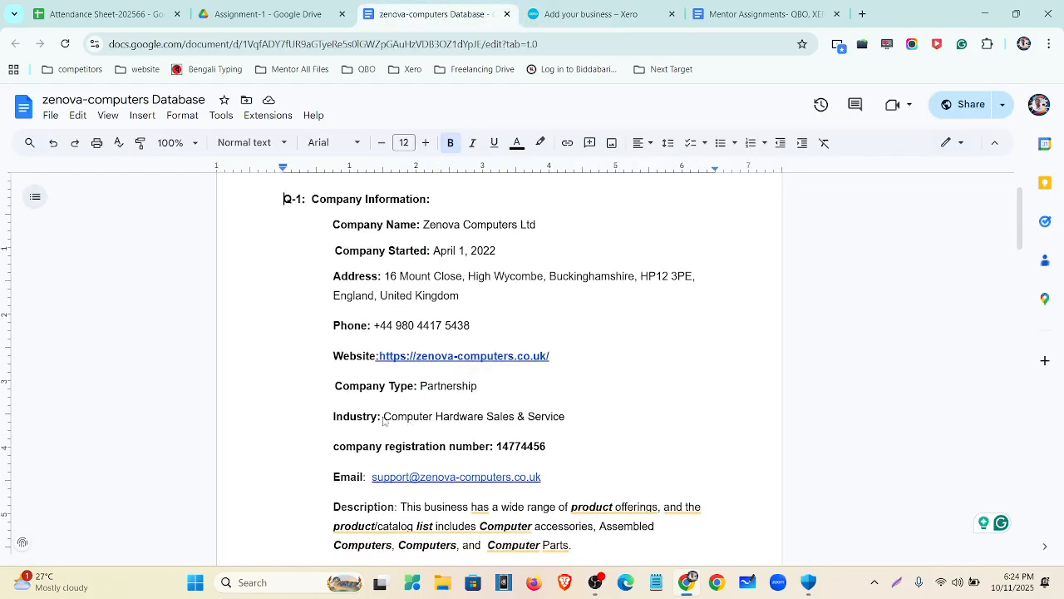
pyautogui.moveTo(383, 420); pyautogui.dragTo(570, 430)
pyautogui.hotkey('ctrl', 'c')
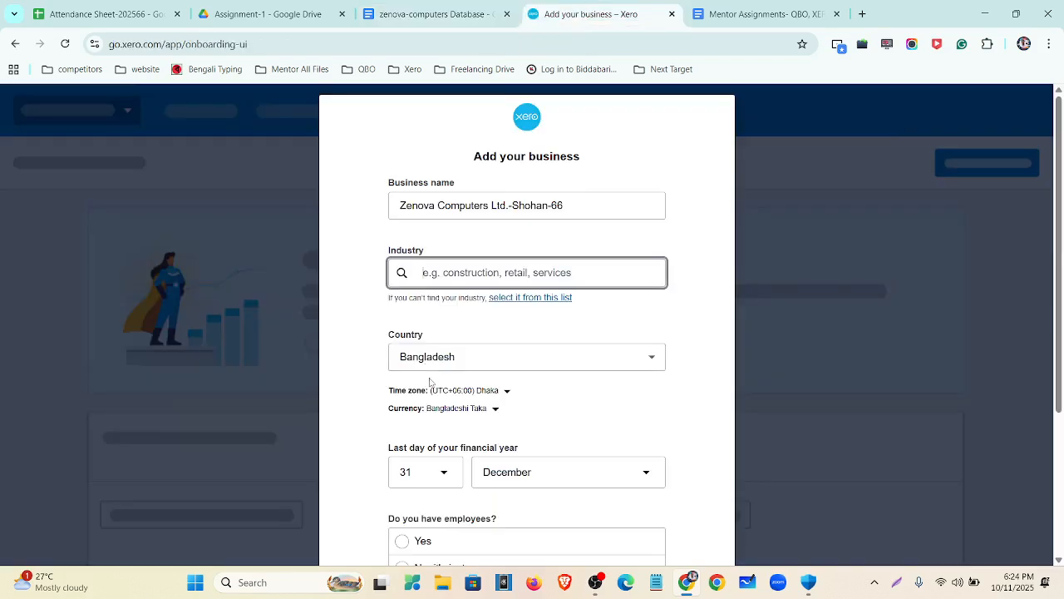
pyautogui.click(592, 14)
pyautogui.hotkey('ctrl', 'v')
# Step: Shorten the industry search to Compute and choose Computer and Computer Peripheral Wholesaling
pyautogui.press('BackSpace')
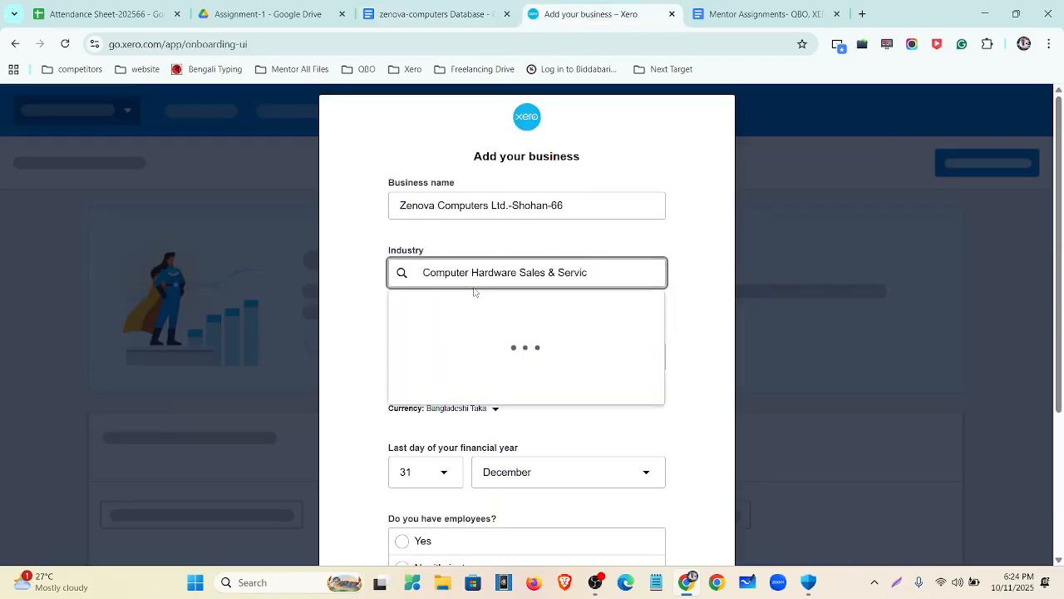
pyautogui.press('BackSpace')
pyautogui.press('BackSpace')
pyautogui.press('BackSpace')
pyautogui.press('BackSpace')
pyautogui.press('BackSpace')
pyautogui.press('BackSpace')
pyautogui.press('BackSpace')
pyautogui.press('BackSpace')
pyautogui.press('BackSpace')
pyautogui.press('BackSpace')
pyautogui.press('BackSpace')
pyautogui.press('BackSpace')
pyautogui.press('BackSpace')
pyautogui.press('BackSpace')
pyautogui.press('BackSpace')
pyautogui.press('BackSpace')
pyautogui.press('BackSpace')
pyautogui.press('BackSpace')
pyautogui.press('BackSpace')
pyautogui.press('BackSpace')
pyautogui.press('BackSpace')
pyautogui.press('BackSpace')
pyautogui.press('BackSpace')
pyautogui.press('BackSpace')
pyautogui.press('BackSpace')
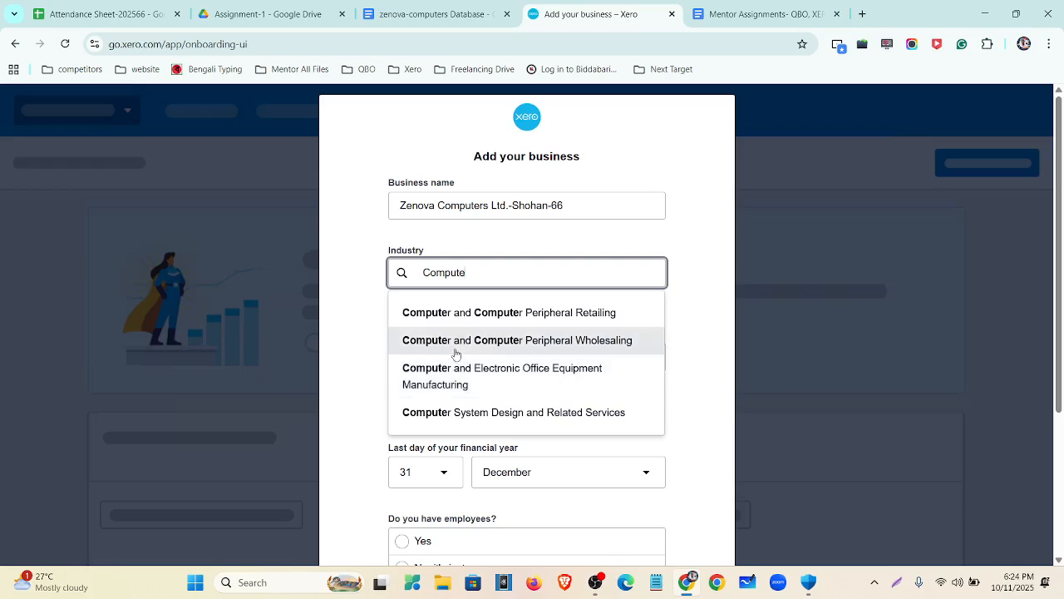
pyautogui.click(553, 351)
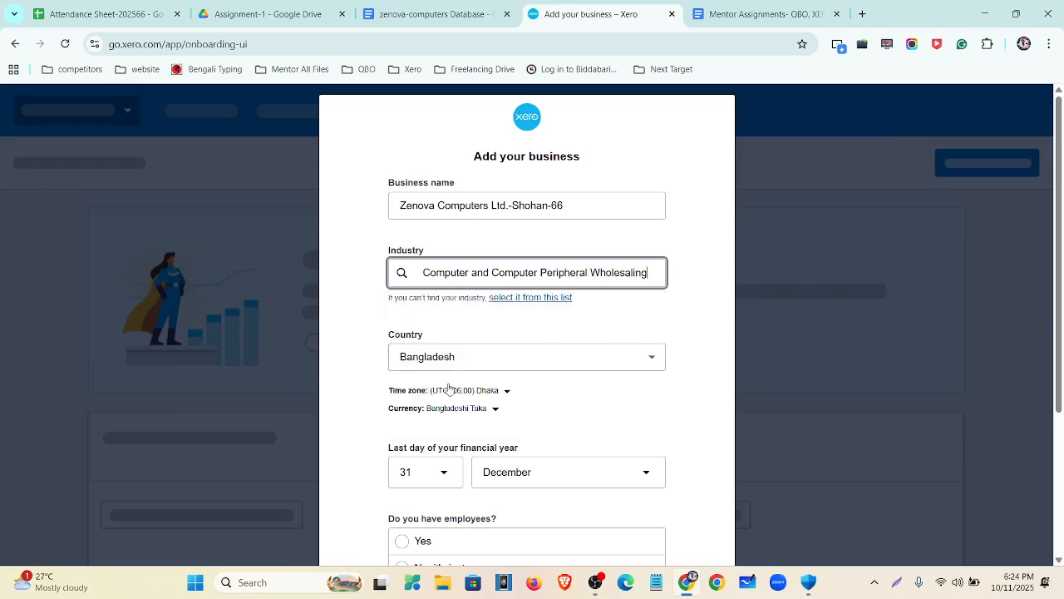
# Step: Set the business country to United Kingdom
pyautogui.click(660, 360)
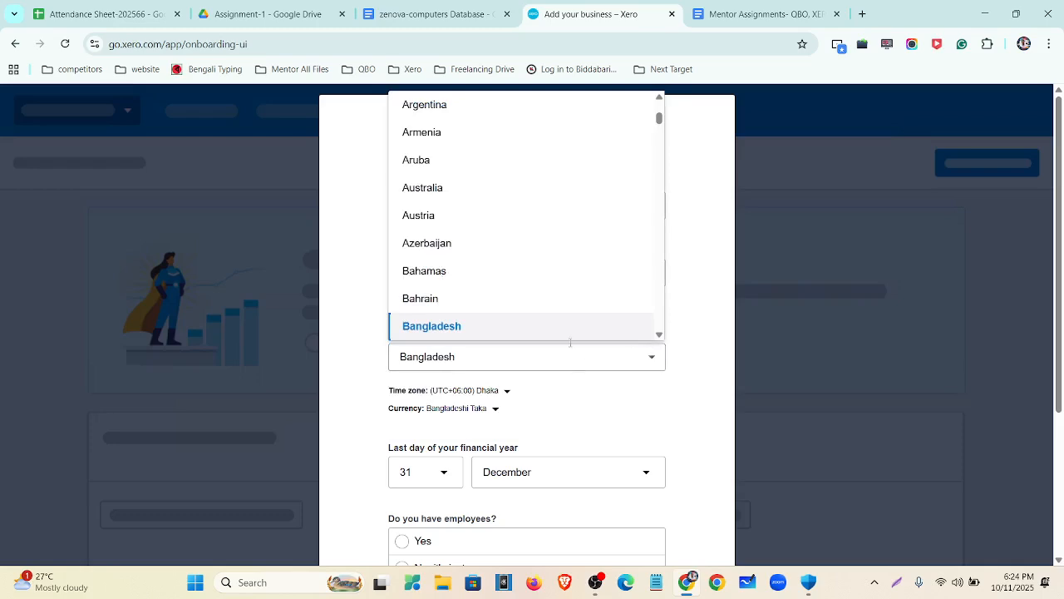
pyautogui.scroll(-13, 535, 250)
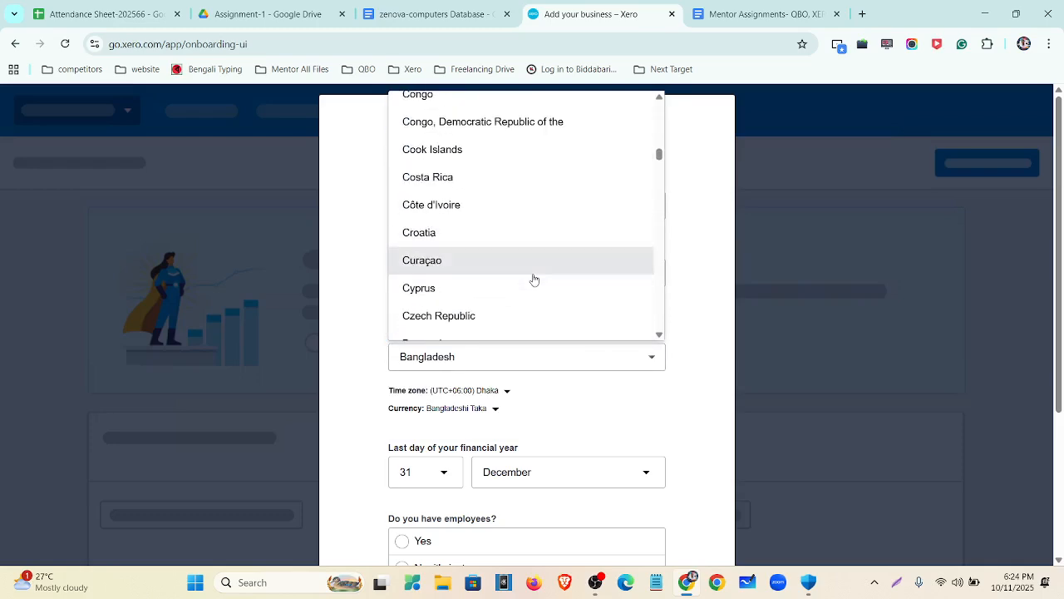
pyautogui.scroll(-15, 535, 281)
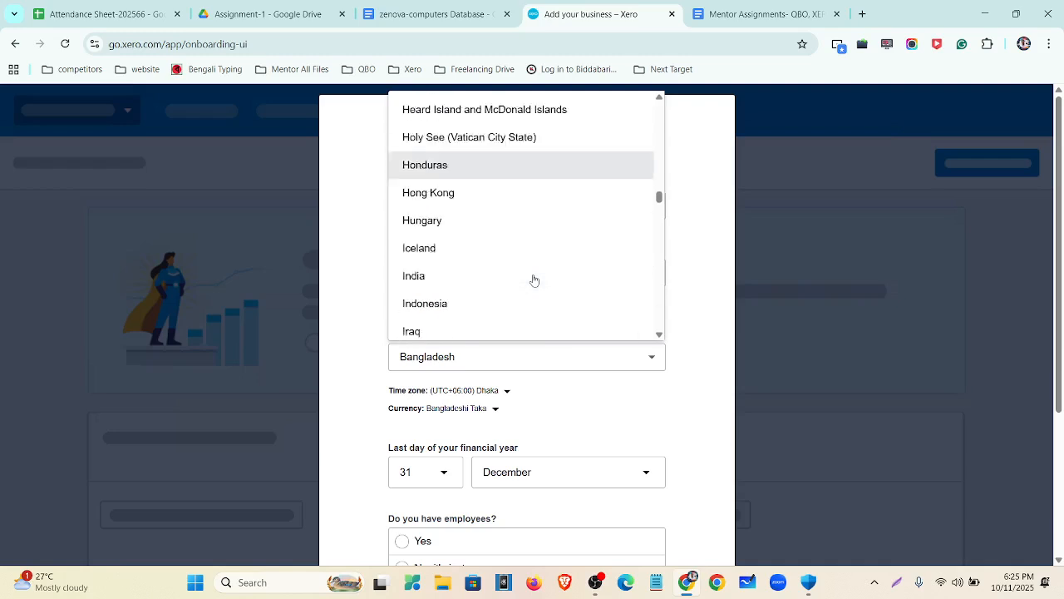
pyautogui.scroll(-4, 535, 280)
pyautogui.scroll(-10, 535, 281)
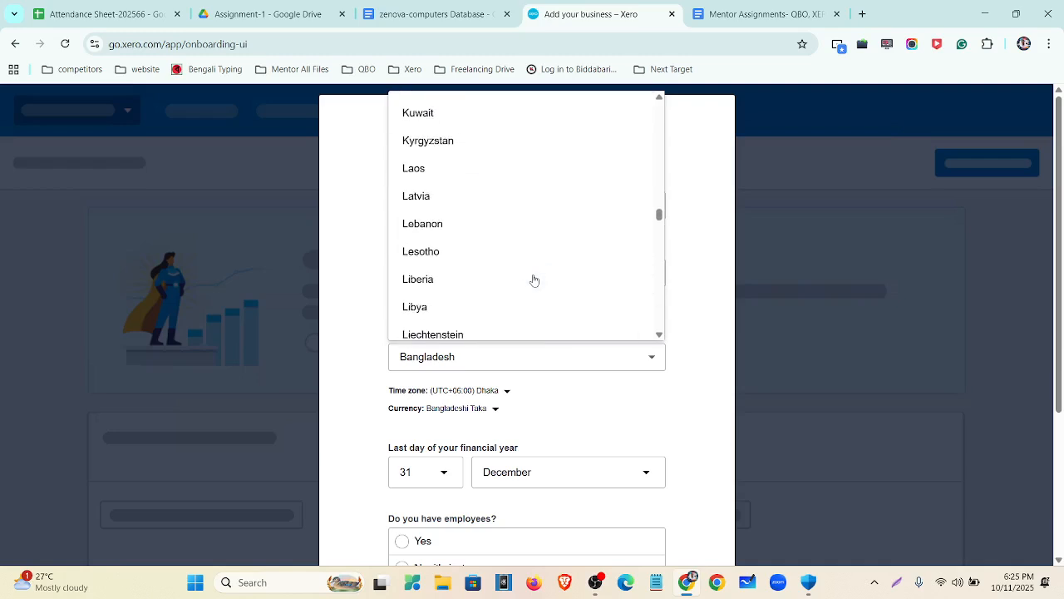
pyautogui.scroll(-10, 535, 280)
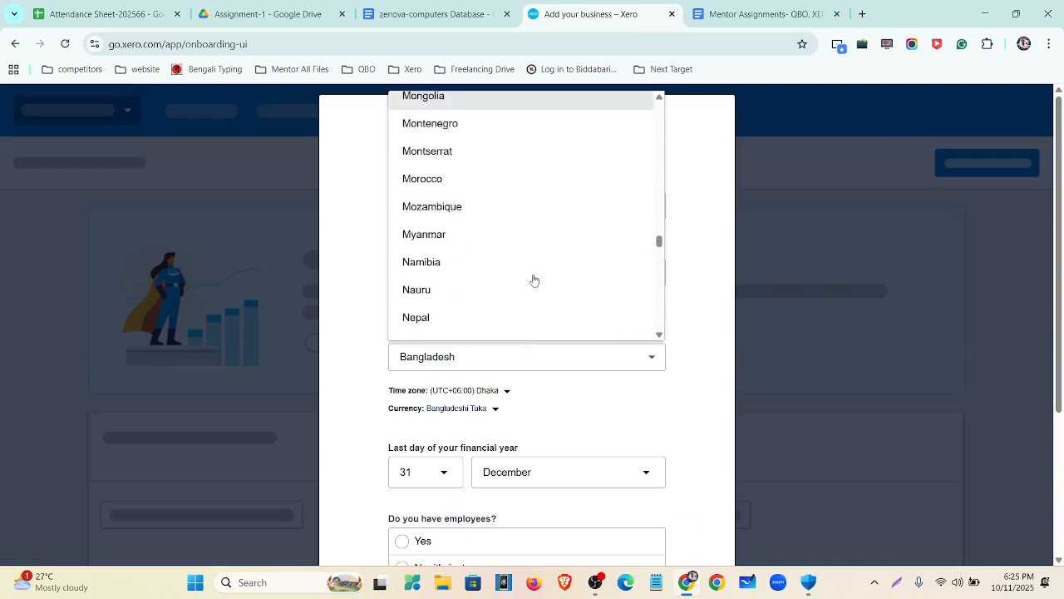
pyautogui.scroll(-12, 534, 285)
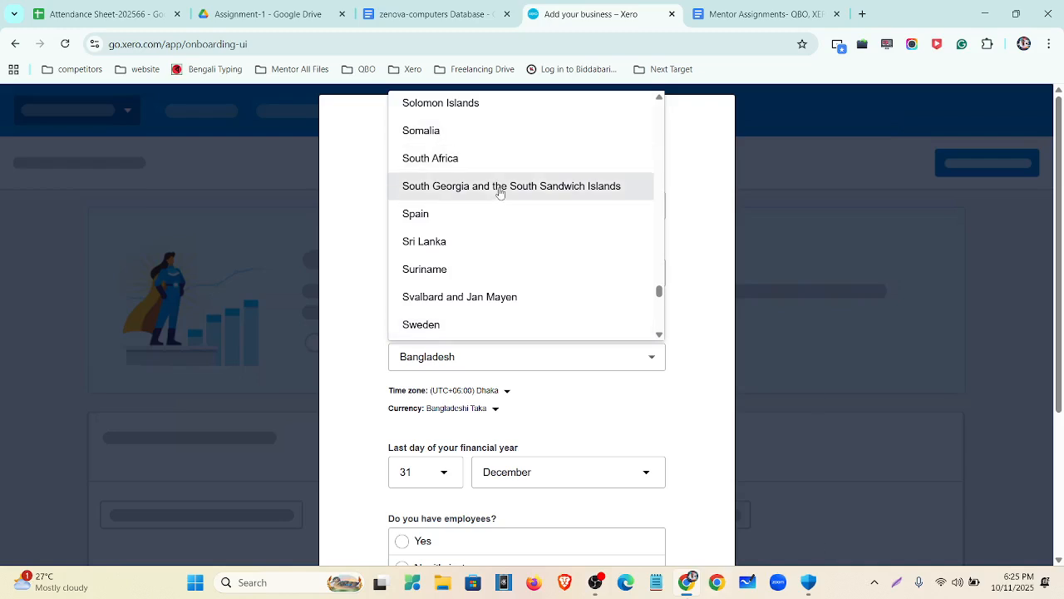
pyautogui.scroll(-9, 537, 268)
pyautogui.scroll(1, 562, 280)
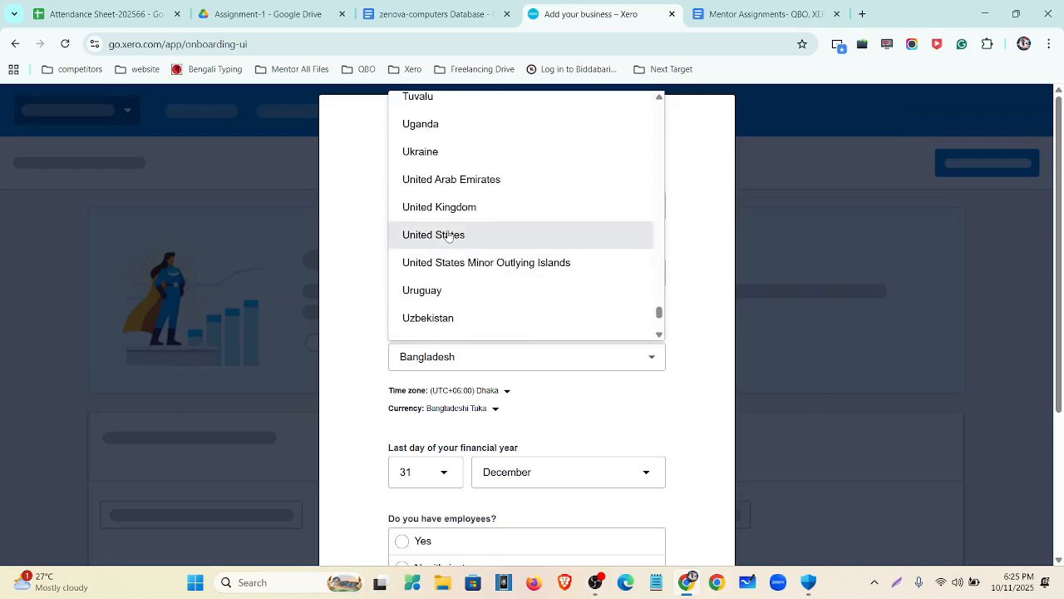
pyautogui.click(466, 207)
# Step: Check the last day of the financial year and answer Yes to having employees
pyautogui.scroll(-2, 574, 291)
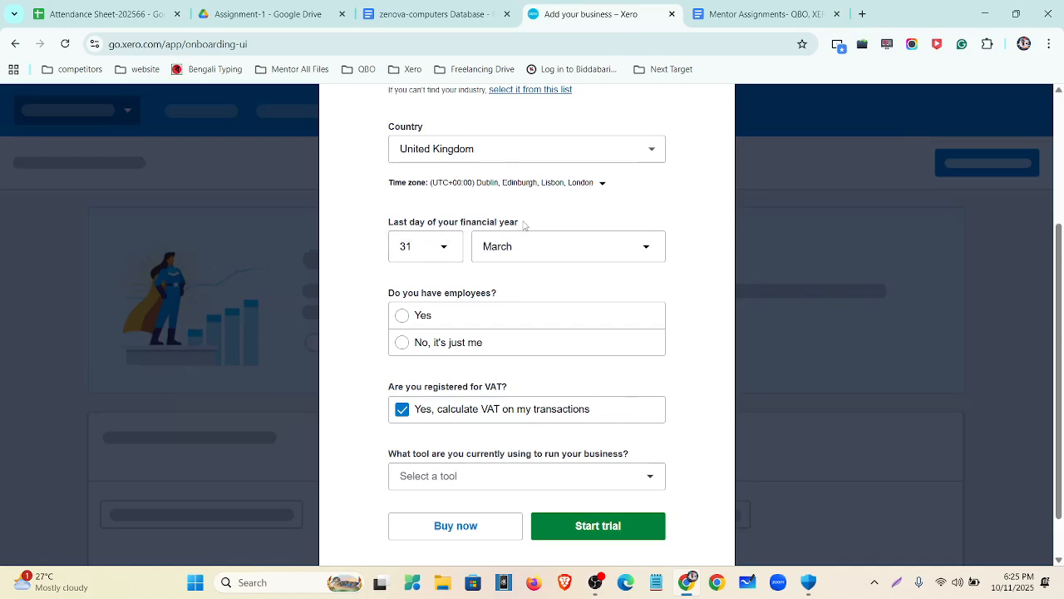
pyautogui.moveTo(523, 222); pyautogui.dragTo(387, 218)
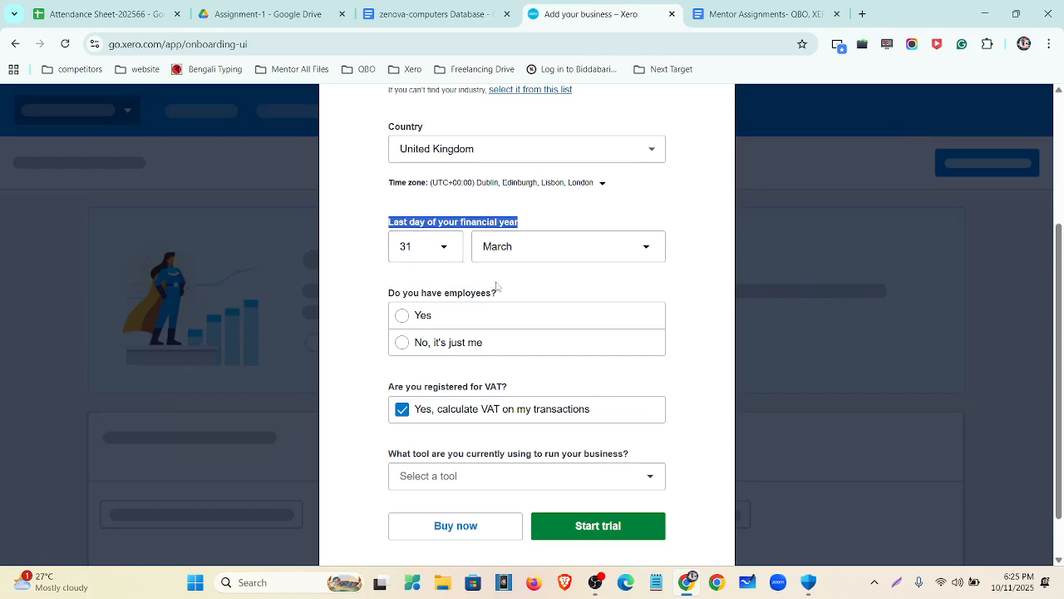
pyautogui.scroll(-2, 499, 287)
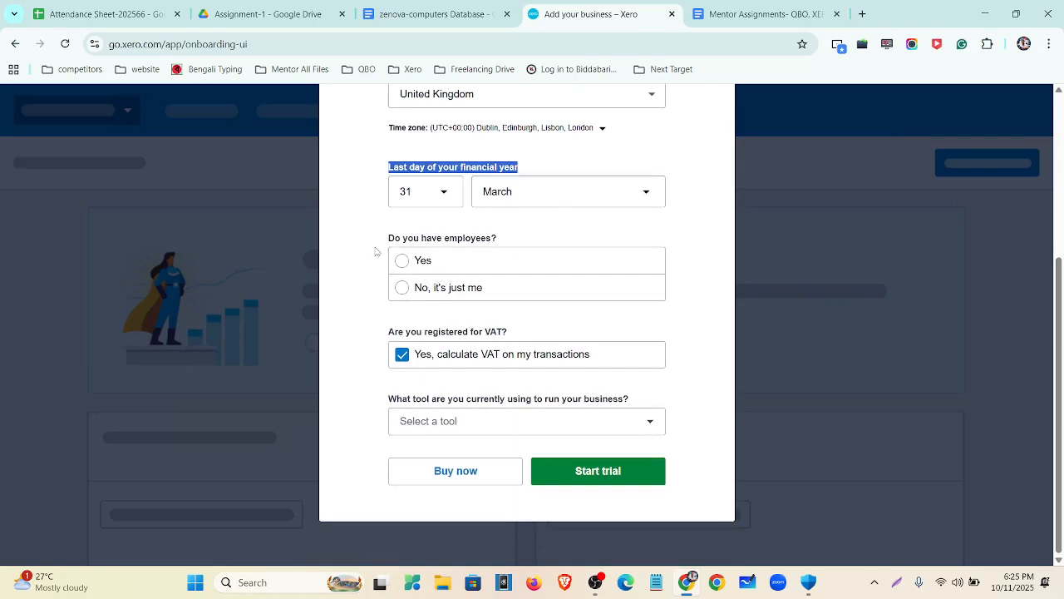
pyautogui.click(432, 261)
# Step: Choose Quickbooks as the tool currently used to run the business and start the trial
pyautogui.click(472, 429)
pyautogui.click(373, 418)
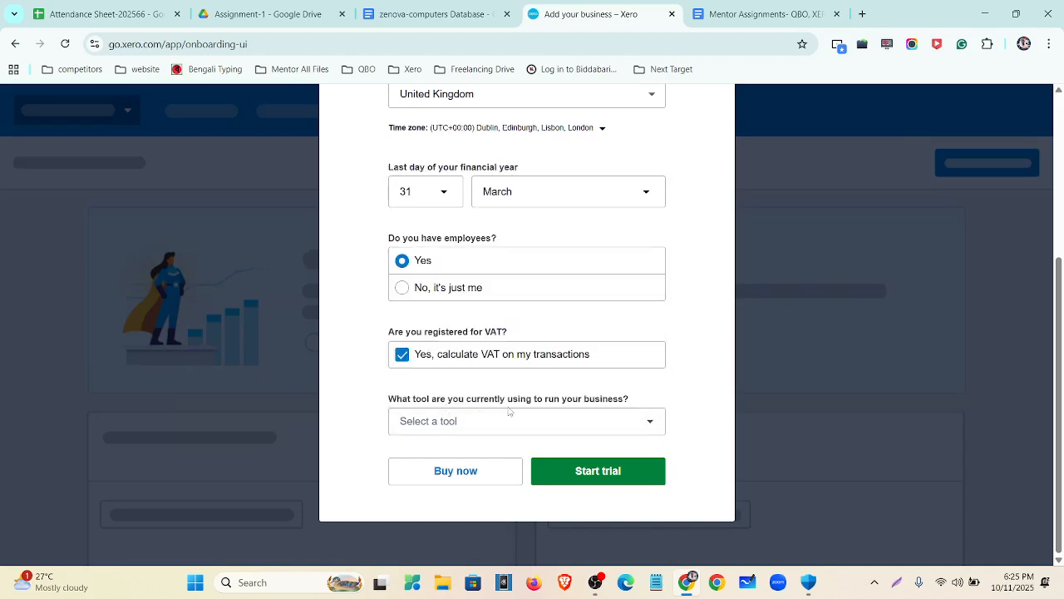
pyautogui.click(569, 429)
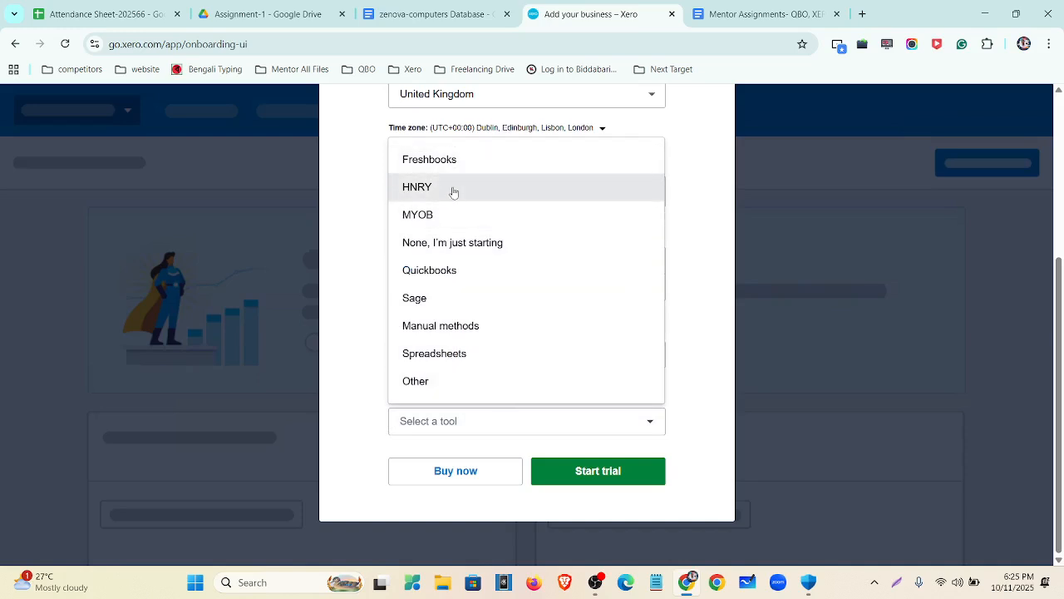
pyautogui.click(427, 271)
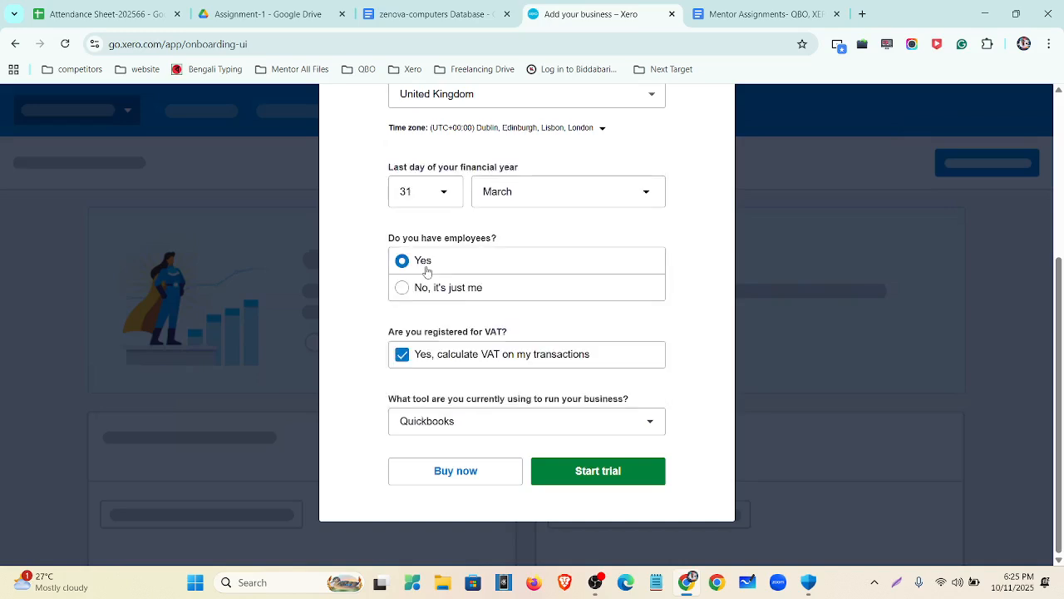
pyautogui.click(570, 473)
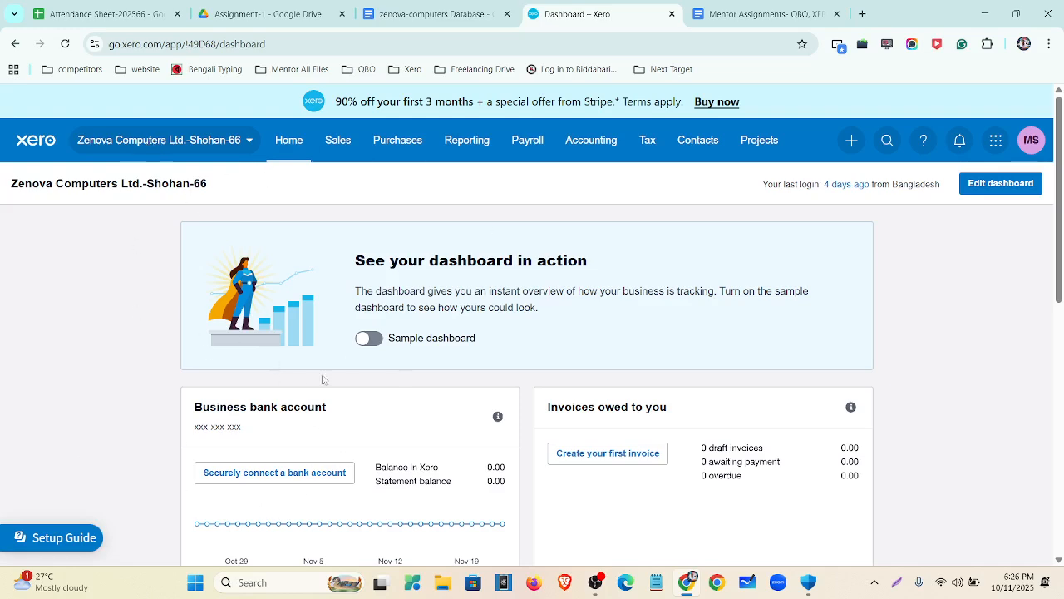
# Step: Review the Xero-Assignment-01 task list in the Mentor Assignments document and return to the Xero dashboard
pyautogui.click(757, 15)
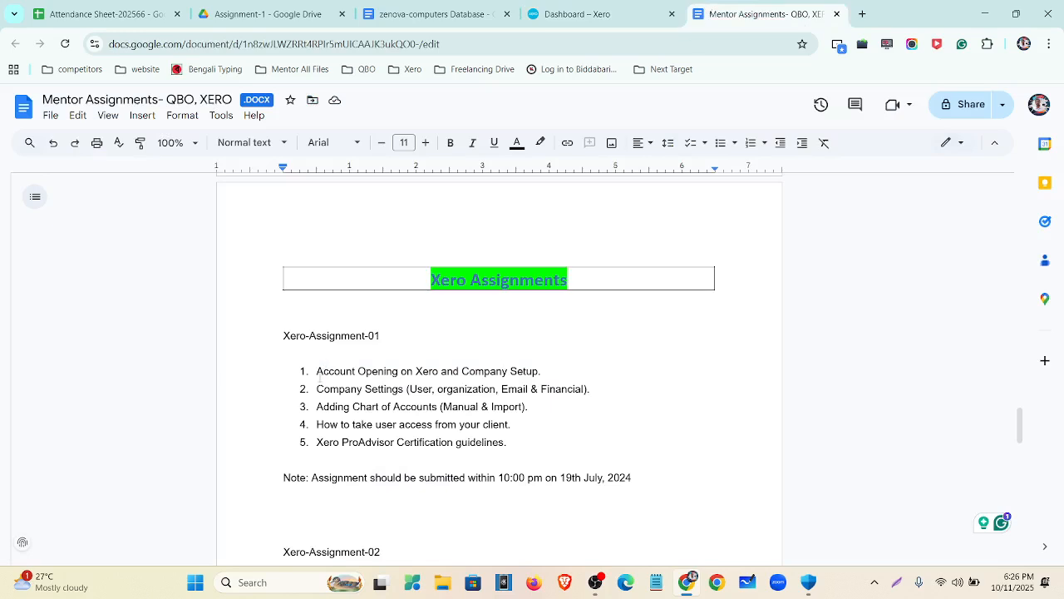
pyautogui.moveTo(316, 373); pyautogui.dragTo(552, 372)
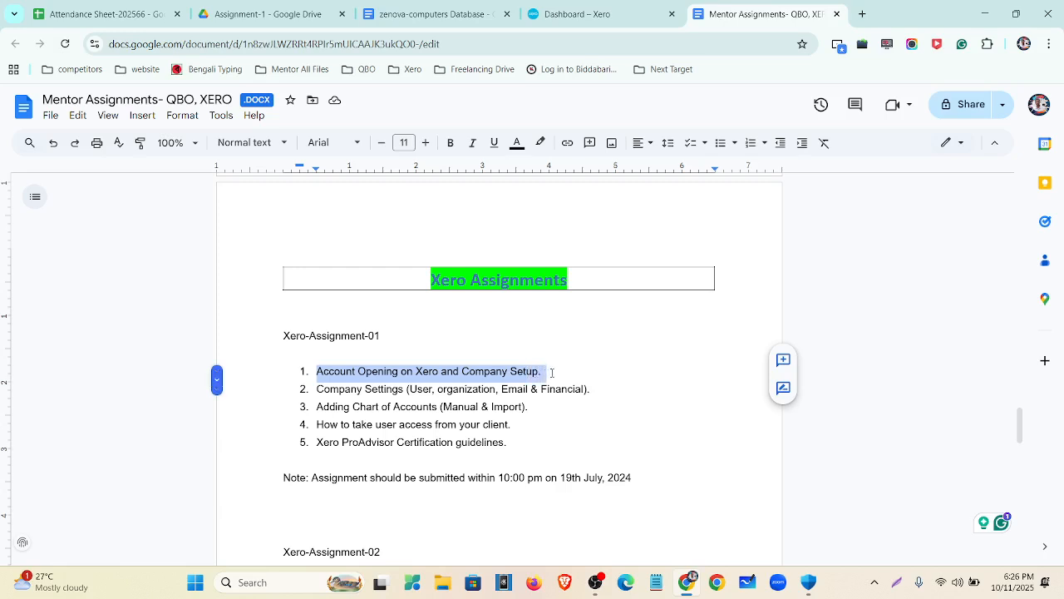
pyautogui.moveTo(317, 388); pyautogui.dragTo(512, 446)
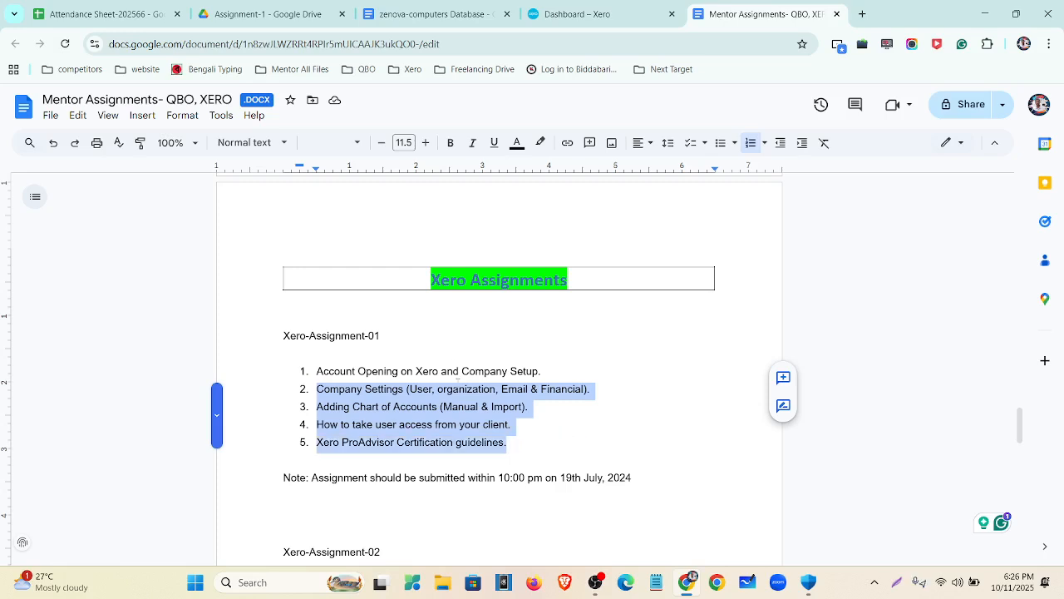
pyautogui.click(582, 14)
pyautogui.scroll(-1, 482, 361)
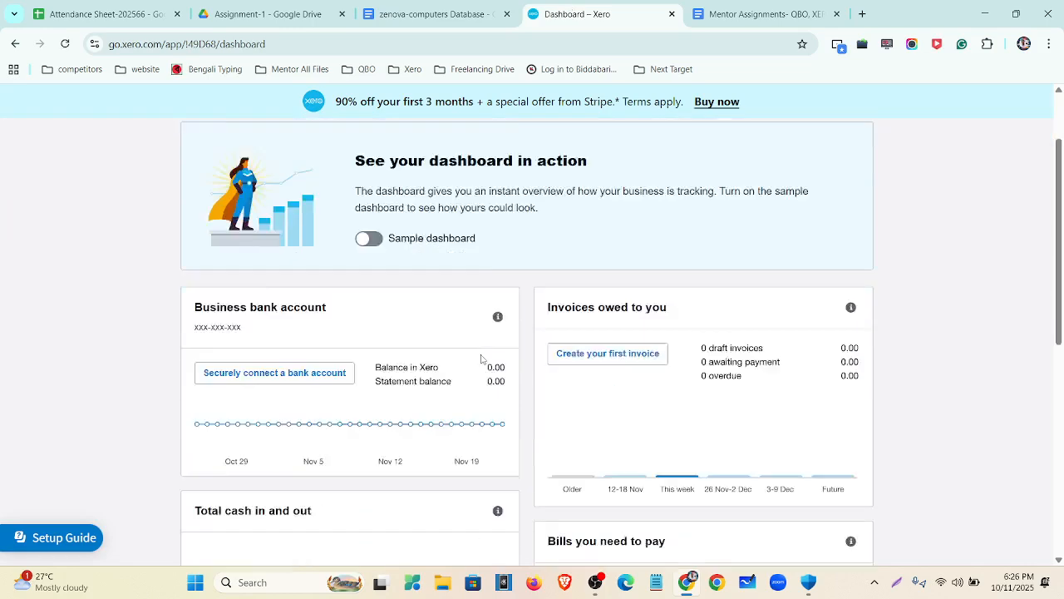
# Step: Outline the dashboard's navigation bar, organisation name, section links, header icons and main dashboard area on a full-screen capture, and discard the capture
pyautogui.scroll(1, 481, 359)
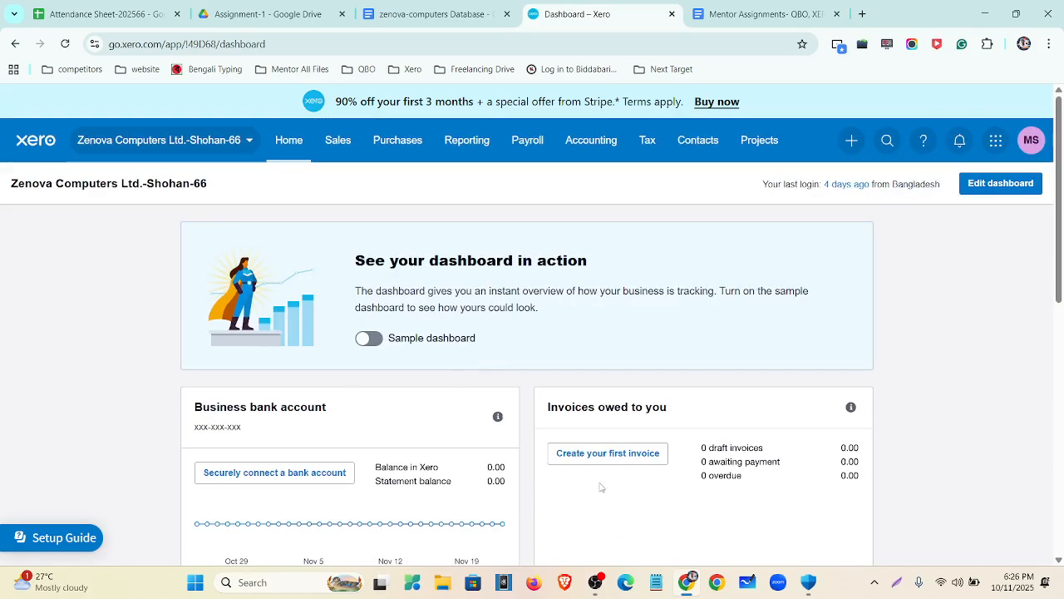
pyautogui.press('Print')
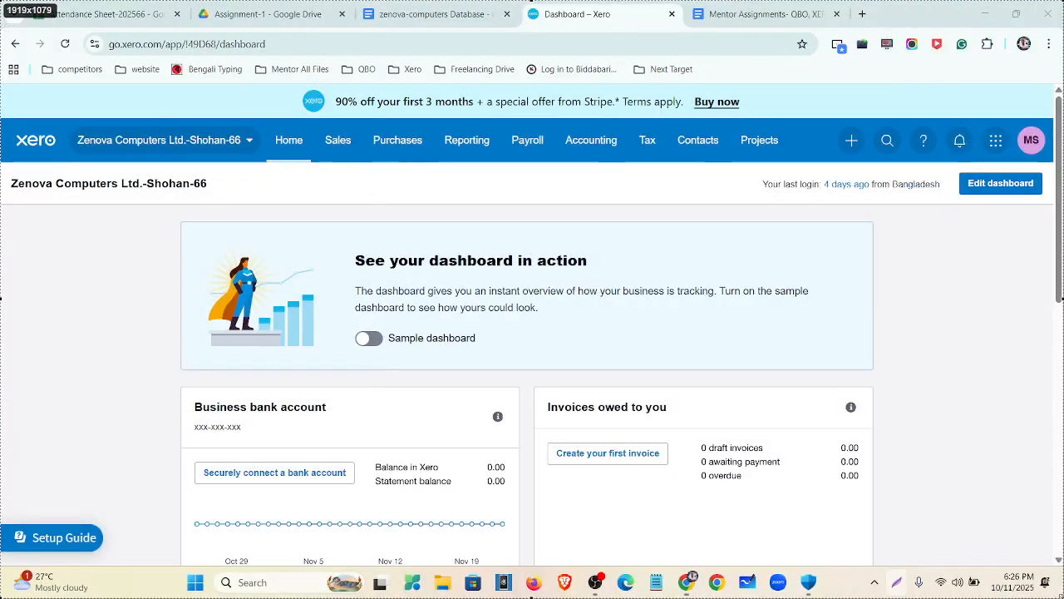
pyautogui.moveTo(1062, 597); pyautogui.dragTo(1063, 598)
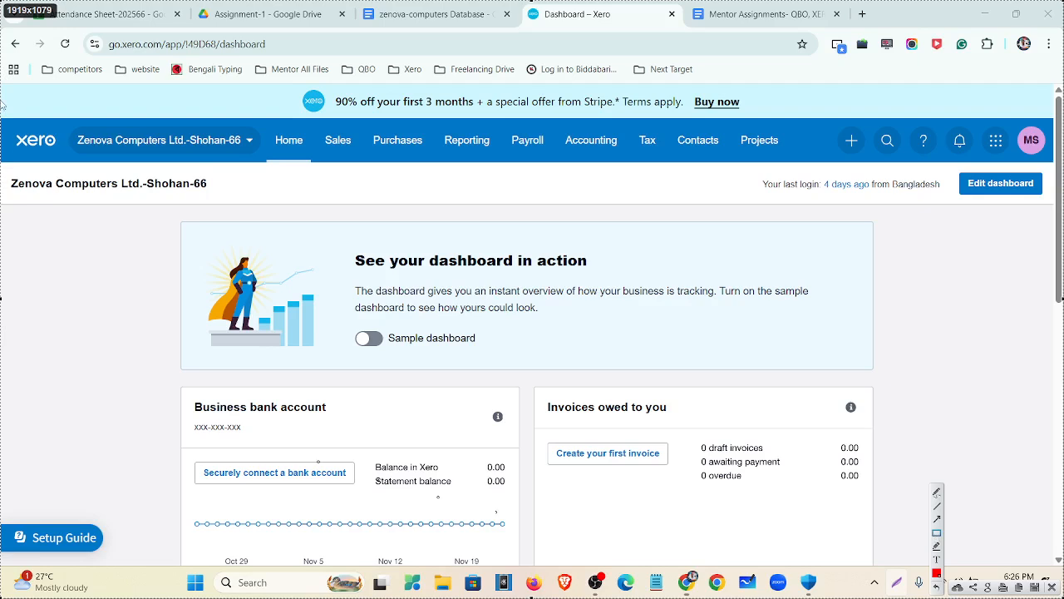
pyautogui.moveTo(1, 115)
pyautogui.mouseDown()
pyautogui.moveTo(47, 141)
pyautogui.moveTo(1059, 208)
pyautogui.moveTo(1058, 165)
pyautogui.mouseUp()
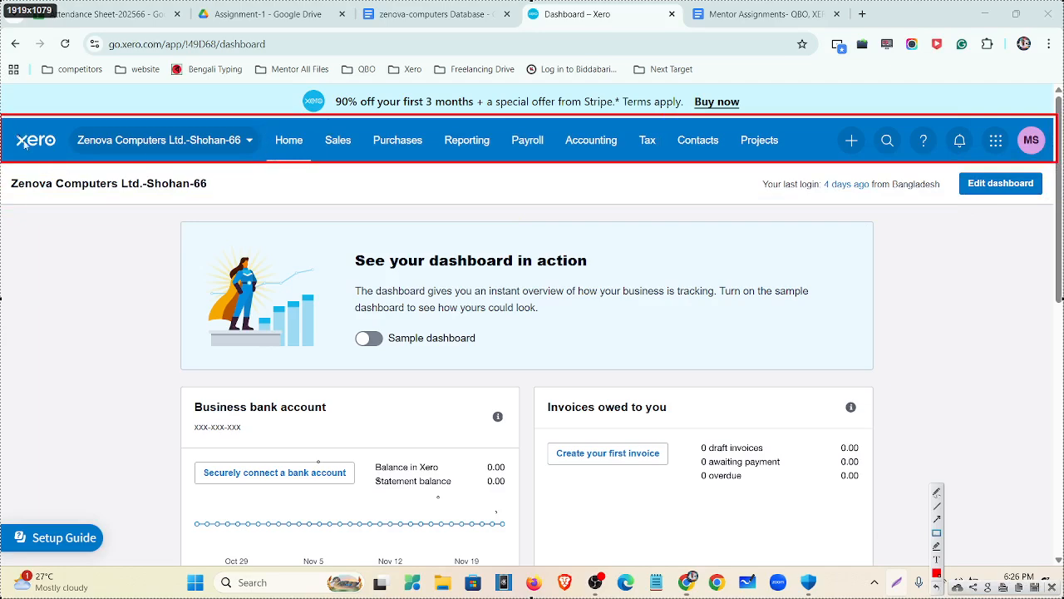
pyautogui.moveTo(66, 129)
pyautogui.mouseDown()
pyautogui.moveTo(154, 153)
pyautogui.moveTo(258, 155)
pyautogui.moveTo(254, 164)
pyautogui.mouseUp()
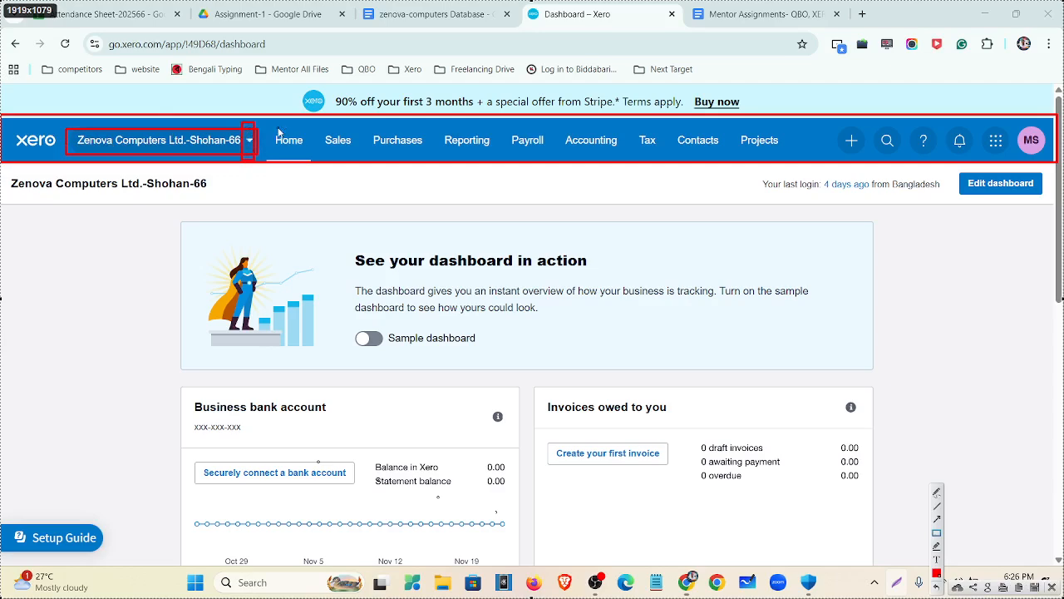
pyautogui.moveTo(270, 129); pyautogui.dragTo(308, 156)
pyautogui.moveTo(160, 205)
pyautogui.mouseDown()
pyautogui.moveTo(918, 522)
pyautogui.moveTo(969, 571)
pyautogui.mouseUp()
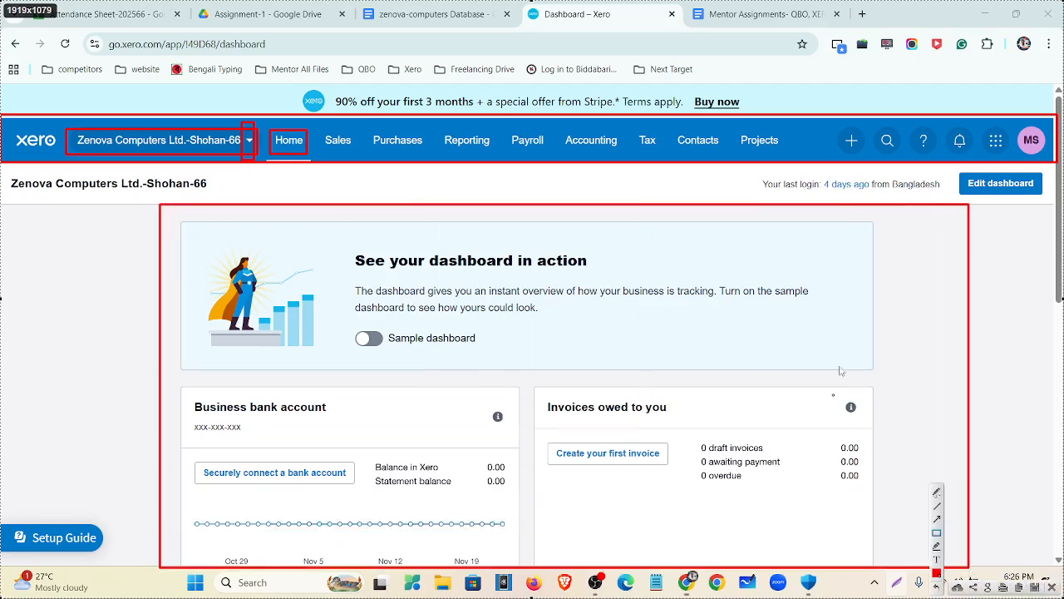
pyautogui.moveTo(961, 171)
pyautogui.mouseDown()
pyautogui.moveTo(1051, 215)
pyautogui.moveTo(1046, 205)
pyautogui.mouseUp()
pyautogui.moveTo(321, 130)
pyautogui.mouseDown()
pyautogui.moveTo(357, 151)
pyautogui.moveTo(374, 135)
pyautogui.moveTo(425, 153)
pyautogui.moveTo(445, 137)
pyautogui.moveTo(493, 161)
pyautogui.moveTo(549, 152)
pyautogui.moveTo(562, 132)
pyautogui.moveTo(625, 150)
pyautogui.moveTo(783, 153)
pyautogui.mouseUp()
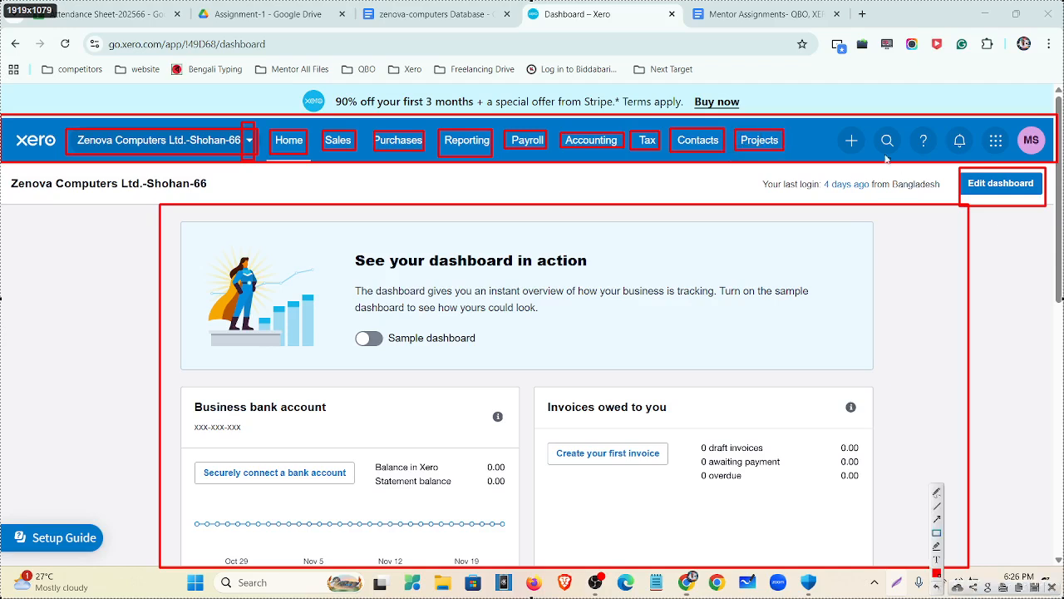
pyautogui.moveTo(837, 125)
pyautogui.mouseDown()
pyautogui.moveTo(863, 160)
pyautogui.moveTo(937, 160)
pyautogui.moveTo(946, 125)
pyautogui.moveTo(968, 159)
pyautogui.mouseUp()
pyautogui.moveTo(982, 123); pyautogui.dragTo(1009, 160)
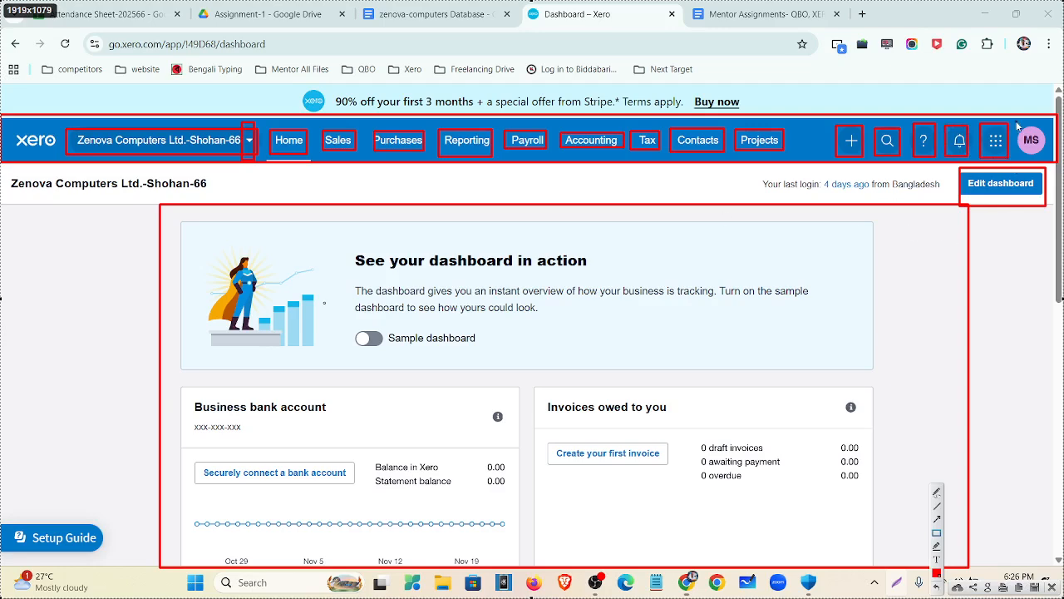
pyautogui.moveTo(1013, 123); pyautogui.dragTo(1049, 163)
pyautogui.click(1052, 586)
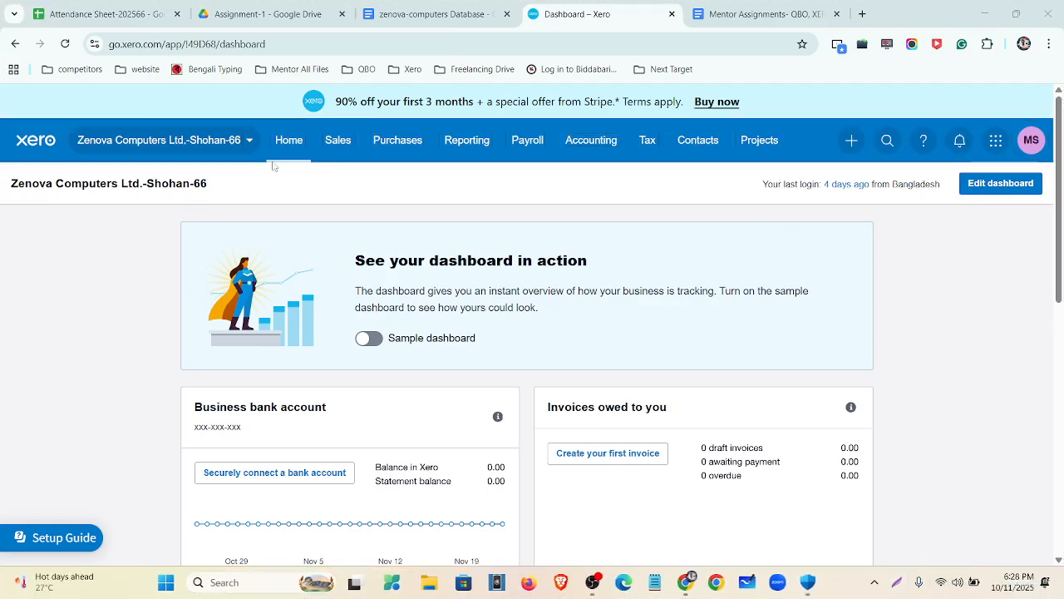
# Step: Look through the options available under Sales, Purchases, Reporting, Payroll, Accounting, Tax, Contacts and Projects
pyautogui.click(337, 141)
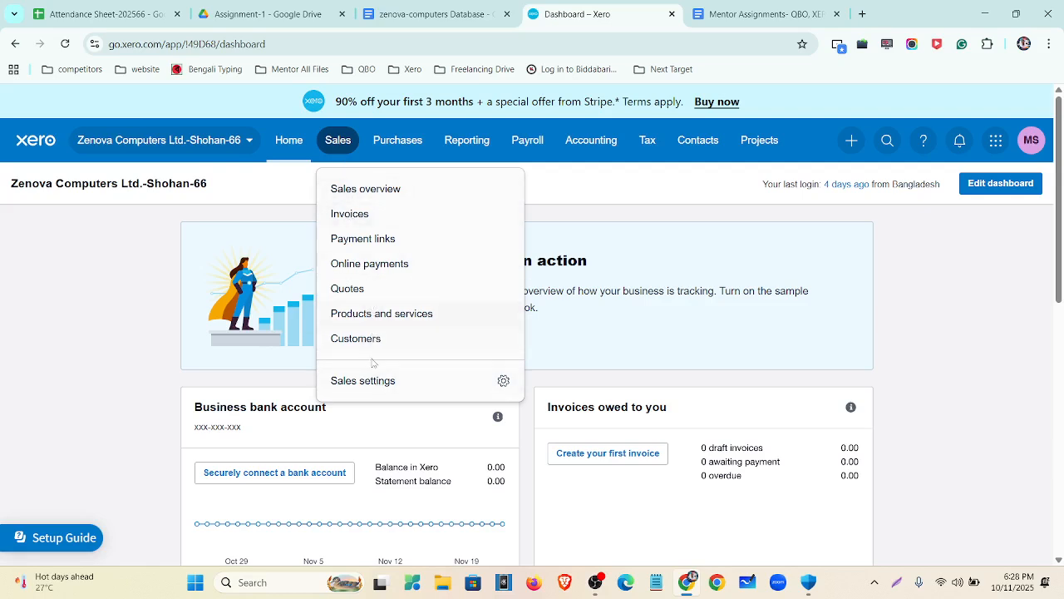
pyautogui.click(384, 140)
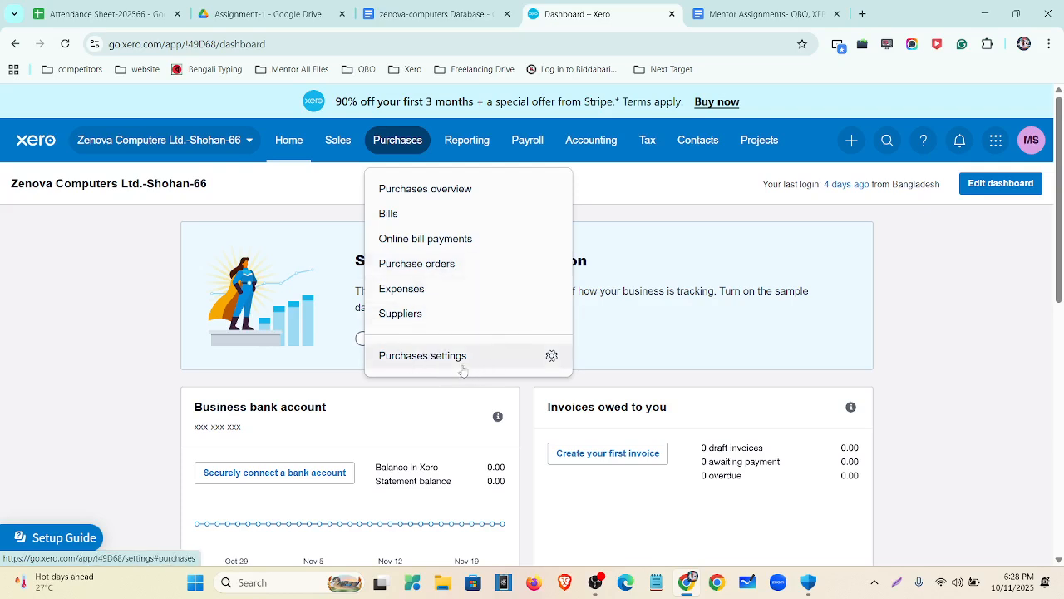
pyautogui.click(463, 146)
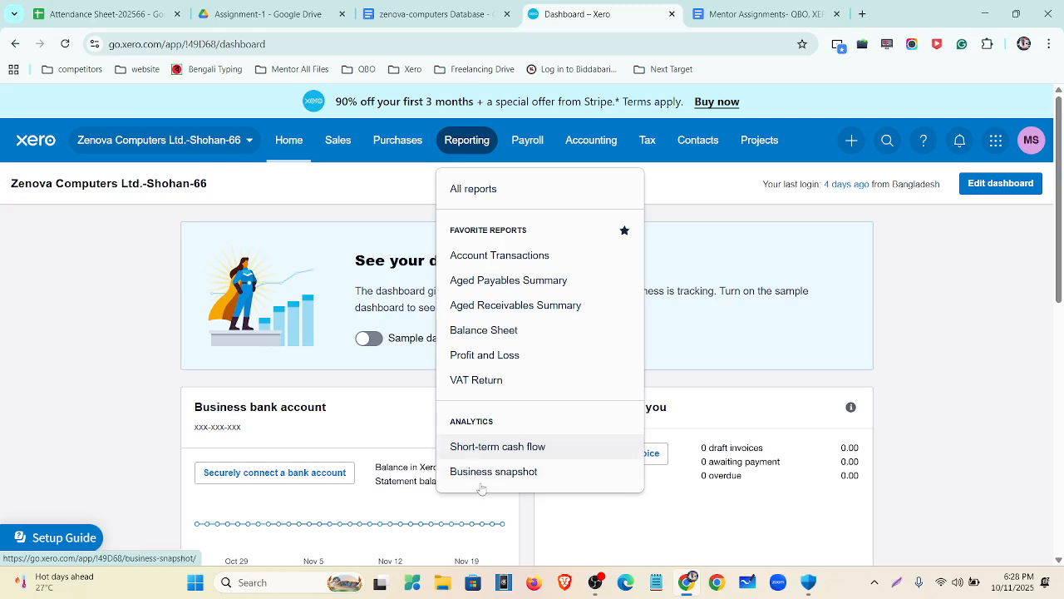
pyautogui.click(528, 143)
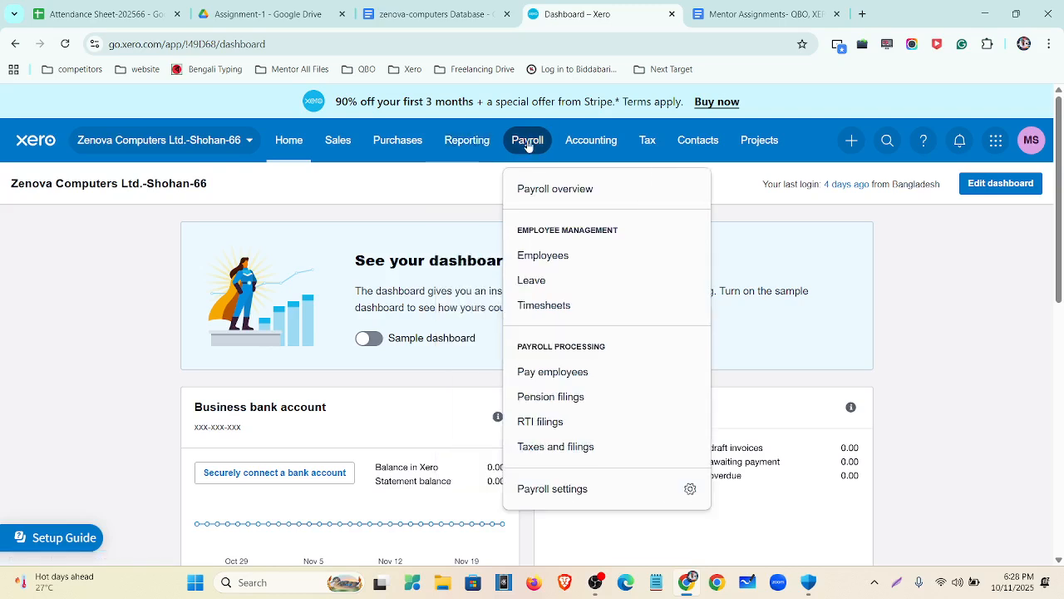
pyautogui.click(583, 148)
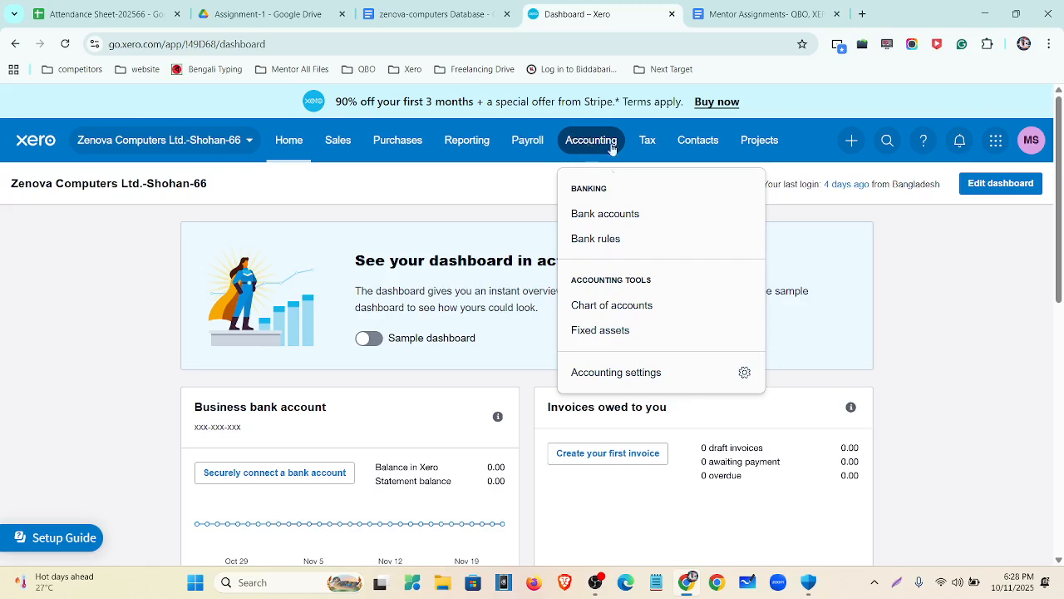
pyautogui.click(648, 140)
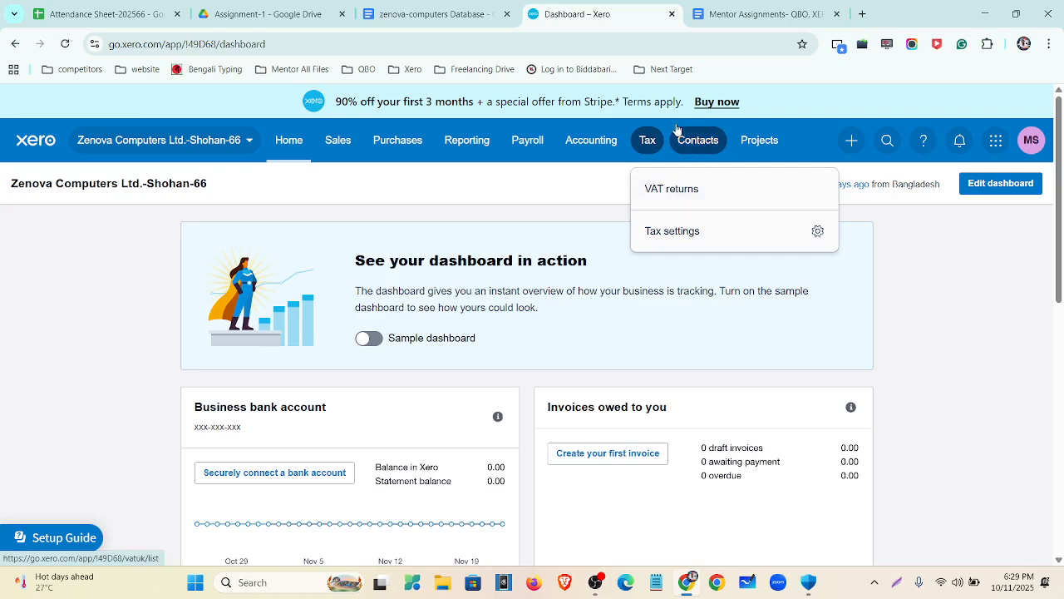
pyautogui.click(693, 145)
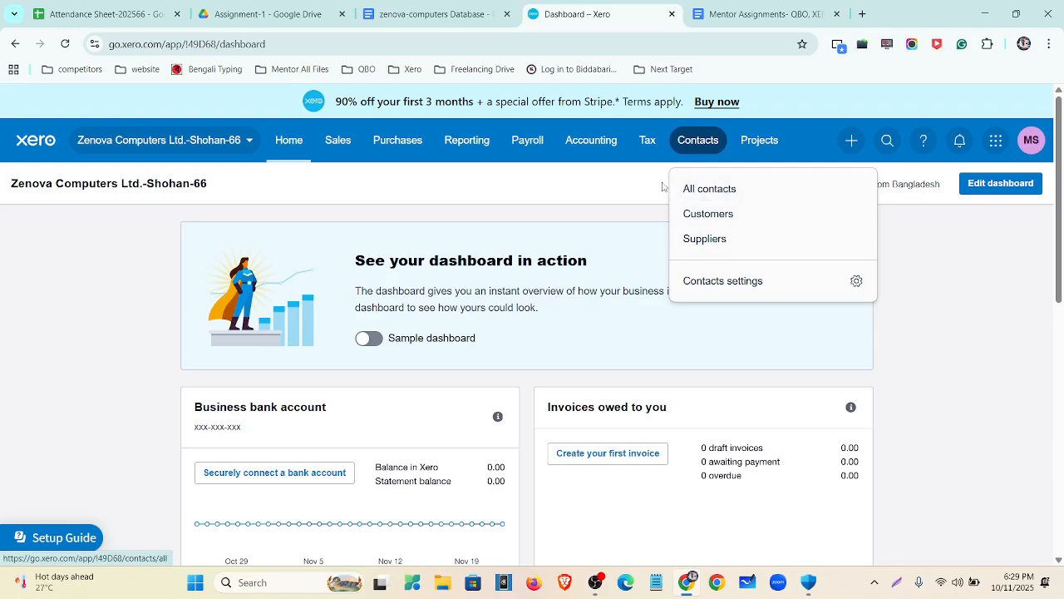
pyautogui.click(759, 141)
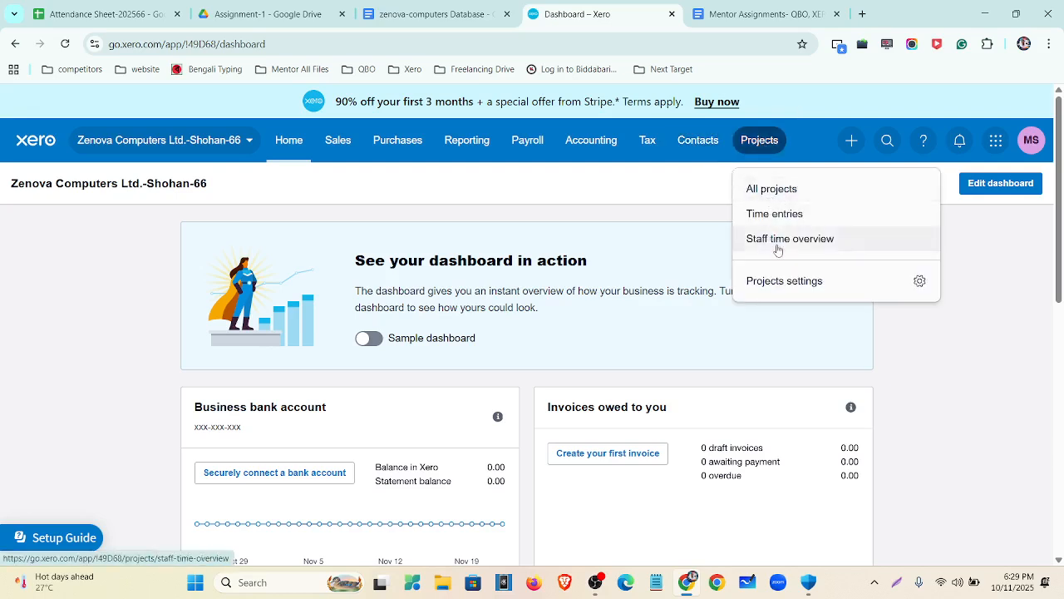
# Step: Show the Create New options, outline Spend money, Receive money and Transfer money on a full-screen capture, and discard the capture
pyautogui.click(851, 141)
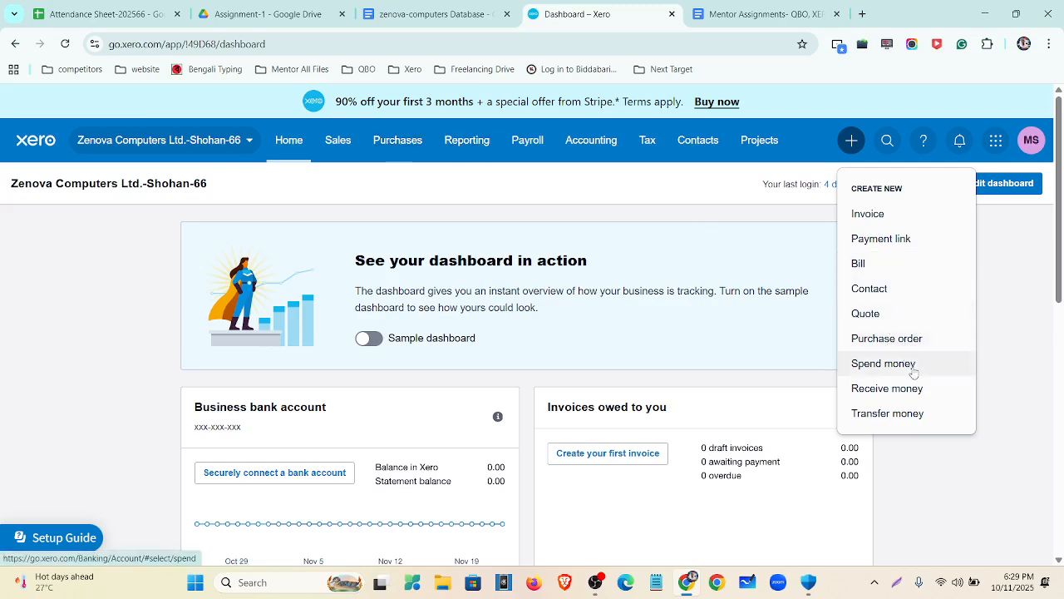
pyautogui.click(899, 585)
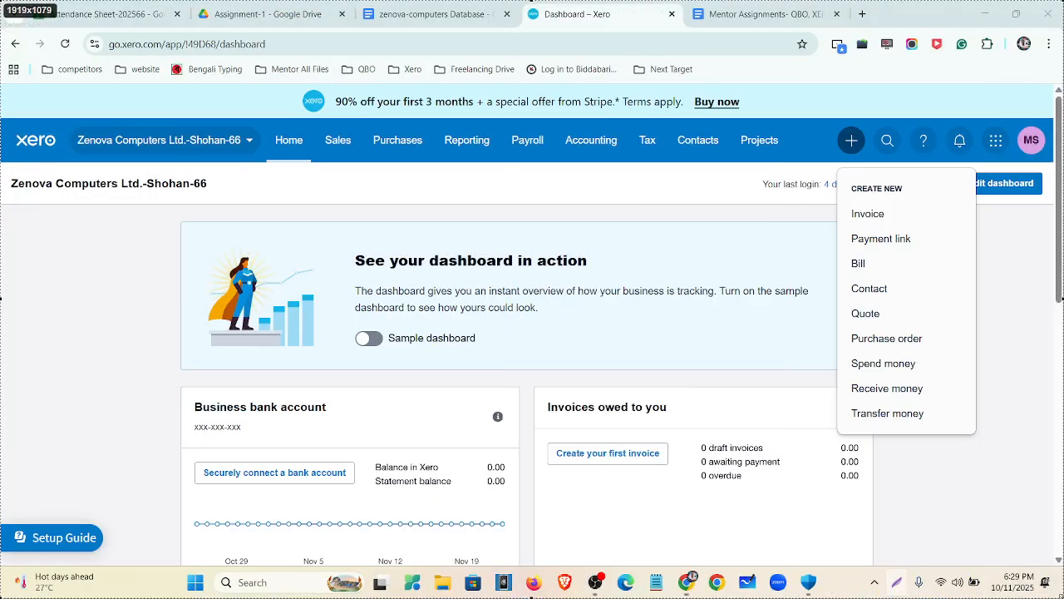
pyautogui.click(937, 533)
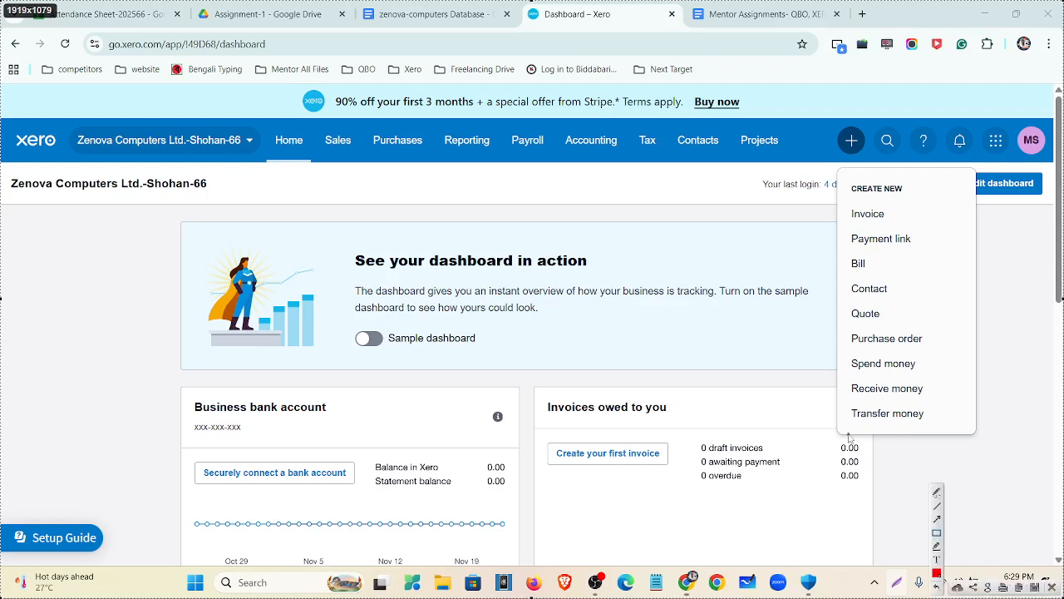
pyautogui.moveTo(814, 349); pyautogui.dragTo(994, 438)
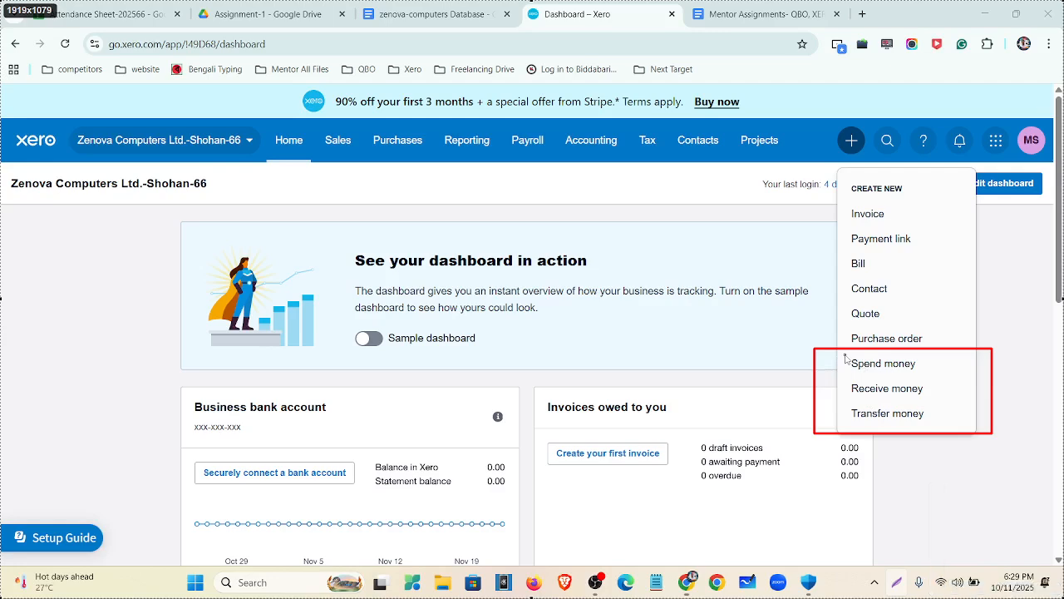
pyautogui.moveTo(845, 355)
pyautogui.mouseDown()
pyautogui.moveTo(896, 414)
pyautogui.moveTo(941, 427)
pyautogui.mouseUp()
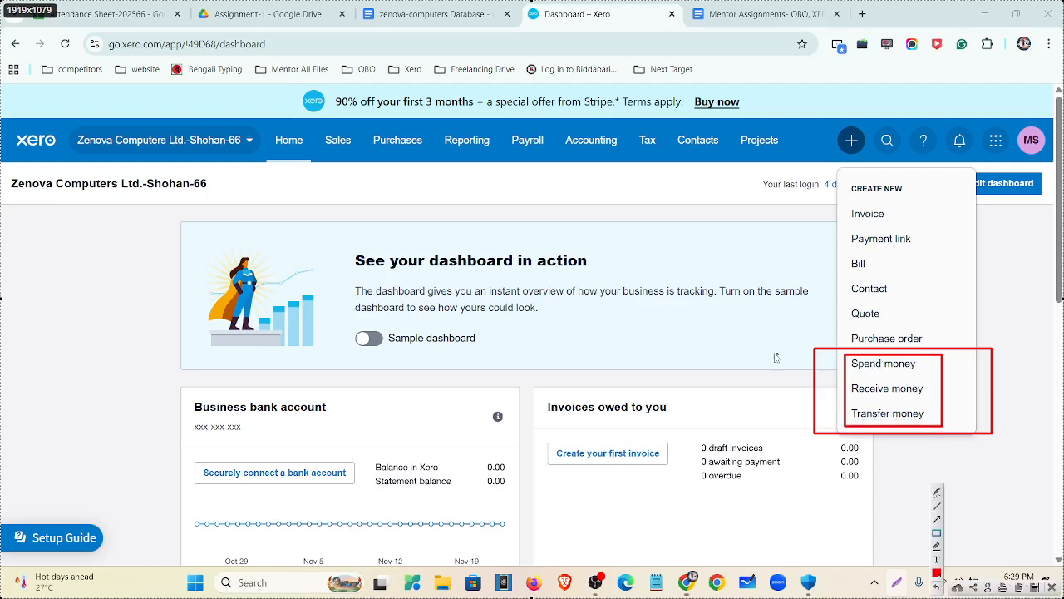
pyautogui.moveTo(652, 336)
pyautogui.mouseDown()
pyautogui.moveTo(1063, 425)
pyautogui.moveTo(1058, 402)
pyautogui.mouseUp()
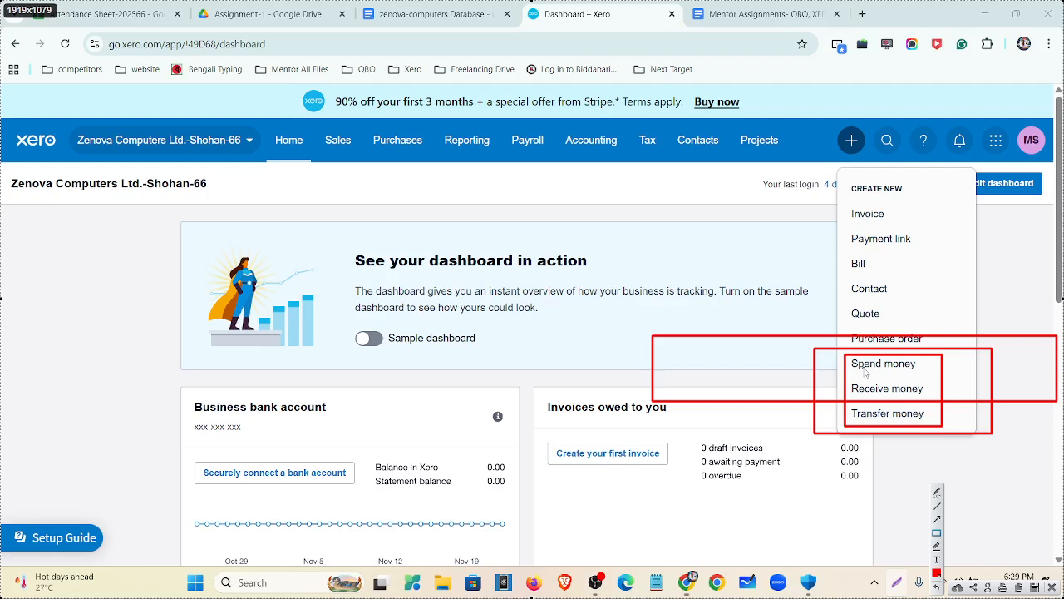
pyautogui.click(1052, 587)
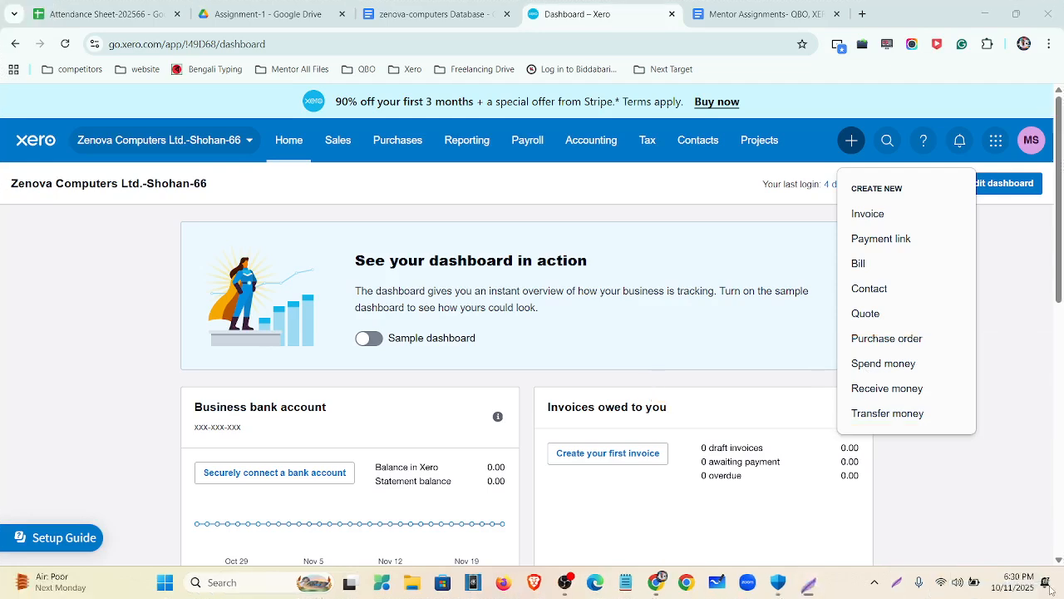
# Step: Look at the dashboard's search, Help articles and notifications, closing each one
pyautogui.click(886, 139)
pyautogui.click(1030, 186)
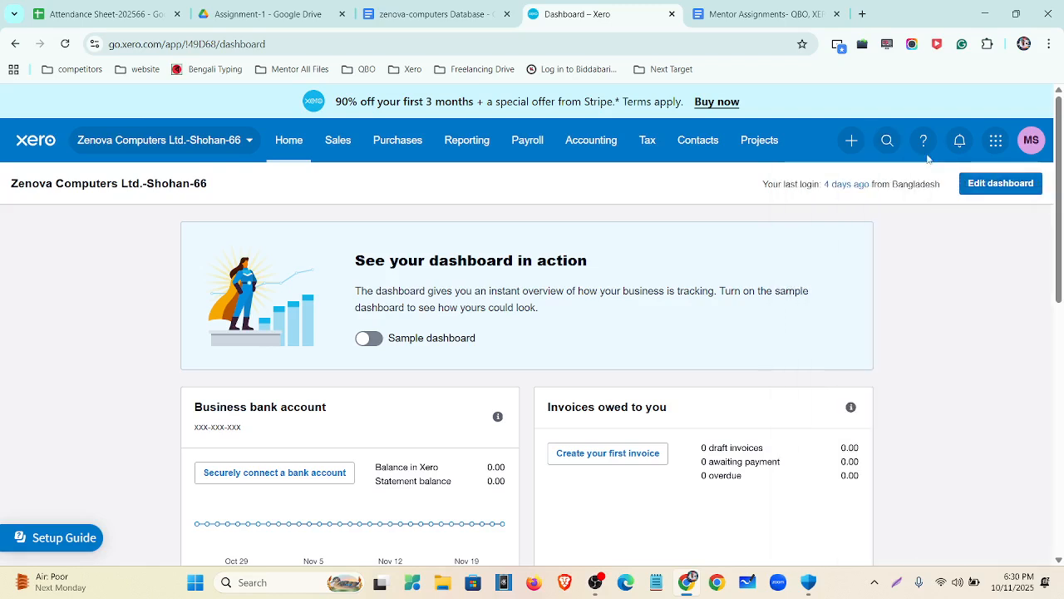
pyautogui.click(923, 142)
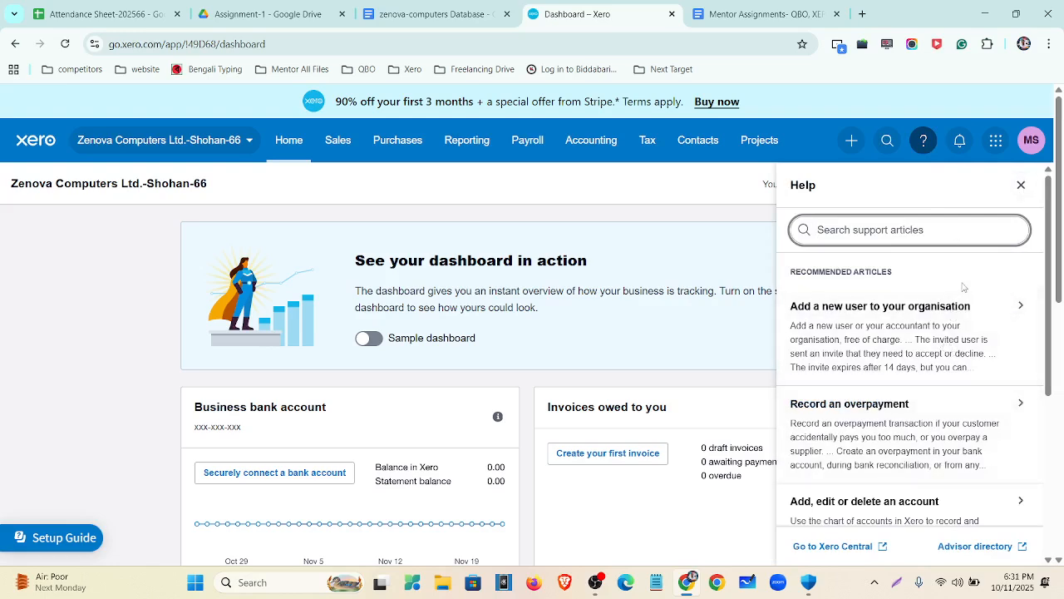
pyautogui.click(1021, 185)
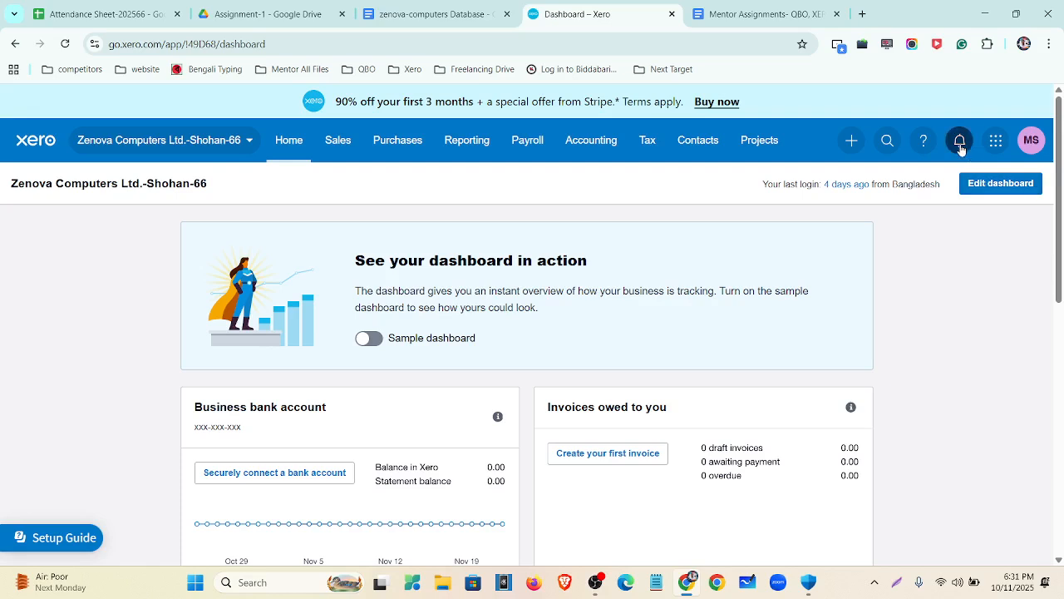
pyautogui.click(960, 141)
# Step: Examine the connected, recommended and popular apps, close that overview, and view the user's account options
pyautogui.click(995, 142)
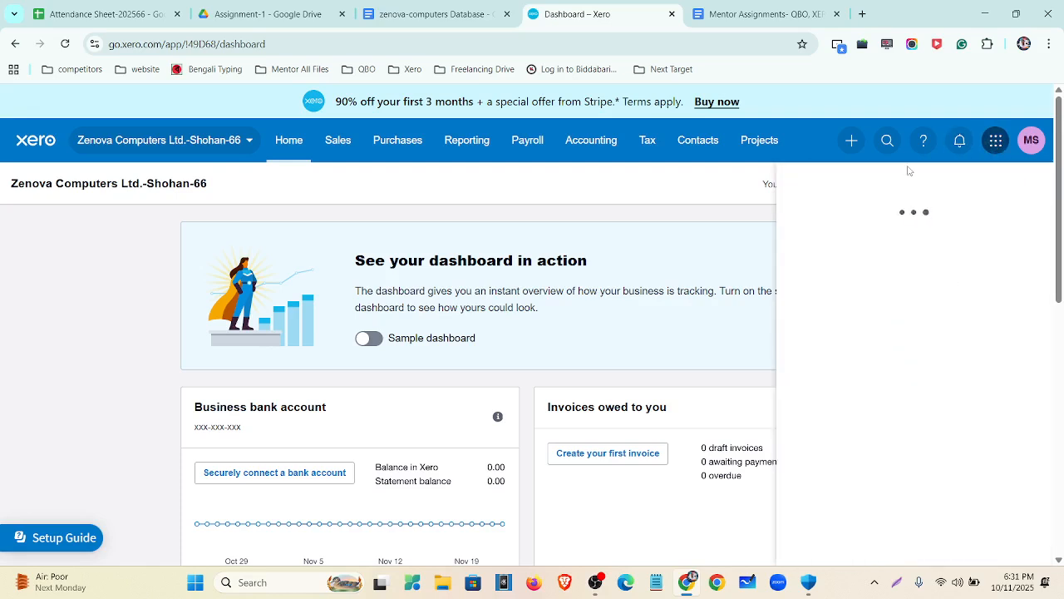
pyautogui.scroll(-2, 903, 279)
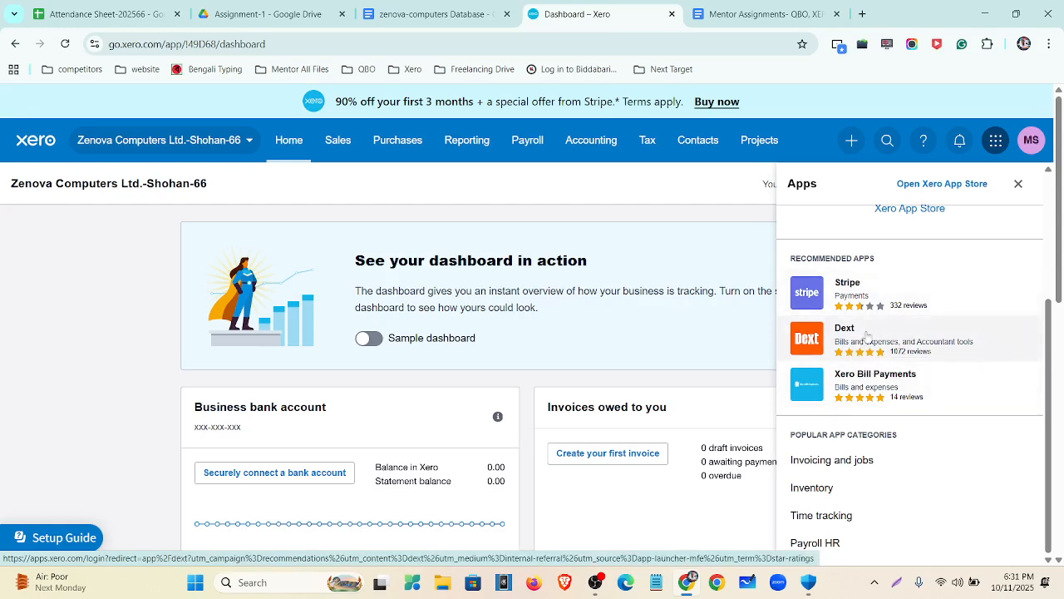
pyautogui.scroll(-3, 856, 391)
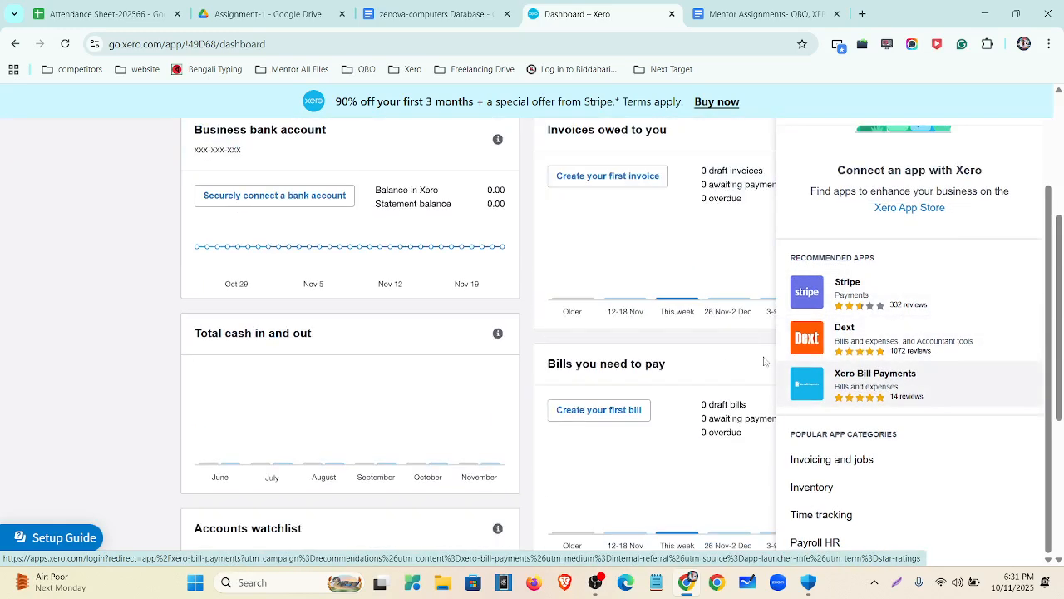
pyautogui.scroll(4, 732, 336)
pyautogui.scroll(1, 881, 247)
pyautogui.scroll(2, 879, 247)
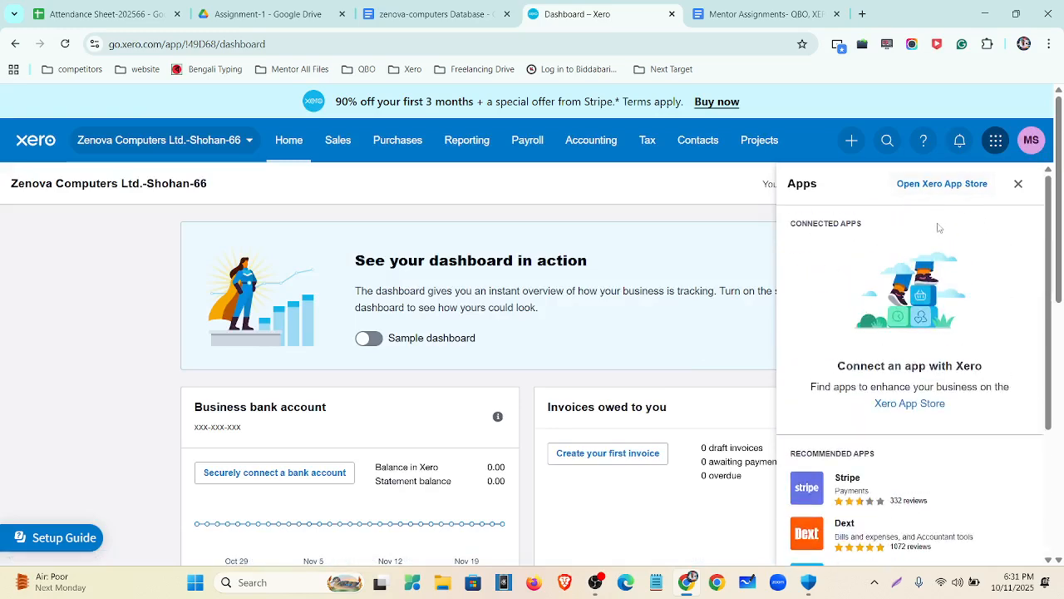
pyautogui.click(1018, 183)
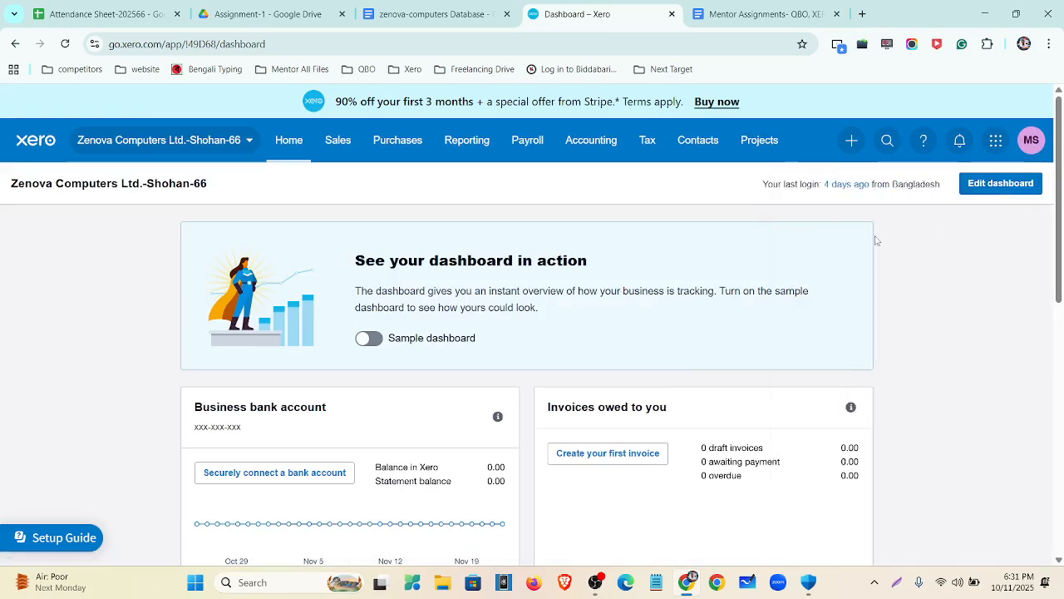
pyautogui.click(1031, 140)
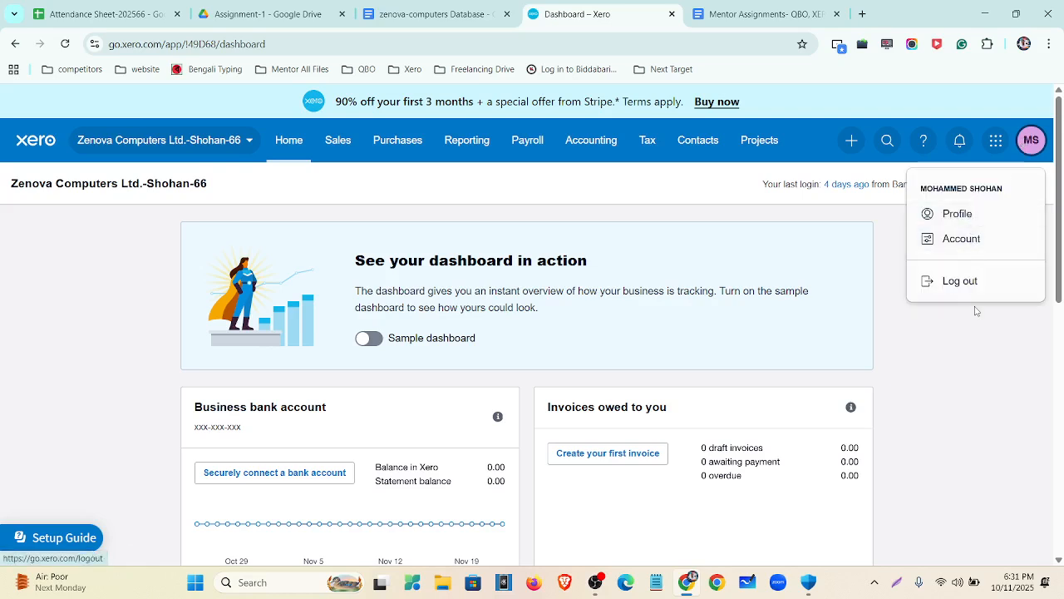
# Step: Switch to the other Zenova Computers Ltd organisation whose name ends in 567
pyautogui.click(246, 141)
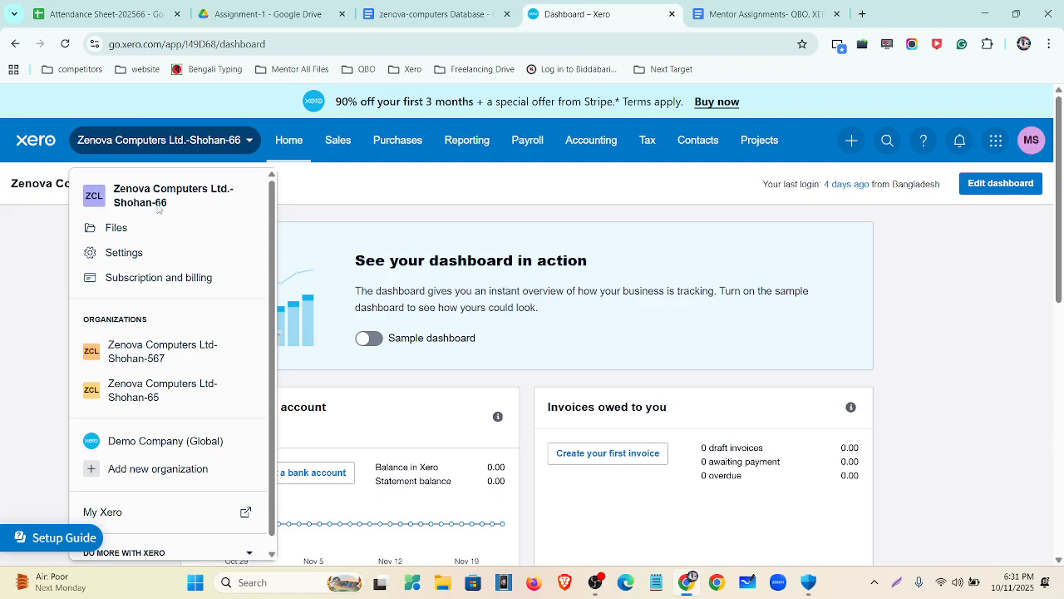
pyautogui.click(137, 363)
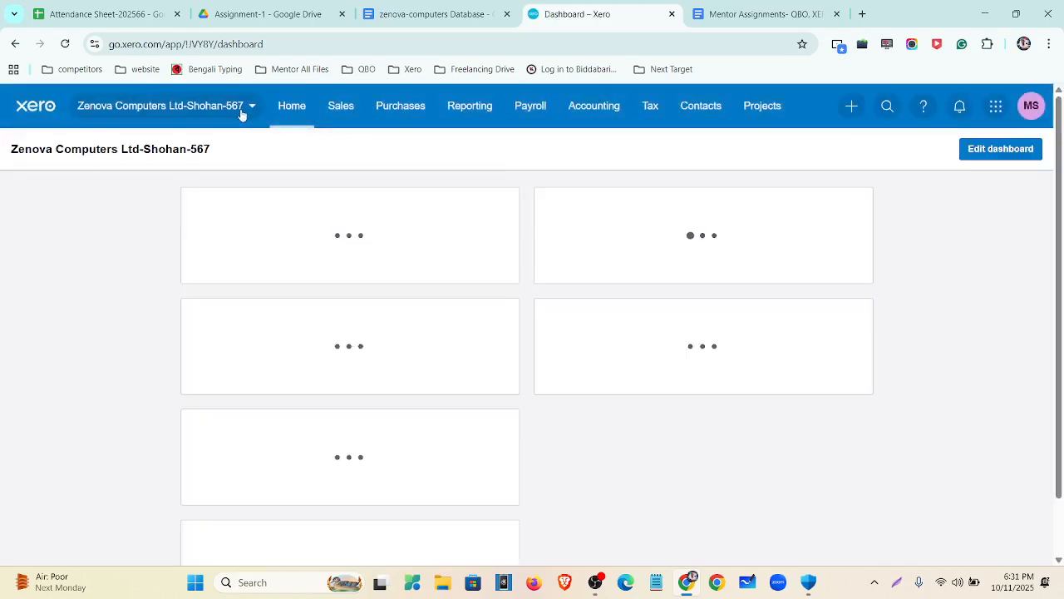
# Step: Switch back to the Zenova Computers Ltd. organisation whose name ends in 66
pyautogui.click(241, 108)
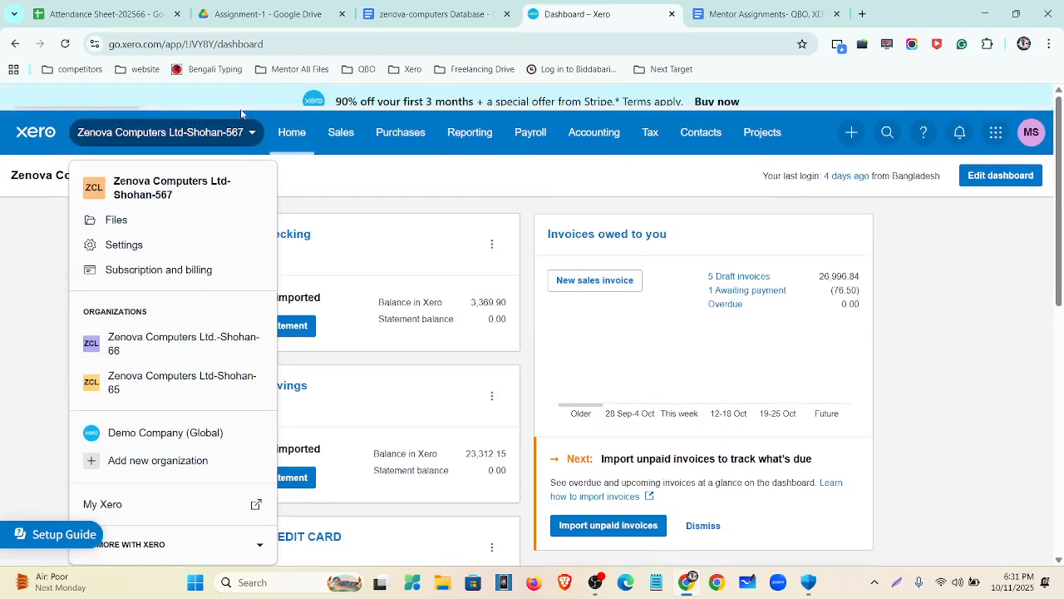
pyautogui.click(149, 368)
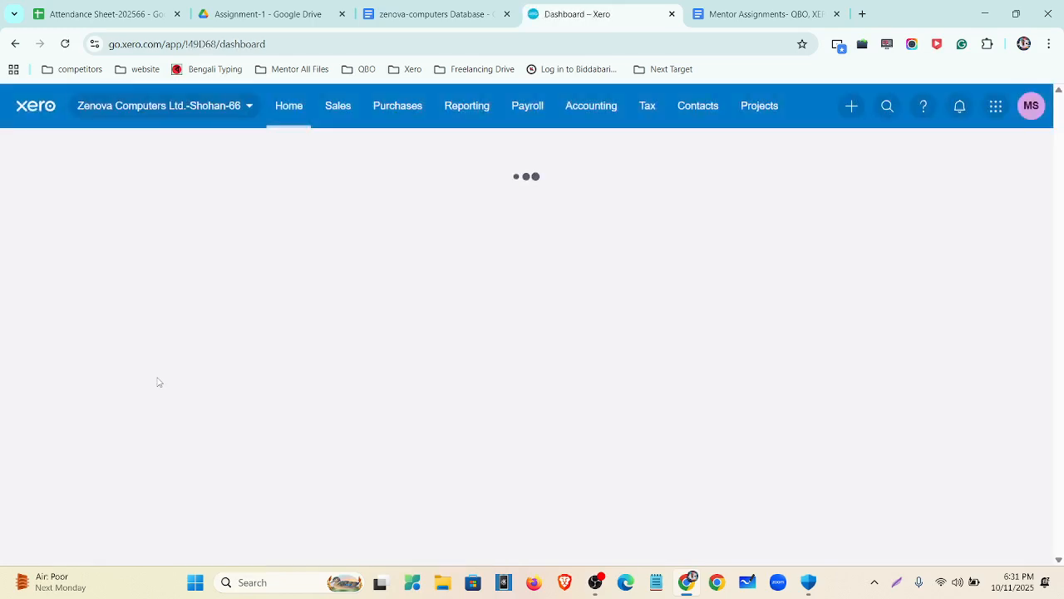
# Step: Review the organisation switcher's options, including adding a new organization, and open the My Xero overview
pyautogui.click(247, 107)
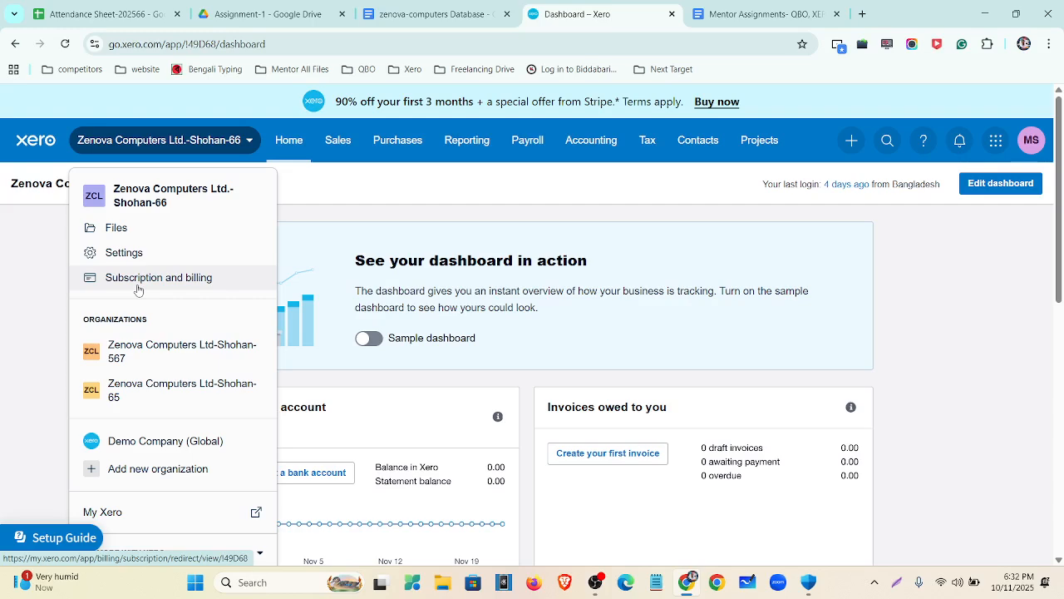
pyautogui.scroll(-2, 124, 358)
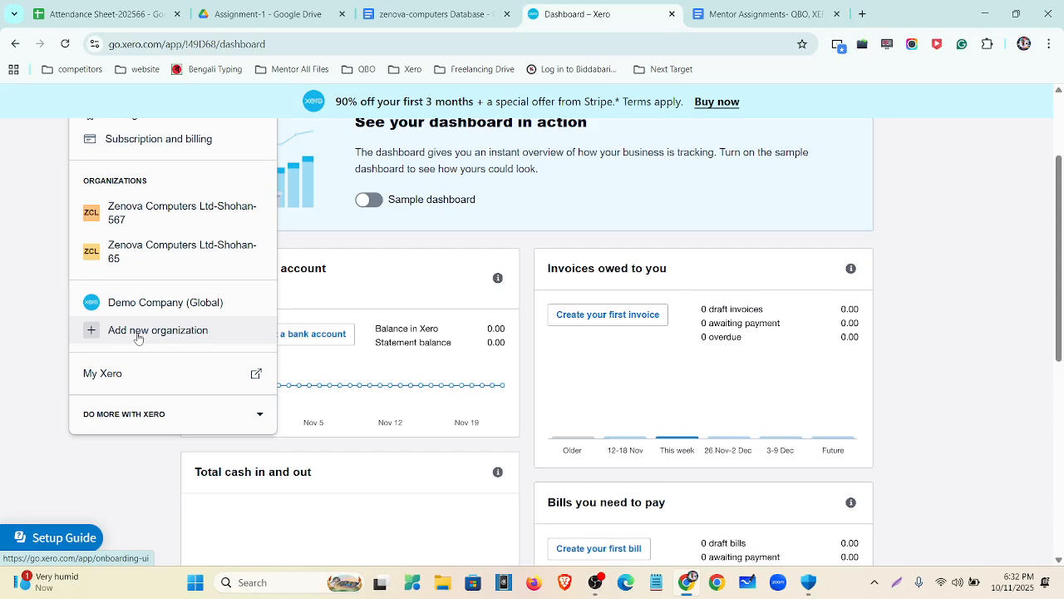
pyautogui.scroll(2, 138, 337)
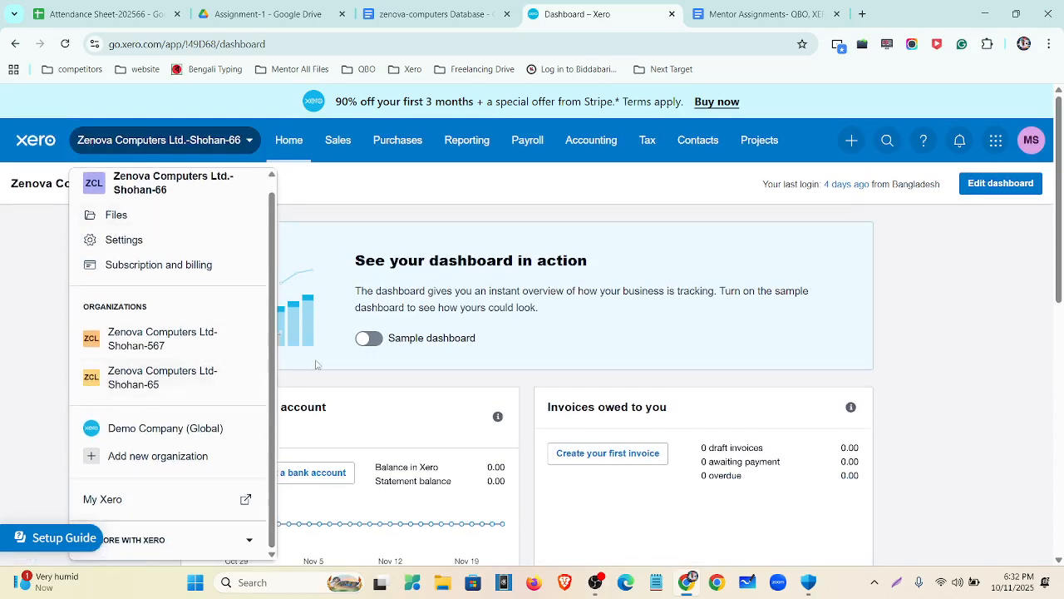
pyautogui.scroll(-2, 129, 337)
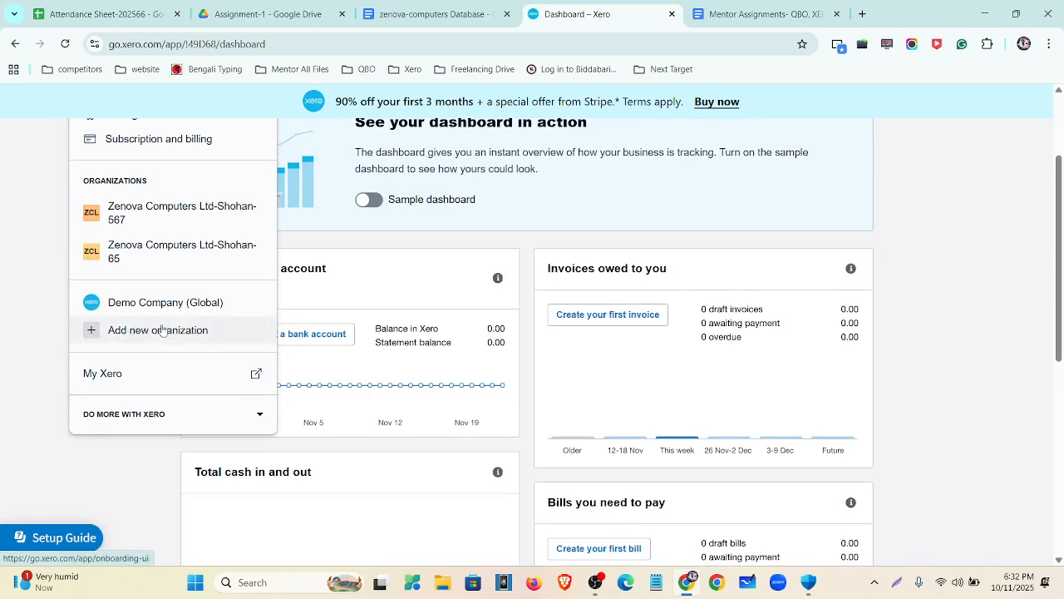
pyautogui.click(189, 377)
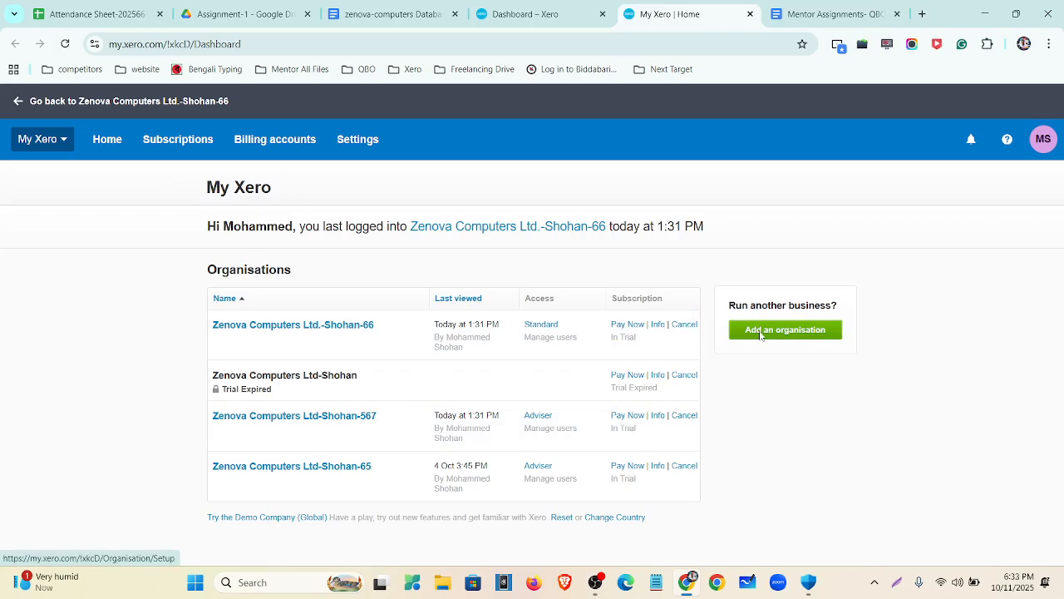
# Step: List the organisations available for switching in My Xero, reopen the one ending in 66, and close that extra browser page
pyautogui.click(64, 141)
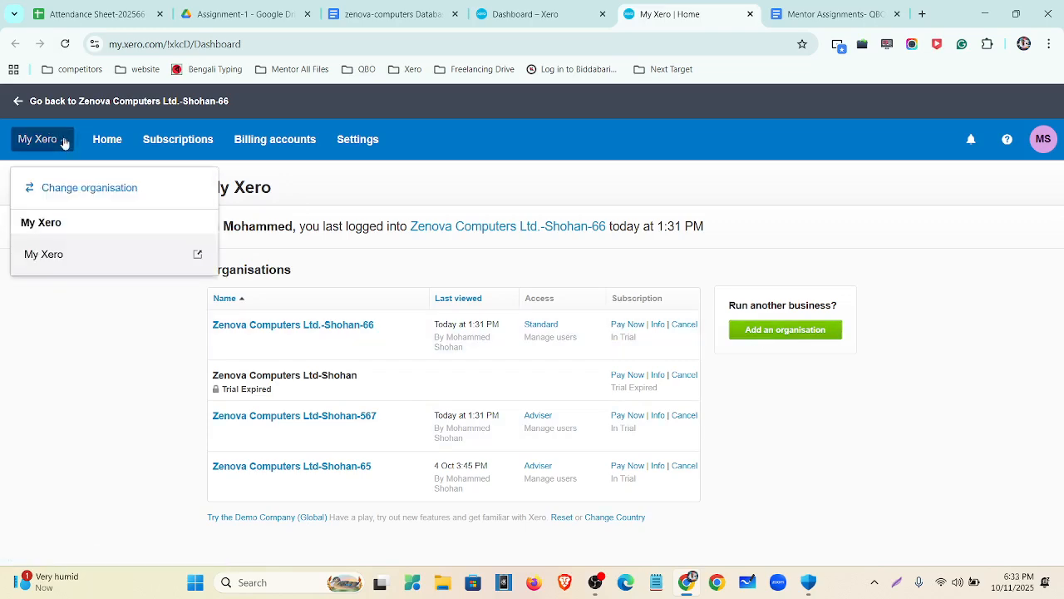
pyautogui.click(70, 196)
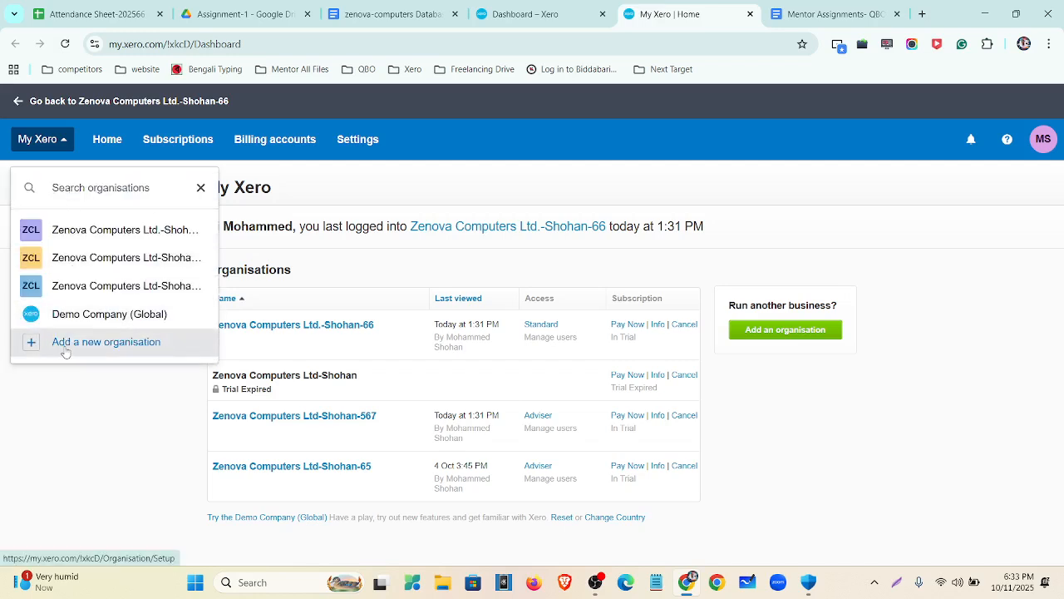
pyautogui.click(326, 332)
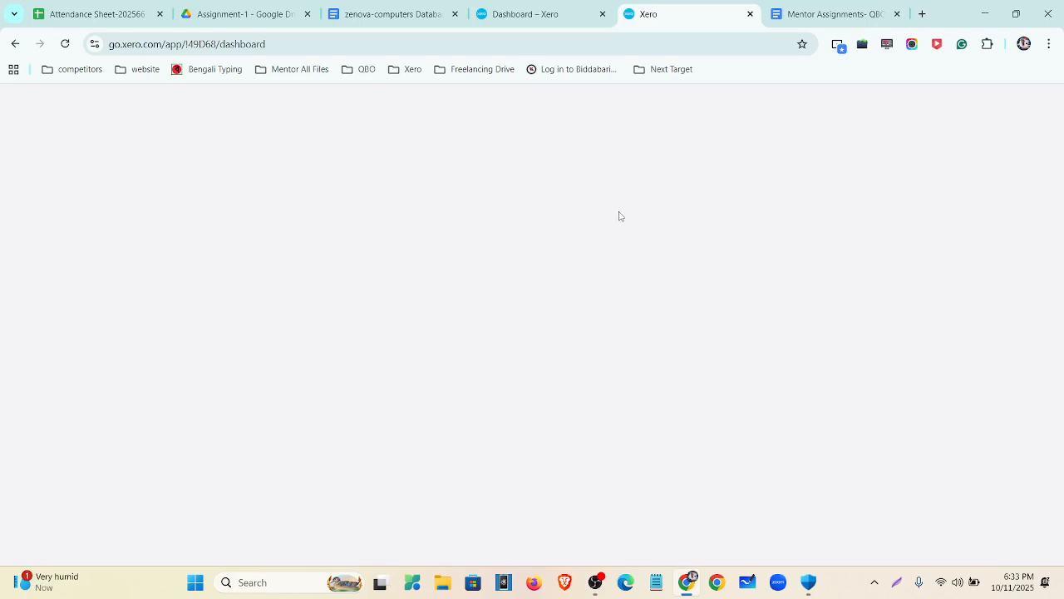
pyautogui.click(66, 44)
pyautogui.hotkey('ctrl', 'w')
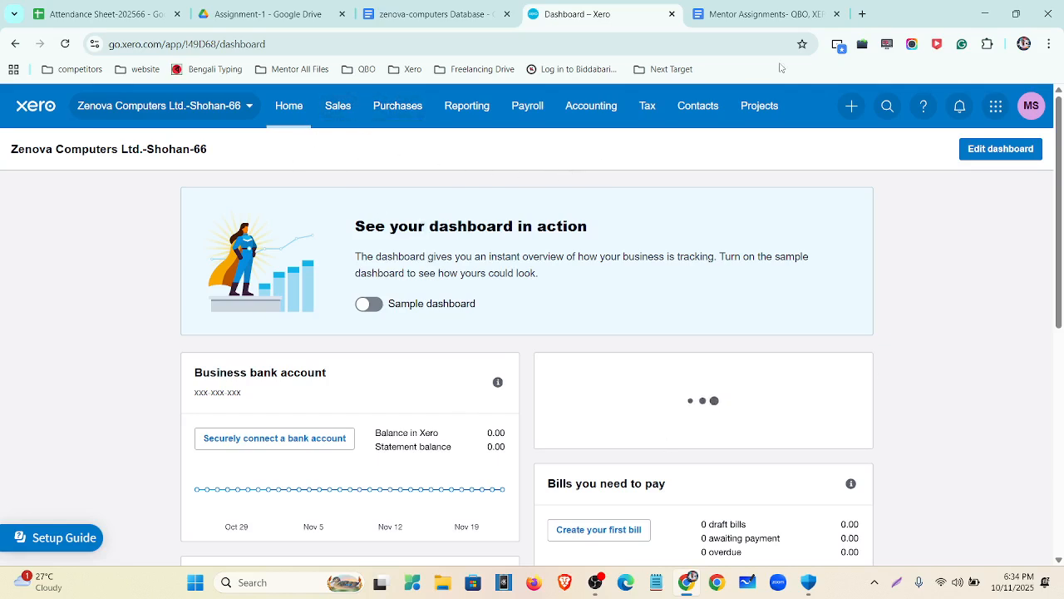
# Step: Check the Xero-Assignment-01 tasks and the zenova-computers Database document, and open the settings of the Xero organisation ending in 66
pyautogui.click(725, 17)
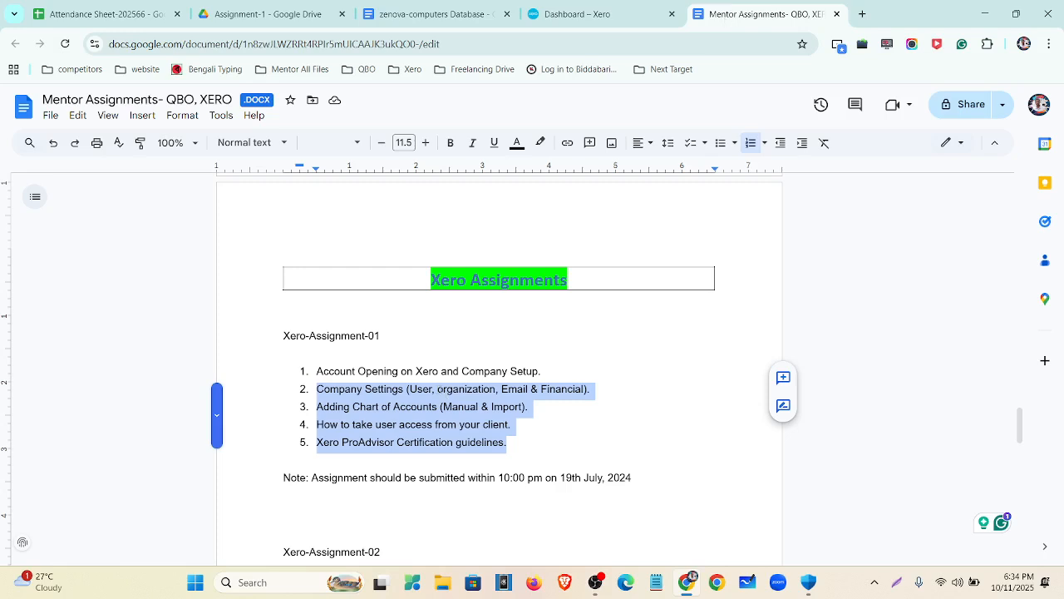
pyautogui.click(406, 8)
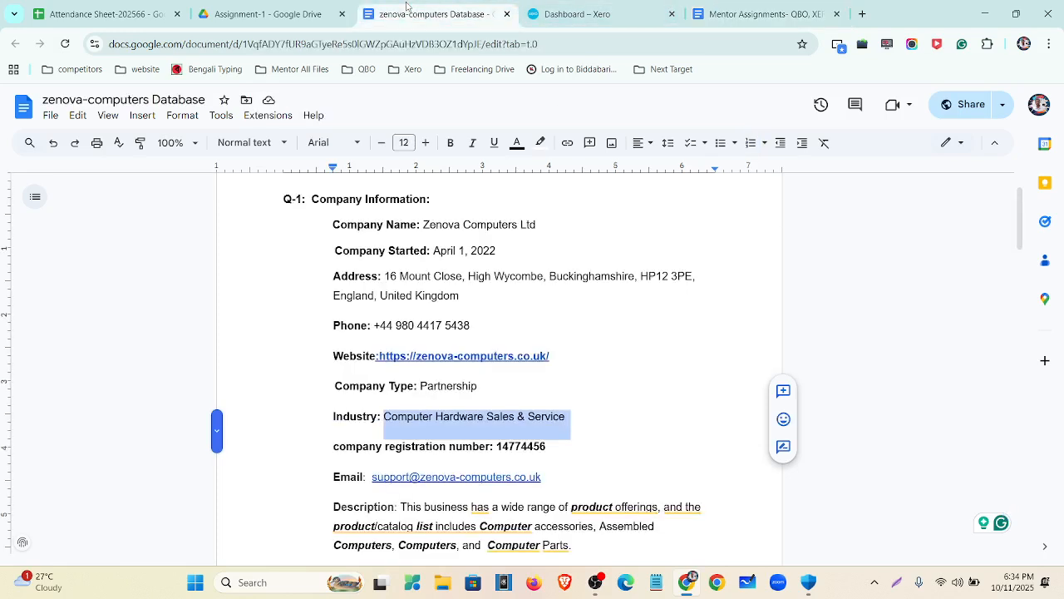
pyautogui.click(578, 10)
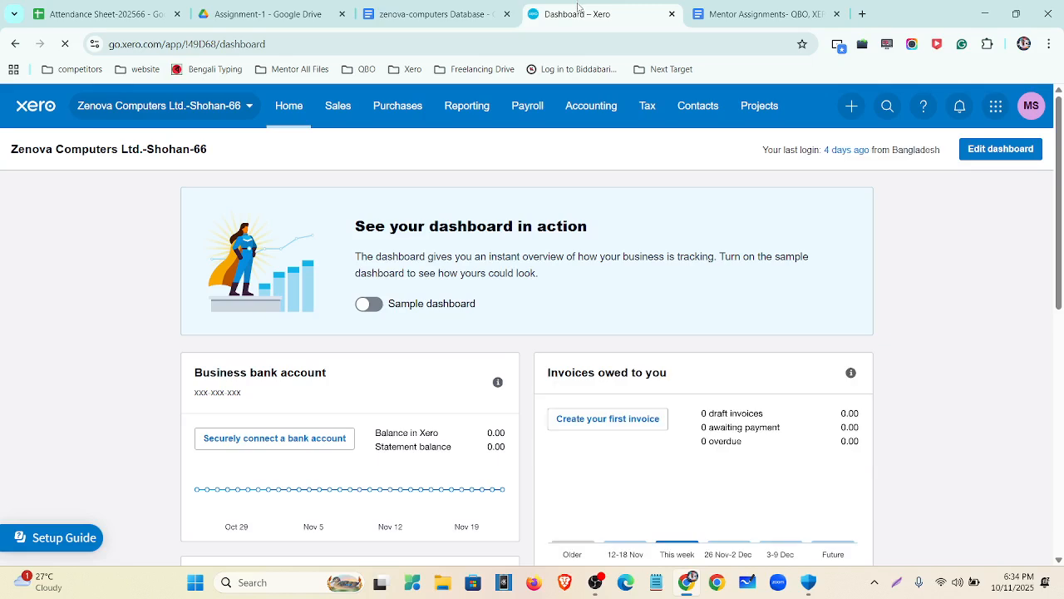
pyautogui.click(248, 108)
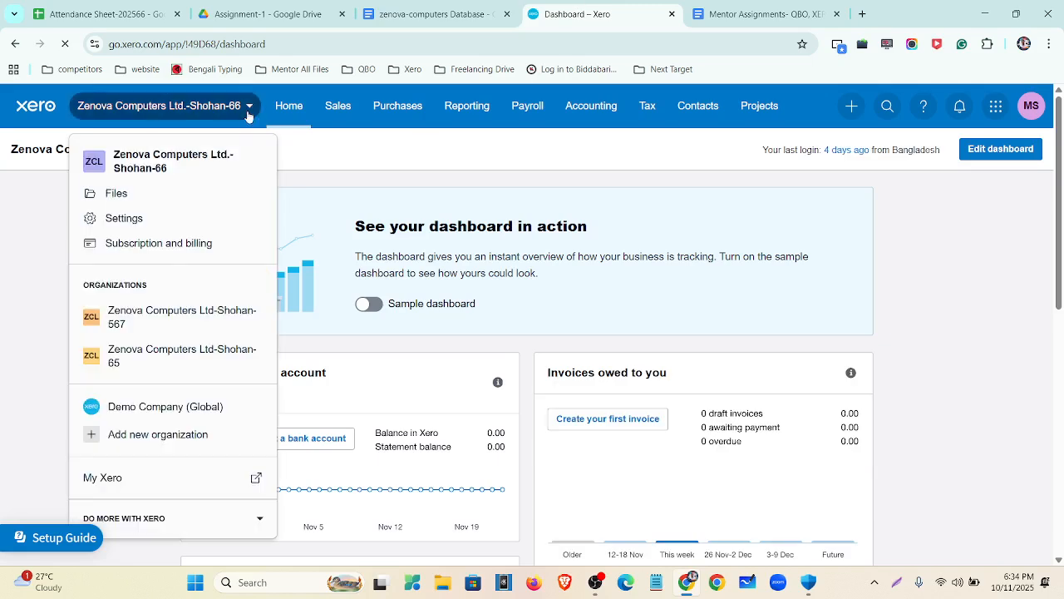
pyautogui.click(164, 230)
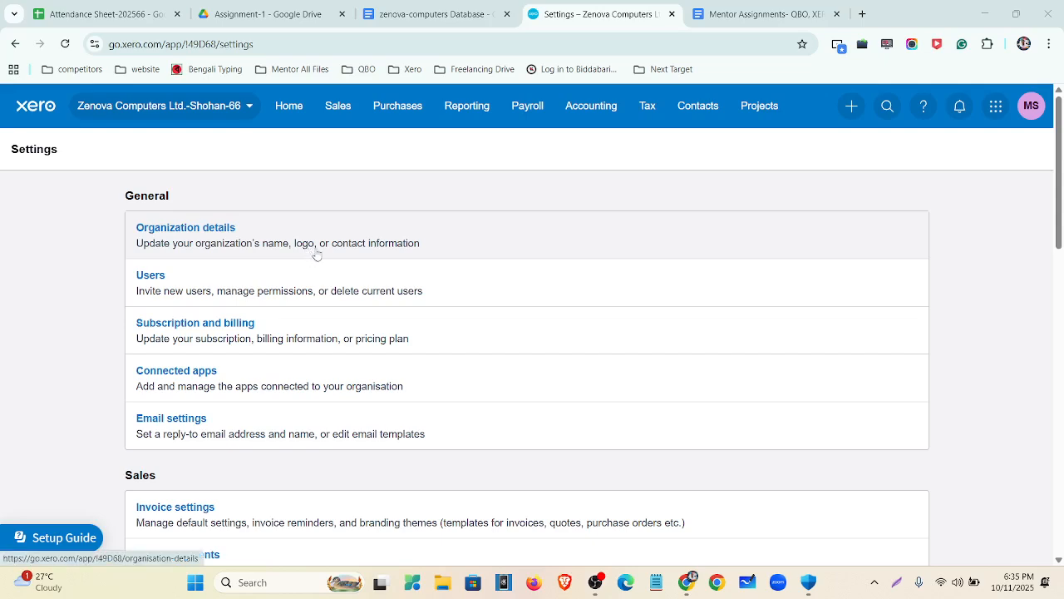
# Step: Examine the general, sales, purchases, payroll and accounting options on the Settings page, down to conversion balances
pyautogui.scroll(-12, 318, 283)
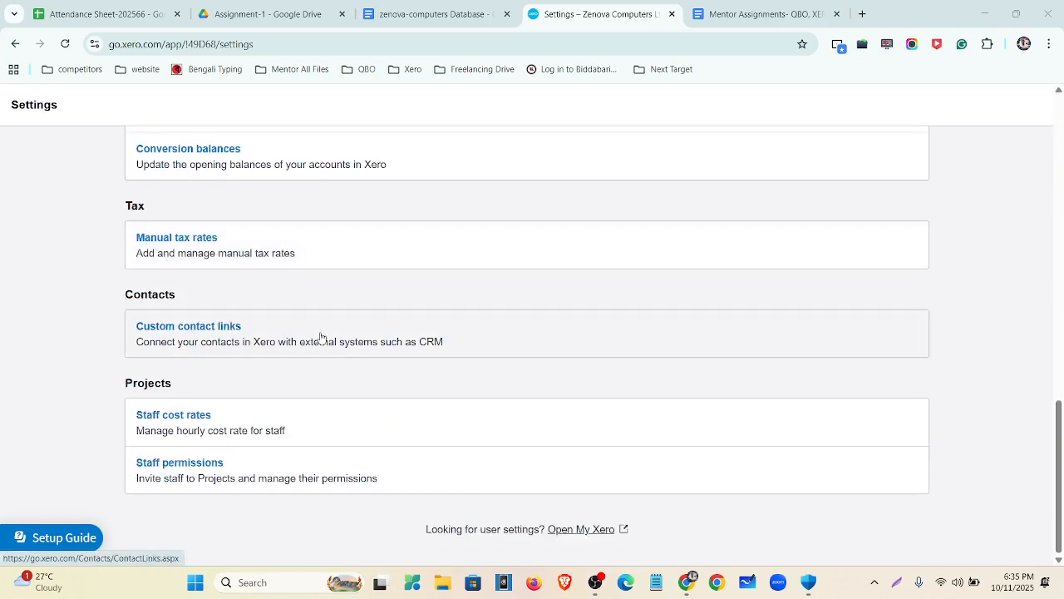
pyautogui.scroll(12, 321, 337)
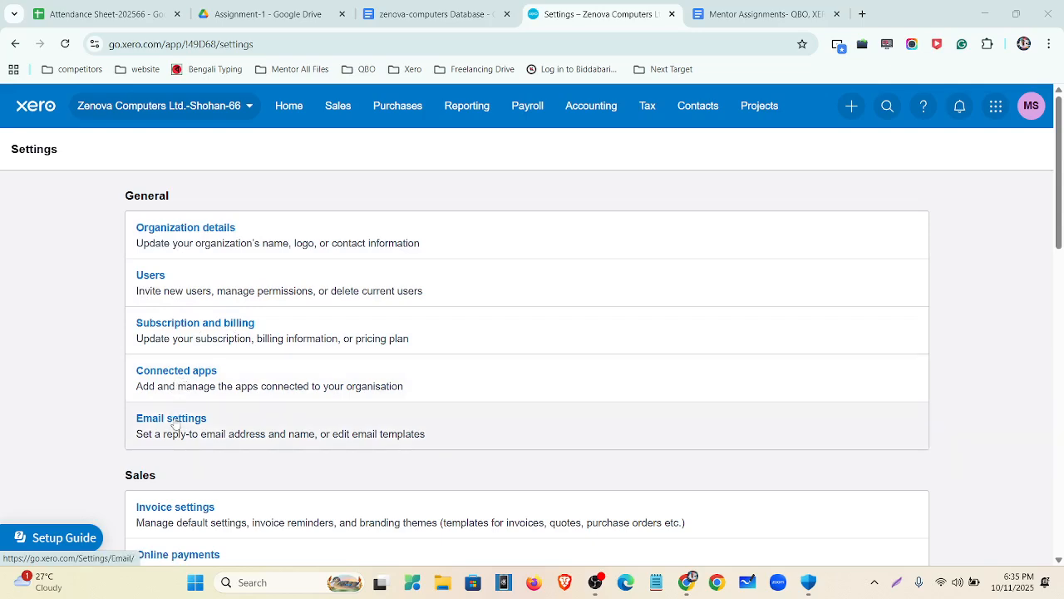
pyautogui.scroll(-3, 181, 375)
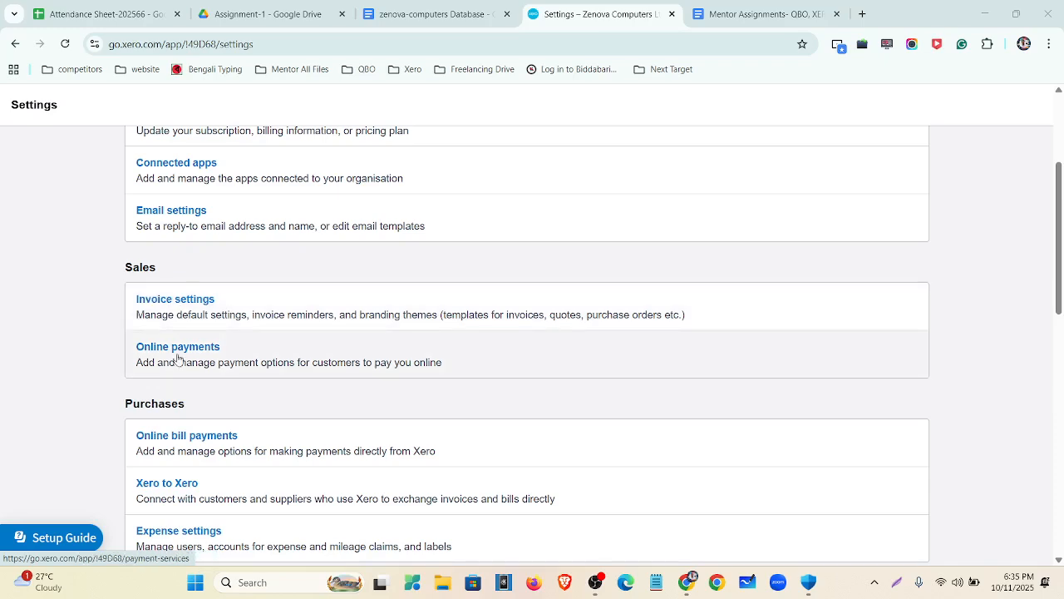
pyautogui.scroll(-2, 177, 360)
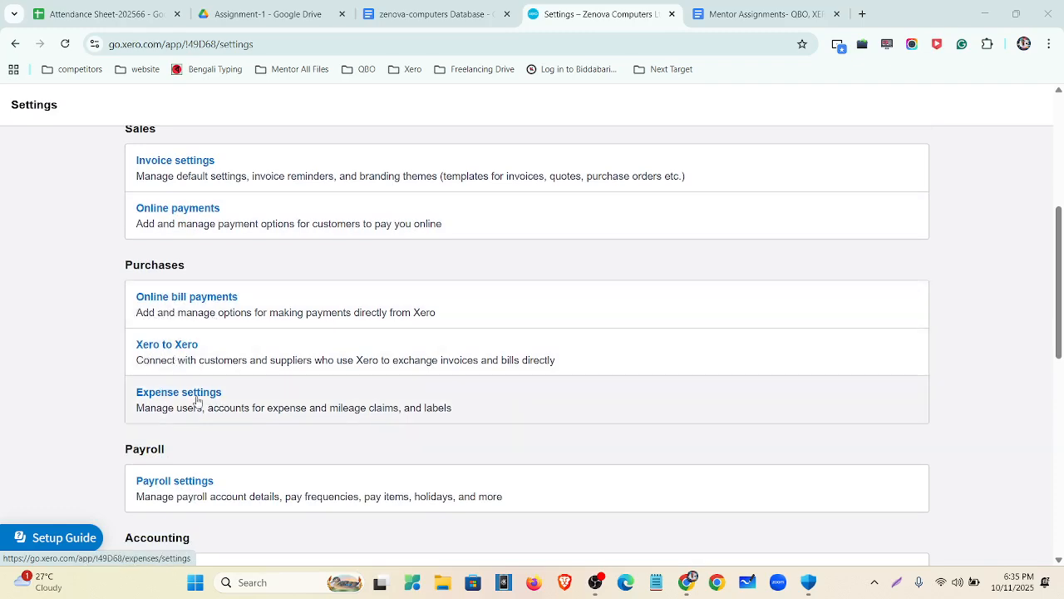
pyautogui.scroll(-1, 197, 404)
pyautogui.scroll(-1, 158, 357)
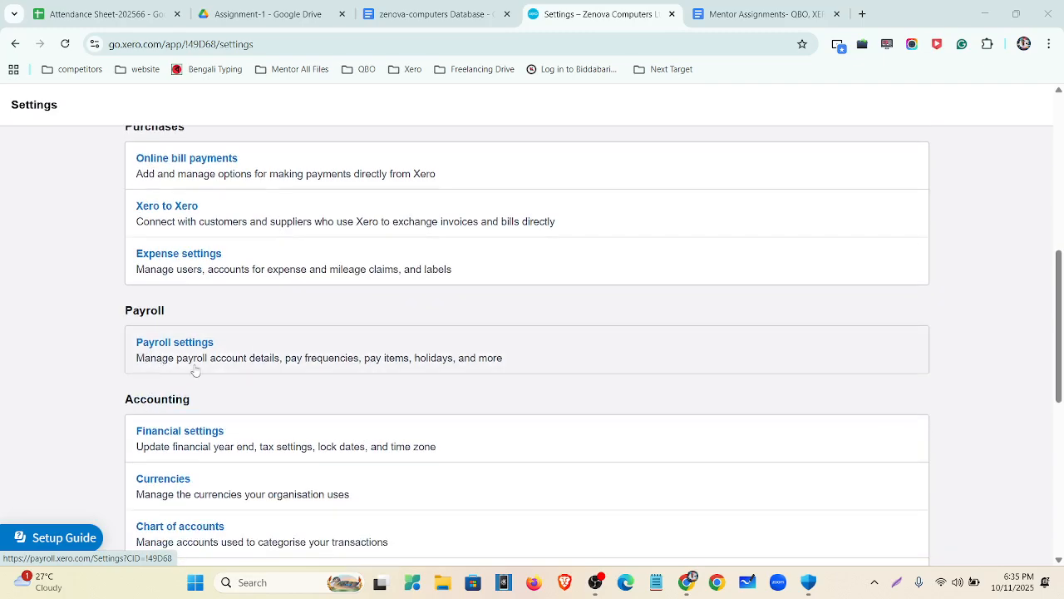
pyautogui.scroll(-1, 195, 370)
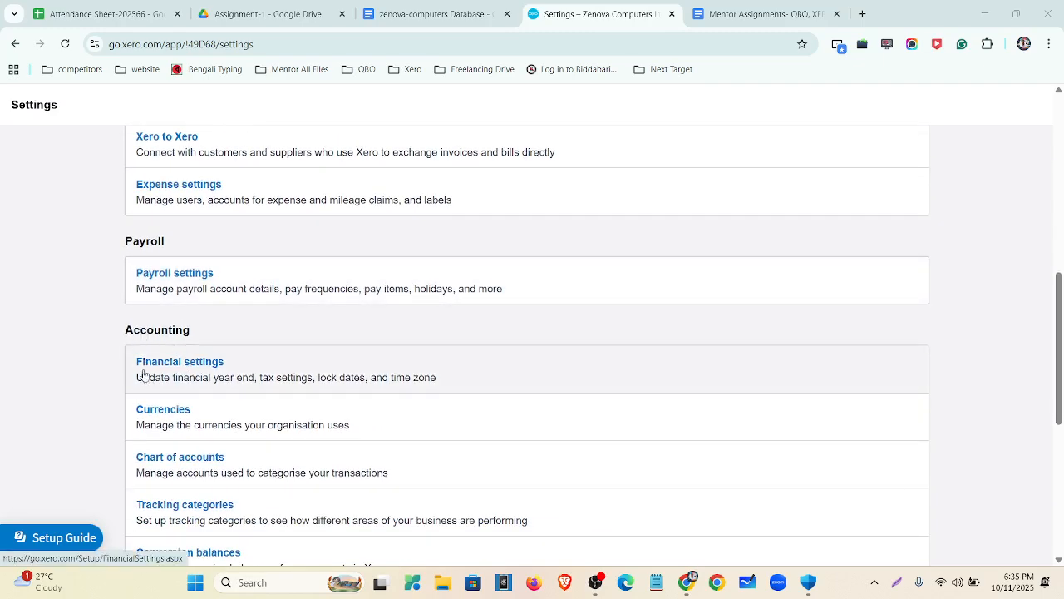
pyautogui.scroll(-1, 151, 371)
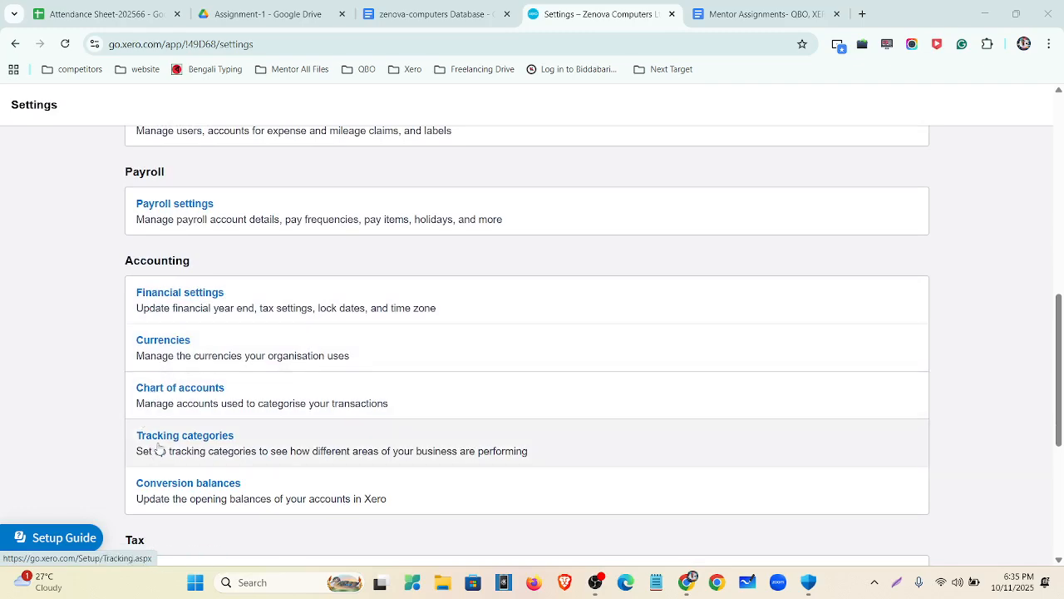
pyautogui.scroll(-1, 198, 445)
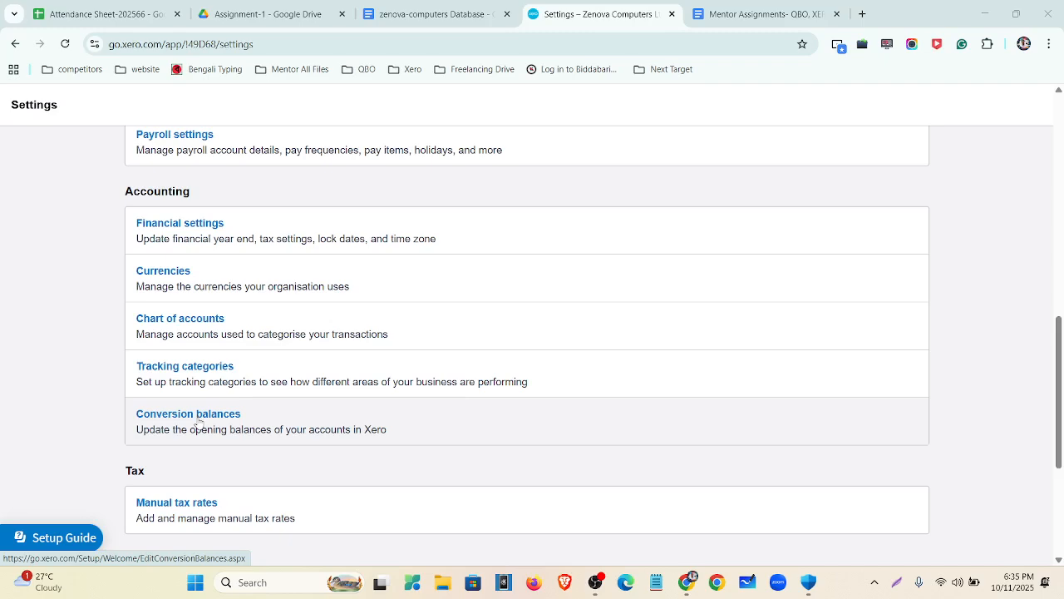
pyautogui.scroll(10, 198, 426)
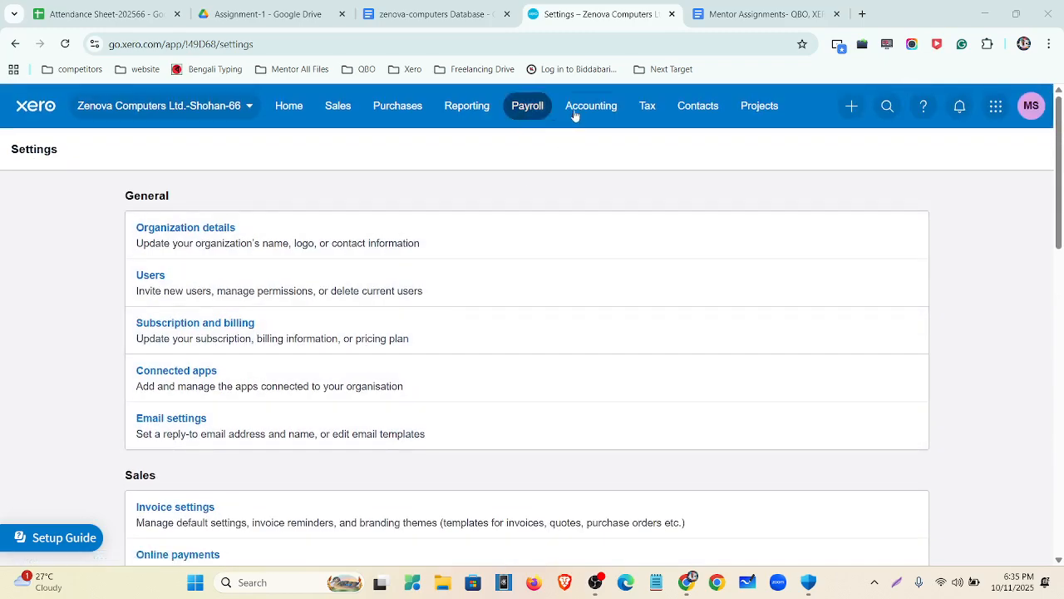
# Step: Compare the main Accounting options with the accounting settings, and examine the tax, contacts and projects settings
pyautogui.click(573, 112)
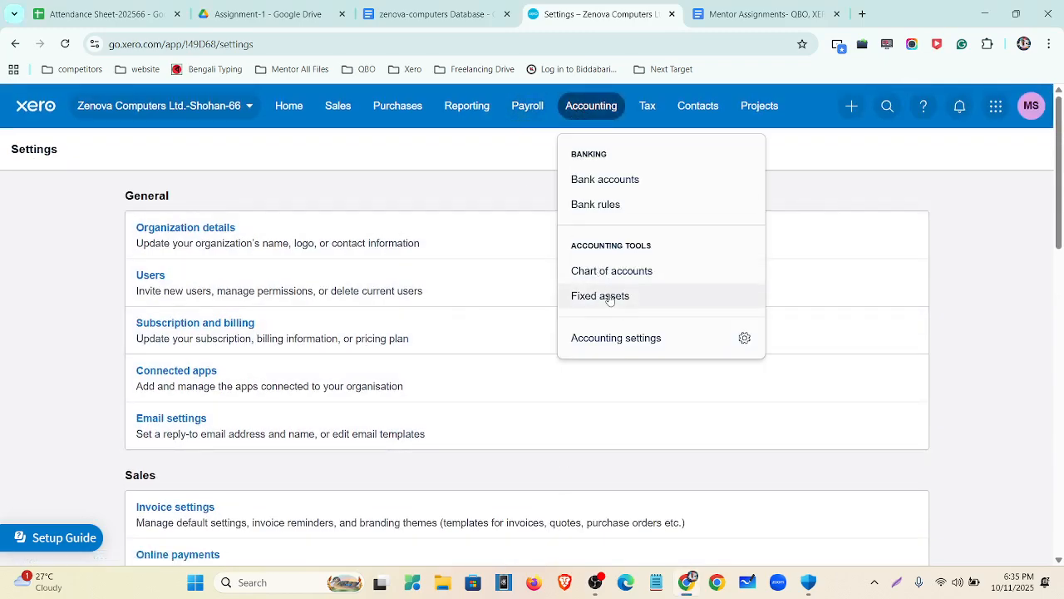
pyautogui.scroll(-10, 264, 356)
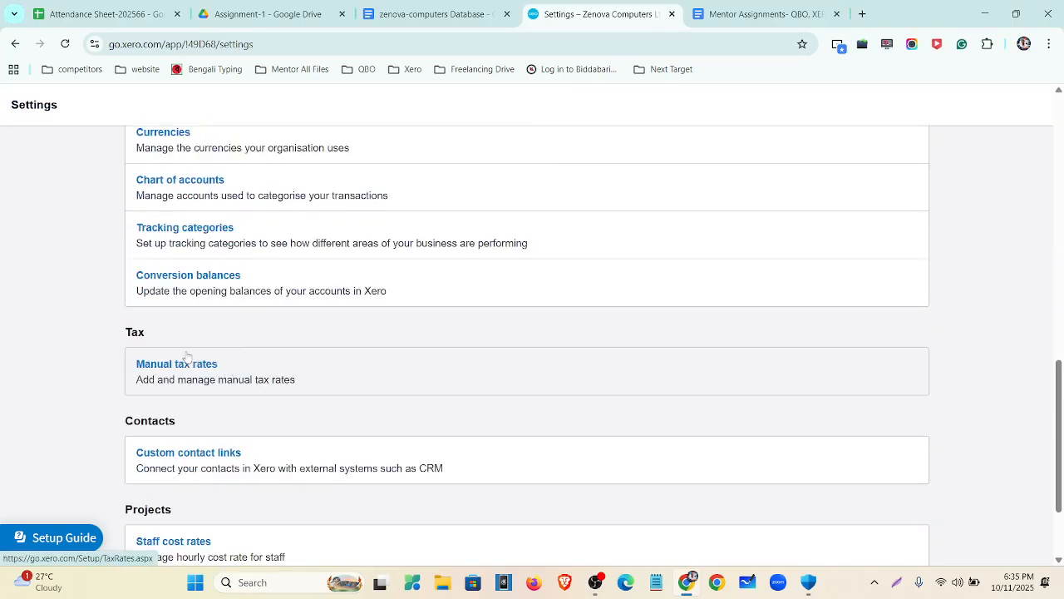
pyautogui.scroll(2, 187, 358)
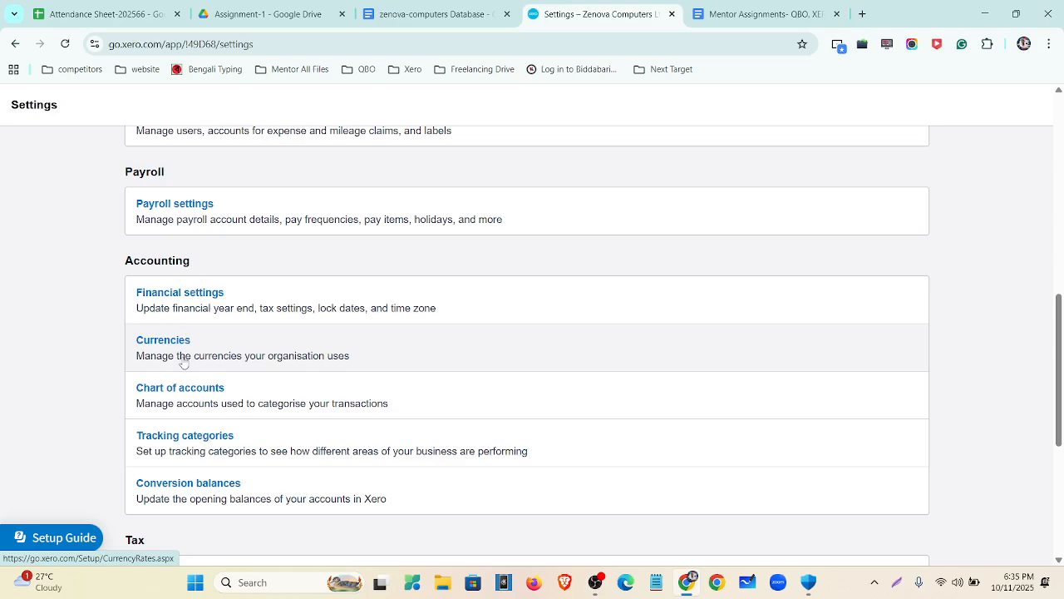
pyautogui.scroll(-3, 203, 306)
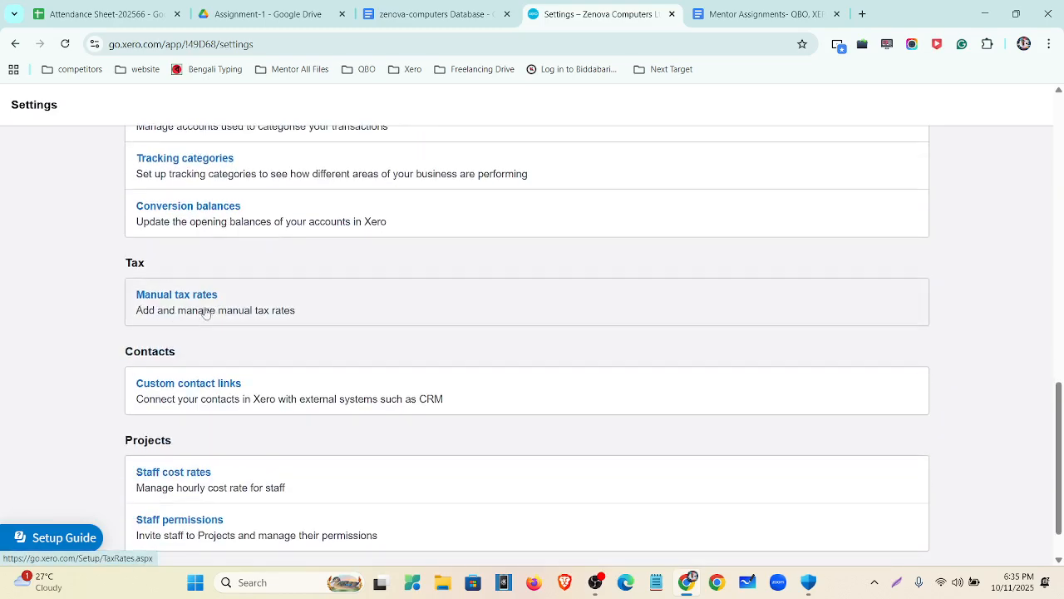
pyautogui.scroll(-1, 159, 387)
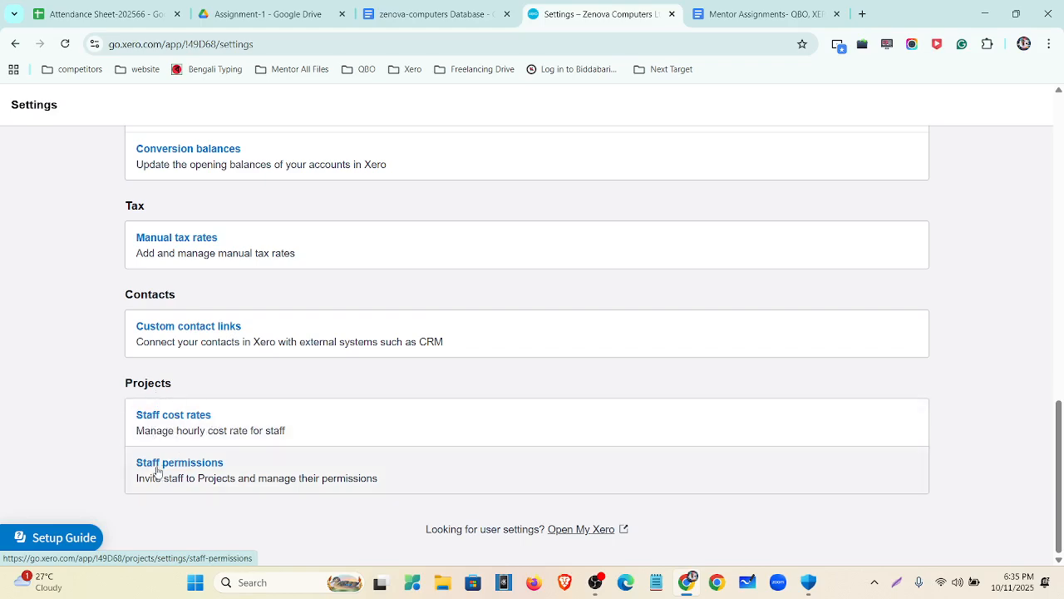
pyautogui.scroll(12, 226, 470)
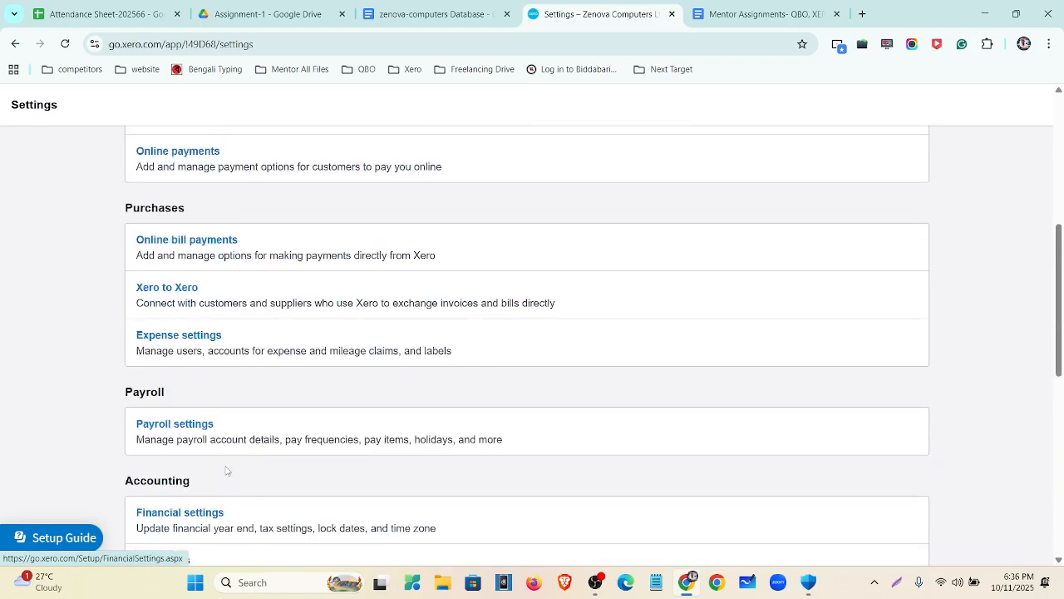
# Step: Open the organization details and show the Basic Information fields from the logo through the organization description
pyautogui.click(398, 197)
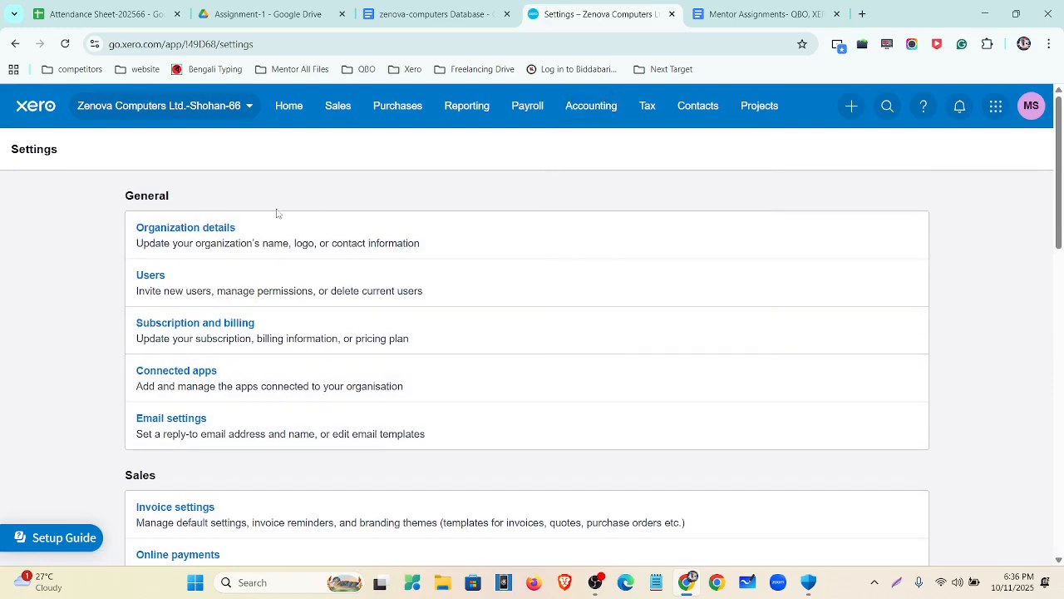
pyautogui.click(188, 230)
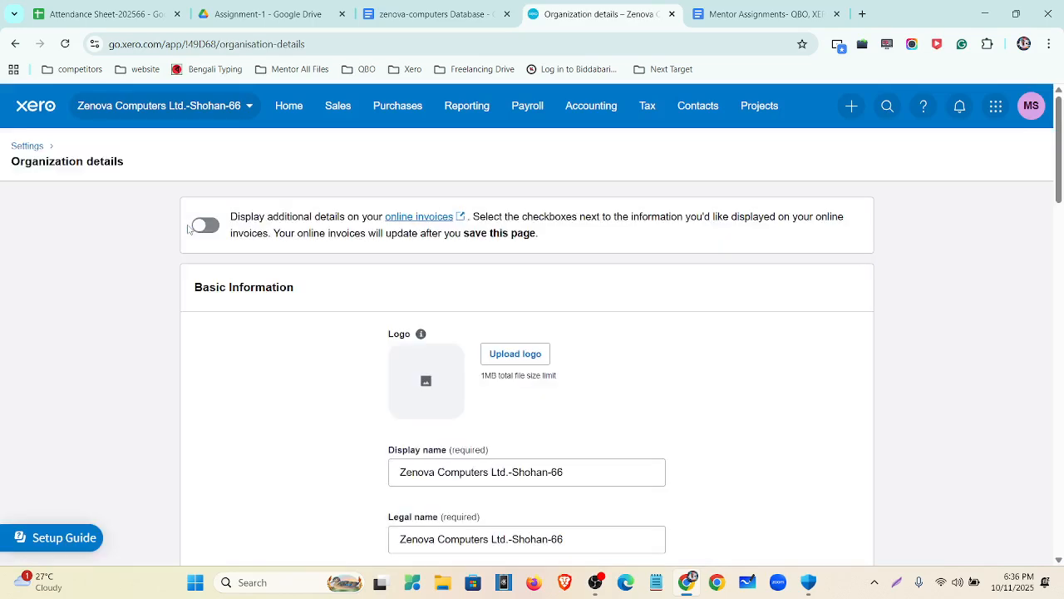
pyautogui.scroll(-2, 387, 378)
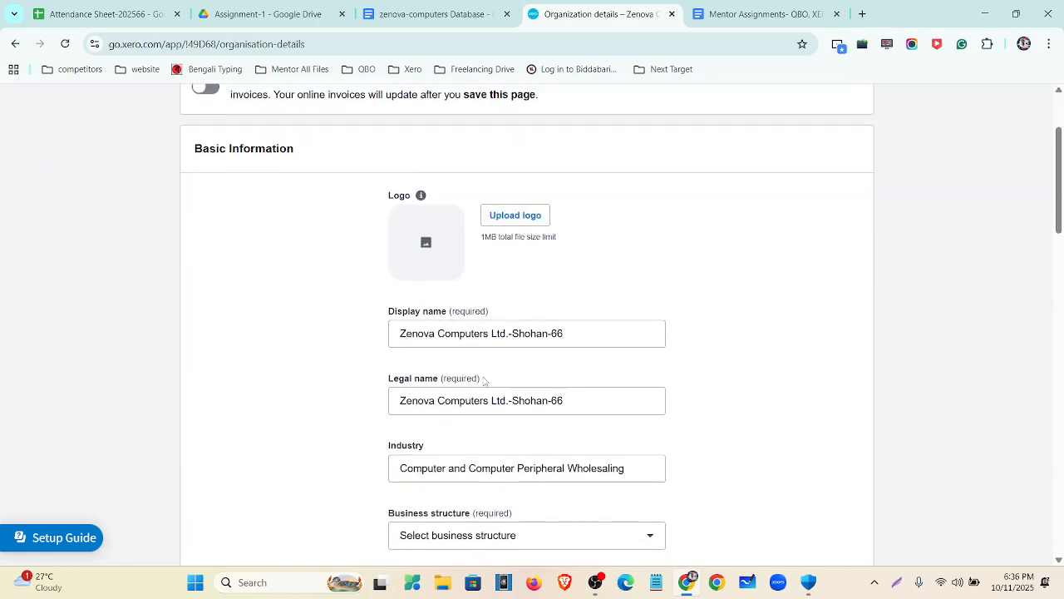
pyautogui.scroll(-4, 527, 295)
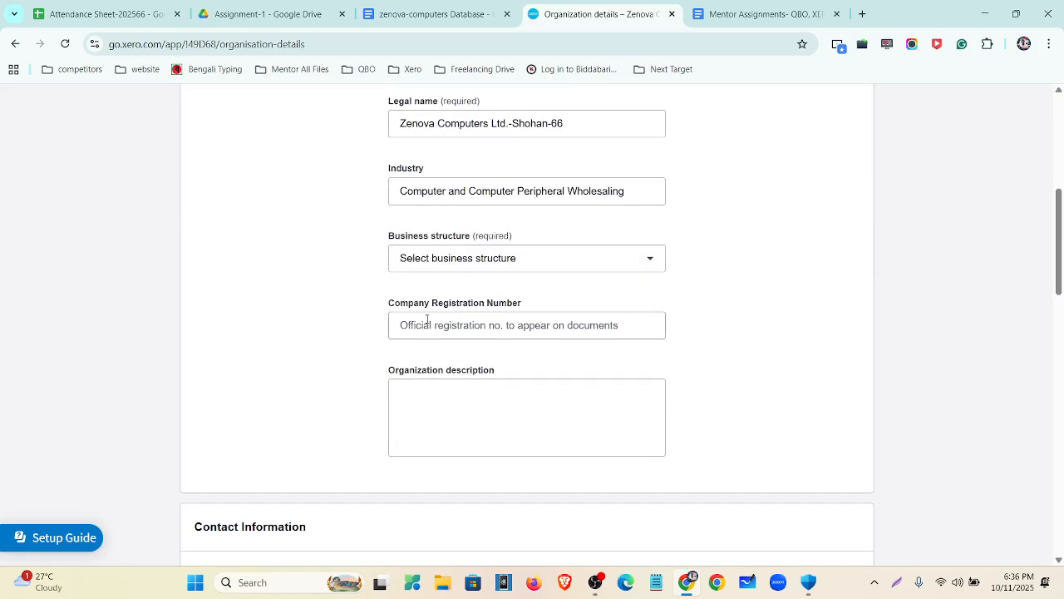
# Step: Examine the Contact Information fields, from the mailing and physical addresses through phone, email and website to the social media links
pyautogui.scroll(-2, 441, 317)
pyautogui.scroll(-3, 399, 354)
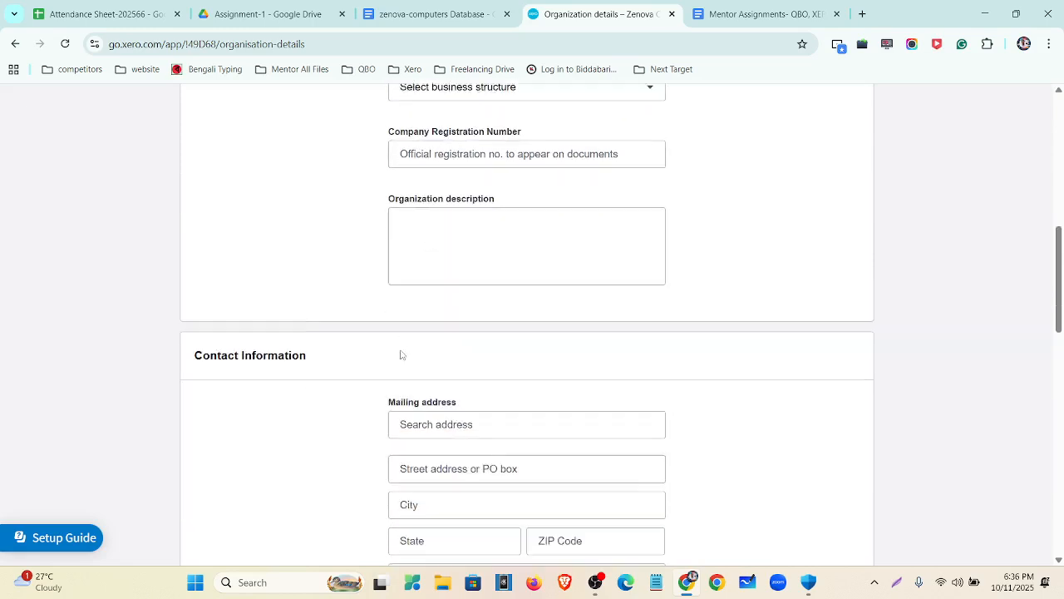
pyautogui.scroll(-3, 466, 466)
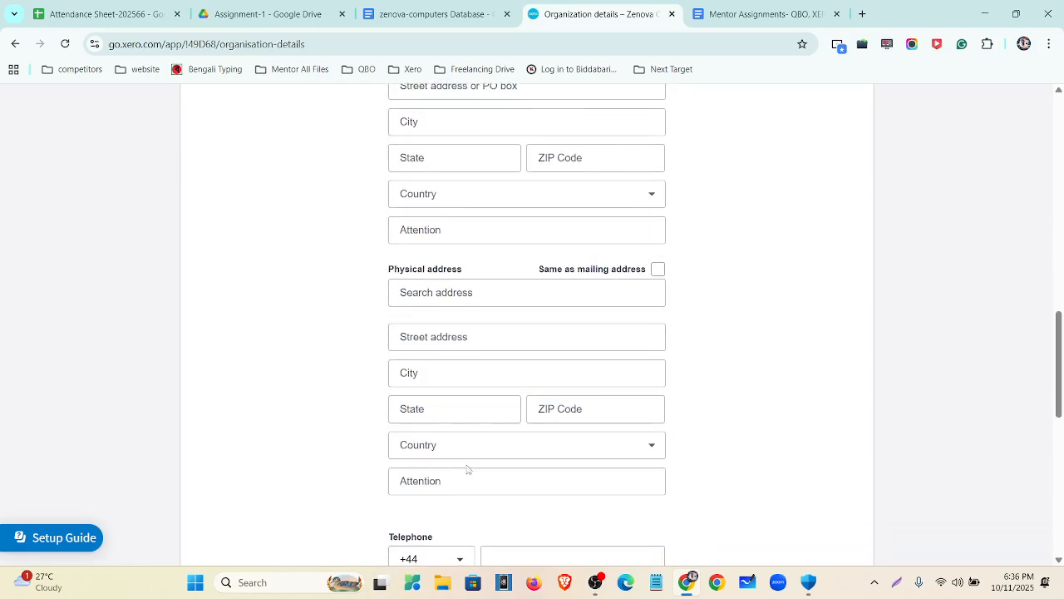
pyautogui.scroll(4, 428, 308)
pyautogui.scroll(-7, 445, 349)
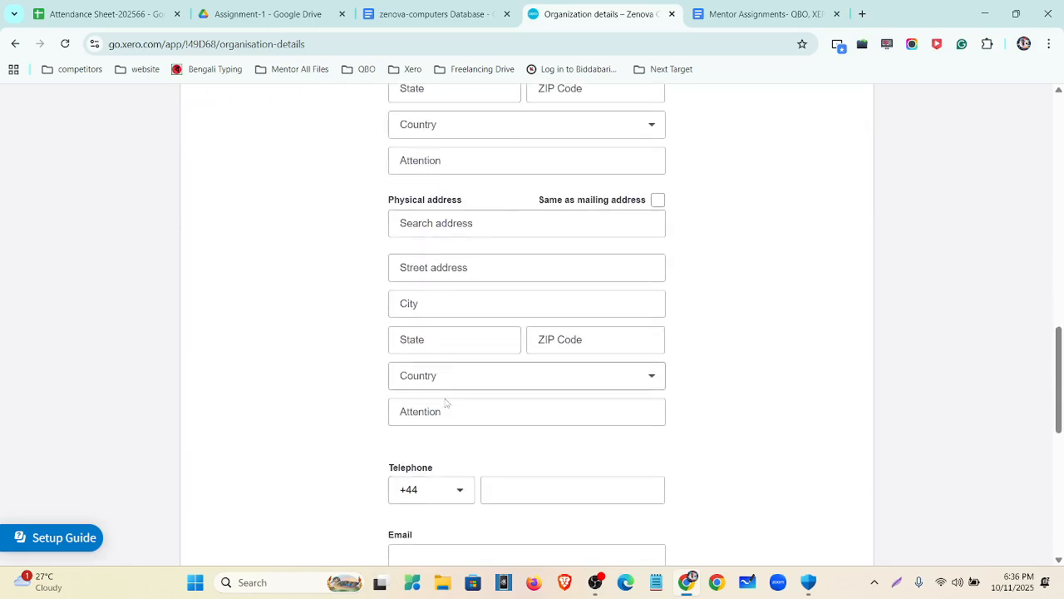
pyautogui.scroll(-3, 416, 357)
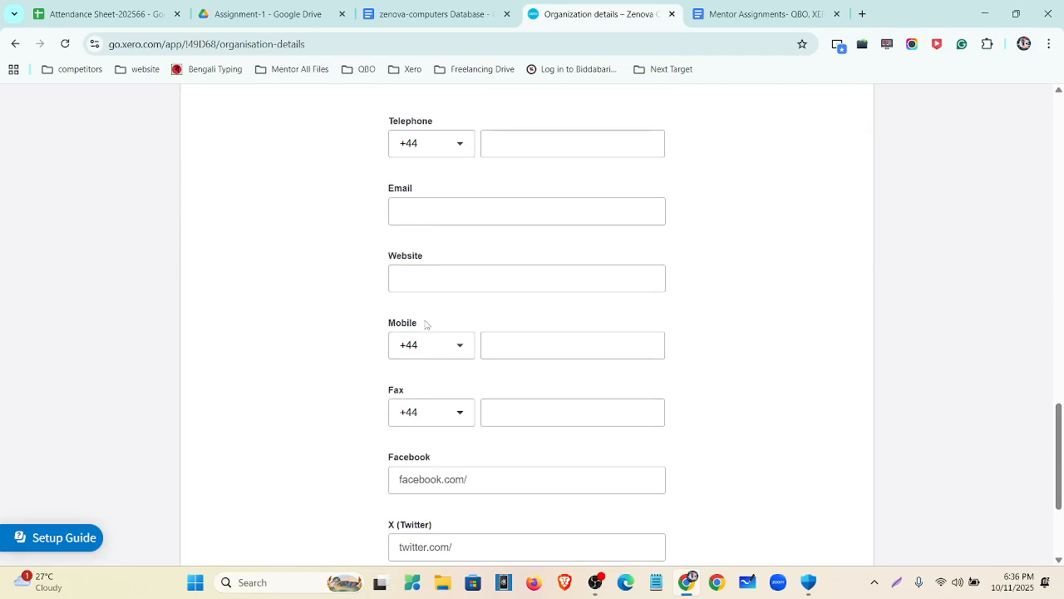
pyautogui.scroll(-3, 424, 375)
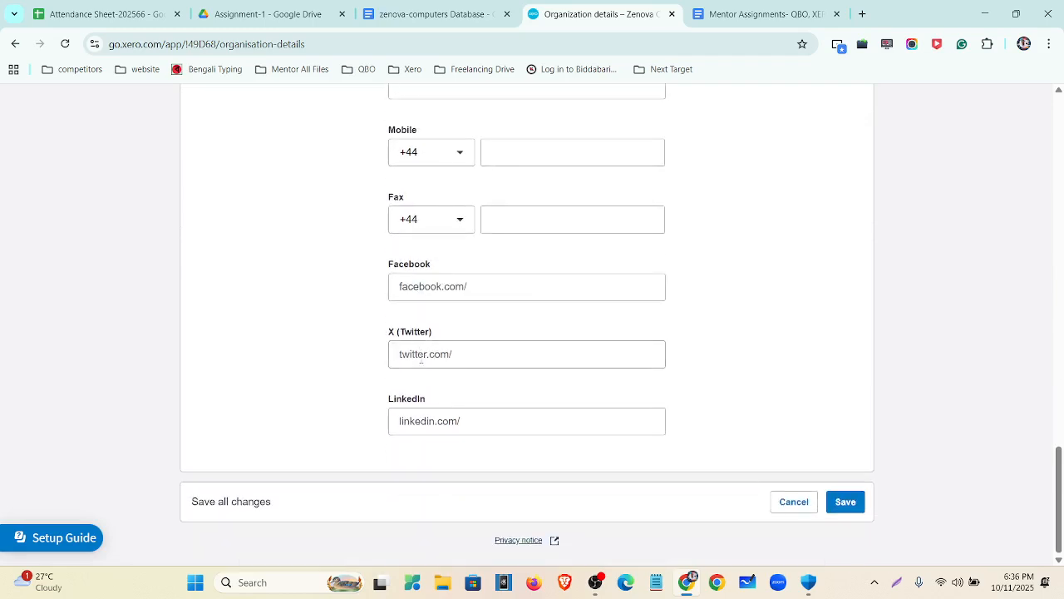
pyautogui.scroll(20, 424, 459)
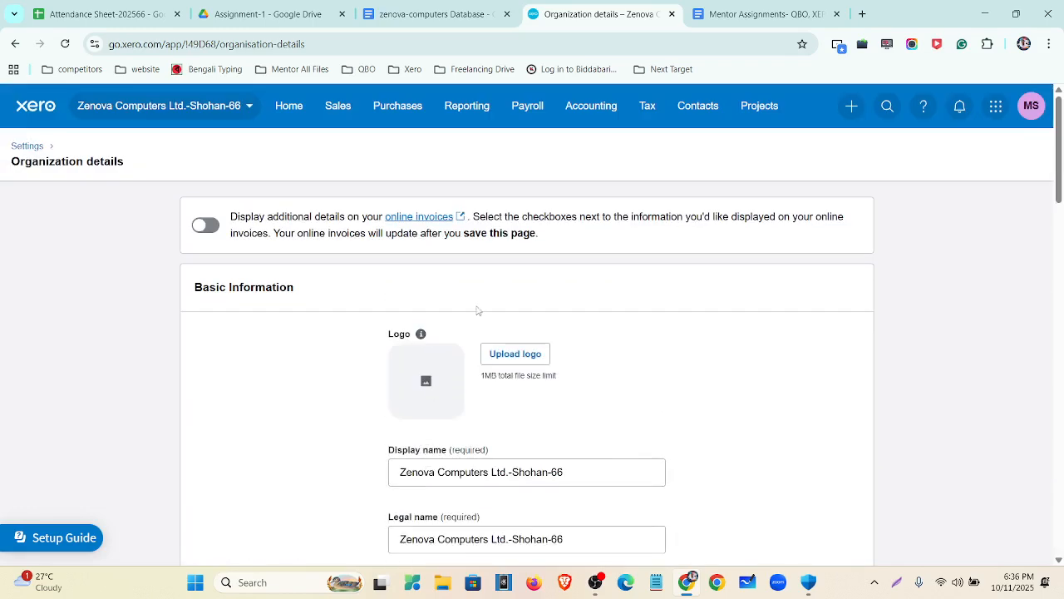
# Step: Download Zonava-Logo.jpg from the Assignment-1 folder in Google Drive and close its preview
pyautogui.click(433, 13)
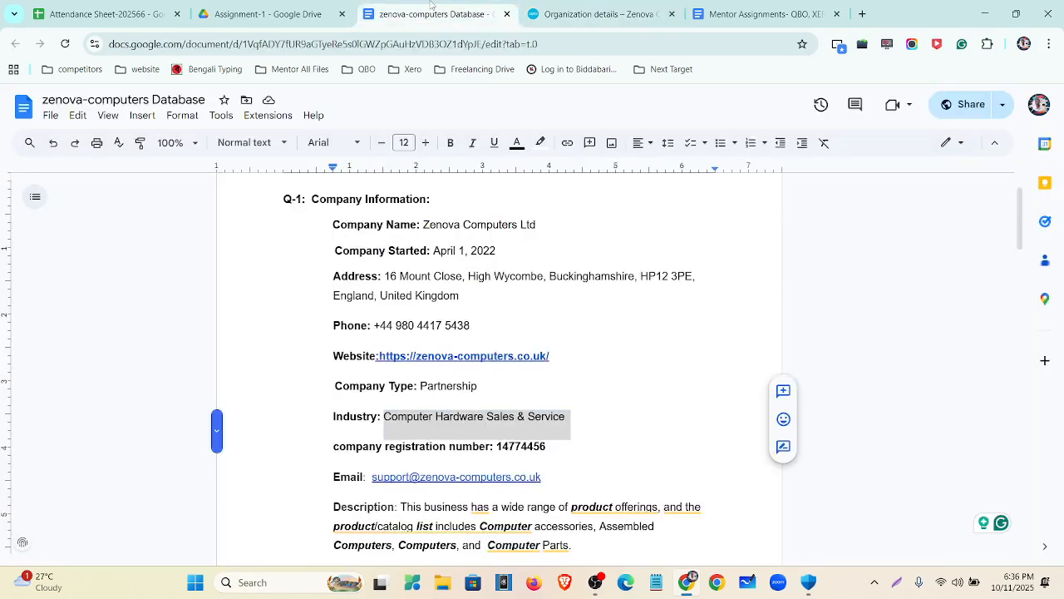
pyautogui.click(274, 12)
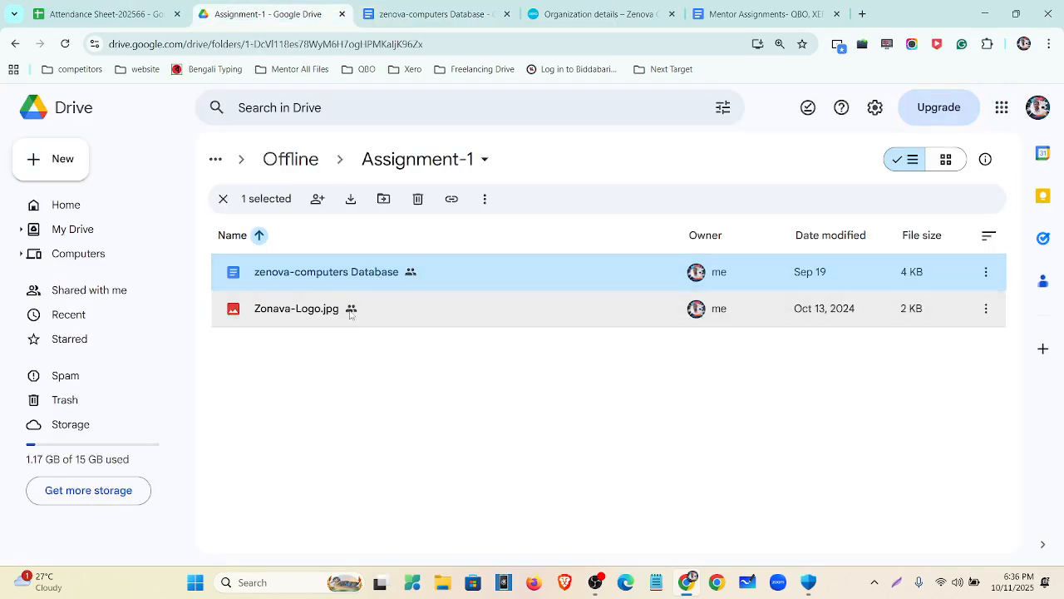
pyautogui.doubleClick(349, 309)
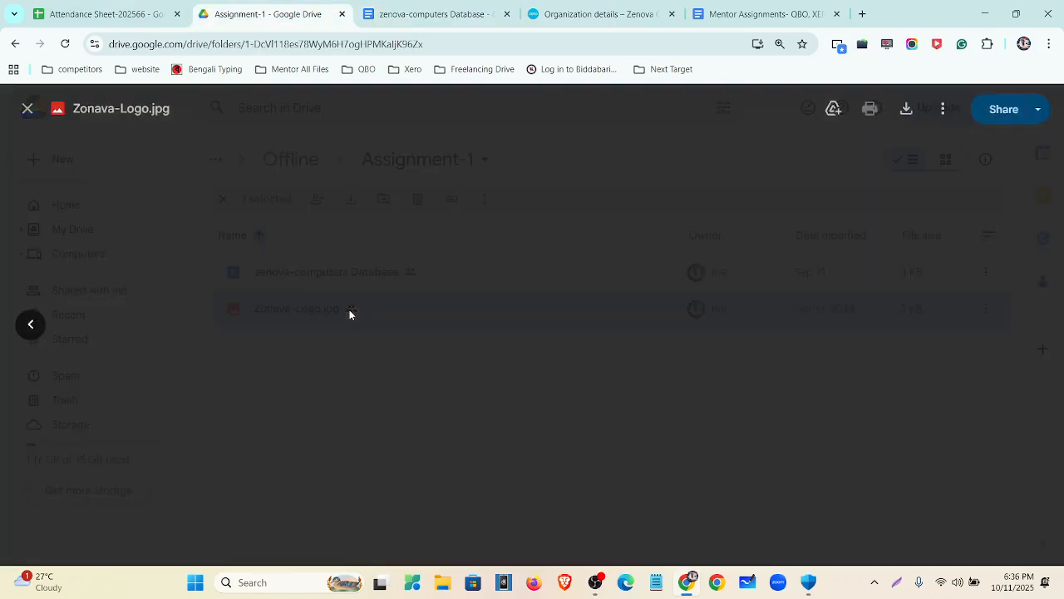
pyautogui.click(892, 109)
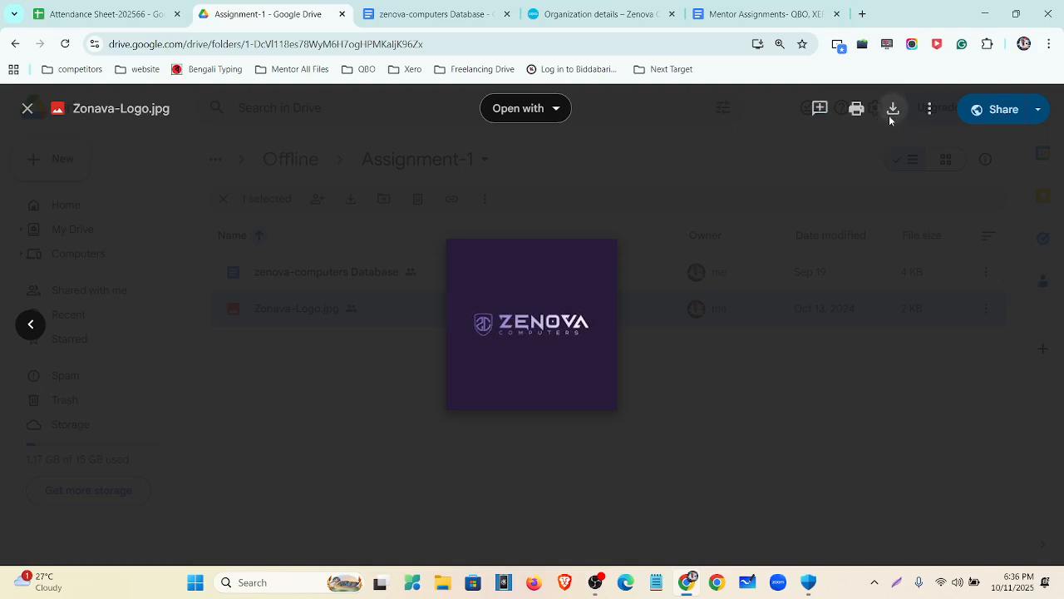
pyautogui.click(27, 109)
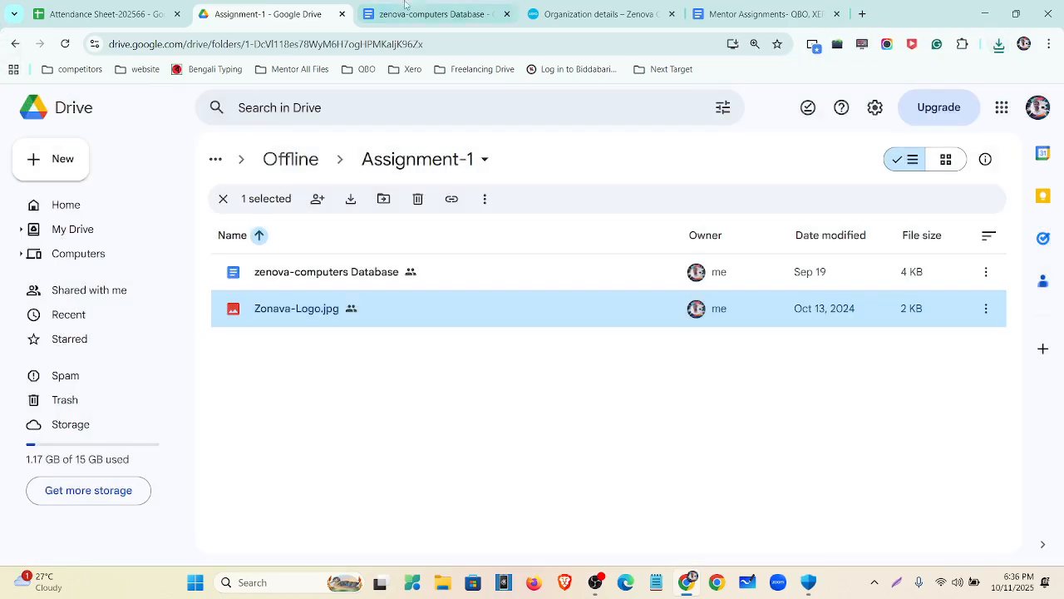
# Step: Return to the Xero organization details and upload the downloaded Zonava-Logo file as the organization's logo
pyautogui.click(587, 14)
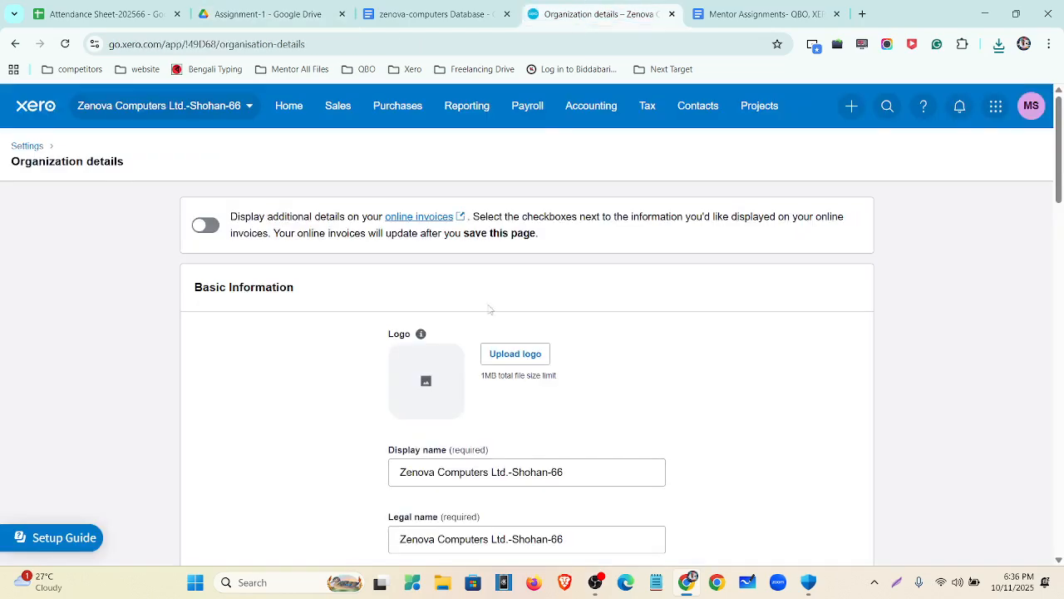
pyautogui.click(516, 354)
pyautogui.click(182, 124)
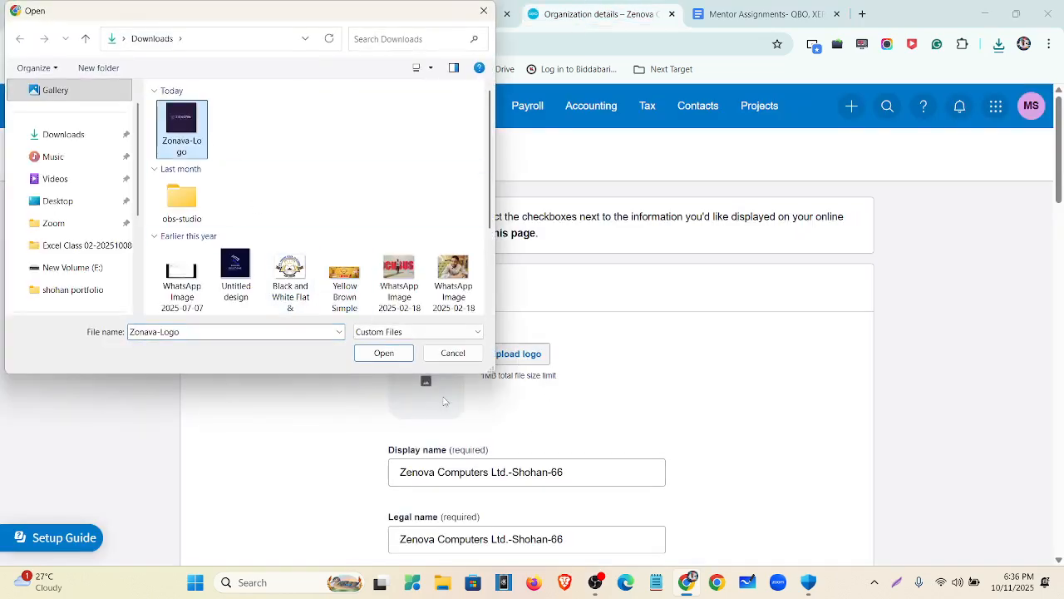
pyautogui.click(383, 353)
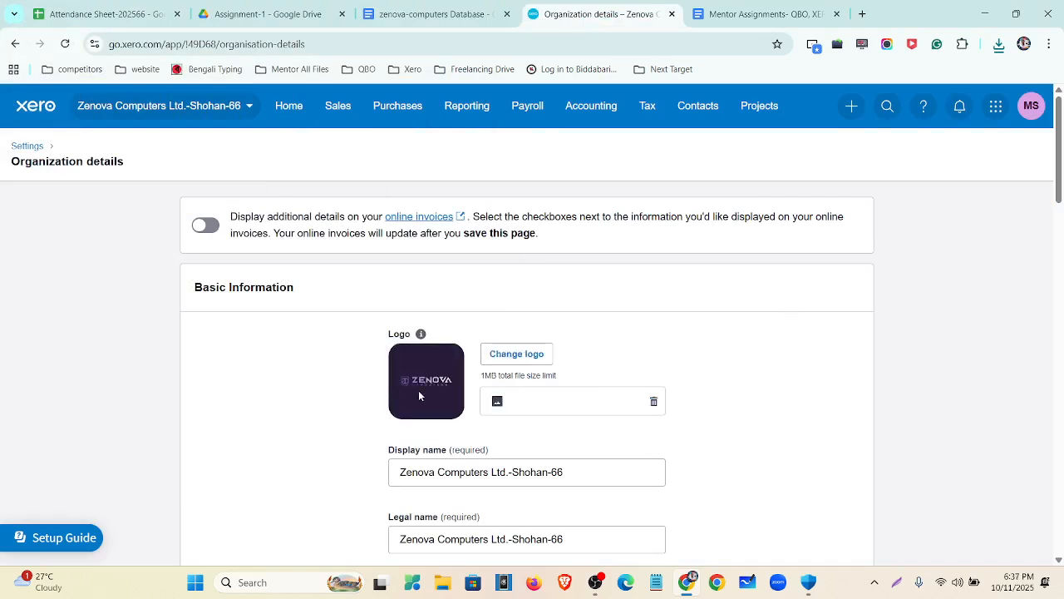
# Step: Shorten the legal name to "Zenova Computers Ltd." by removing the suffix after the company name
pyautogui.scroll(-2, 451, 387)
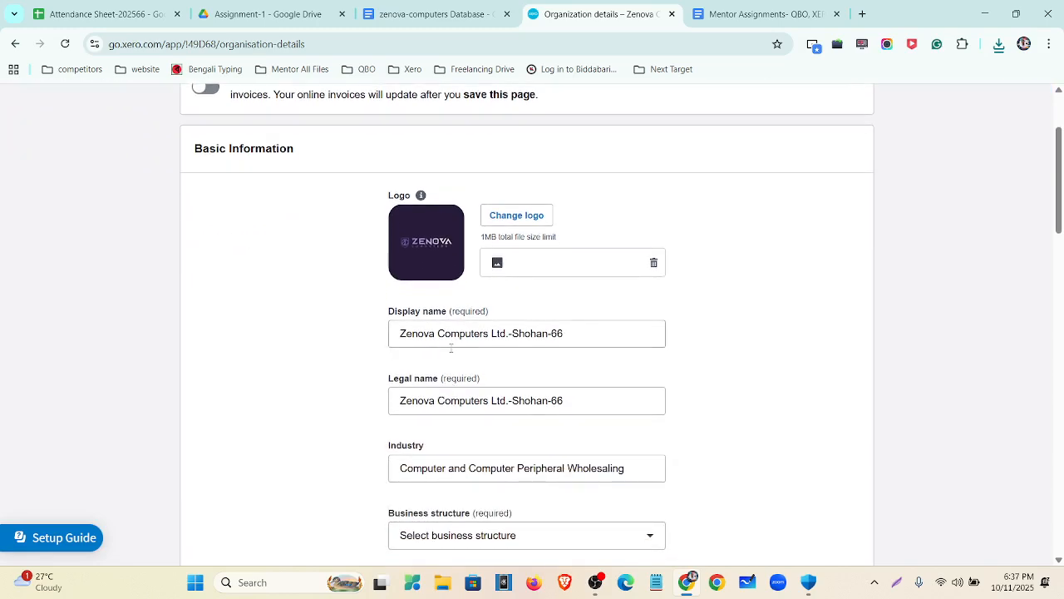
pyautogui.moveTo(563, 401); pyautogui.dragTo(512, 401)
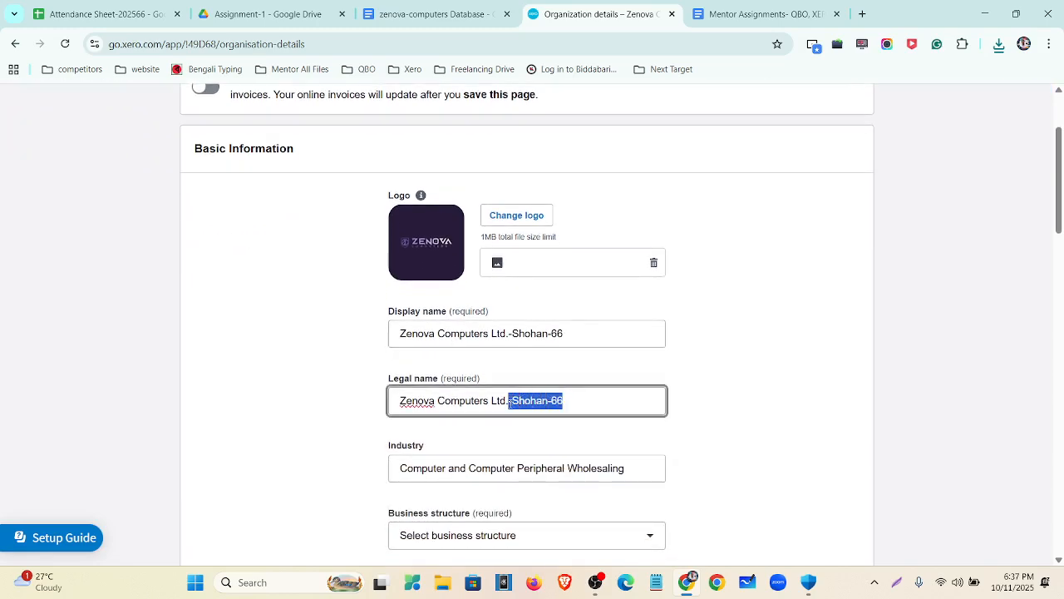
pyautogui.press('BackSpace')
pyautogui.click(715, 427)
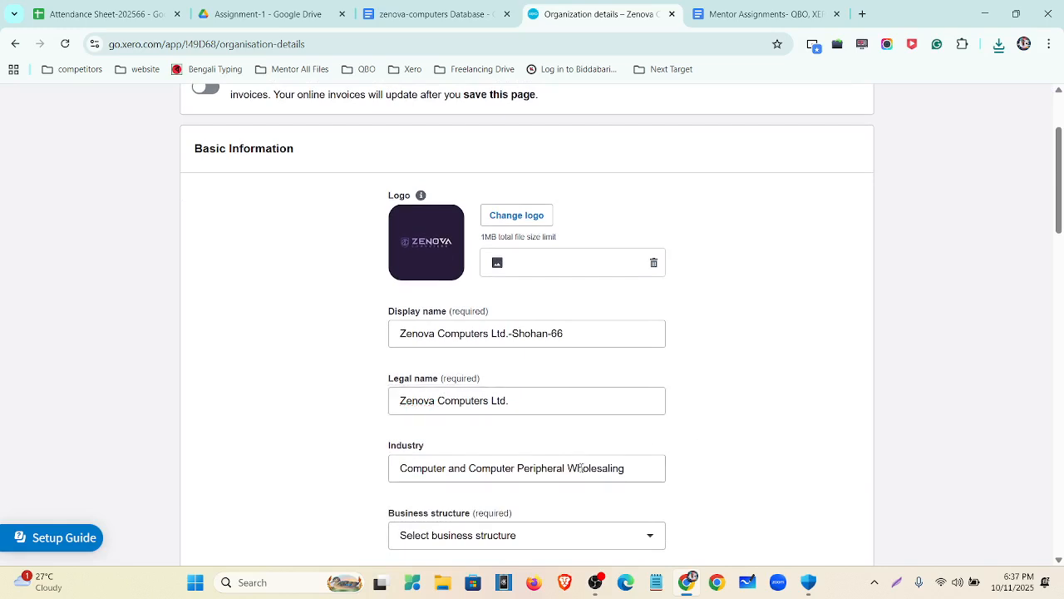
# Step: Check the company type in the zenova-computers Database document and set the business structure to Partnership
pyautogui.scroll(-1, 582, 468)
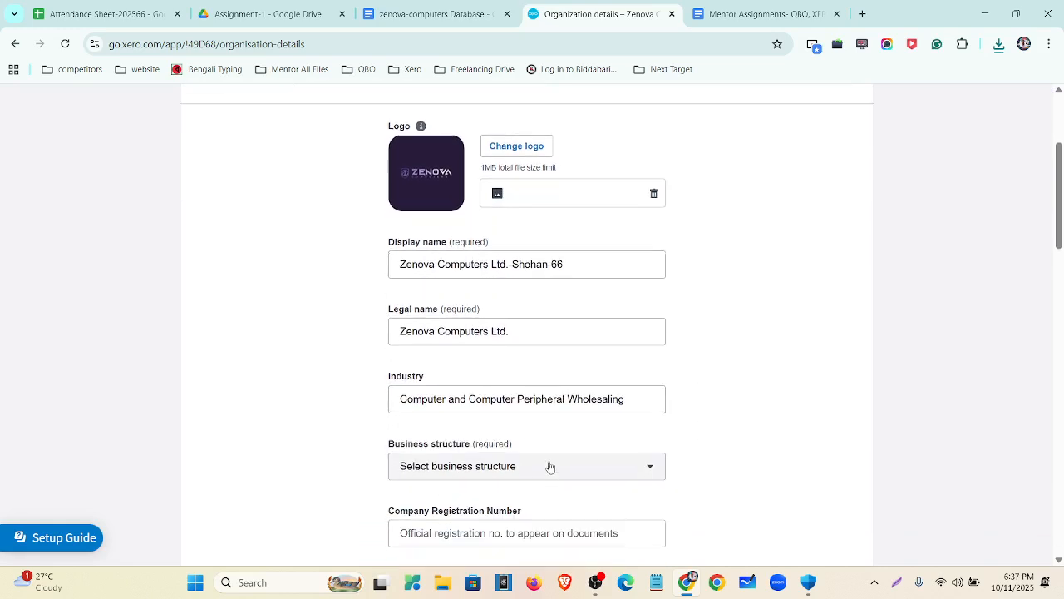
pyautogui.click(483, 468)
pyautogui.click(413, 10)
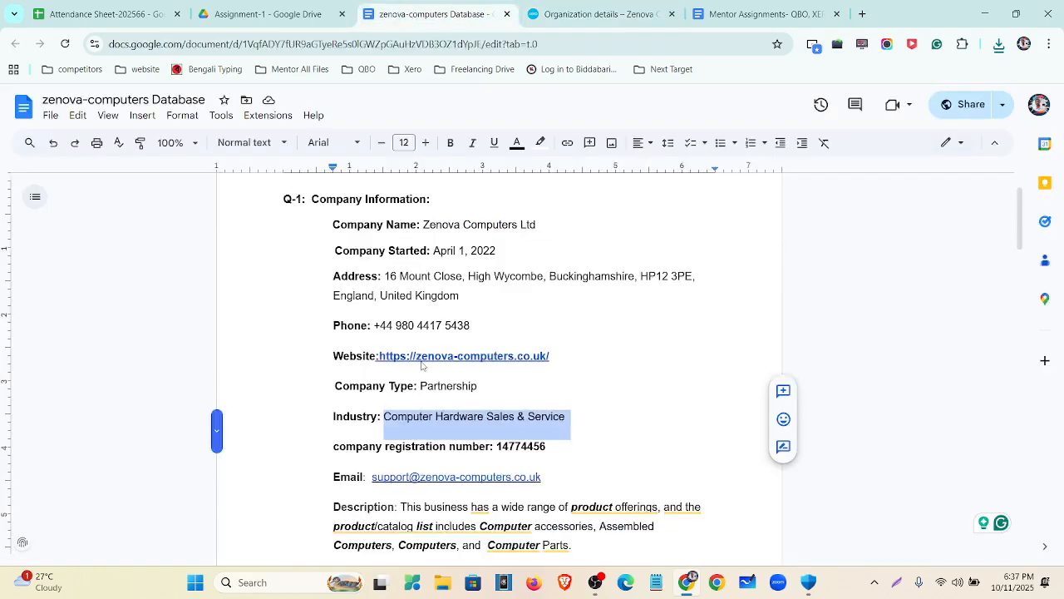
pyautogui.click(557, 13)
pyautogui.click(446, 379)
# Step: Copy the company registration number from the zenova-computers Database document into the Company Registration Number field in Xero
pyautogui.scroll(-3, 537, 382)
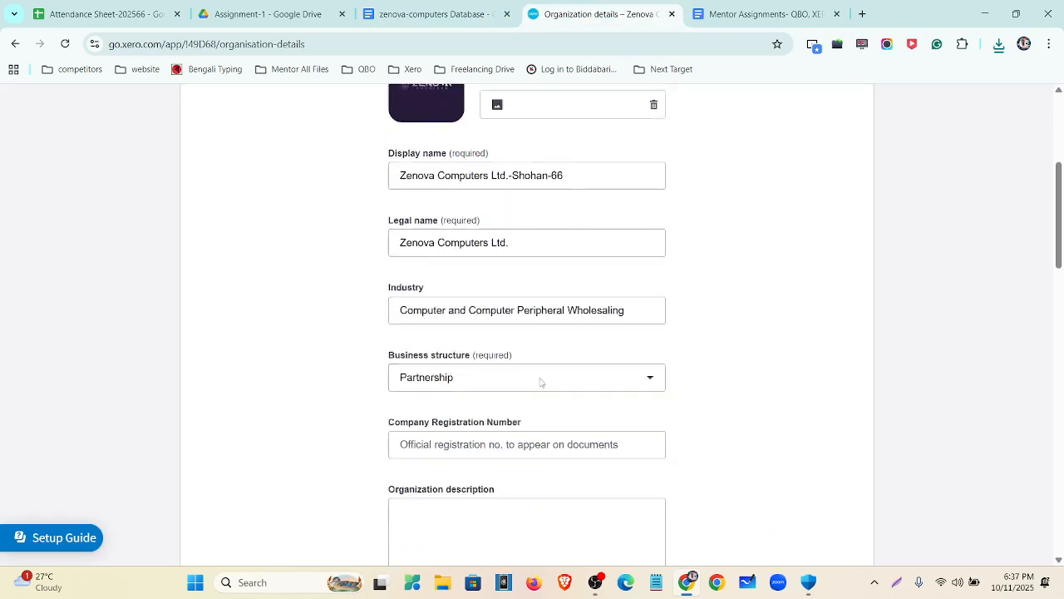
pyautogui.click(428, 326)
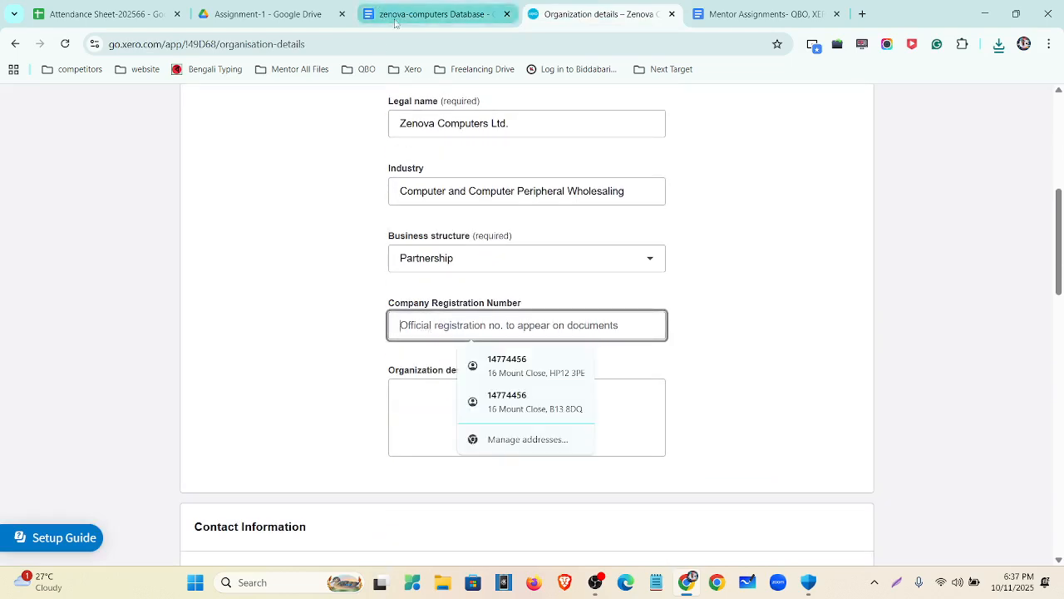
pyautogui.click(433, 13)
pyautogui.scroll(-2, 426, 331)
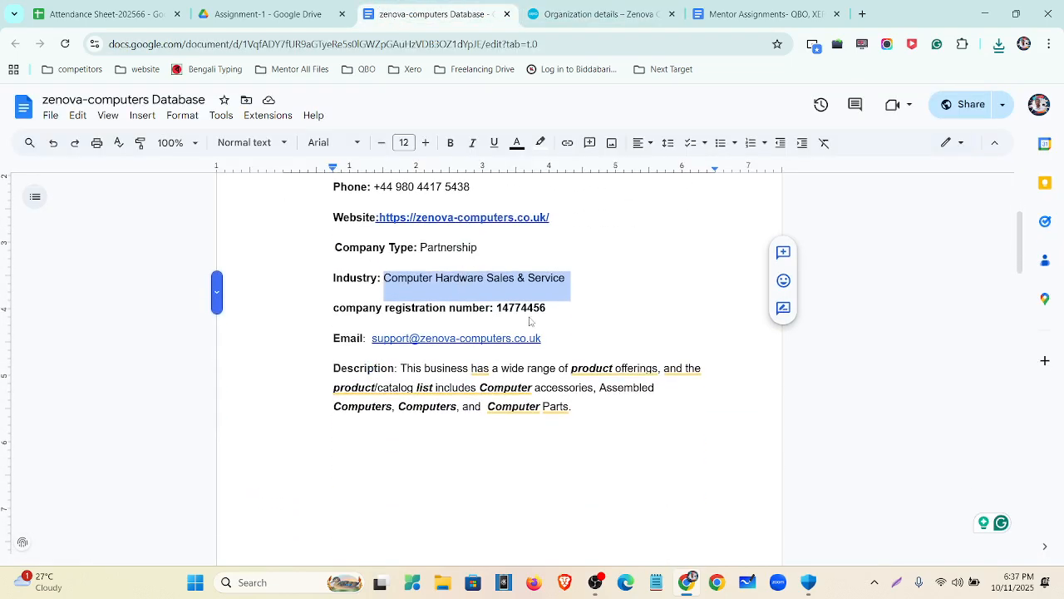
pyautogui.click(546, 309)
pyautogui.moveTo(558, 314); pyautogui.dragTo(501, 314)
pyautogui.hotkey('ctrl', 'c')
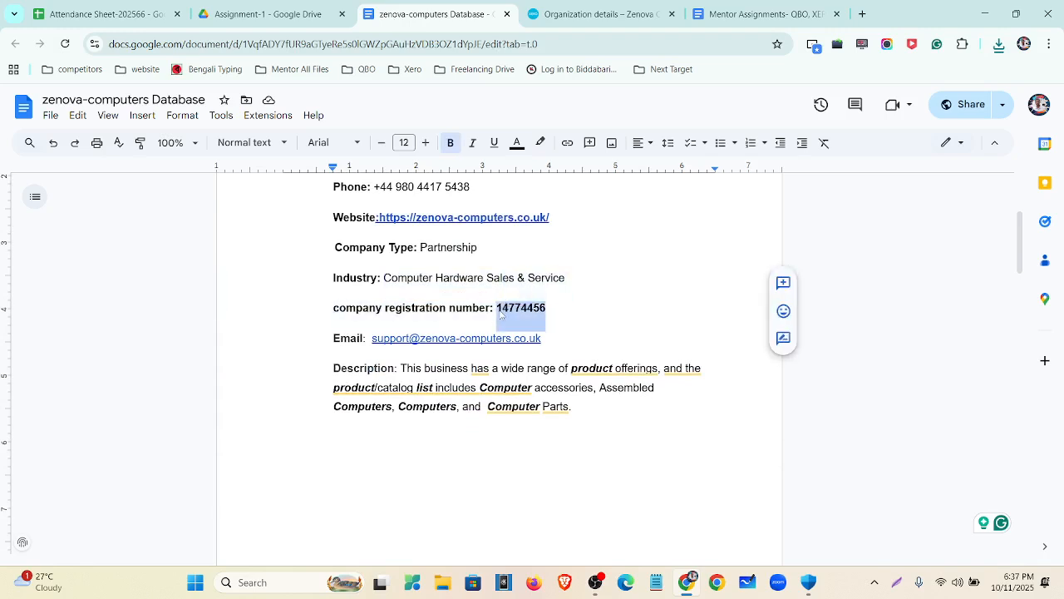
pyautogui.click(582, 14)
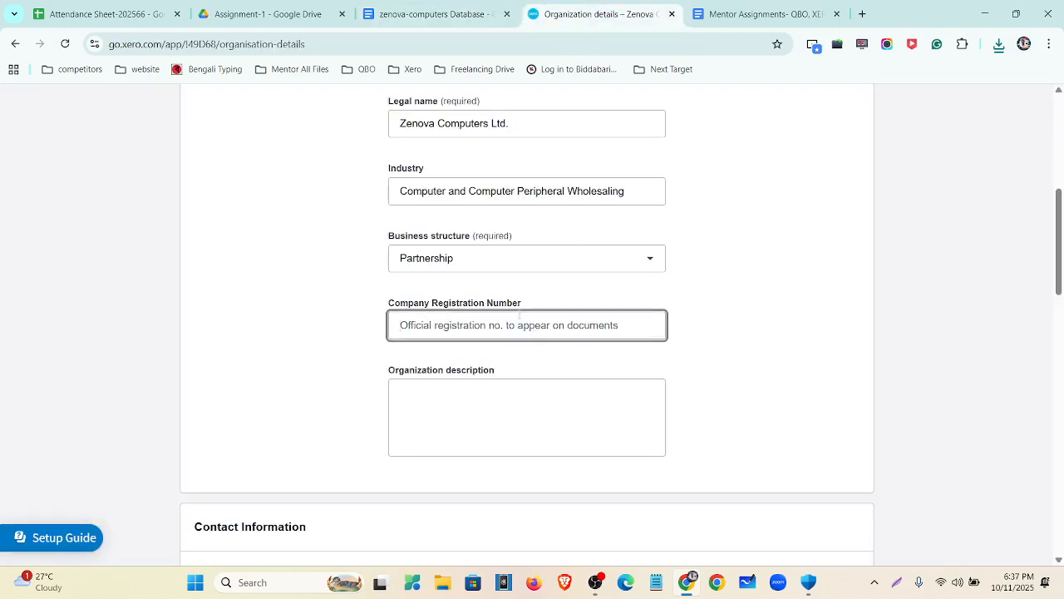
pyautogui.click(519, 316)
pyautogui.hotkey('ctrl', 'v')
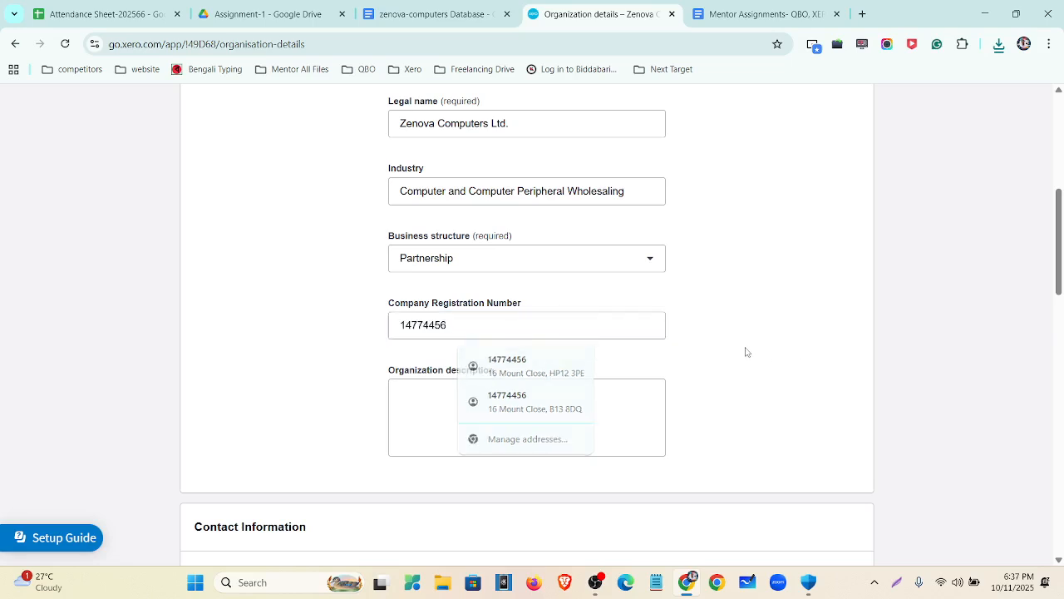
# Step: Copy the business description about product offerings and computer parts from the database document into the Organization description in Xero
pyautogui.click(438, 401)
pyautogui.click(438, 14)
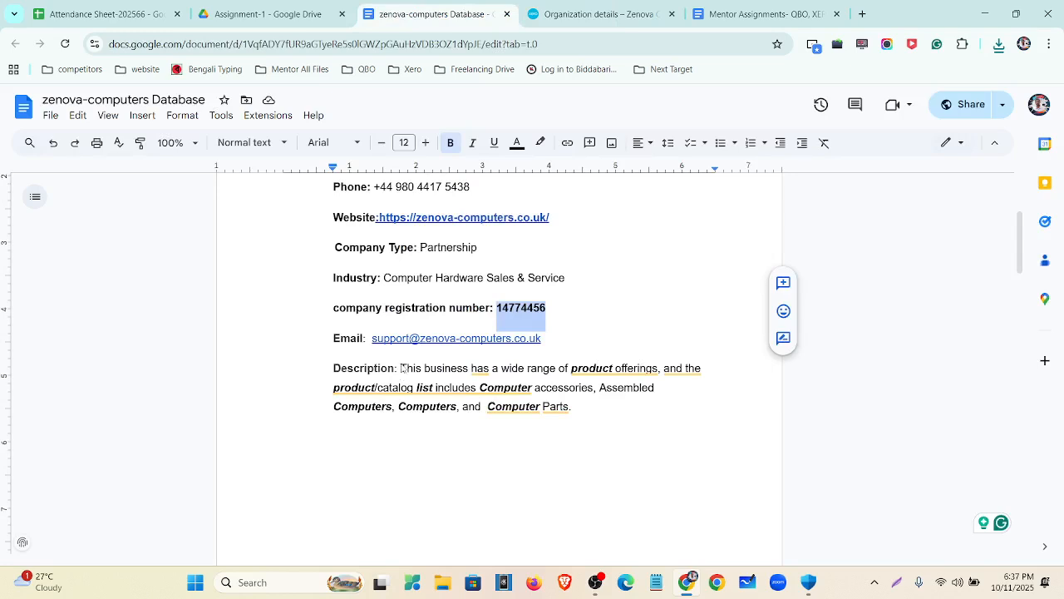
pyautogui.moveTo(402, 368); pyautogui.dragTo(576, 411)
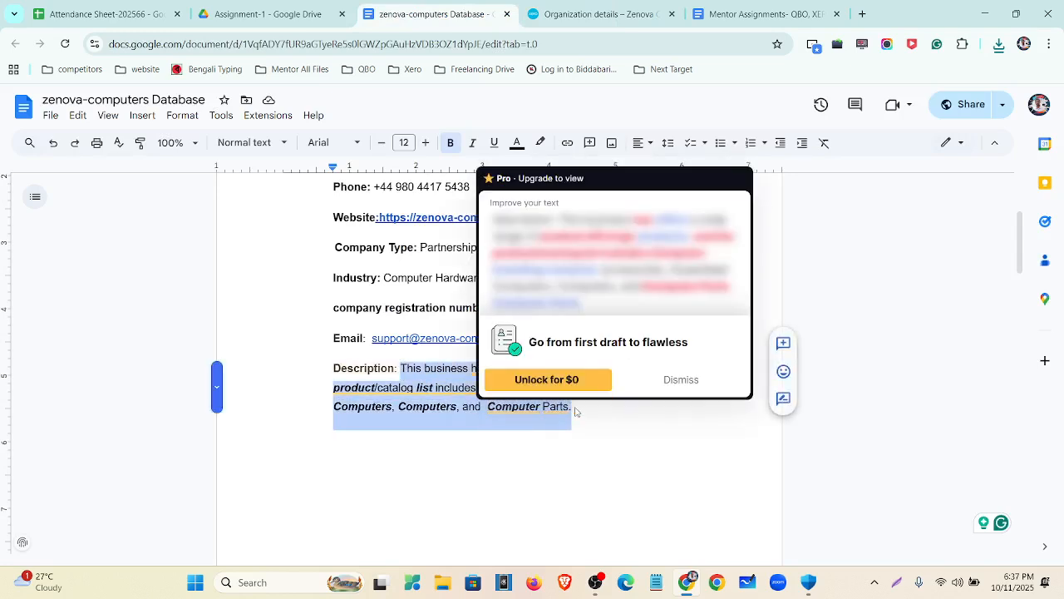
pyautogui.hotkey('ctrl', 'c')
pyautogui.click(562, 458)
pyautogui.click(599, 14)
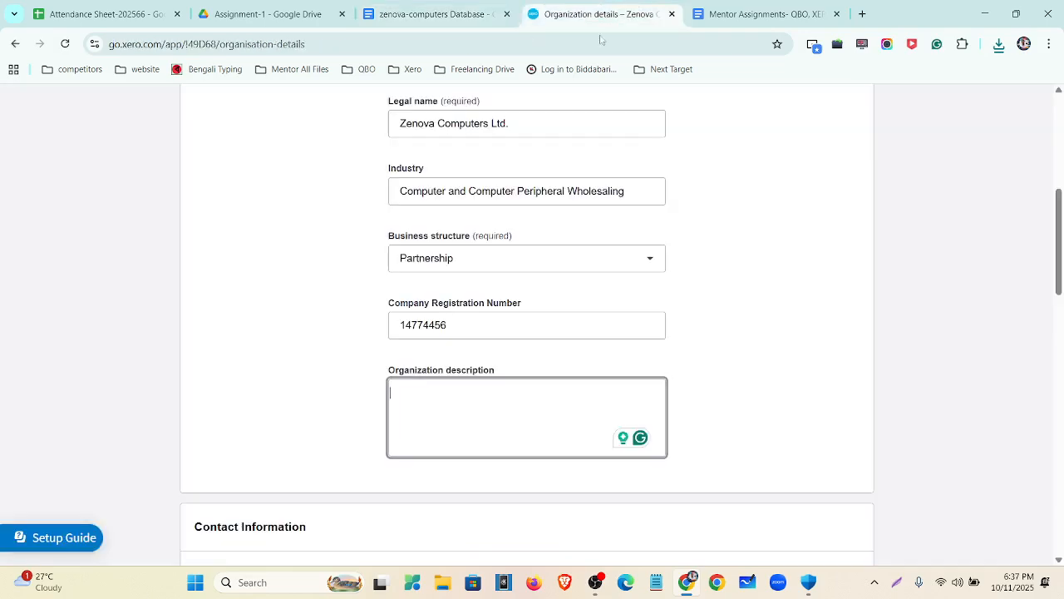
pyautogui.hotkey('ctrl', 'v')
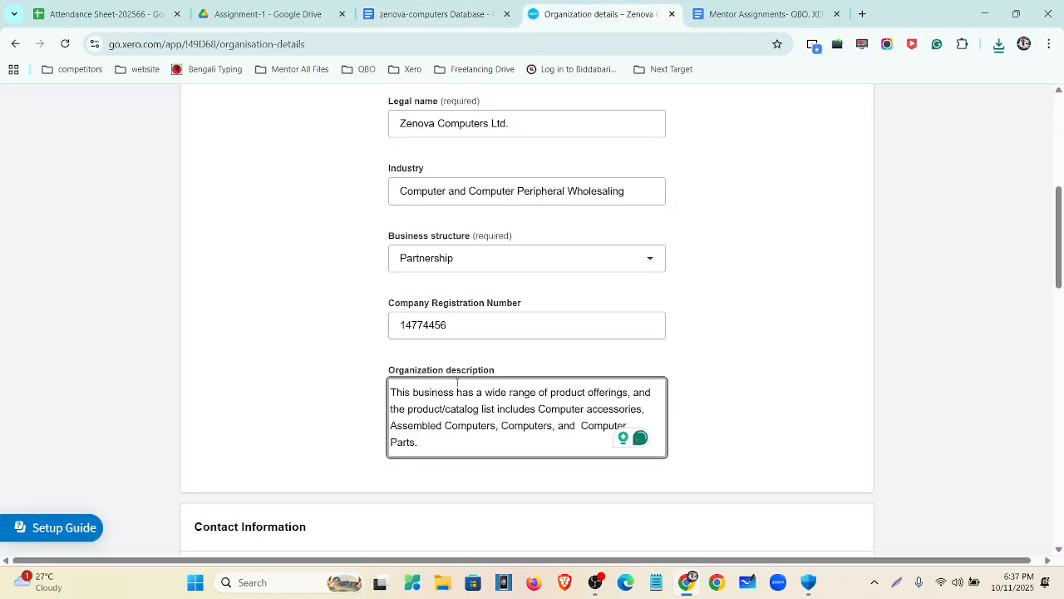
# Step: Copy the company's full address from the database document into the street address field of the mailing address in Xero
pyautogui.scroll(2, 456, 383)
pyautogui.scroll(-5, 428, 326)
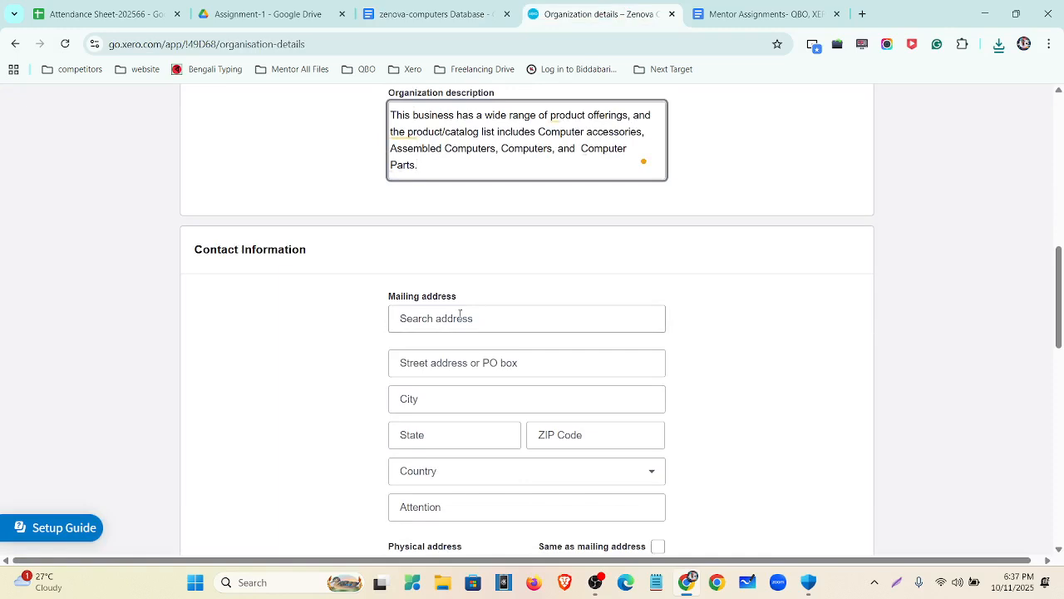
pyautogui.click(456, 363)
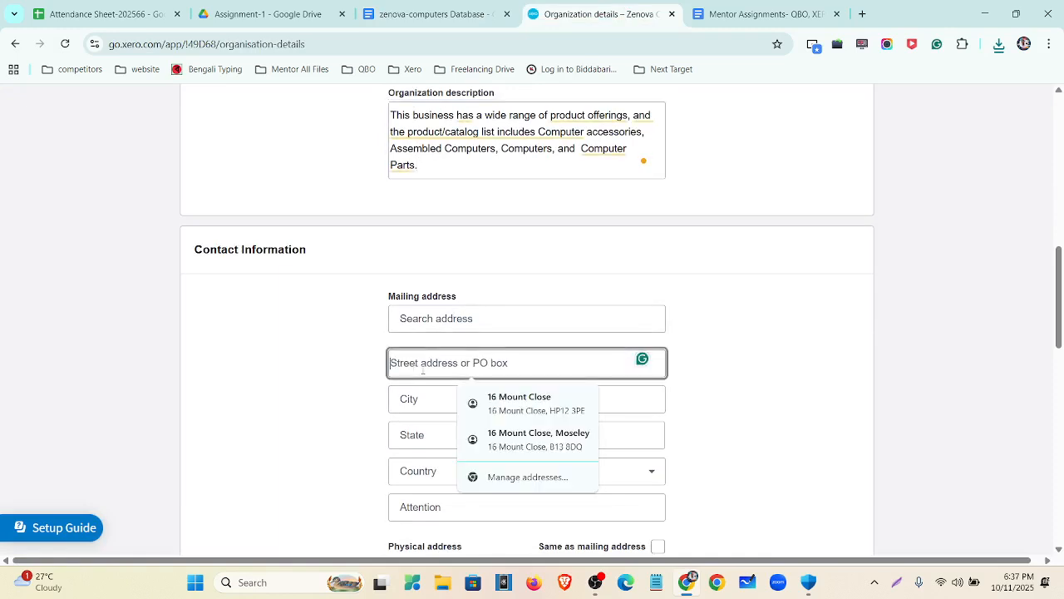
pyautogui.click(456, 6)
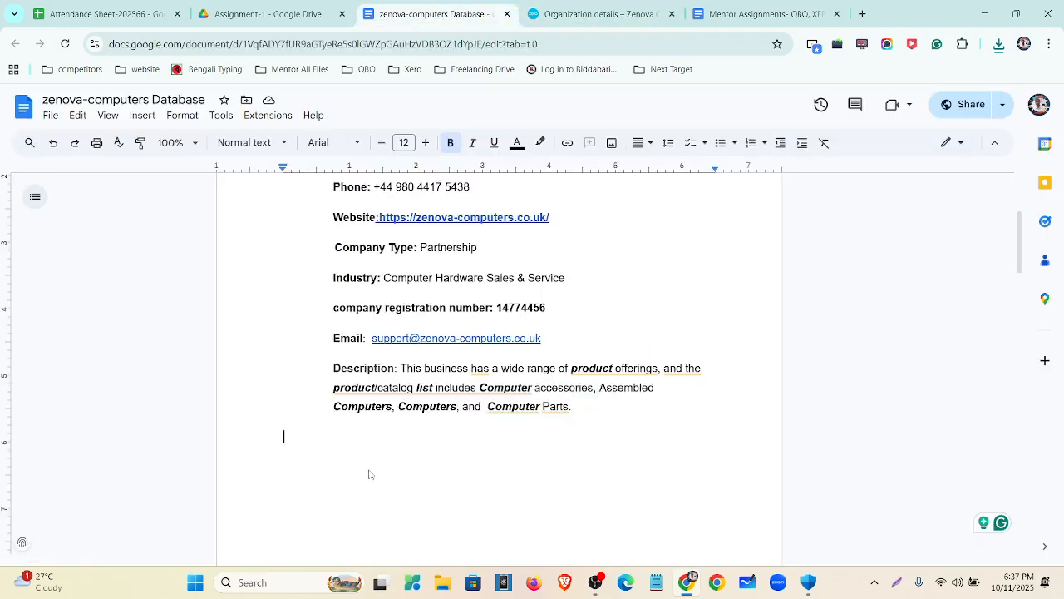
pyautogui.scroll(2, 370, 474)
pyautogui.moveTo(385, 279); pyautogui.dragTo(473, 302)
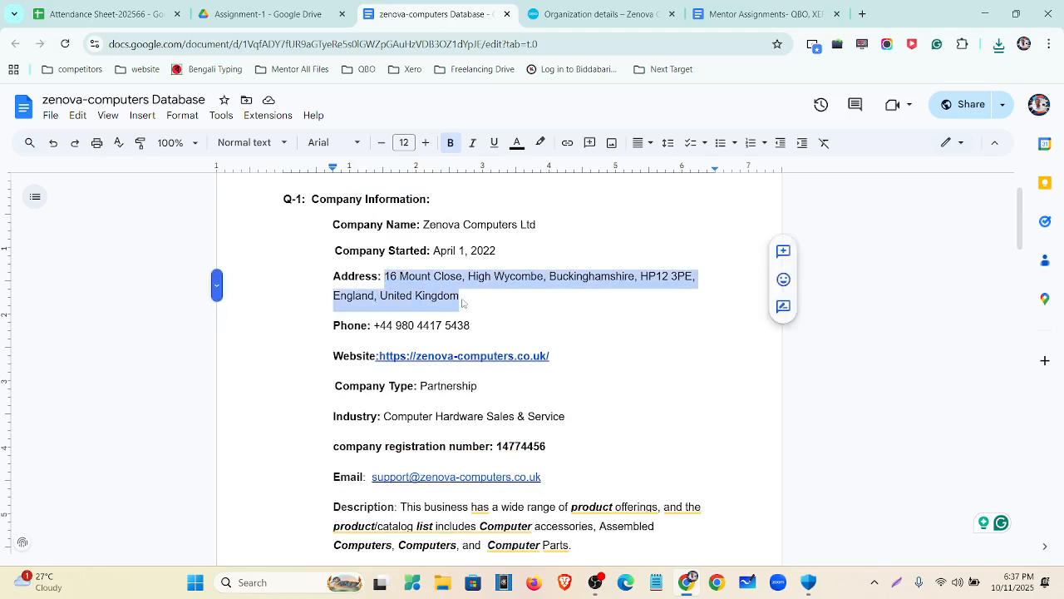
pyautogui.click(595, 14)
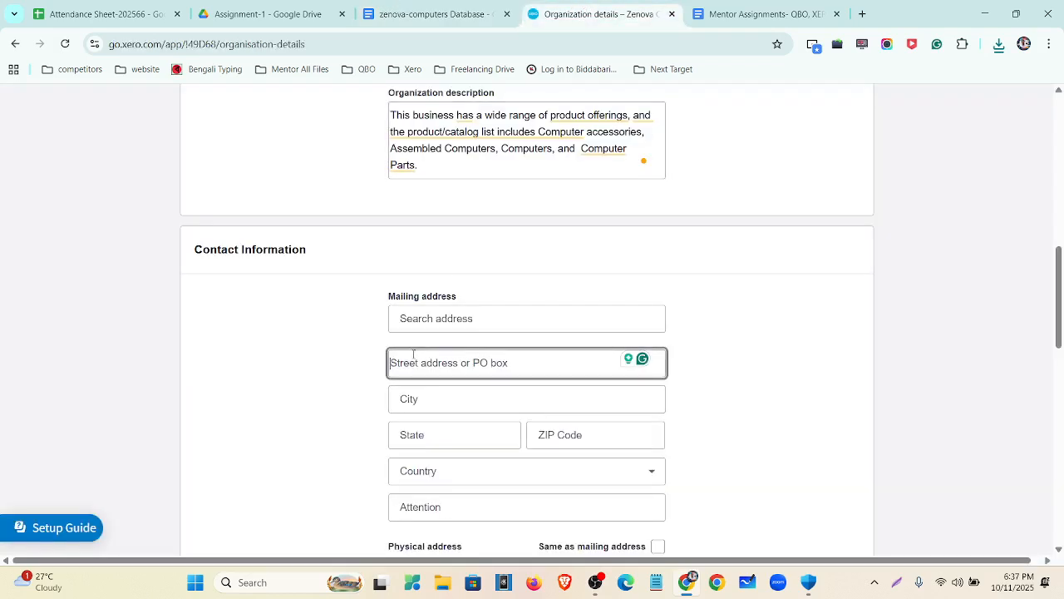
pyautogui.hotkey('ctrl', 'v')
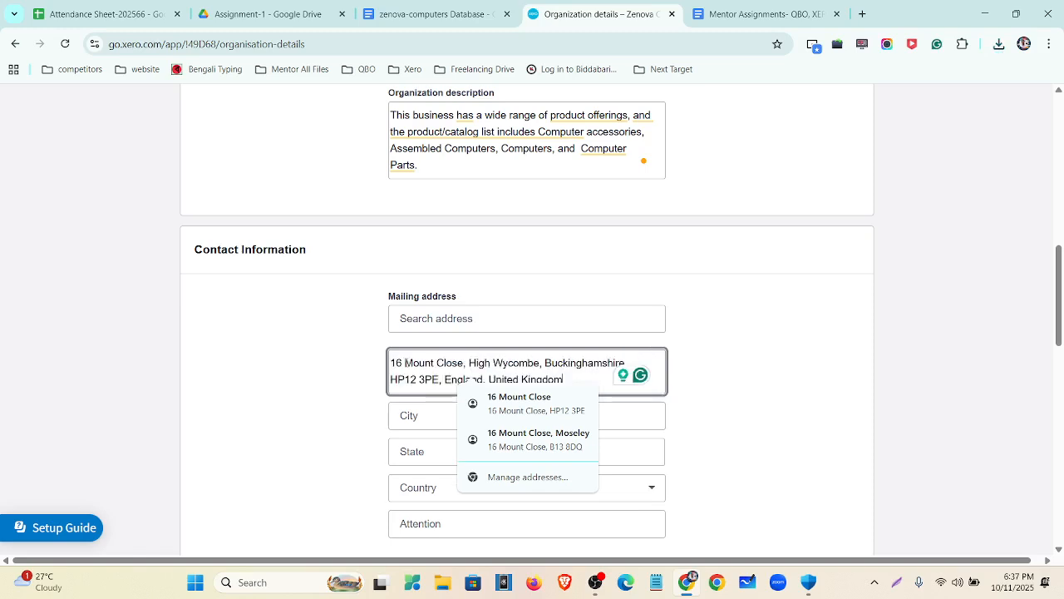
# Step: Fill the mailing address using the saved street suggestion and the first matching address result in Birmingham, and check its state and postcode
pyautogui.click(479, 404)
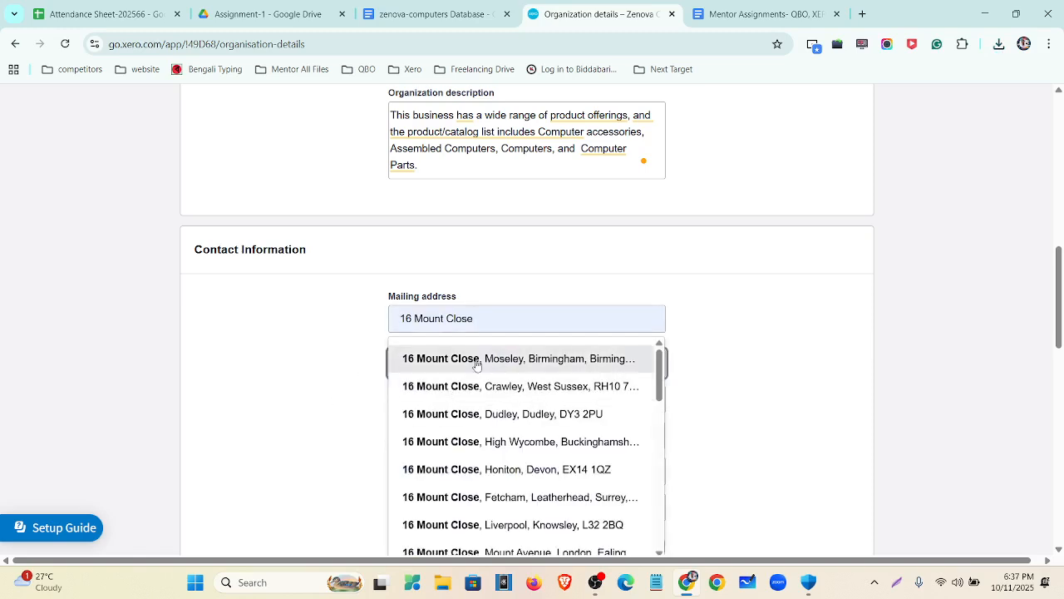
pyautogui.click(449, 359)
pyautogui.scroll(-3, 378, 411)
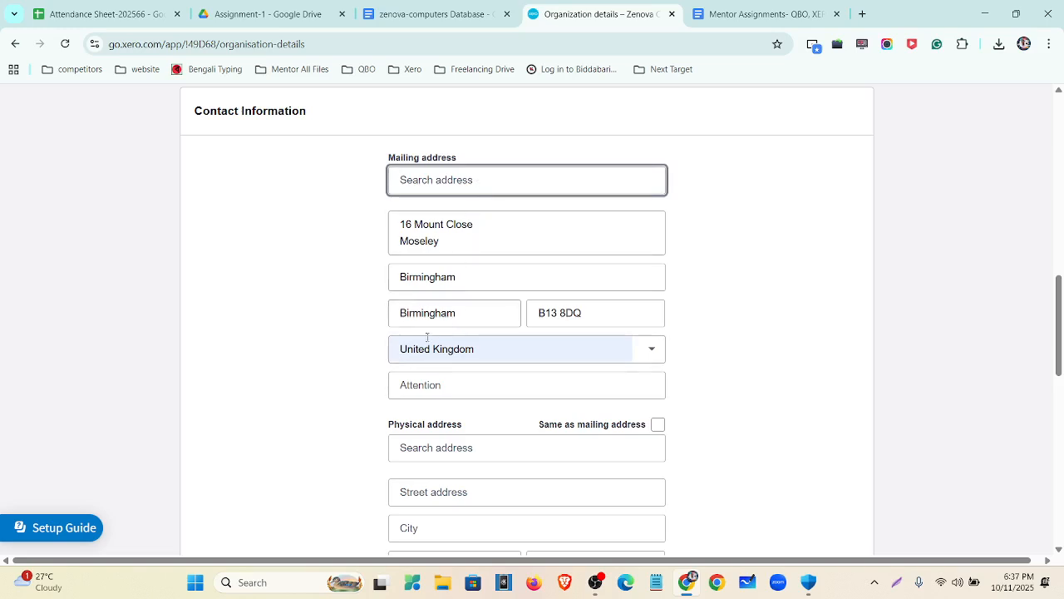
pyautogui.click(596, 324)
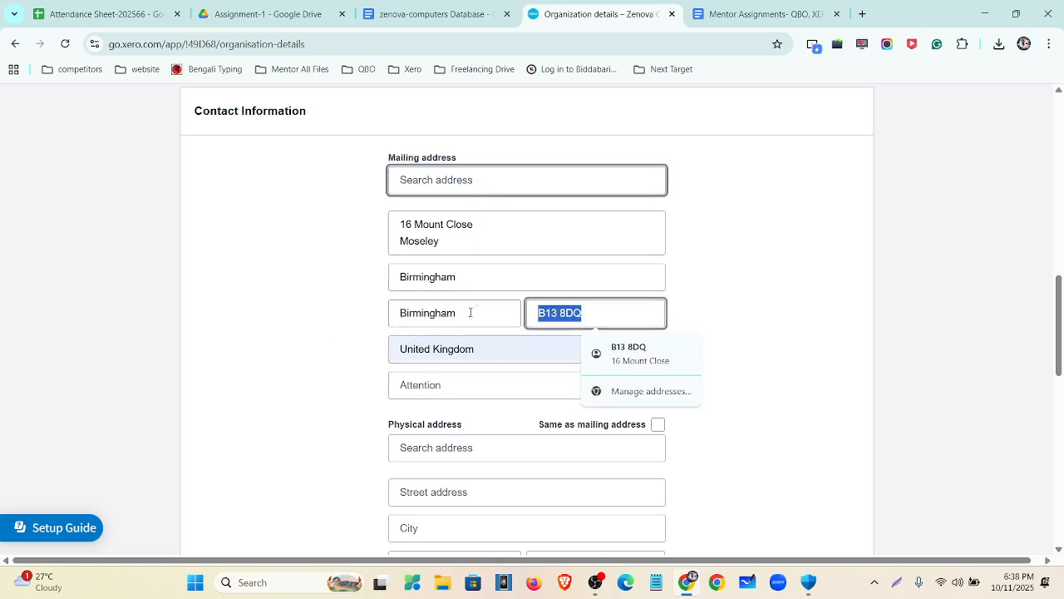
pyautogui.doubleClick(471, 312)
pyautogui.scroll(-3, 302, 337)
pyautogui.scroll(-3, 441, 268)
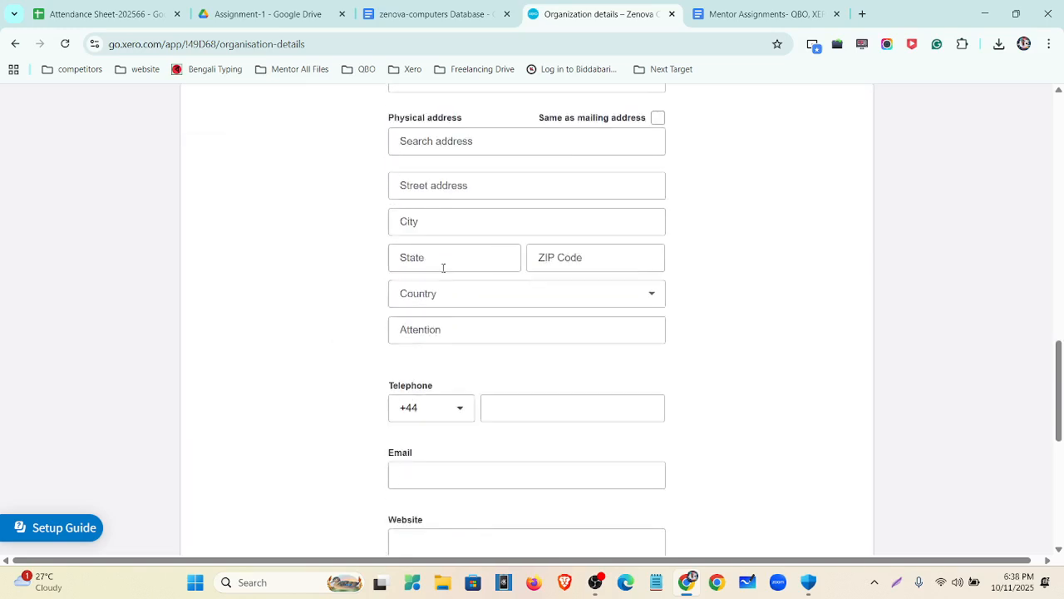
pyautogui.click(447, 237)
pyautogui.click(242, 257)
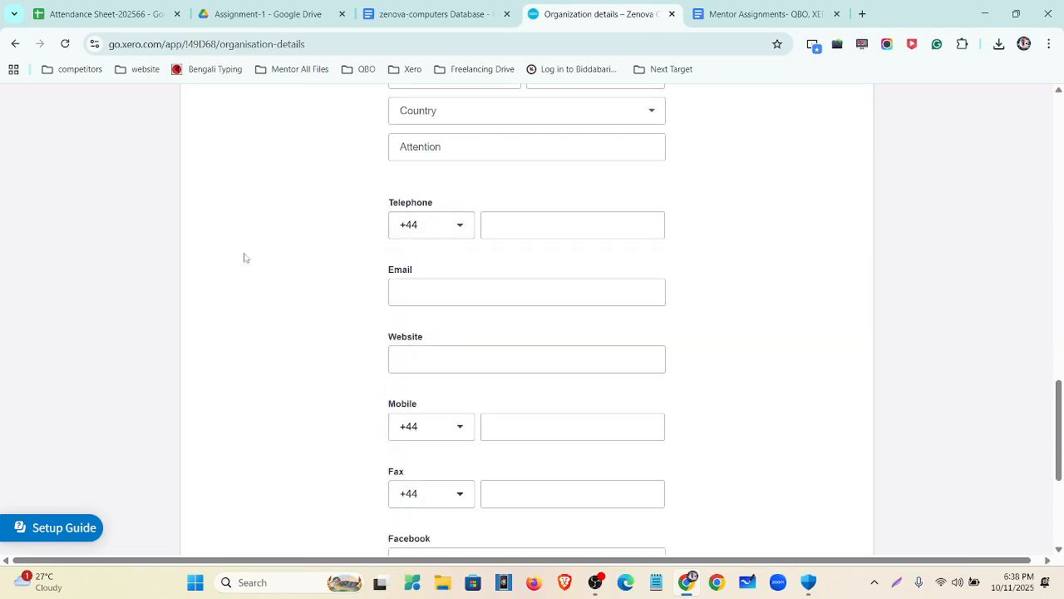
# Step: Copy the company's phone number without the country code from the zenova-computers Database document into the Telephone field in Xero
pyautogui.click(432, 14)
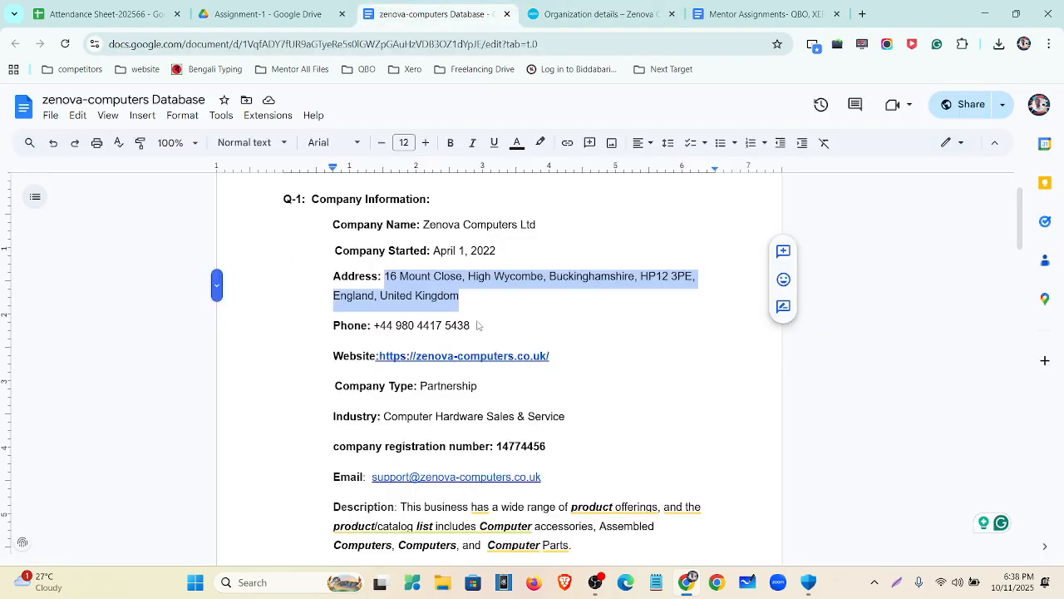
pyautogui.moveTo(476, 326); pyautogui.dragTo(398, 333)
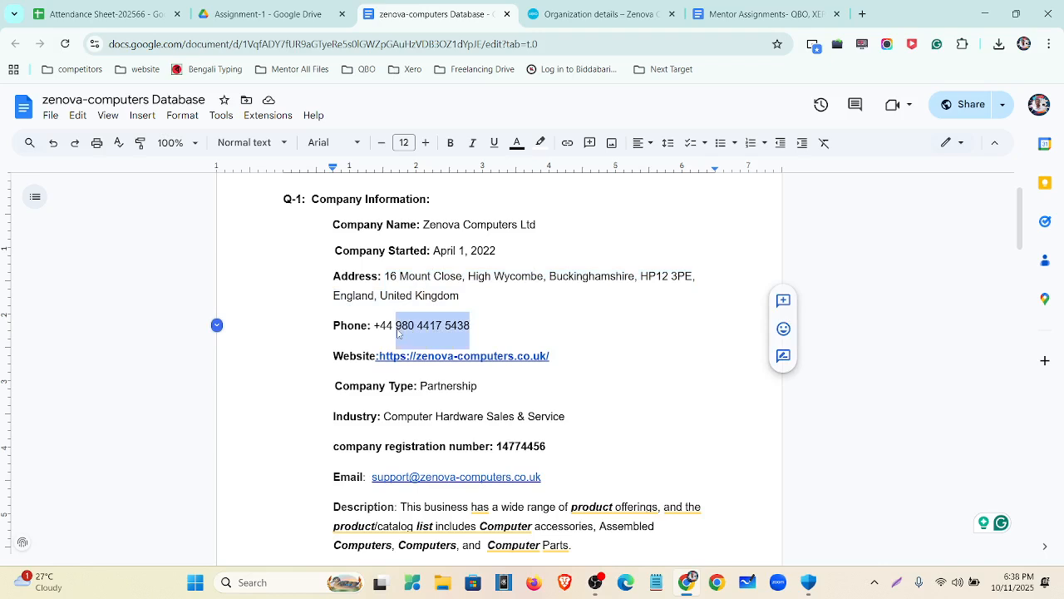
pyautogui.hotkey('ctrl', 'c')
pyautogui.click(614, 18)
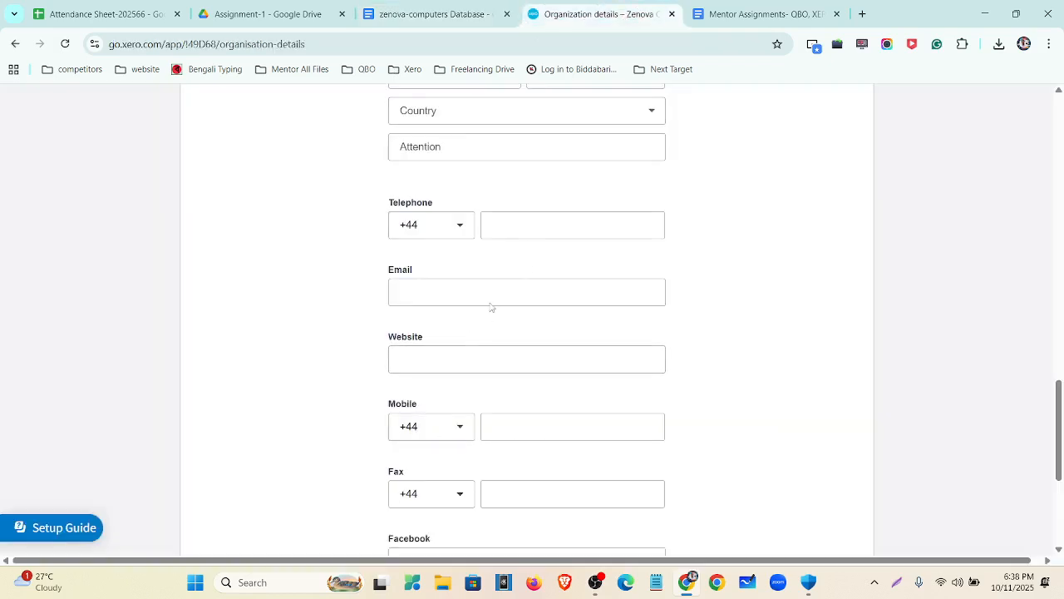
pyautogui.click(524, 227)
pyautogui.hotkey('ctrl', 'v')
pyautogui.press('Tab')
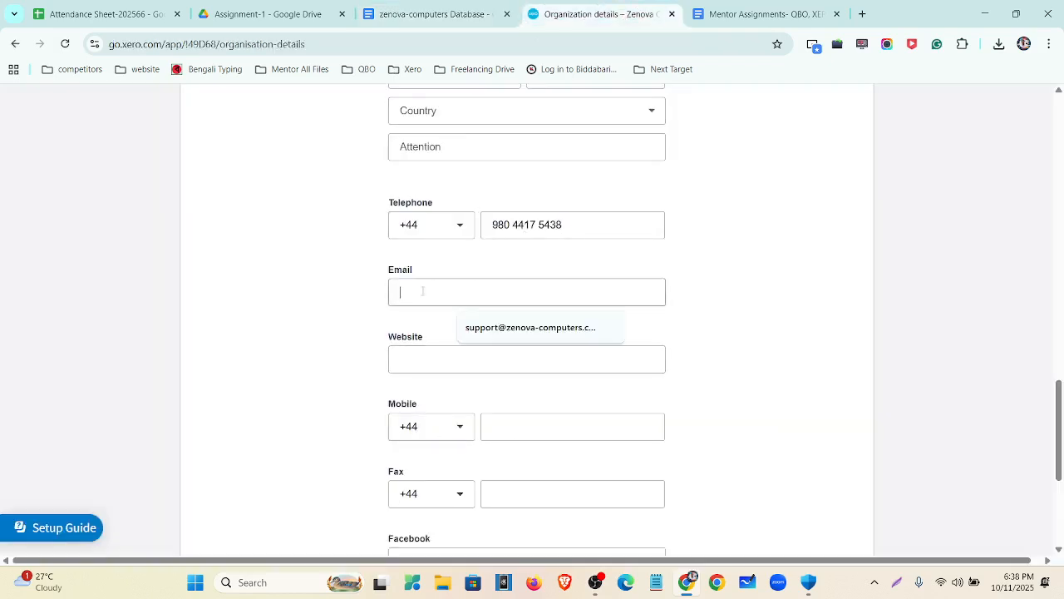
# Step: Open the company website from the database document, look through its homepage down to the footer, and close it
pyautogui.click(433, 14)
pyautogui.click(452, 358)
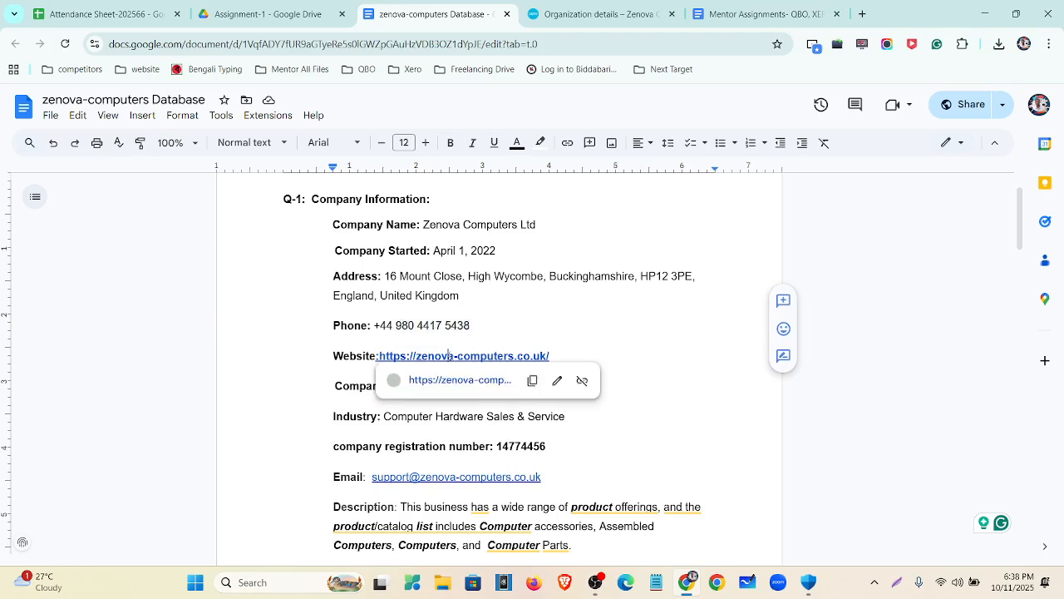
pyautogui.click(444, 483)
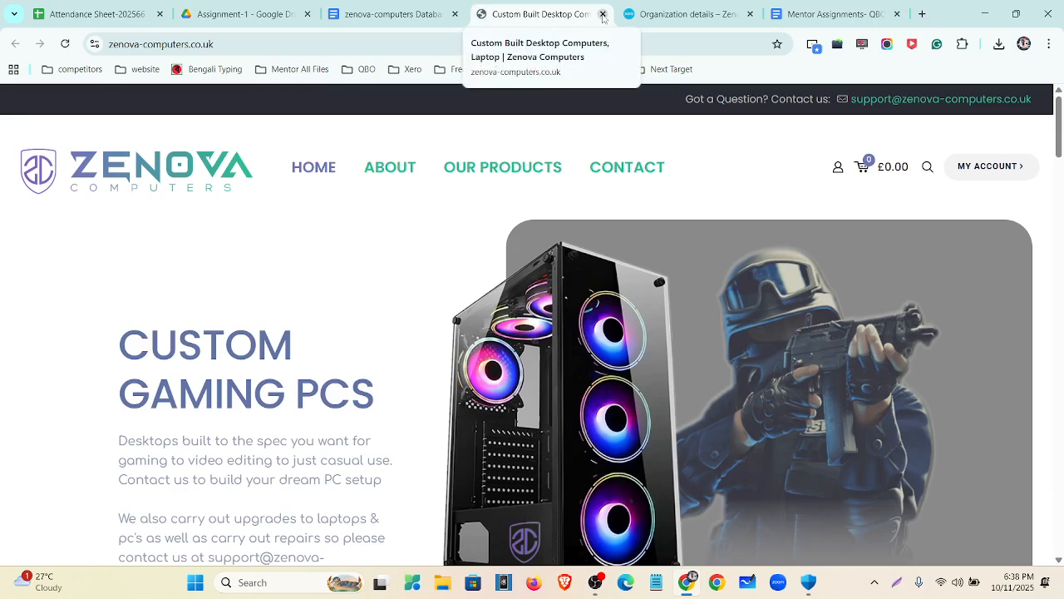
pyautogui.click(603, 15)
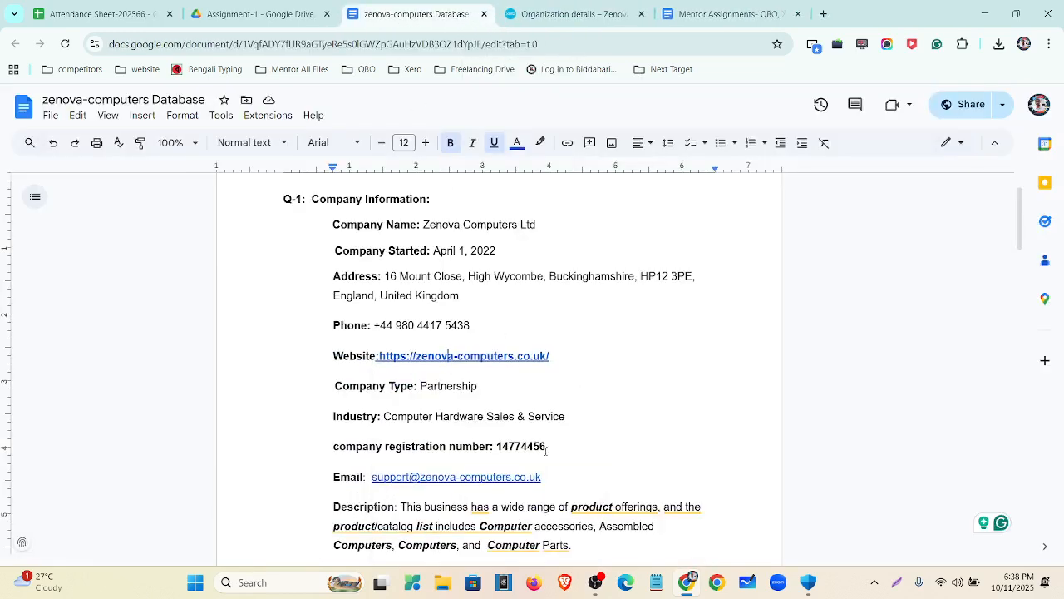
pyautogui.click(450, 356)
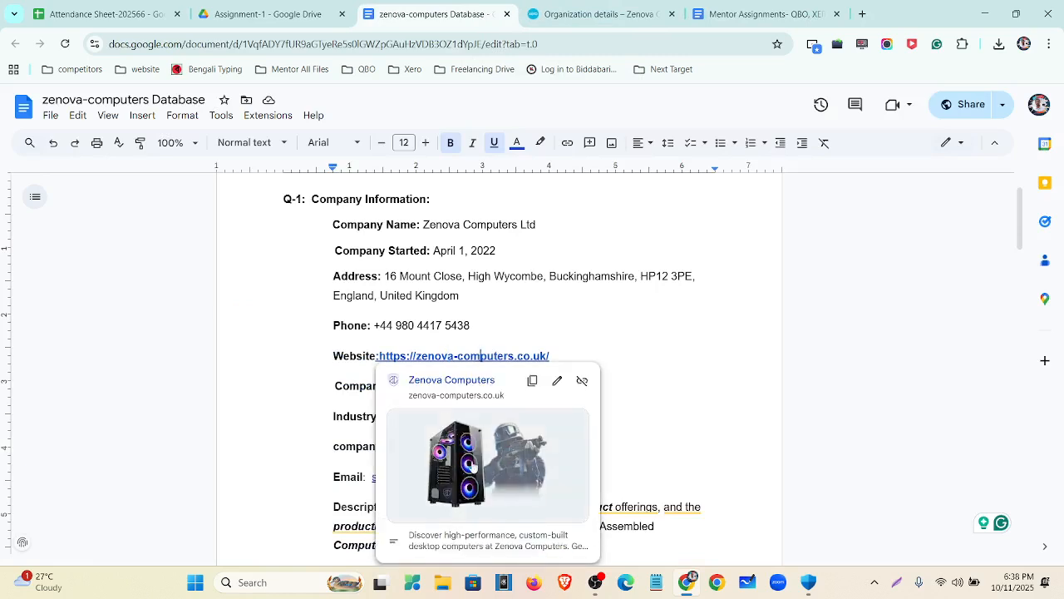
pyautogui.click(471, 467)
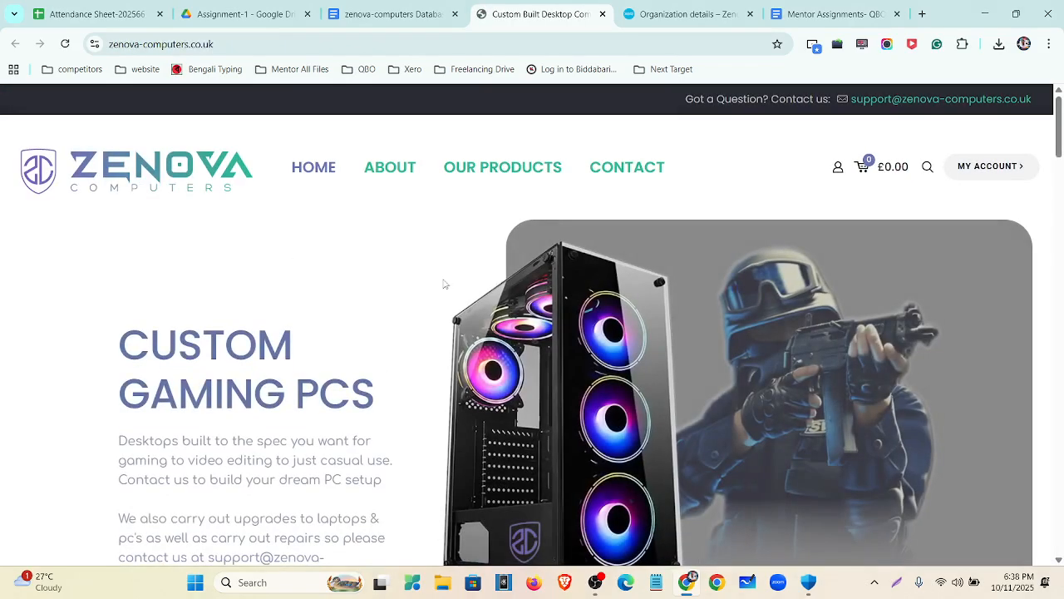
pyautogui.scroll(-5, 428, 283)
pyautogui.scroll(-8, 352, 337)
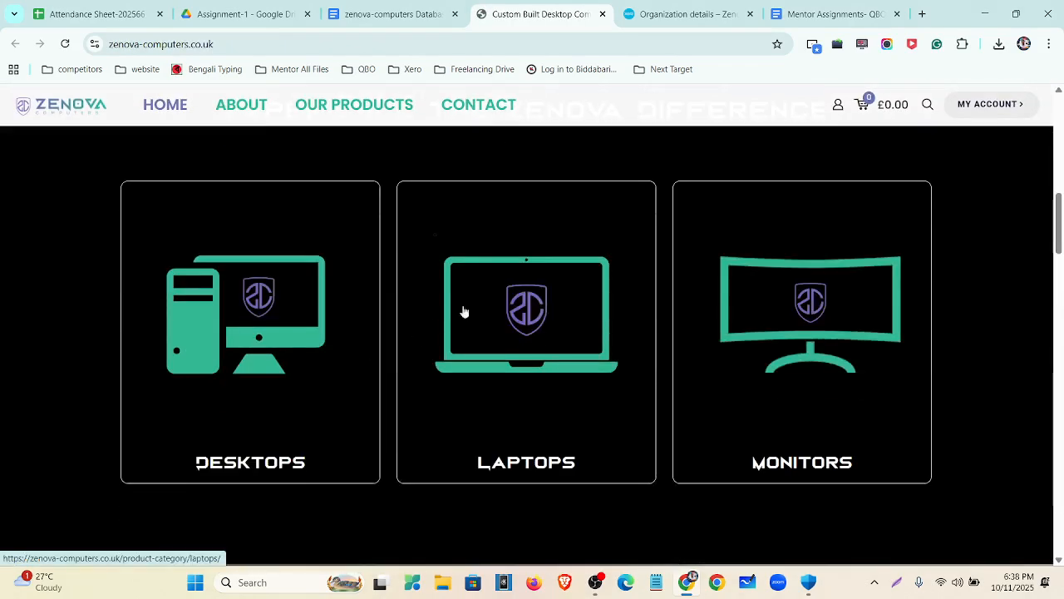
pyautogui.scroll(-12, 505, 331)
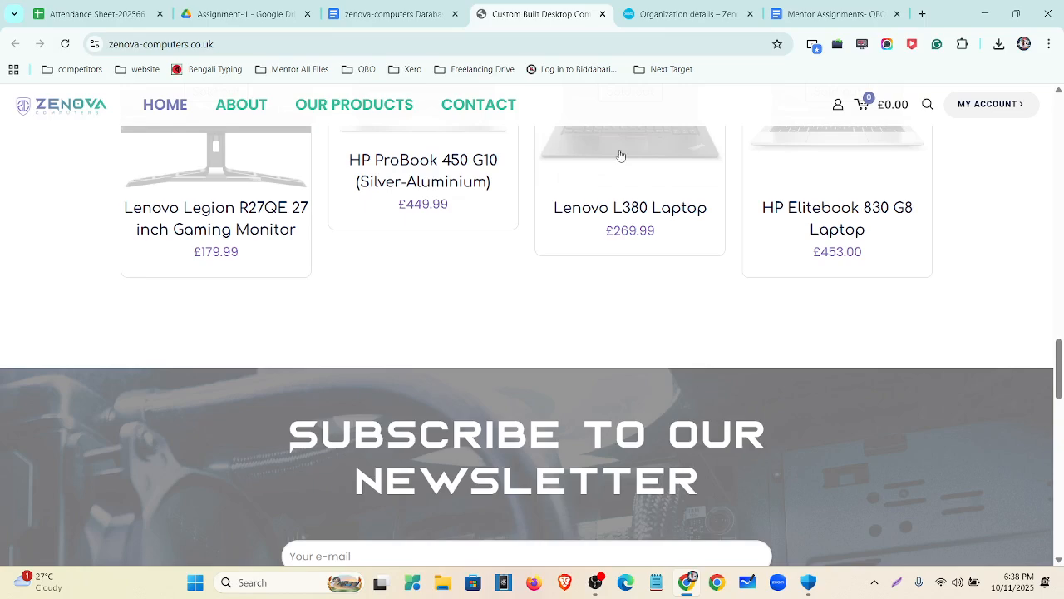
pyautogui.scroll(3, 621, 157)
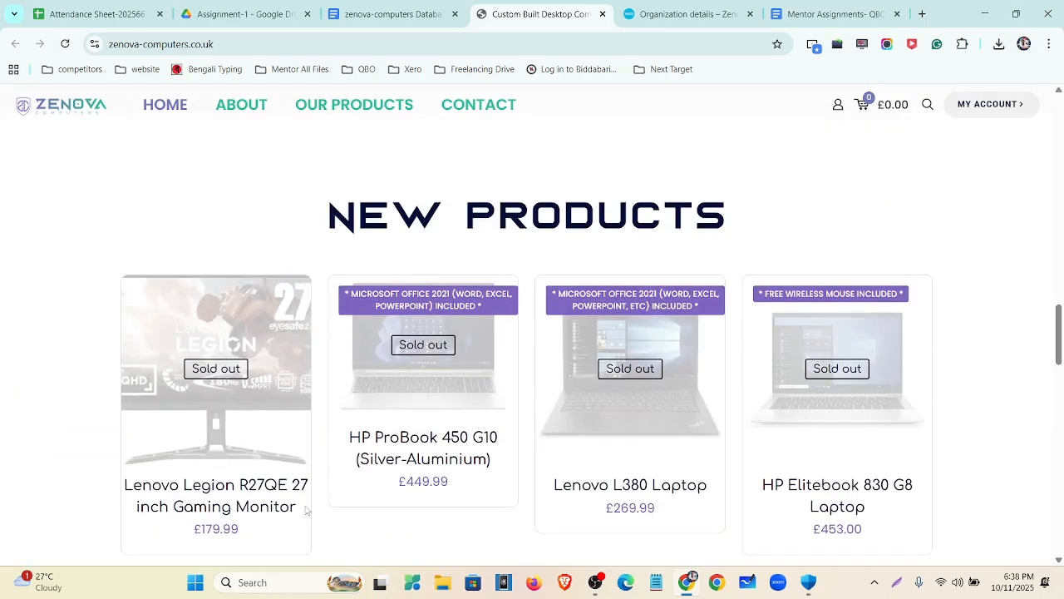
pyautogui.scroll(-8, 249, 527)
pyautogui.scroll(-10, 481, 465)
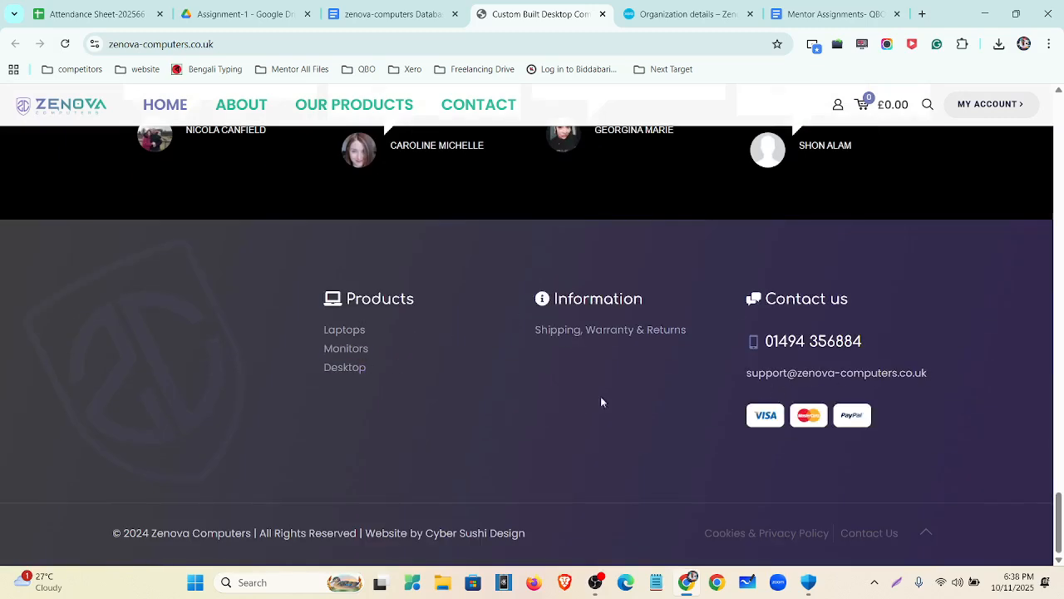
pyautogui.click(603, 14)
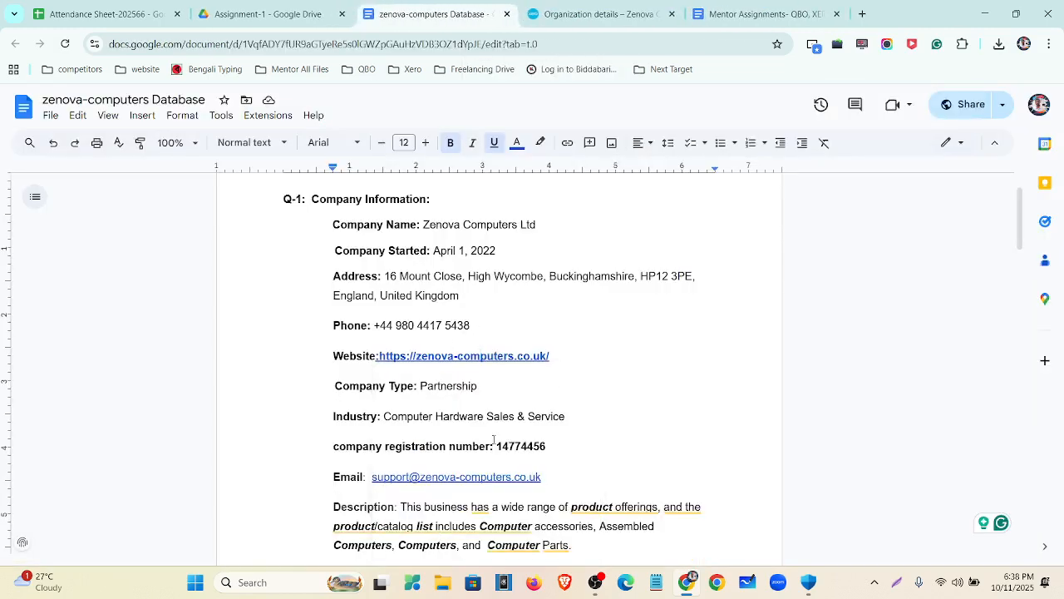
# Step: Copy the company's support email from the database document into the Email field of the contact information in Xero
pyautogui.click(457, 479)
pyautogui.click(535, 505)
pyautogui.click(555, 17)
pyautogui.click(438, 294)
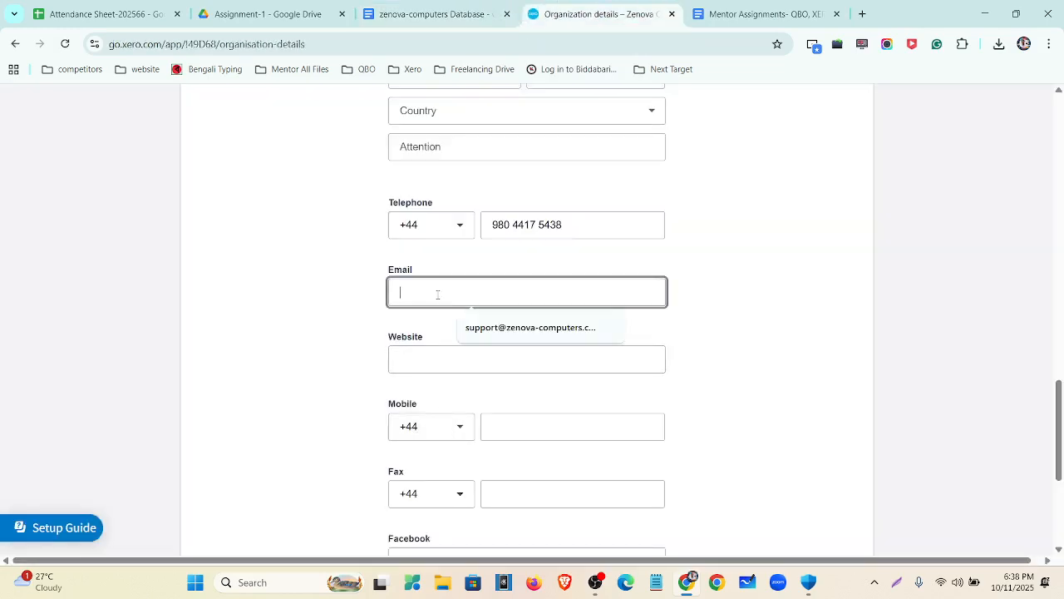
pyautogui.hotkey('ctrl', 'v')
pyautogui.click(437, 359)
pyautogui.click(408, 11)
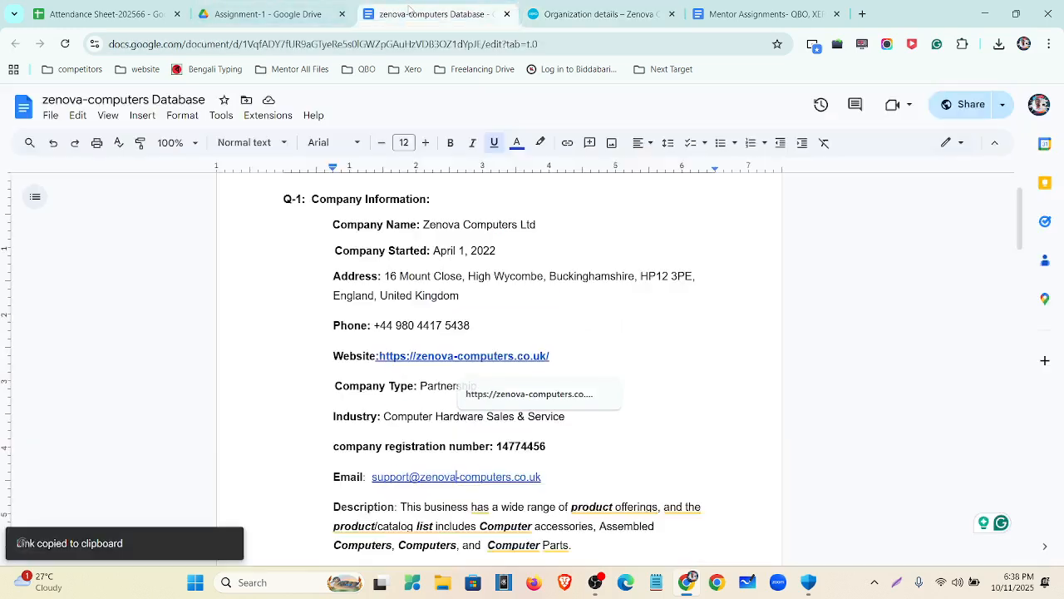
pyautogui.click(454, 356)
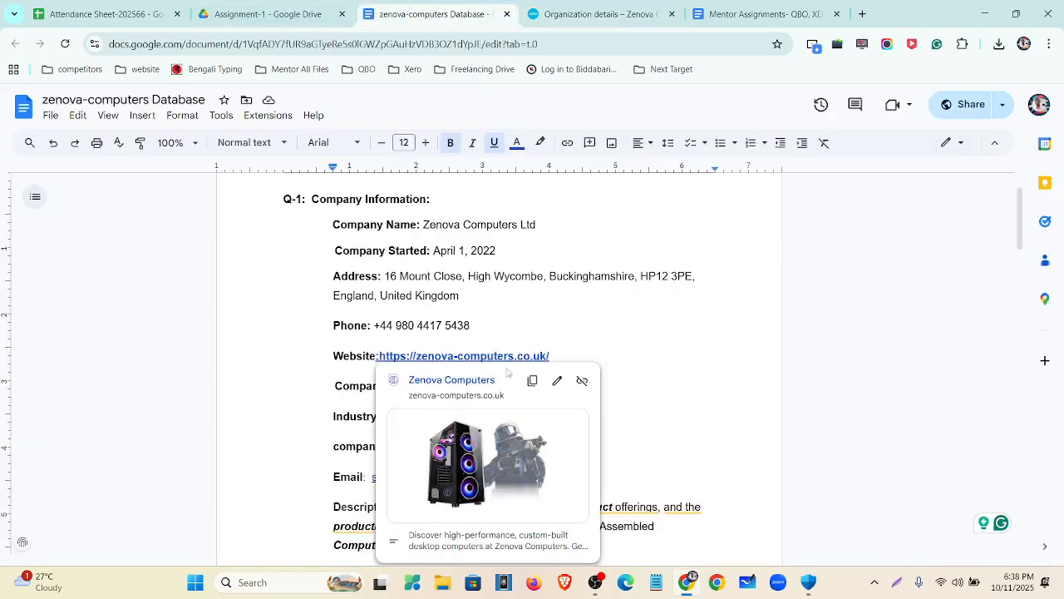
pyautogui.click(529, 380)
pyautogui.click(555, 6)
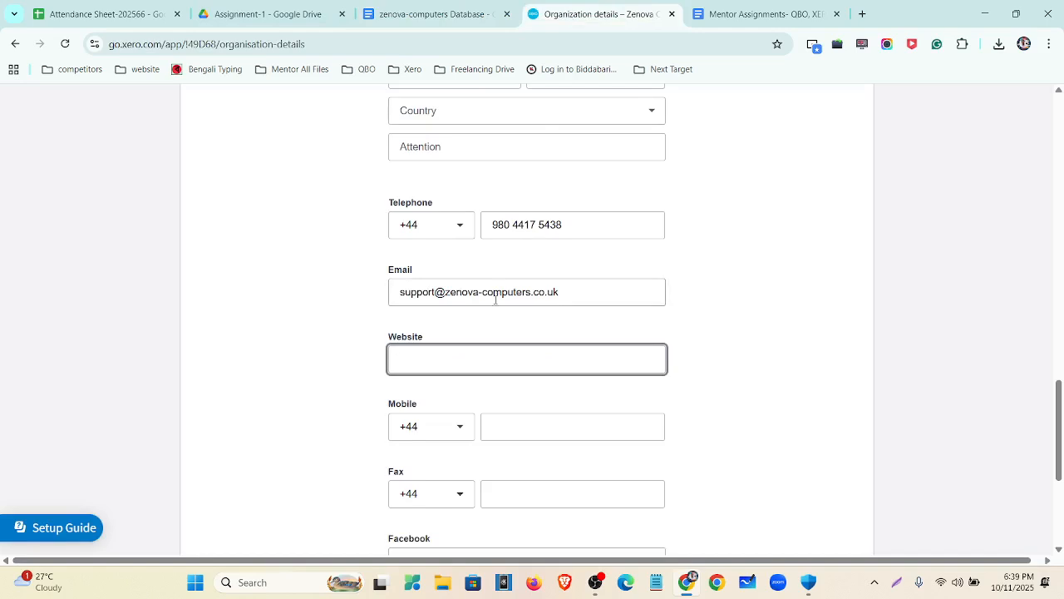
pyautogui.hotkey('ctrl', 'v')
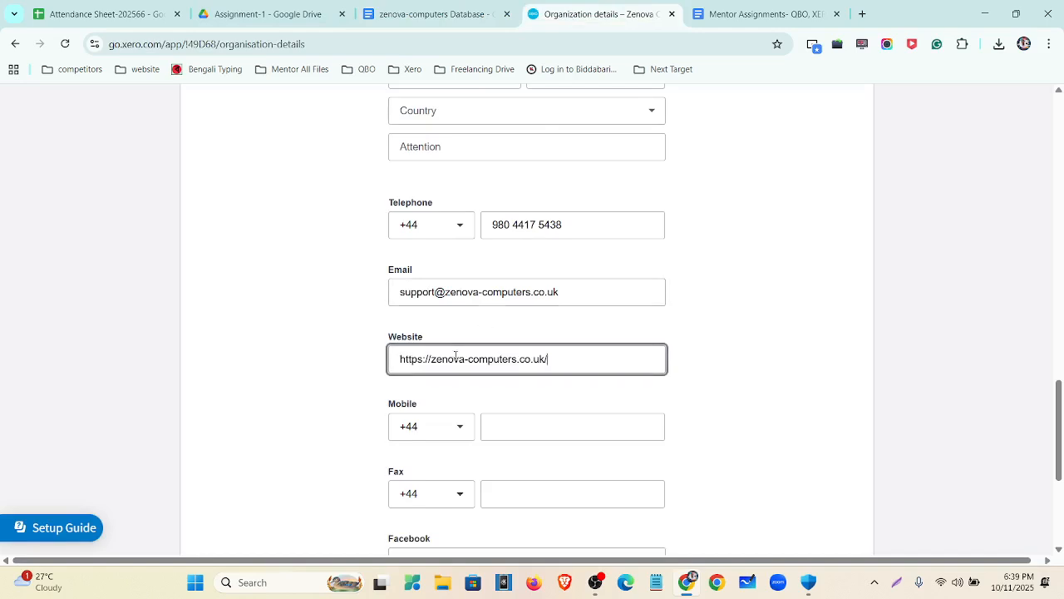
pyautogui.click(326, 388)
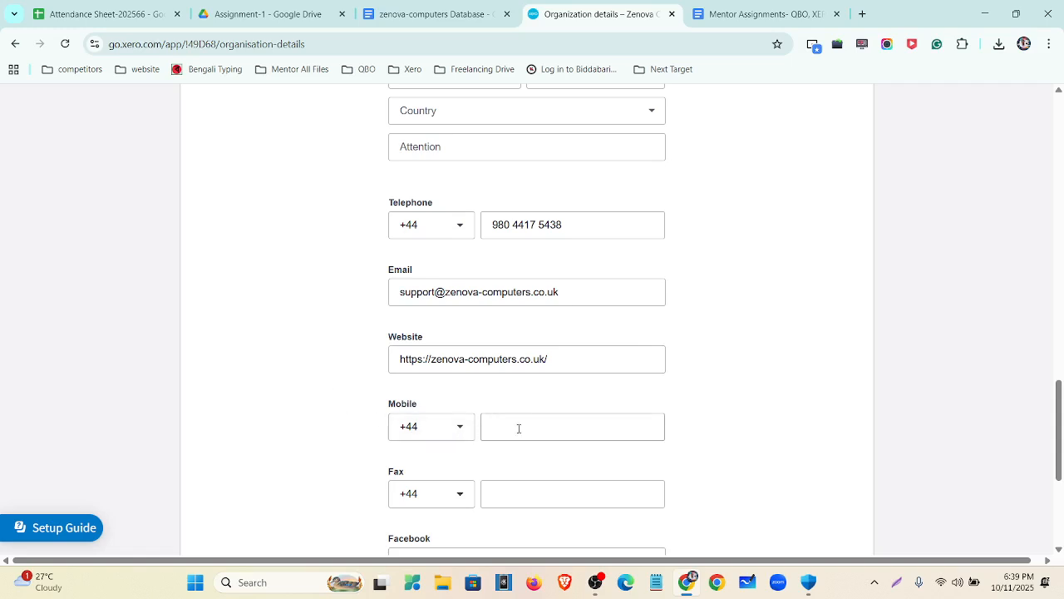
# Step: Review the contact information, save the organization details, and dismiss the Setup Guide pop-up
pyautogui.scroll(-3, 246, 392)
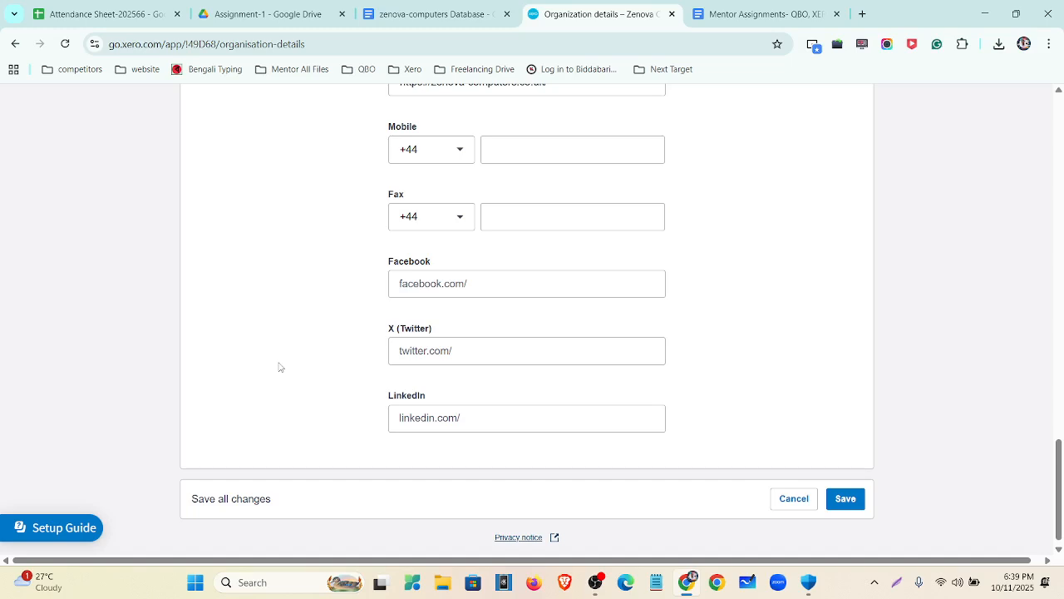
pyautogui.scroll(6, 278, 367)
pyautogui.scroll(6, 278, 367)
pyautogui.scroll(-6, 279, 366)
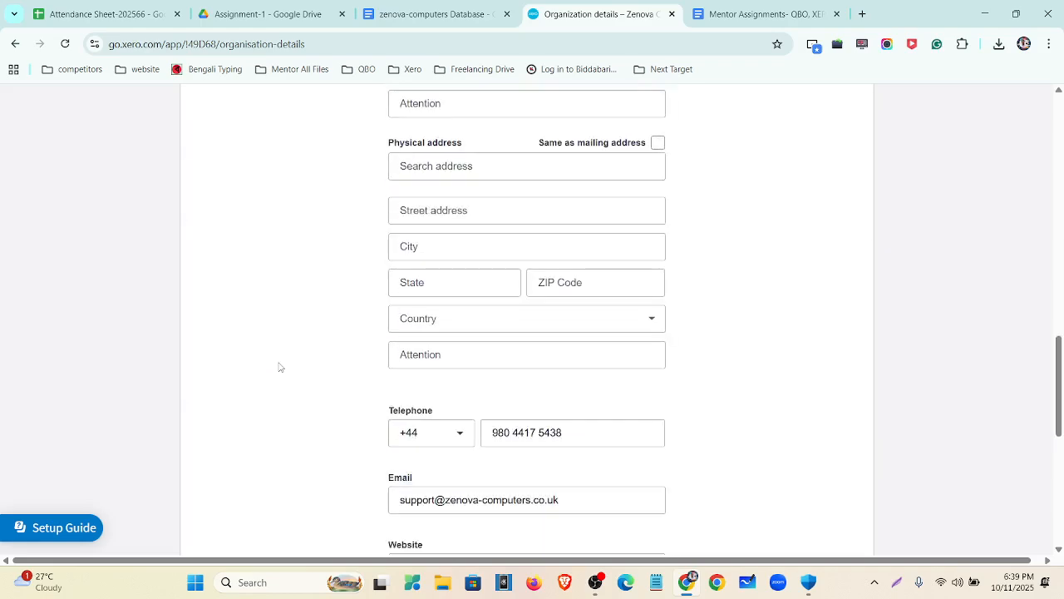
pyautogui.scroll(-6, 283, 374)
pyautogui.click(846, 499)
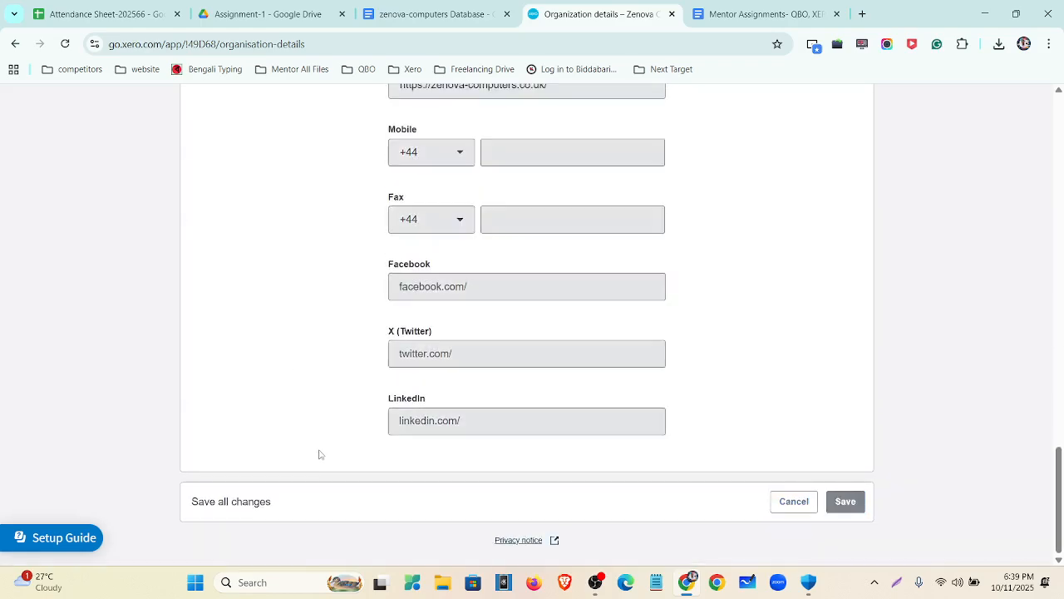
pyautogui.scroll(15, 320, 437)
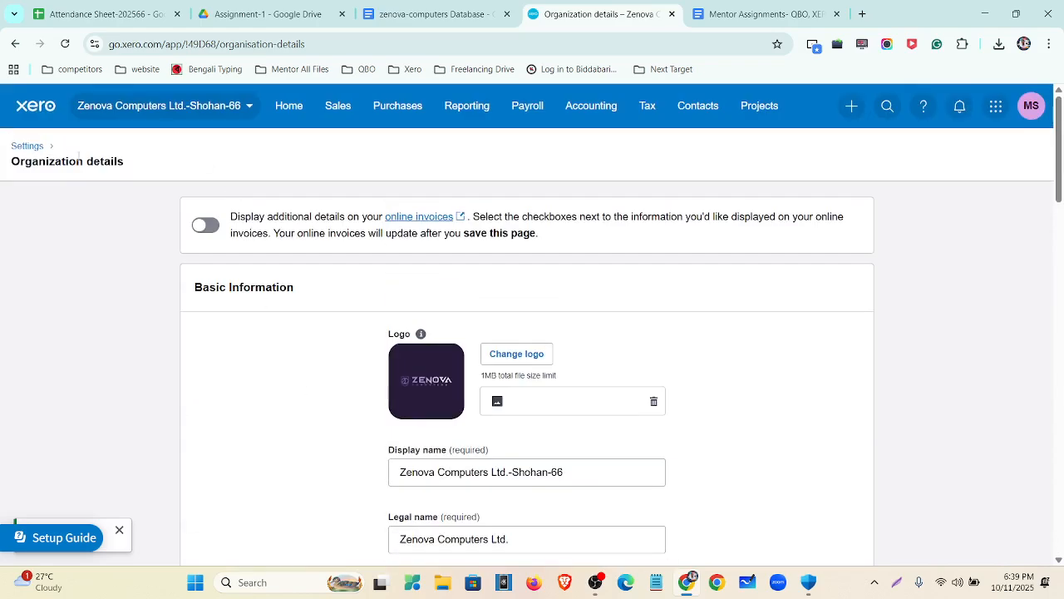
pyautogui.click(119, 530)
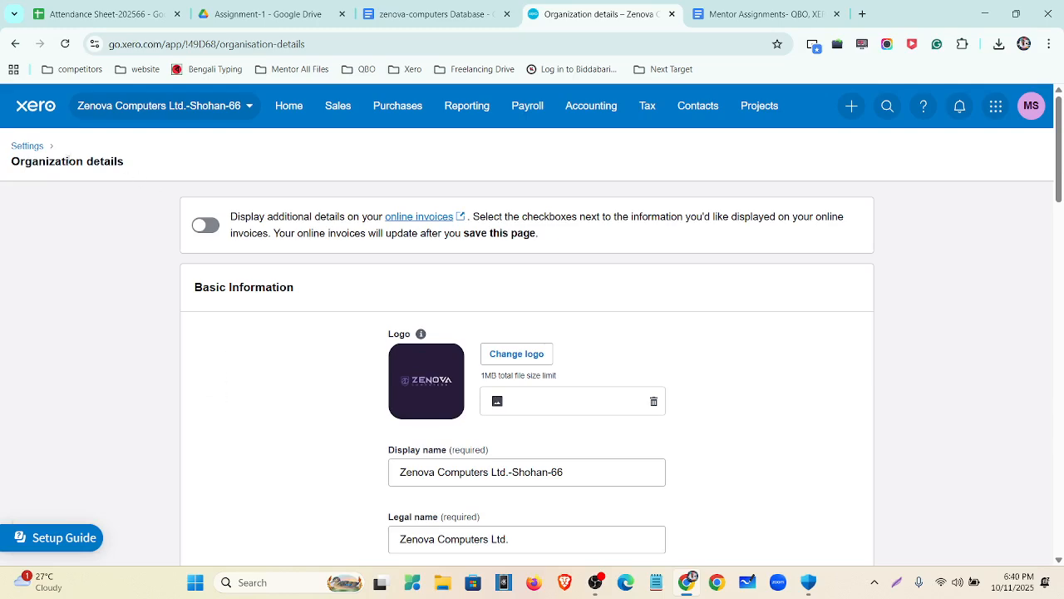
# Step: Leave the organization details for the Settings page and go to the organization's home dashboard
pyautogui.click(34, 153)
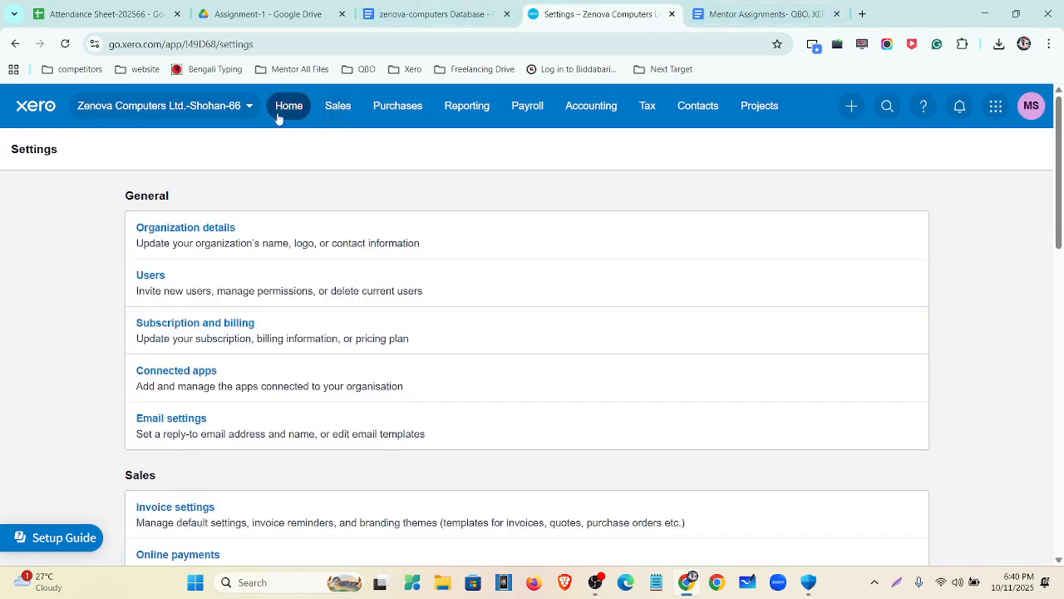
pyautogui.click(279, 114)
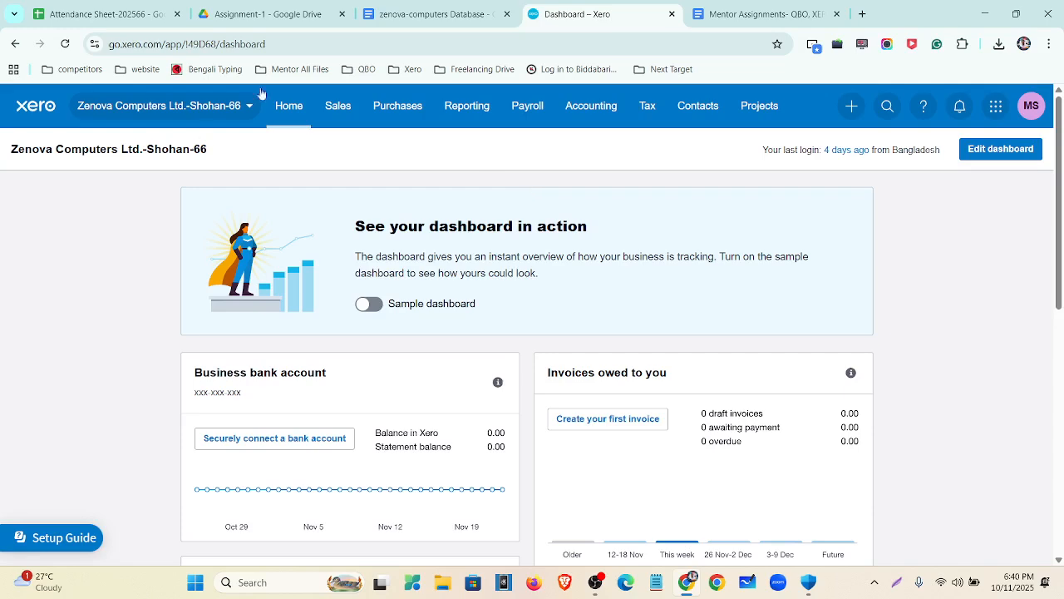
# Step: Check the Xero-Assignment-01 task list in the assignments document and open the Email settings of the Zenova Computers Ltd. organization in Xero
pyautogui.click(735, 18)
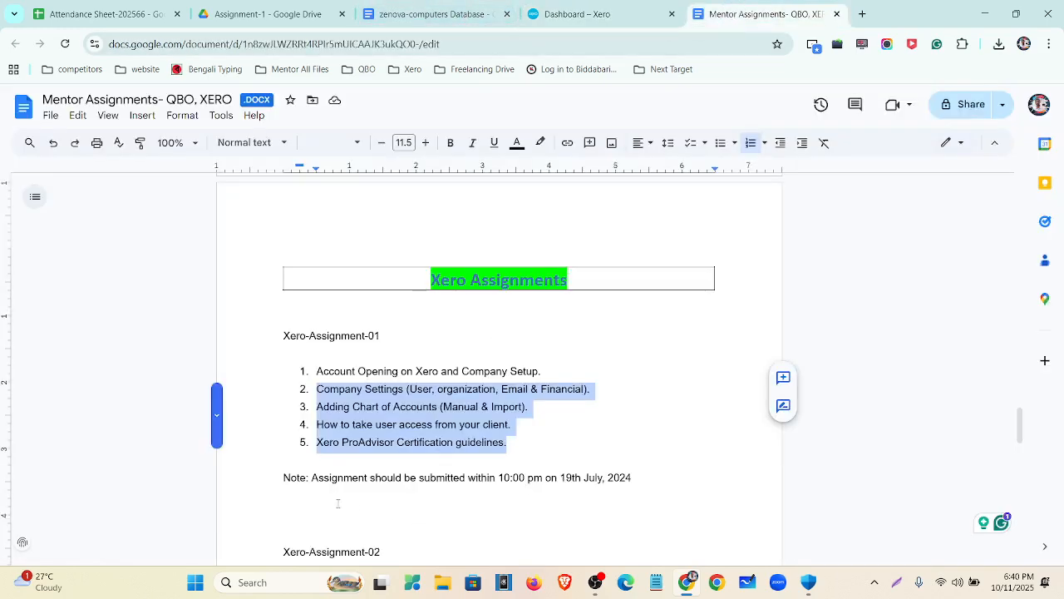
pyautogui.click(553, 18)
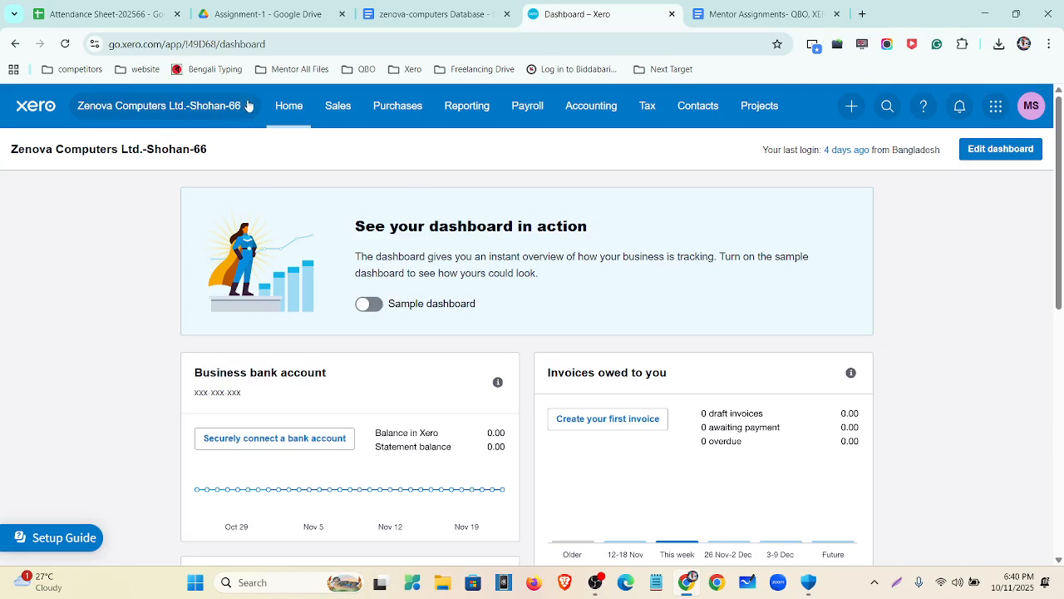
pyautogui.click(247, 105)
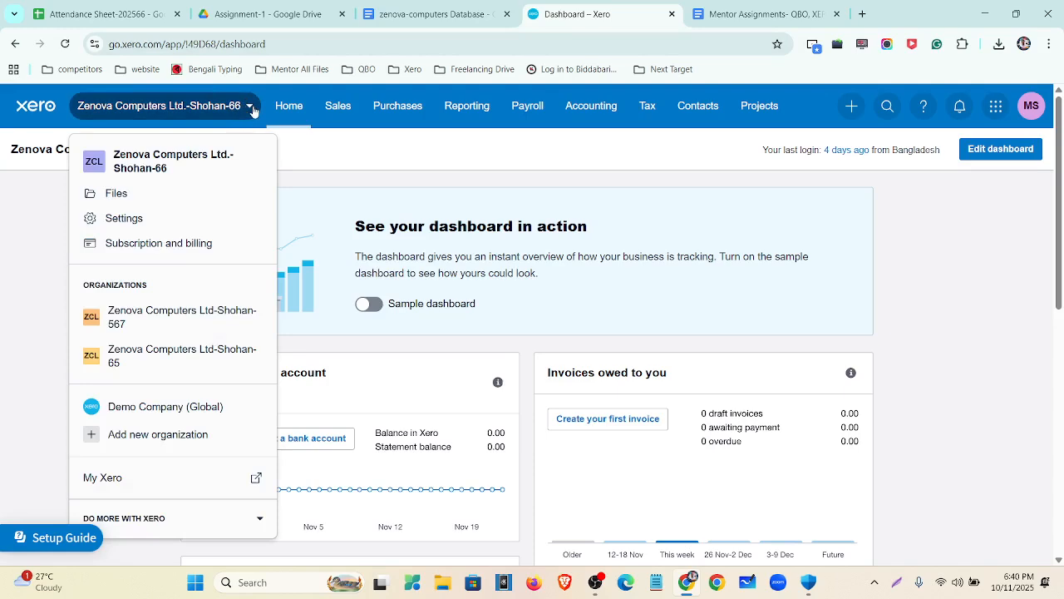
pyautogui.click(200, 221)
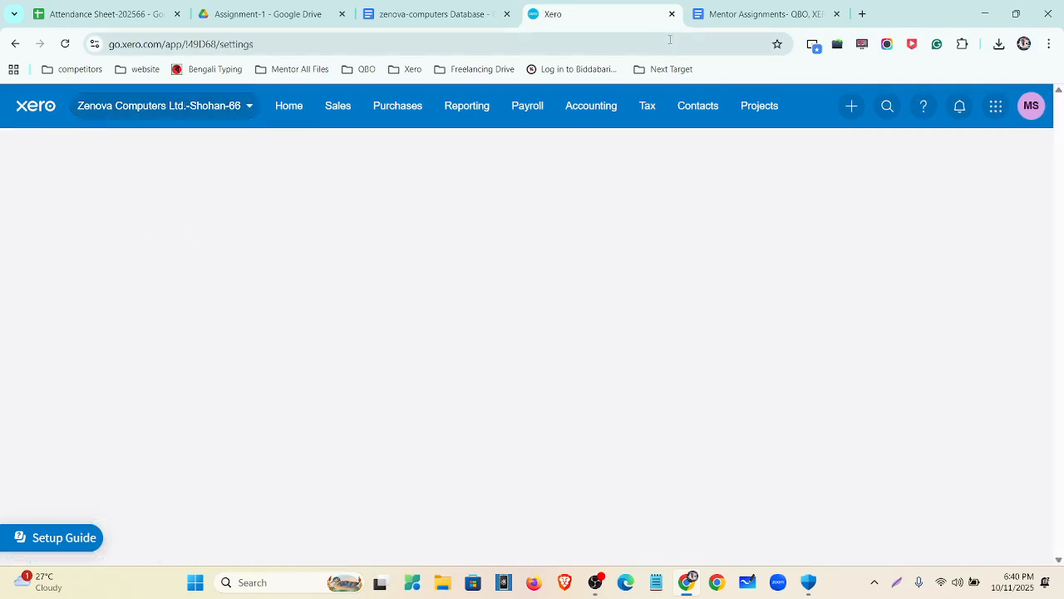
pyautogui.click(746, 14)
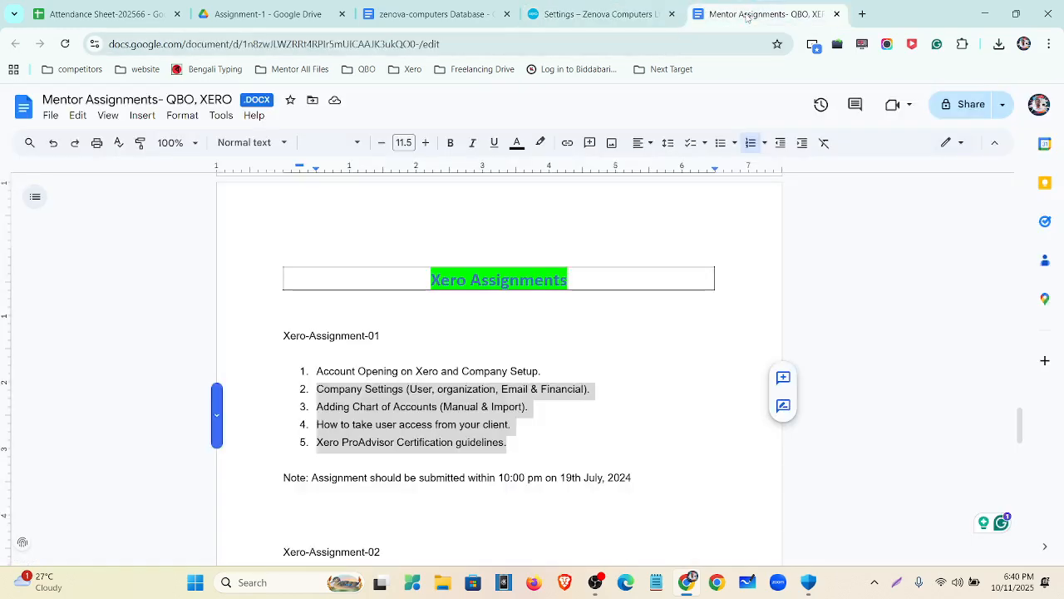
pyautogui.click(588, 8)
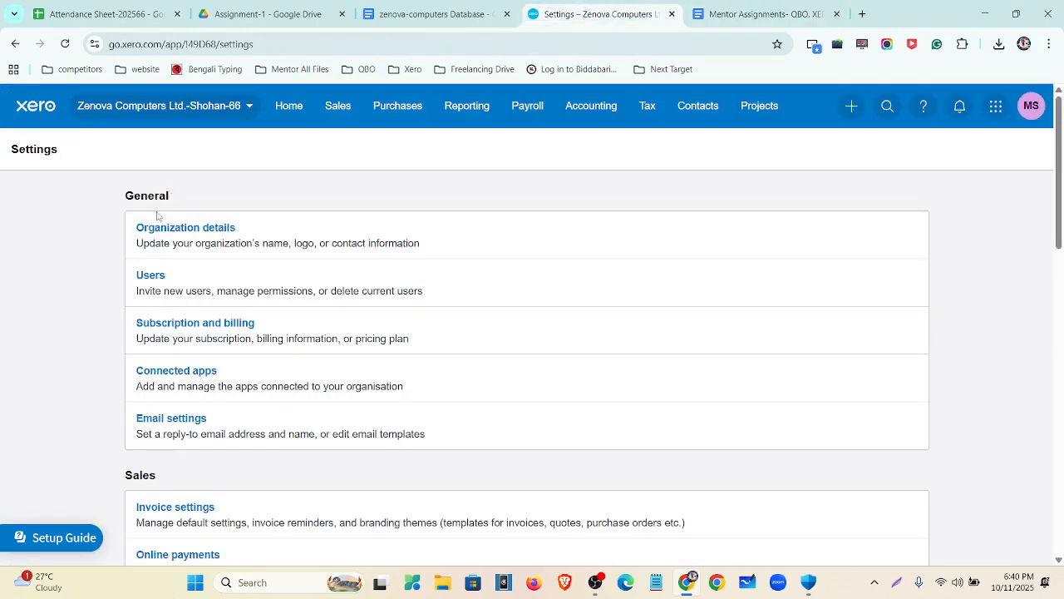
pyautogui.click(191, 429)
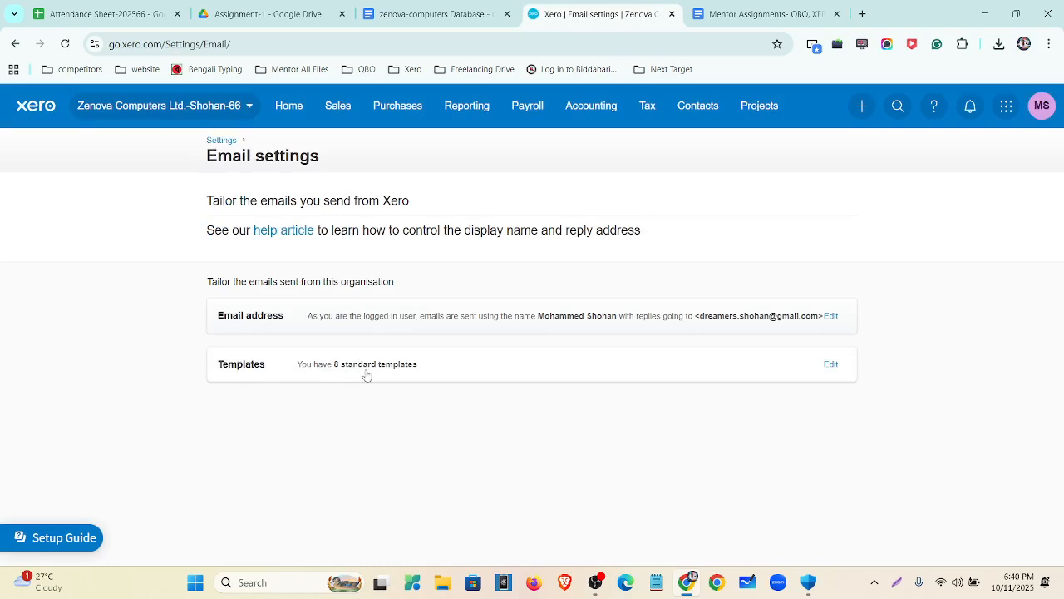
# Step: Expand the email templates and open the Basic template for Sales Invoice for editing
pyautogui.click(830, 366)
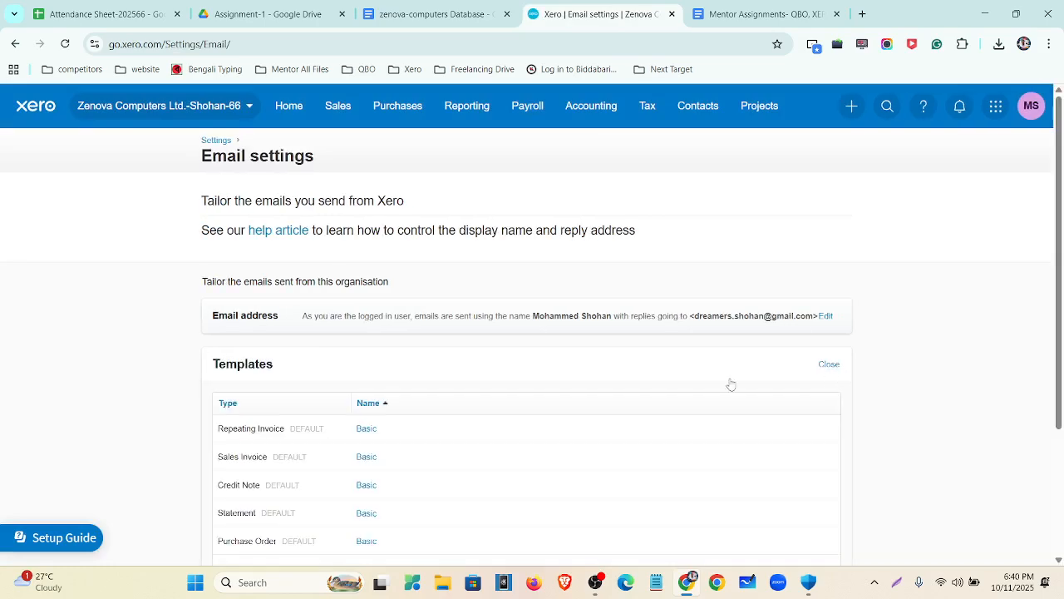
pyautogui.scroll(-2, 624, 374)
pyautogui.scroll(1, 416, 355)
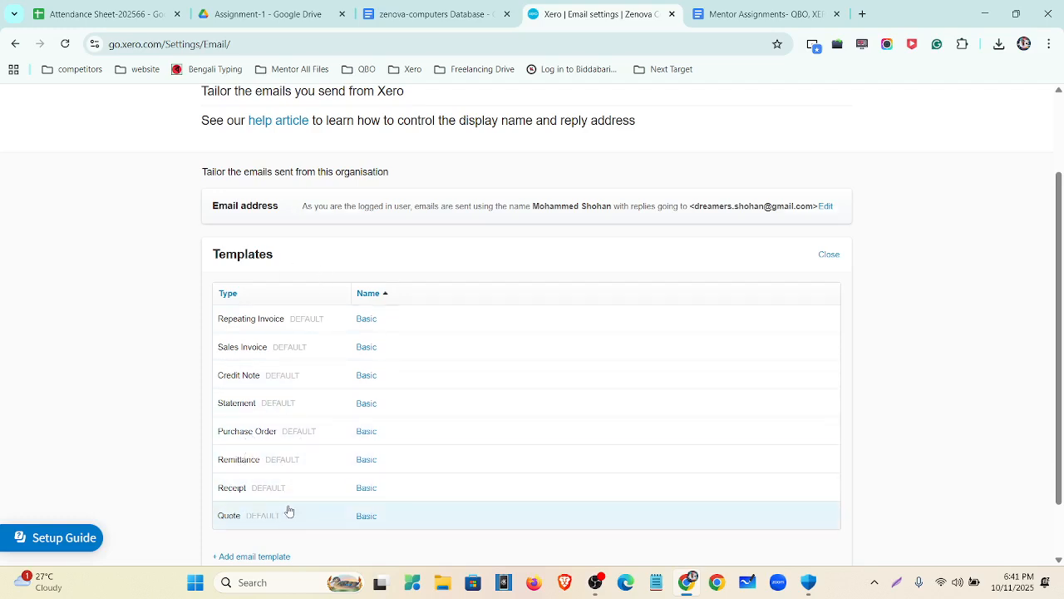
pyautogui.scroll(2, 295, 387)
pyautogui.scroll(-3, 301, 274)
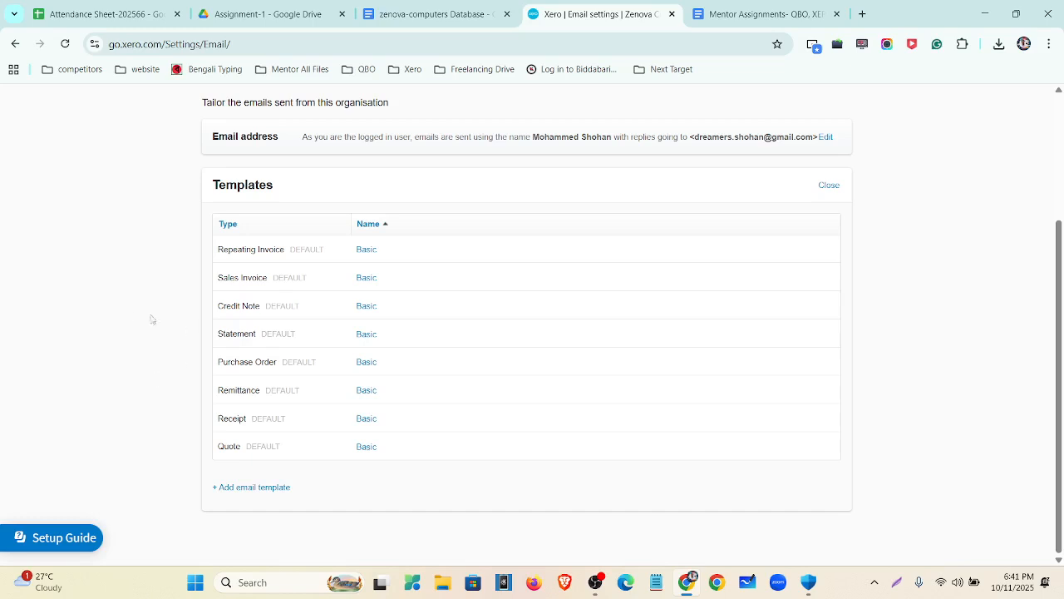
pyautogui.click(371, 284)
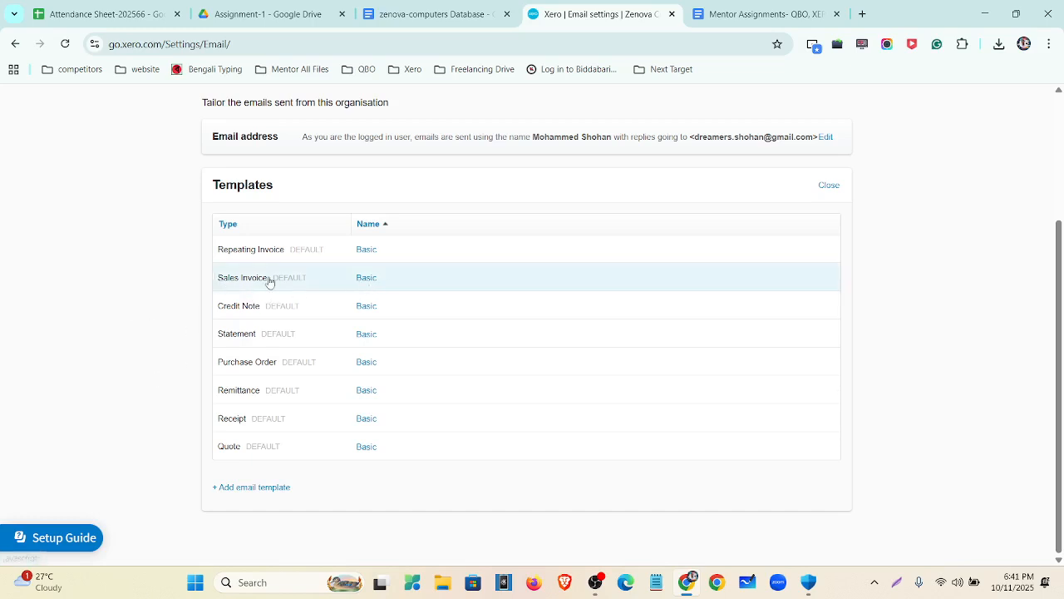
# Step: Review the sales invoice message, correct its wording to "Here's the invoice" and "From your online bill, you can", and save the template
pyautogui.scroll(-1, 378, 330)
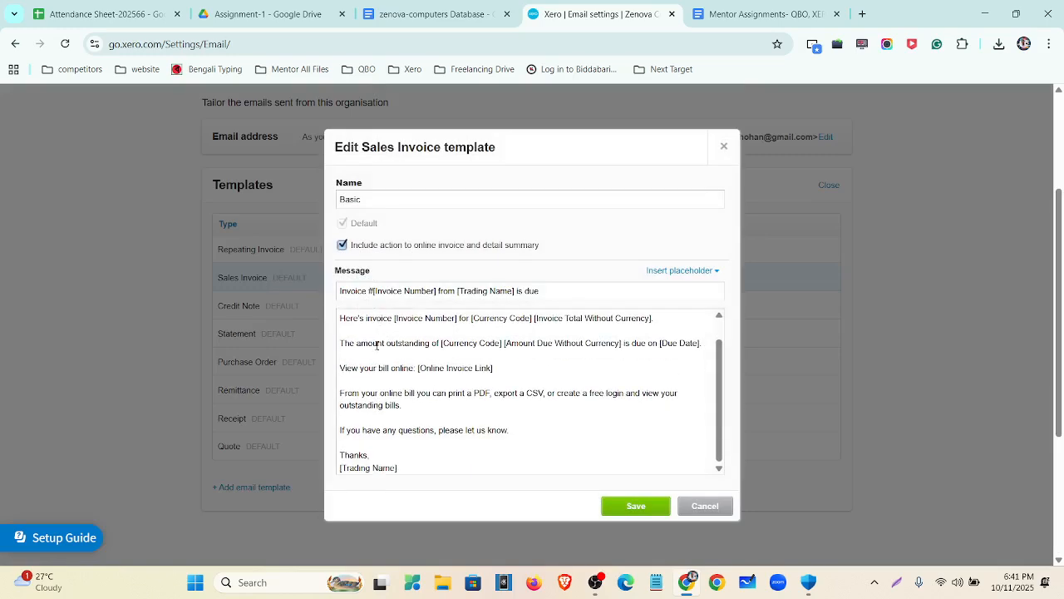
pyautogui.scroll(1, 353, 335)
pyautogui.moveTo(340, 317); pyautogui.dragTo(426, 490)
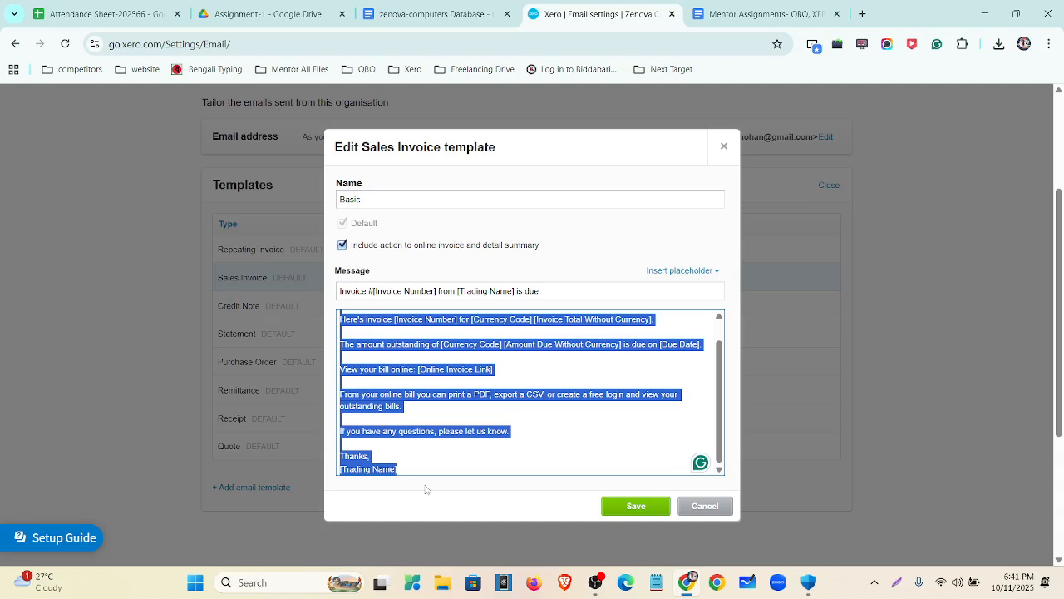
pyautogui.click(440, 449)
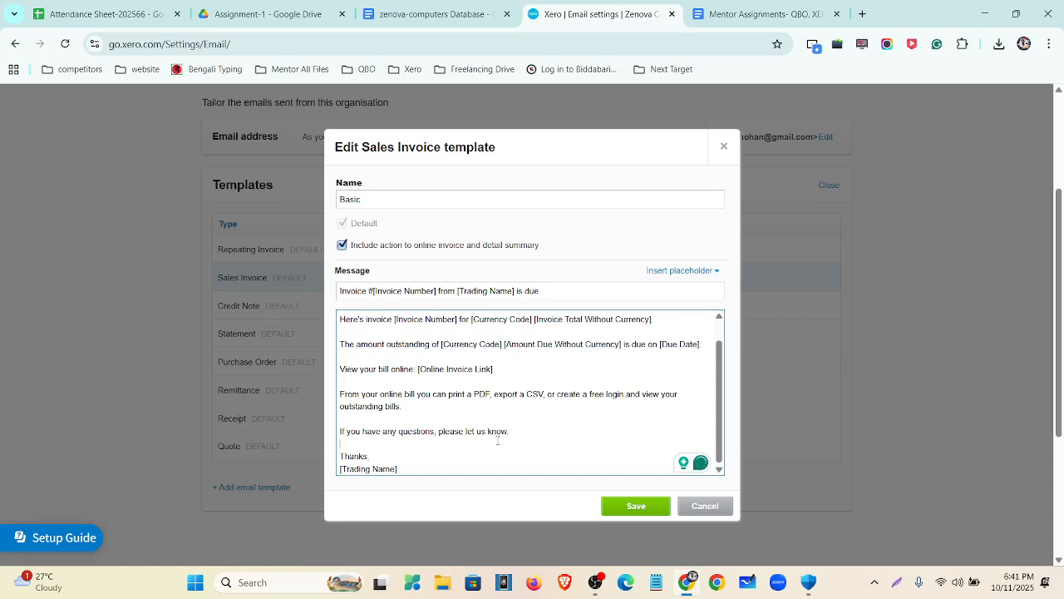
pyautogui.scroll(2, 428, 411)
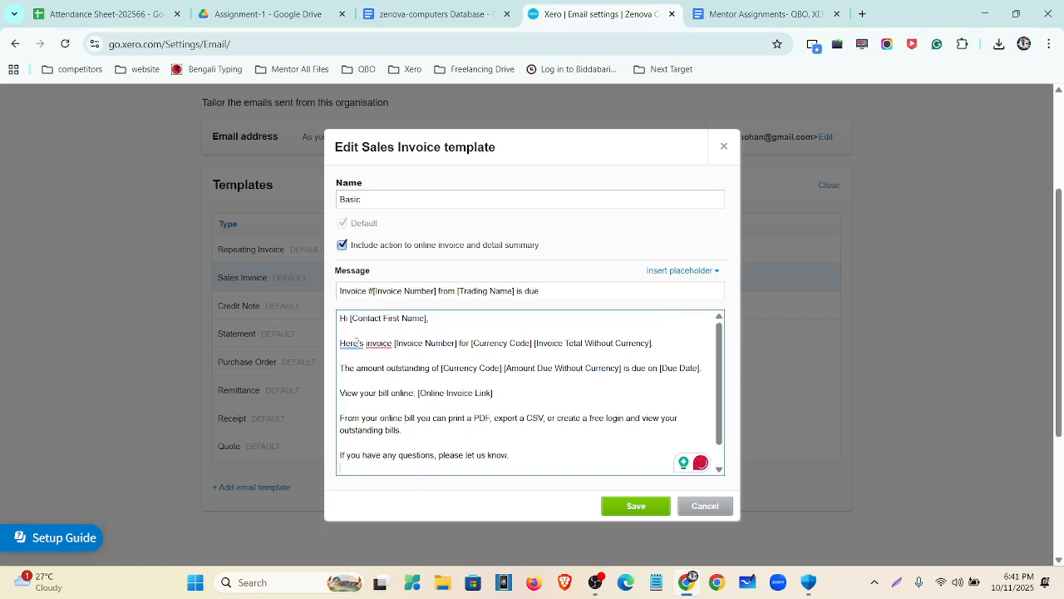
pyautogui.moveTo(379, 343)
pyautogui.click(394, 380)
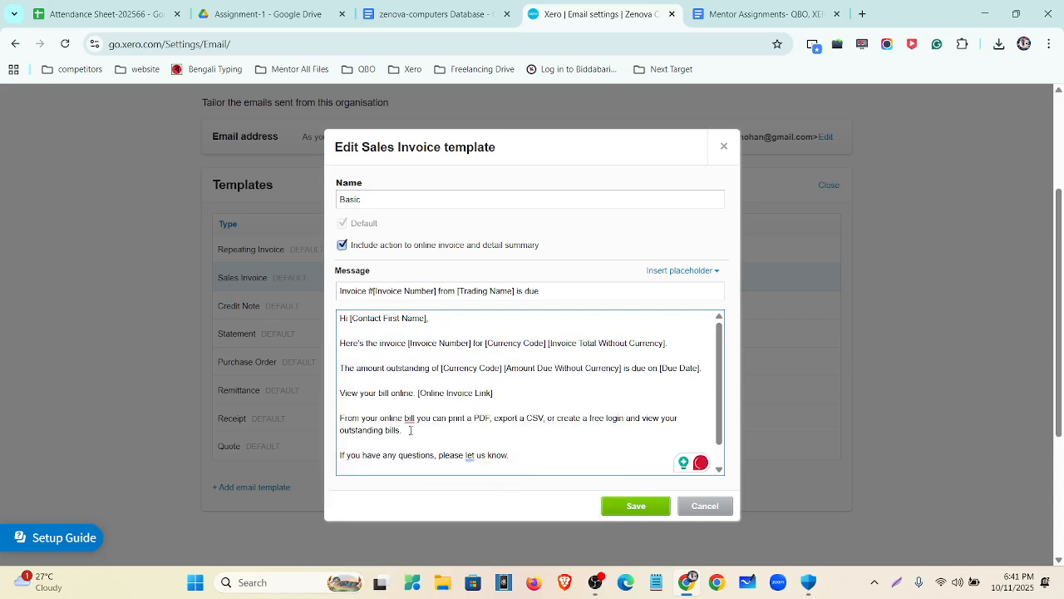
pyautogui.moveTo(410, 424)
pyautogui.click(408, 456)
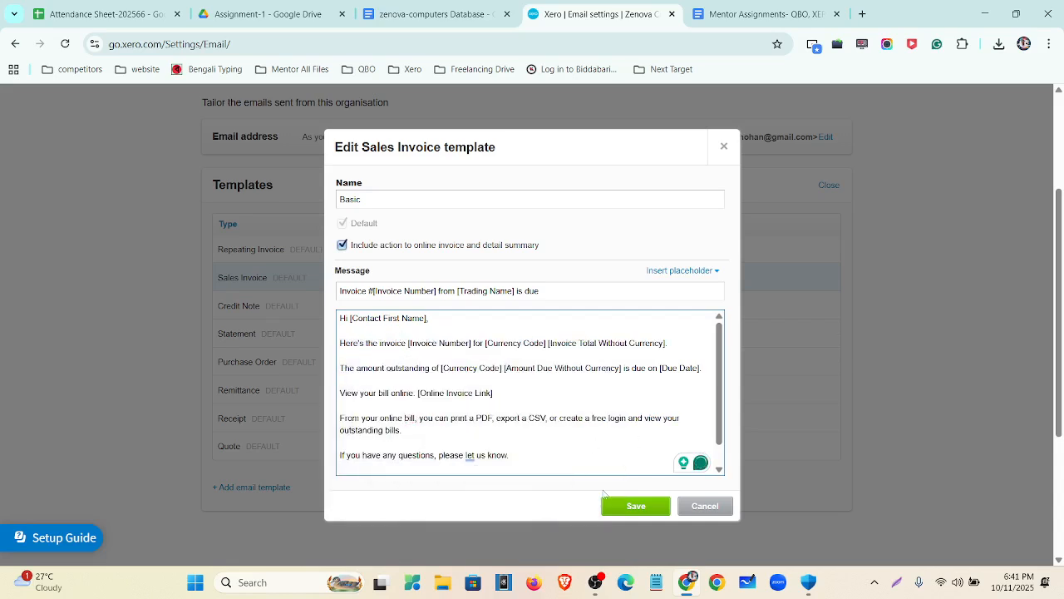
pyautogui.click(622, 507)
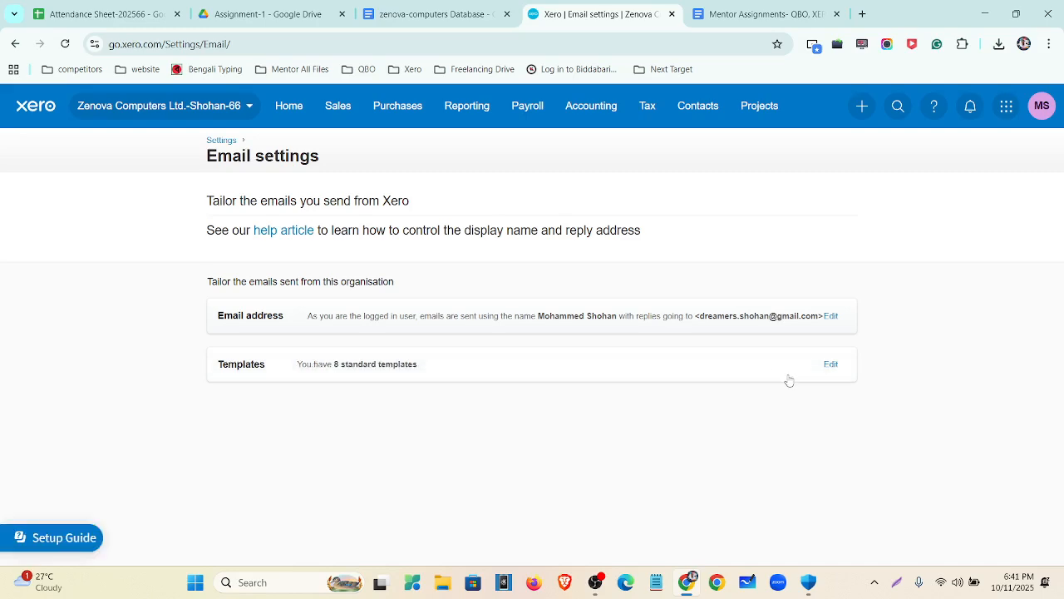
# Step: Start a new email template of type Auto Pay and name it "My Email Formate"
pyautogui.click(831, 364)
pyautogui.scroll(-2, 366, 367)
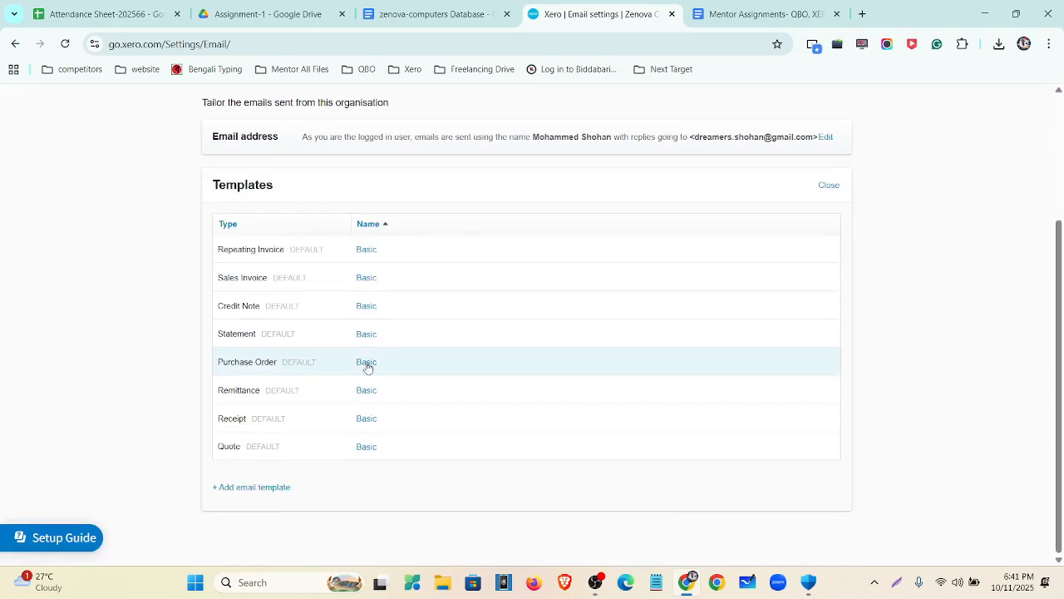
pyautogui.click(256, 489)
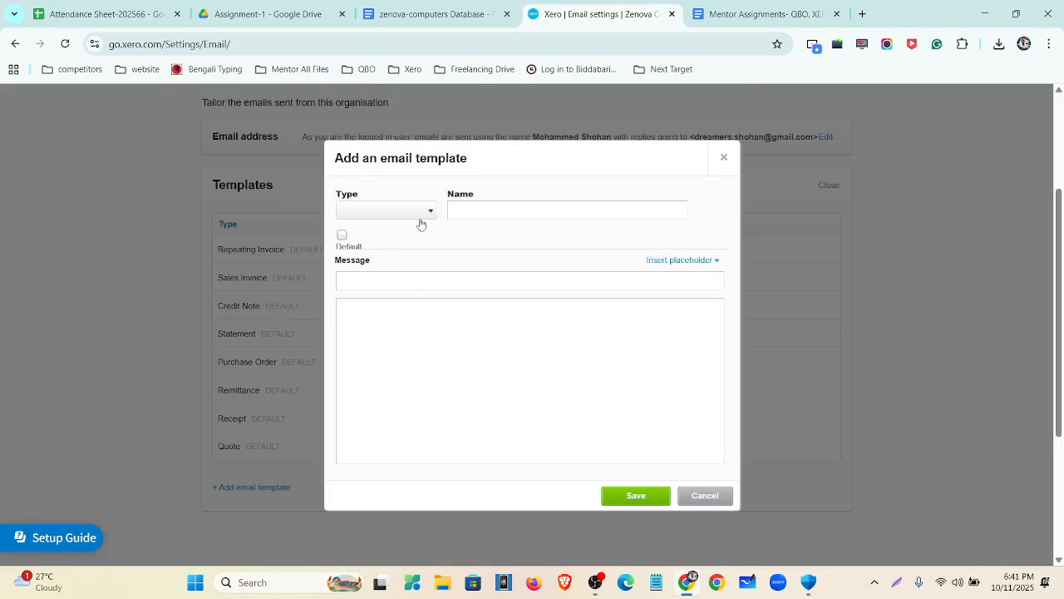
pyautogui.click(420, 214)
pyautogui.scroll(-1, 400, 295)
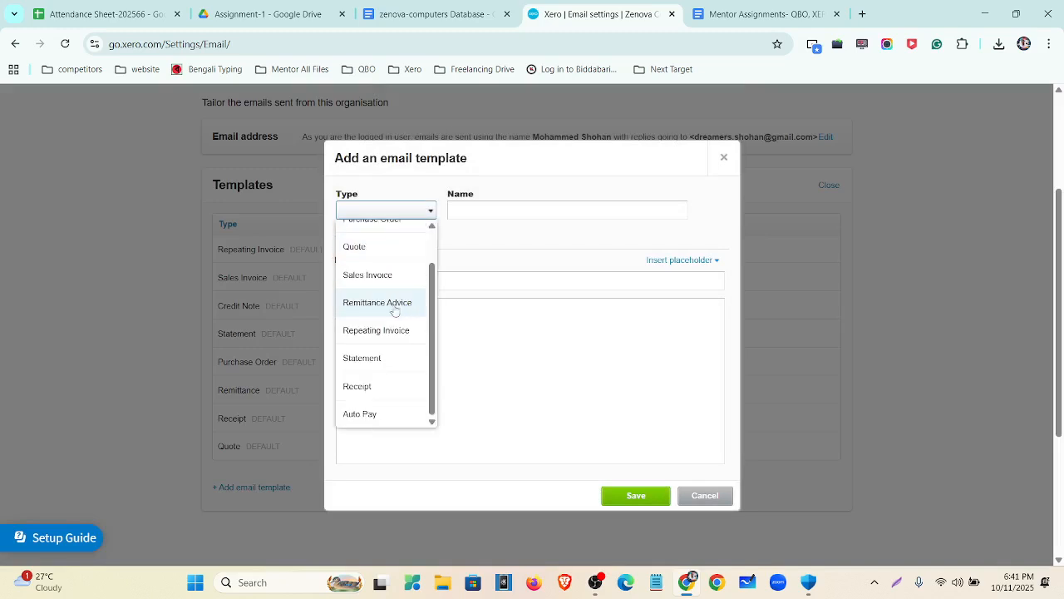
pyautogui.click(386, 415)
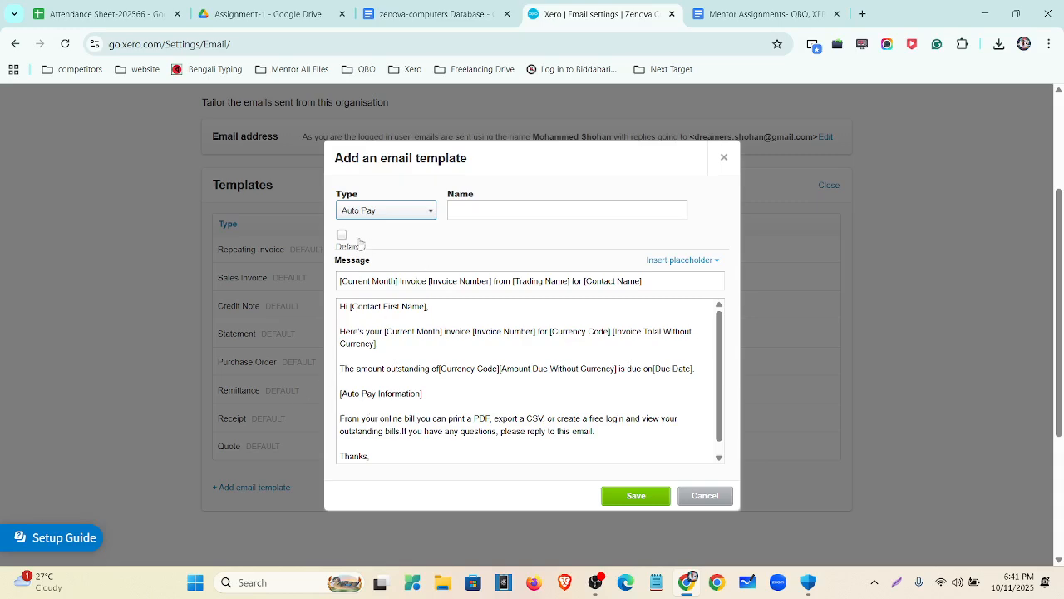
pyautogui.scroll(-2, 416, 250)
pyautogui.scroll(4, 487, 316)
pyautogui.click(483, 343)
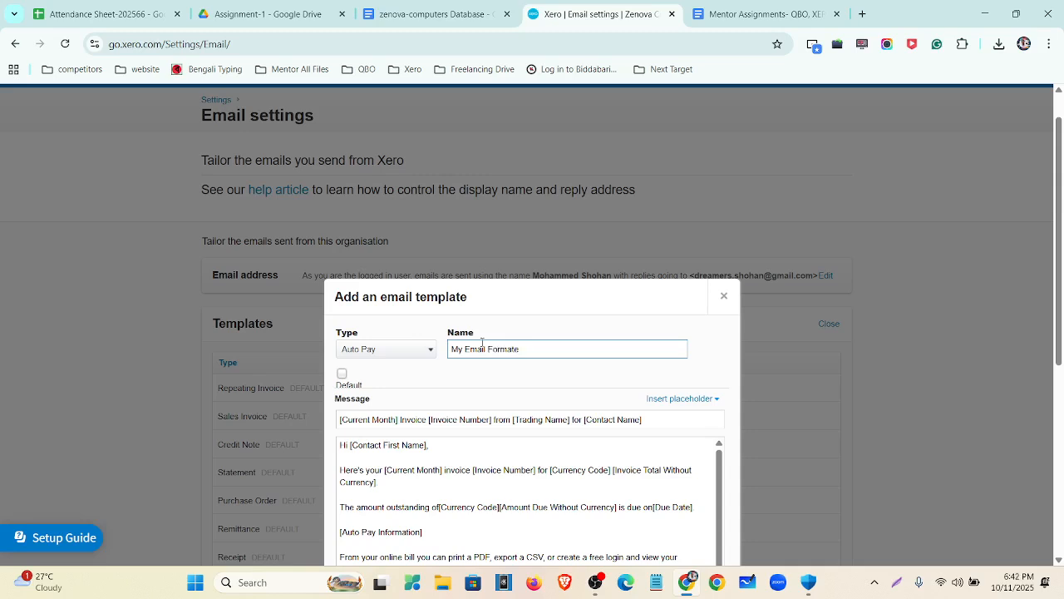
# Step: Correct the Auto Pay message wording to "From your online bill, you can" and save the new template
pyautogui.scroll(-1, 483, 343)
pyautogui.click(457, 401)
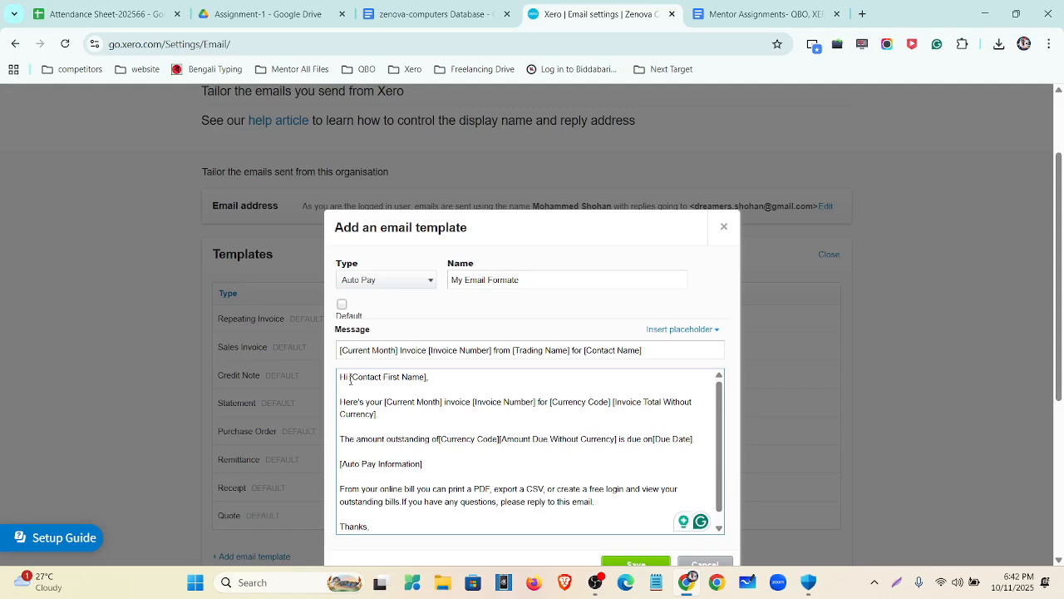
pyautogui.moveTo(350, 378); pyautogui.dragTo(426, 380)
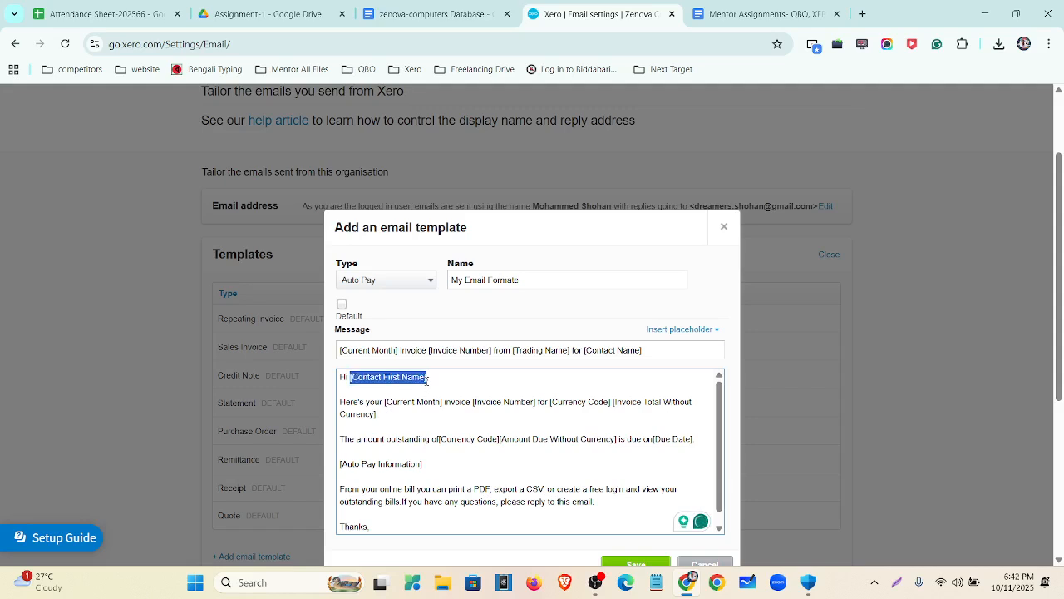
pyautogui.scroll(-1, 407, 466)
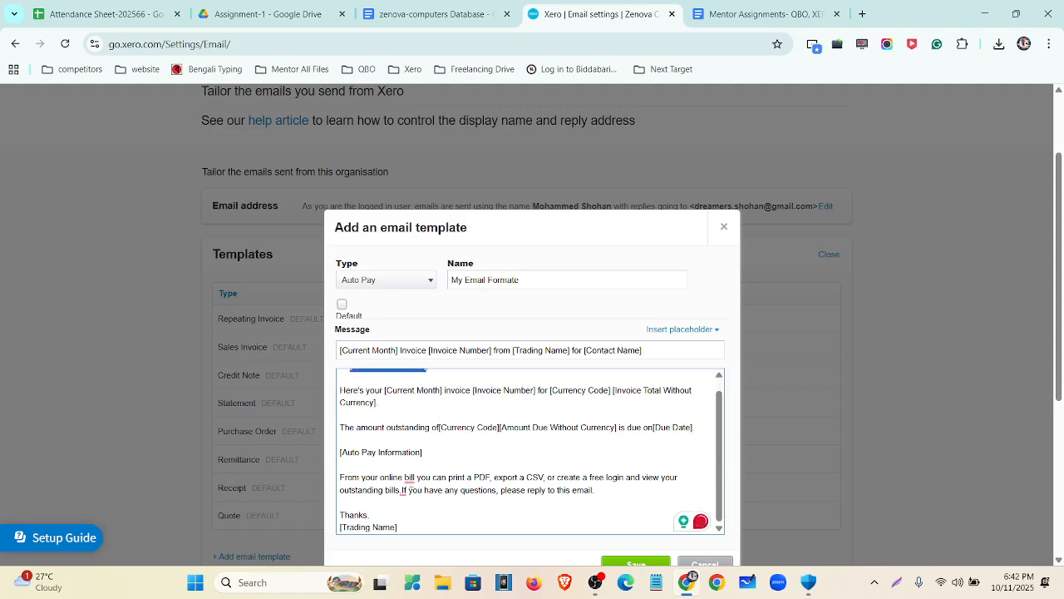
pyautogui.moveTo(409, 481)
pyautogui.click(411, 409)
pyautogui.scroll(-3, 555, 441)
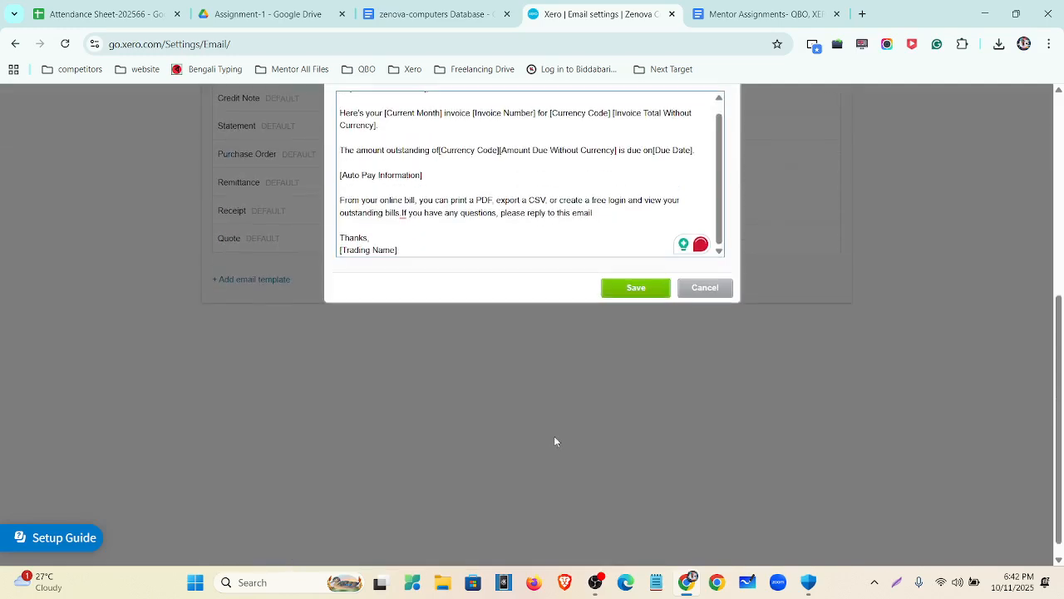
pyautogui.click(639, 288)
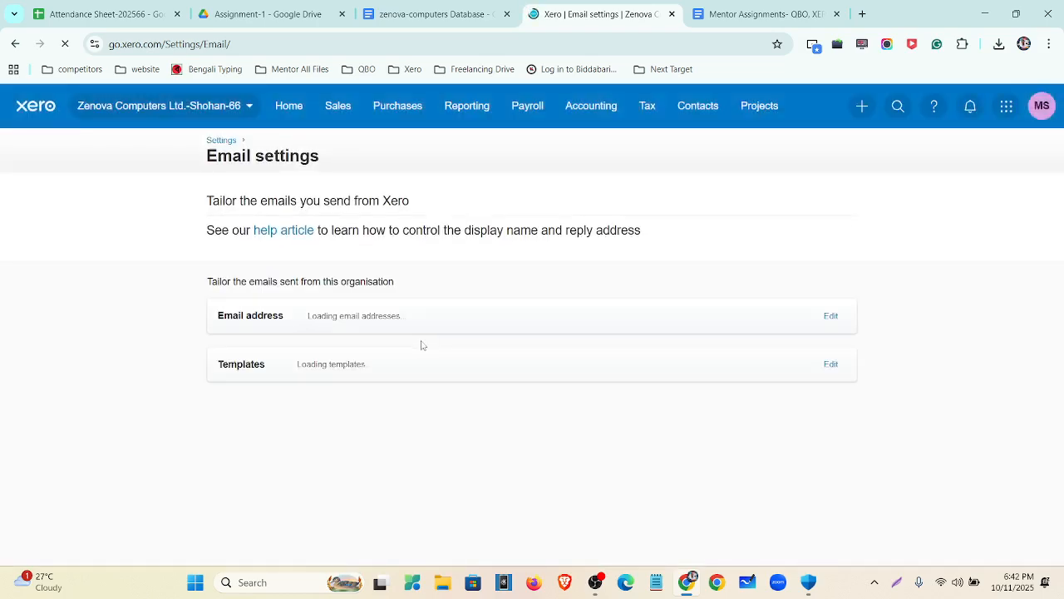
# Step: Reopen the templates list, view the saved "My Email Formate" Auto Pay template, and close it without changes
pyautogui.click(402, 367)
pyautogui.scroll(-3, 358, 404)
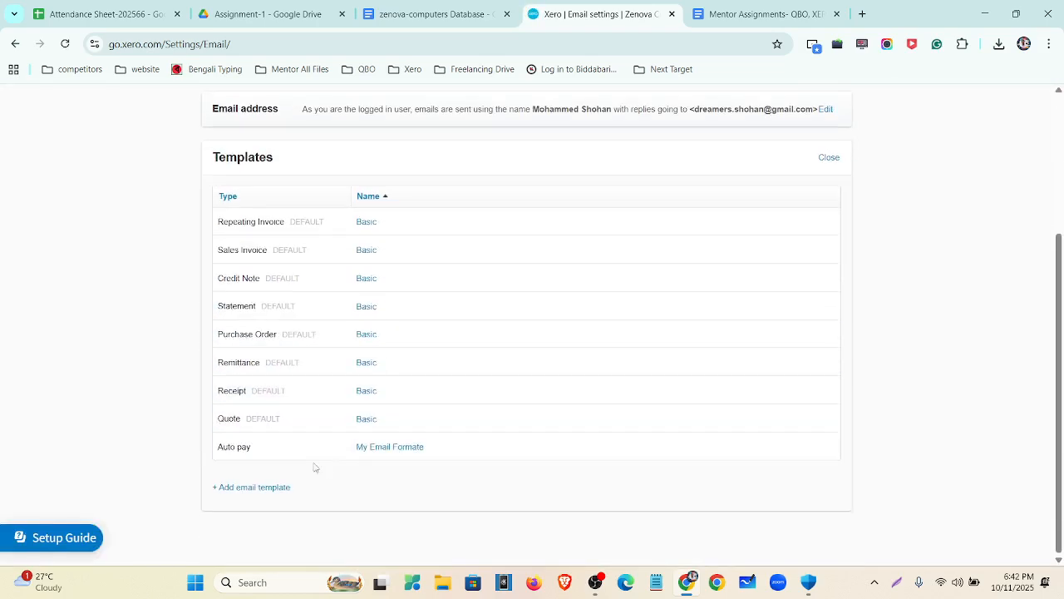
pyautogui.click(405, 447)
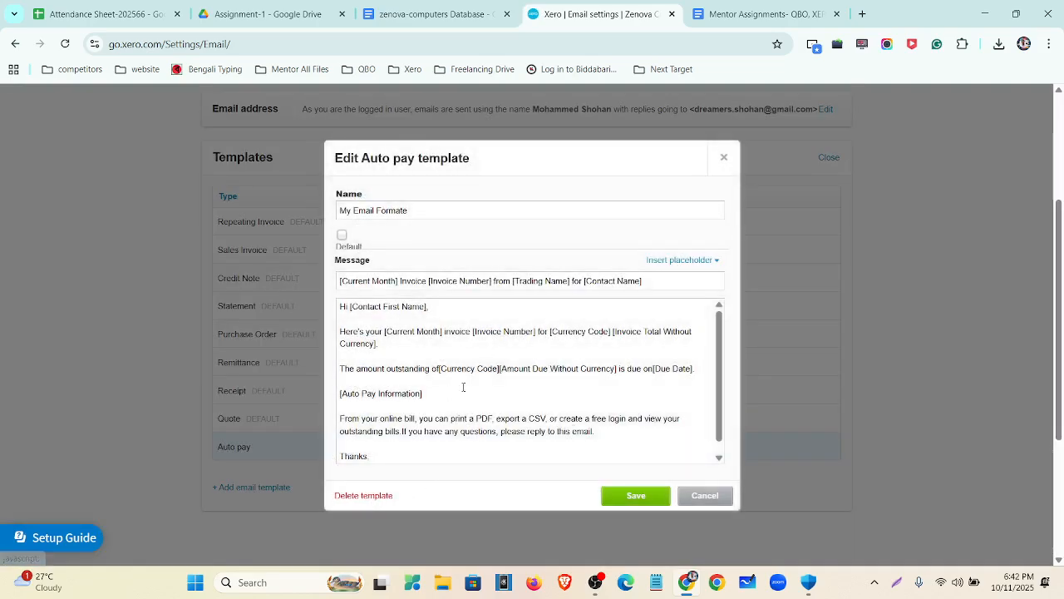
pyautogui.click(724, 158)
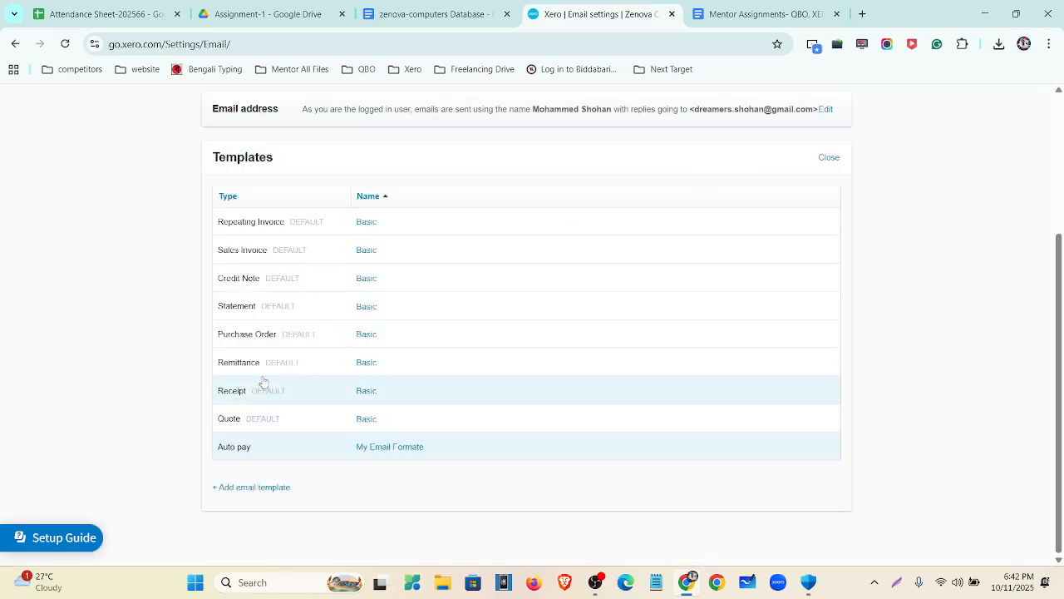
# Step: Return to the organisation's settings overview and open Financial settings
pyautogui.scroll(3, 249, 380)
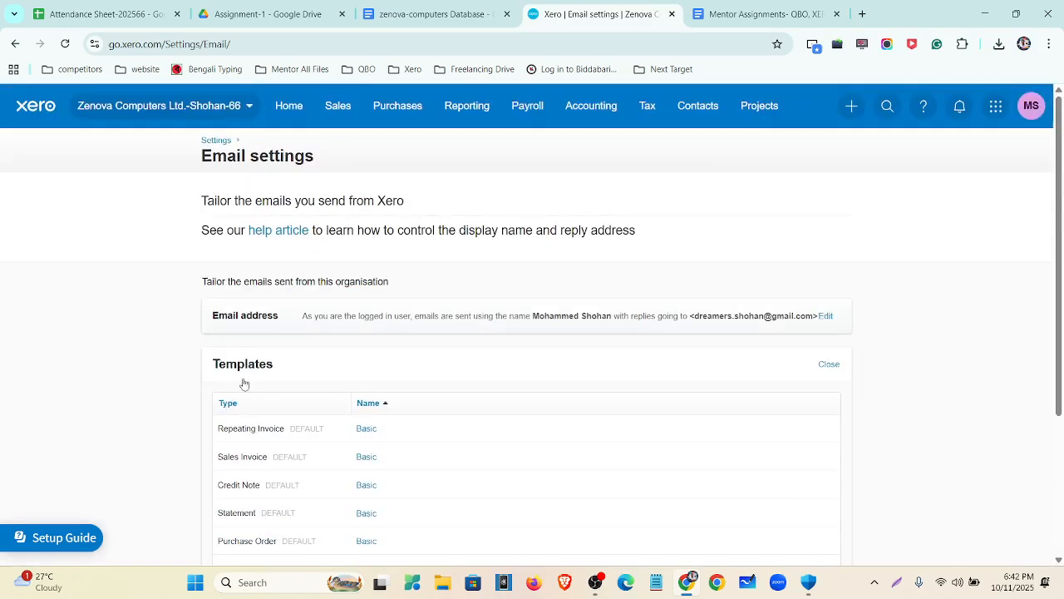
pyautogui.click(215, 141)
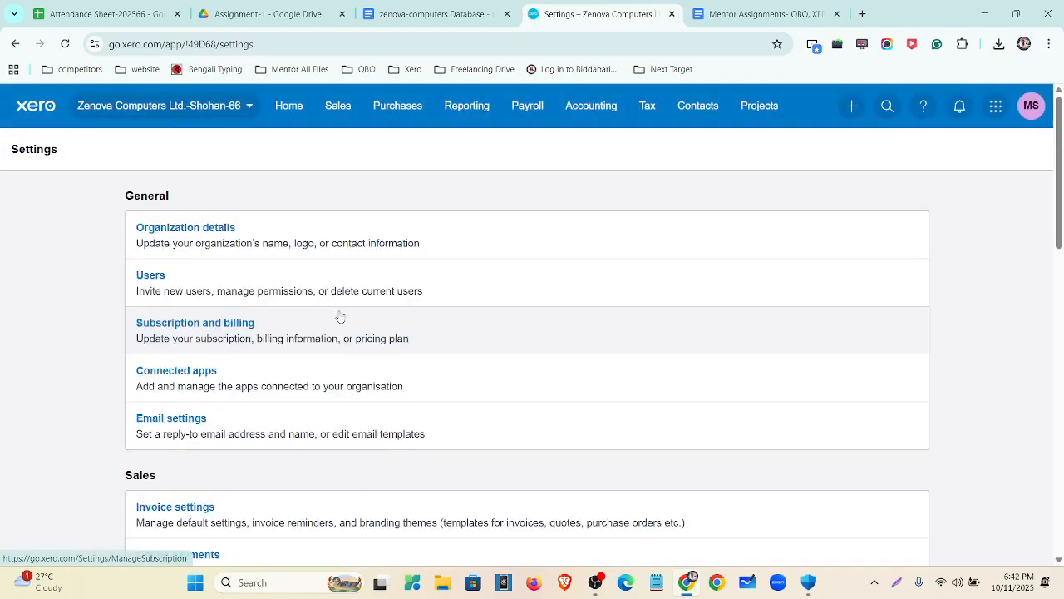
pyautogui.scroll(-5, 337, 320)
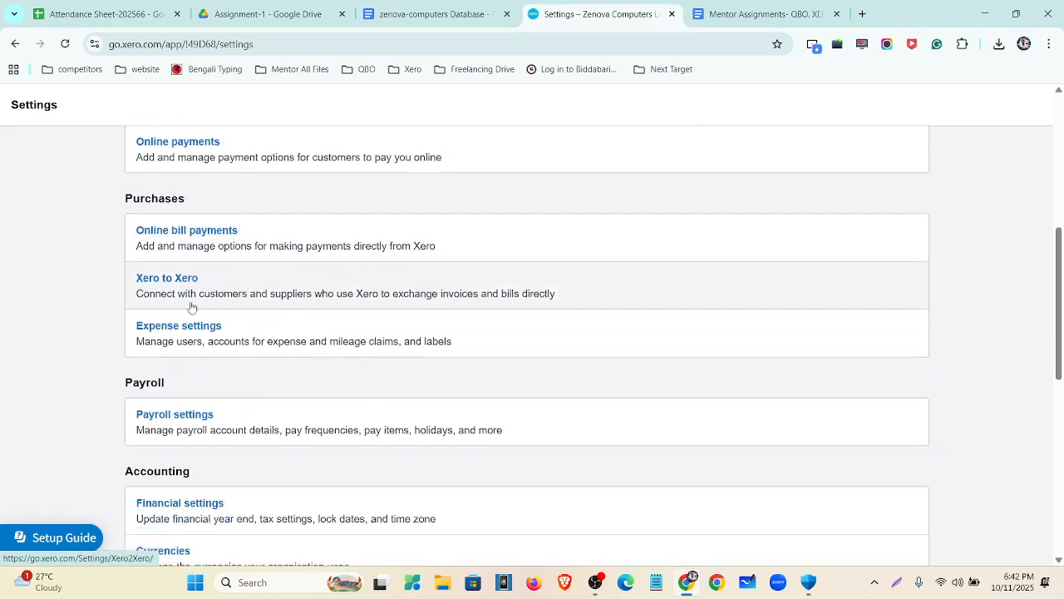
pyautogui.scroll(-2, 191, 307)
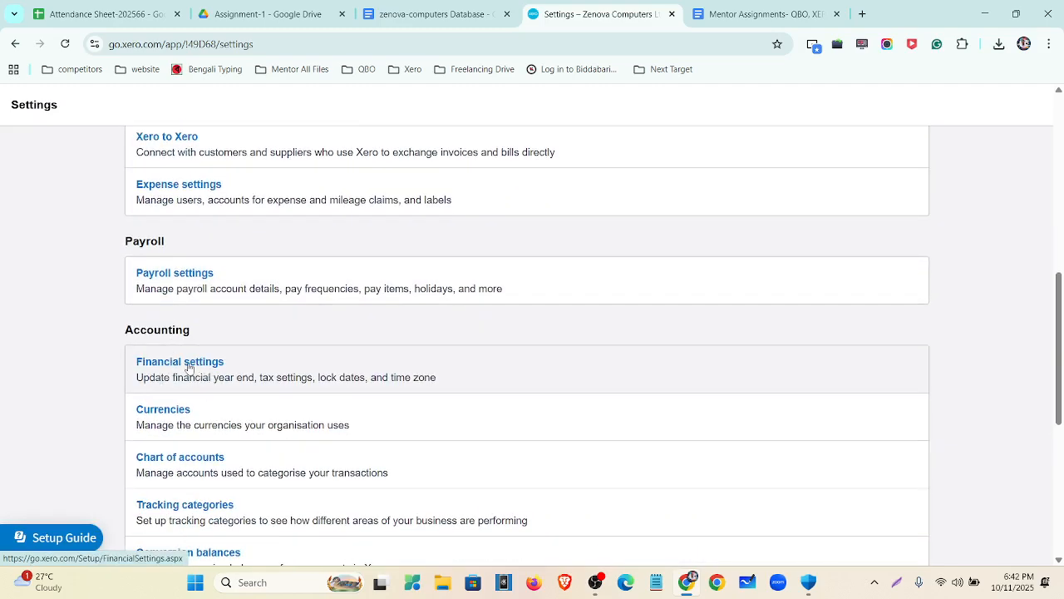
pyautogui.click(190, 368)
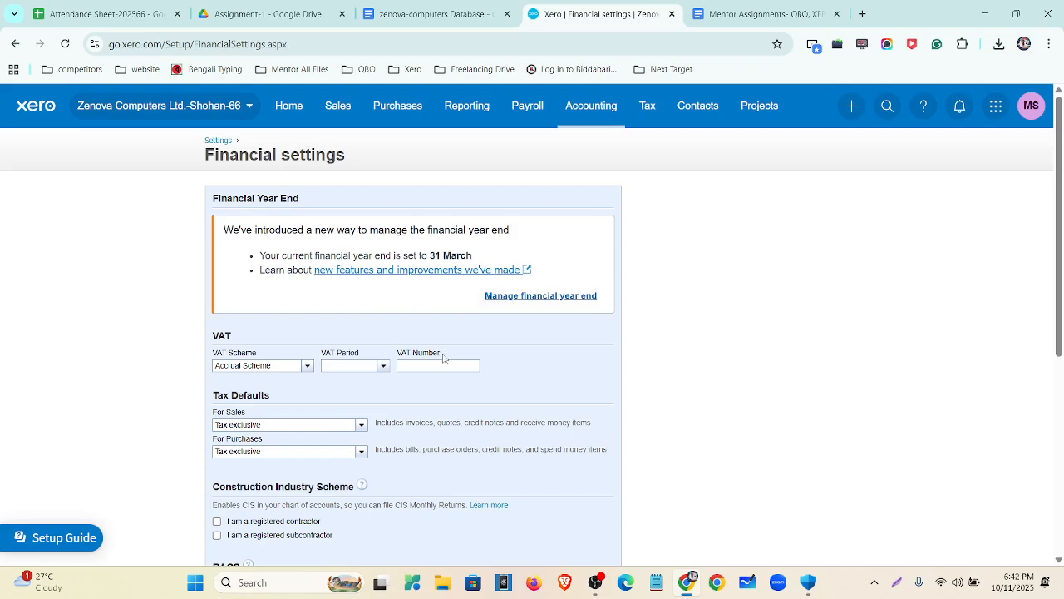
# Step: Set the VAT scheme to Cash Scheme and the VAT period to Quarterly, and check the tax defaults for sales and purchases
pyautogui.scroll(-2, 333, 265)
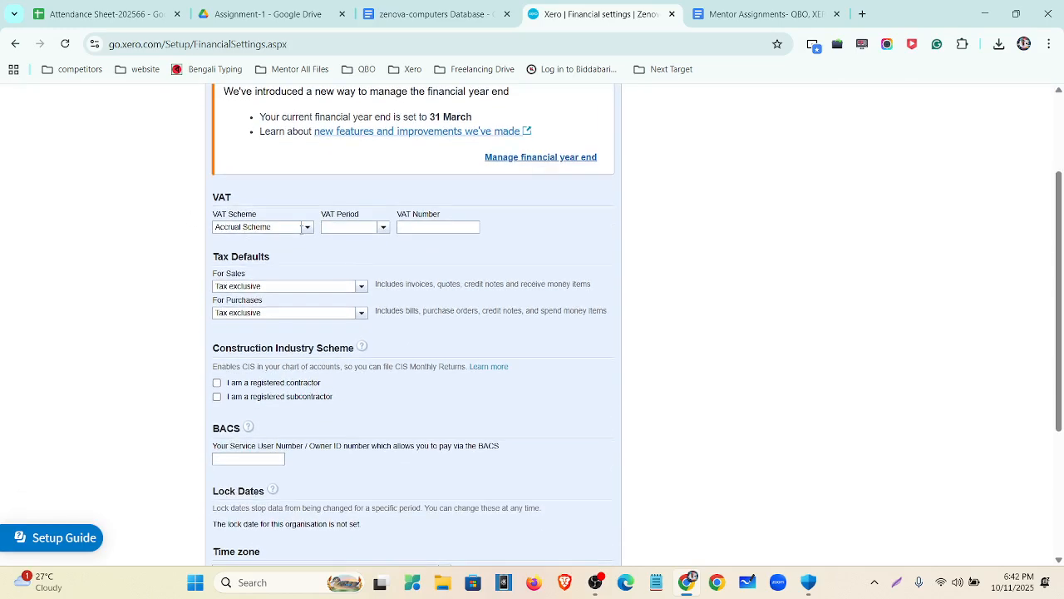
pyautogui.click(304, 233)
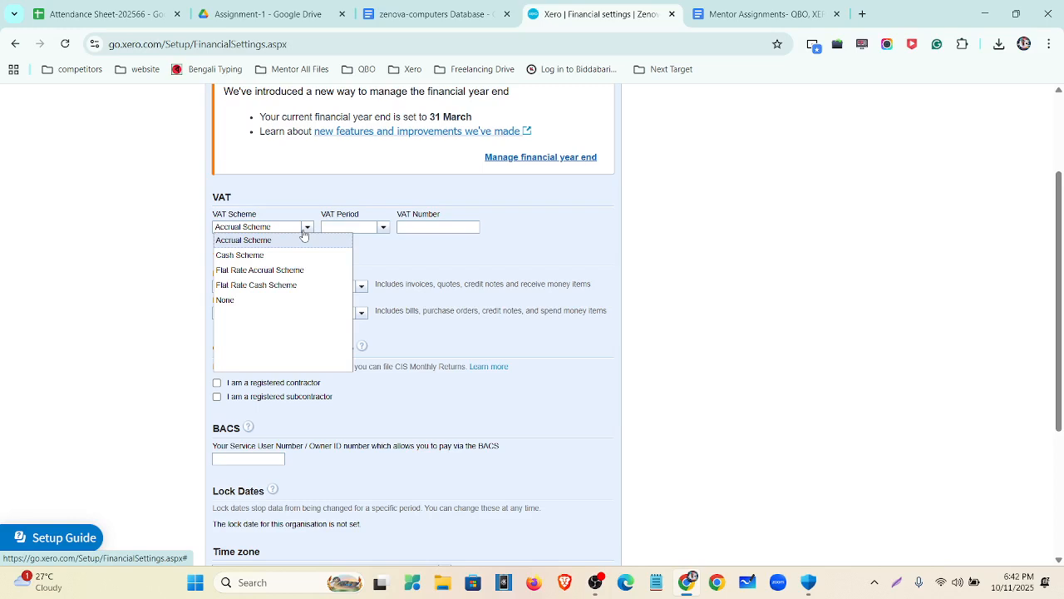
pyautogui.click(275, 258)
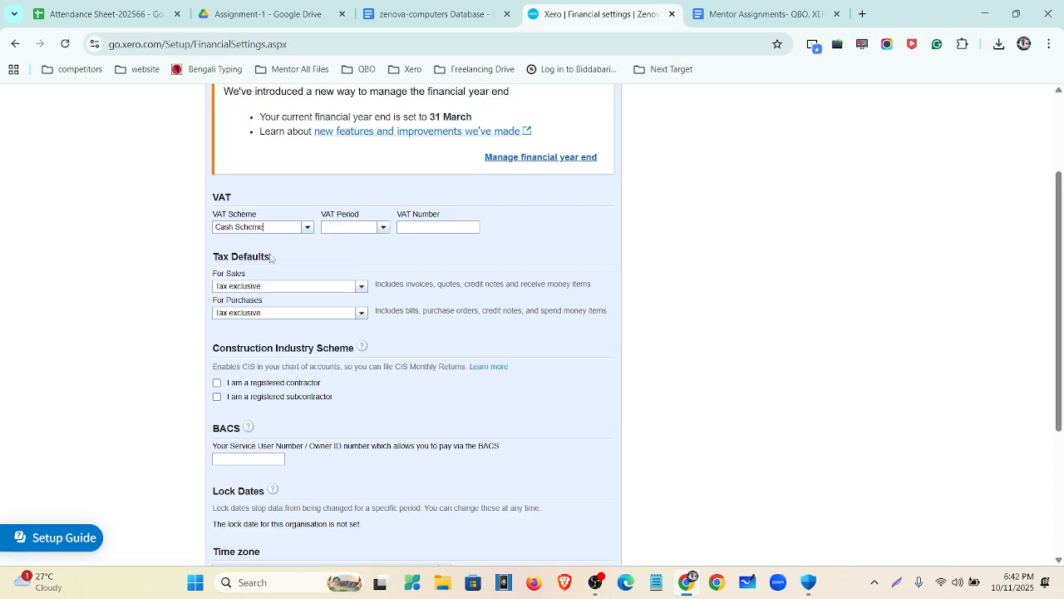
pyautogui.scroll(-1, 177, 290)
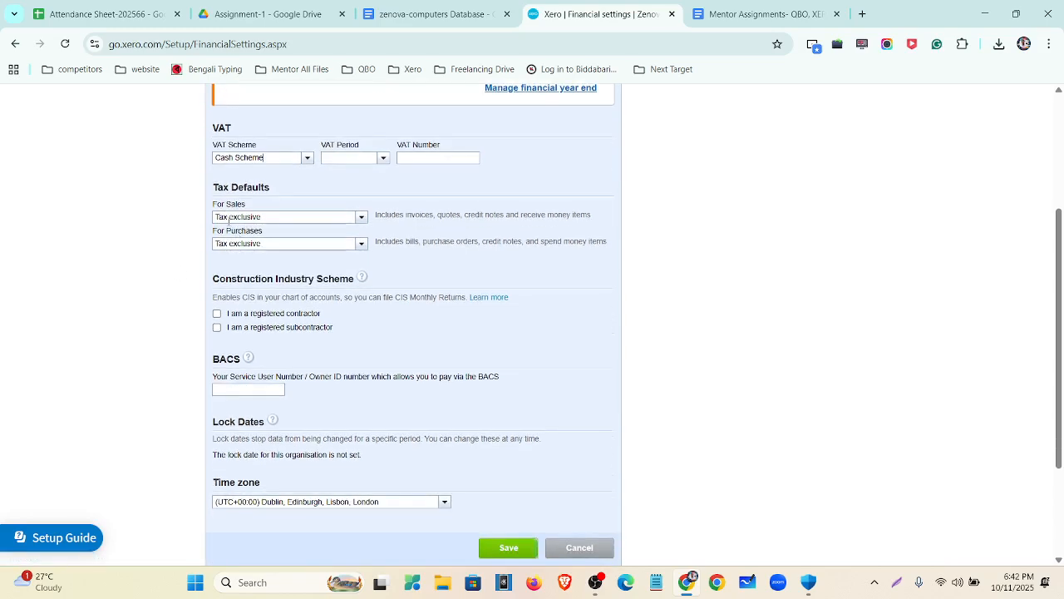
pyautogui.click(383, 158)
pyautogui.click(374, 185)
pyautogui.moveTo(215, 218); pyautogui.dragTo(267, 218)
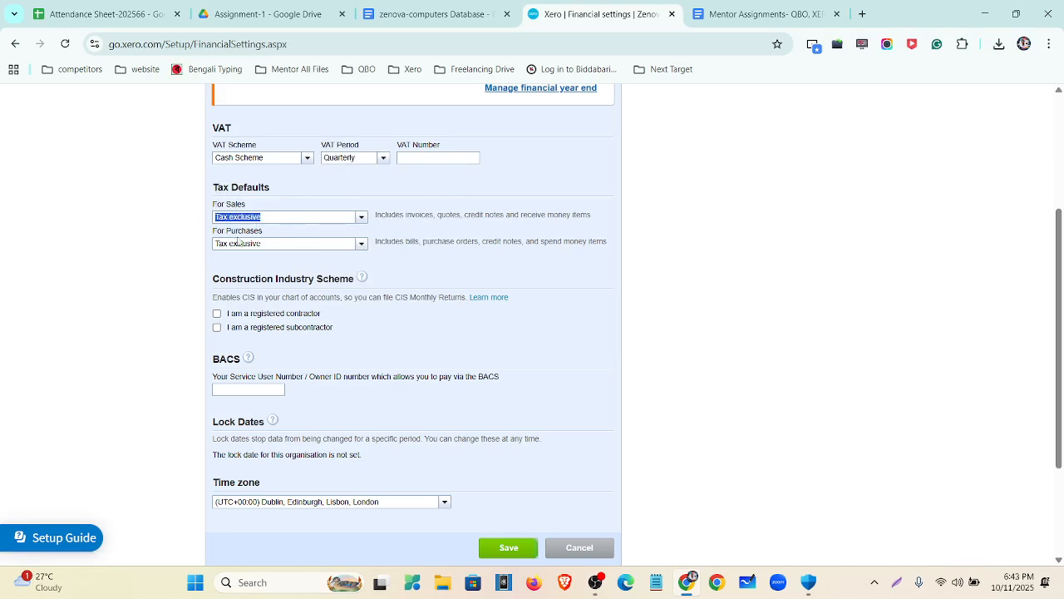
pyautogui.moveTo(216, 243); pyautogui.dragTo(271, 243)
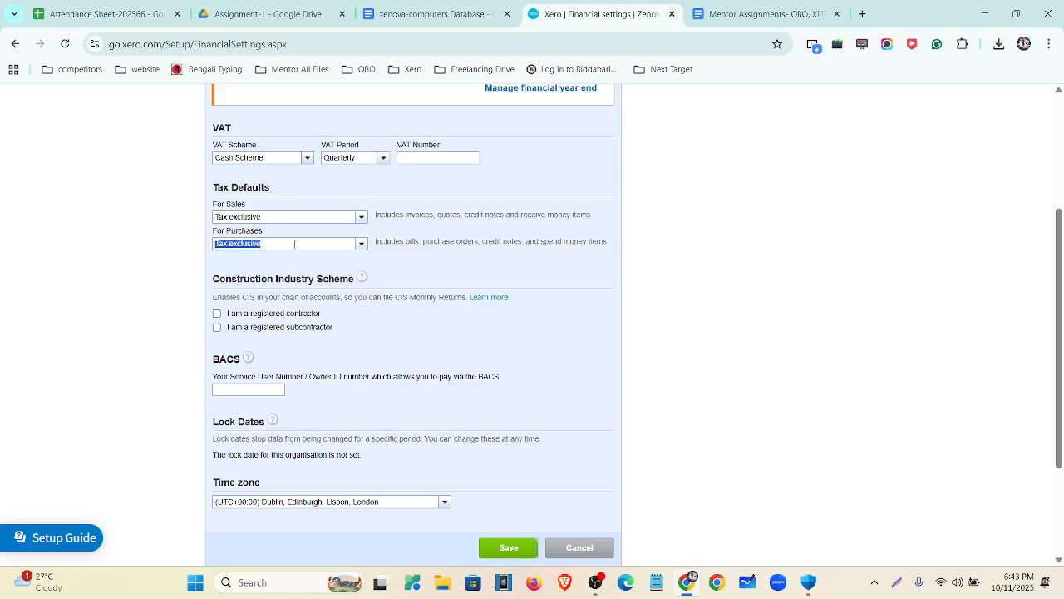
pyautogui.click(161, 301)
# Step: Preview the extra fields for registered contractor and registered subcontractor under Construction Industry Scheme, clearing each option again
pyautogui.scroll(-2, 260, 258)
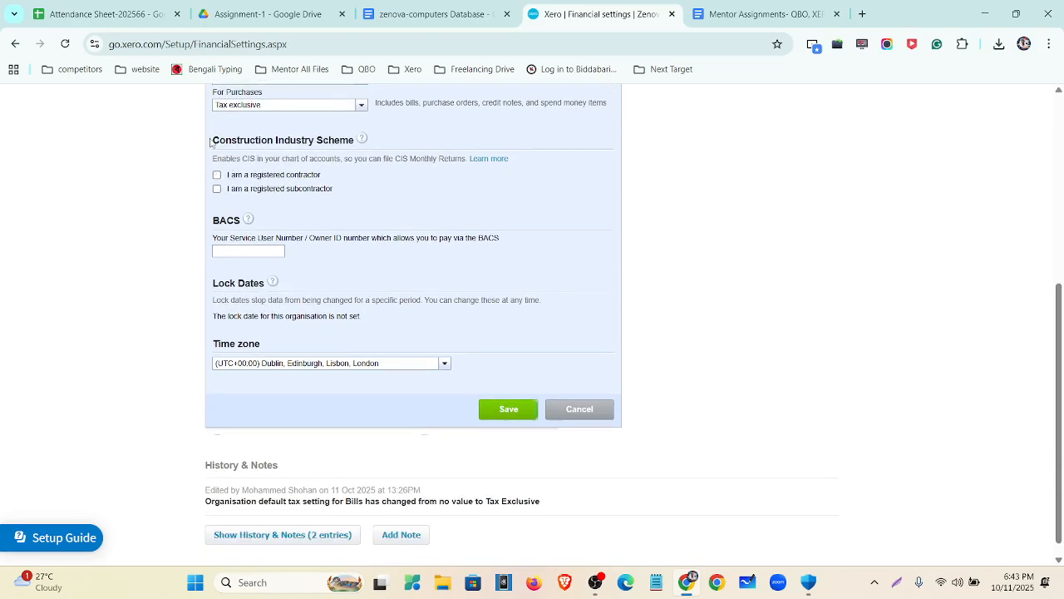
pyautogui.moveTo(211, 143); pyautogui.dragTo(360, 139)
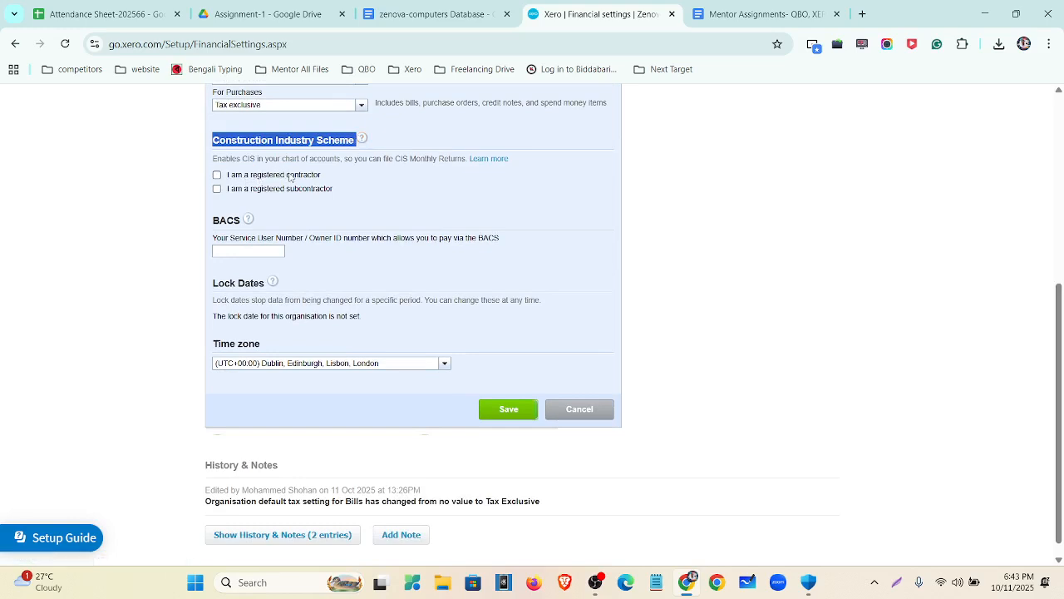
pyautogui.click(216, 175)
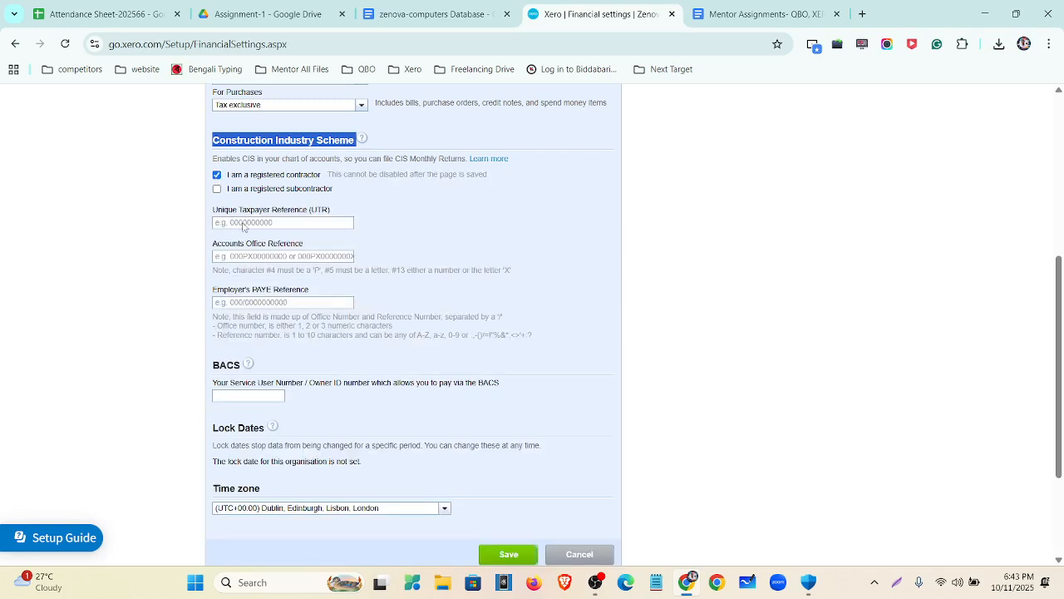
pyautogui.click(216, 174)
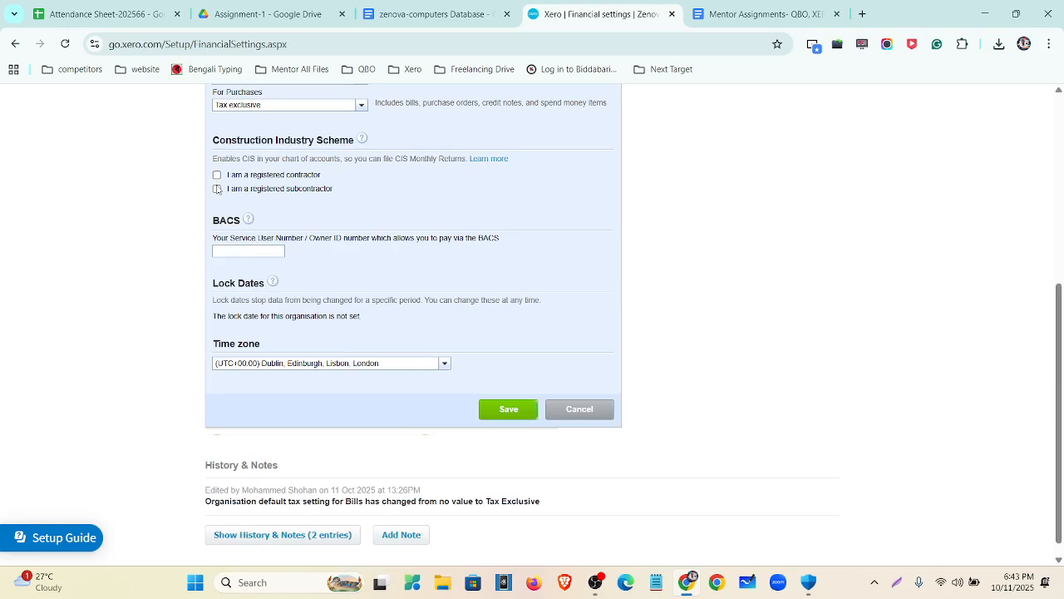
pyautogui.click(217, 189)
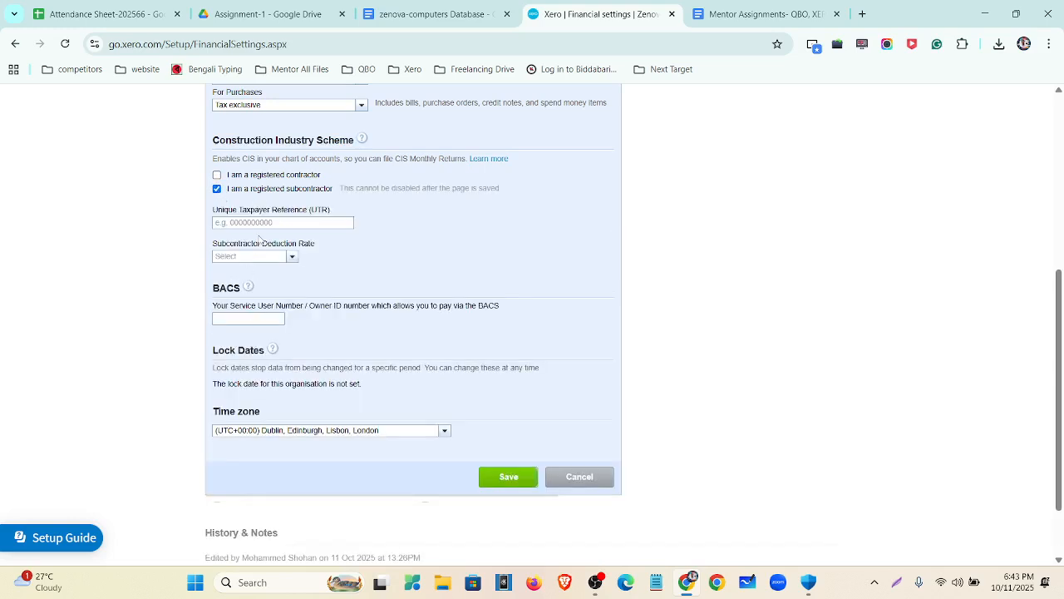
pyautogui.click(217, 189)
pyautogui.scroll(-1, 296, 235)
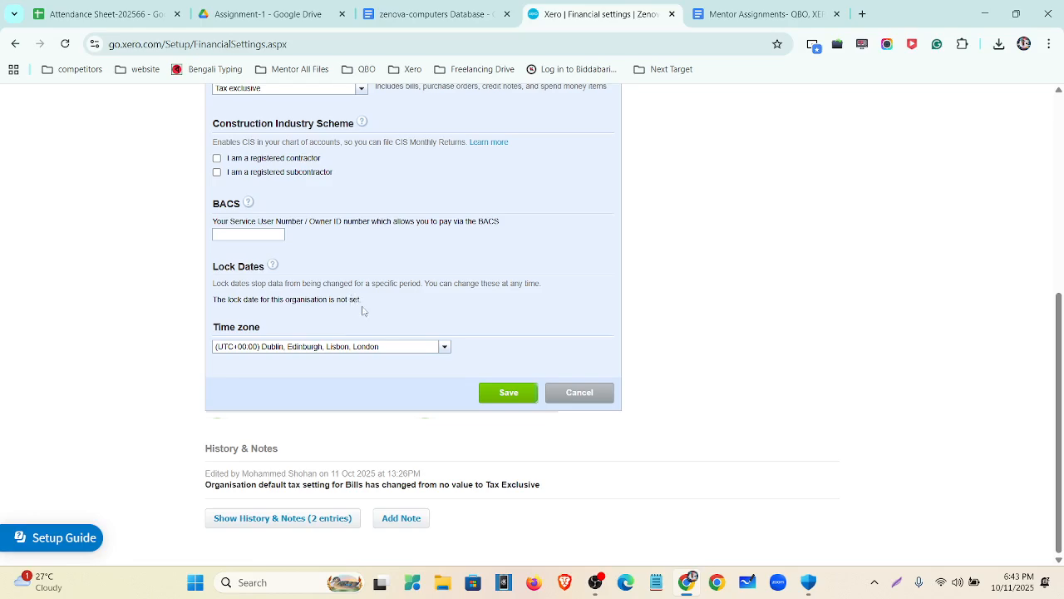
# Step: Review the financial settings form from the year end down to the Lock Dates section
pyautogui.scroll(5, 363, 311)
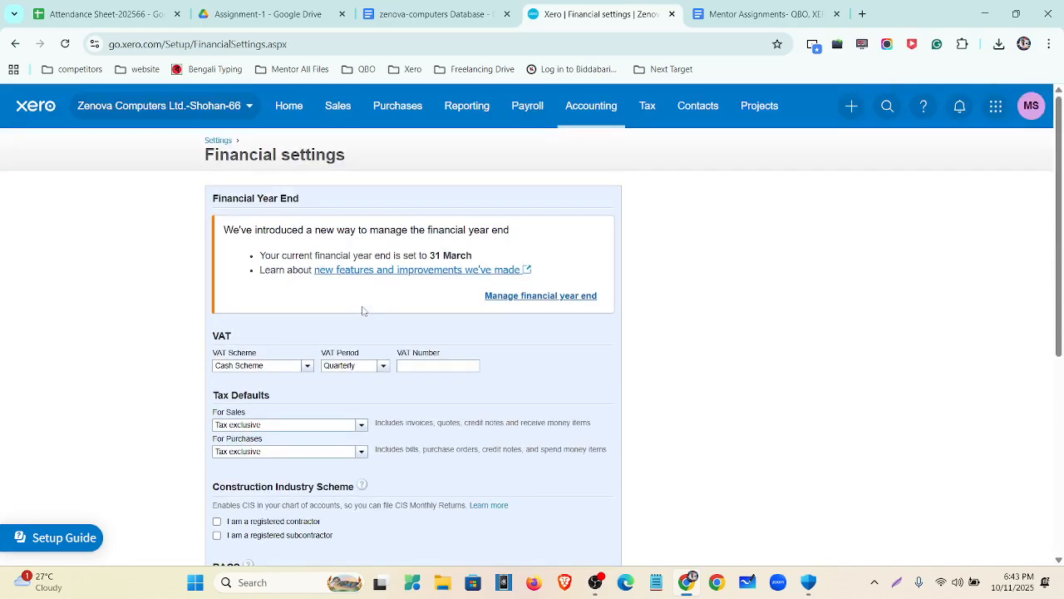
pyautogui.scroll(-5, 363, 311)
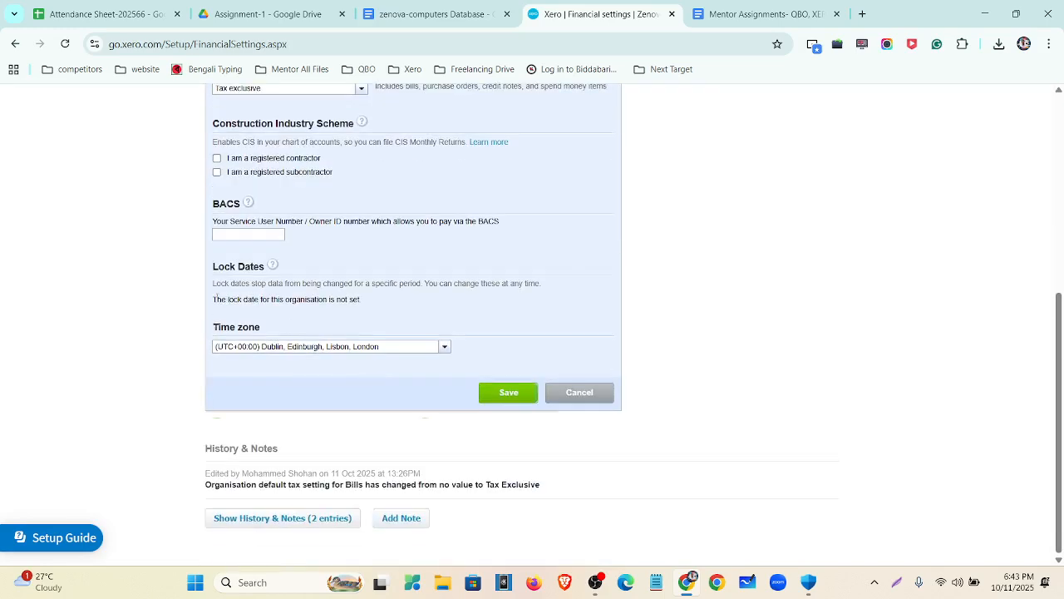
pyautogui.moveTo(217, 299); pyautogui.dragTo(361, 310)
pyautogui.click(402, 310)
pyautogui.moveTo(214, 284); pyautogui.dragTo(541, 302)
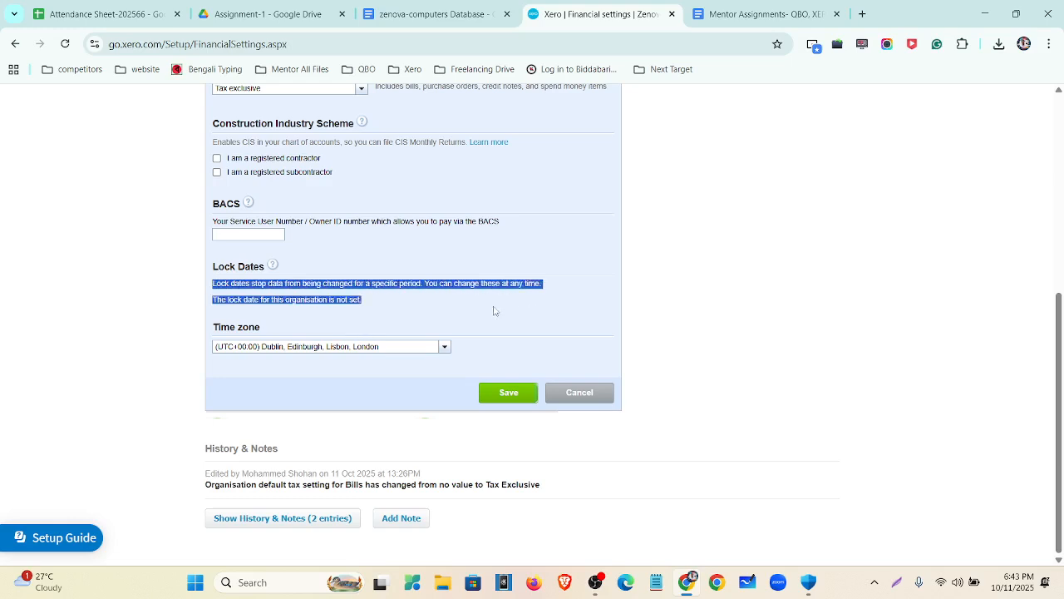
pyautogui.click(380, 306)
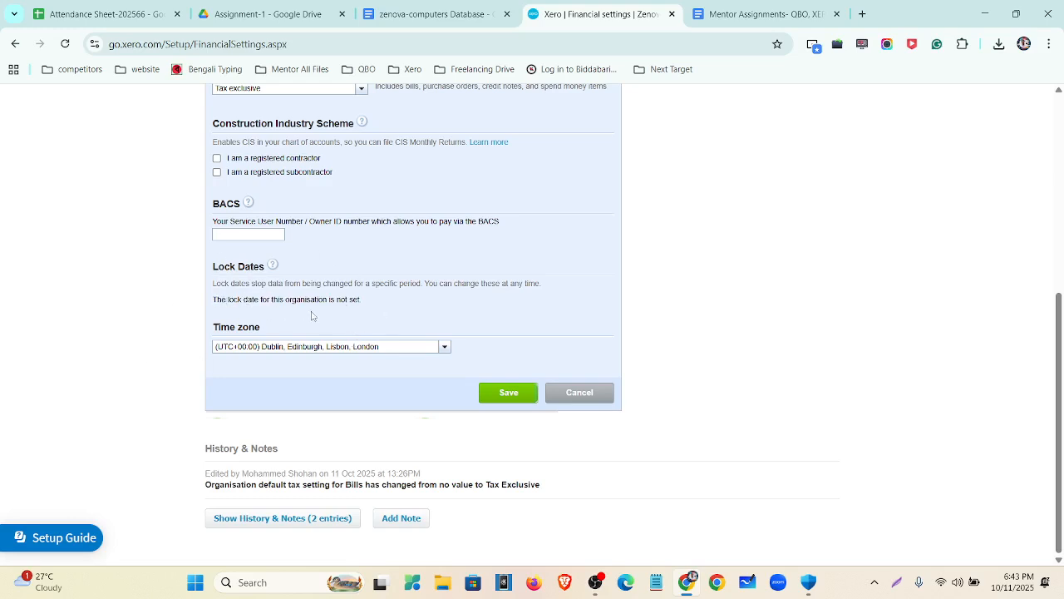
pyautogui.moveTo(228, 305); pyautogui.dragTo(360, 300)
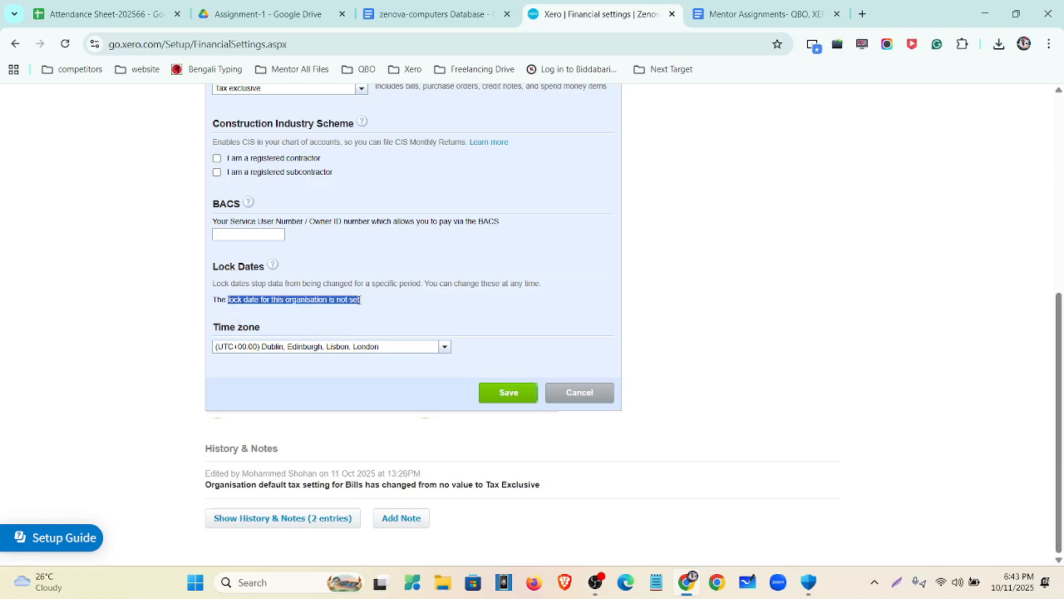
pyautogui.click(370, 307)
# Step: Save the financial settings, look over the page again and save once more
pyautogui.click(508, 394)
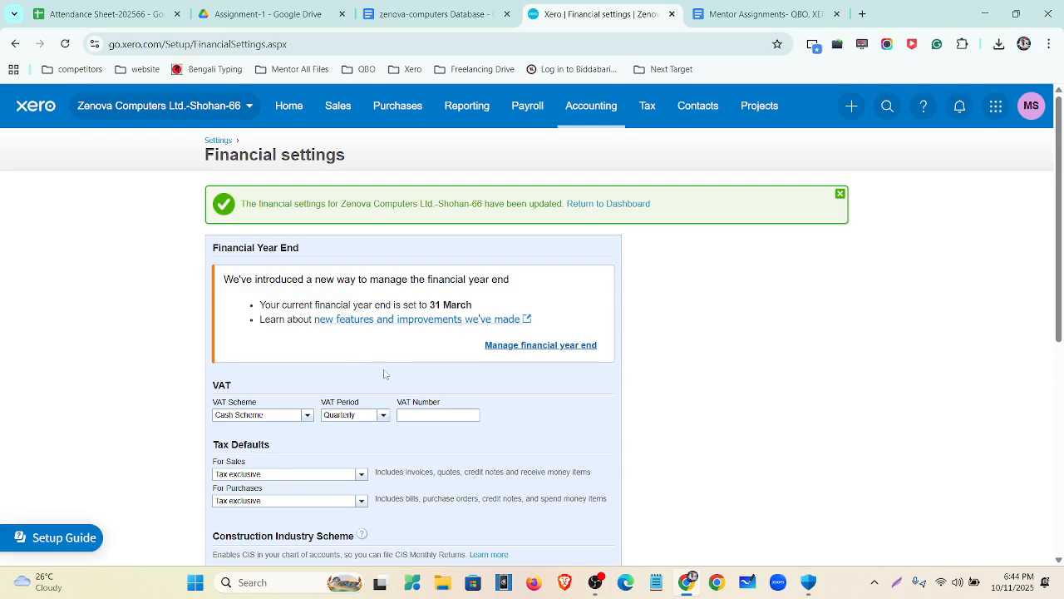
pyautogui.scroll(-3, 384, 374)
pyautogui.scroll(-3, 279, 265)
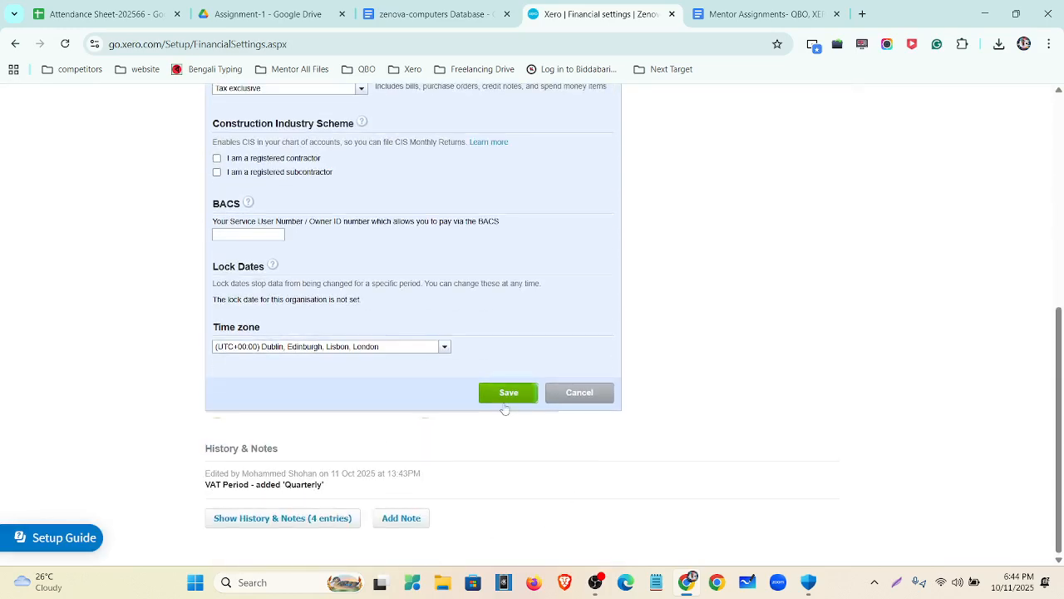
pyautogui.click(505, 397)
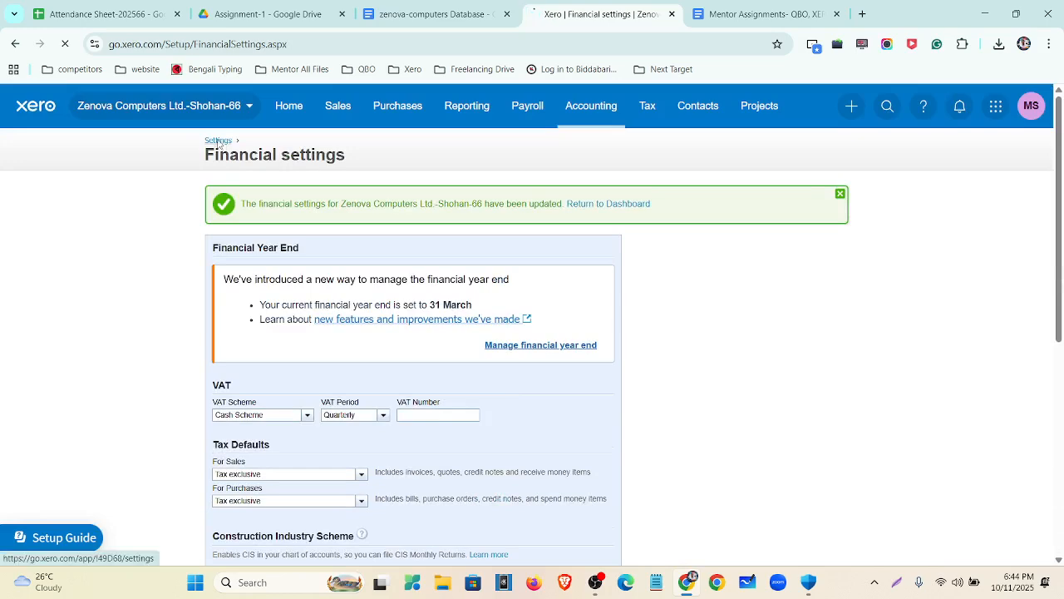
# Step: Go back to the organisation's dashboard and reopen the organisation's settings from there
pyautogui.click(218, 141)
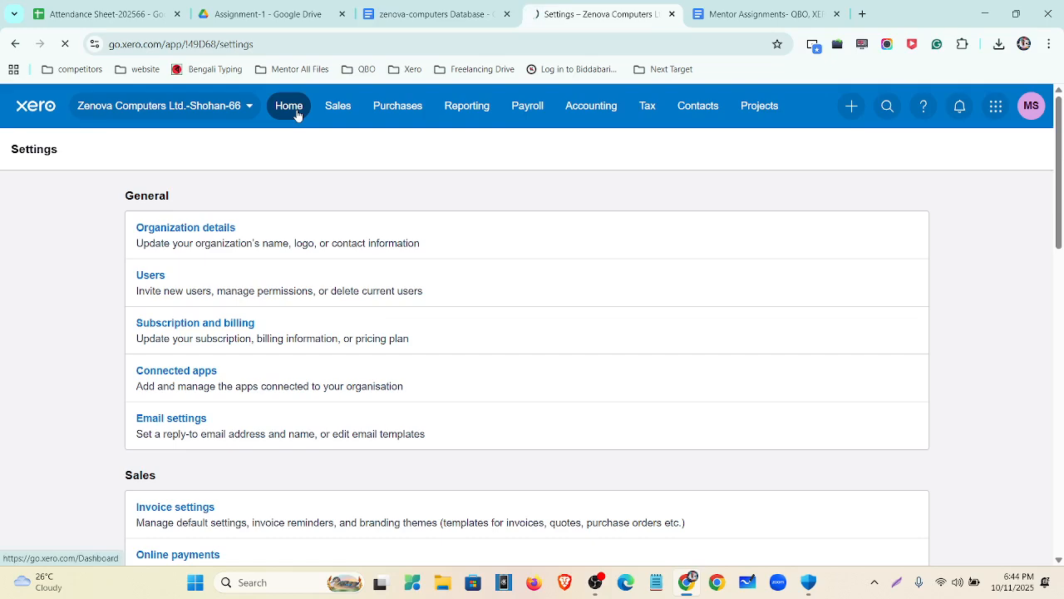
pyautogui.click(296, 109)
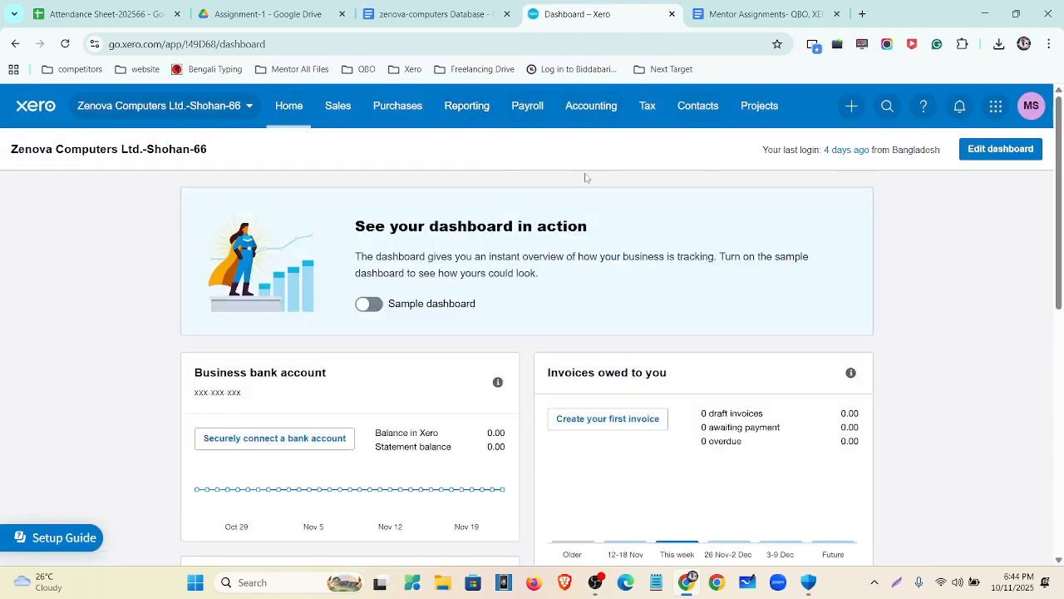
pyautogui.click(250, 108)
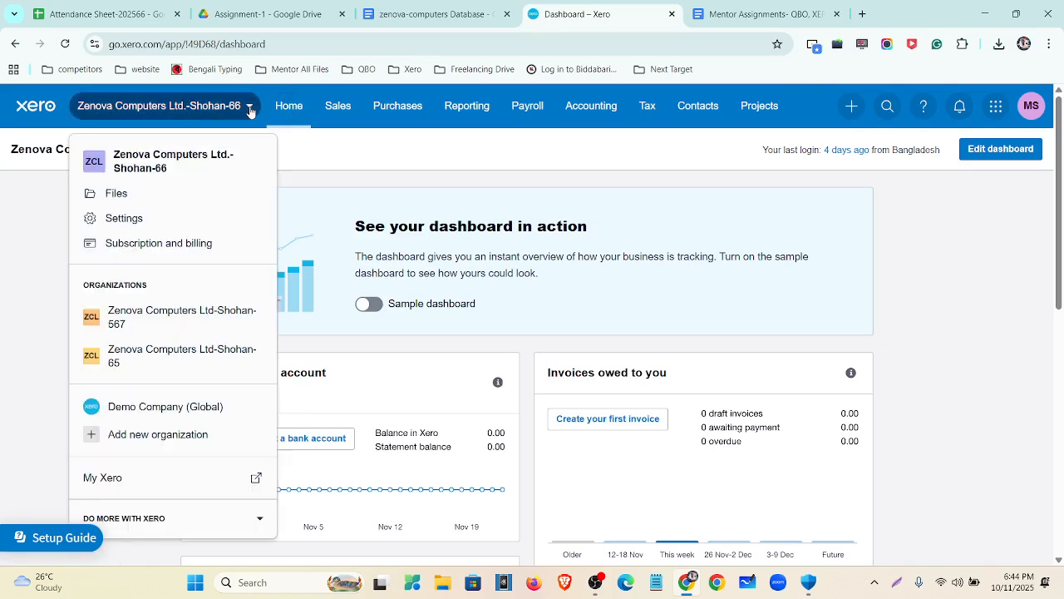
pyautogui.click(188, 218)
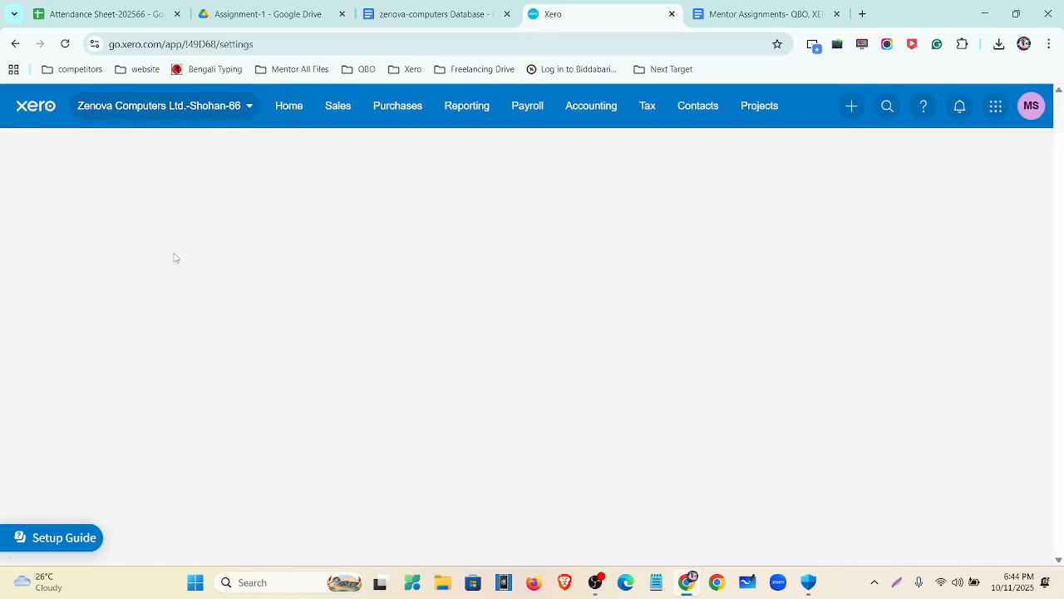
# Step: Review the organisation's settings categories, from General and Sales through Purchases, Payroll, Accounting and Tax down to Contacts
pyautogui.scroll(-3, 167, 341)
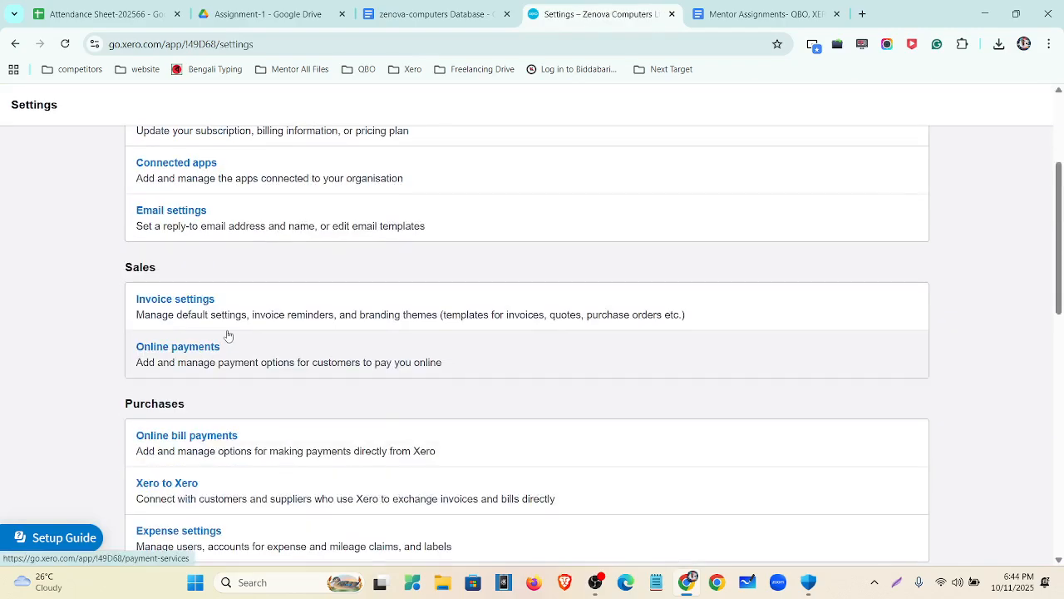
pyautogui.scroll(-2, 228, 336)
pyautogui.scroll(5, 233, 325)
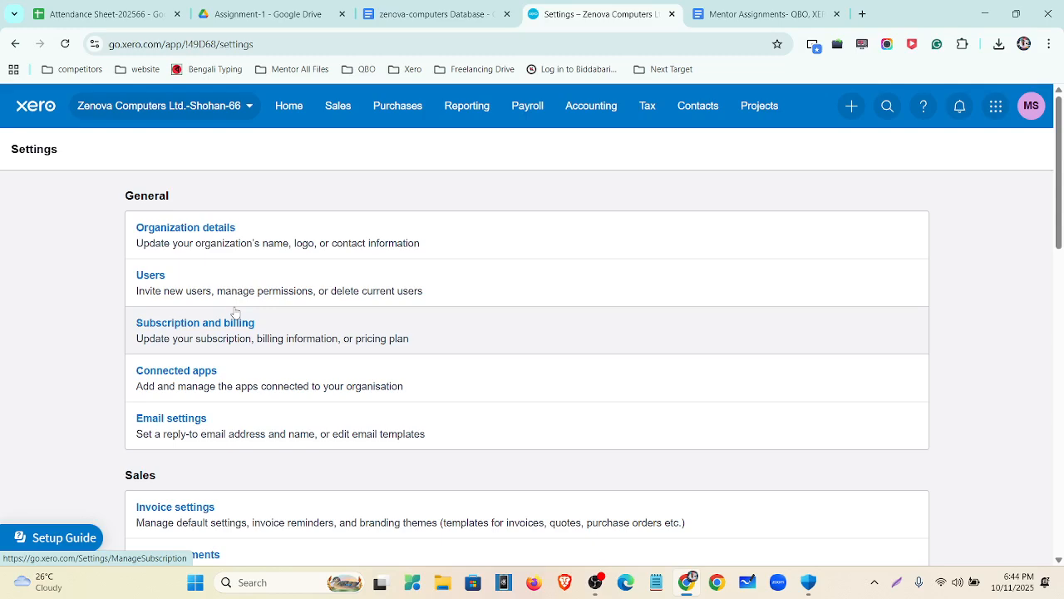
pyautogui.scroll(-7, 233, 325)
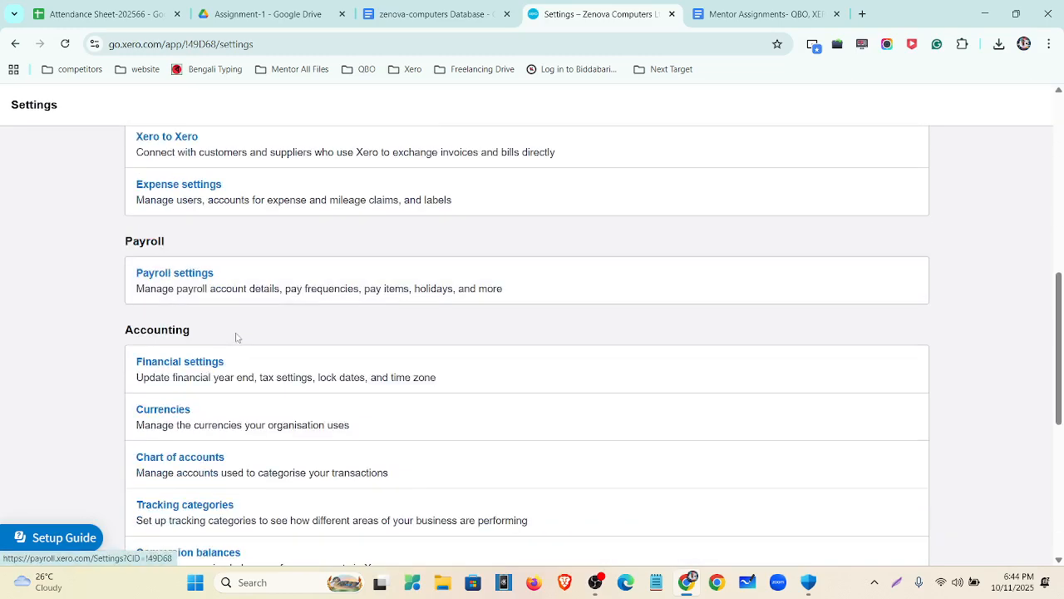
pyautogui.scroll(-3, 209, 357)
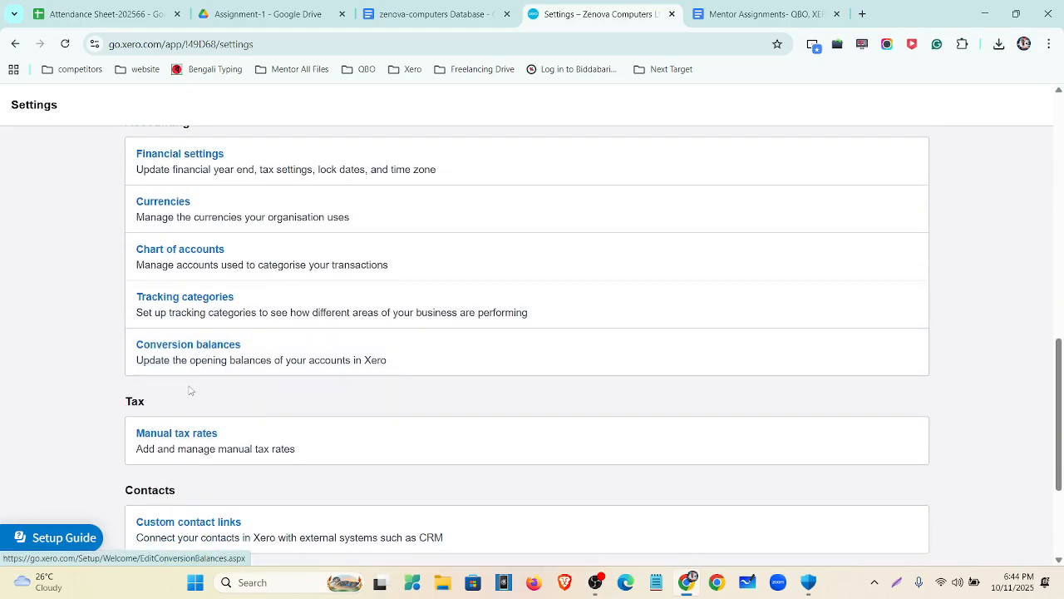
pyautogui.scroll(-2, 192, 388)
pyautogui.scroll(10, 194, 389)
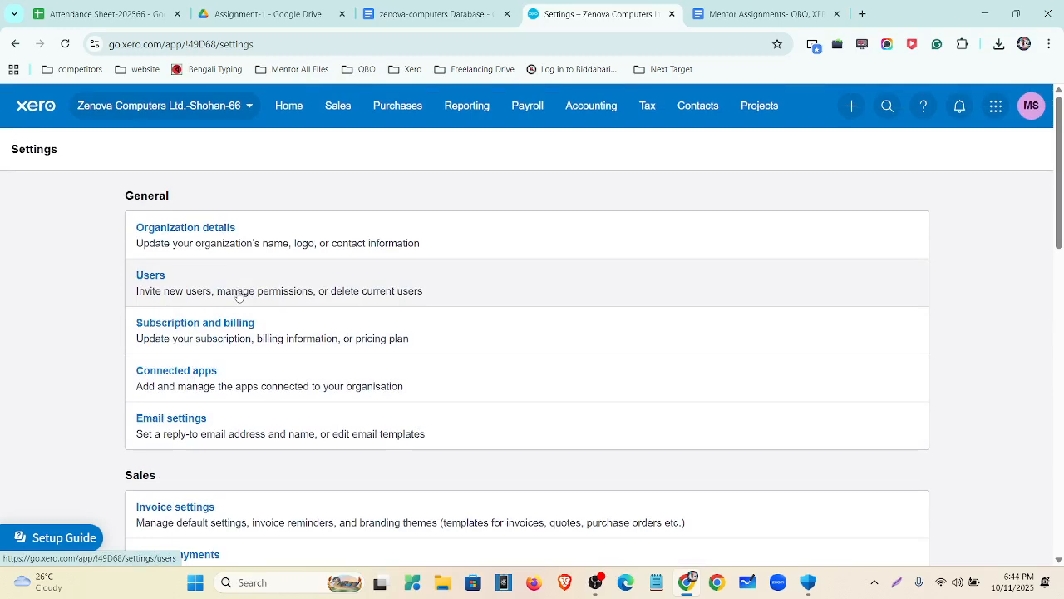
pyautogui.scroll(-7, 239, 297)
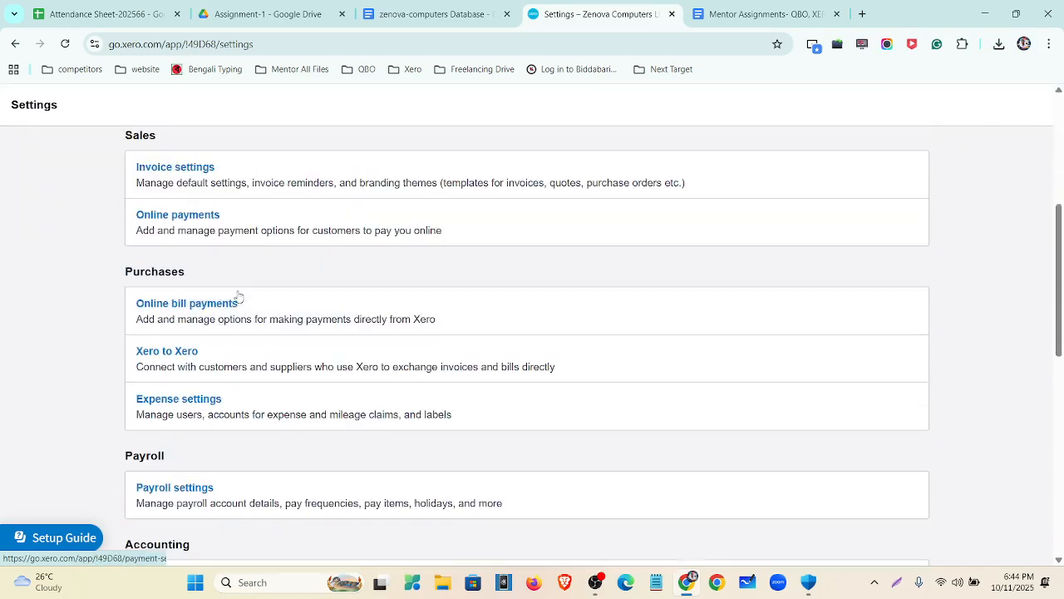
pyautogui.scroll(-1, 217, 332)
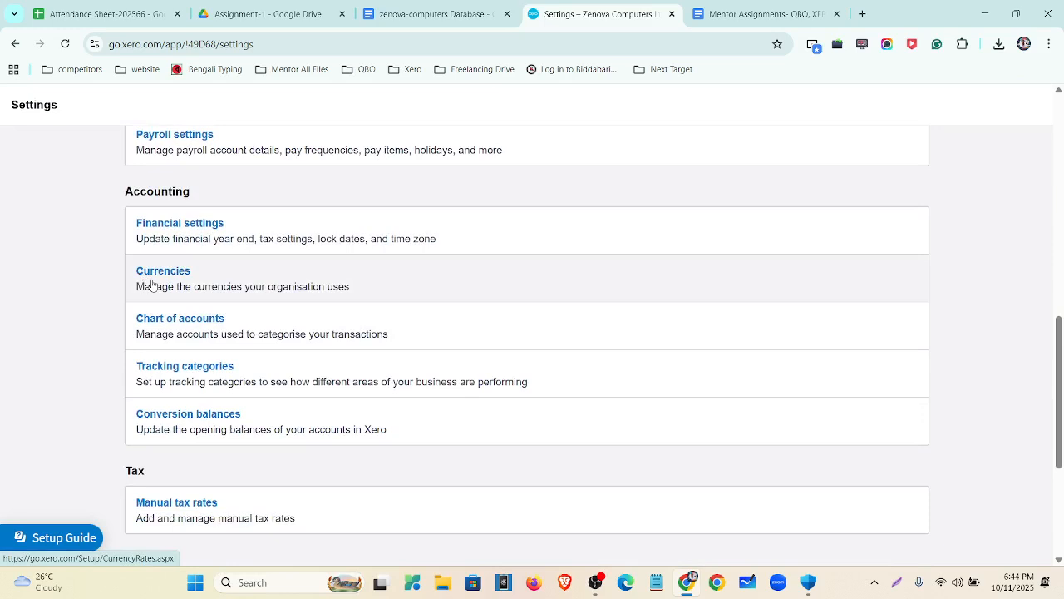
pyautogui.scroll(2, 152, 286)
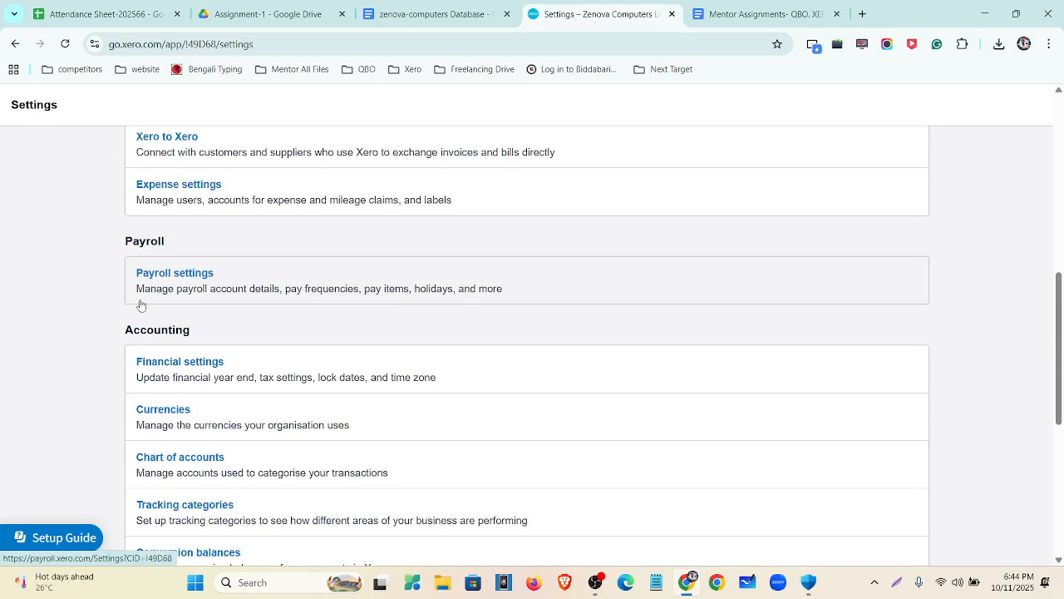
pyautogui.scroll(6, 104, 335)
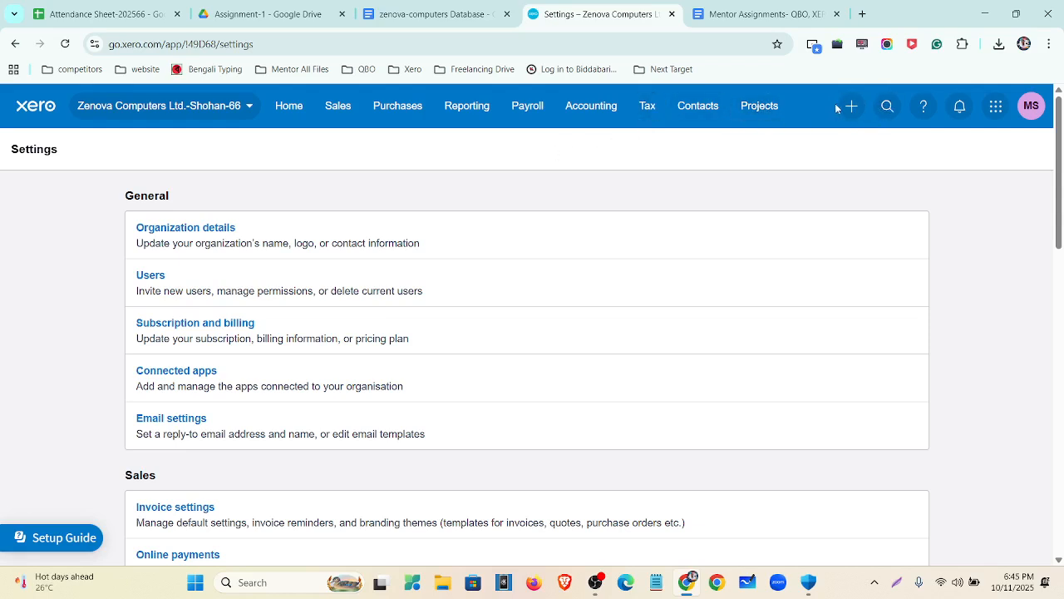
# Step: Start a new user invitation and preview the Projects access at Admin level and the Payroll admin permission, clearing both again
pyautogui.click(261, 285)
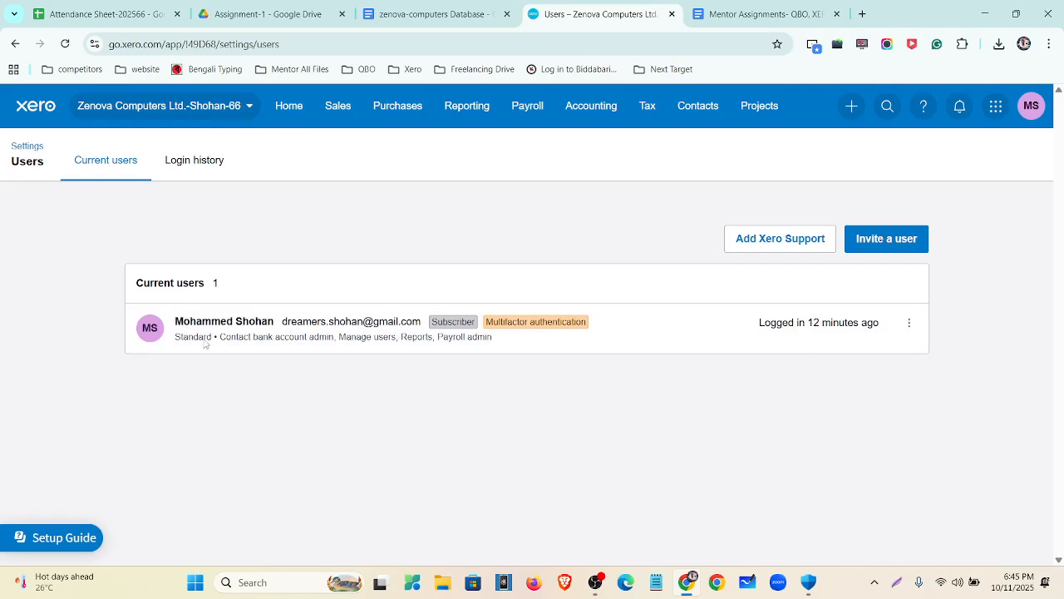
pyautogui.click(884, 244)
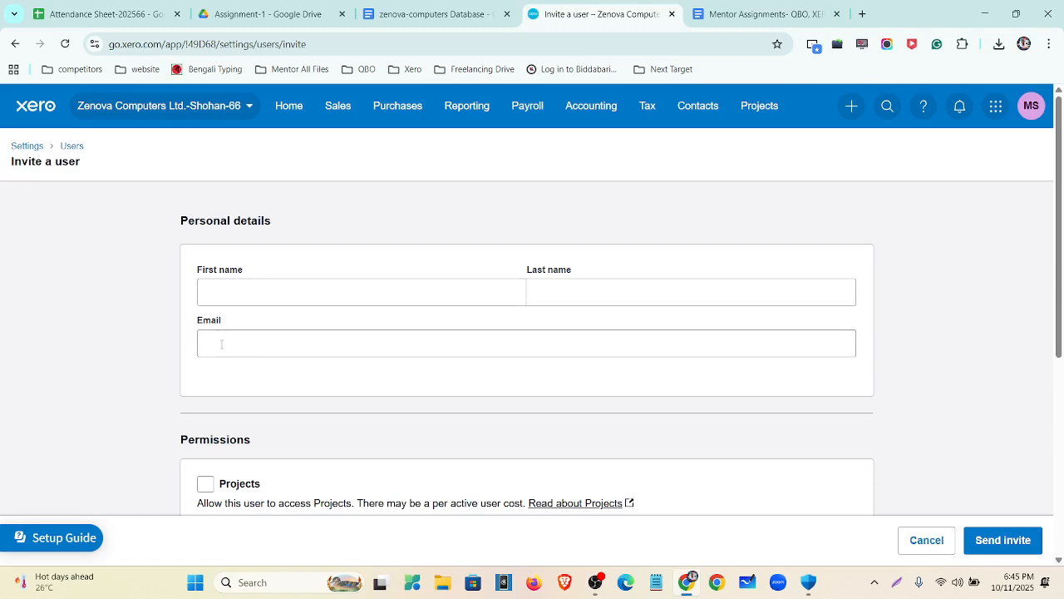
pyautogui.scroll(-2, 221, 343)
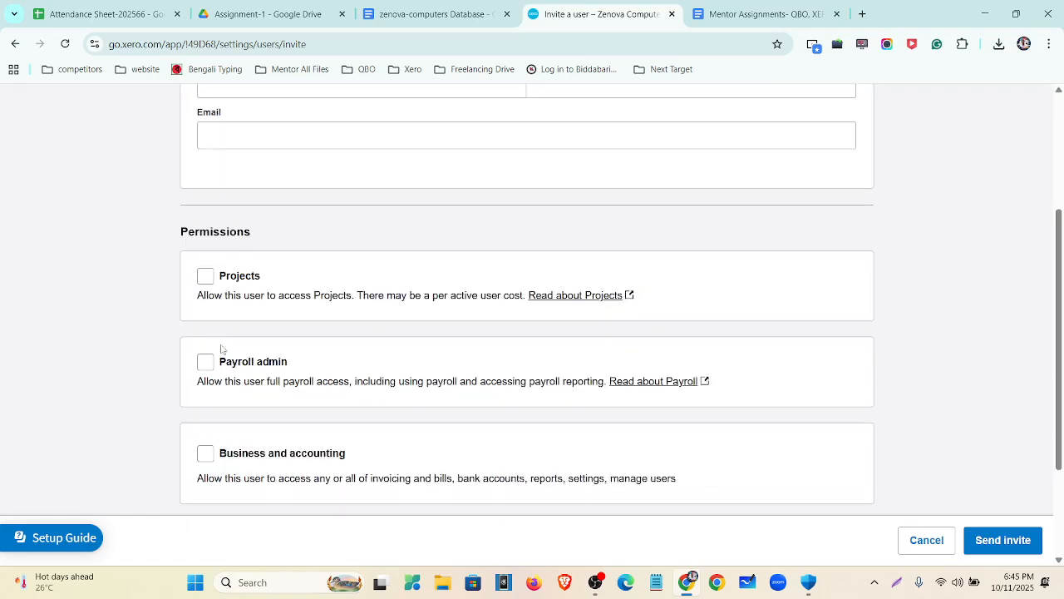
pyautogui.click(205, 278)
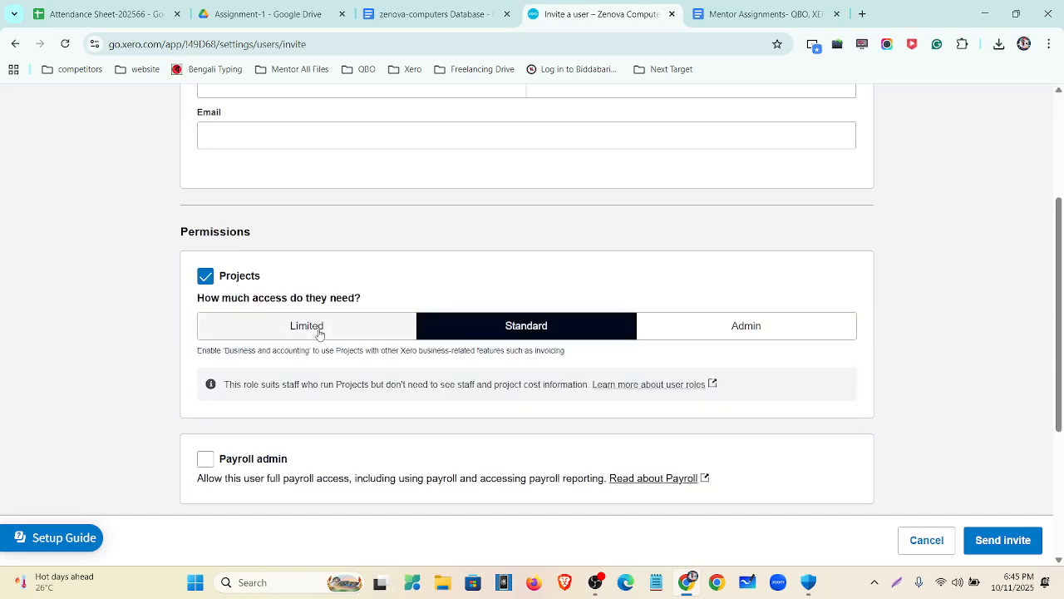
pyautogui.click(682, 325)
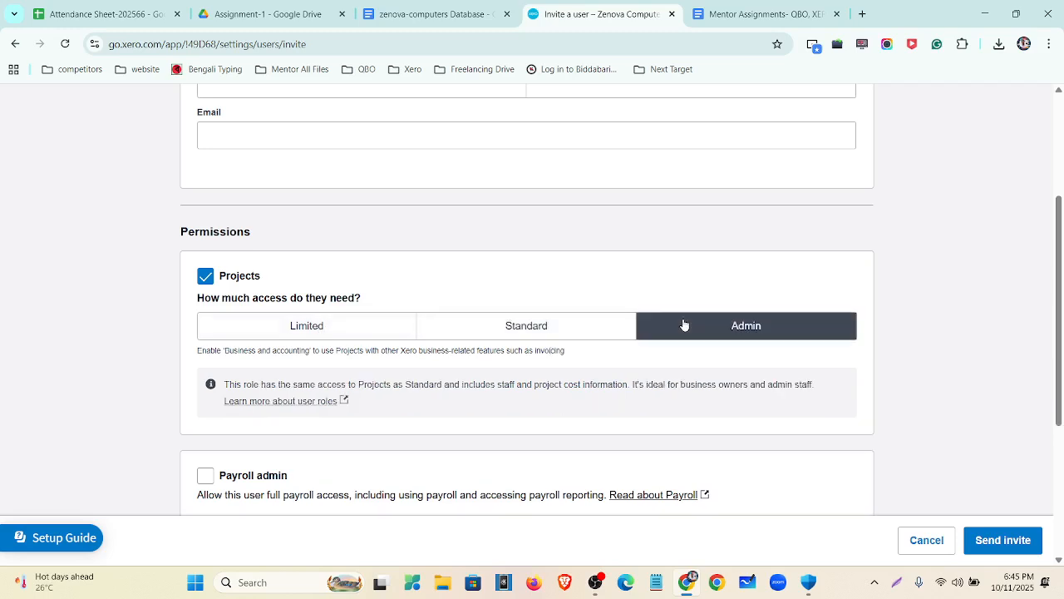
pyautogui.click(205, 277)
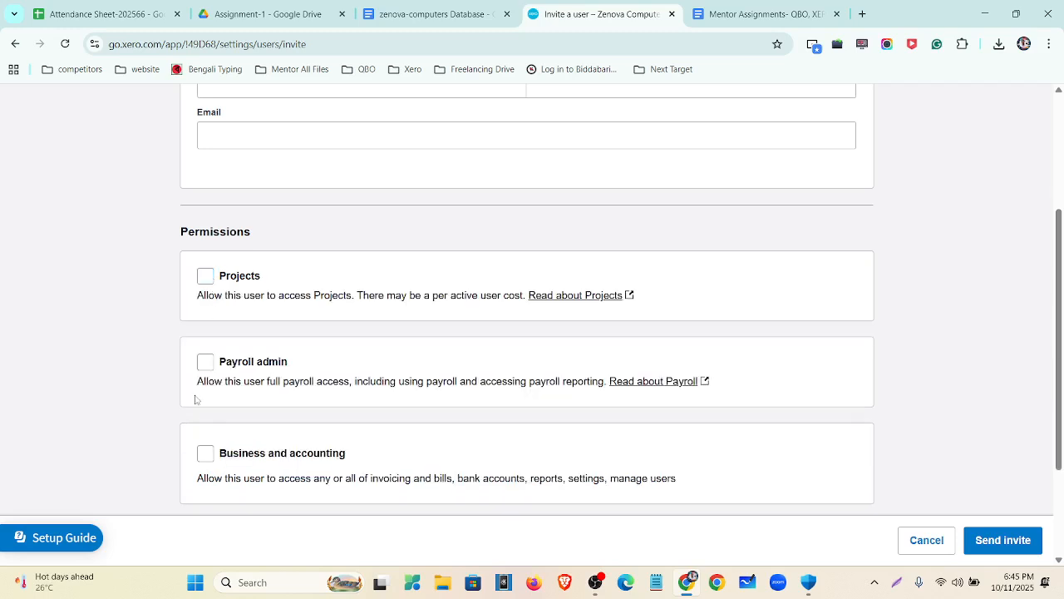
pyautogui.click(203, 371)
pyautogui.click(202, 371)
# Step: Enable Business and accounting for the invited user and compare the Advisor, Invoice only and Standard access levels
pyautogui.click(205, 453)
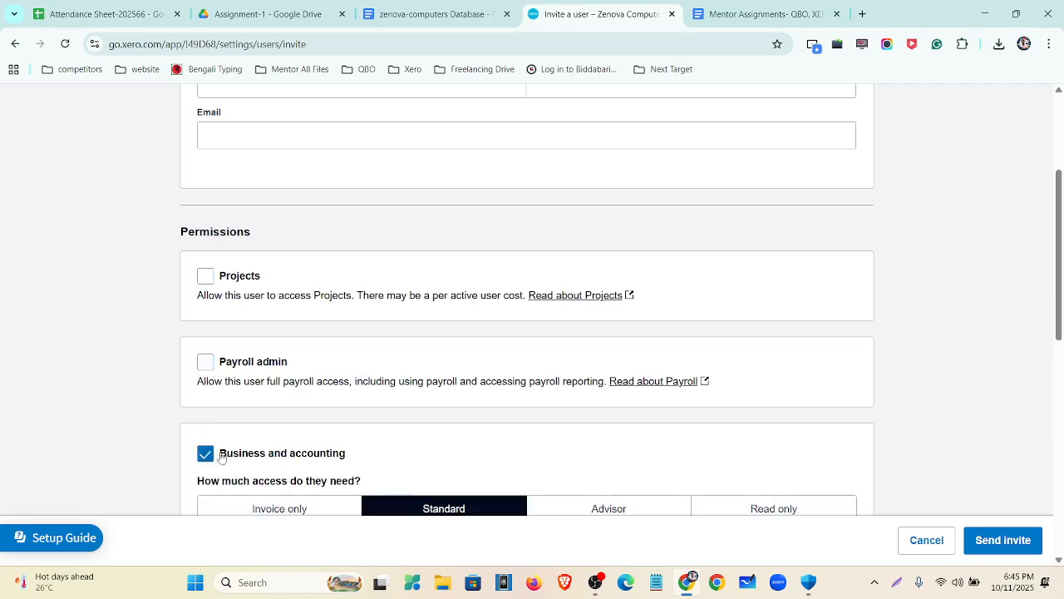
pyautogui.scroll(-3, 268, 424)
pyautogui.scroll(-1, 318, 305)
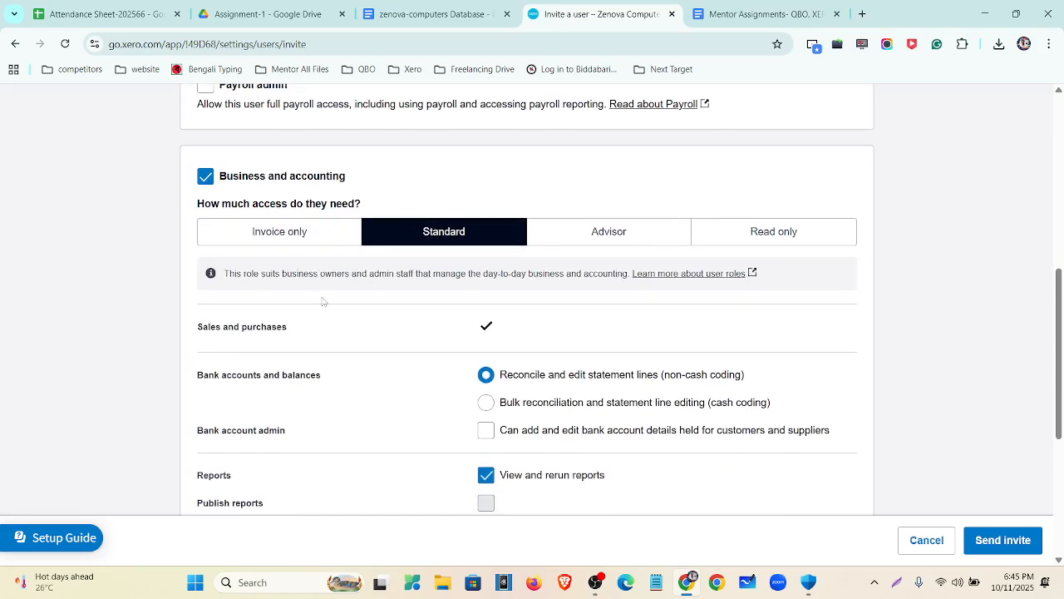
pyautogui.click(638, 239)
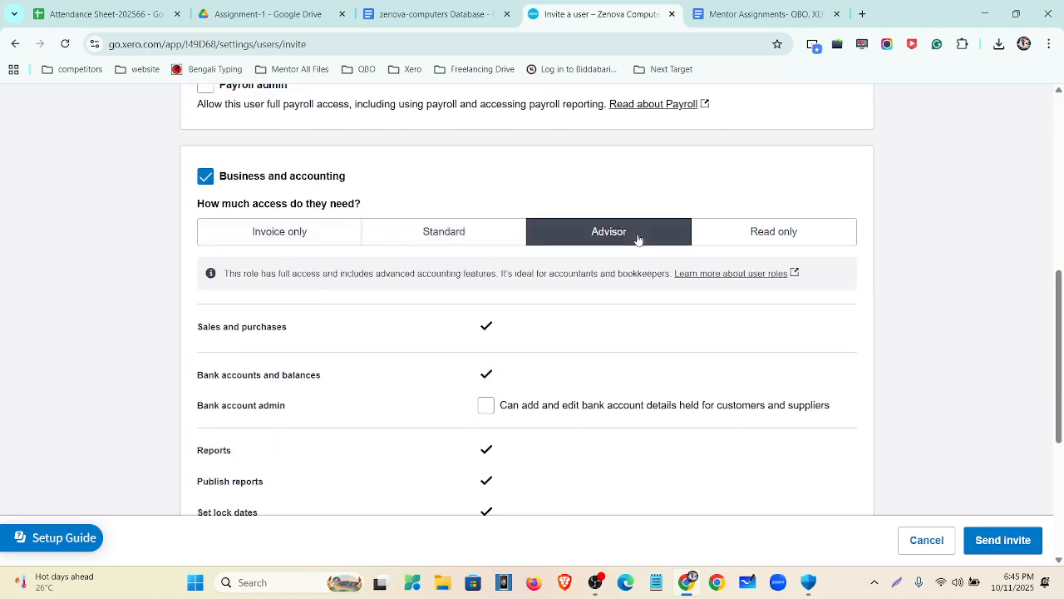
pyautogui.click(335, 232)
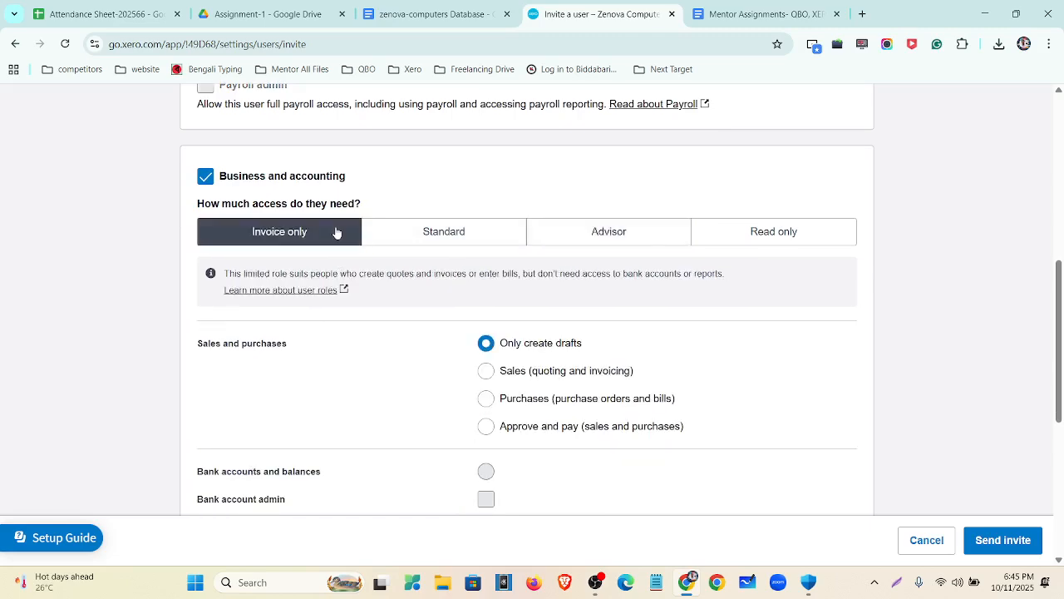
pyautogui.click(419, 241)
pyautogui.scroll(-3, 484, 349)
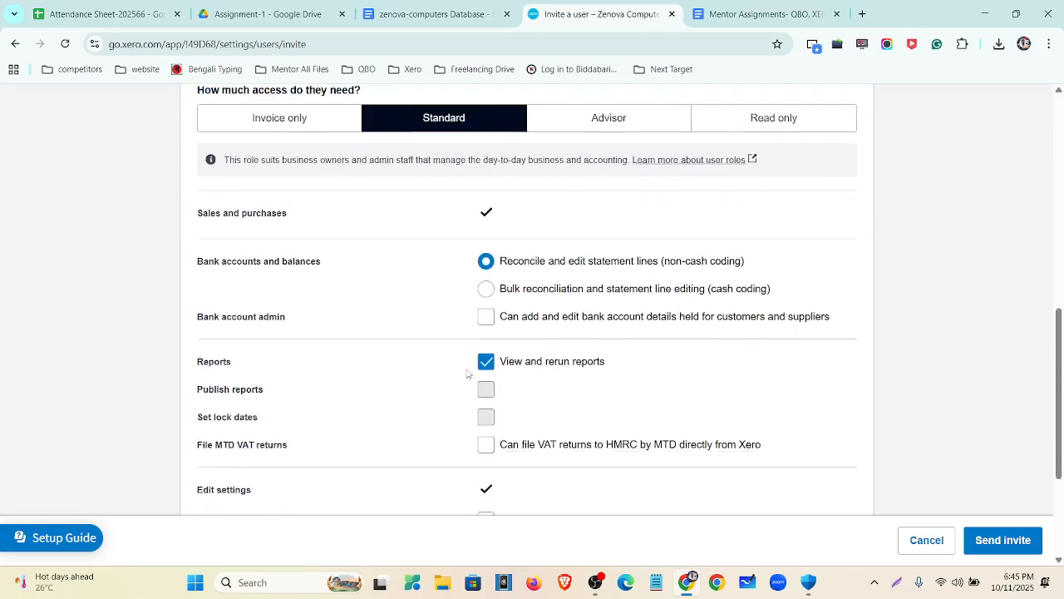
pyautogui.scroll(4, 484, 344)
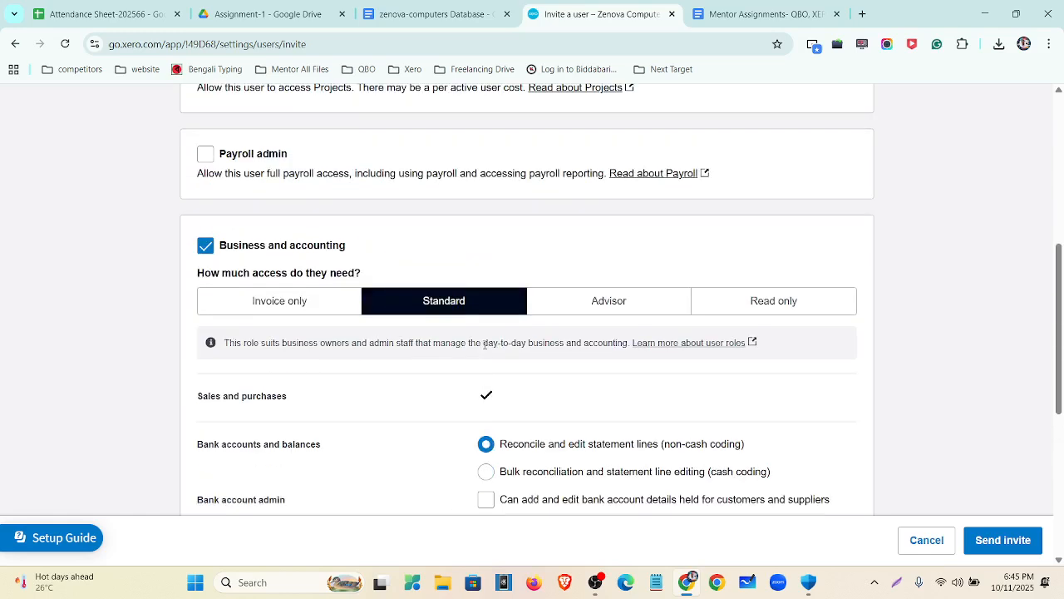
# Step: Give the invitee Advisor access with bank account admin, MTD VAT filing and user management, and return to the users list without sending the invite
pyautogui.click(598, 301)
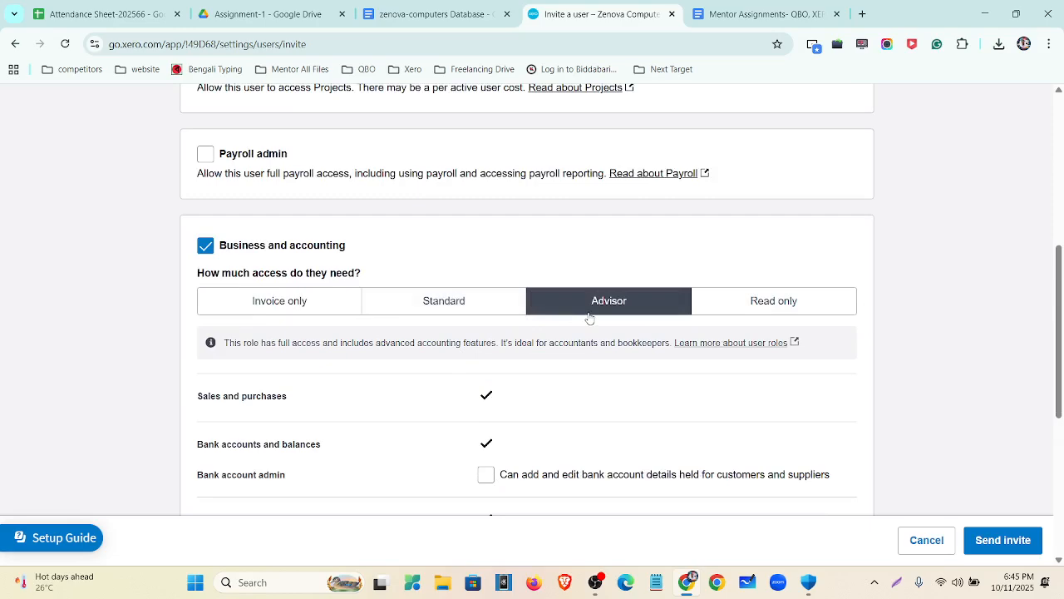
pyautogui.scroll(-3, 574, 325)
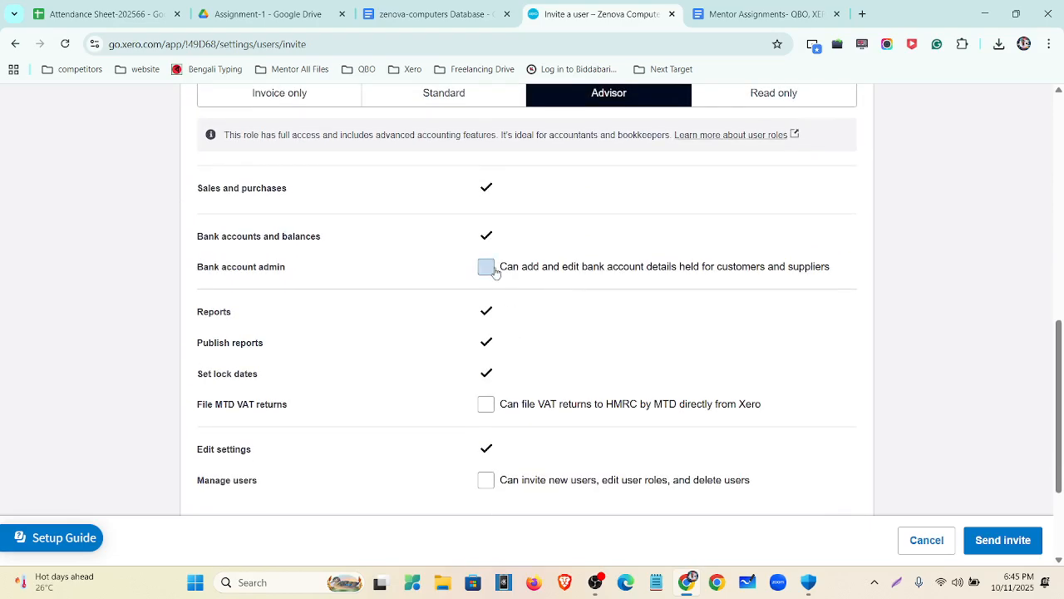
pyautogui.click(485, 267)
pyautogui.click(485, 405)
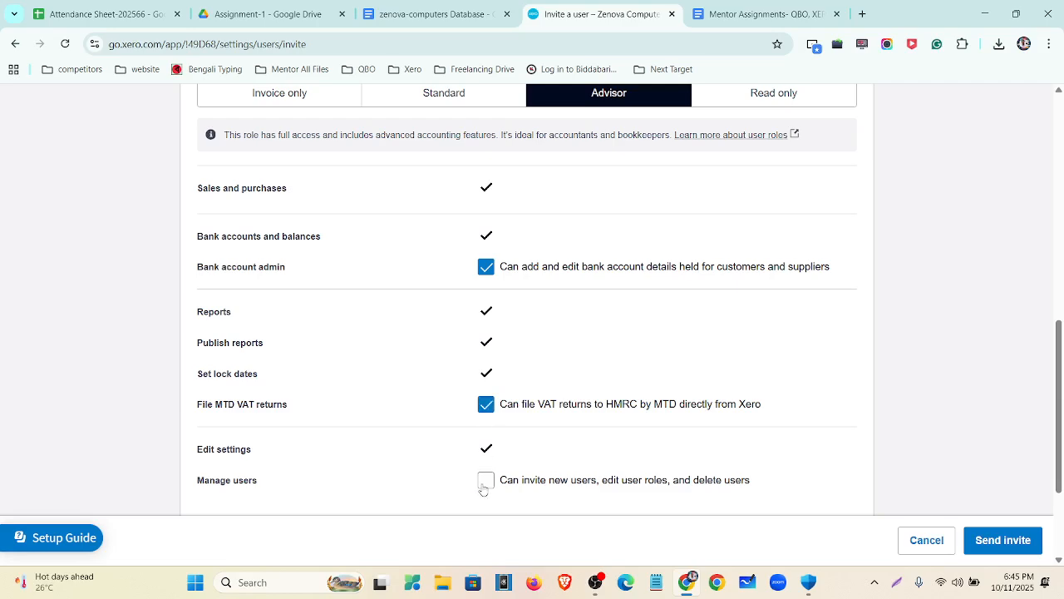
pyautogui.click(486, 480)
pyautogui.scroll(-2, 488, 444)
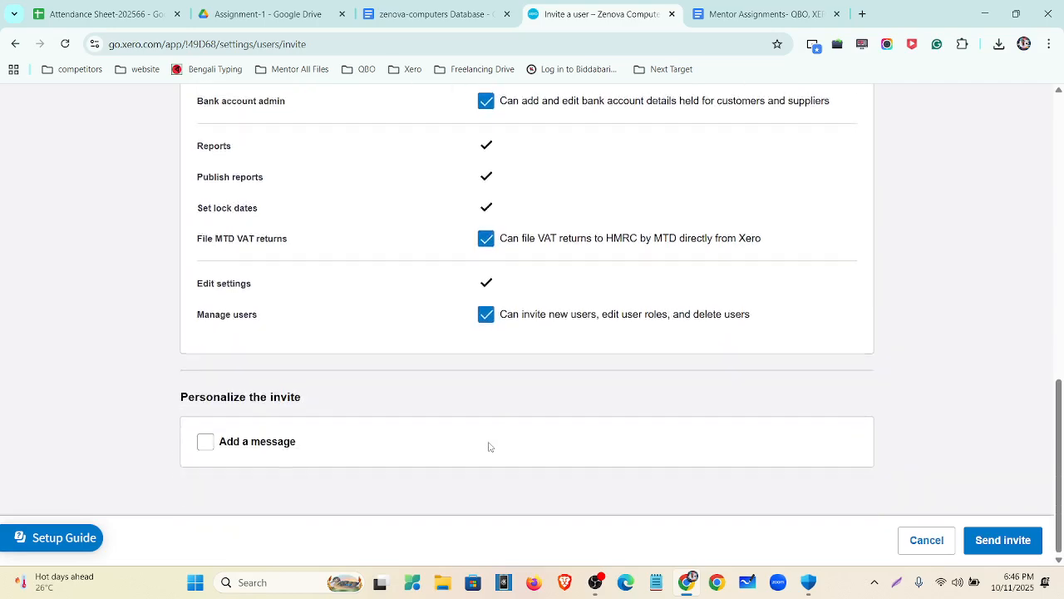
pyautogui.scroll(3, 489, 446)
pyautogui.scroll(1, 489, 447)
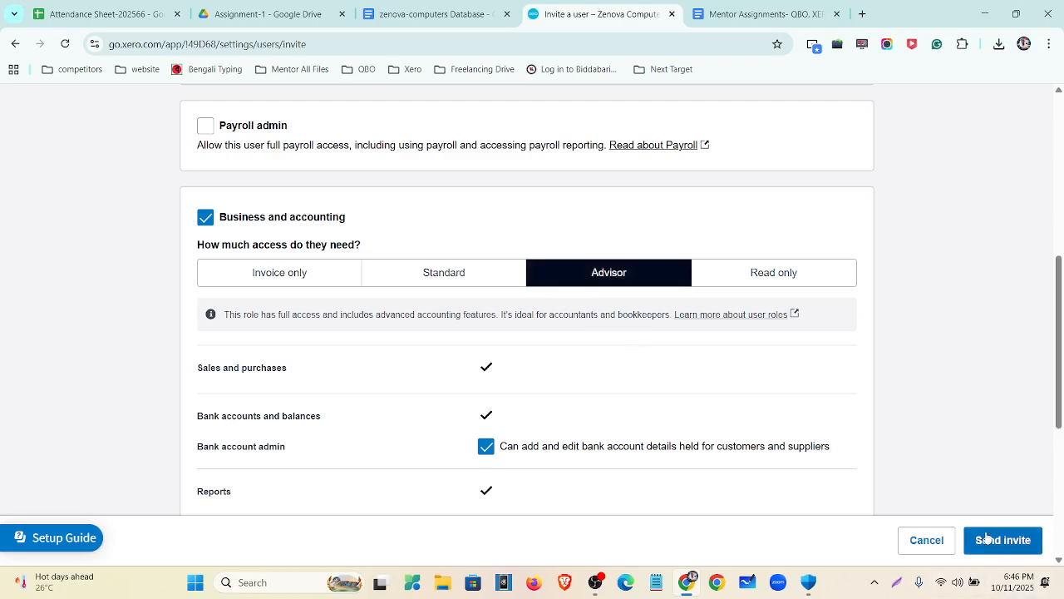
pyautogui.scroll(1, 547, 386)
pyautogui.scroll(5, 547, 386)
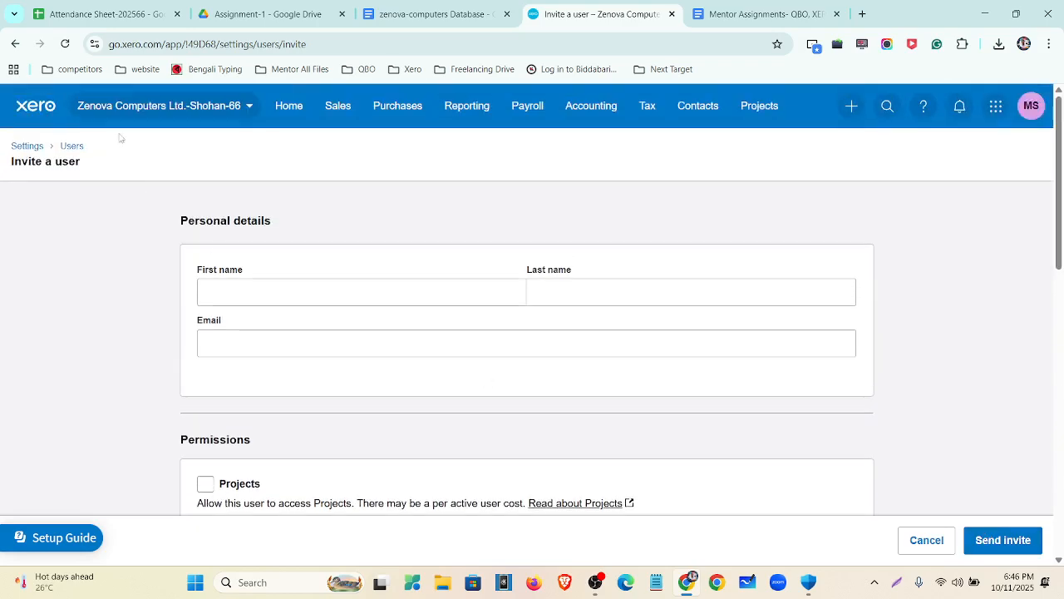
pyautogui.click(73, 147)
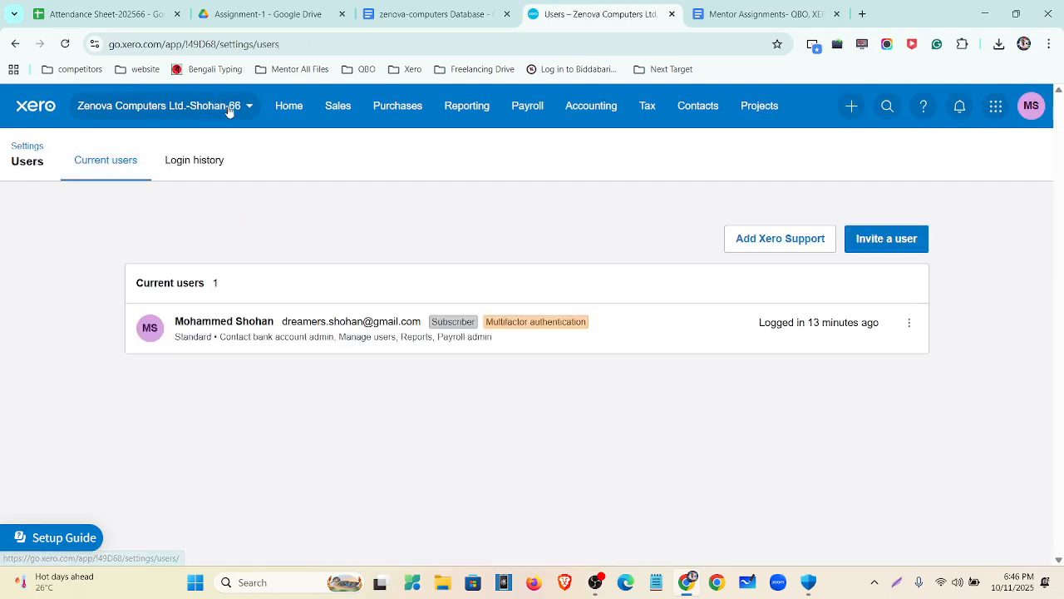
pyautogui.click(235, 108)
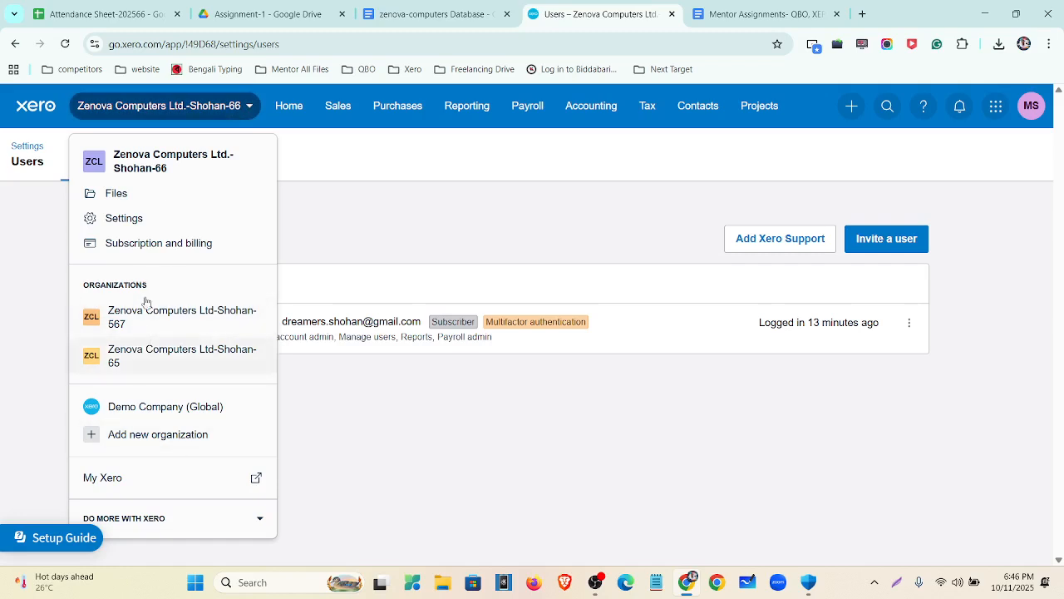
pyautogui.click(632, 447)
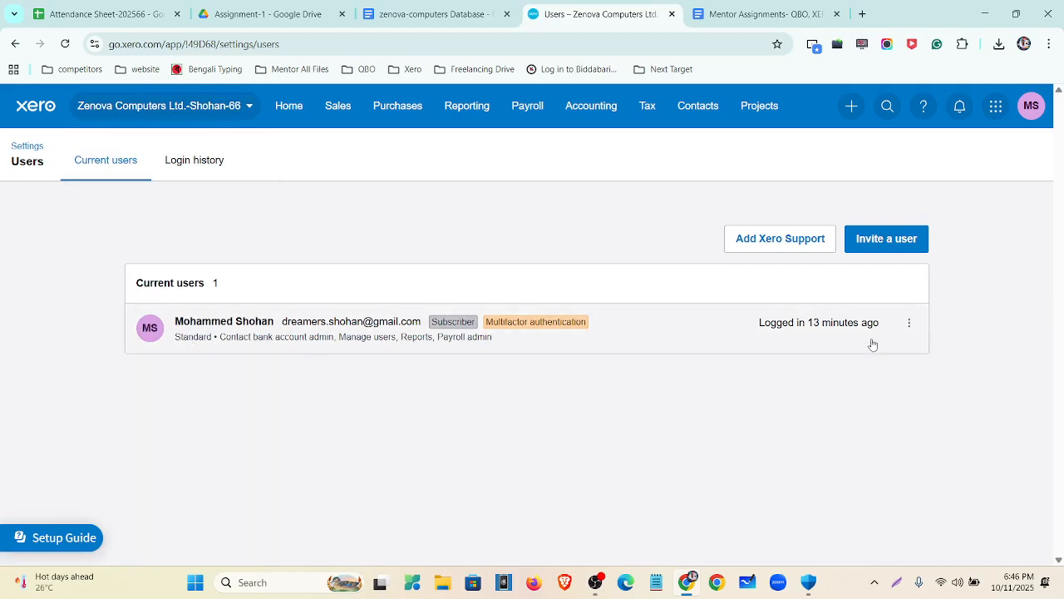
# Step: Change the current user's access from Standard to Advisor, allow filing MTD VAT returns to HMRC, and update the permissions
pyautogui.click(910, 324)
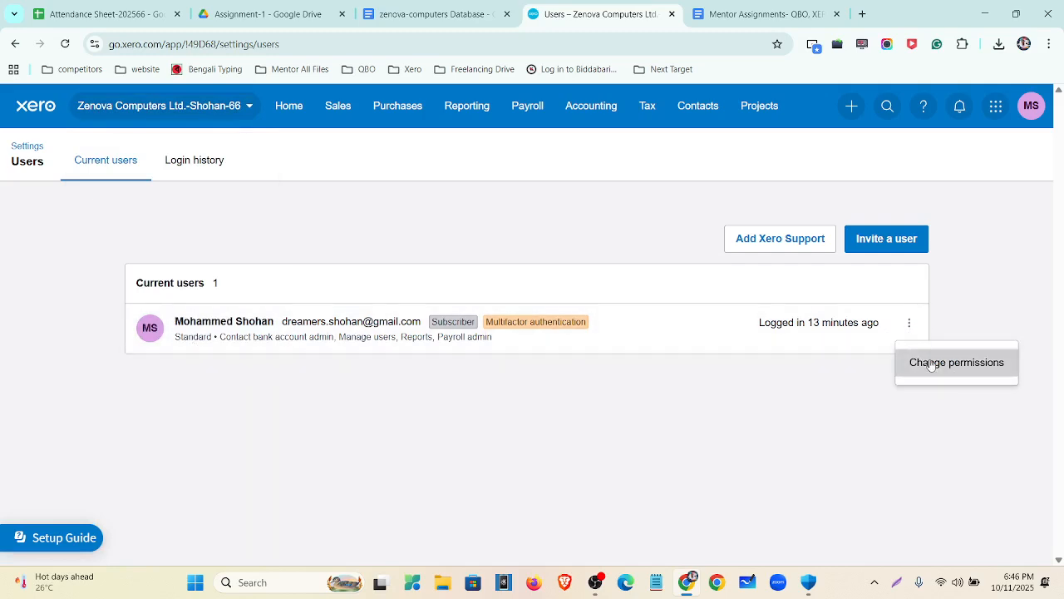
pyautogui.click(929, 363)
pyautogui.scroll(-3, 366, 301)
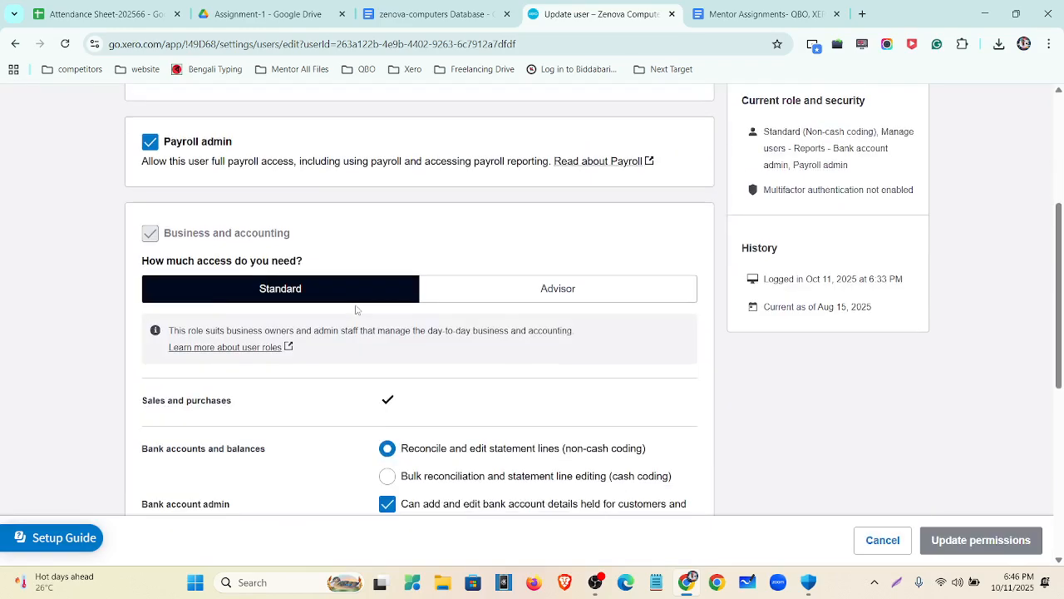
pyautogui.scroll(-2, 347, 302)
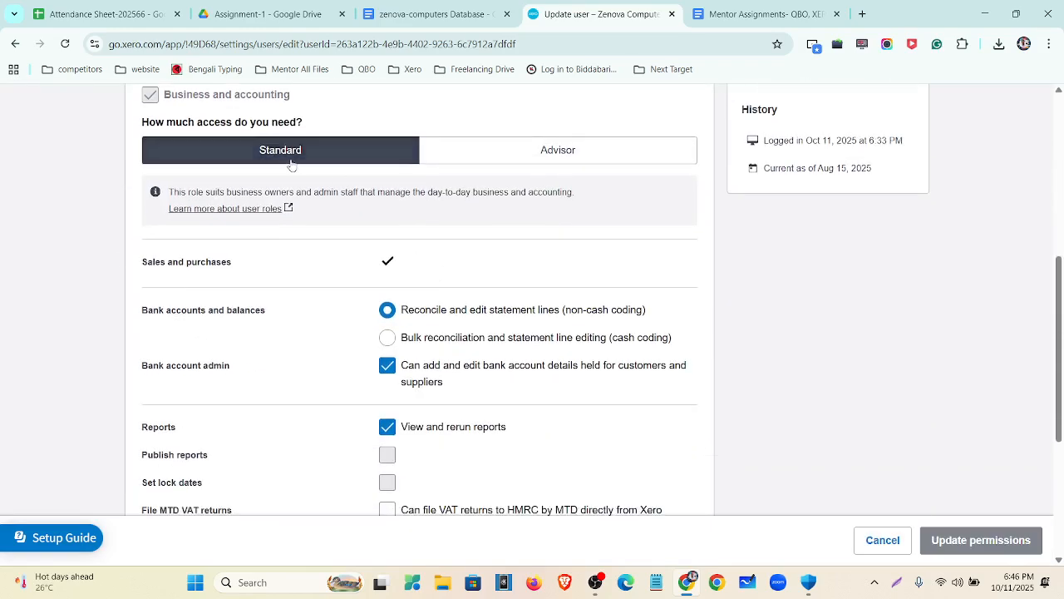
pyautogui.click(580, 162)
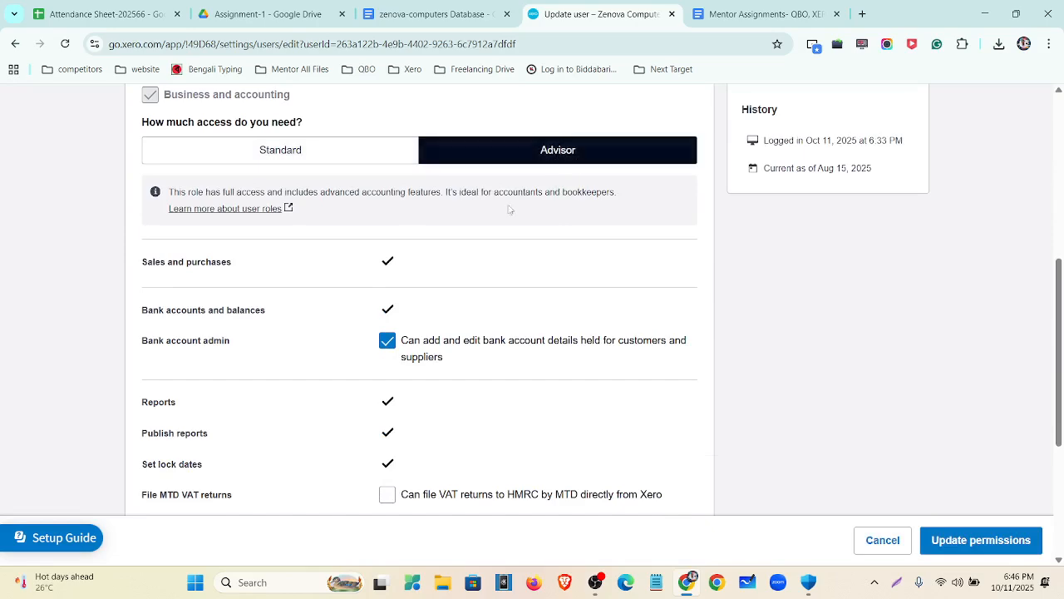
pyautogui.scroll(-1, 507, 212)
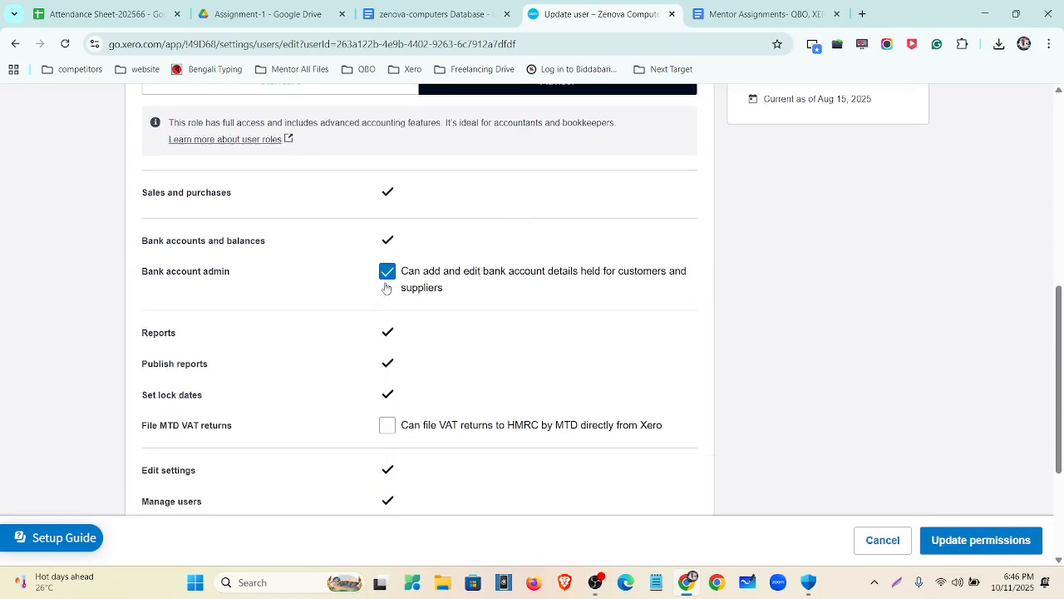
pyautogui.scroll(-1, 381, 282)
pyautogui.click(389, 357)
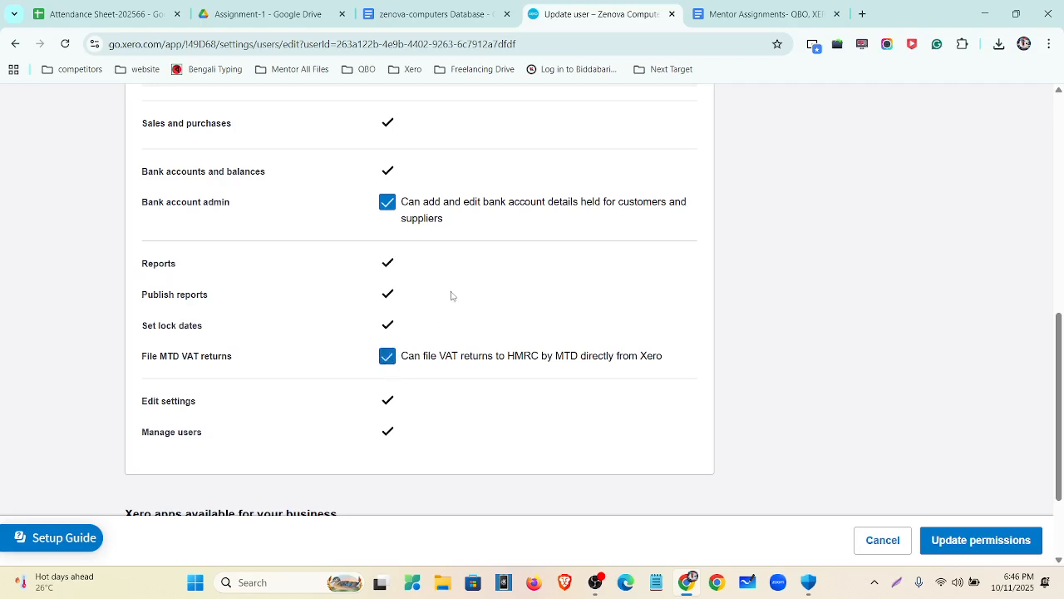
pyautogui.scroll(-2, 445, 266)
pyautogui.scroll(10, 411, 311)
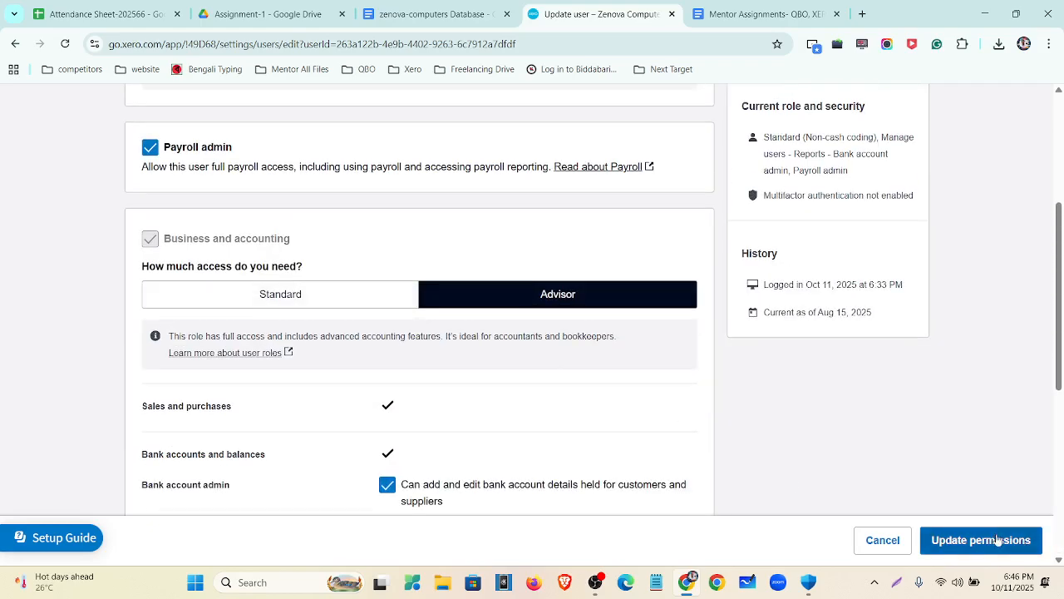
pyautogui.click(994, 541)
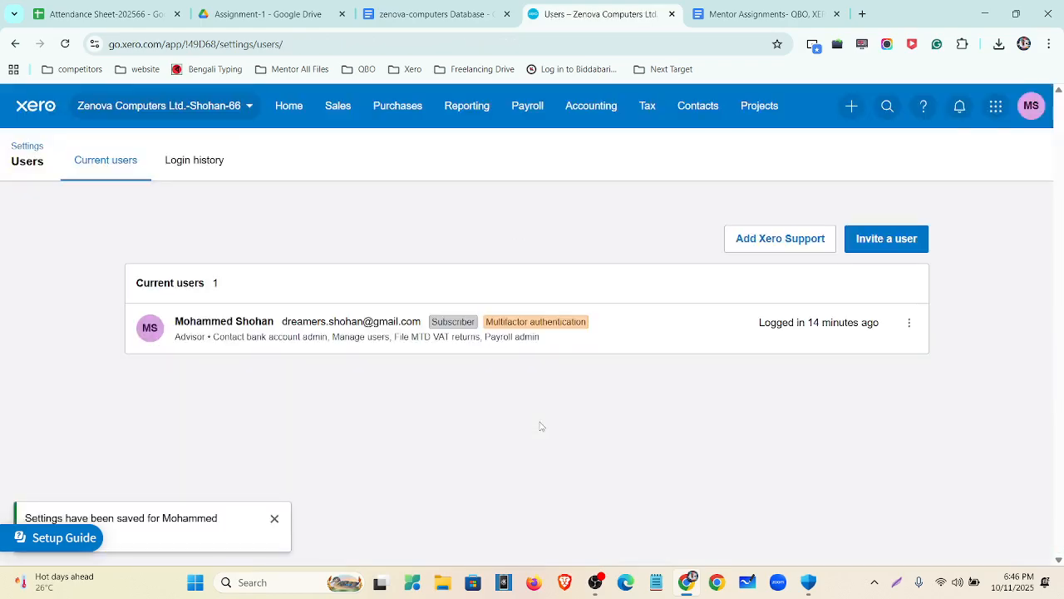
# Step: Reload the users page and check the create-new options and the Accounting tools available with the Advisor role
pyautogui.click(850, 111)
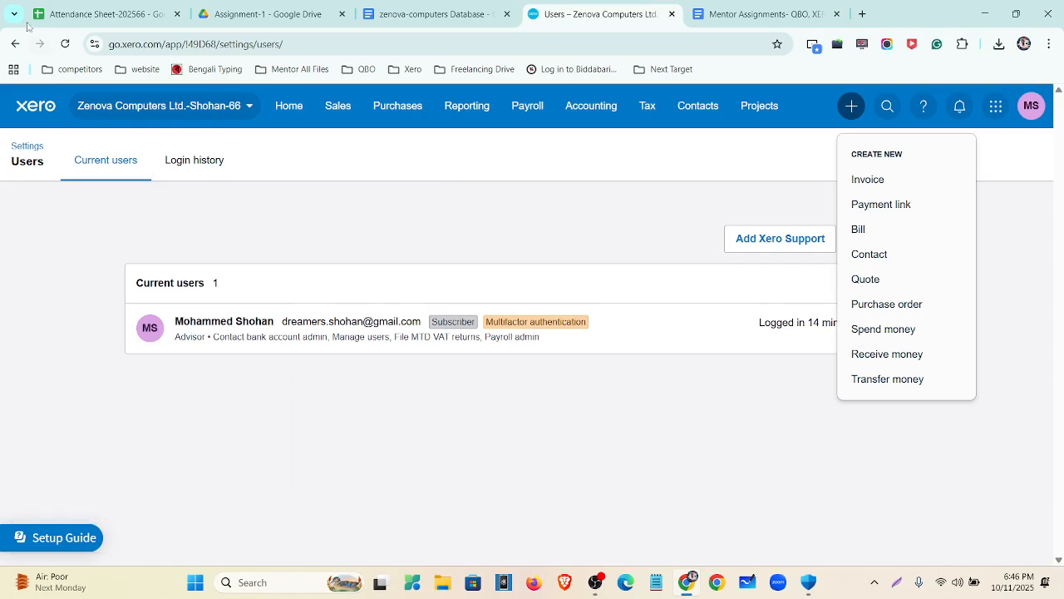
pyautogui.click(68, 45)
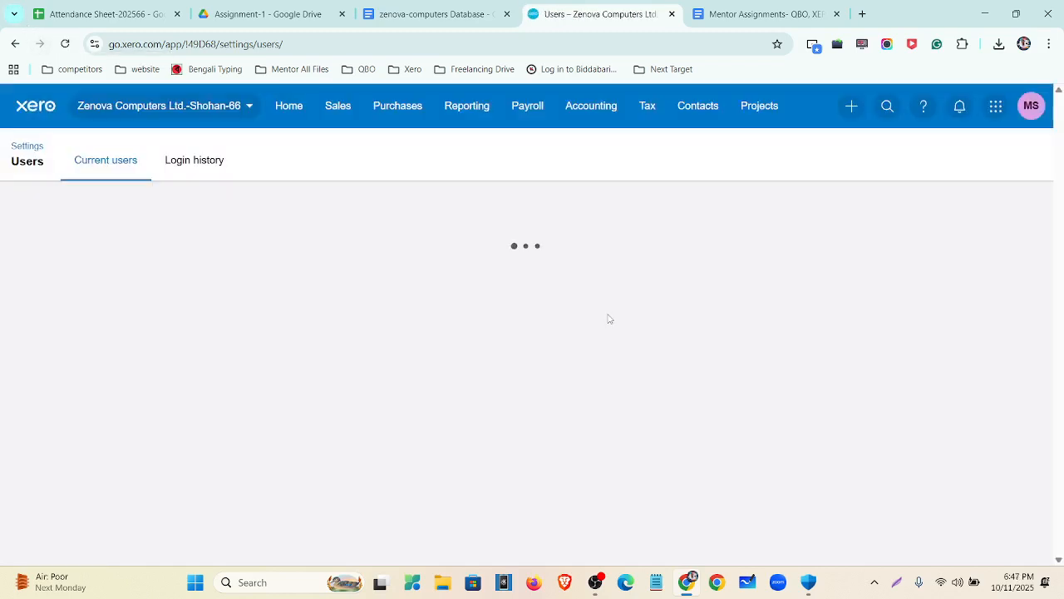
pyautogui.click(850, 108)
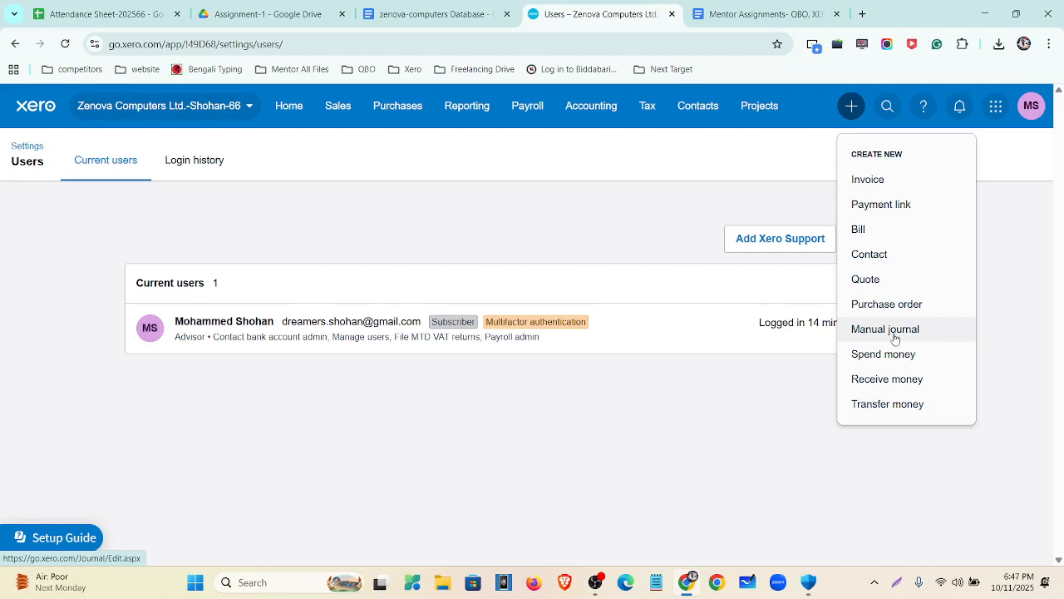
pyautogui.click(591, 108)
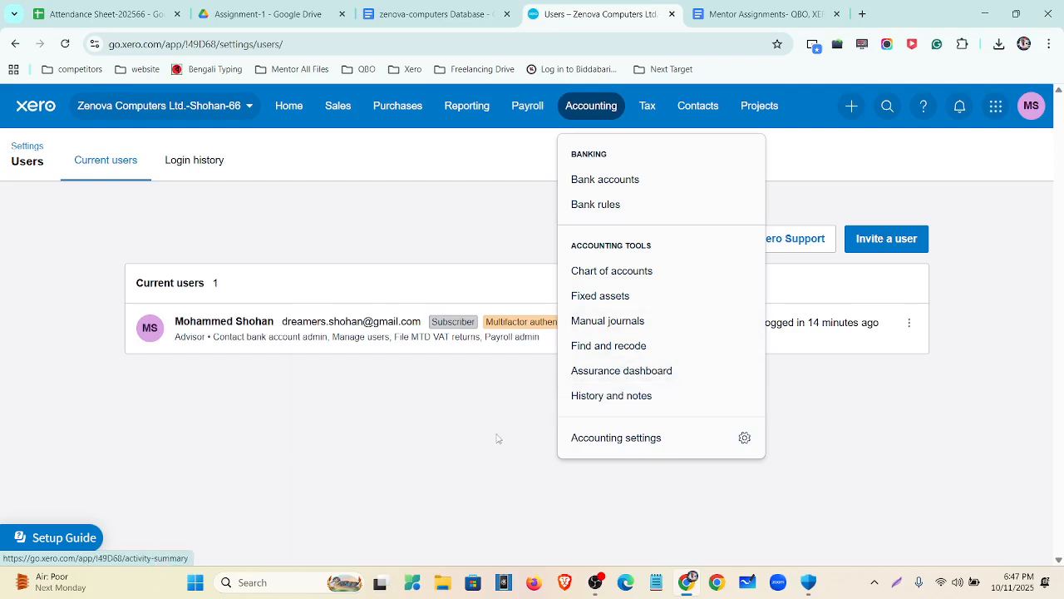
# Step: Return to the organisation's dashboard and check the Xero-Assignment-01 task list in the Mentor Assignments document
pyautogui.click(293, 113)
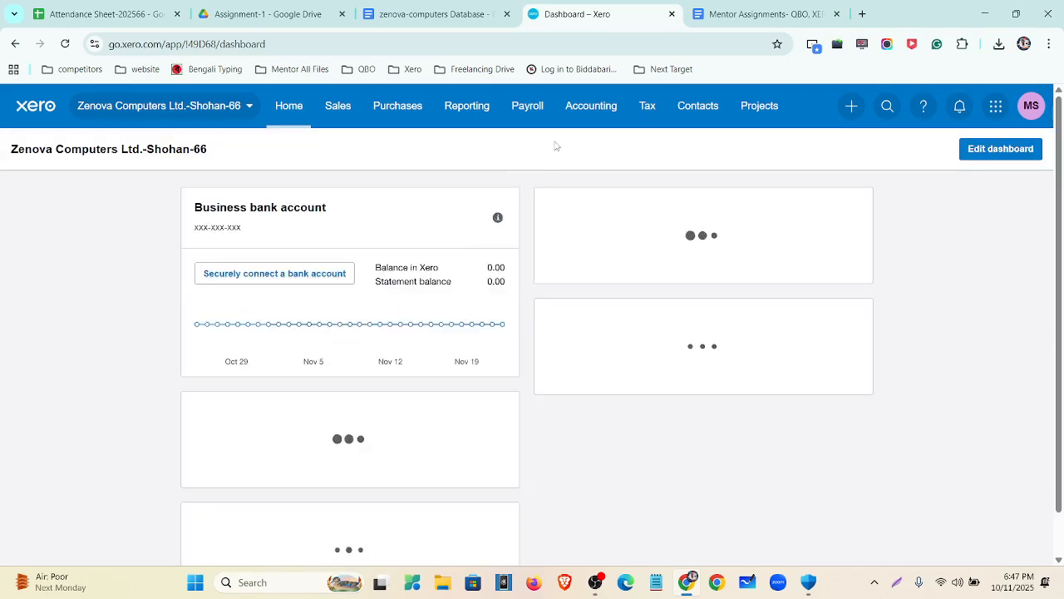
pyautogui.click(715, 14)
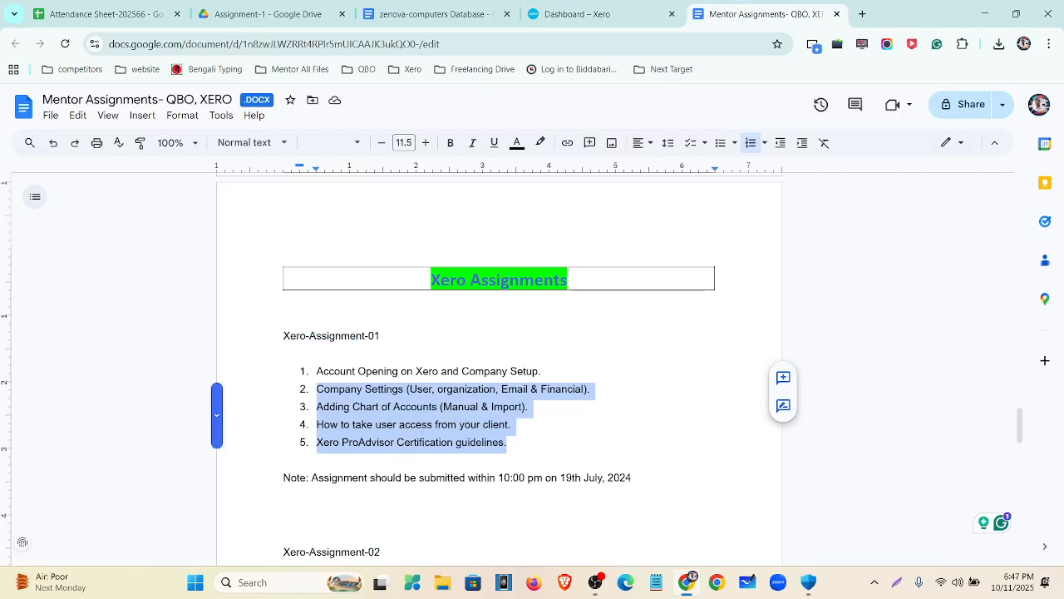
pyautogui.click(587, 15)
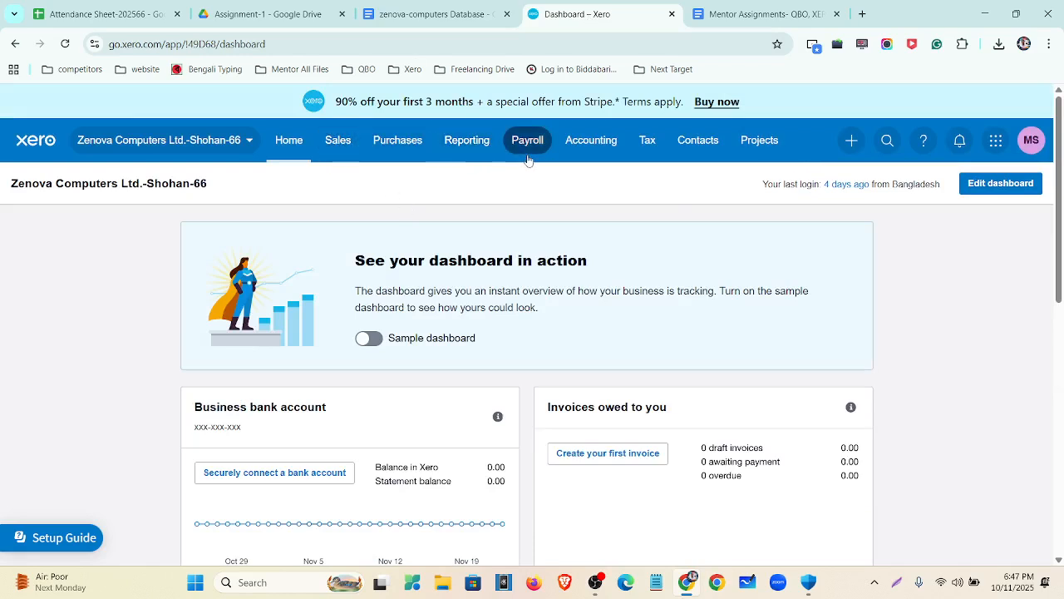
# Step: Open the chart of accounts and dismiss its help banner and the default chart notice
pyautogui.click(579, 149)
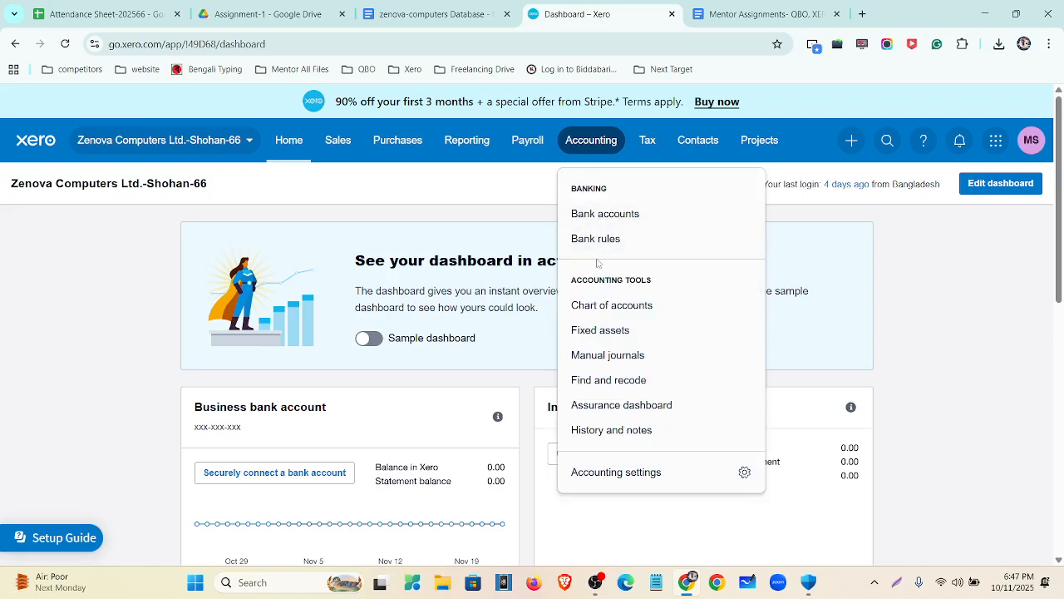
pyautogui.click(611, 306)
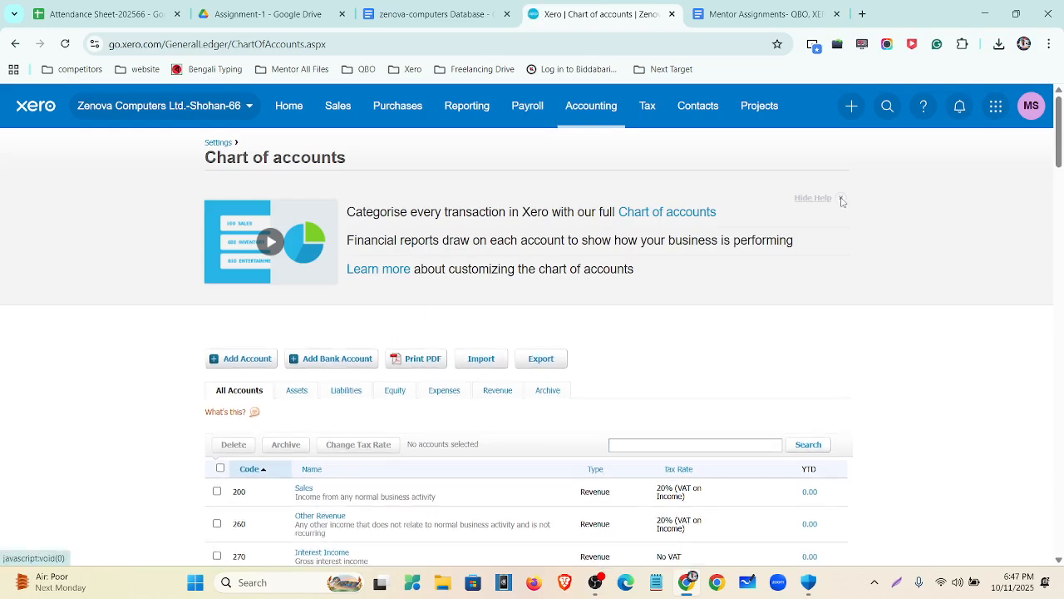
pyautogui.click(807, 204)
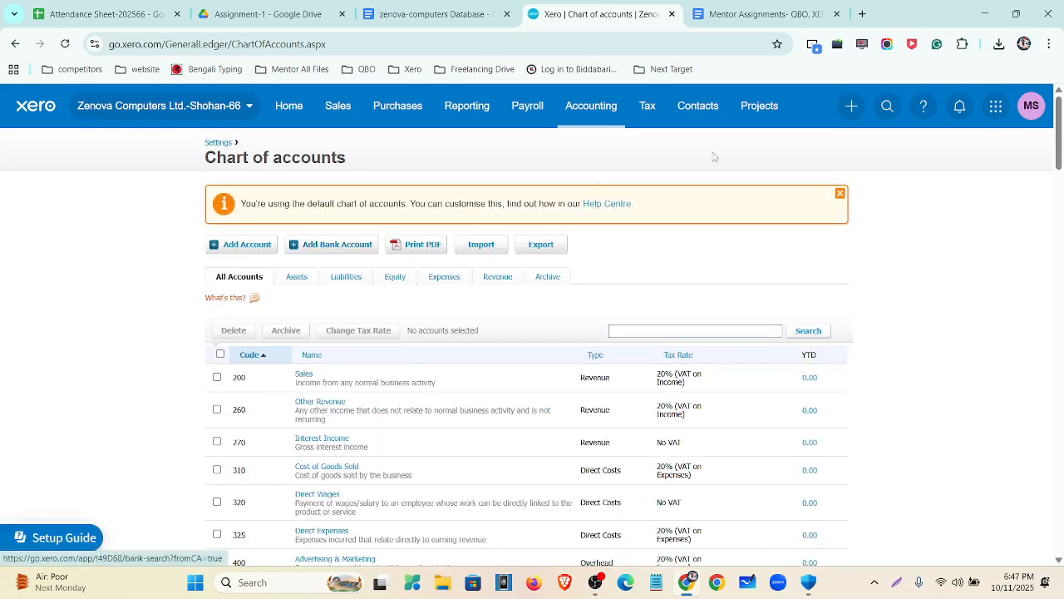
pyautogui.click(840, 193)
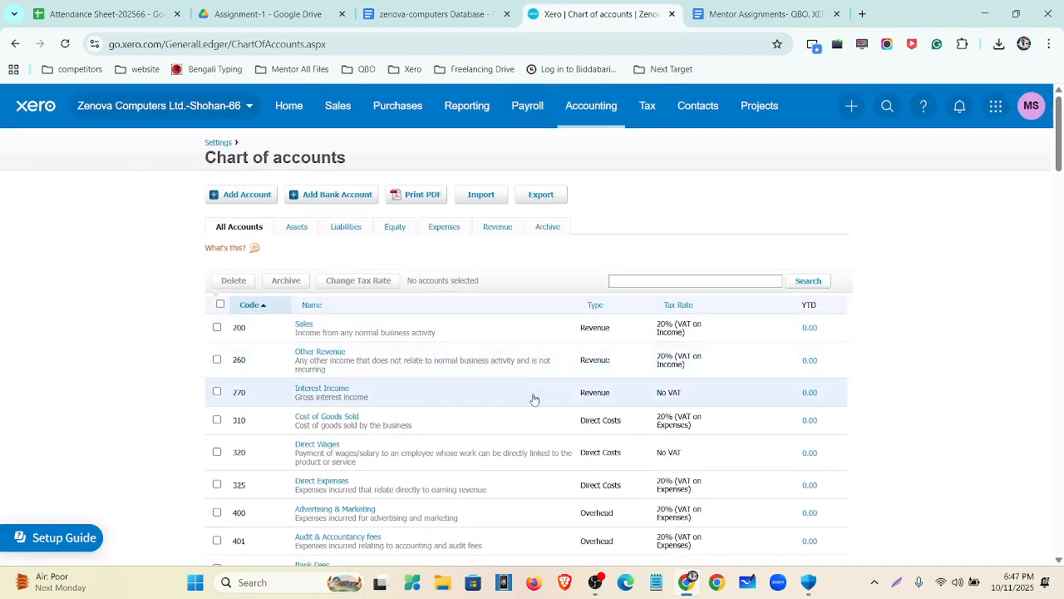
# Step: Enlarge the chart of accounts page to 110% and close the Windows Security window
pyautogui.hotkey('ctrl', '+')
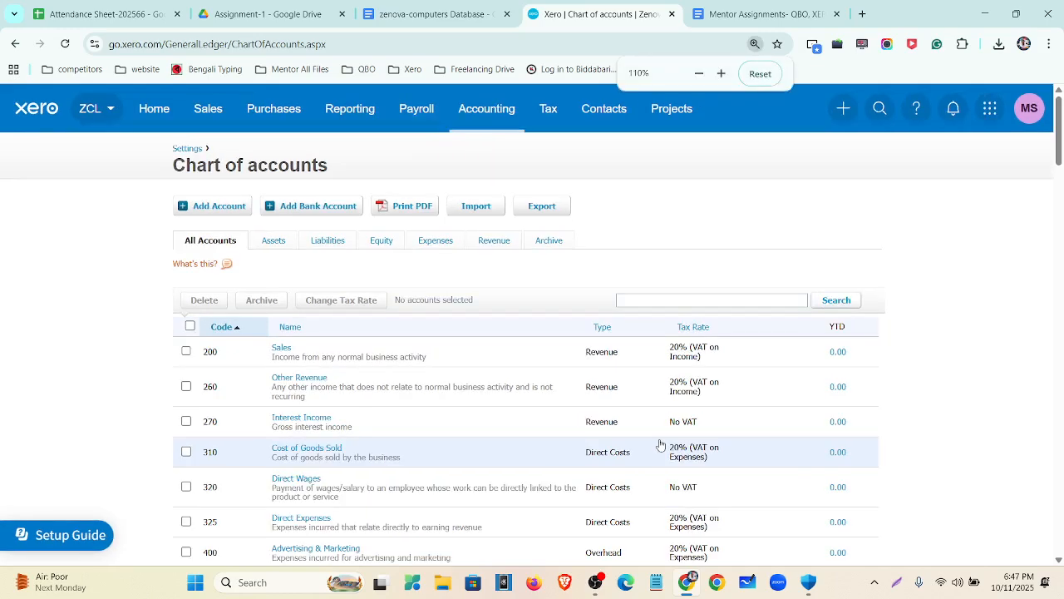
pyautogui.click(806, 583)
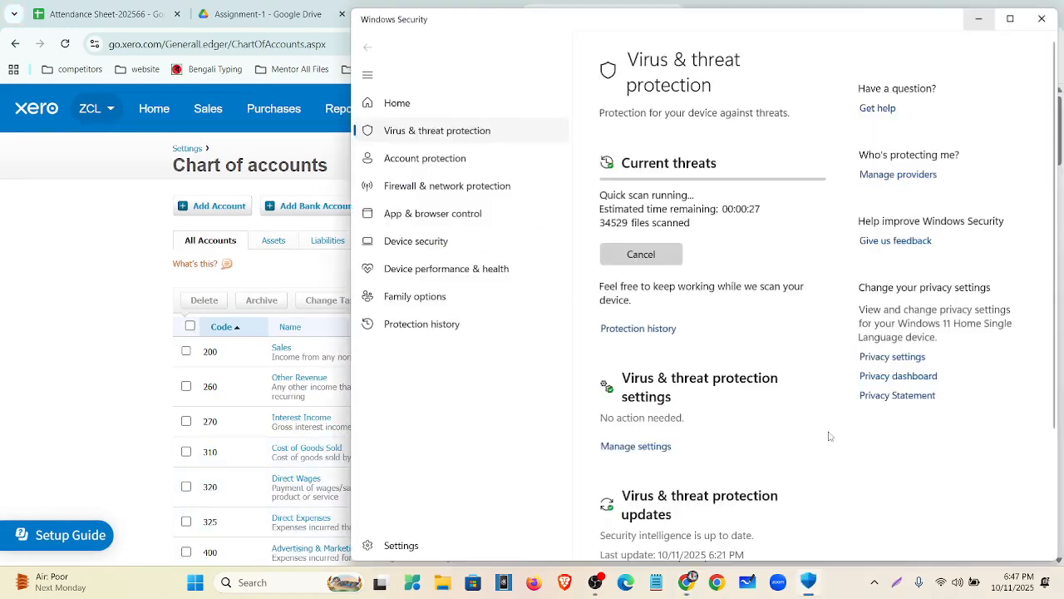
pyautogui.click(1048, 11)
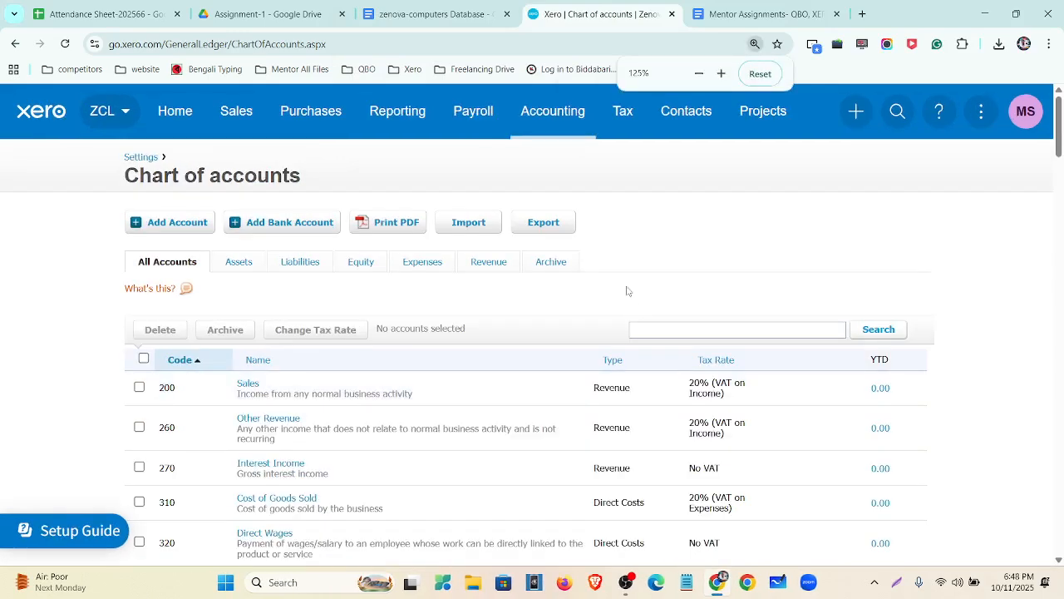
pyautogui.hotkey('ctrl', '-')
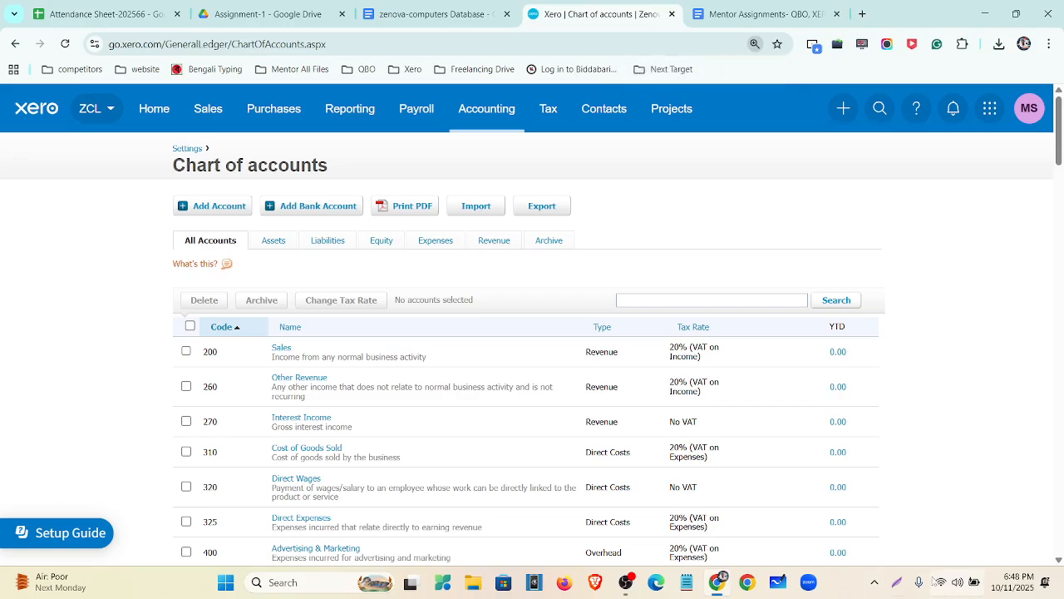
# Step: Capture the screen for annotation and outline the account category row and each category from Assets to Archive with red rectangles
pyautogui.click(898, 584)
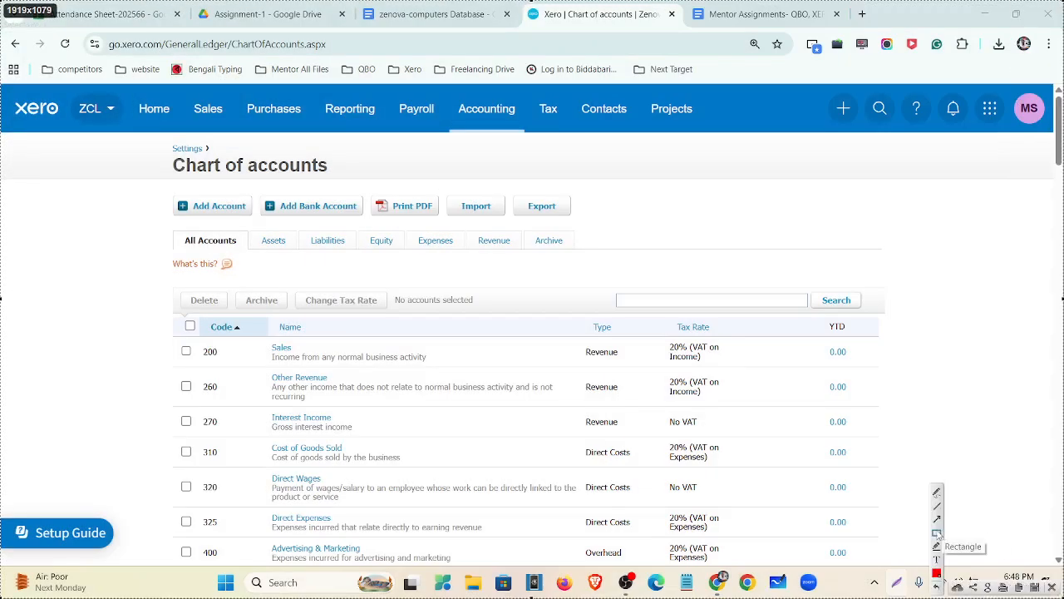
pyautogui.click(937, 533)
pyautogui.moveTo(153, 223)
pyautogui.mouseDown()
pyautogui.moveTo(344, 253)
pyautogui.moveTo(594, 267)
pyautogui.mouseUp()
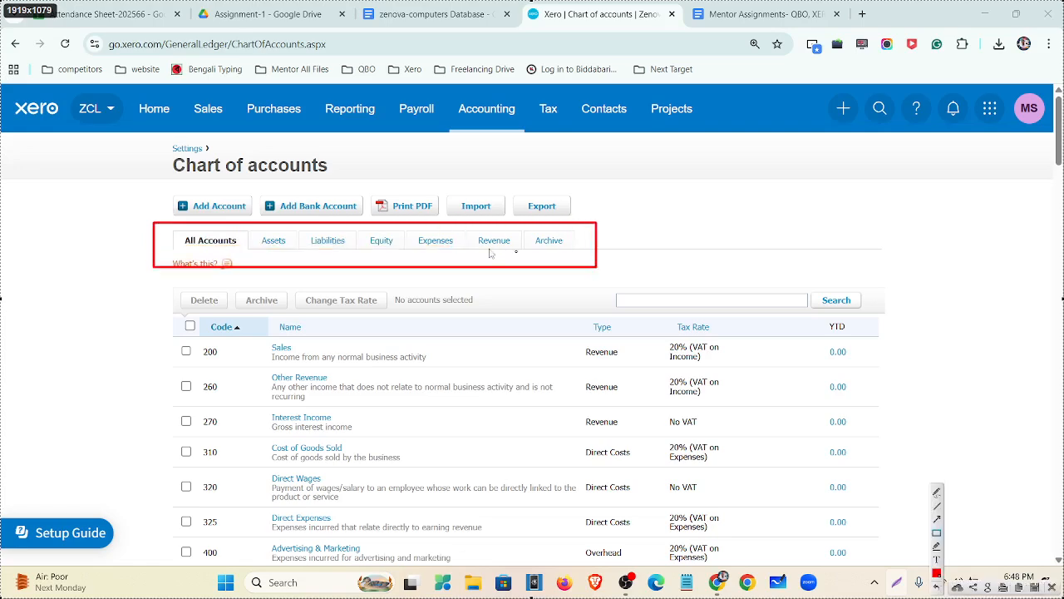
pyautogui.moveTo(255, 230)
pyautogui.mouseDown()
pyautogui.moveTo(288, 250)
pyautogui.moveTo(512, 253)
pyautogui.mouseUp()
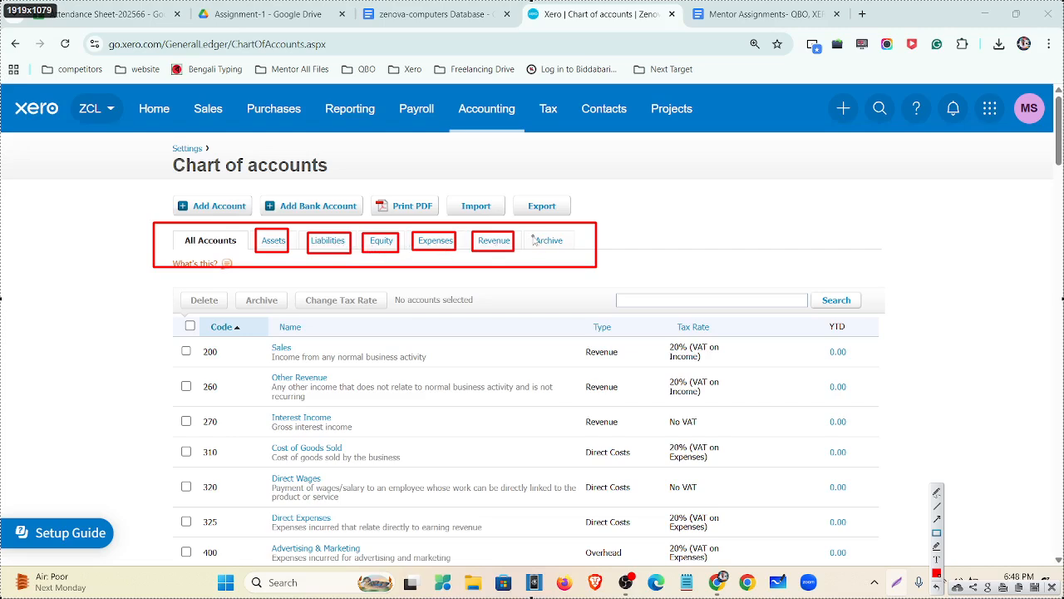
pyautogui.moveTo(531, 234); pyautogui.dragTo(568, 253)
# Step: Outline the row of account commands in red, boxing Add Account, Add Bank Account, Print PDF, Import and Export individually
pyautogui.moveTo(96, 174)
pyautogui.mouseDown()
pyautogui.moveTo(313, 221)
pyautogui.moveTo(730, 223)
pyautogui.mouseUp()
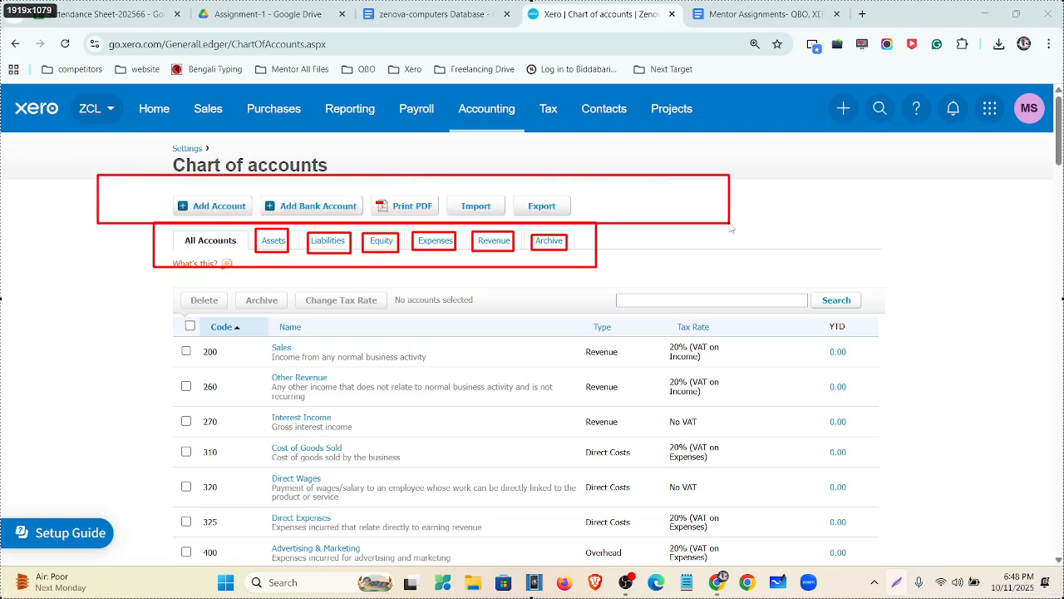
pyautogui.moveTo(169, 193)
pyautogui.mouseDown()
pyautogui.moveTo(249, 217)
pyautogui.moveTo(366, 220)
pyautogui.mouseUp()
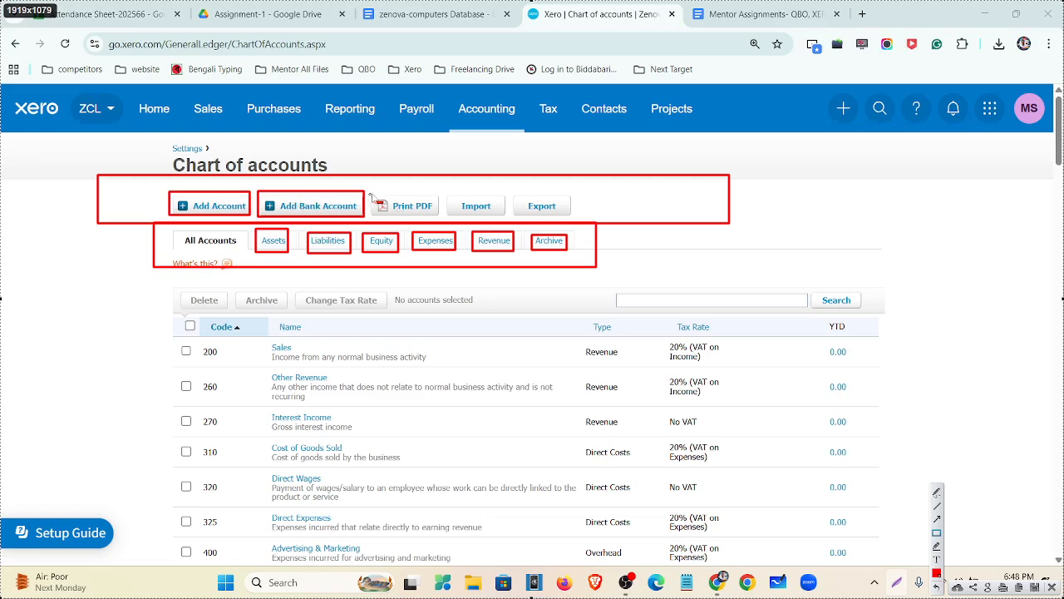
pyautogui.moveTo(375, 195)
pyautogui.mouseDown()
pyautogui.moveTo(401, 214)
pyautogui.moveTo(502, 217)
pyautogui.mouseUp()
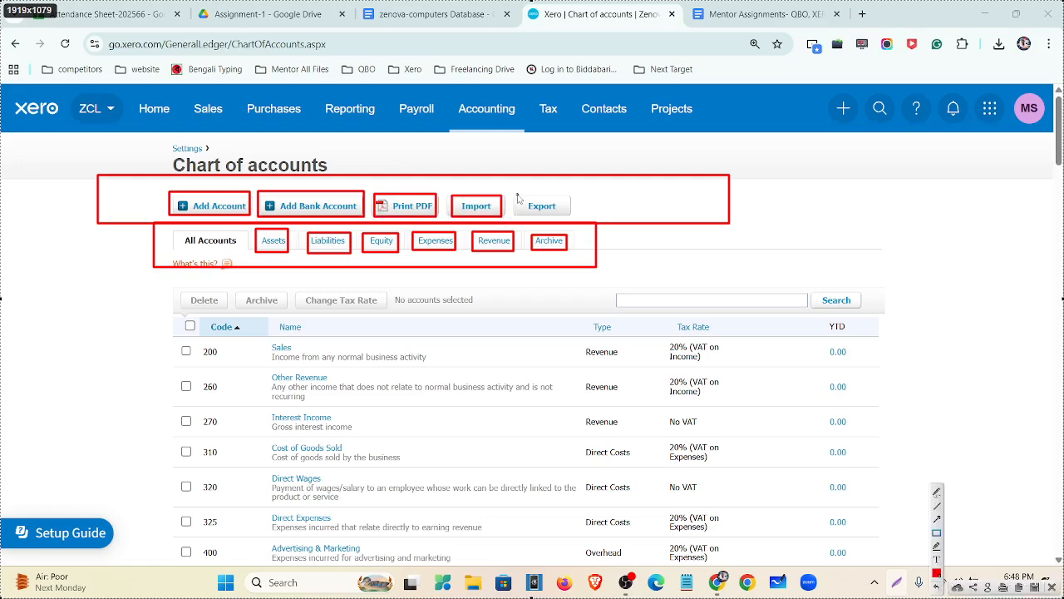
pyautogui.moveTo(517, 196); pyautogui.dragTo(569, 219)
# Step: Outline the accounts list in red, boxing the Code, Name, Type, Tax Rate and YTD columns and the Delete, Archive and Change Tax Rate commands
pyautogui.moveTo(129, 285)
pyautogui.mouseDown()
pyautogui.moveTo(839, 595)
pyautogui.moveTo(969, 580)
pyautogui.moveTo(963, 572)
pyautogui.mouseUp()
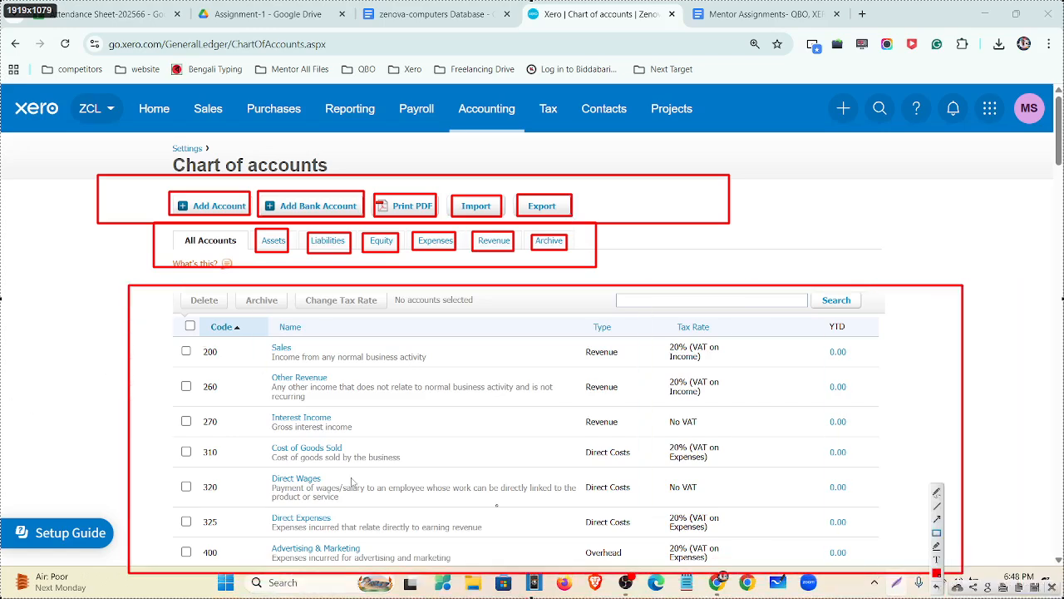
pyautogui.moveTo(200, 322)
pyautogui.mouseDown()
pyautogui.moveTo(268, 489)
pyautogui.moveTo(280, 586)
pyautogui.moveTo(257, 569)
pyautogui.mouseUp()
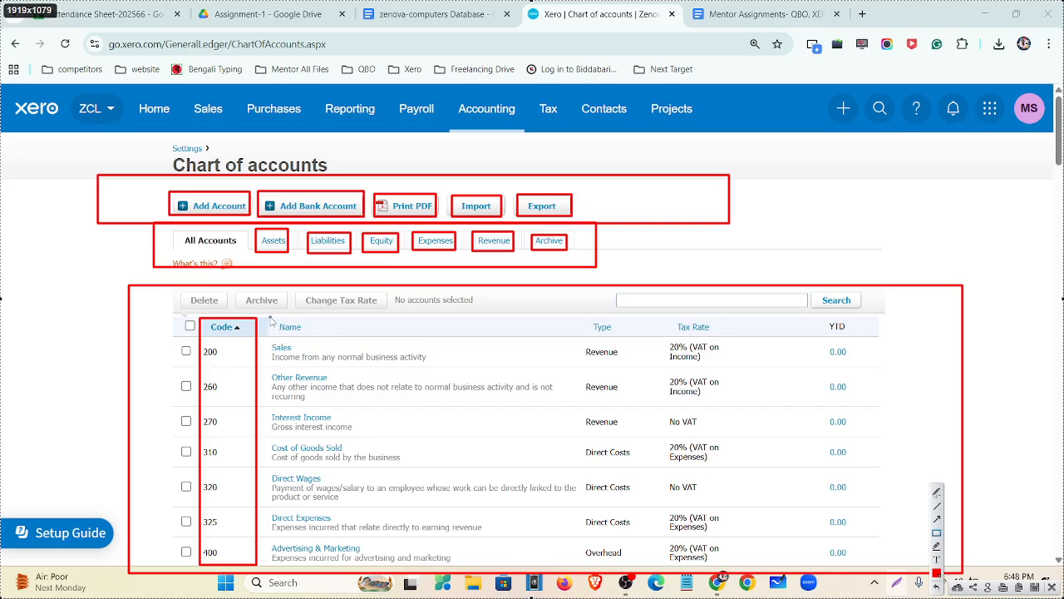
pyautogui.moveTo(270, 321)
pyautogui.mouseDown()
pyautogui.moveTo(546, 565)
pyautogui.moveTo(566, 563)
pyautogui.mouseUp()
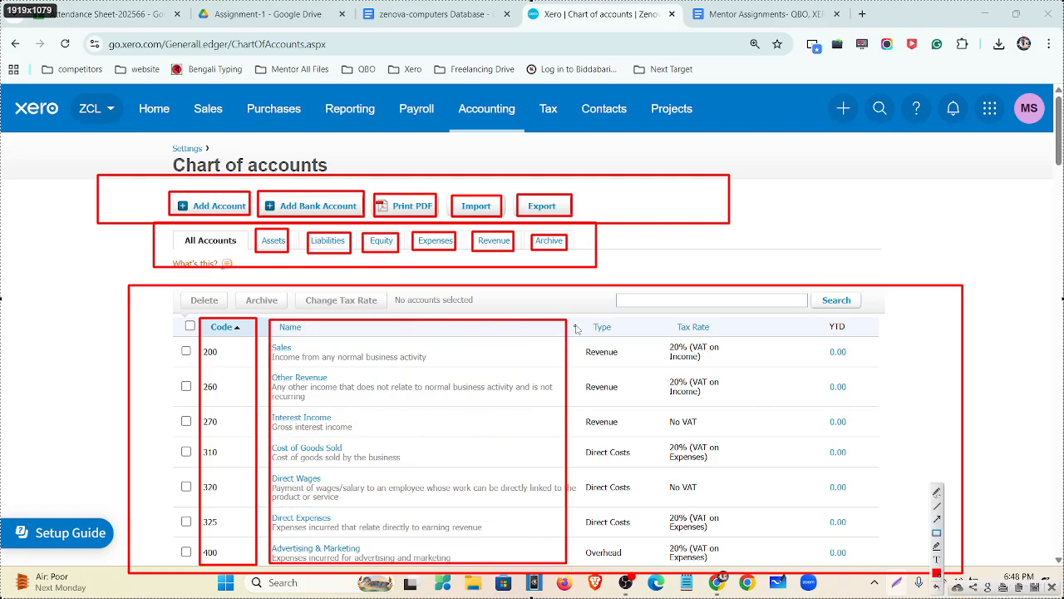
pyautogui.moveTo(577, 321)
pyautogui.mouseDown()
pyautogui.moveTo(612, 405)
pyautogui.moveTo(648, 567)
pyautogui.mouseUp()
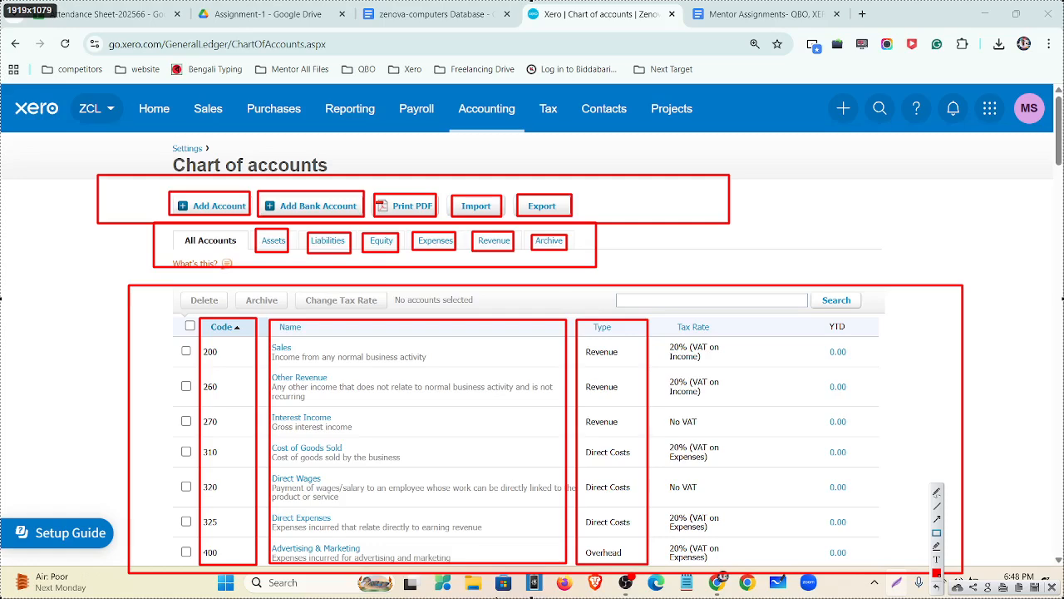
pyautogui.moveTo(669, 319)
pyautogui.mouseDown()
pyautogui.moveTo(658, 327)
pyautogui.moveTo(777, 560)
pyautogui.mouseUp()
pyautogui.moveTo(810, 315)
pyautogui.mouseDown()
pyautogui.moveTo(838, 362)
pyautogui.moveTo(886, 582)
pyautogui.moveTo(882, 568)
pyautogui.mouseUp()
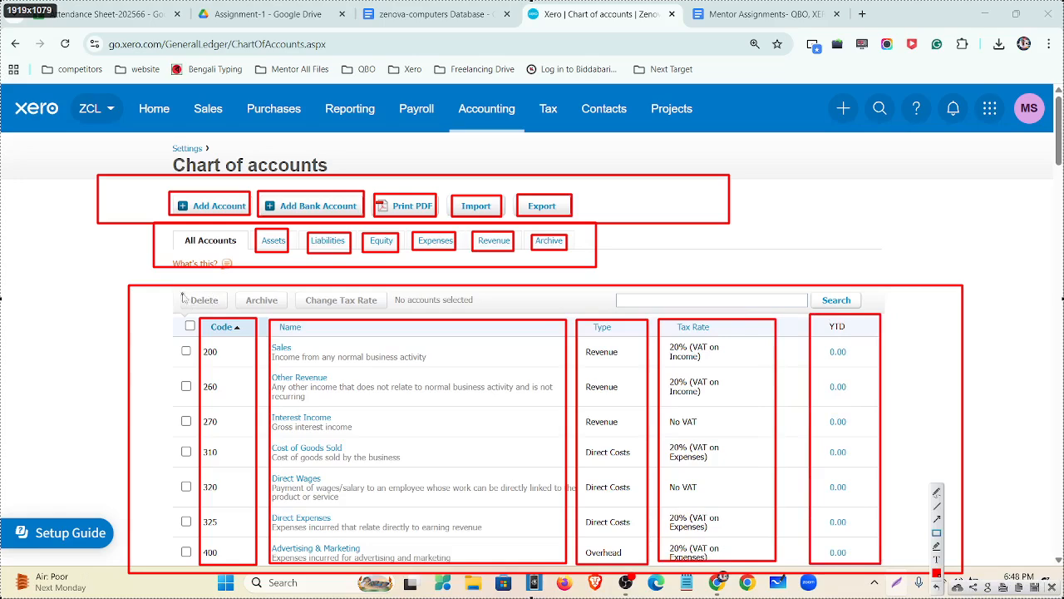
pyautogui.moveTo(178, 290)
pyautogui.mouseDown()
pyautogui.moveTo(300, 325)
pyautogui.moveTo(286, 306)
pyautogui.moveTo(310, 294)
pyautogui.moveTo(378, 309)
pyautogui.mouseUp()
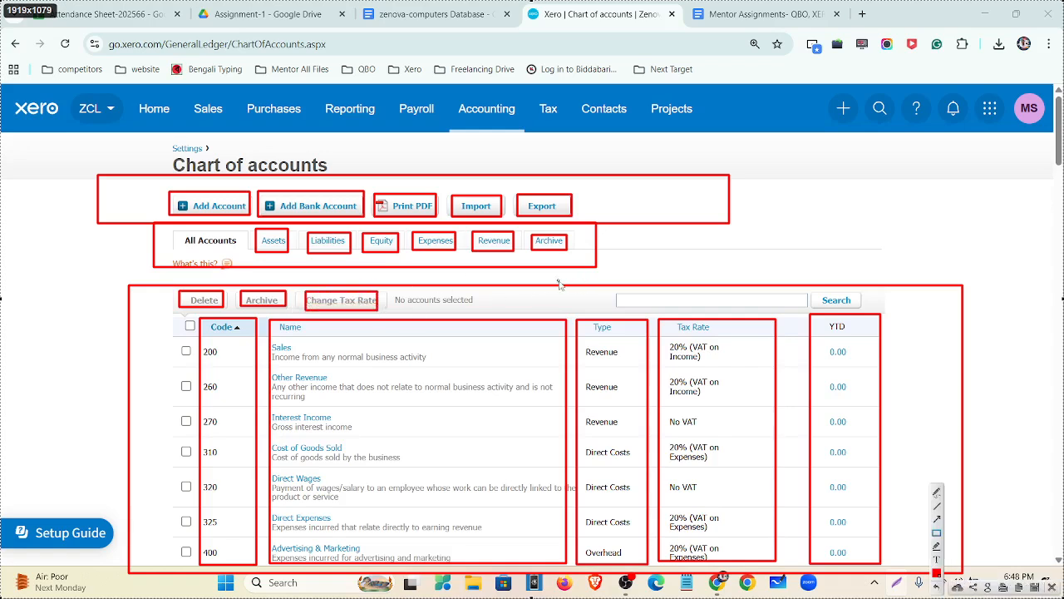
# Step: Outline the account search field and its Search command with a red rectangle
pyautogui.moveTo(612, 290)
pyautogui.mouseDown()
pyautogui.moveTo(844, 308)
pyautogui.moveTo(873, 322)
pyautogui.moveTo(866, 314)
pyautogui.mouseUp()
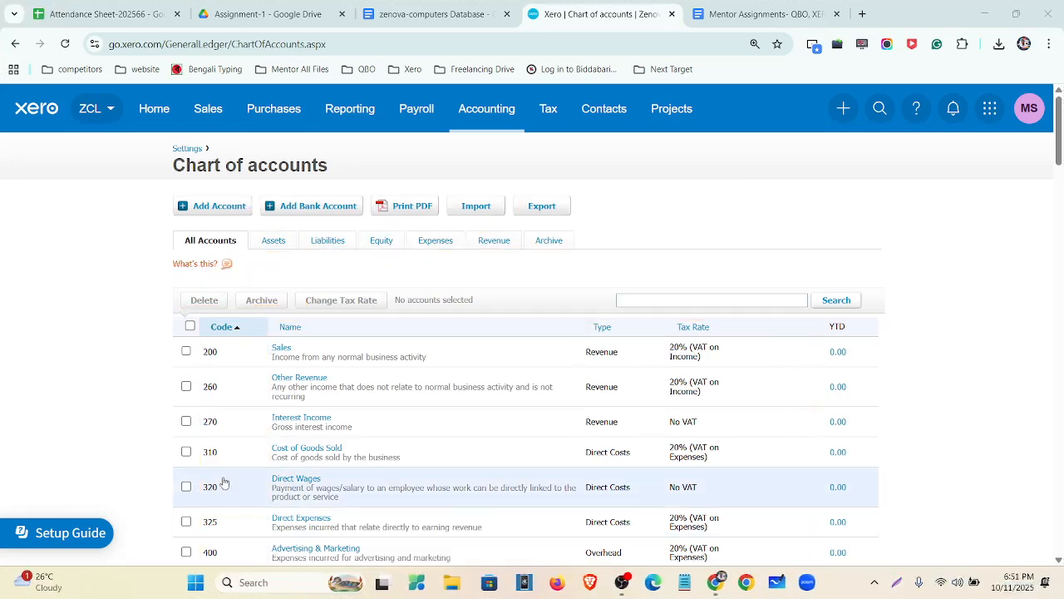
# Step: Look through the default accounts list, comparing the locked system accounts with the ordinary selectable ones
pyautogui.scroll(-1, 266, 453)
pyautogui.scroll(-3, 270, 439)
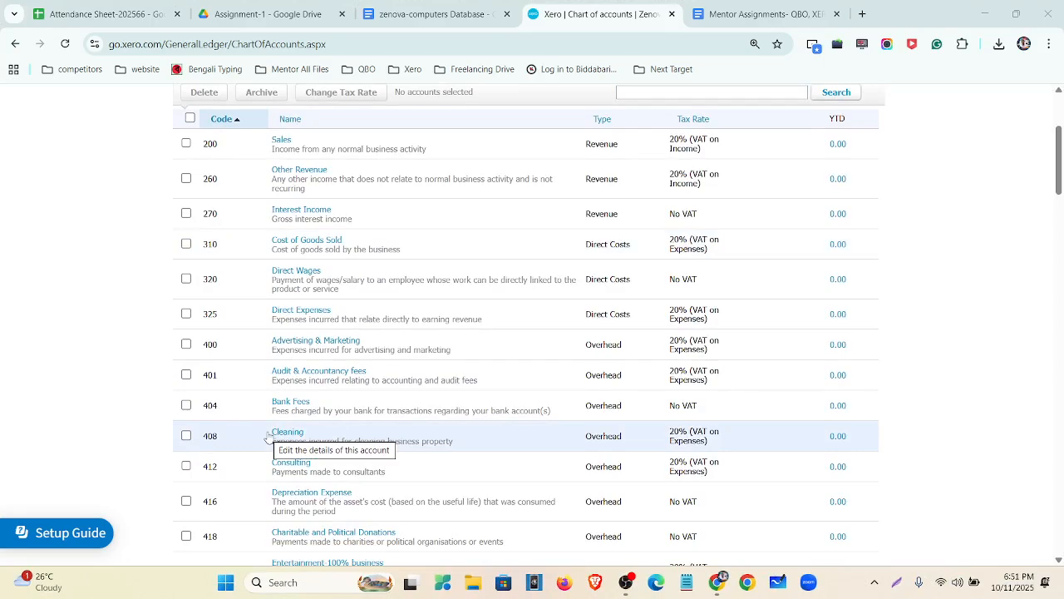
pyautogui.scroll(-5, 266, 436)
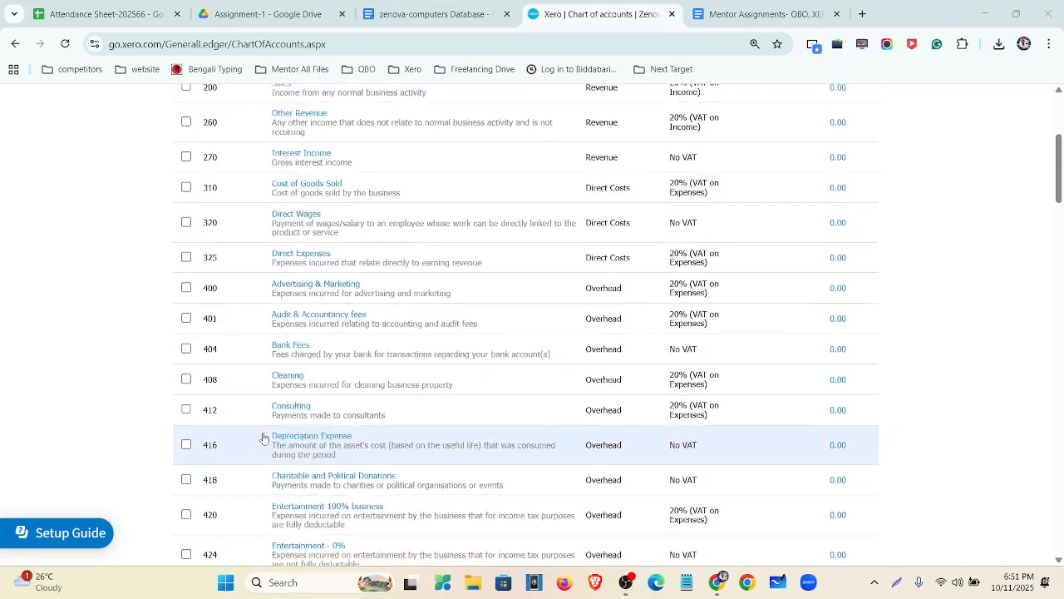
pyautogui.scroll(-2, 258, 437)
pyautogui.scroll(-15, 241, 433)
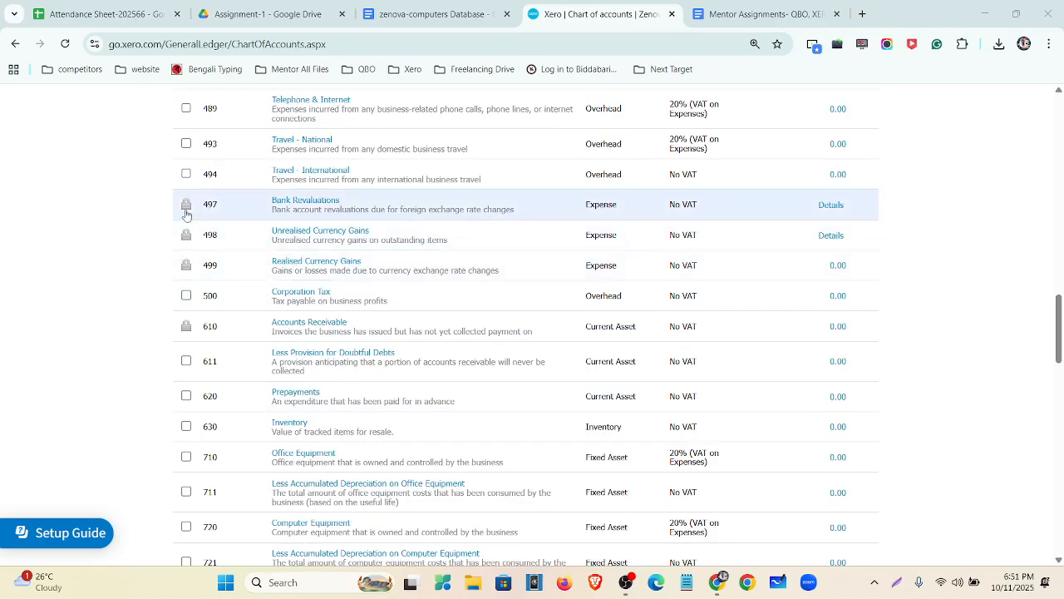
pyautogui.scroll(15, 187, 214)
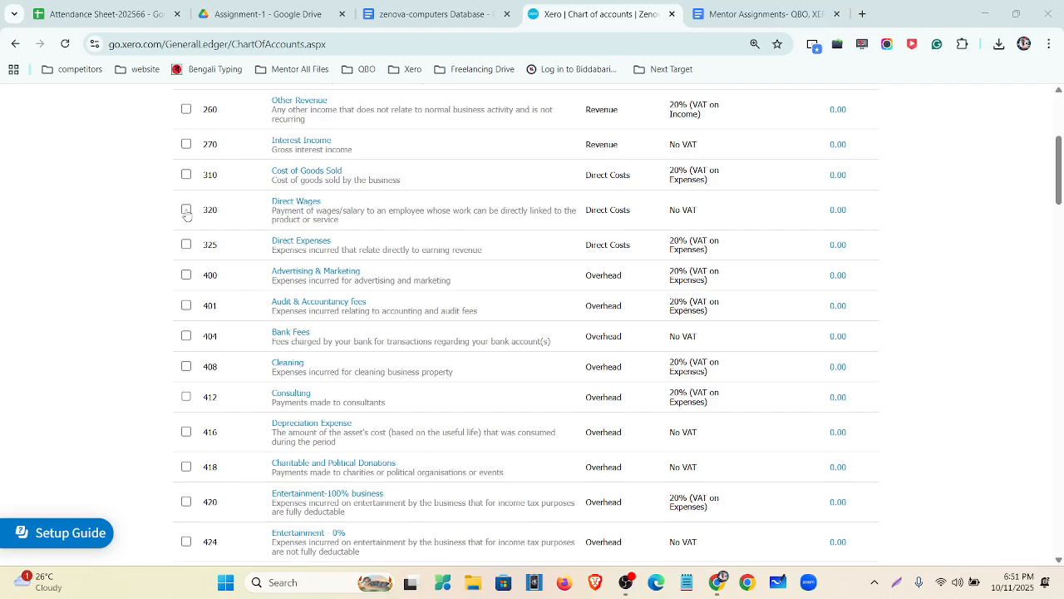
pyautogui.scroll(-15, 187, 214)
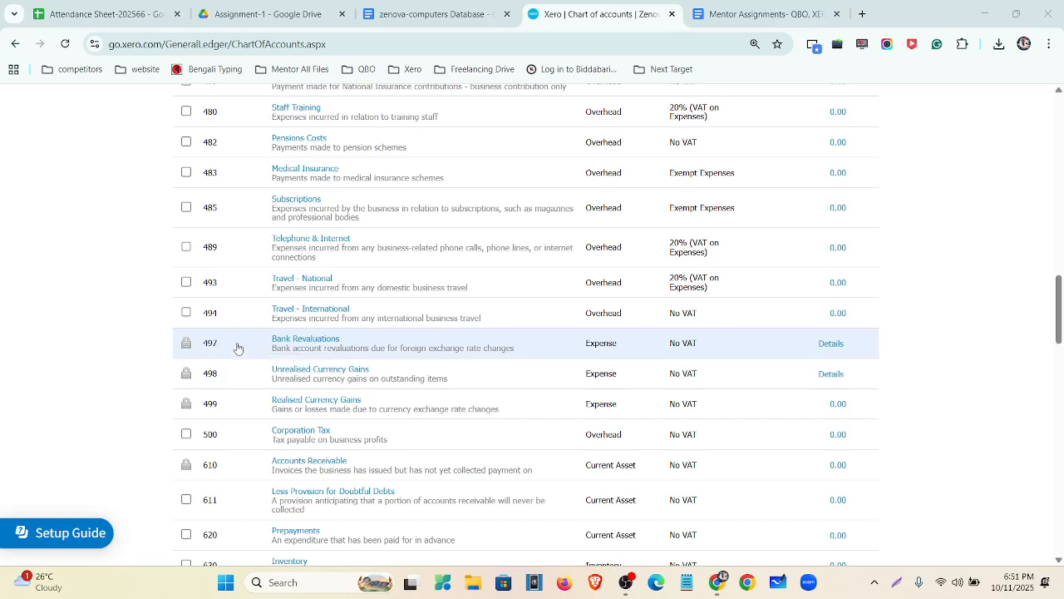
# Step: View the details of the locked Bank Revaluations account (497) and close them without saving
pyautogui.click(237, 347)
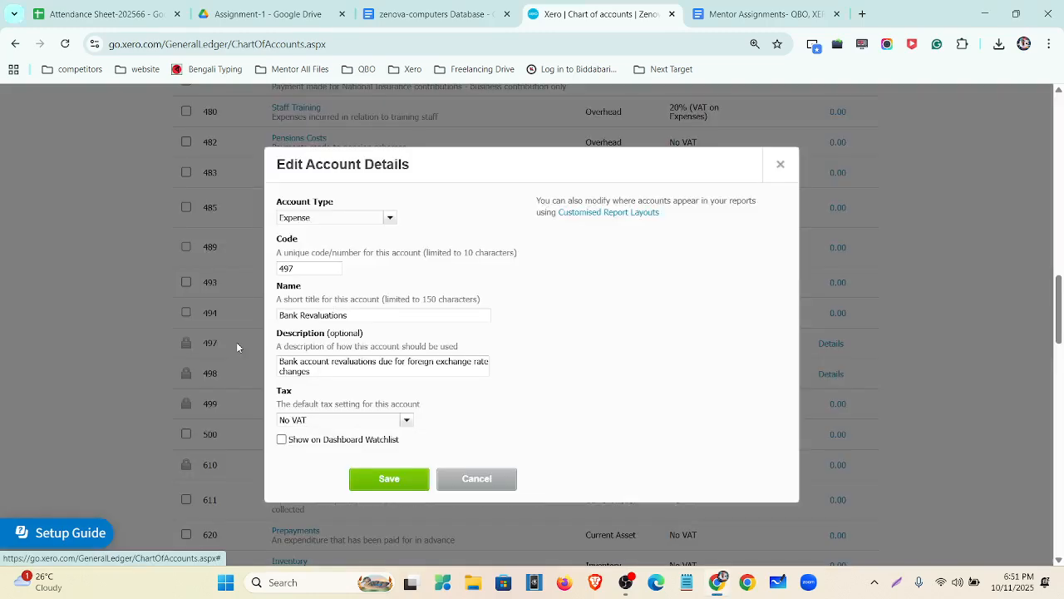
pyautogui.click(319, 371)
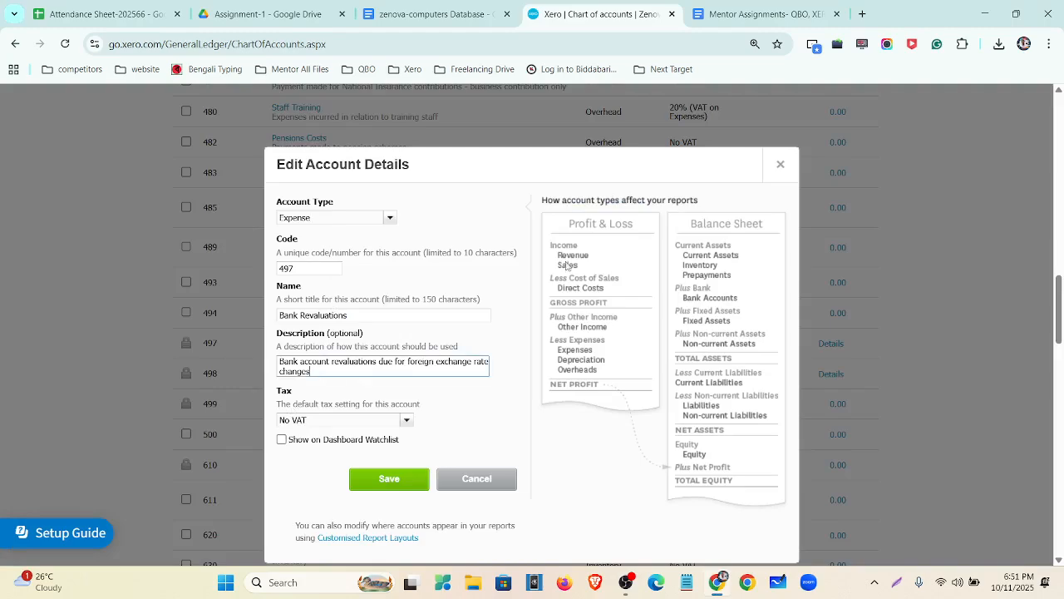
pyautogui.click(780, 165)
# Step: Review the remaining accounts to the end of the list and check the total number of items
pyautogui.scroll(-12, 706, 344)
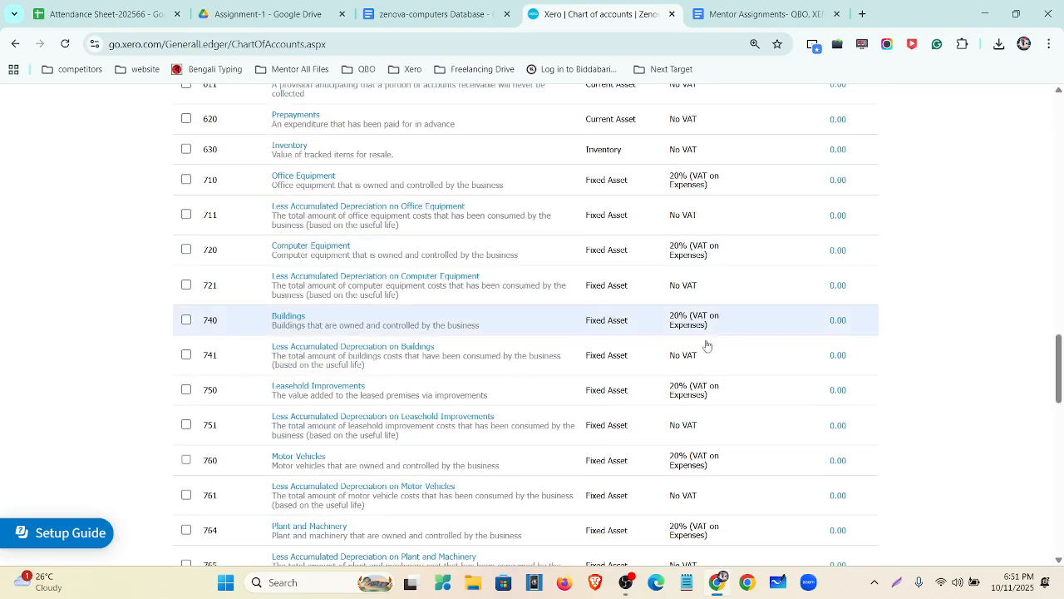
pyautogui.scroll(-6, 614, 399)
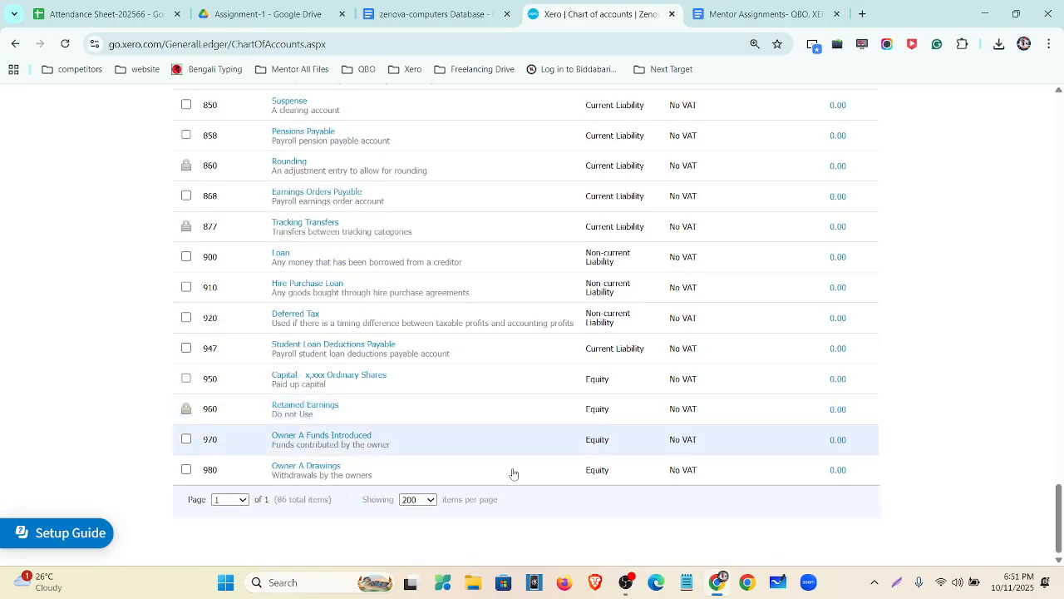
pyautogui.moveTo(278, 499); pyautogui.dragTo(335, 504)
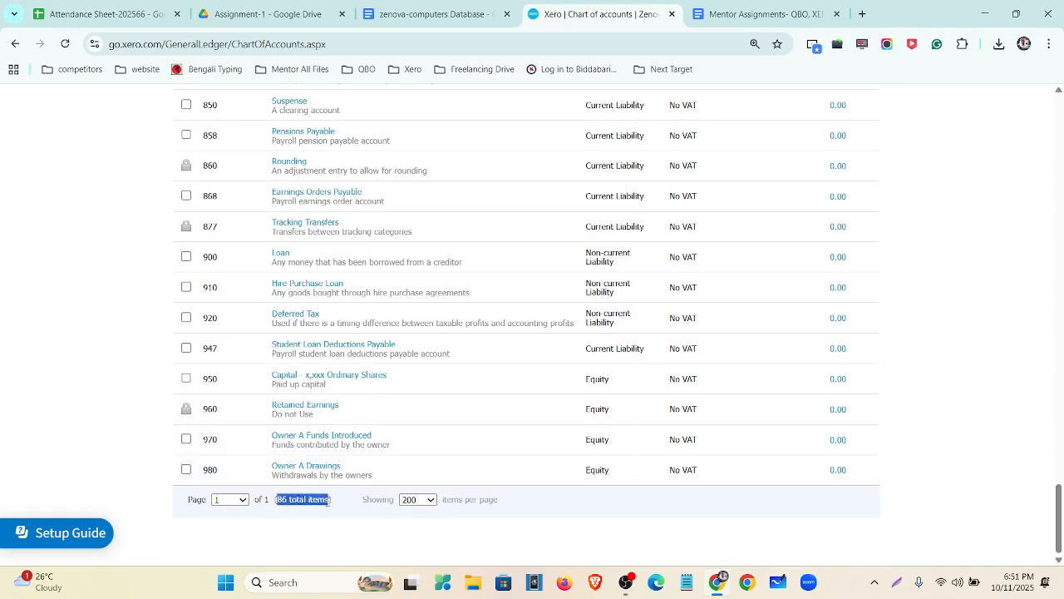
pyautogui.click(329, 531)
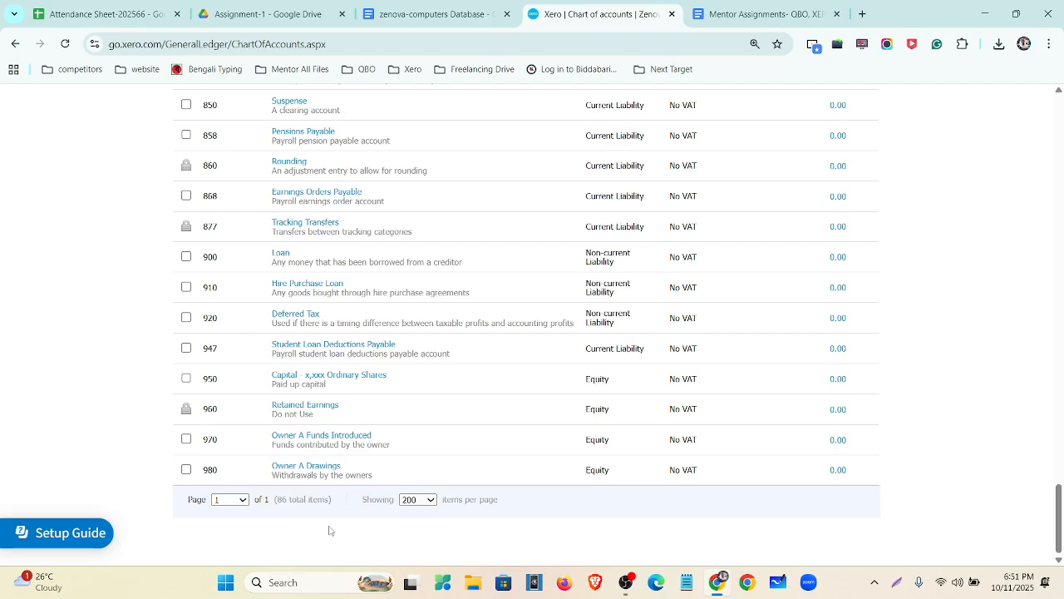
pyautogui.scroll(15, 329, 531)
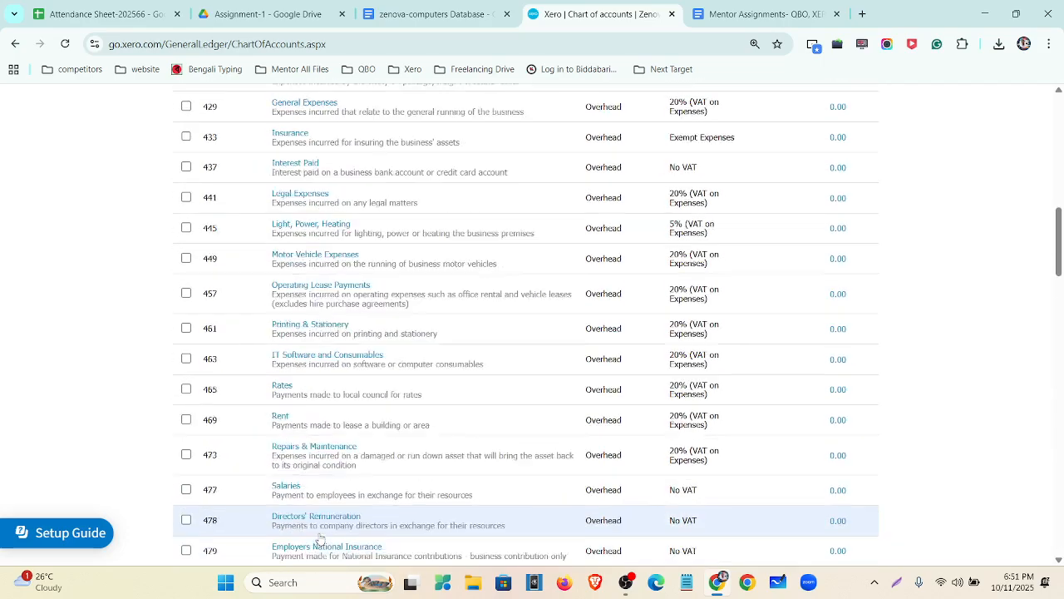
pyautogui.scroll(10, 320, 541)
# Step: Switch to the zenova-computers Database document, review the Q-2 chart of accounts and copy the account name RBS Bank–Checking
pyautogui.click(432, 14)
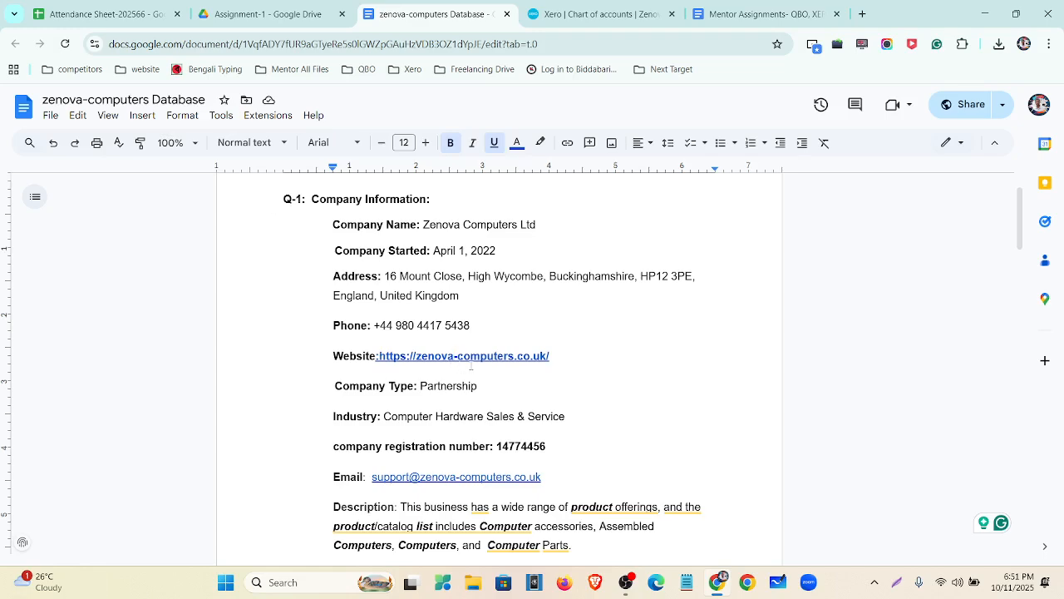
pyautogui.scroll(-10, 471, 365)
pyautogui.scroll(1, 525, 269)
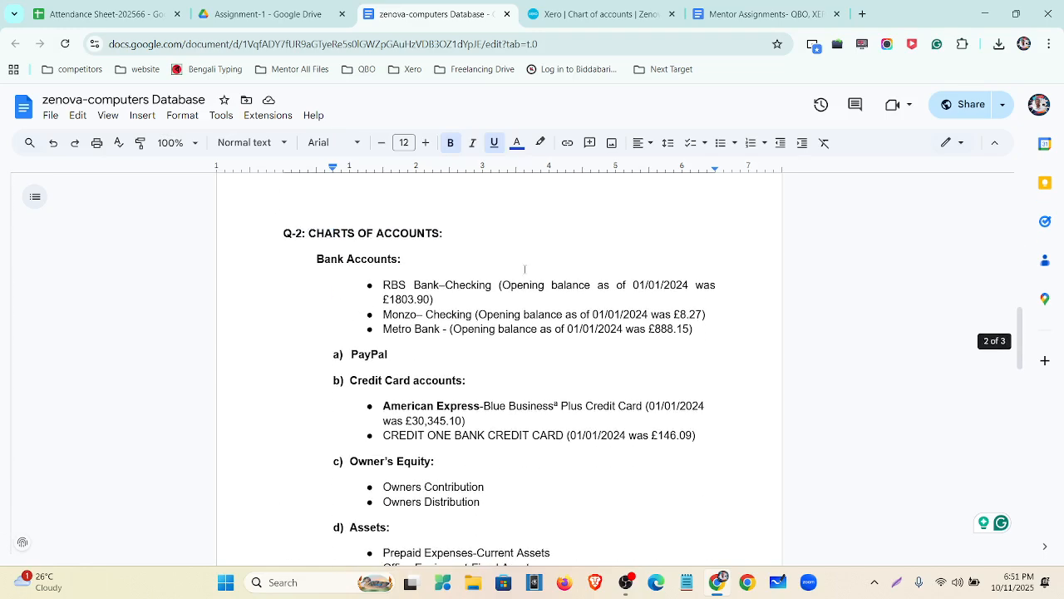
pyautogui.scroll(-15, 524, 332)
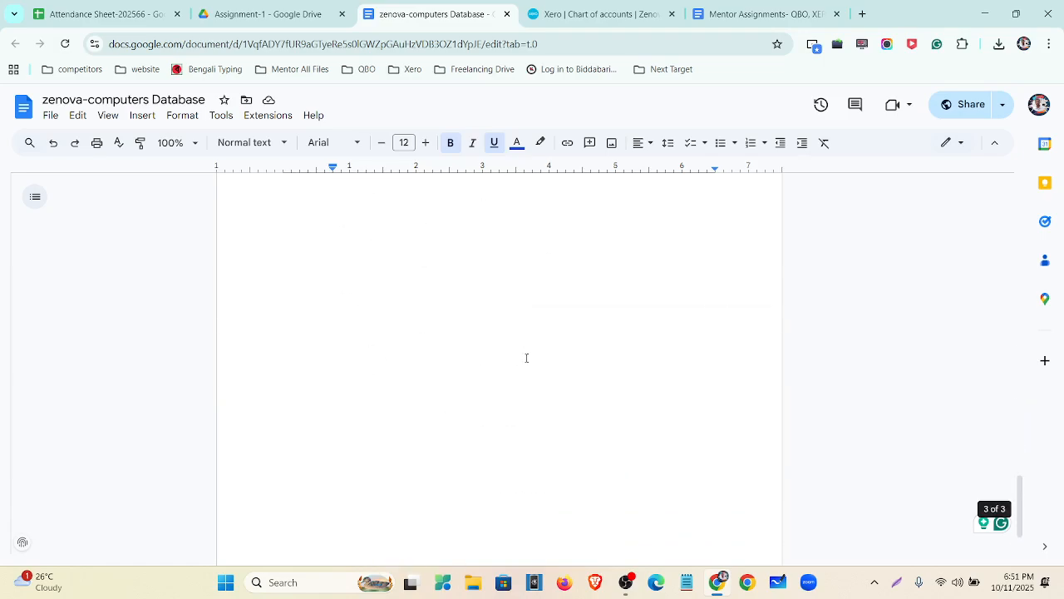
pyautogui.scroll(12, 526, 358)
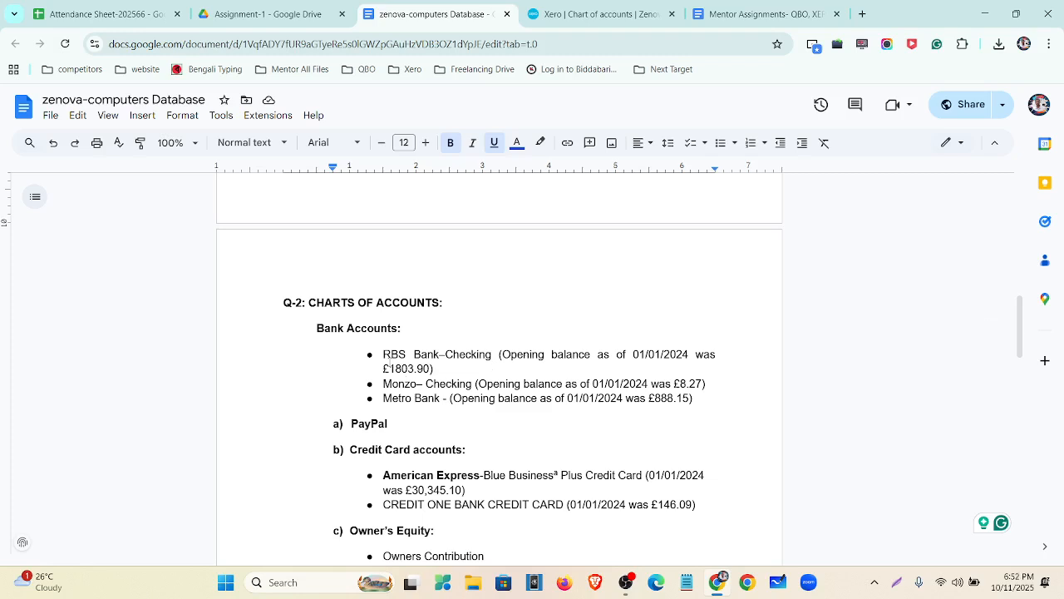
pyautogui.click(384, 354)
pyautogui.moveTo(485, 346); pyautogui.dragTo(490, 358)
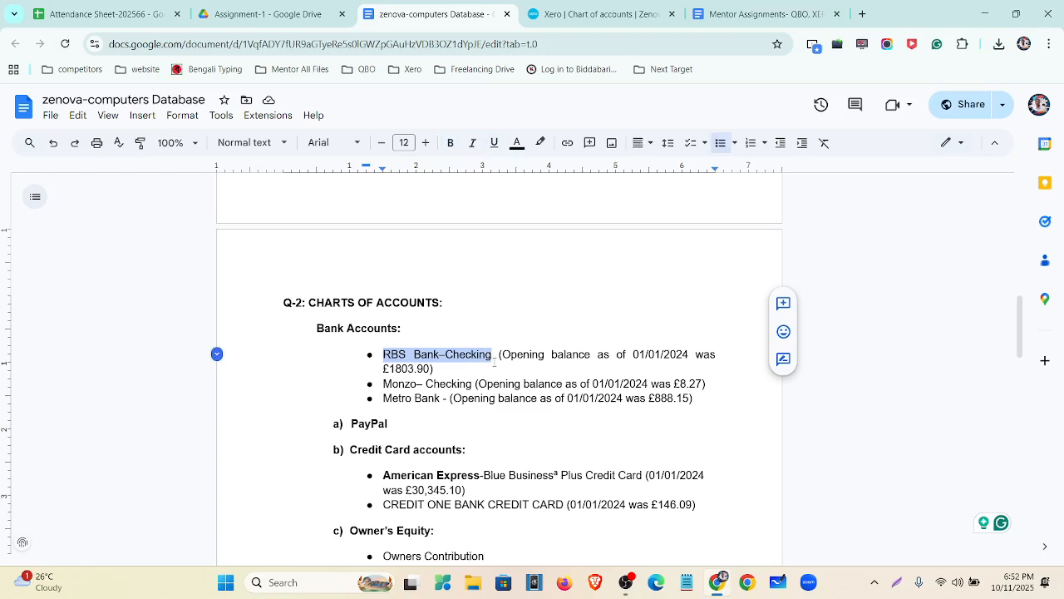
# Step: Switch back to Xero, start adding a bank account and examine the bank search and the popular United Kingdom banks
pyautogui.click(598, 14)
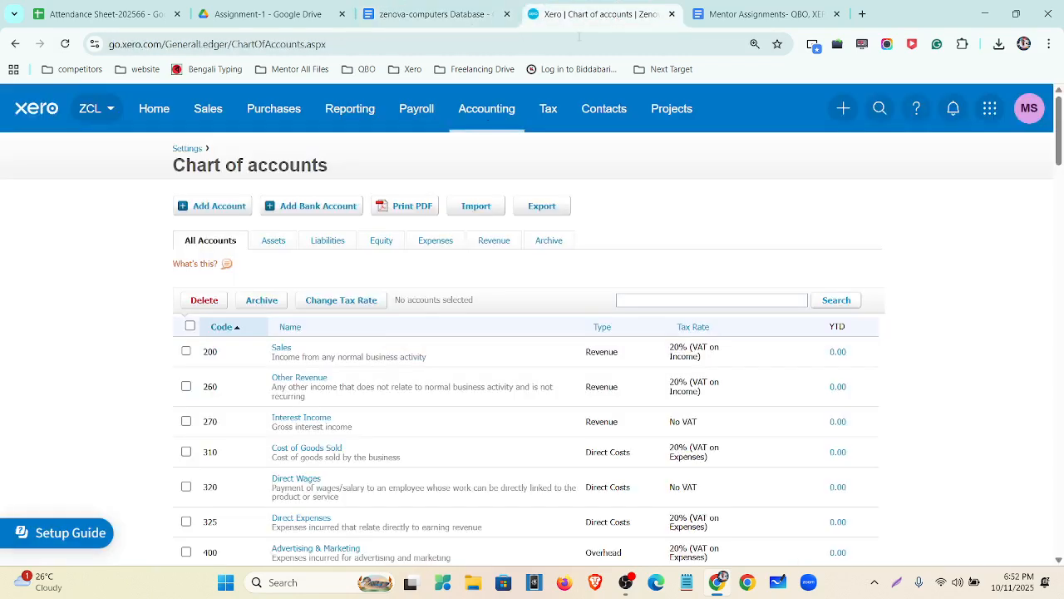
pyautogui.click(308, 213)
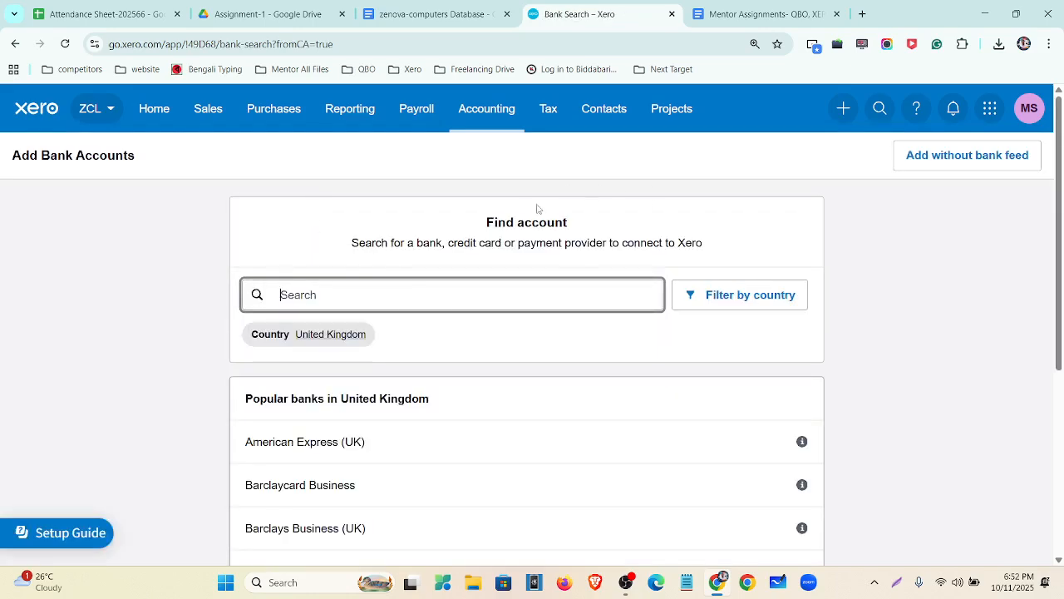
pyautogui.moveTo(489, 221); pyautogui.dragTo(580, 228)
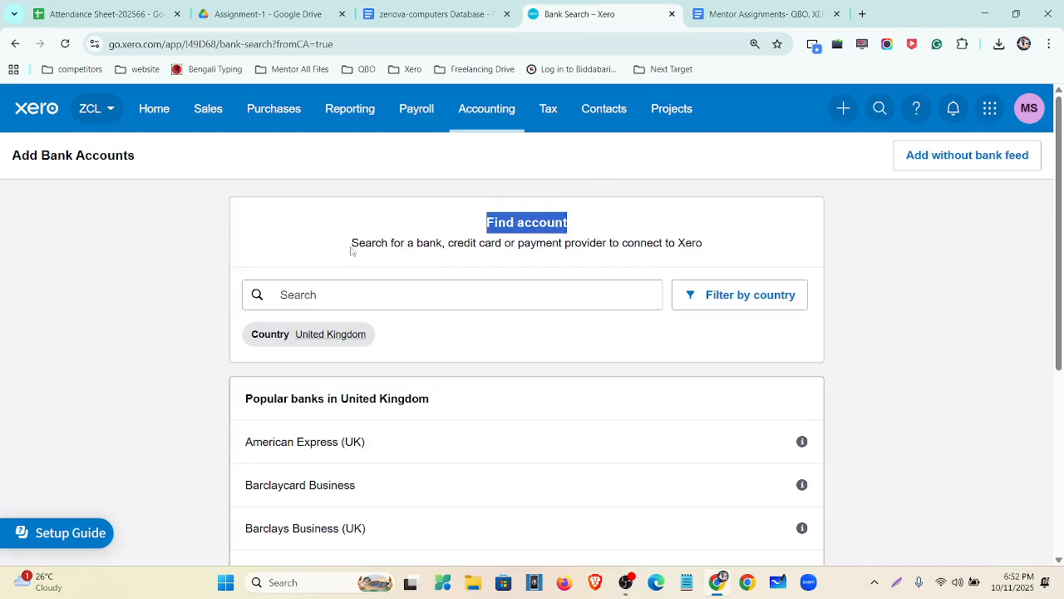
pyautogui.moveTo(351, 251); pyautogui.dragTo(704, 268)
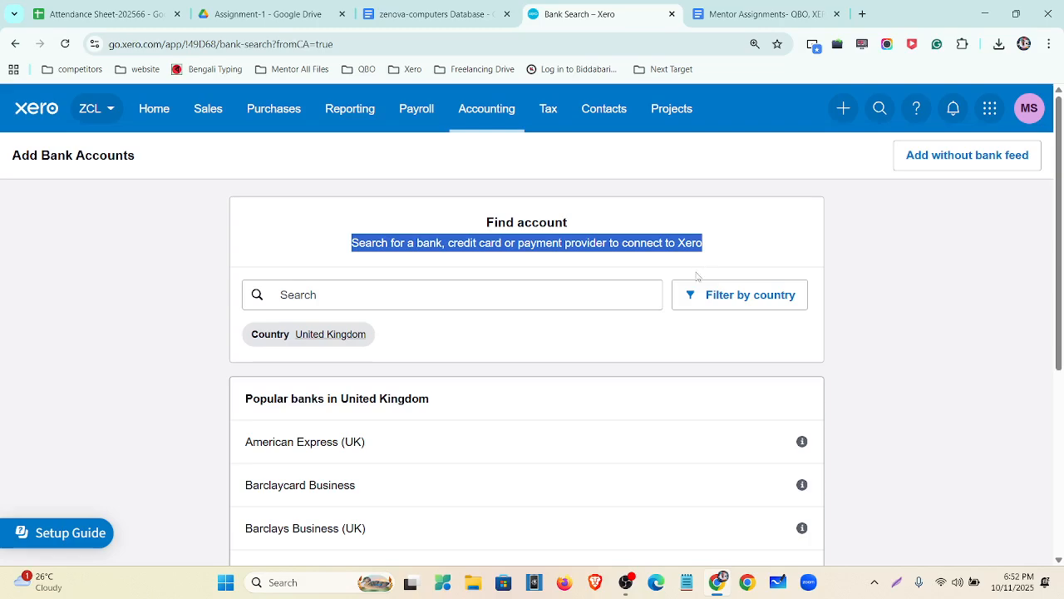
pyautogui.scroll(-4, 648, 325)
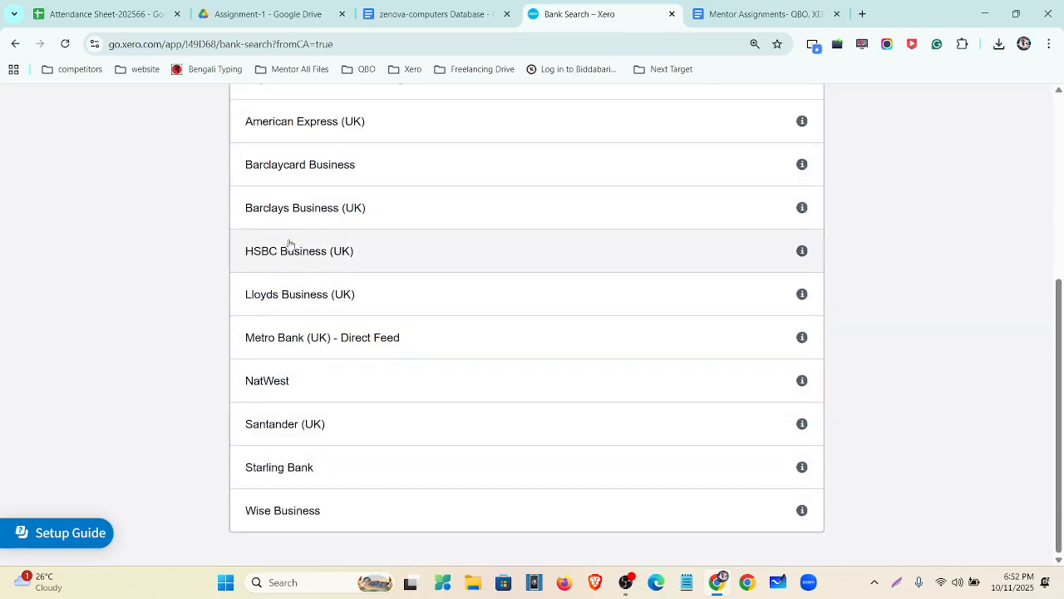
pyautogui.scroll(2, 316, 397)
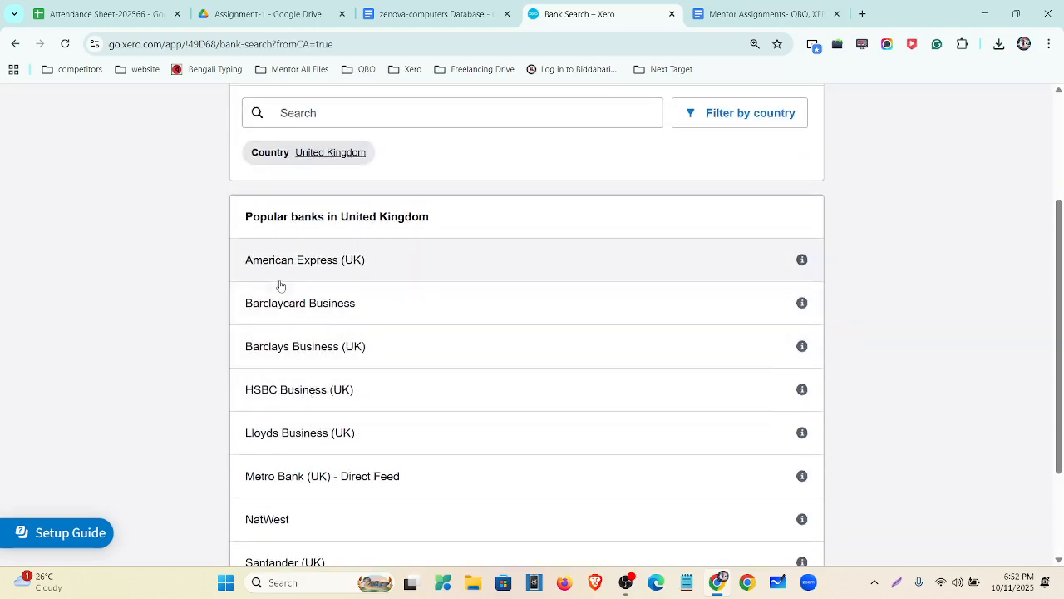
pyautogui.scroll(2, 317, 327)
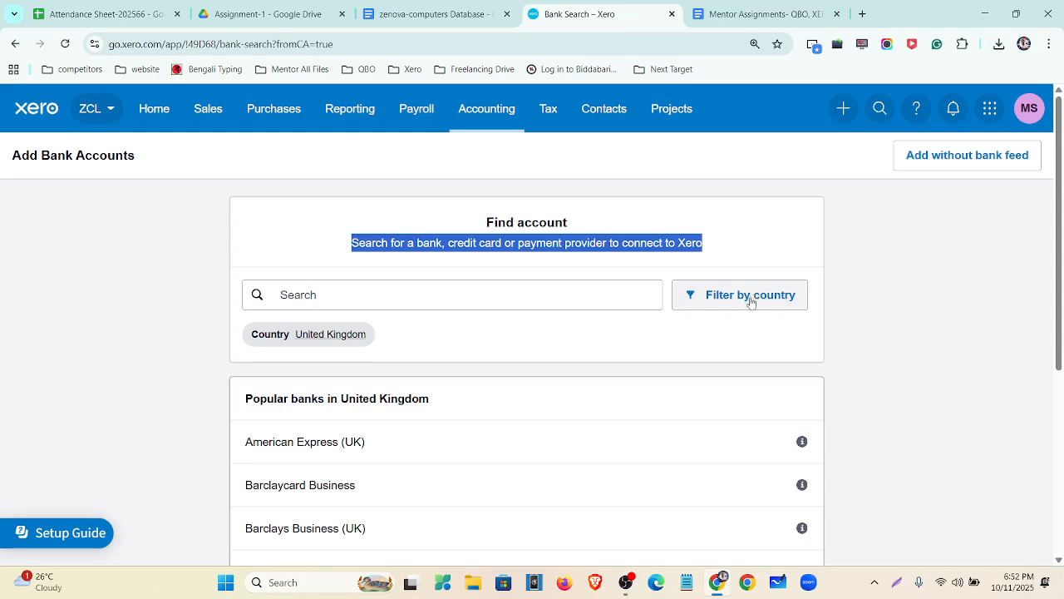
pyautogui.click(545, 345)
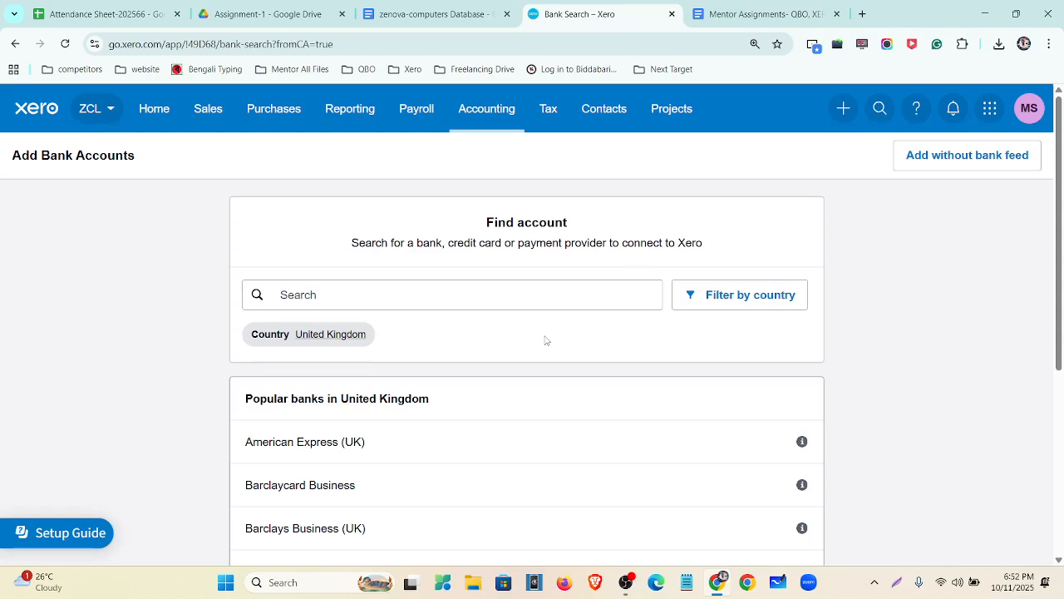
# Step: Choose to add the account without a bank feed, continue to the account form and dismiss the manual import notice
pyautogui.click(952, 158)
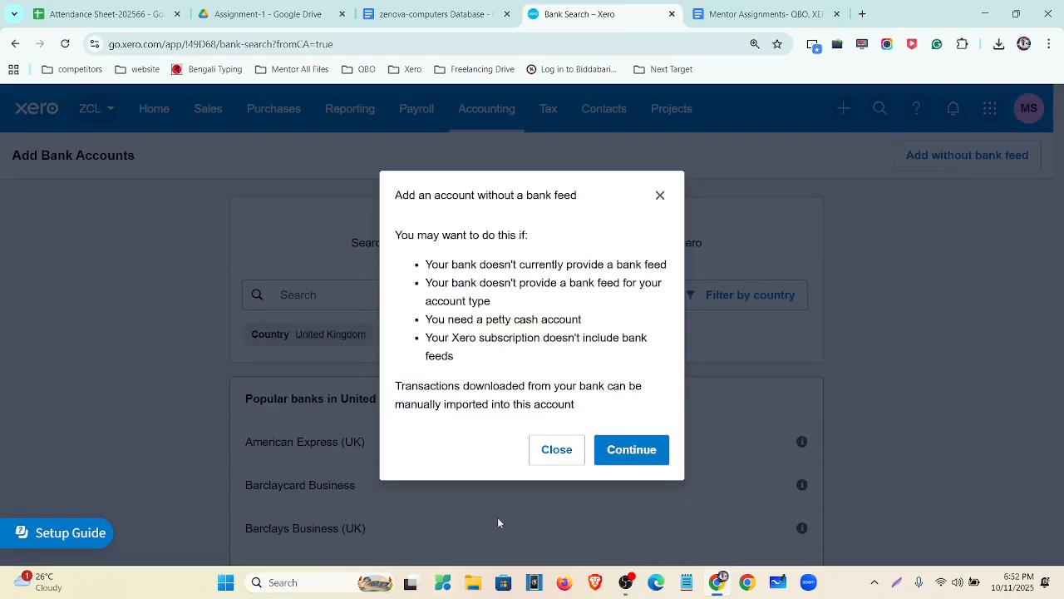
pyautogui.click(648, 451)
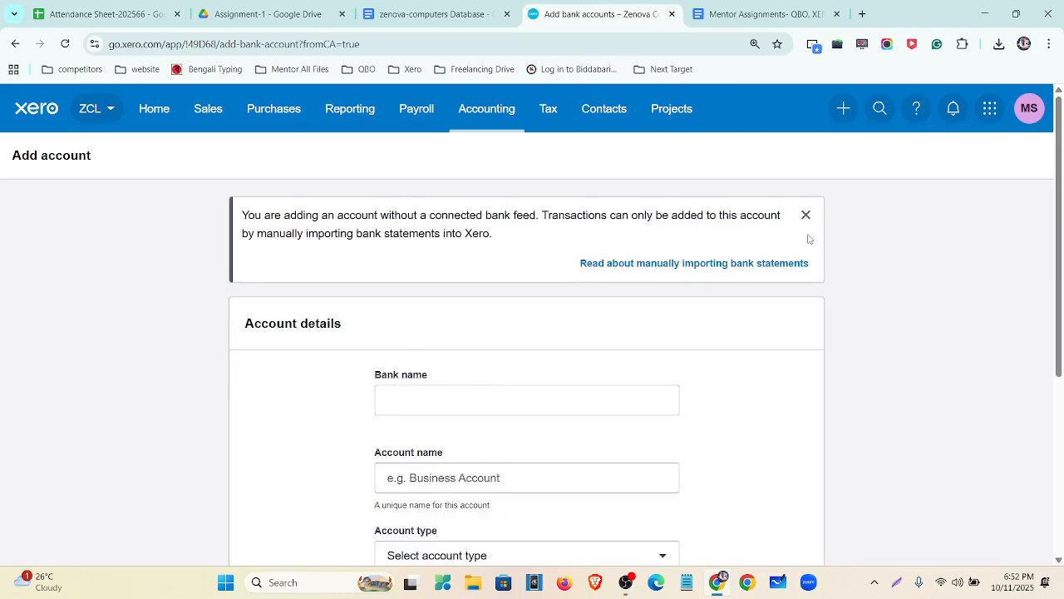
pyautogui.click(806, 215)
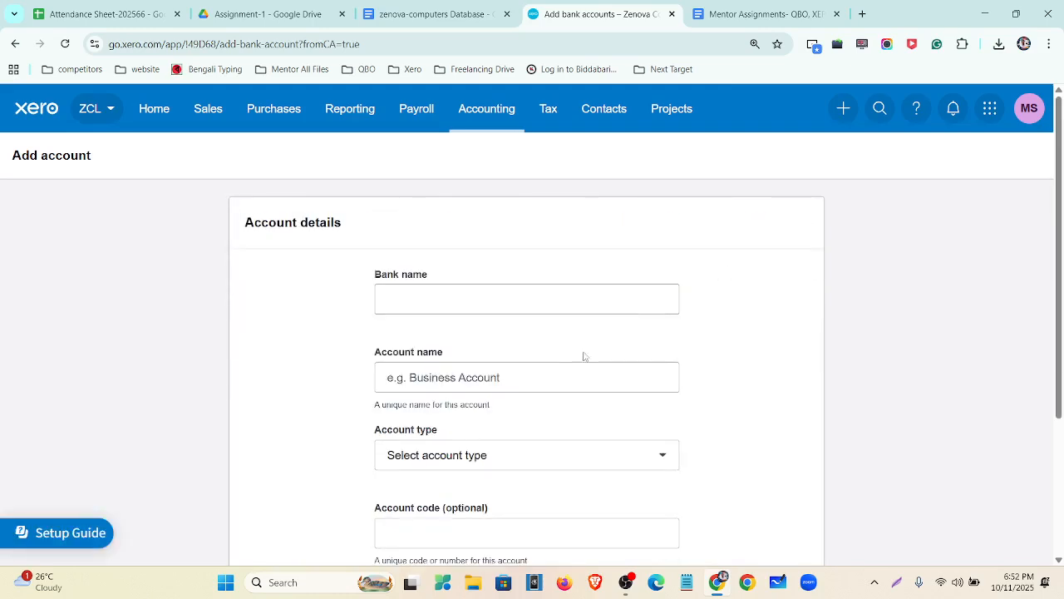
# Step: Fill in the bank name with the copied text and trim it to RBS Bank
pyautogui.click(493, 305)
pyautogui.write('RBS Bank-Checking')
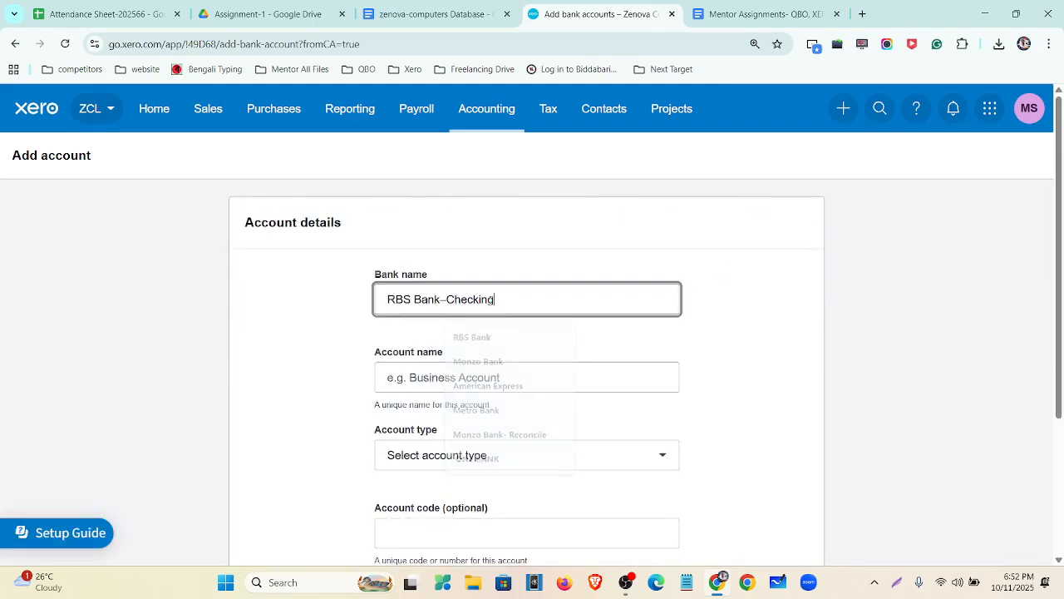
pyautogui.moveTo(499, 300); pyautogui.dragTo(436, 303)
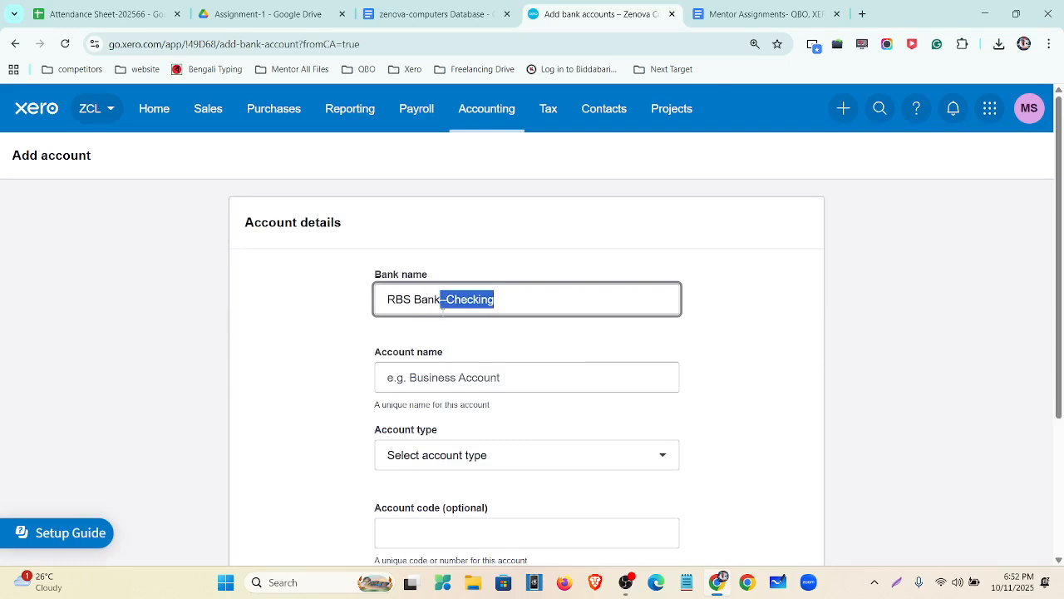
pyautogui.press('BackSpace')
# Step: Name the account RBS Bank–Checking and set its account type to Other
pyautogui.click(453, 378)
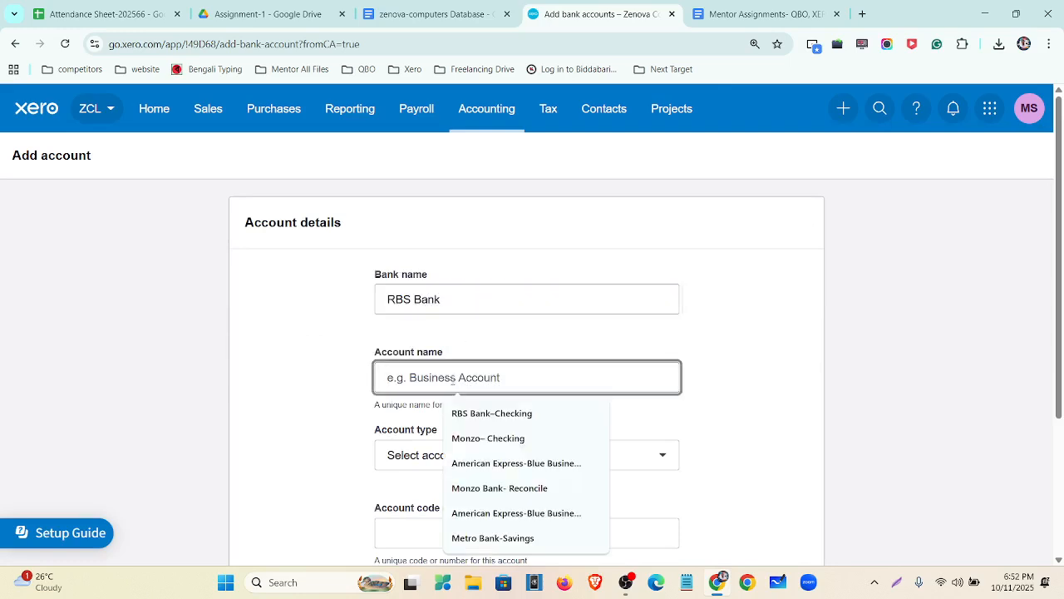
pyautogui.click(474, 414)
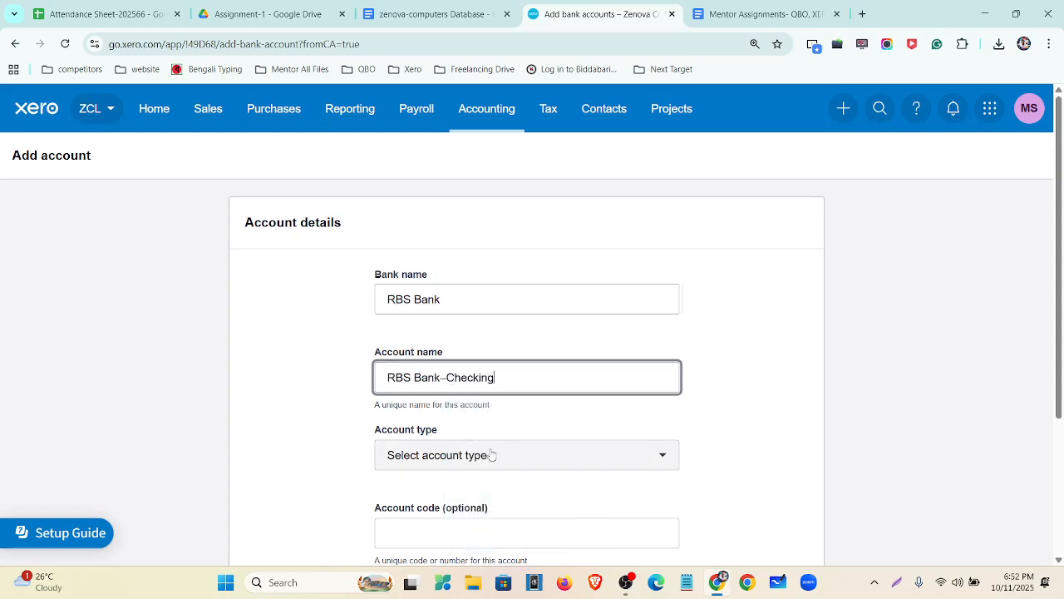
pyautogui.scroll(-2, 489, 416)
pyautogui.click(479, 316)
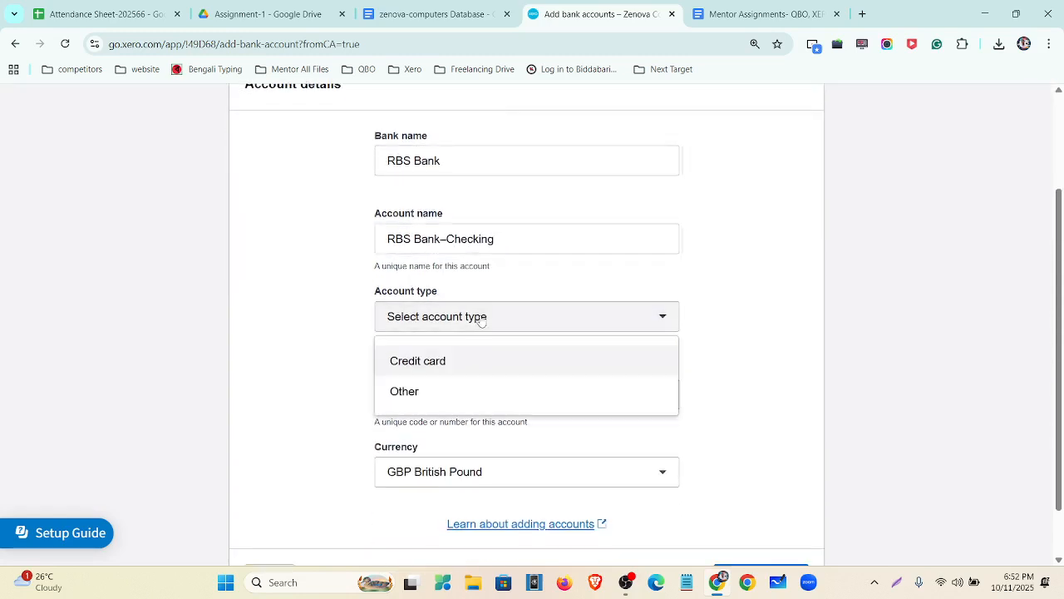
pyautogui.click(461, 391)
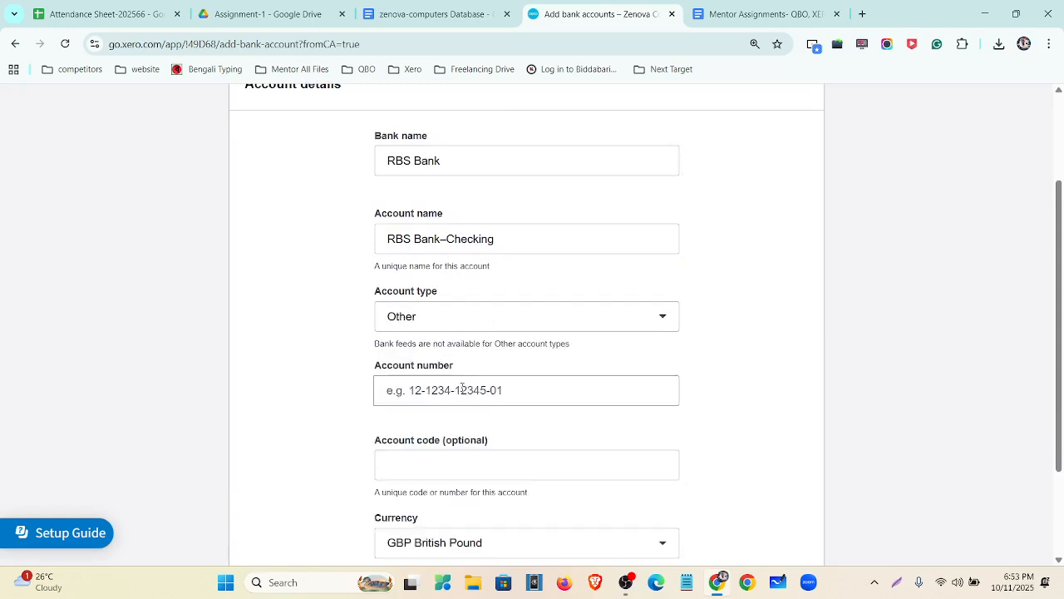
# Step: Fill in the account number from a previously used entry and replace its last two digits with 57
pyautogui.click(444, 387)
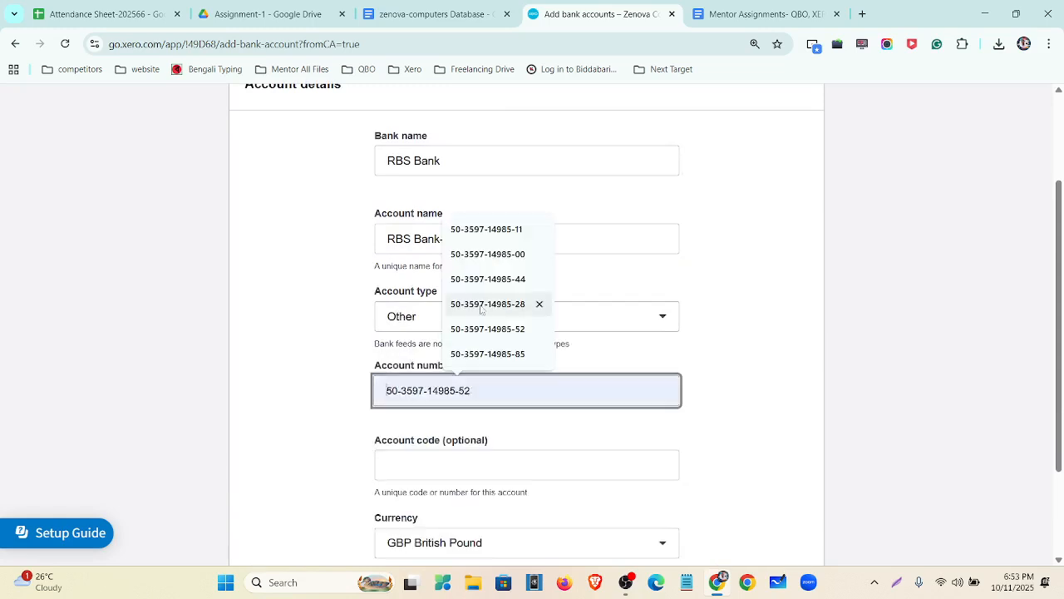
pyautogui.click(487, 280)
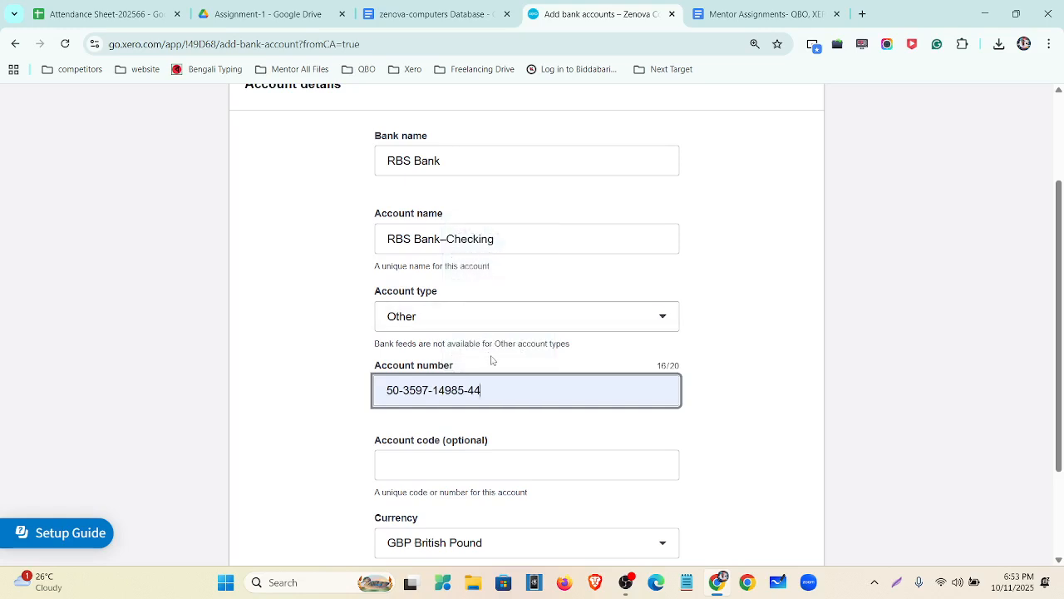
pyautogui.press('BackSpace')
pyautogui.press('BackSpace')
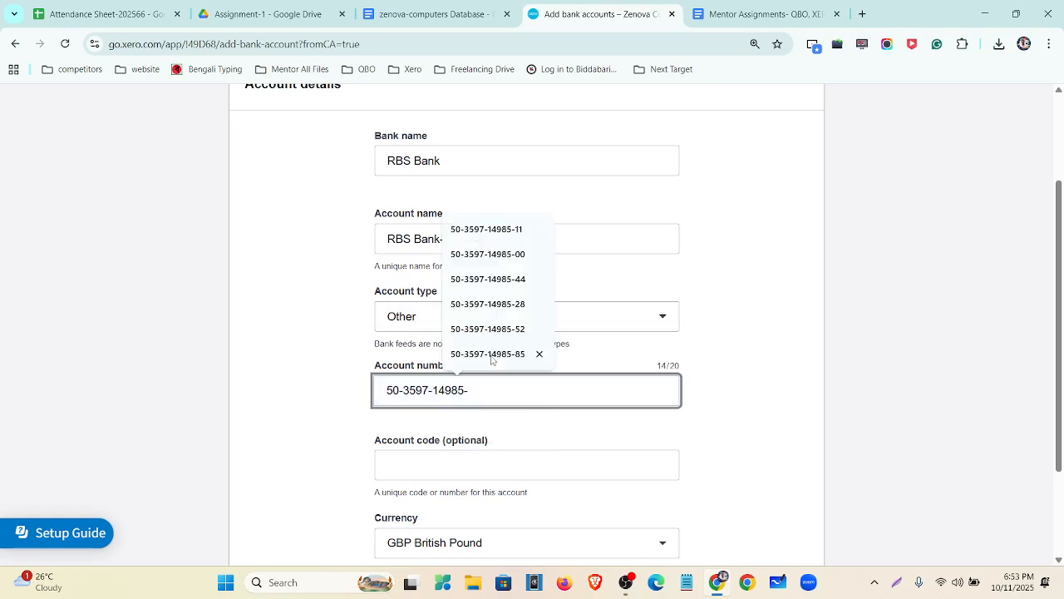
pyautogui.write('57')
pyautogui.click(505, 439)
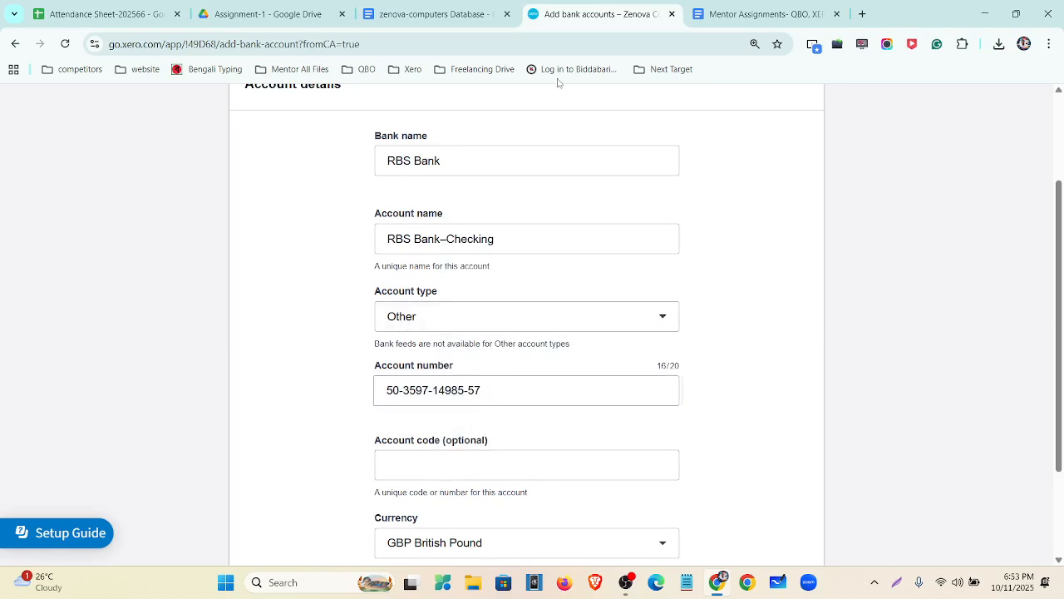
# Step: Duplicate the add-account page in a new browser tab and open the chart of accounts there
pyautogui.rightClick(605, 14)
pyautogui.click(634, 134)
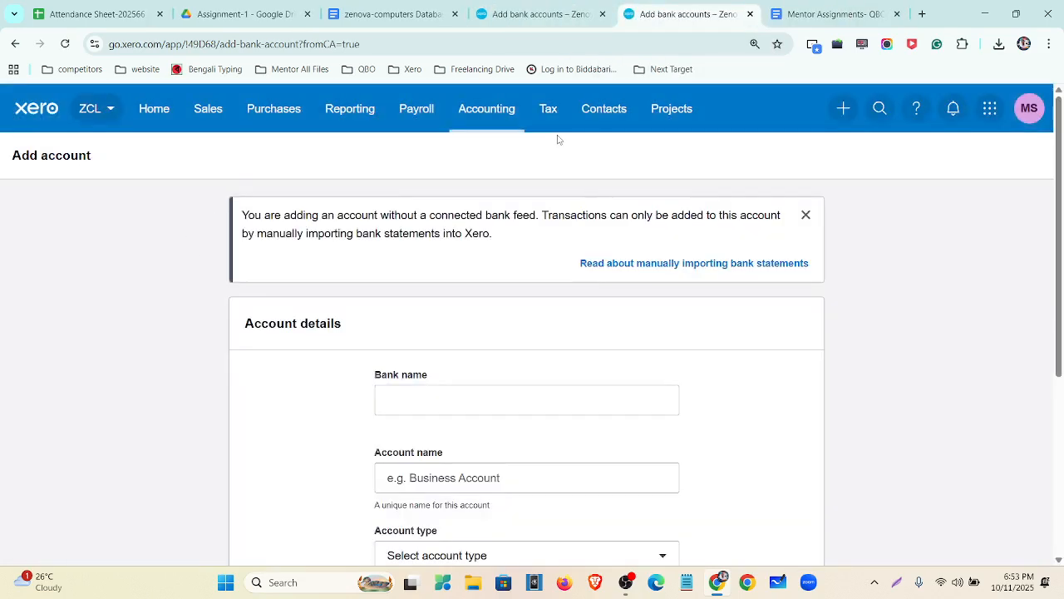
pyautogui.click(513, 117)
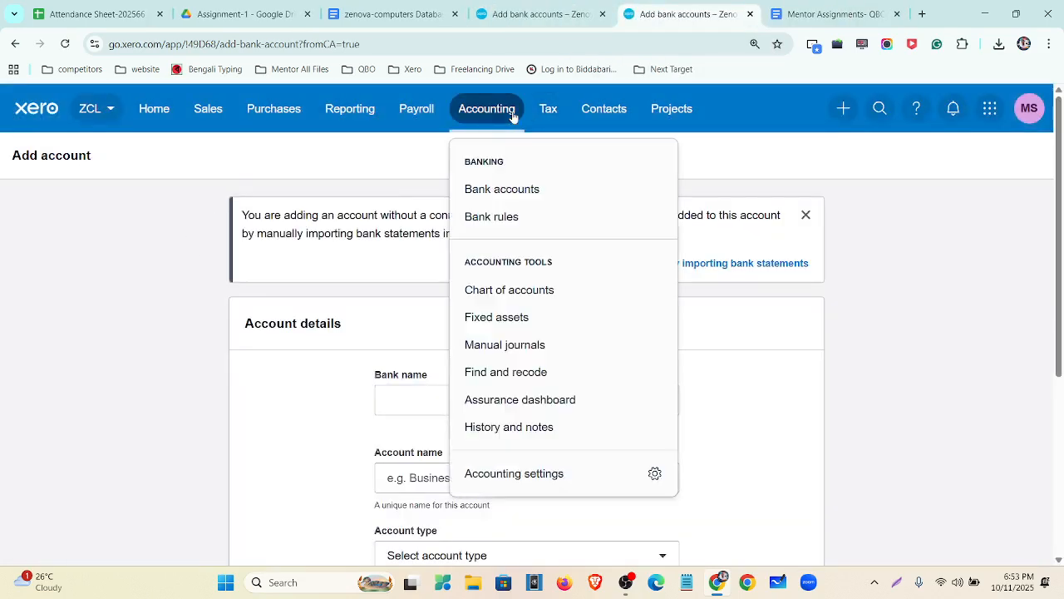
pyautogui.click(541, 291)
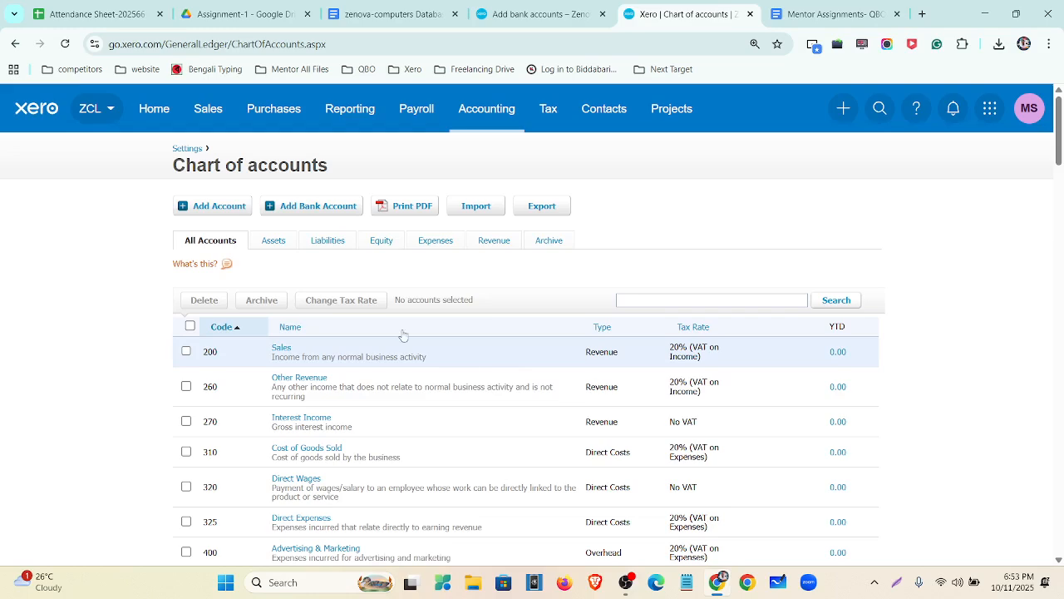
# Step: Examine the codes used by the asset accounts and switch to the liability accounts
pyautogui.click(273, 240)
pyautogui.hotkey('ctrl', '+')
pyautogui.hotkey('ctrl', '+')
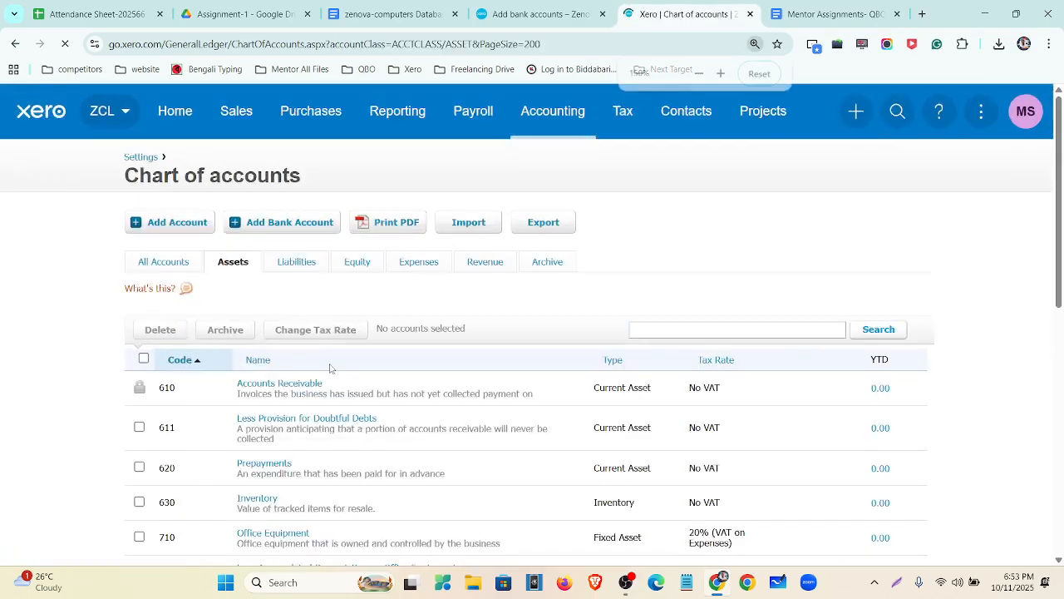
pyautogui.scroll(-5, 279, 363)
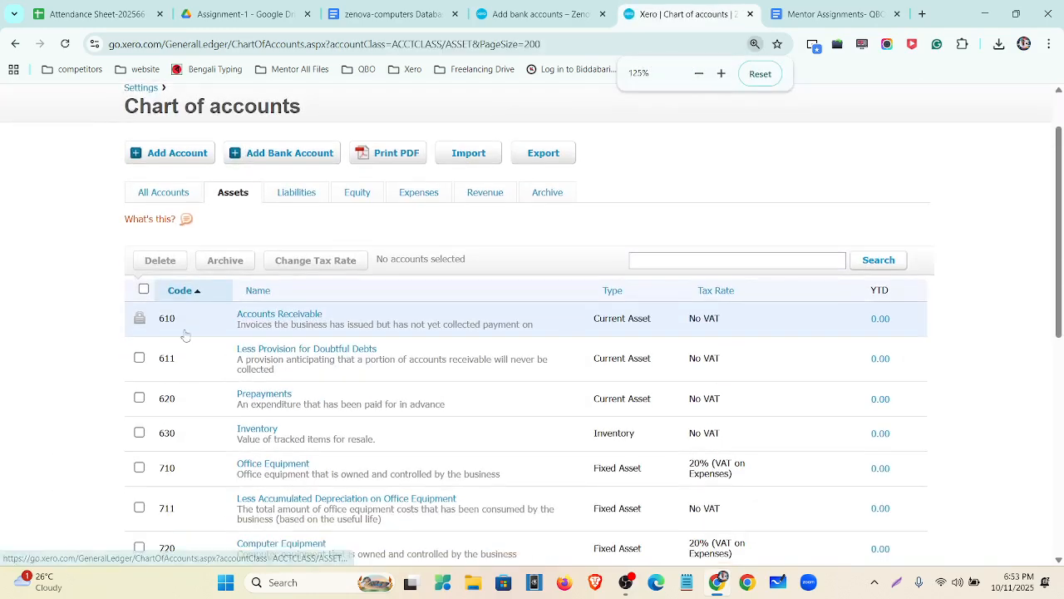
pyautogui.scroll(-2, 202, 459)
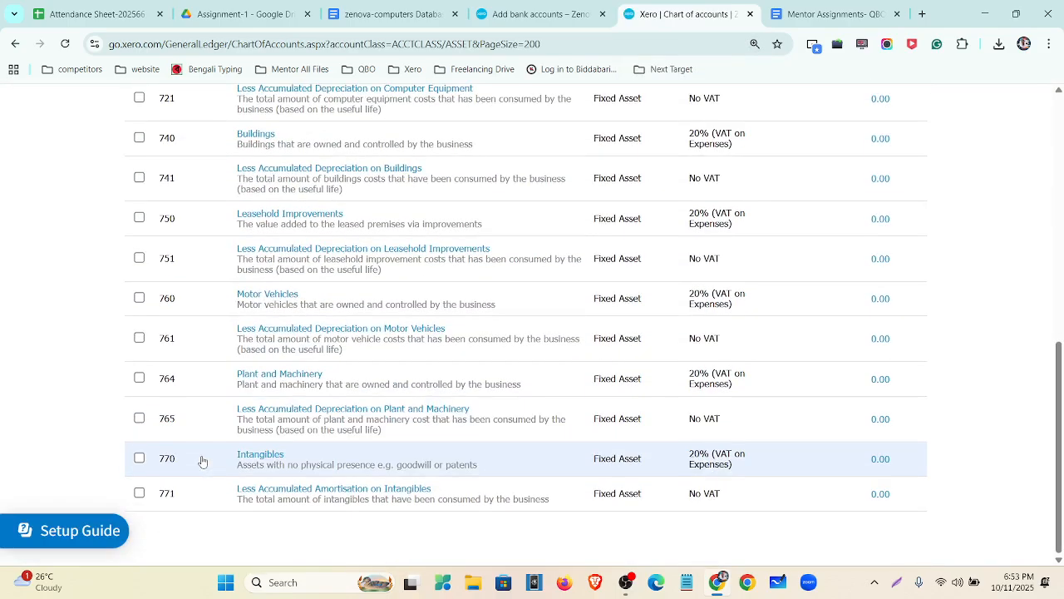
pyautogui.scroll(4, 202, 488)
pyautogui.scroll(3, 202, 488)
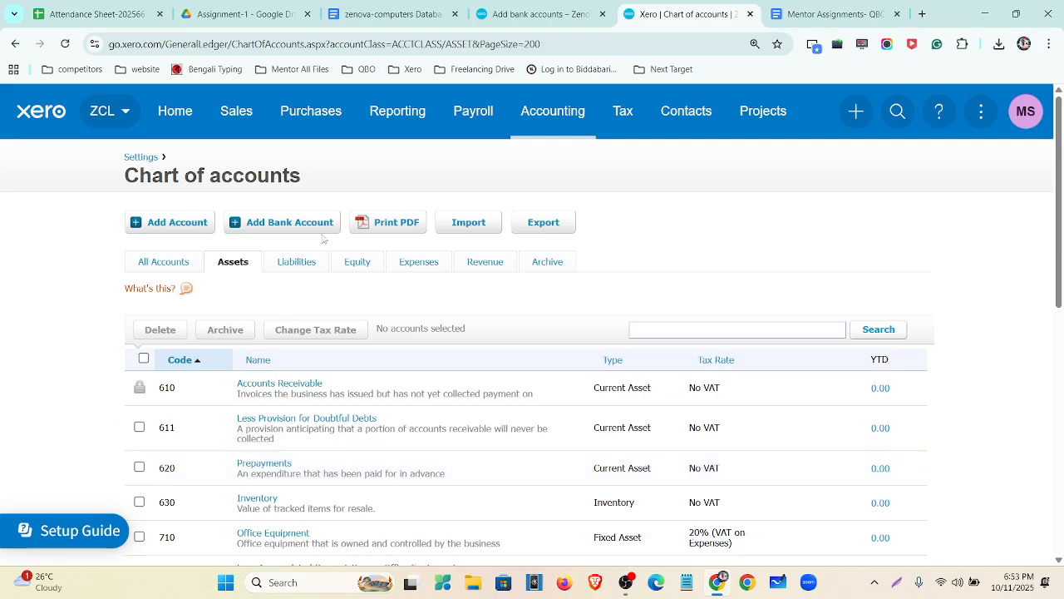
pyautogui.click(307, 264)
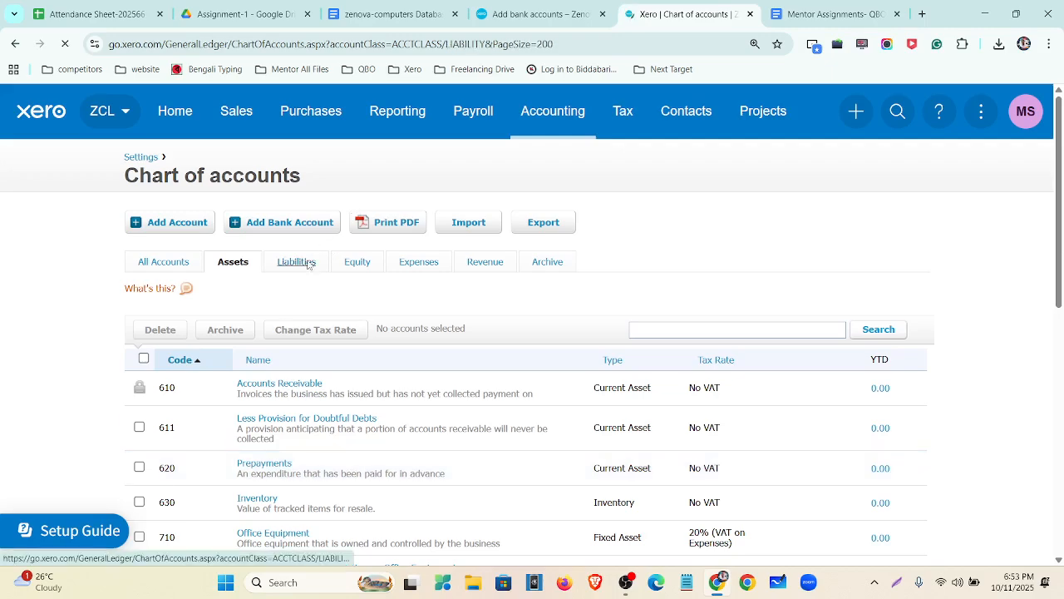
# Step: Review the liability, equity, expense, revenue and asset accounts in the chart of accounts for an unused account code
pyautogui.scroll(-5, 214, 275)
pyautogui.scroll(-5, 218, 341)
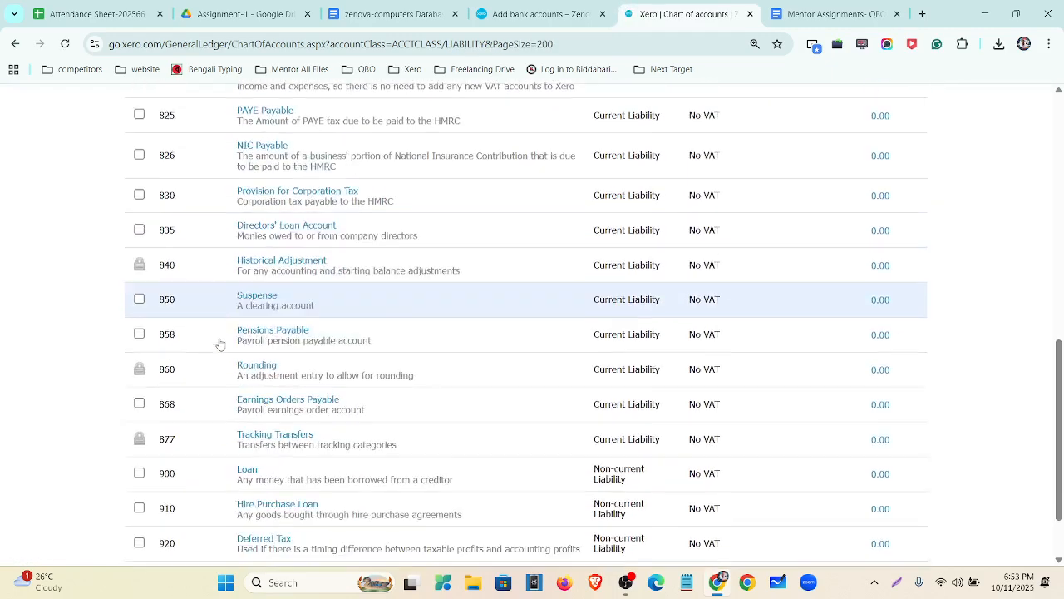
pyautogui.scroll(8, 222, 375)
pyautogui.scroll(2, 229, 374)
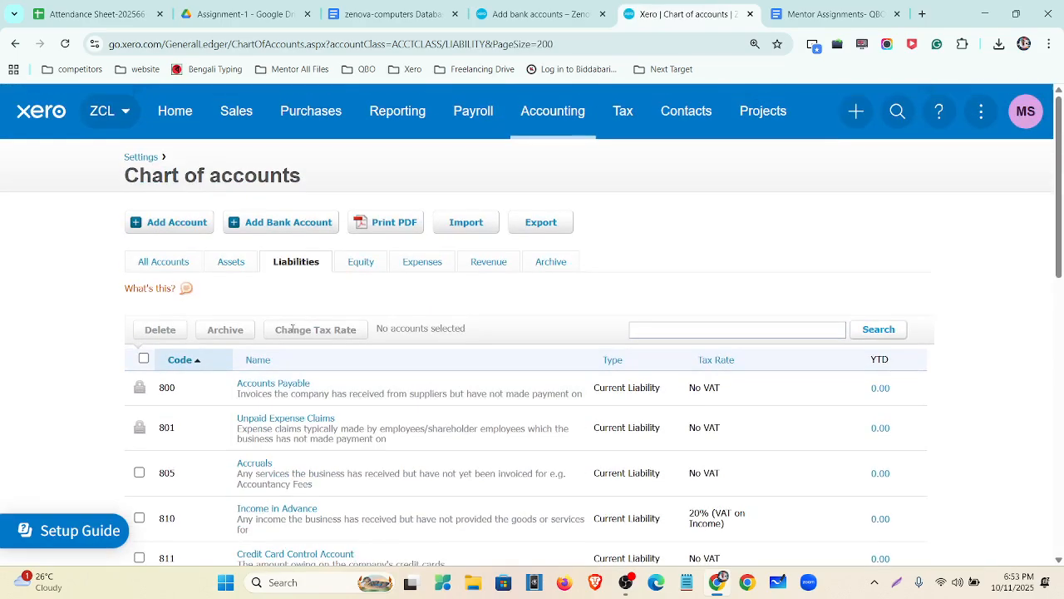
pyautogui.click(354, 263)
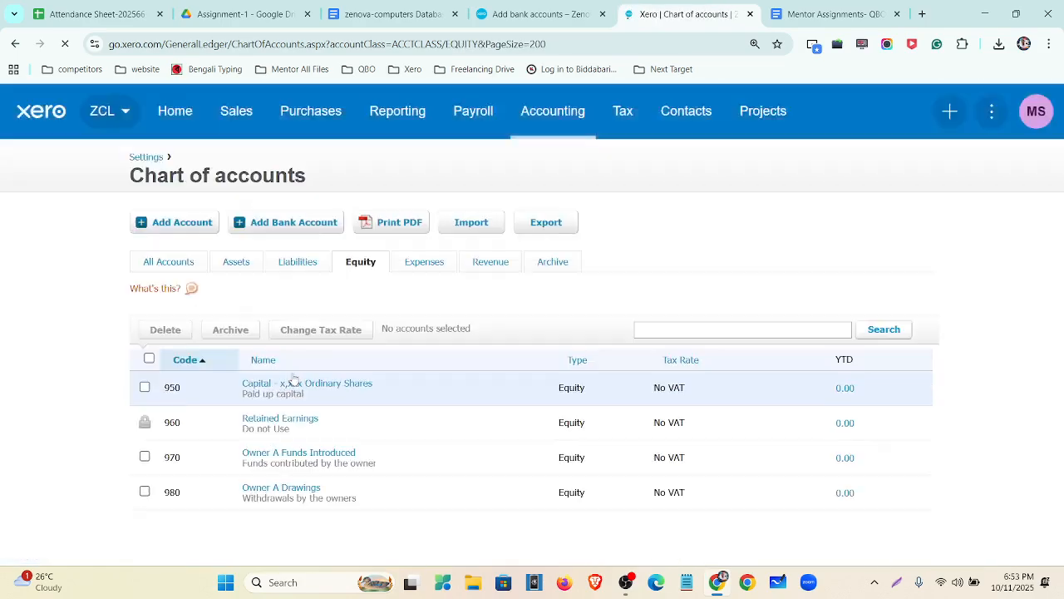
pyautogui.click(424, 262)
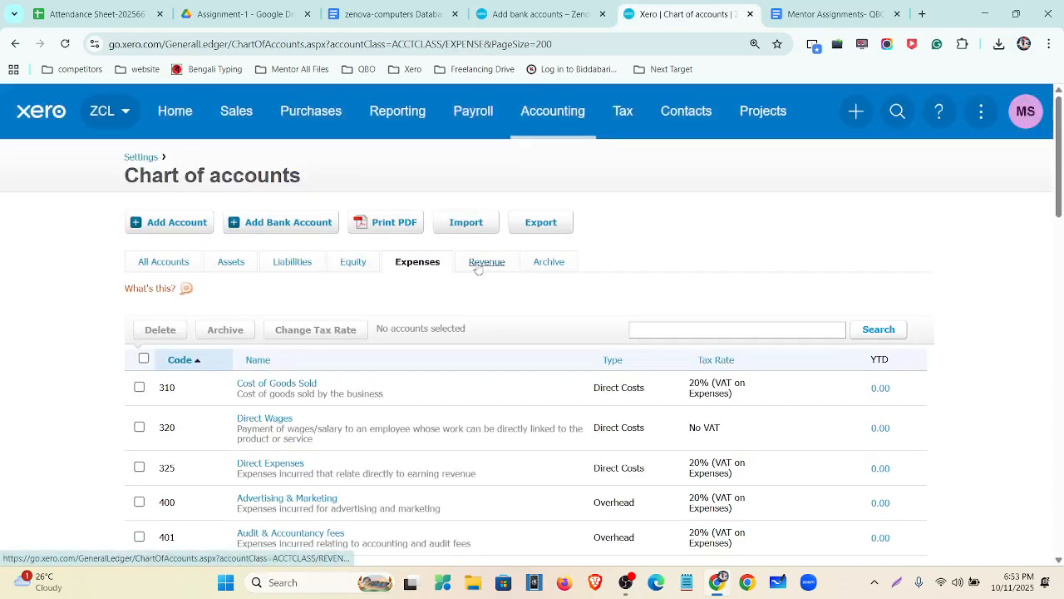
pyautogui.click(476, 265)
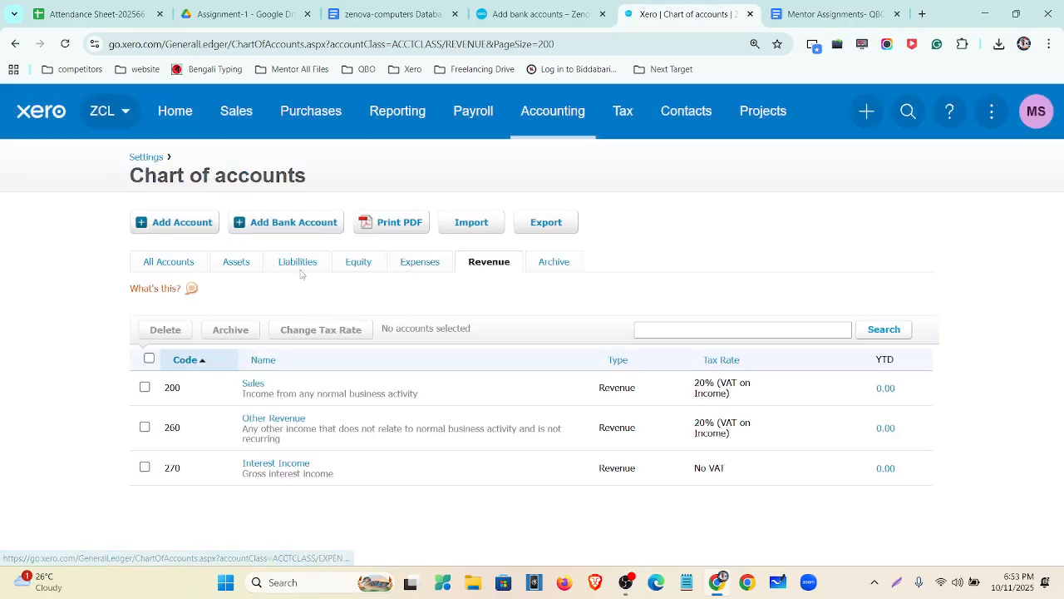
pyautogui.click(246, 266)
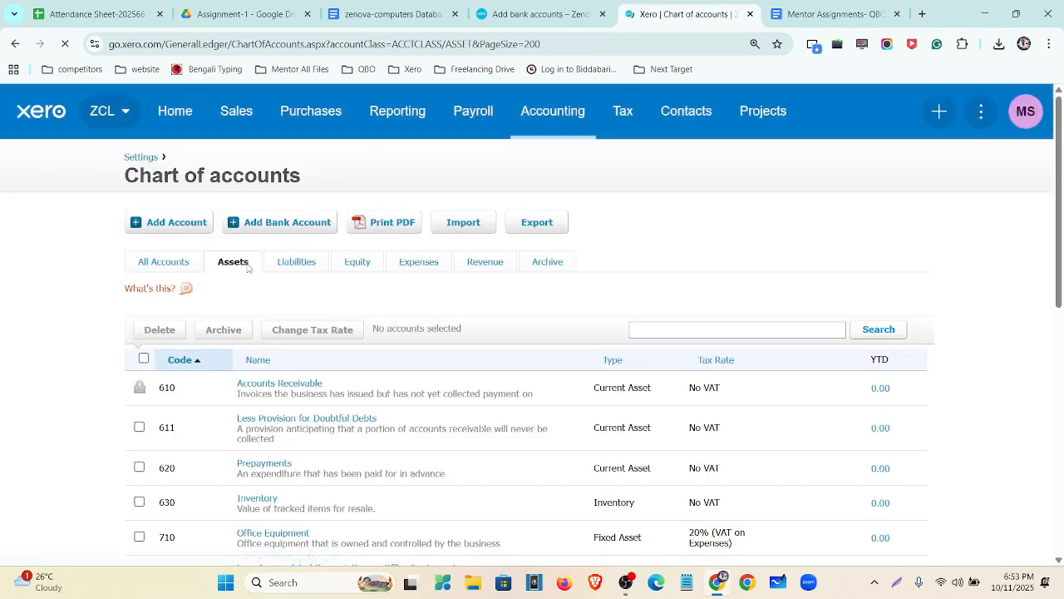
pyautogui.scroll(-1, 249, 450)
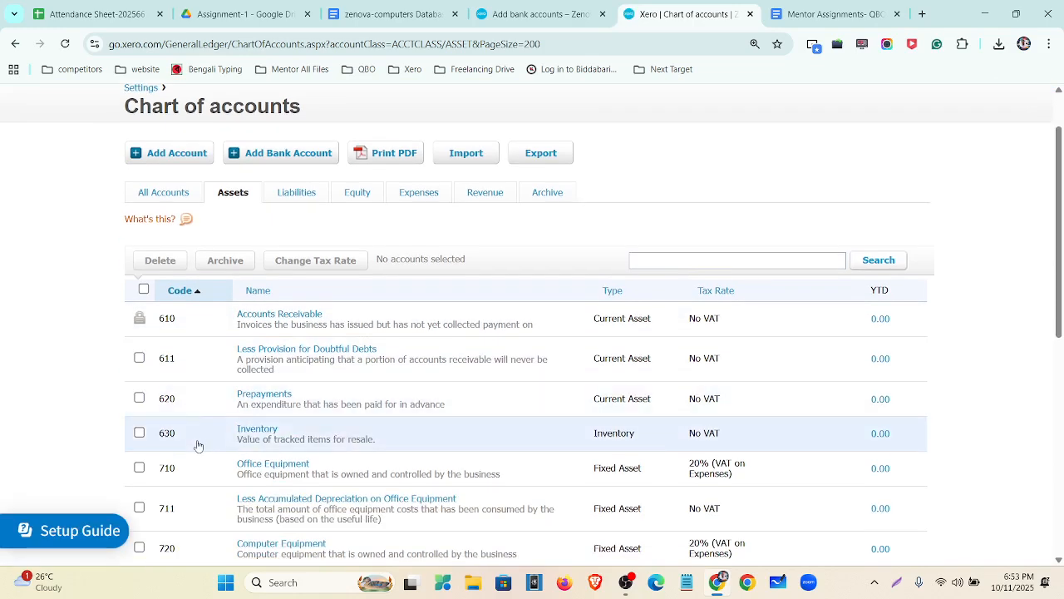
# Step: Set the account code of RBS Bank–Checking to 640, checking it against the asset codes, and add the account
pyautogui.click(531, 17)
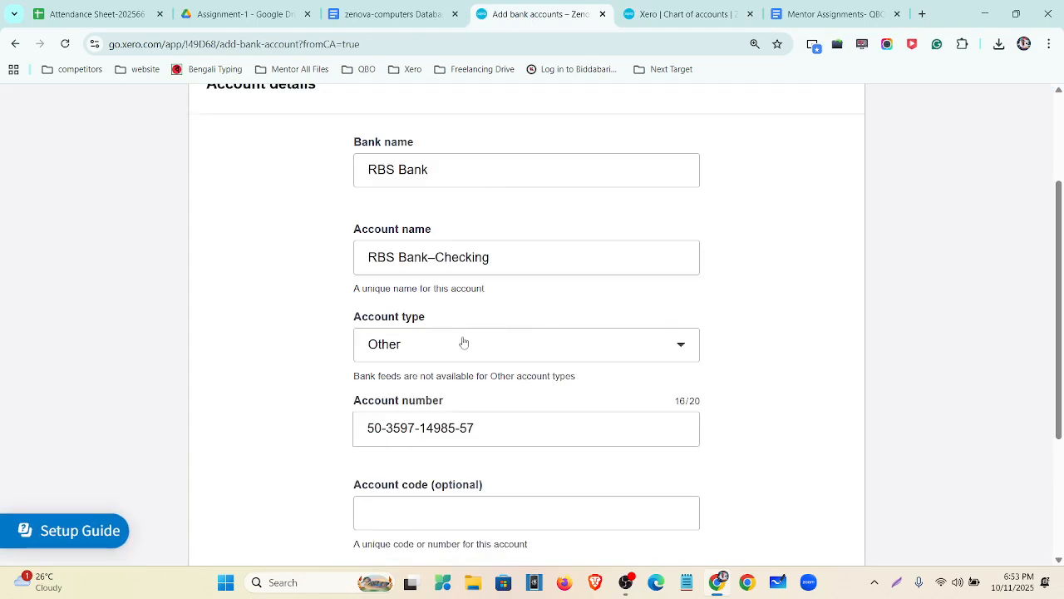
pyautogui.click(372, 506)
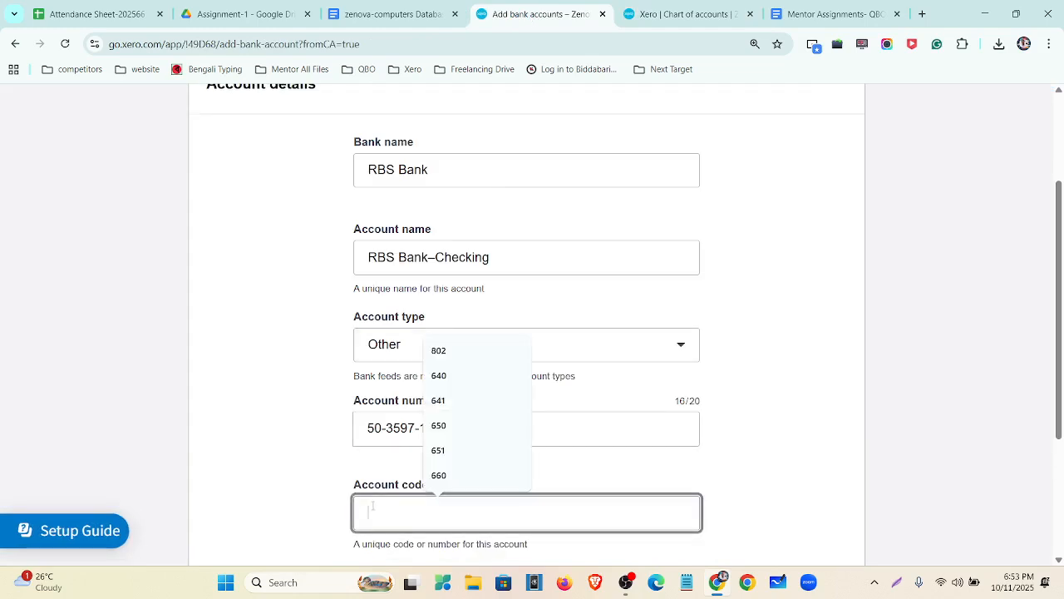
pyautogui.write('640')
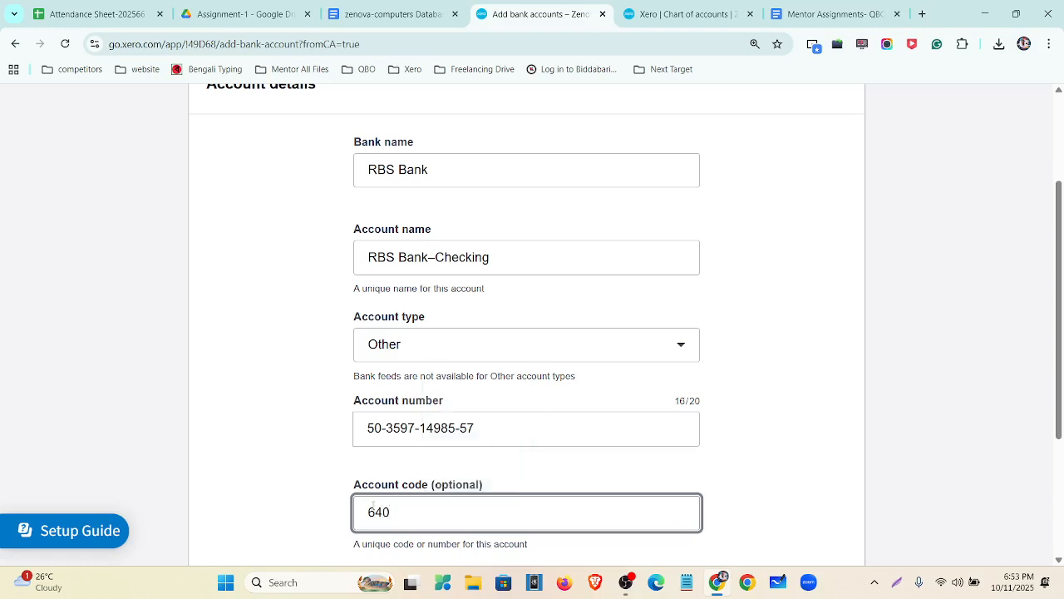
pyautogui.scroll(-3, 349, 482)
pyautogui.click(310, 327)
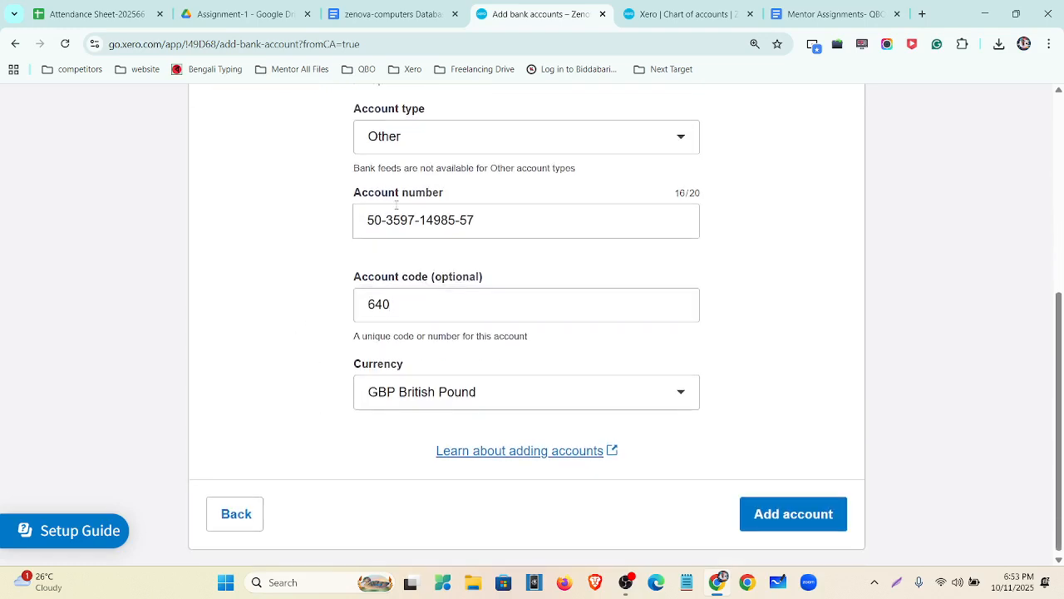
pyautogui.click(641, 12)
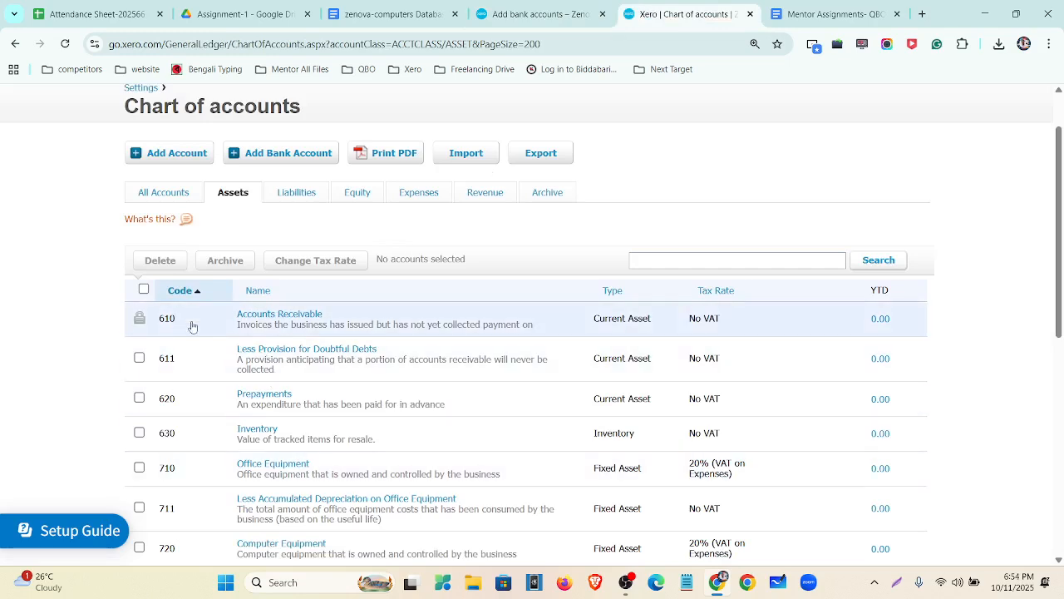
pyautogui.click(532, 13)
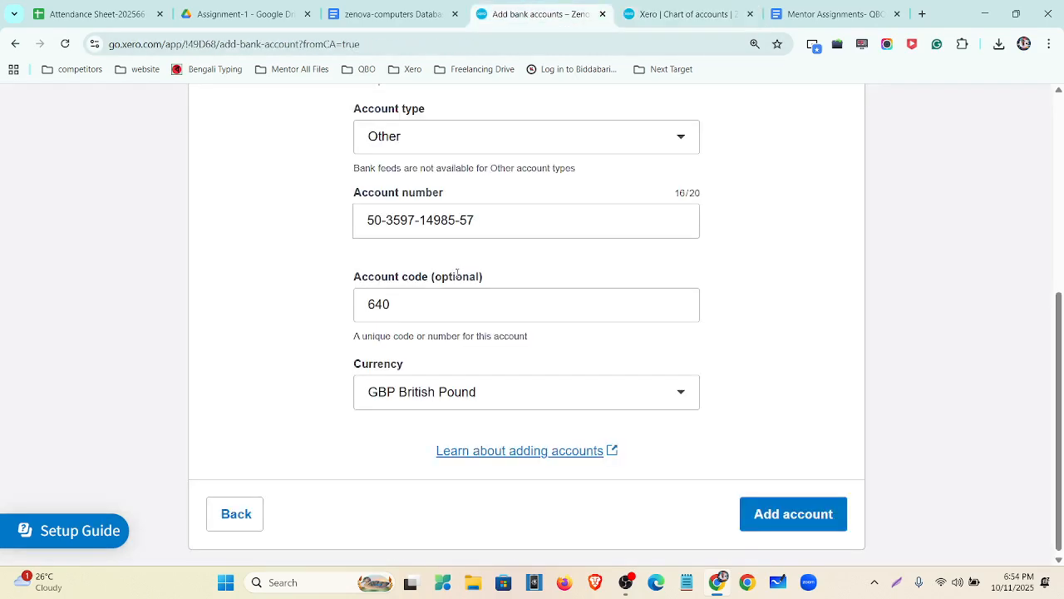
pyautogui.click(778, 519)
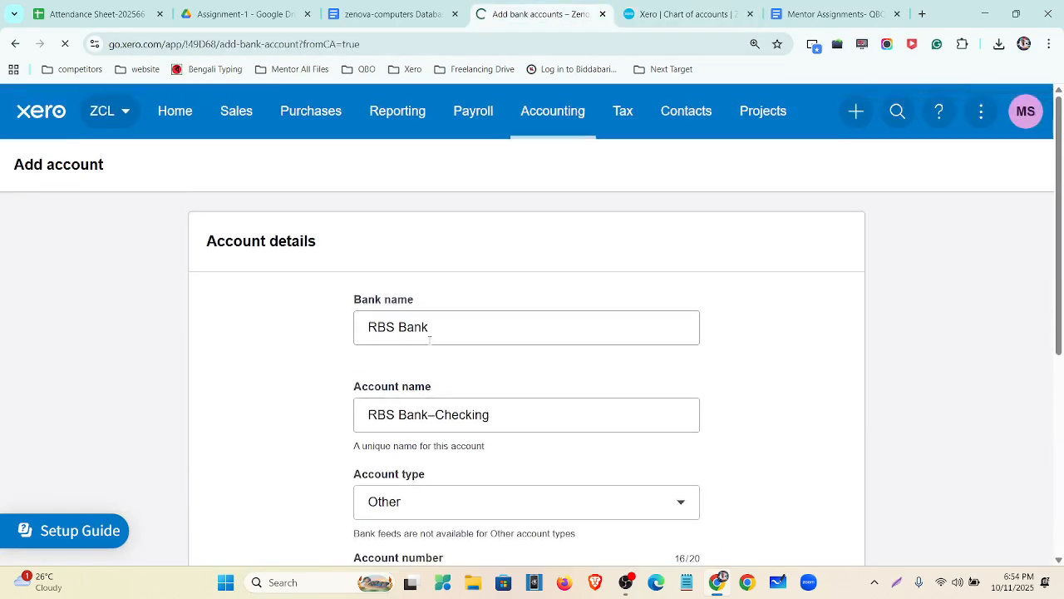
# Step: Check the asset accounts in the chart of accounts for the new RBS Bank–Checking entry
pyautogui.scroll(-3, 415, 480)
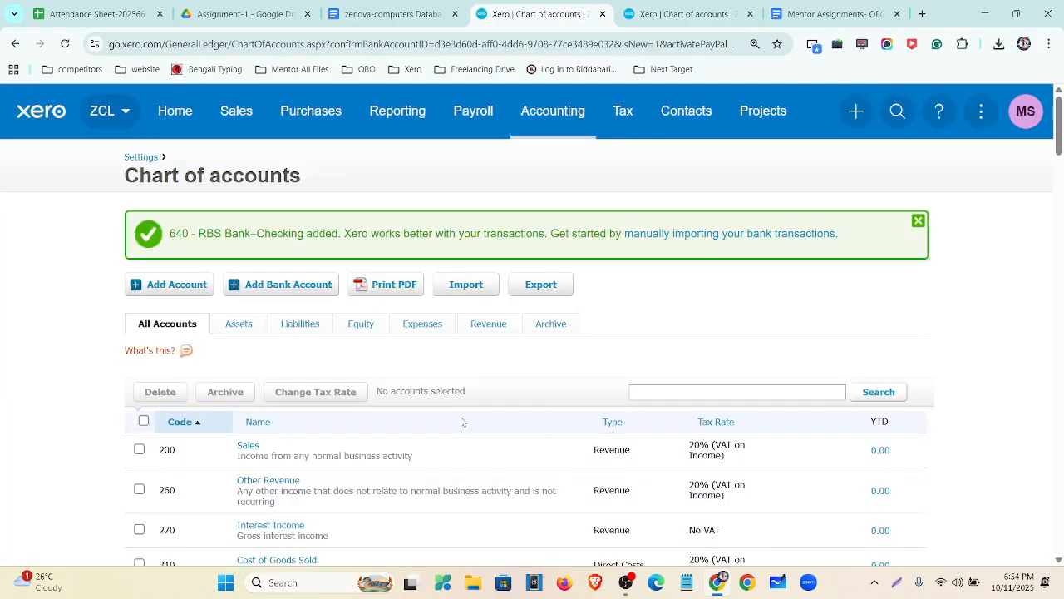
pyautogui.click(246, 331)
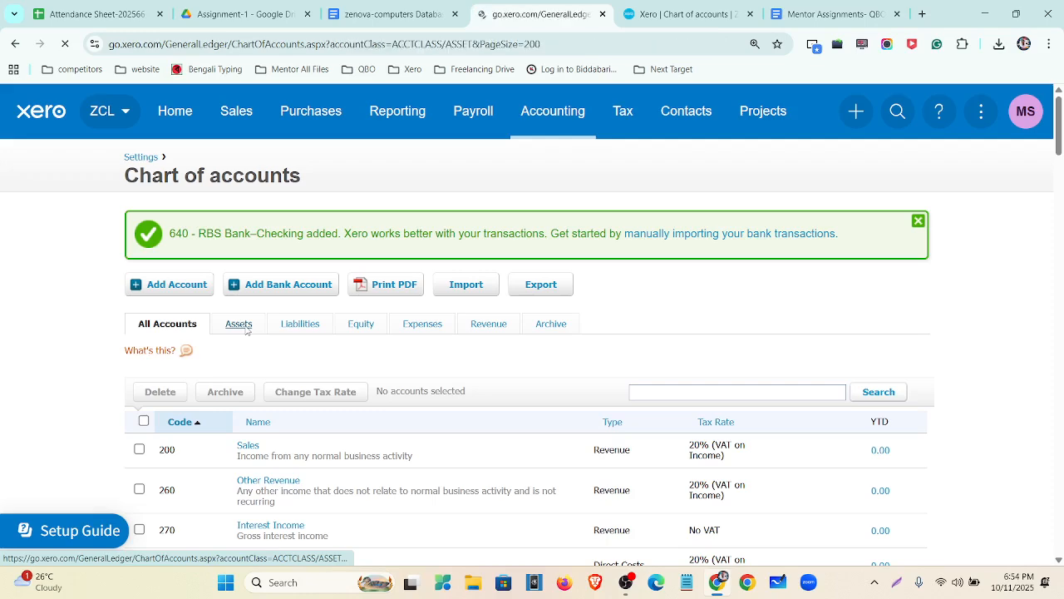
pyautogui.scroll(-2, 563, 303)
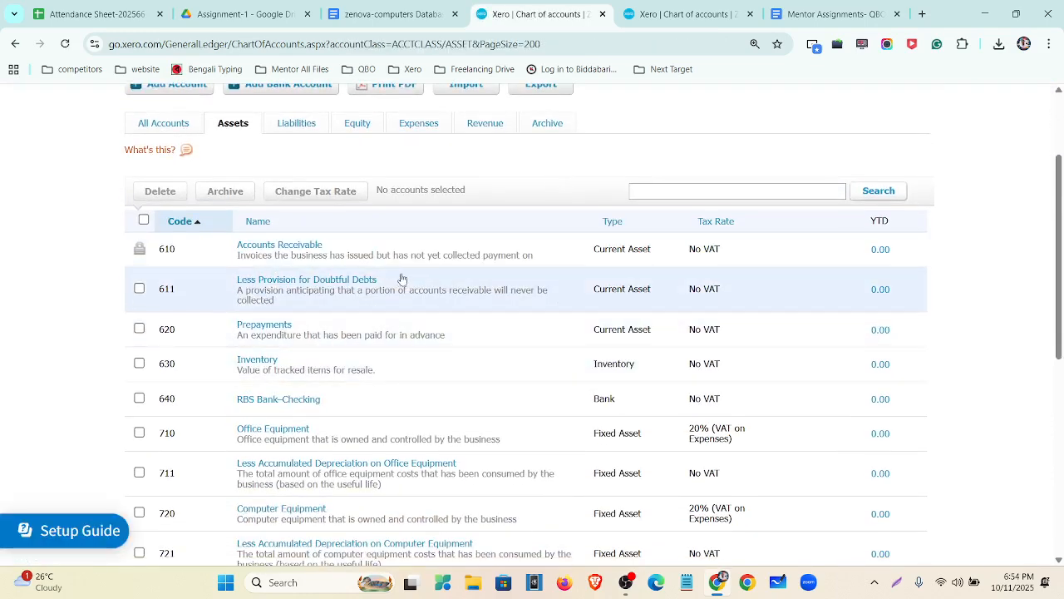
pyautogui.scroll(-1, 400, 306)
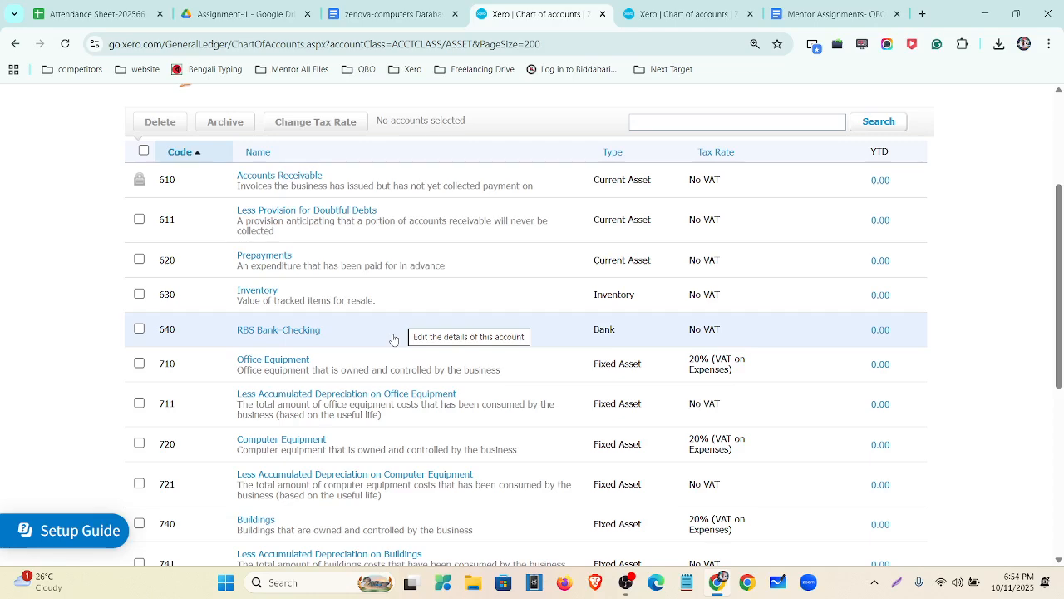
pyautogui.click(690, 15)
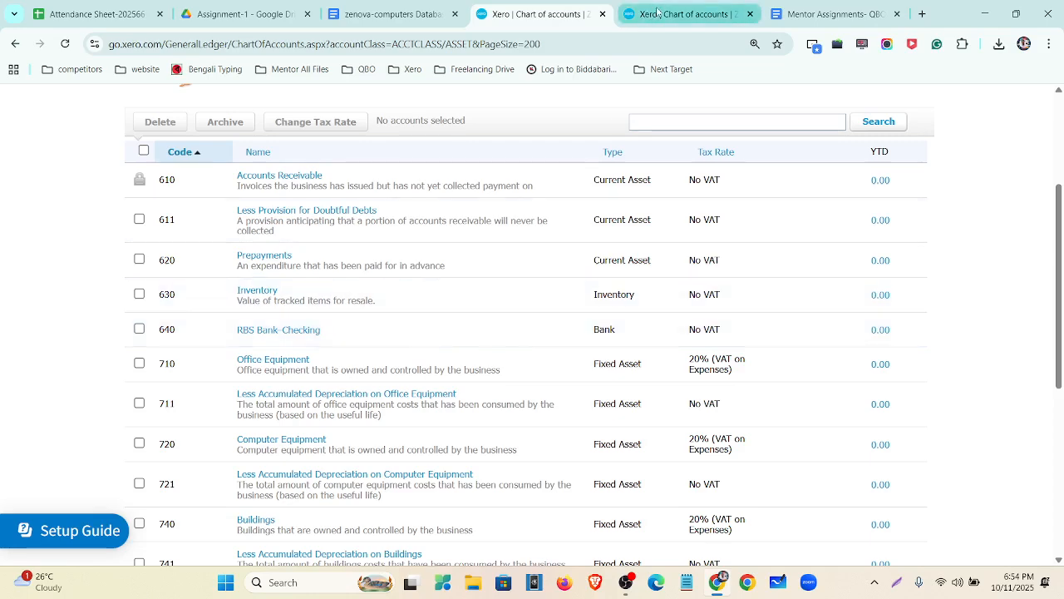
# Step: Switch to the zenova-computers Database document and add "Savings" after "Metro Bank -" in the Bank Accounts list
pyautogui.click(364, 14)
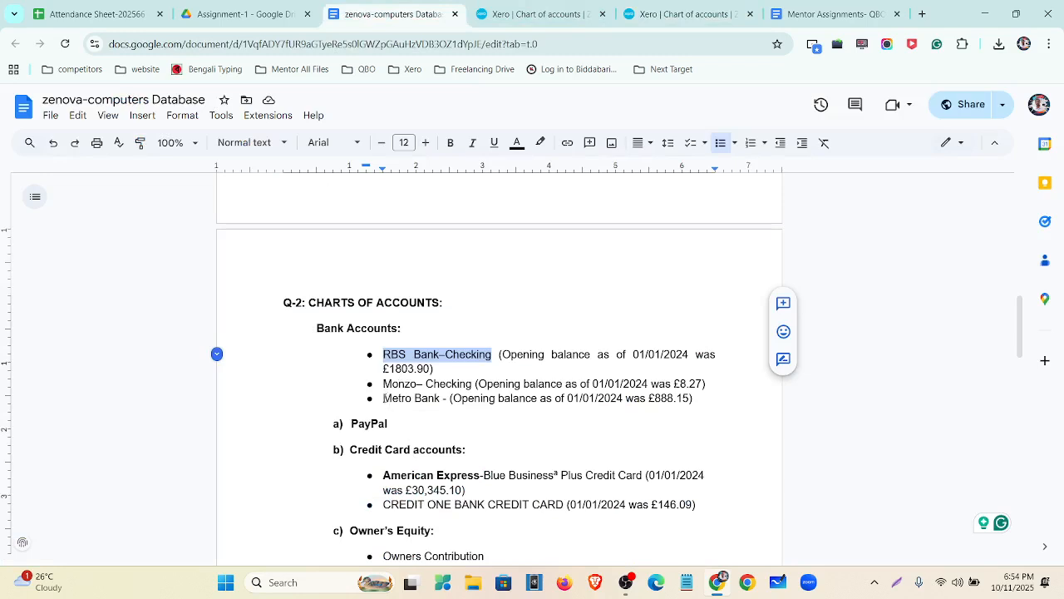
pyautogui.moveTo(383, 398); pyautogui.dragTo(439, 399)
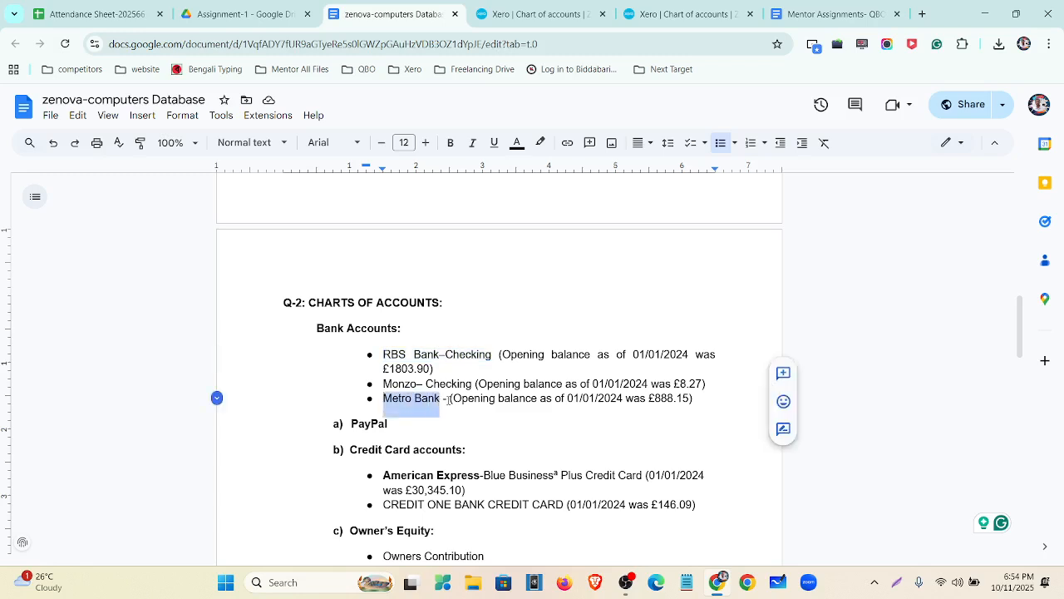
pyautogui.click(450, 399)
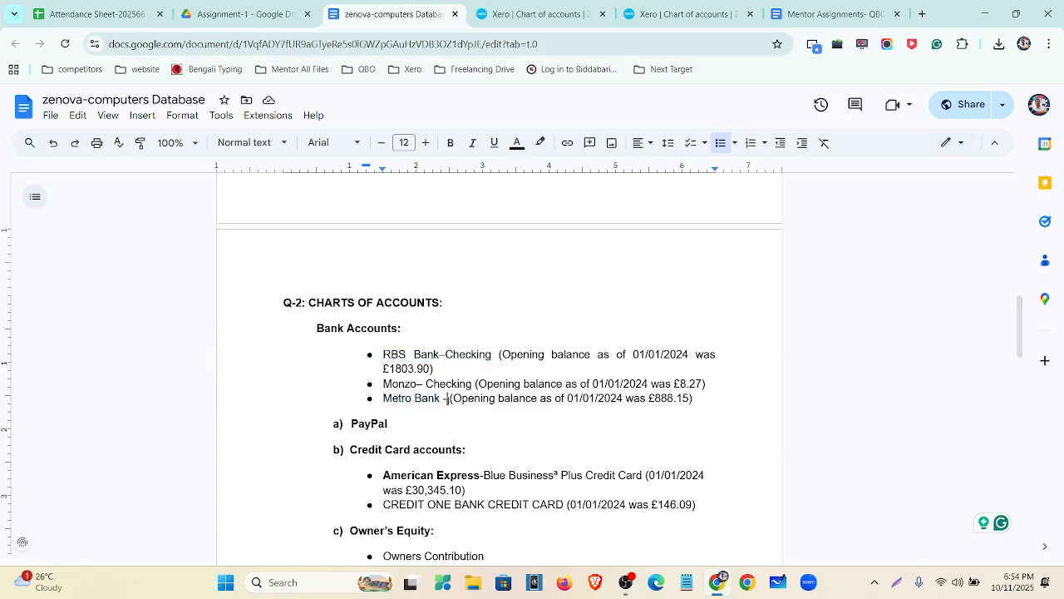
pyautogui.write('Saving')
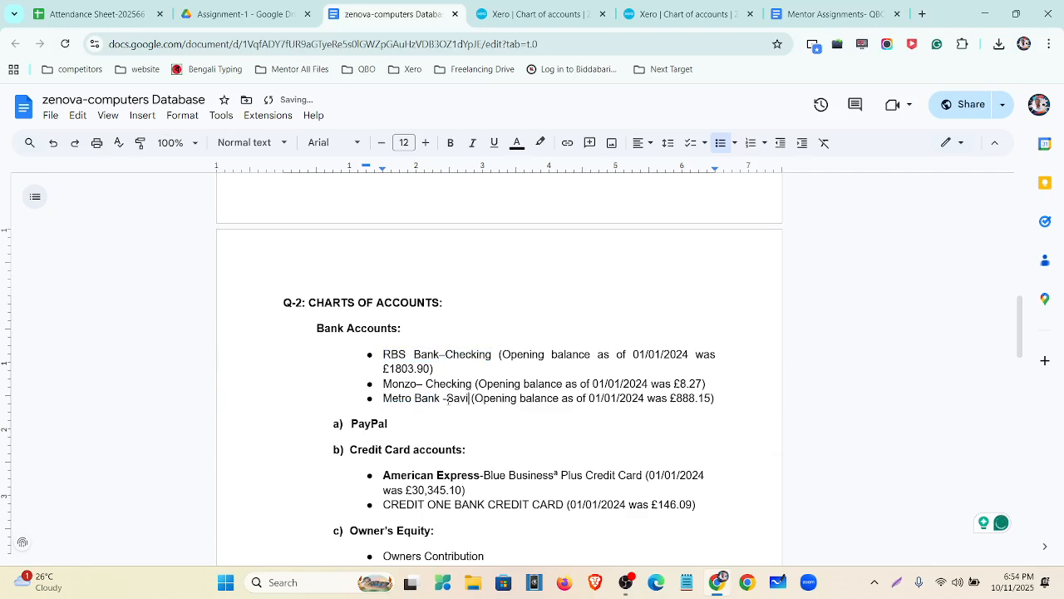
pyautogui.write('s')
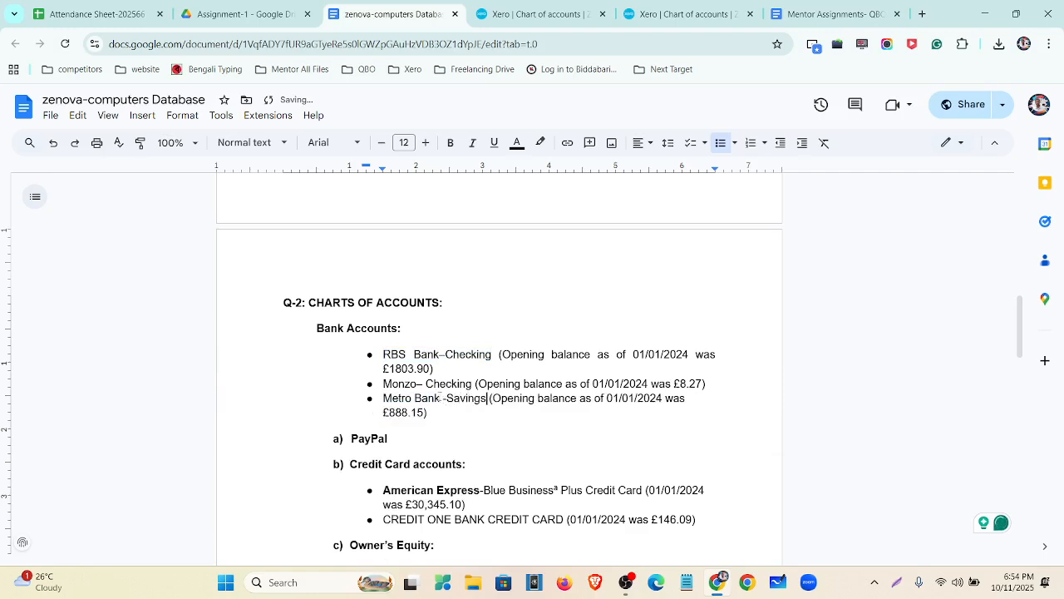
# Step: Copy the name "Metro Bank" from the document and start adding a bank account without a bank feed in Xero
pyautogui.moveTo(441, 400); pyautogui.dragTo(383, 399)
pyautogui.hotkey('ctrl', 'c')
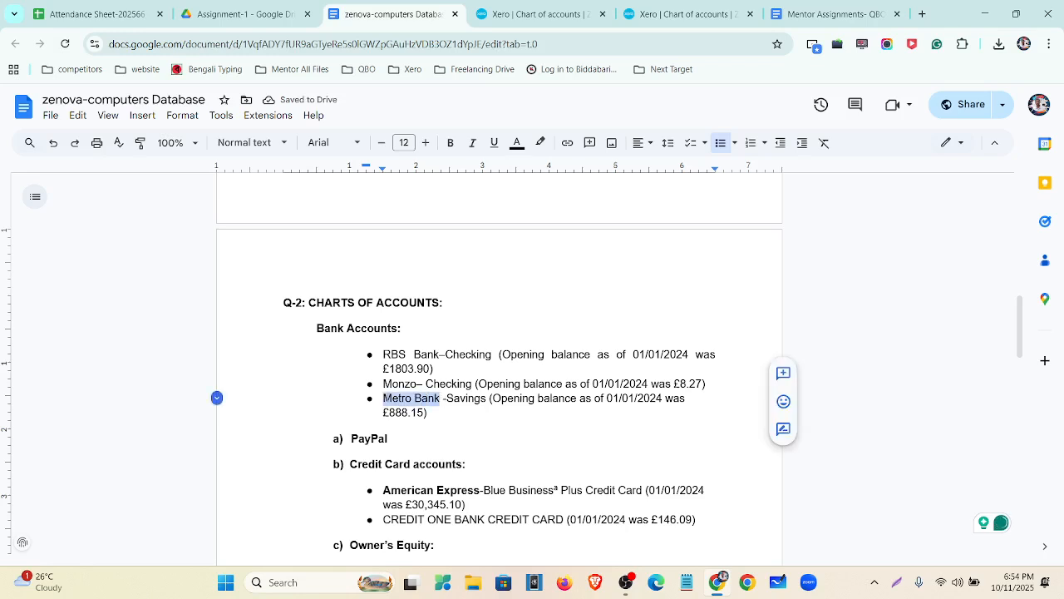
pyautogui.click(689, 15)
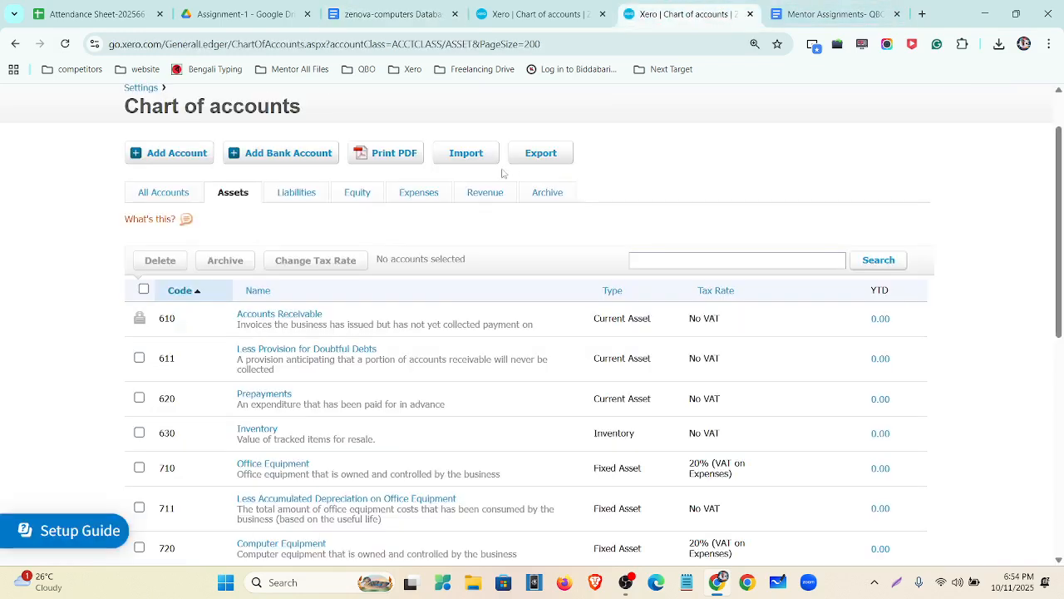
pyautogui.click(290, 153)
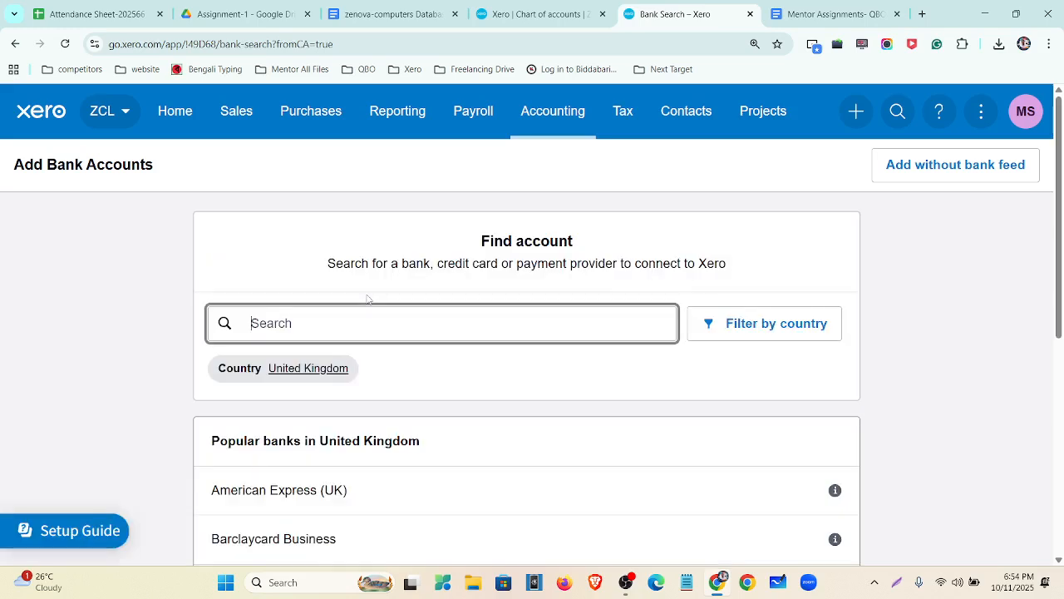
pyautogui.click(981, 176)
pyautogui.click(657, 476)
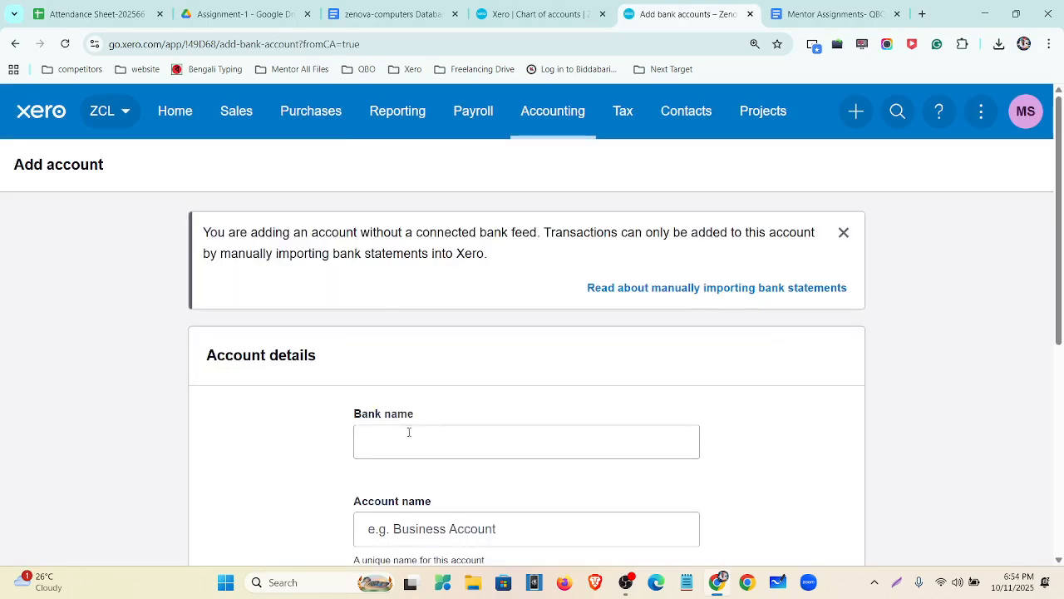
# Step: Enter Metro Bank as the bank name and Metro Bank-Savings as the account name
pyautogui.click(408, 432)
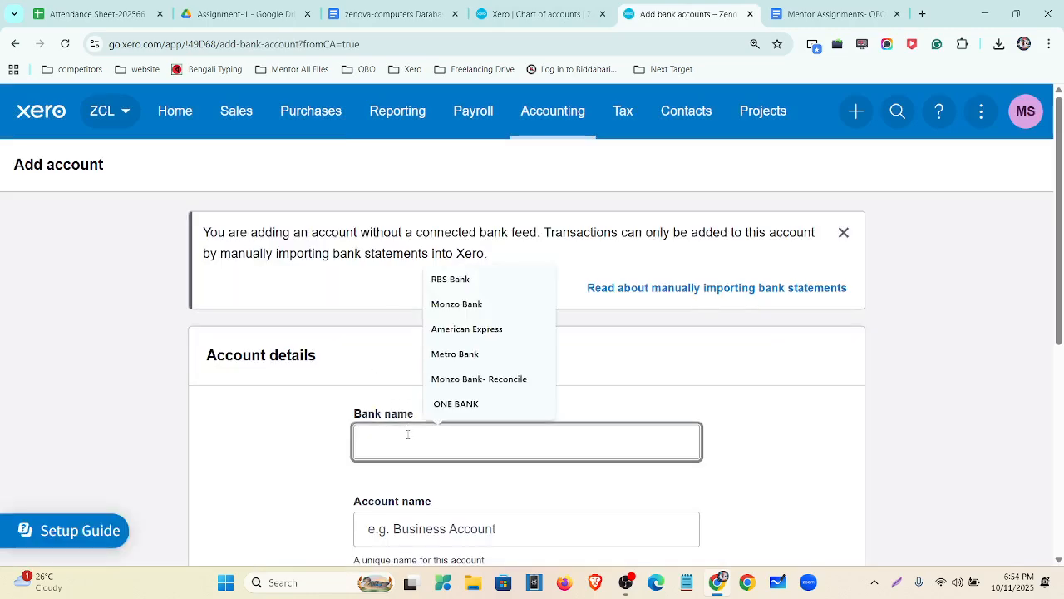
pyautogui.click(455, 353)
pyautogui.scroll(-3, 497, 385)
pyautogui.click(422, 252)
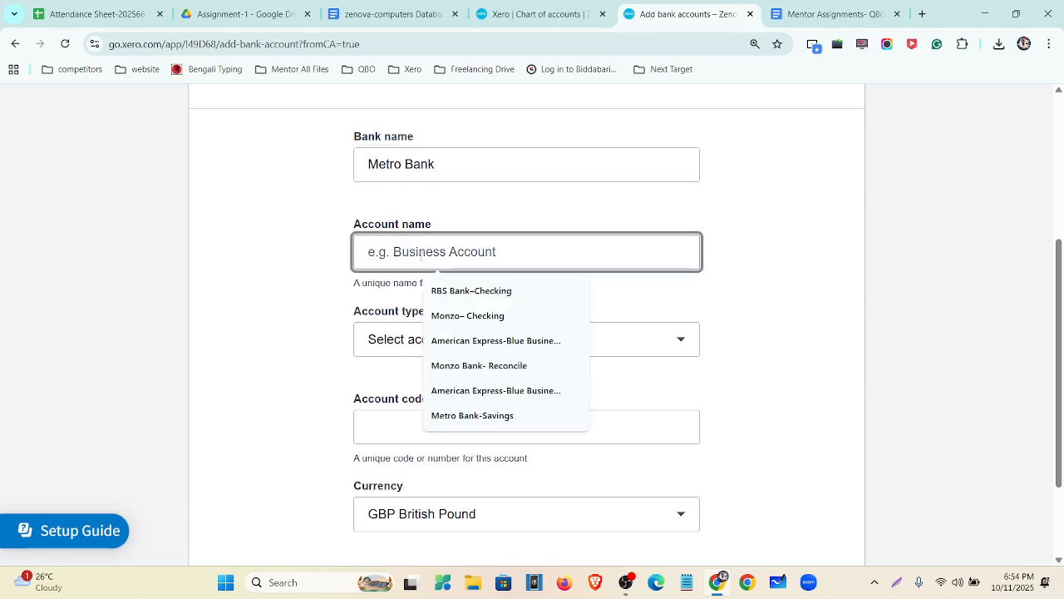
pyautogui.hotkey('ctrl', 'v')
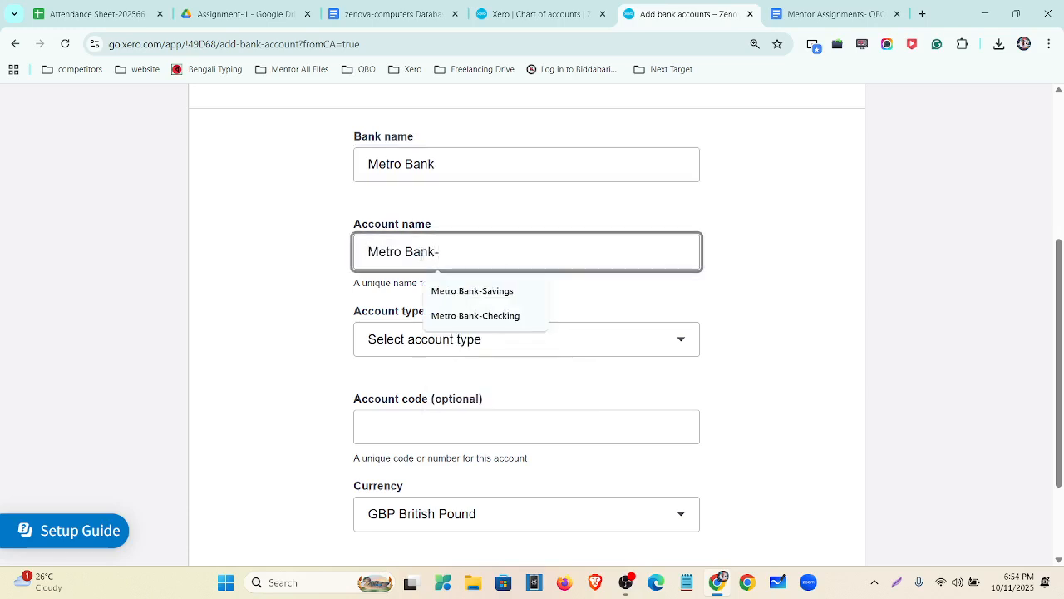
pyautogui.write('-')
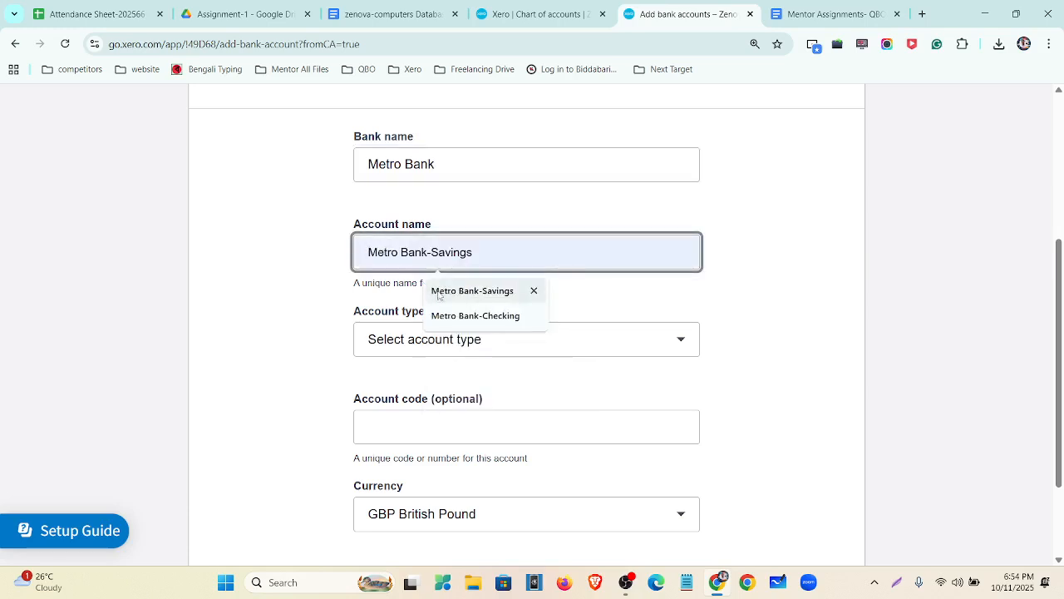
pyautogui.click(437, 290)
# Step: Set the Metro Bank-Savings account type to Other and enter its bank account number
pyautogui.click(464, 342)
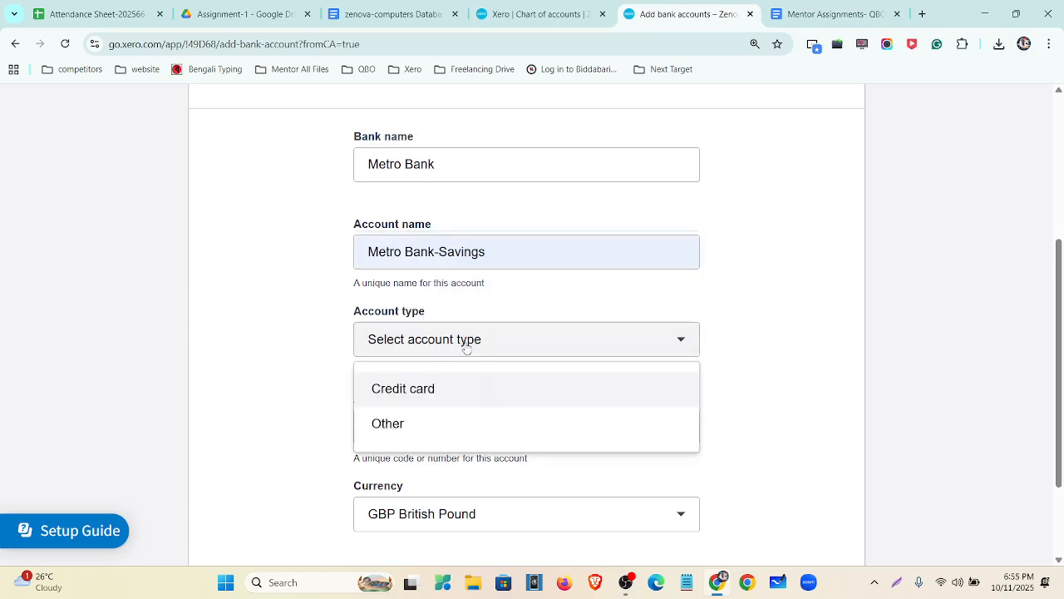
pyautogui.click(465, 426)
pyautogui.scroll(-1, 490, 366)
pyautogui.click(487, 363)
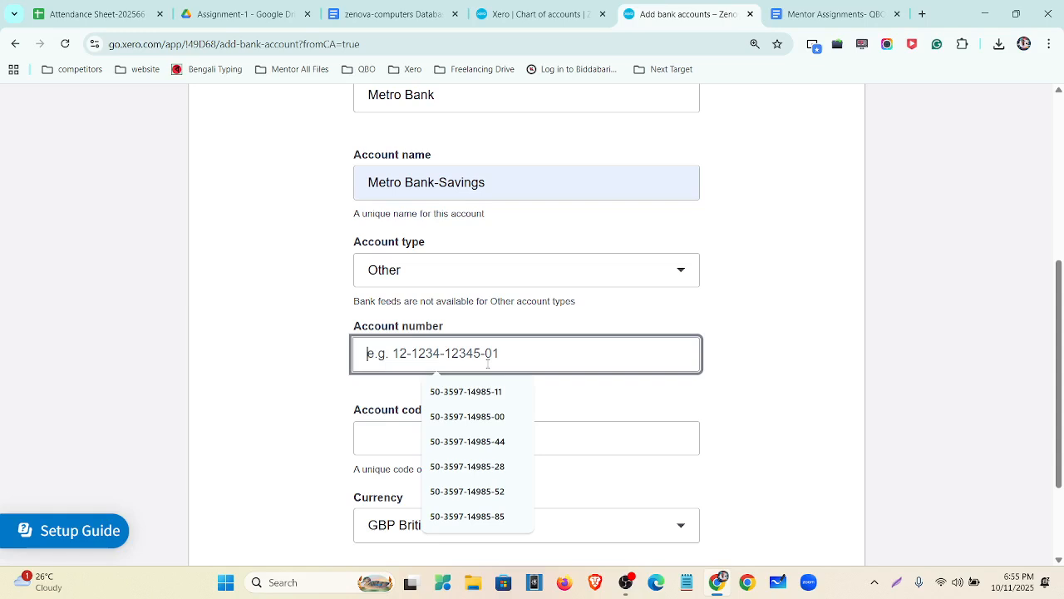
pyautogui.click(489, 447)
pyautogui.press('BackSpace')
pyautogui.press('BackSpace')
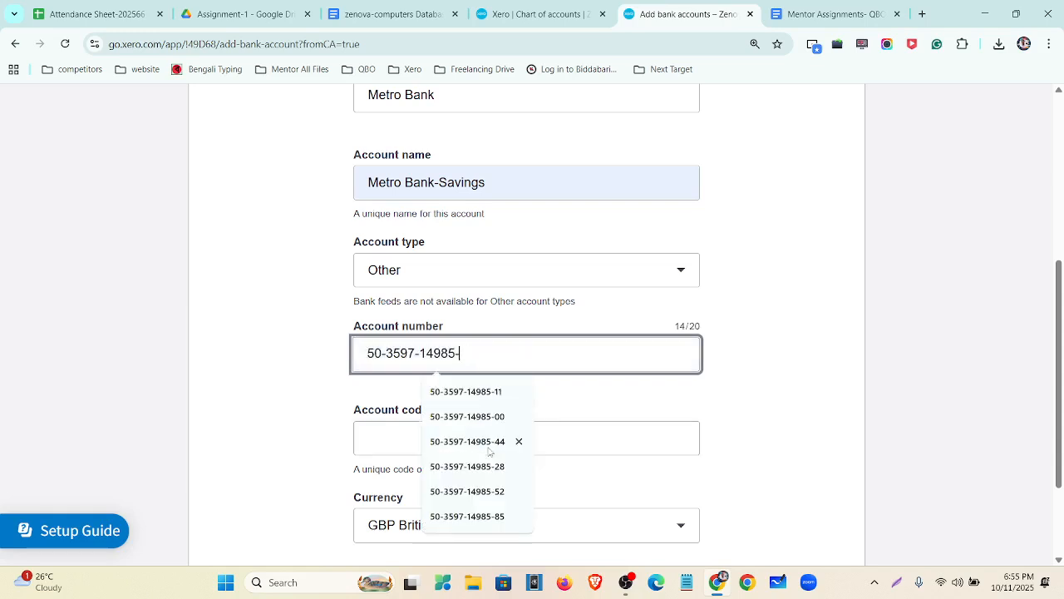
pyautogui.write('85')
# Step: Assign account code 641 to the Metro Bank-Savings account and save it with GBP British Pound as currency
pyautogui.click(474, 439)
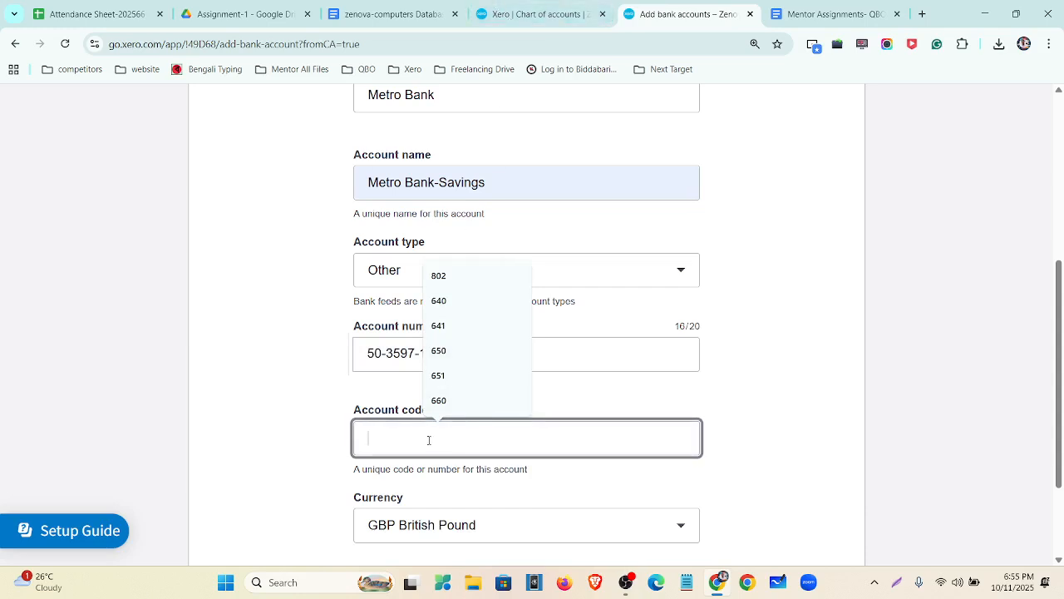
pyautogui.write('641')
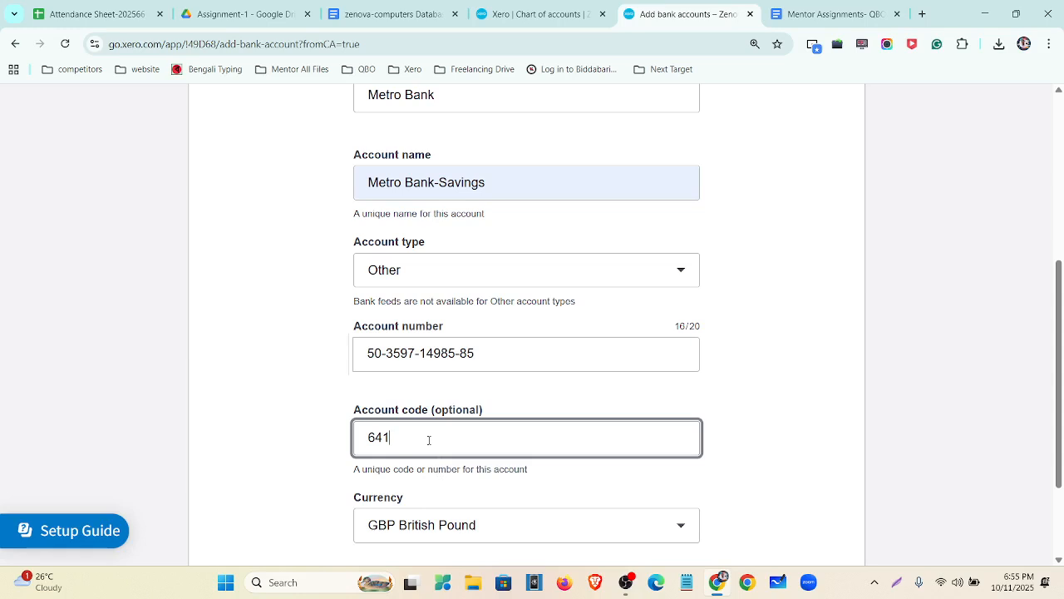
pyautogui.scroll(-3, 341, 466)
pyautogui.click(805, 519)
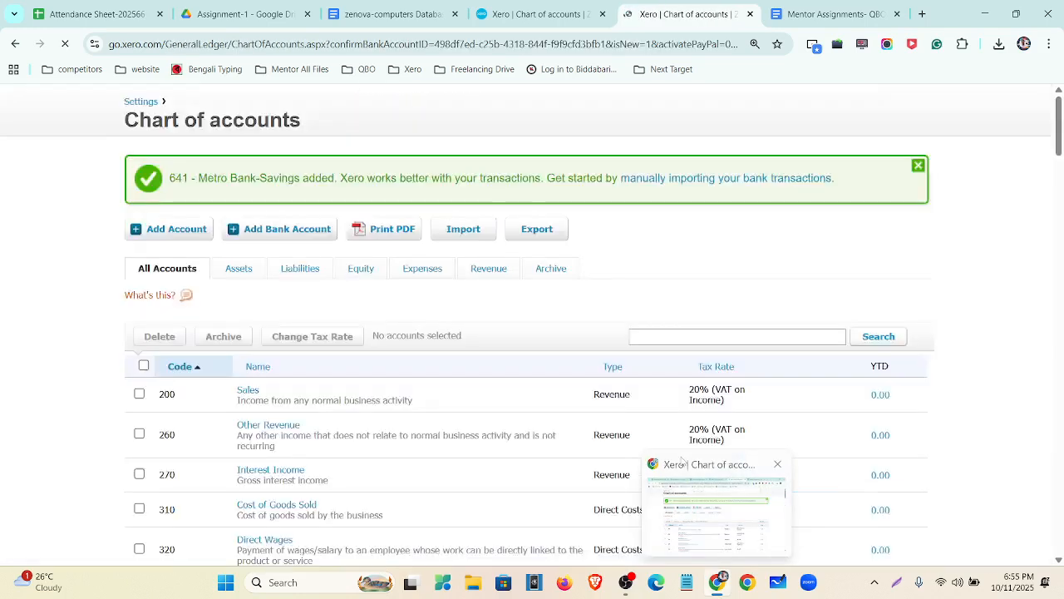
# Step: Check the asset accounts in the chart of accounts for the new Metro Bank-Savings entry
pyautogui.scroll(-3, 232, 283)
pyautogui.scroll(1, 241, 183)
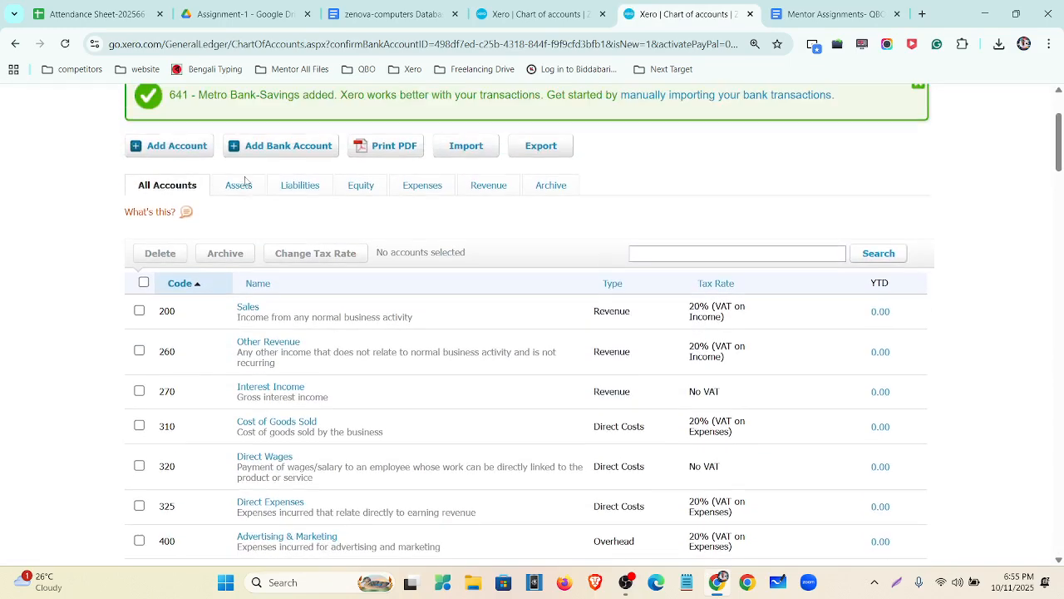
pyautogui.click(240, 186)
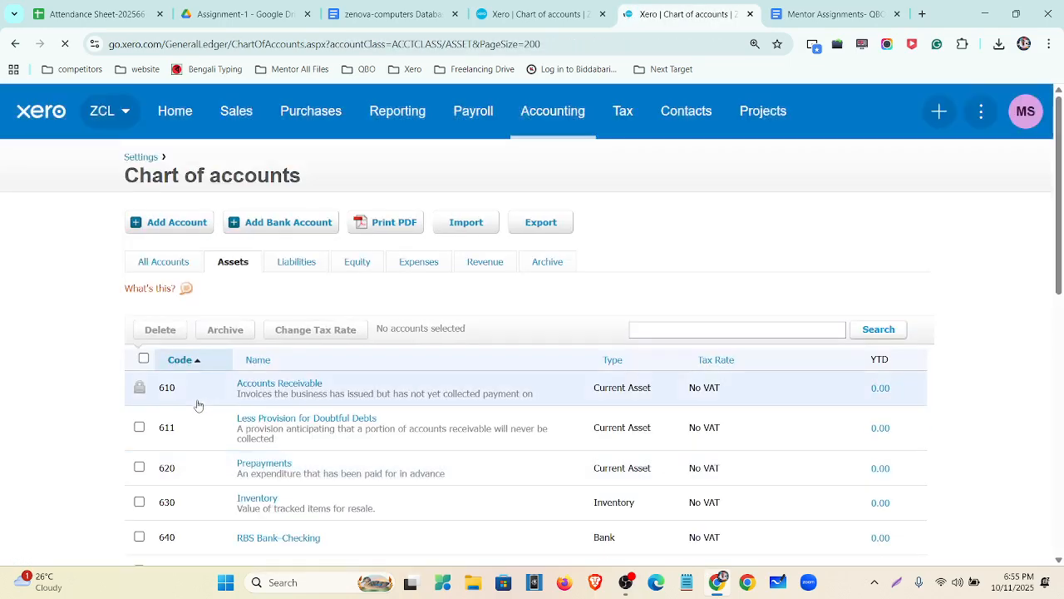
pyautogui.scroll(-2, 197, 424)
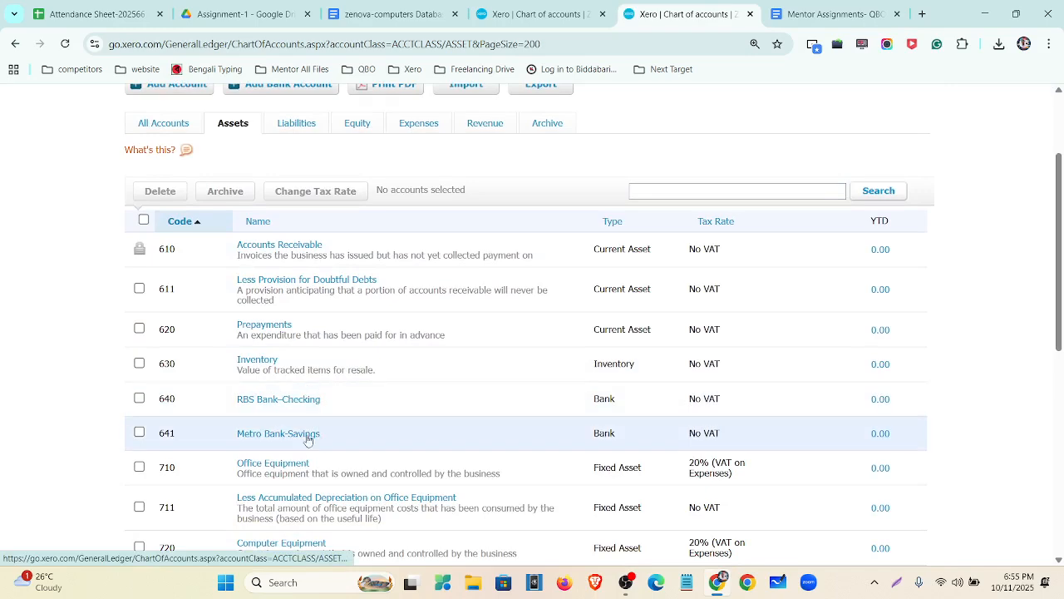
# Step: Copy "American Express" from the Credit Card accounts list in the zenova-computers Database document and start adding an account without a bank feed in Xero
pyautogui.click(391, 14)
pyautogui.scroll(-2, 427, 358)
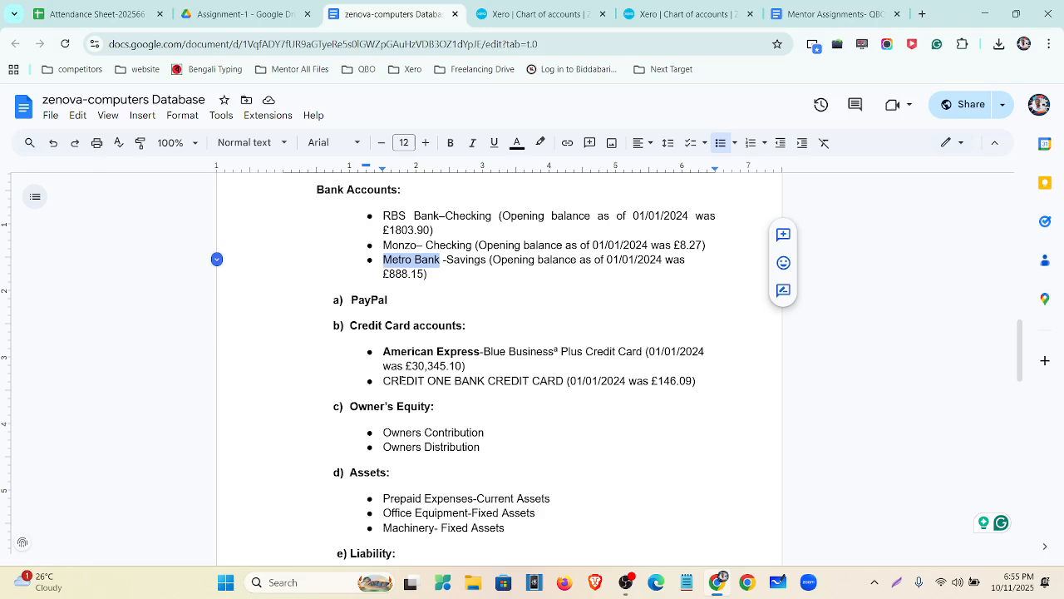
pyautogui.moveTo(384, 350); pyautogui.dragTo(478, 350)
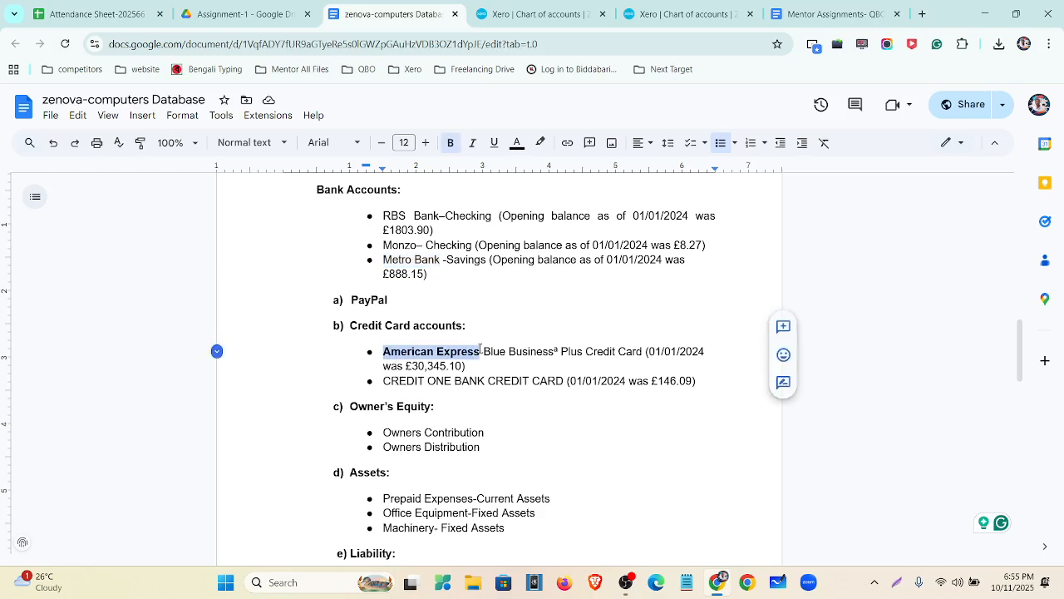
pyautogui.click(673, 14)
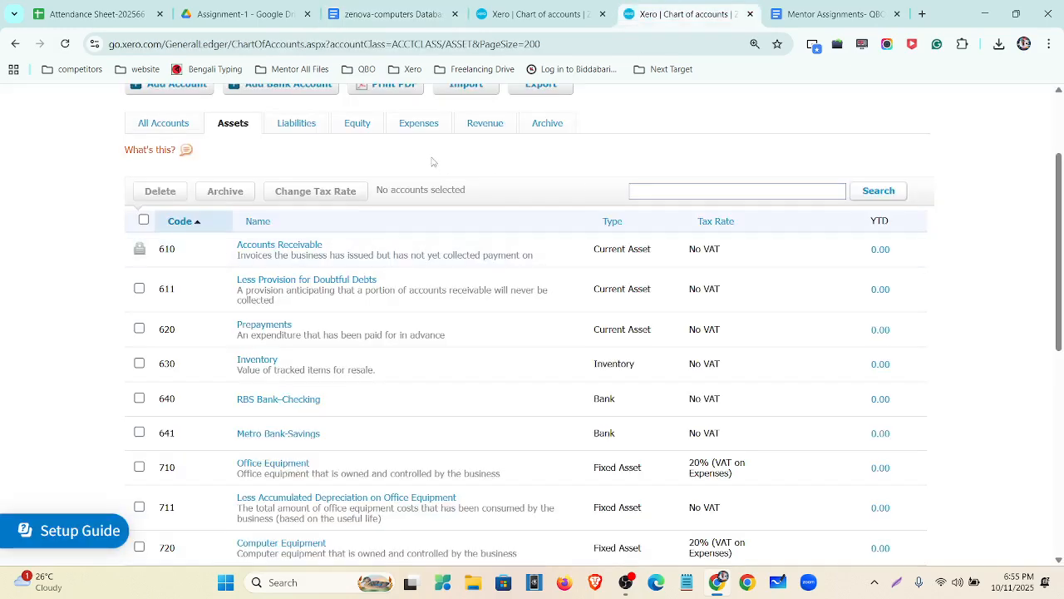
pyautogui.click(293, 223)
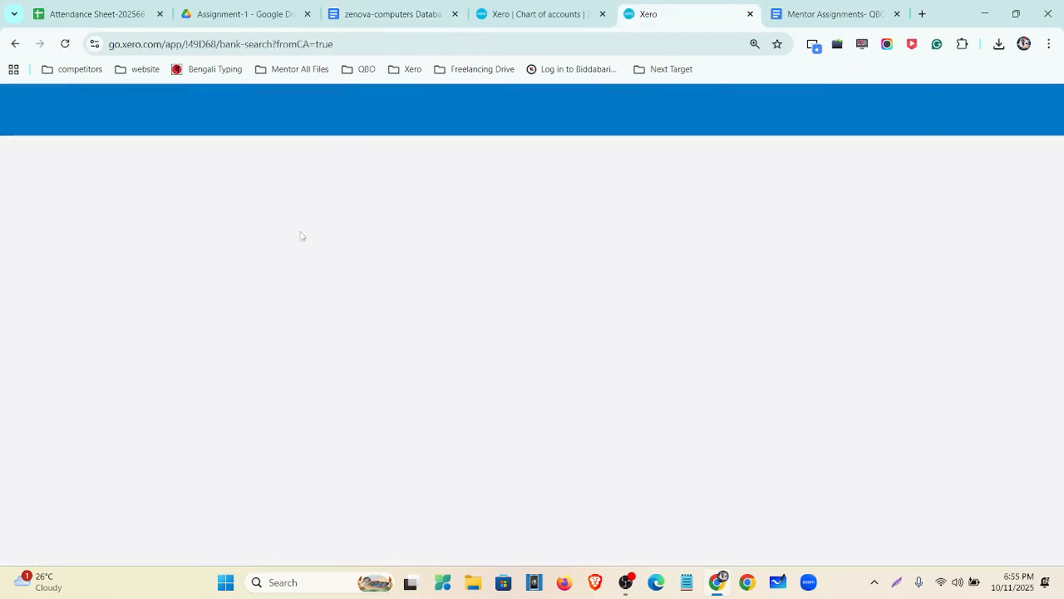
pyautogui.click(966, 168)
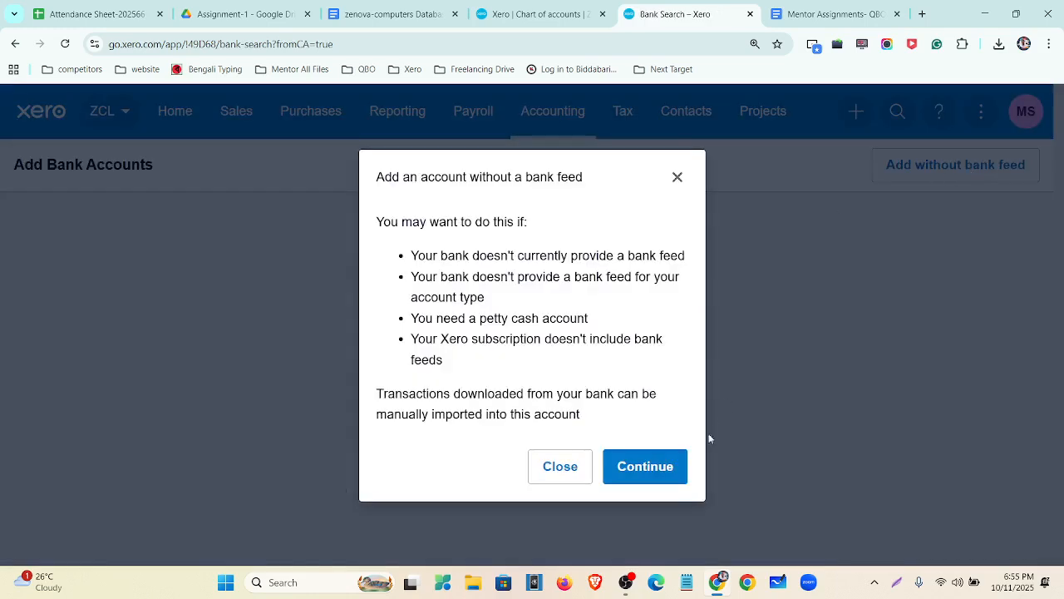
pyautogui.click(649, 469)
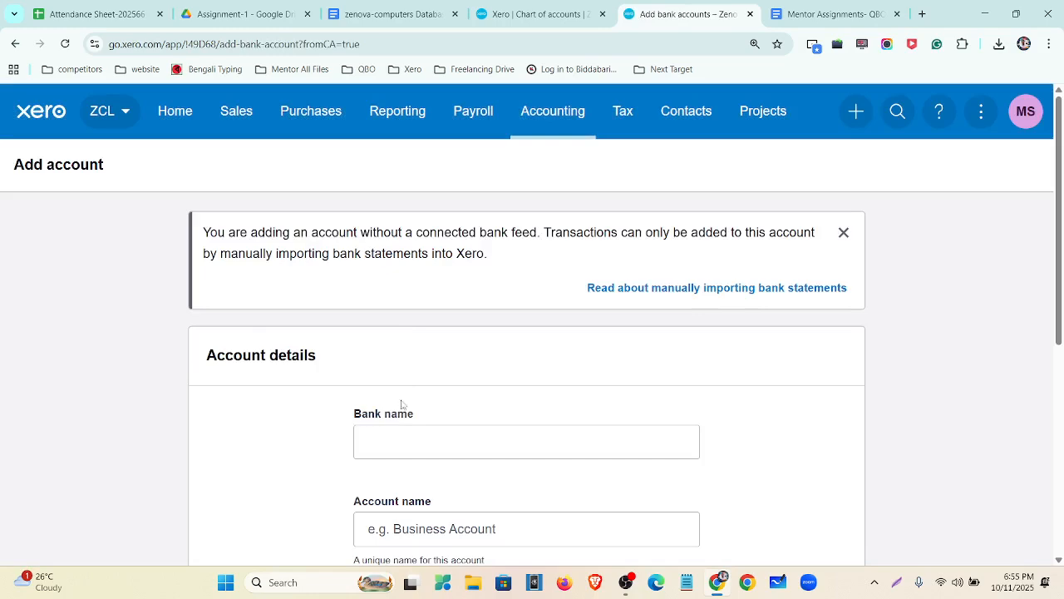
# Step: Enter American Express as the bank name and "American Express- Credit Card" as the account name
pyautogui.click(411, 449)
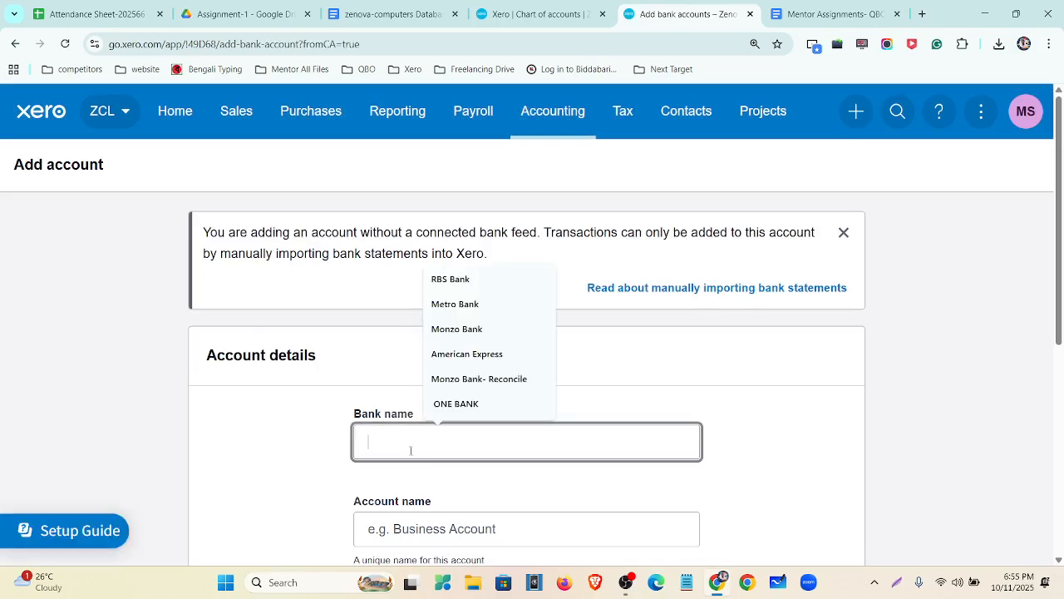
pyautogui.write('American Express')
pyautogui.scroll(-2, 462, 400)
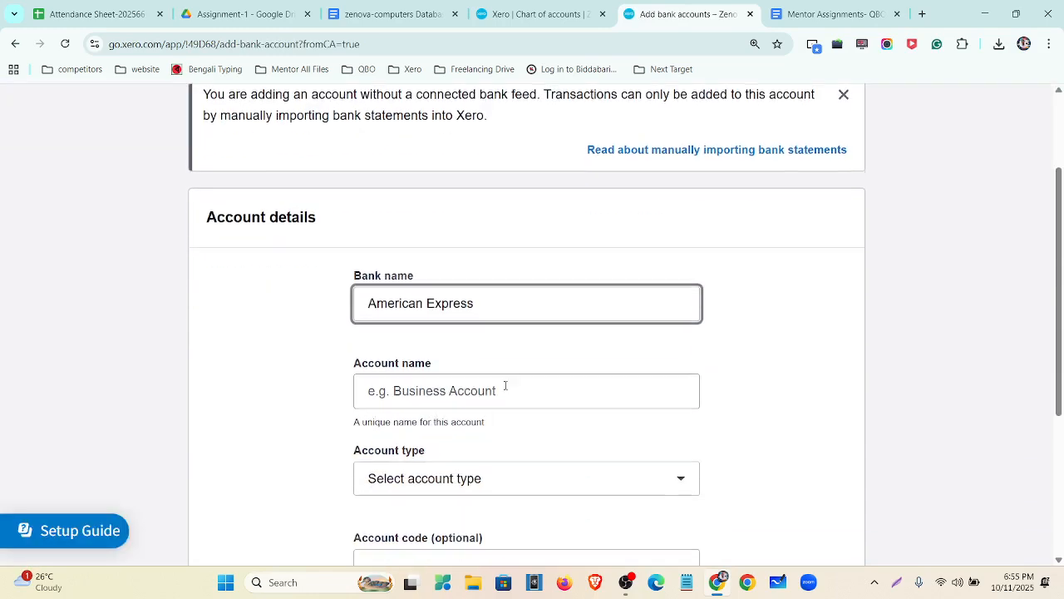
pyautogui.click(459, 388)
pyautogui.write('American Express')
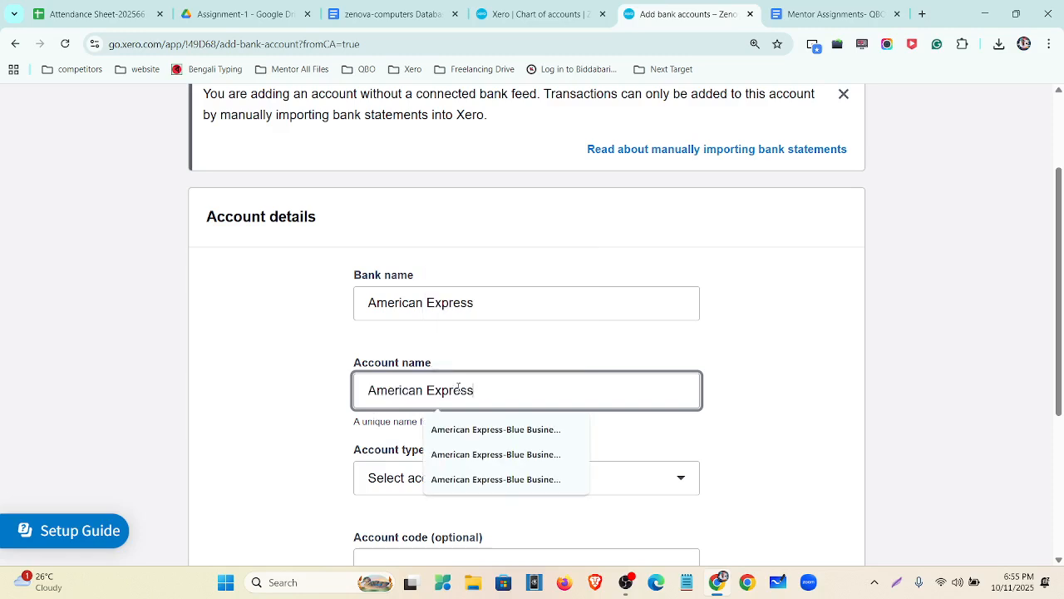
pyautogui.write('- Credit Card')
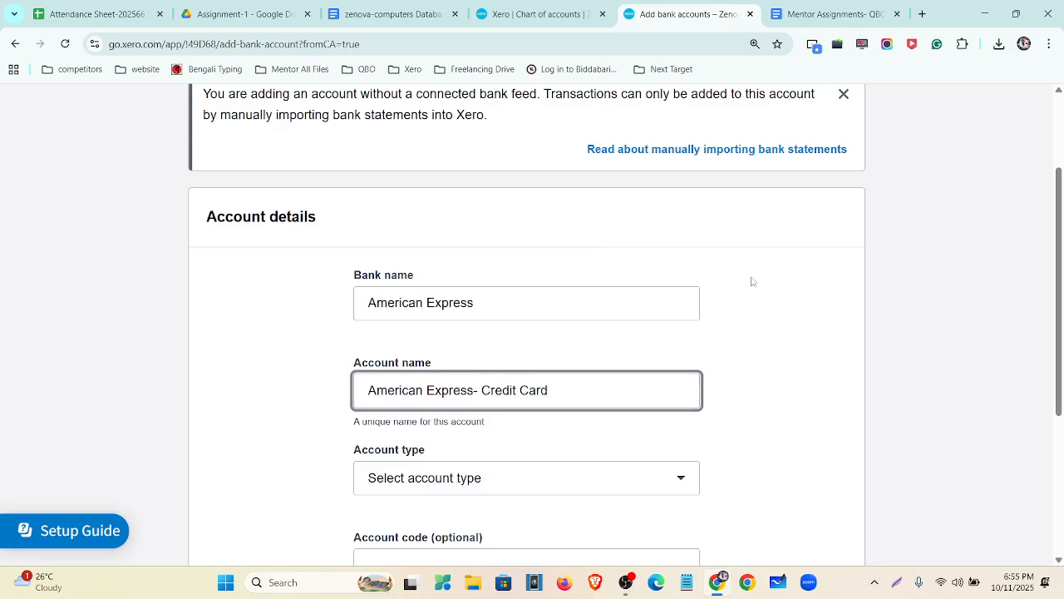
# Step: Set the account type to Credit card and fill in the last four digits of the credit card number
pyautogui.scroll(-2, 751, 278)
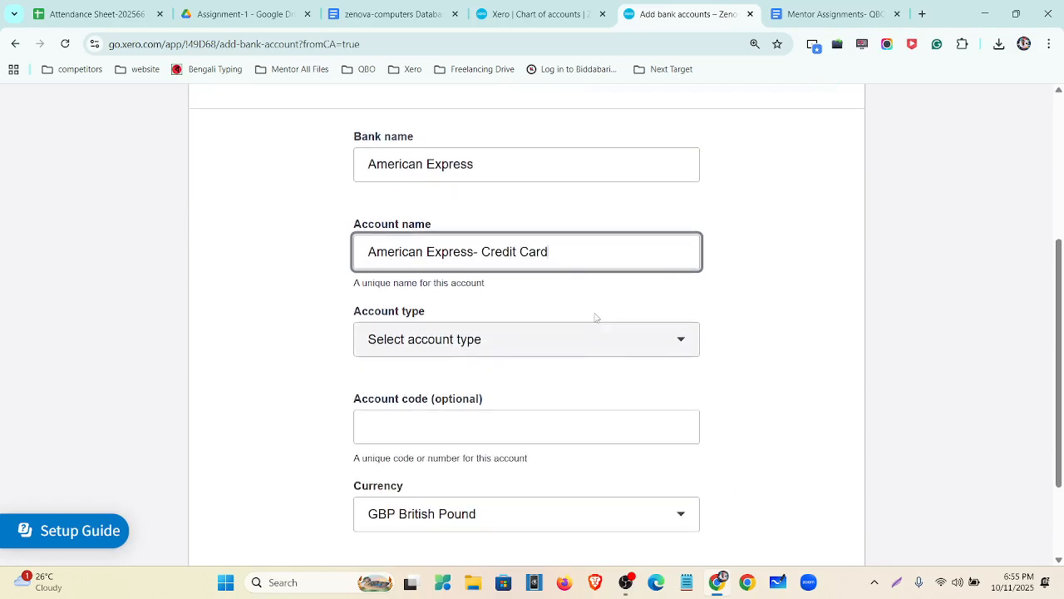
pyautogui.click(577, 336)
pyautogui.click(504, 397)
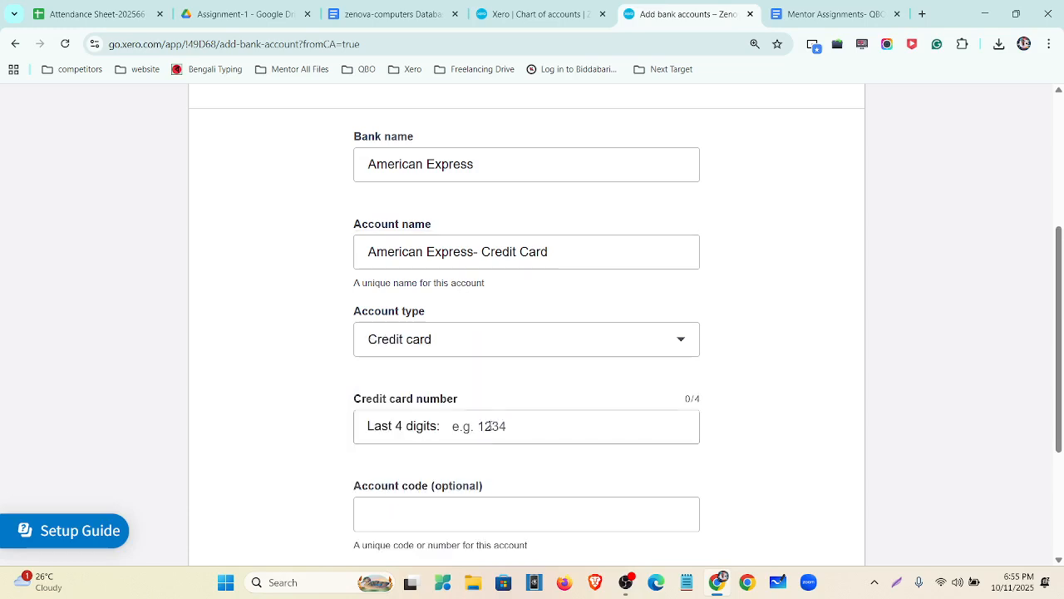
pyautogui.click(486, 430)
pyautogui.click(542, 464)
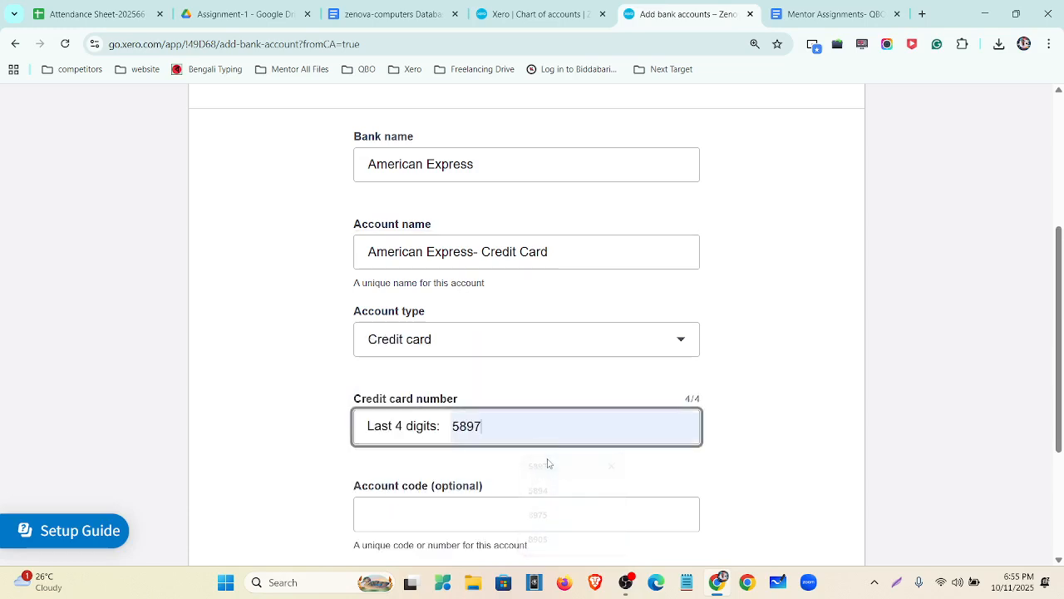
pyautogui.press('BackSpace')
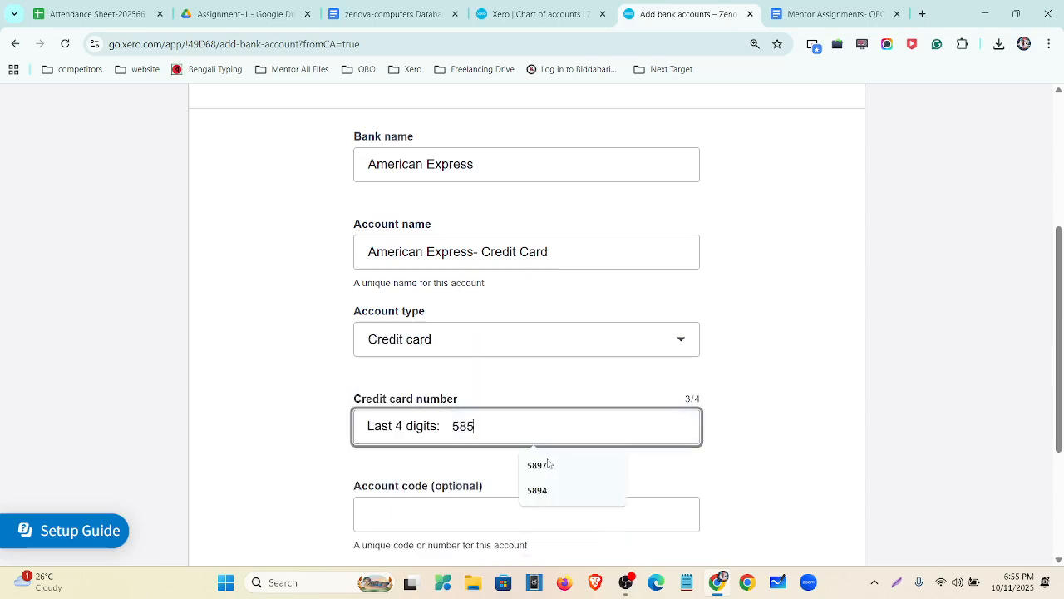
pyautogui.write('2')
pyautogui.scroll(-2, 515, 452)
# Step: Review the liability account codes in the other open chart of accounts to find an unused code for the credit card
pyautogui.click(436, 374)
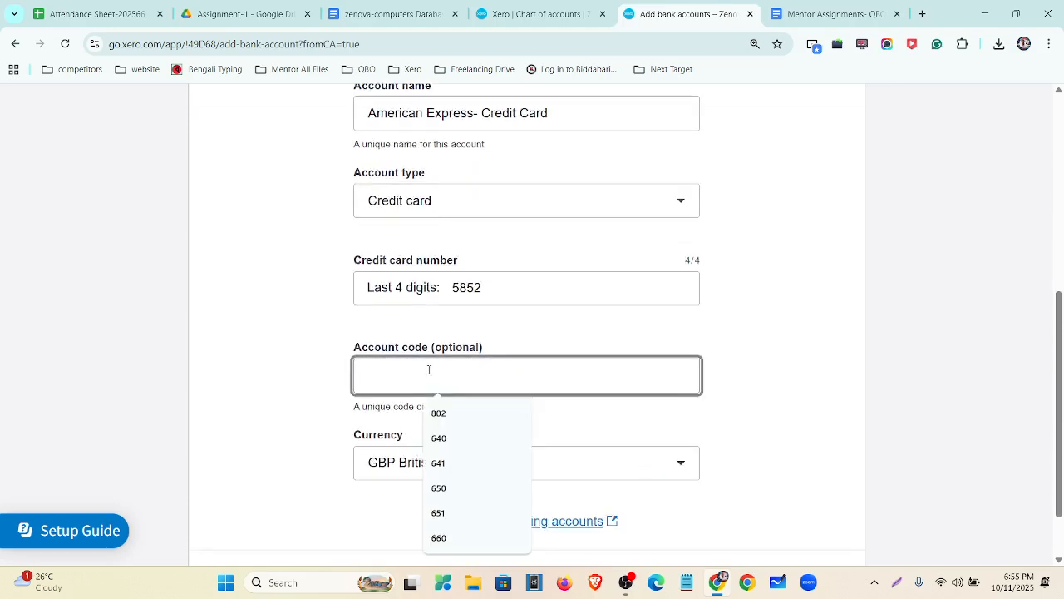
pyautogui.click(537, 14)
pyautogui.scroll(3, 356, 416)
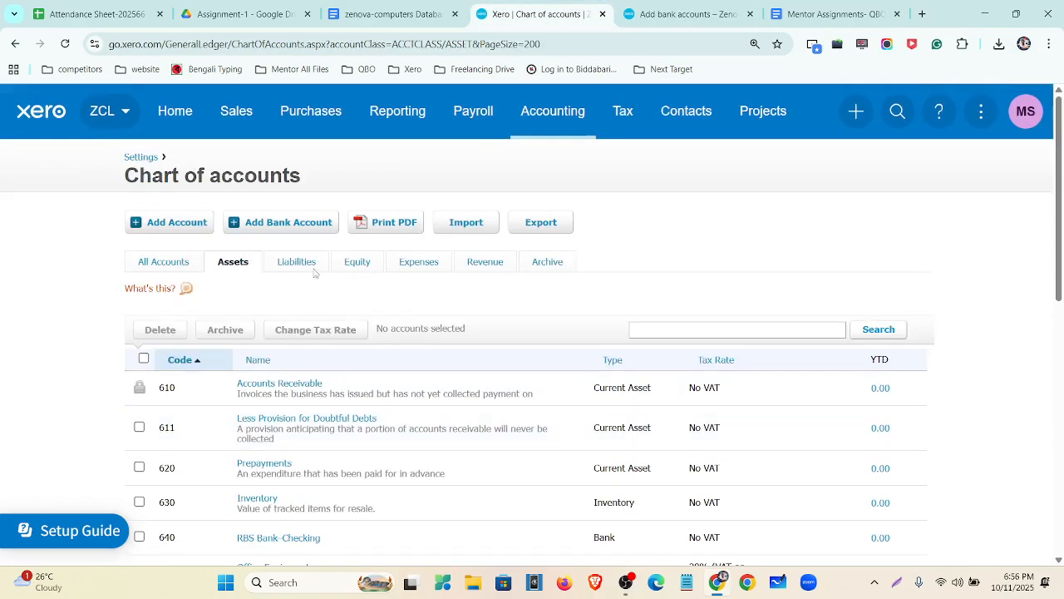
pyautogui.click(298, 264)
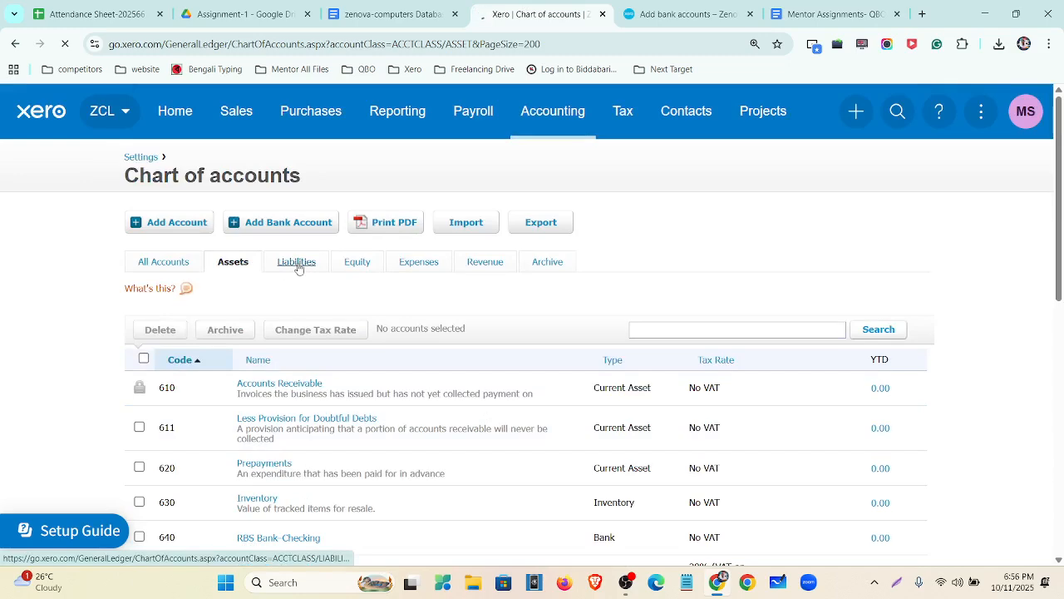
pyautogui.scroll(-1, 198, 412)
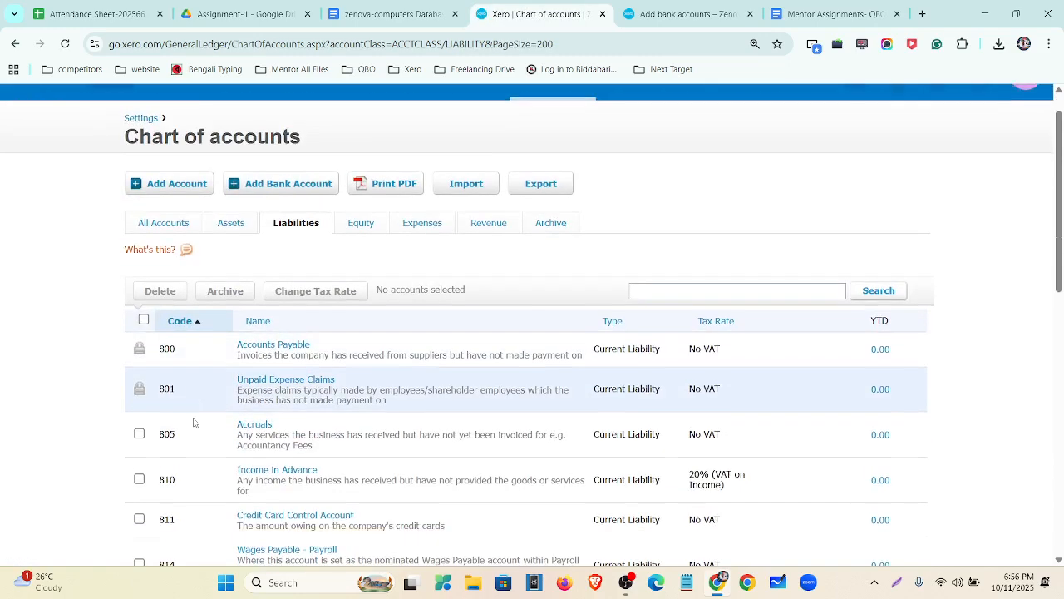
pyautogui.scroll(-1, 193, 422)
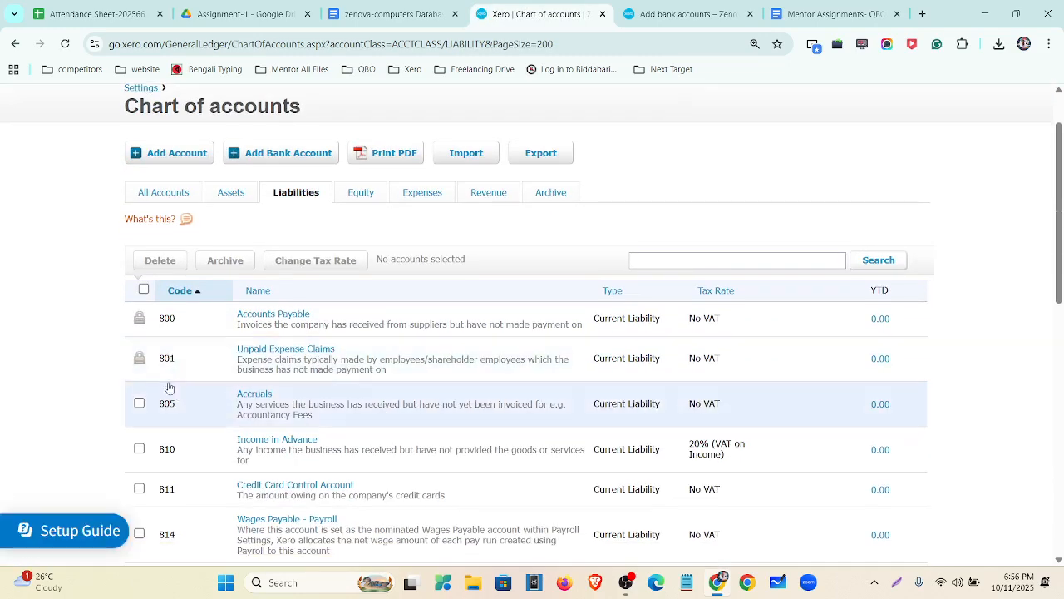
# Step: Assign account code 802 to the American Express- Credit Card account and save it
pyautogui.click(687, 14)
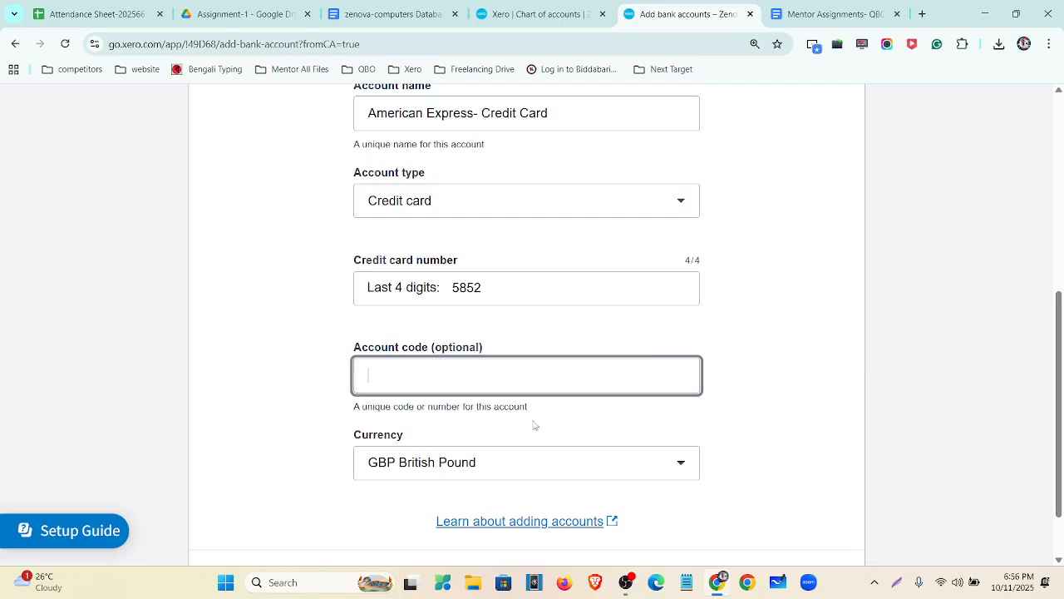
pyautogui.write('802')
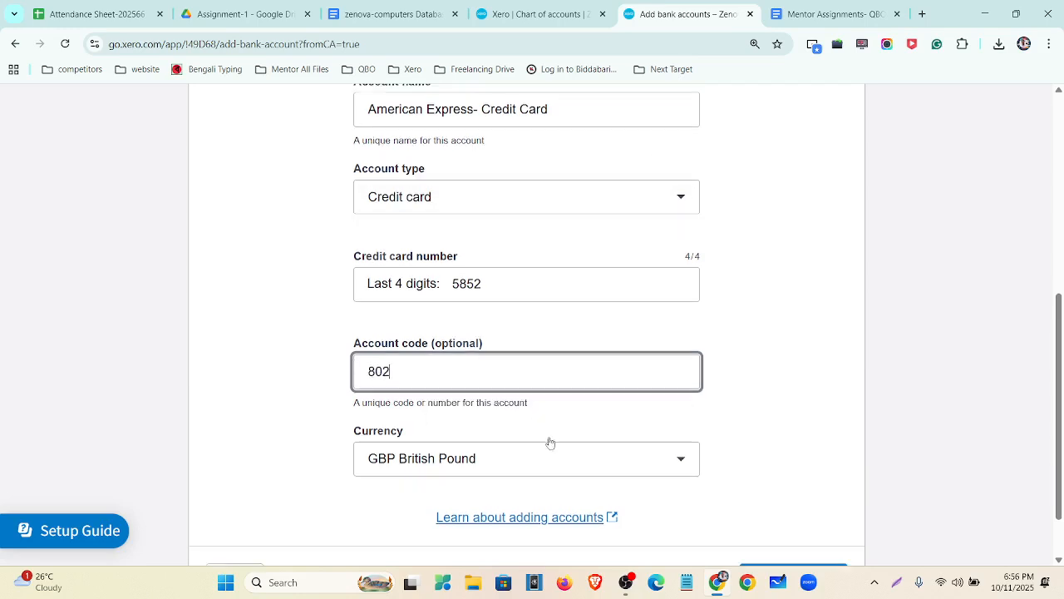
pyautogui.scroll(-2, 549, 442)
pyautogui.click(781, 510)
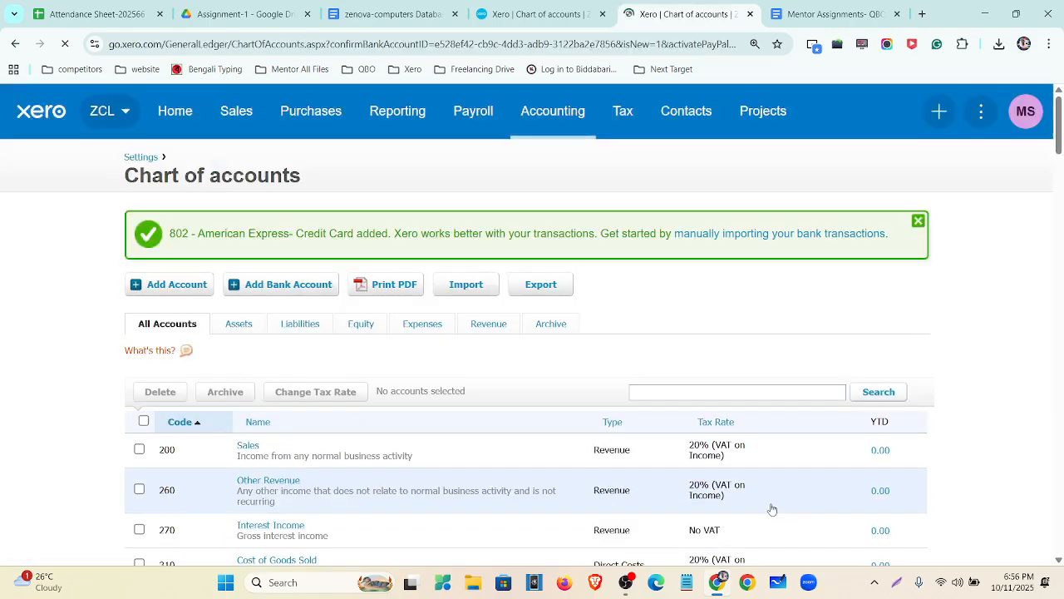
# Step: Check the liability and asset accounts in the chart of accounts for the new American Express- Credit Card entry
pyautogui.click(297, 325)
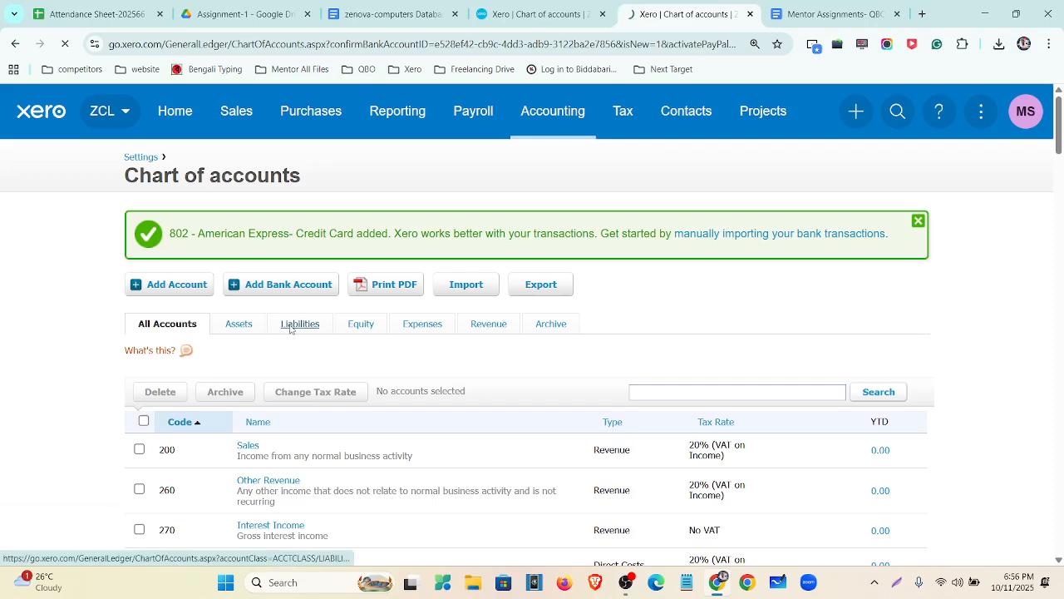
pyautogui.scroll(-2, 290, 329)
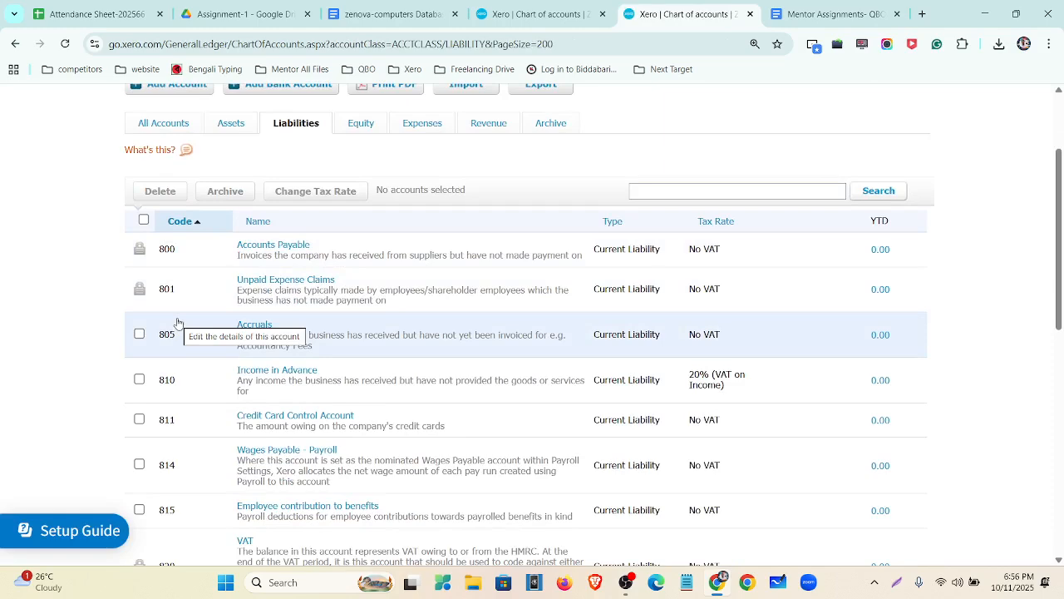
pyautogui.scroll(2, 177, 324)
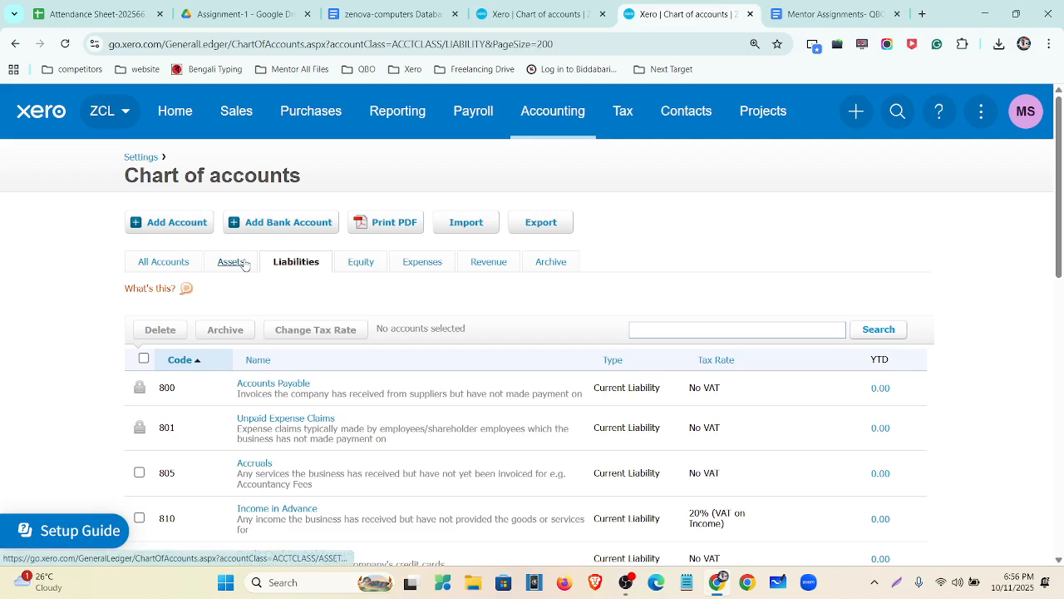
pyautogui.click(244, 266)
pyautogui.scroll(-9, 241, 283)
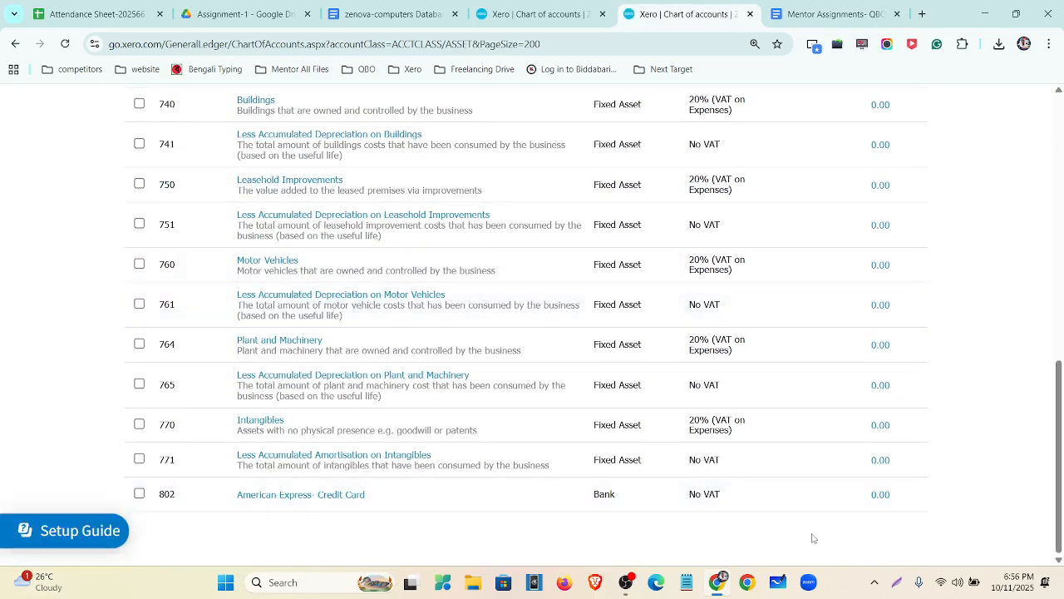
# Step: Open the Conversion balances page from the organisation's accounting settings
pyautogui.scroll(10, 756, 514)
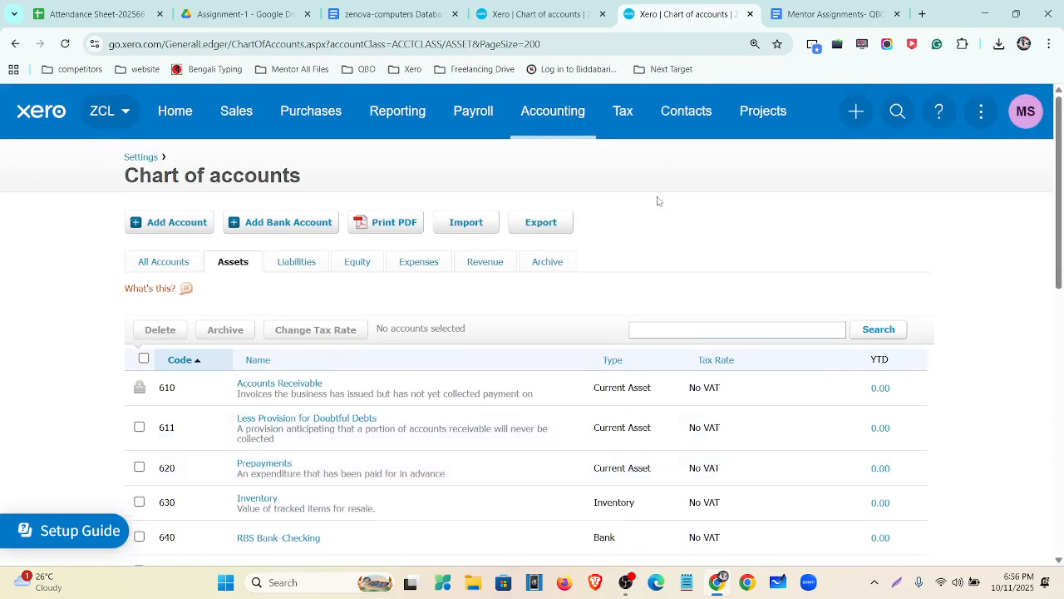
pyautogui.hotkey('ctrl', '-')
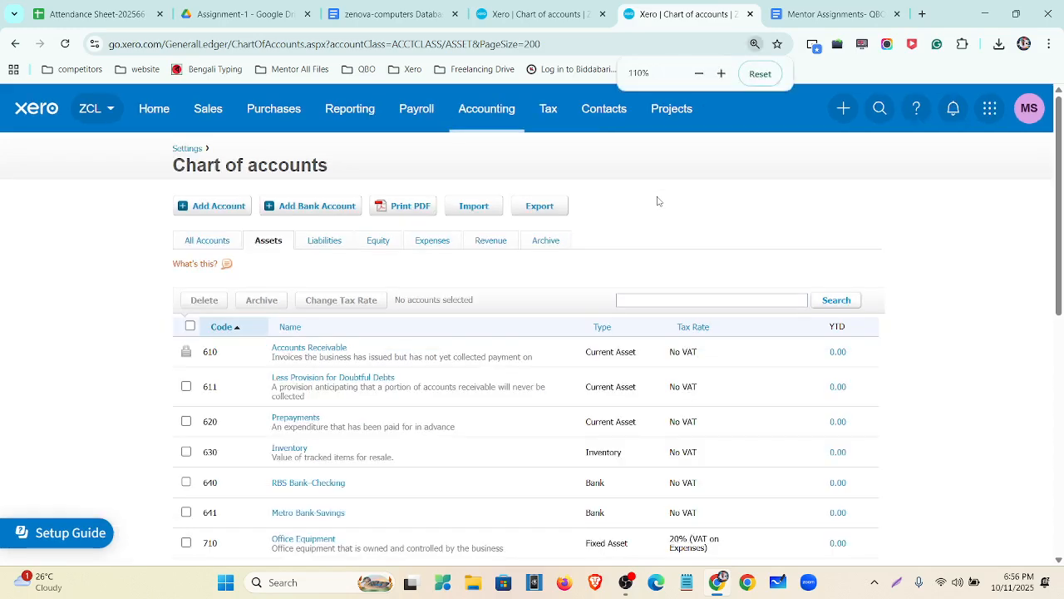
pyautogui.hotkey('ctrl', '+')
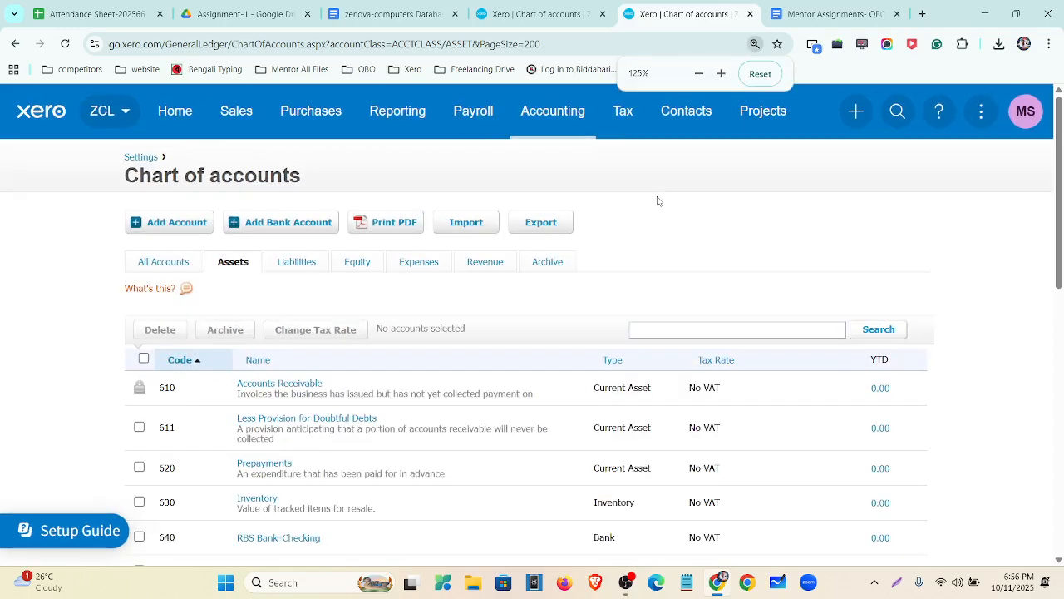
pyautogui.click(556, 128)
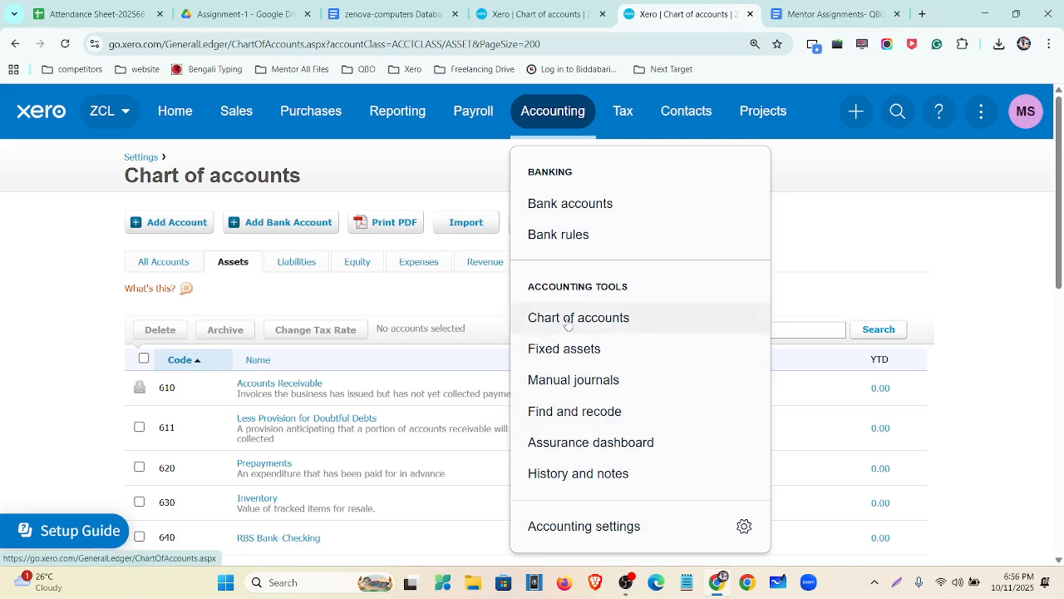
pyautogui.click(707, 531)
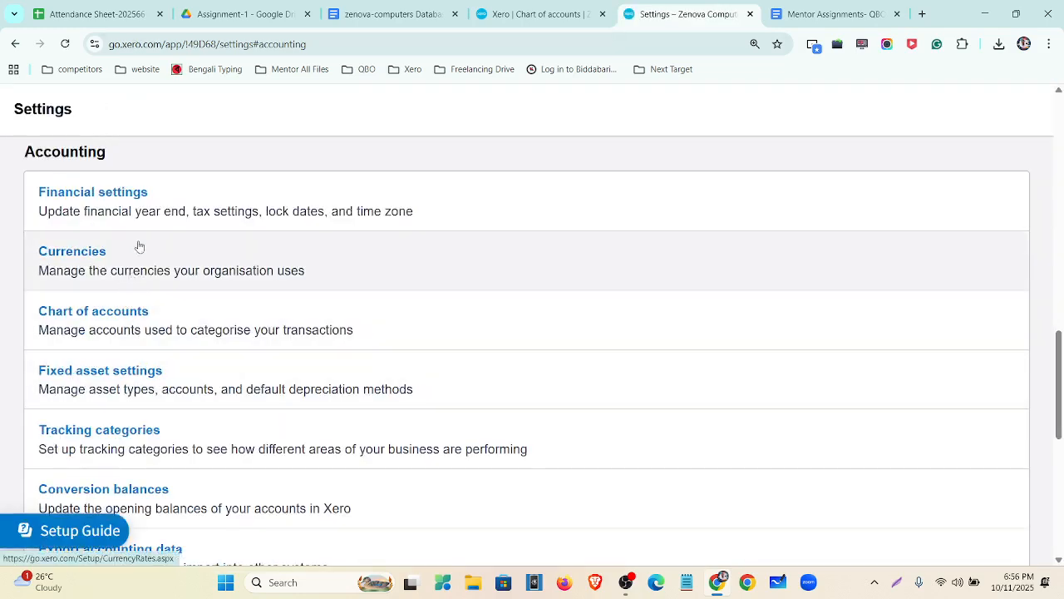
pyautogui.scroll(-1, 140, 240)
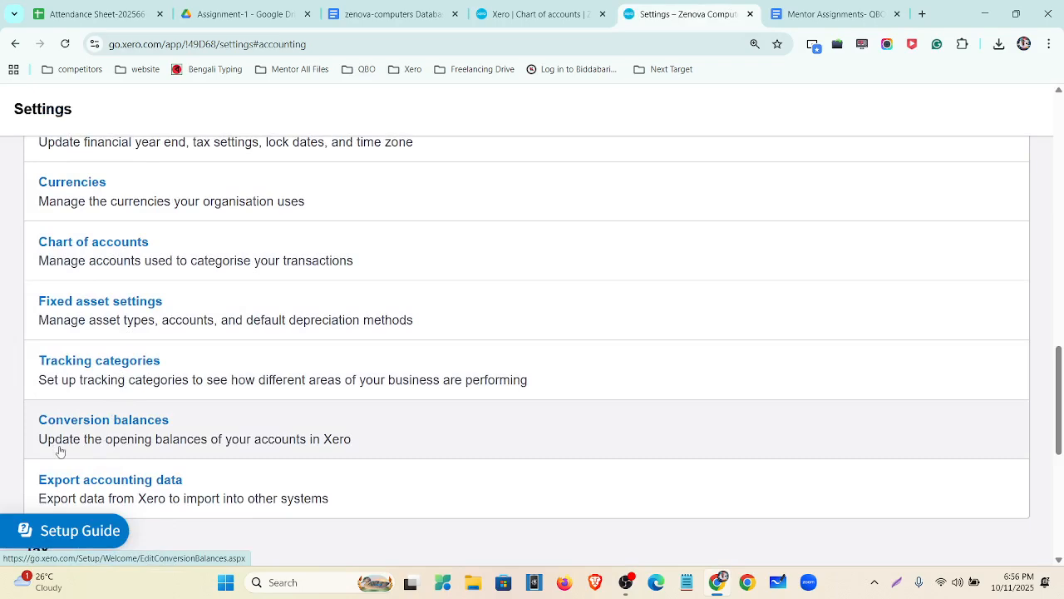
pyautogui.click(281, 429)
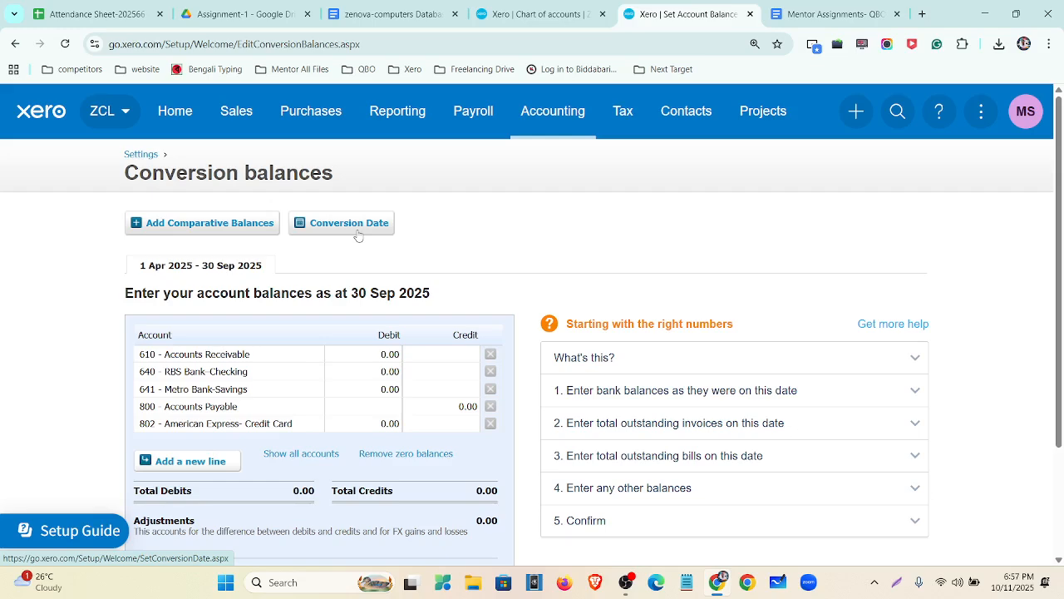
# Step: Show all accounts on the Conversion balances page and review the full list of opening balance lines
pyautogui.scroll(-1, 320, 370)
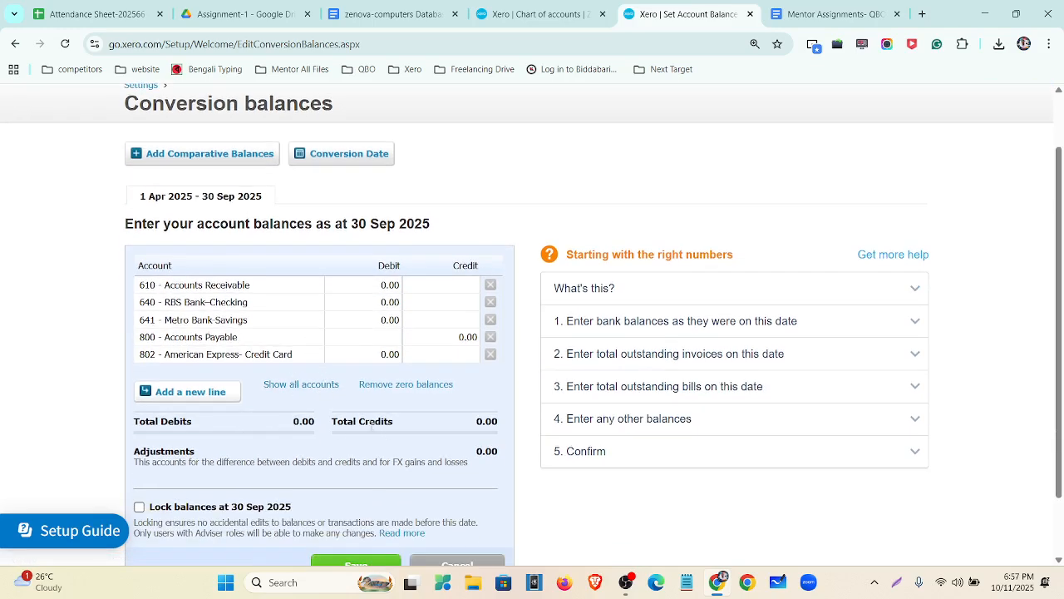
pyautogui.click(303, 386)
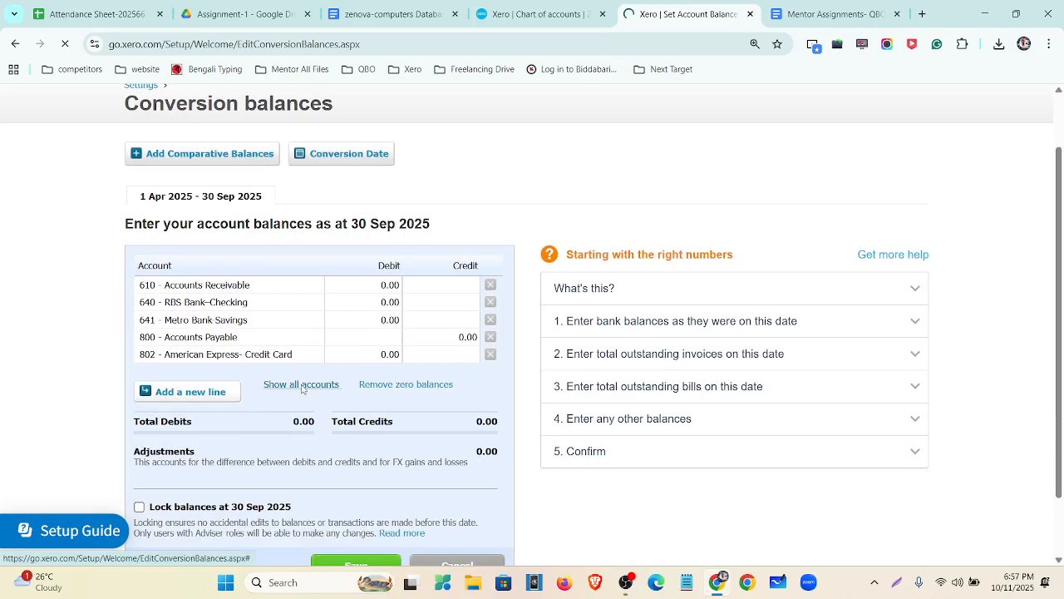
pyautogui.scroll(-6, 316, 358)
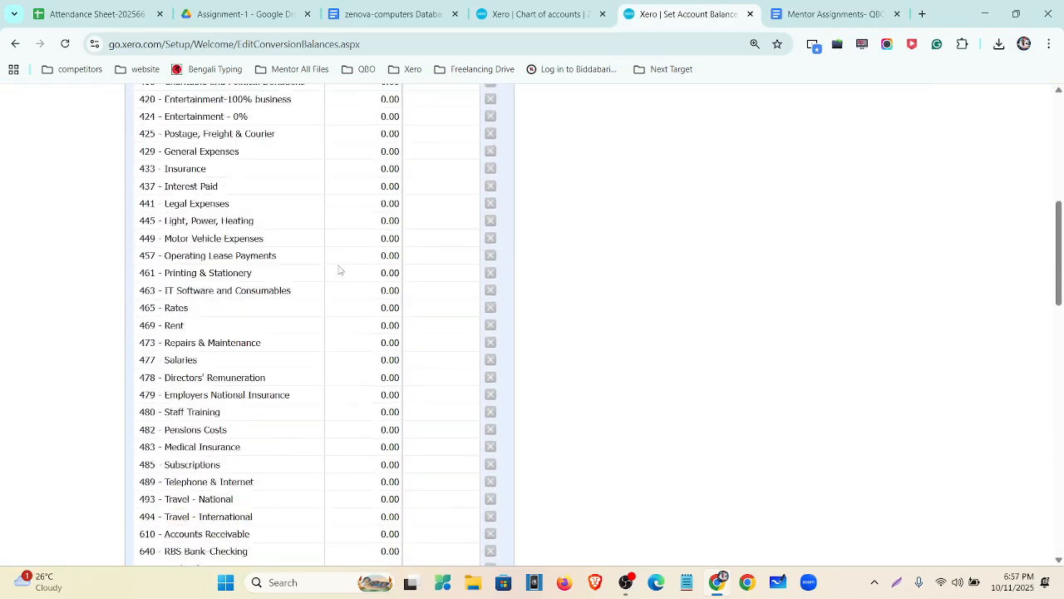
pyautogui.scroll(-9, 338, 270)
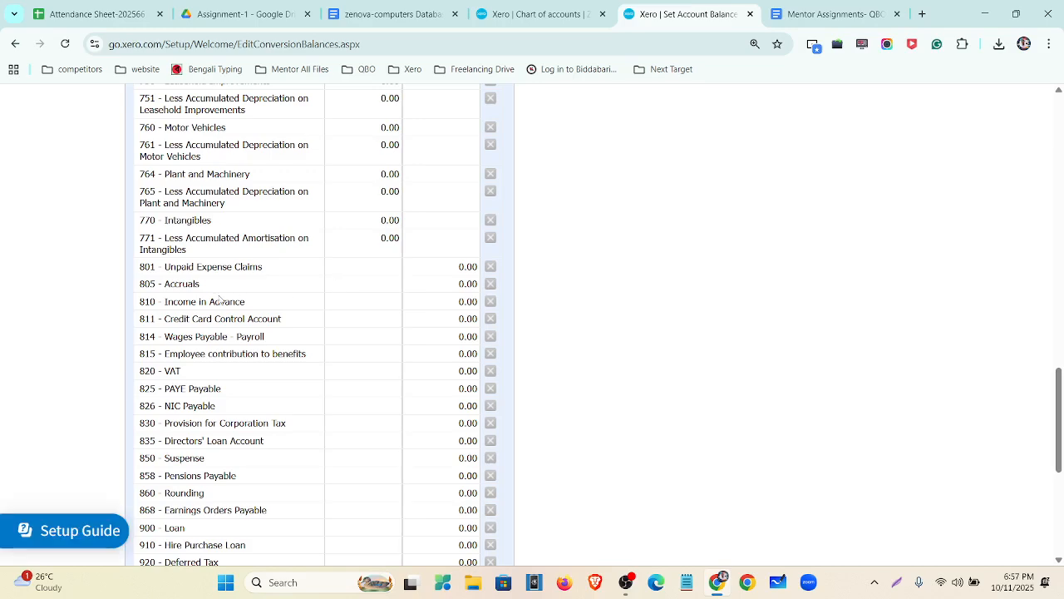
pyautogui.scroll(-3, 210, 303)
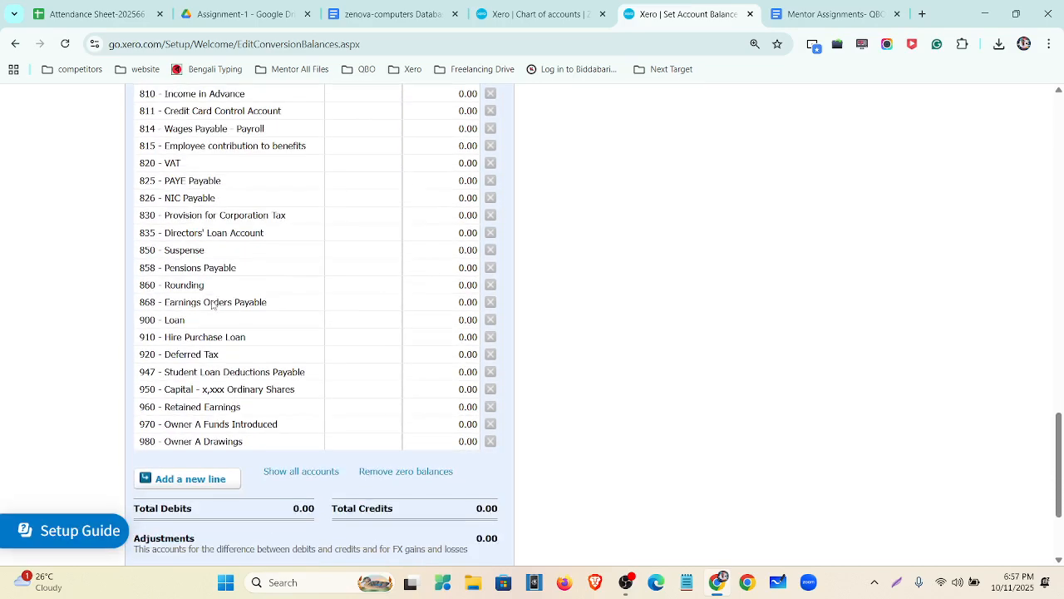
pyautogui.scroll(18, 291, 413)
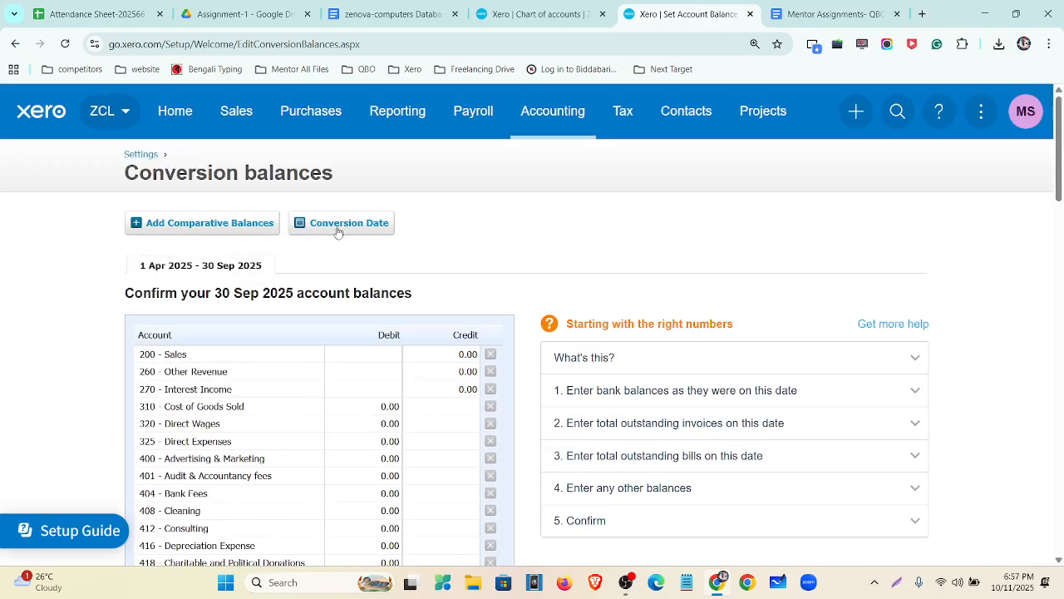
# Step: Return to the chart of accounts and show only the asset accounts
pyautogui.click(553, 112)
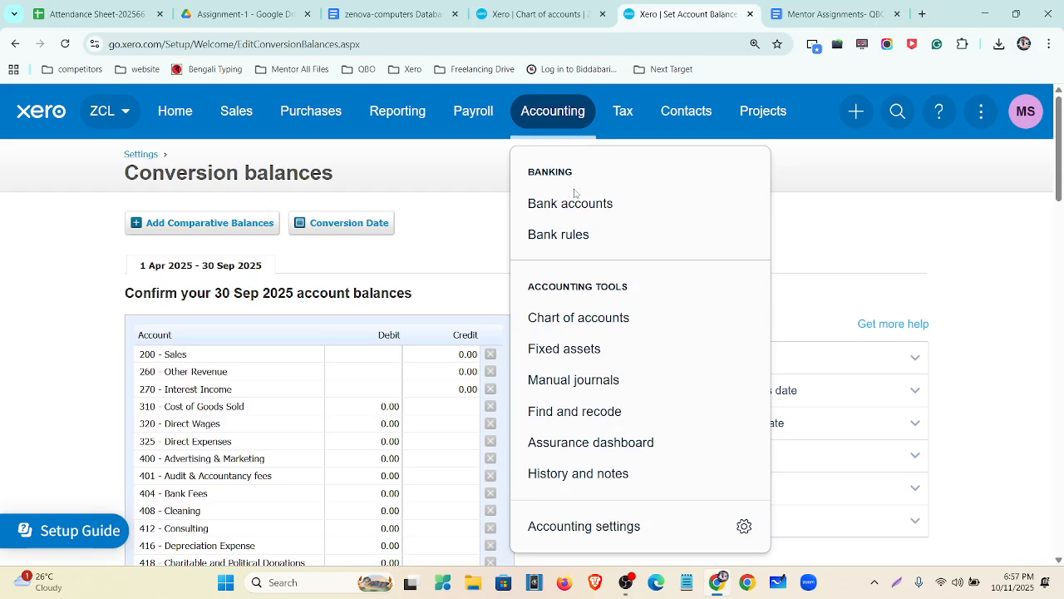
pyautogui.click(598, 318)
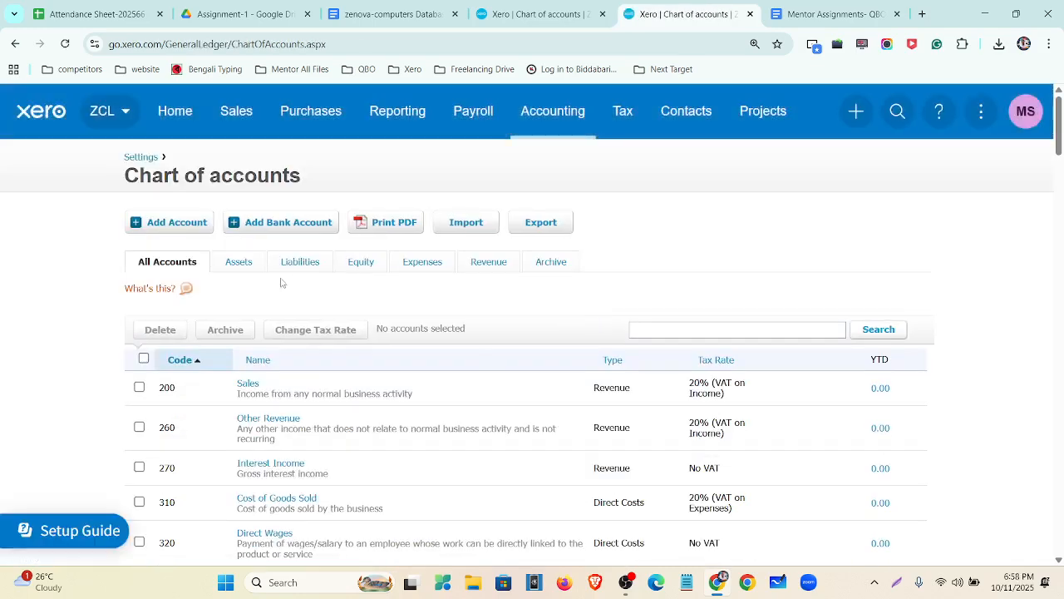
pyautogui.click(246, 265)
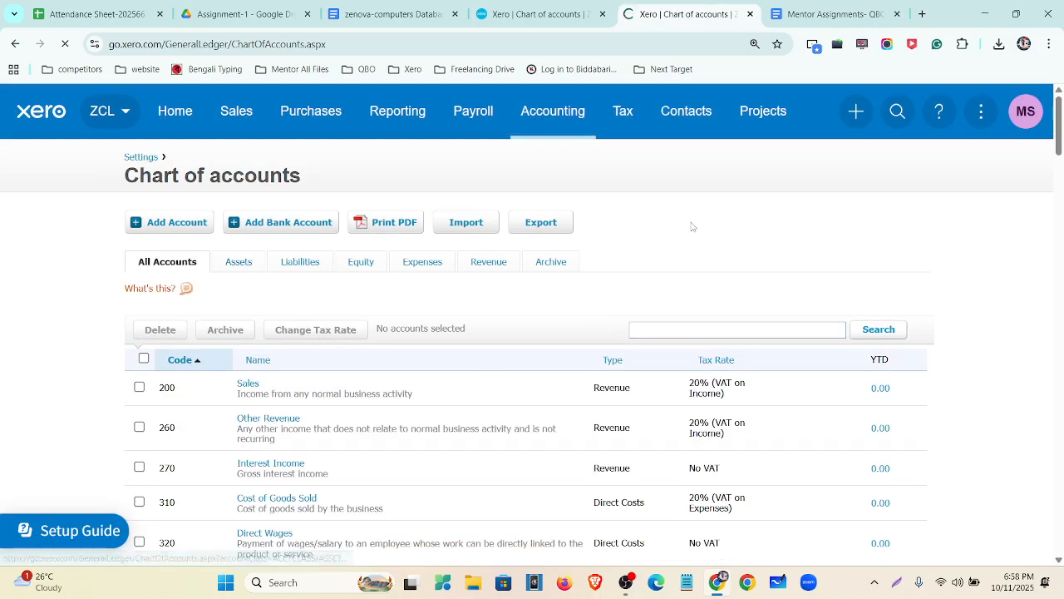
# Step: Start a new Receive Money transaction for the RBS Bank–Checking account
pyautogui.click(854, 117)
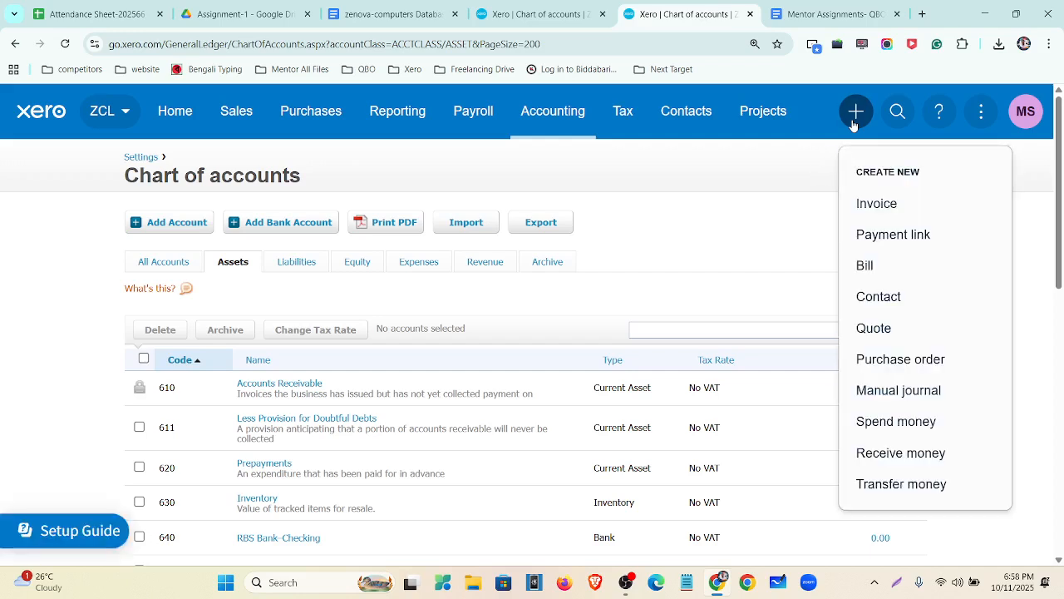
pyautogui.click(883, 459)
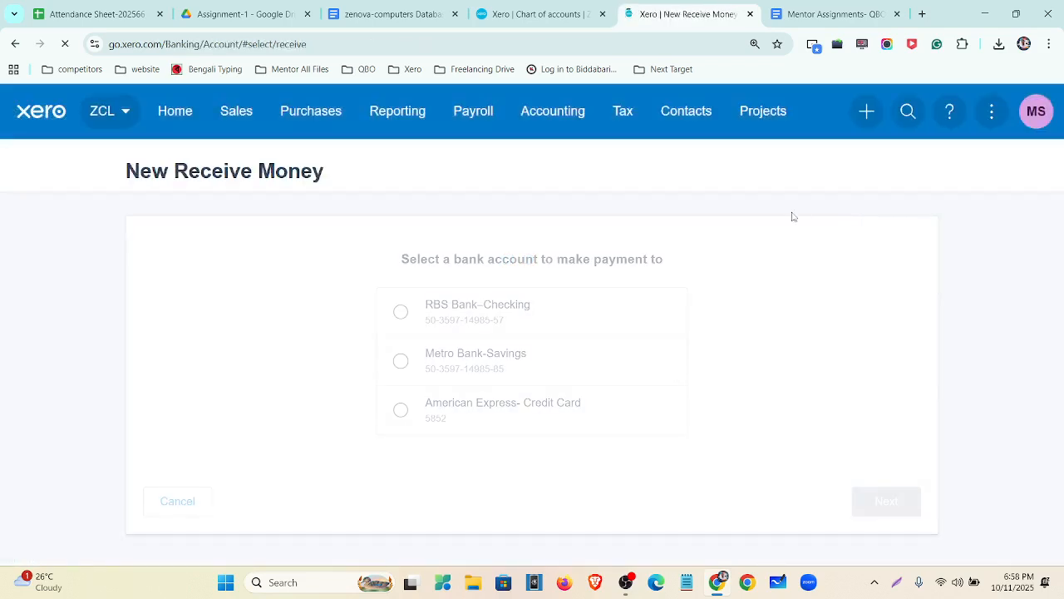
pyautogui.click(458, 313)
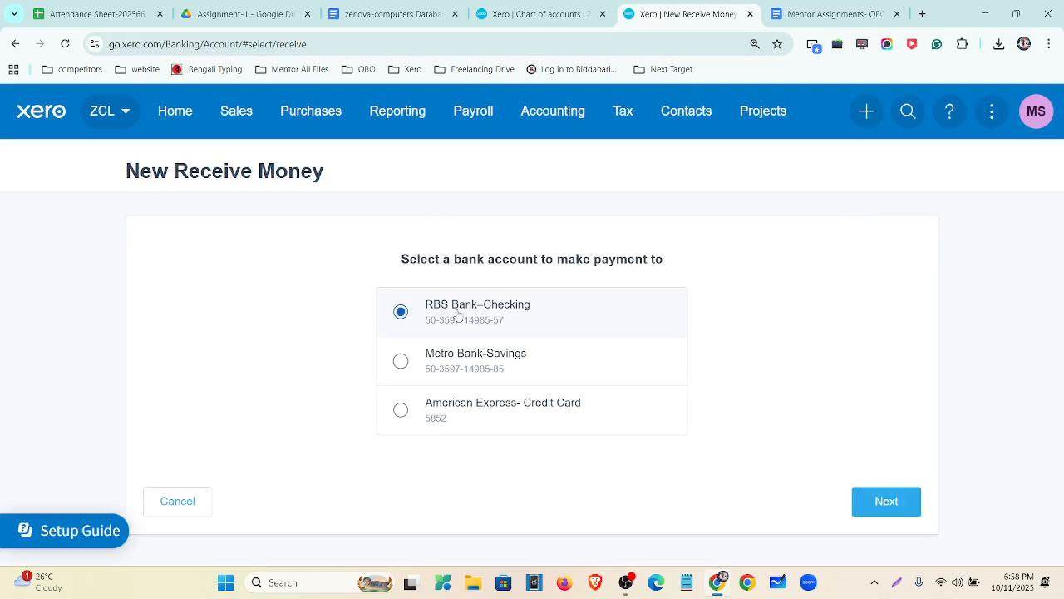
pyautogui.click(894, 505)
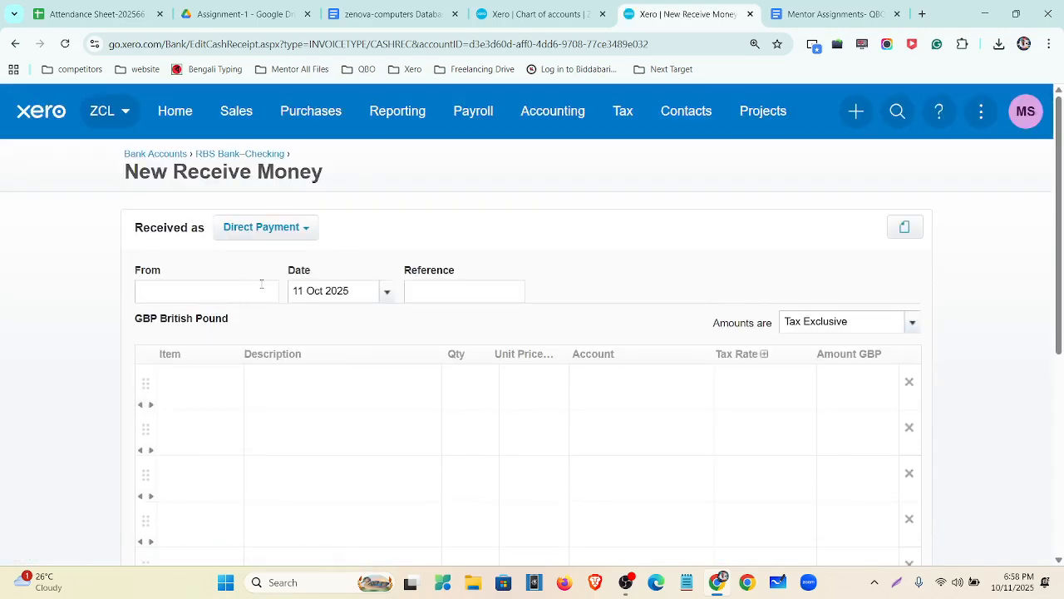
# Step: Enter "owner" as a new contact for the payer of the Receive Money transaction
pyautogui.scroll(-1, 895, 505)
pyautogui.click(186, 225)
pyautogui.write('owner')
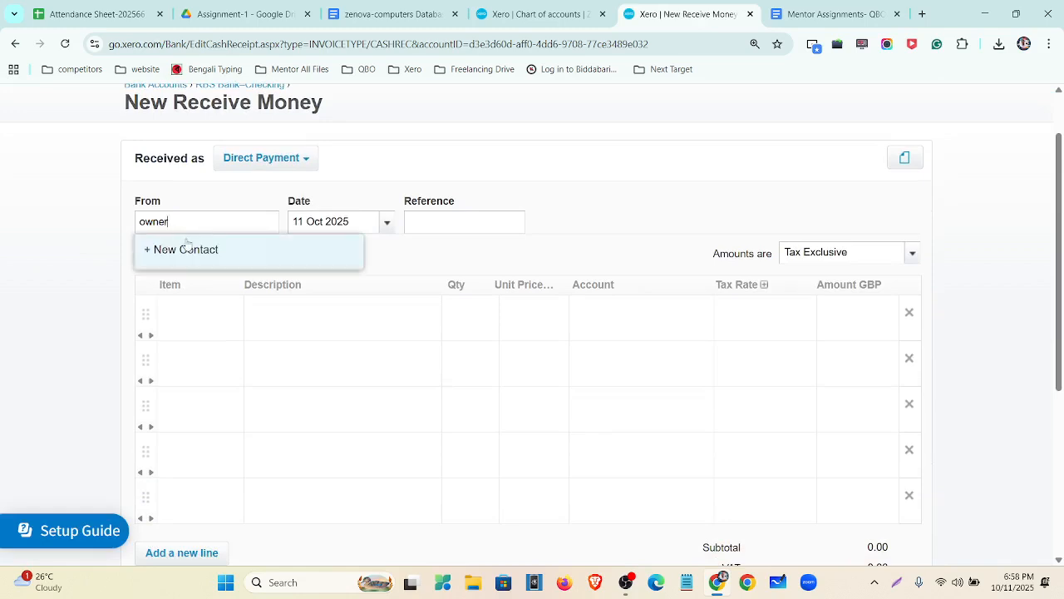
pyautogui.click(197, 254)
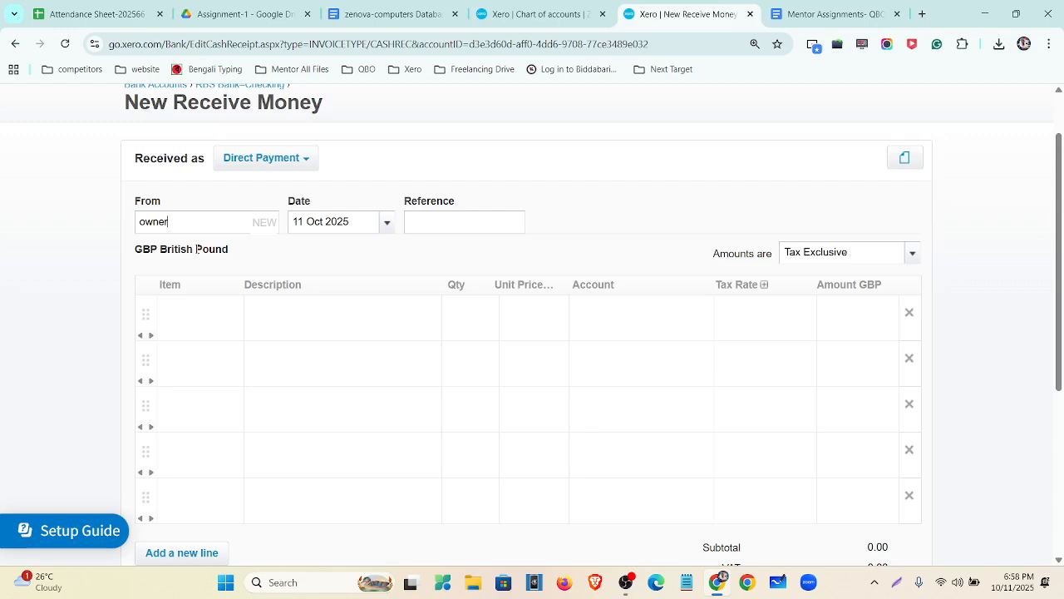
# Step: Set the Receive Money transaction date to 1 Jan 2024
pyautogui.click(386, 226)
pyautogui.click(382, 252)
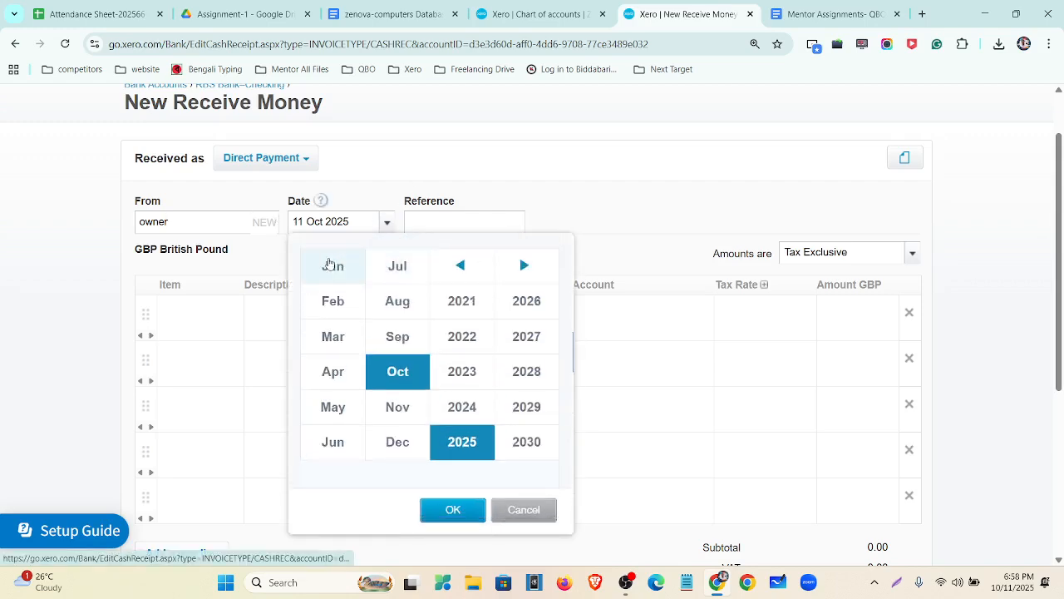
pyautogui.click(332, 266)
pyautogui.click(460, 408)
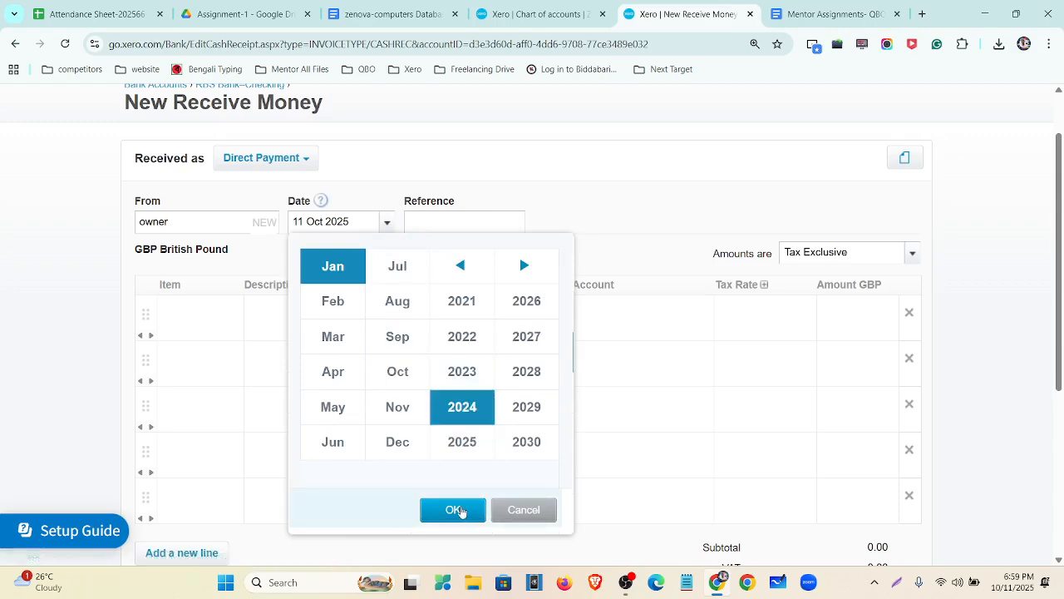
pyautogui.click(451, 509)
pyautogui.click(352, 311)
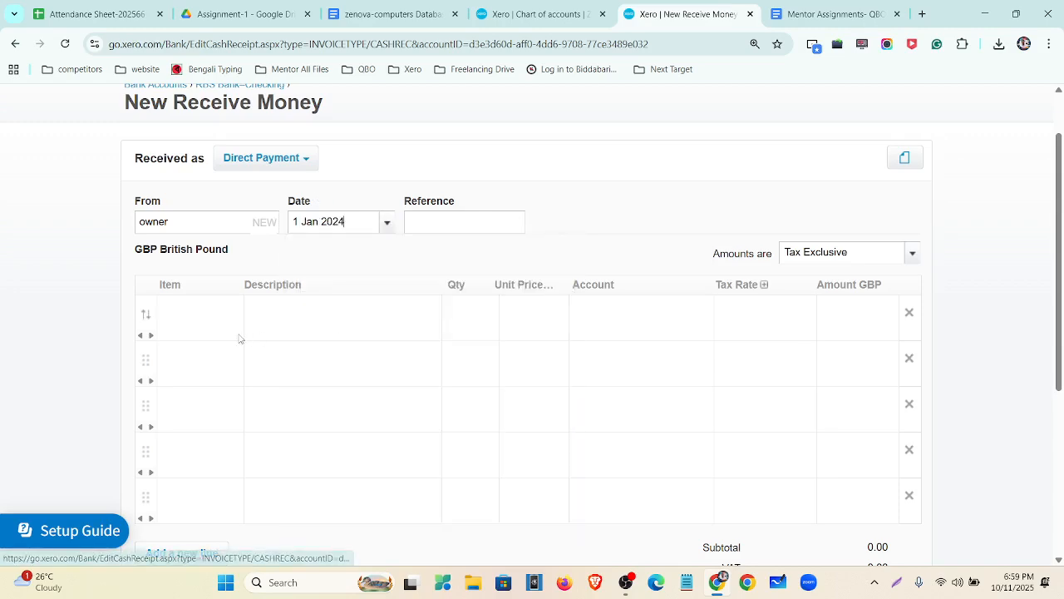
# Step: Describe the first line item as "Opening balance" with a quantity of 1
pyautogui.click(294, 324)
pyautogui.write('Op')
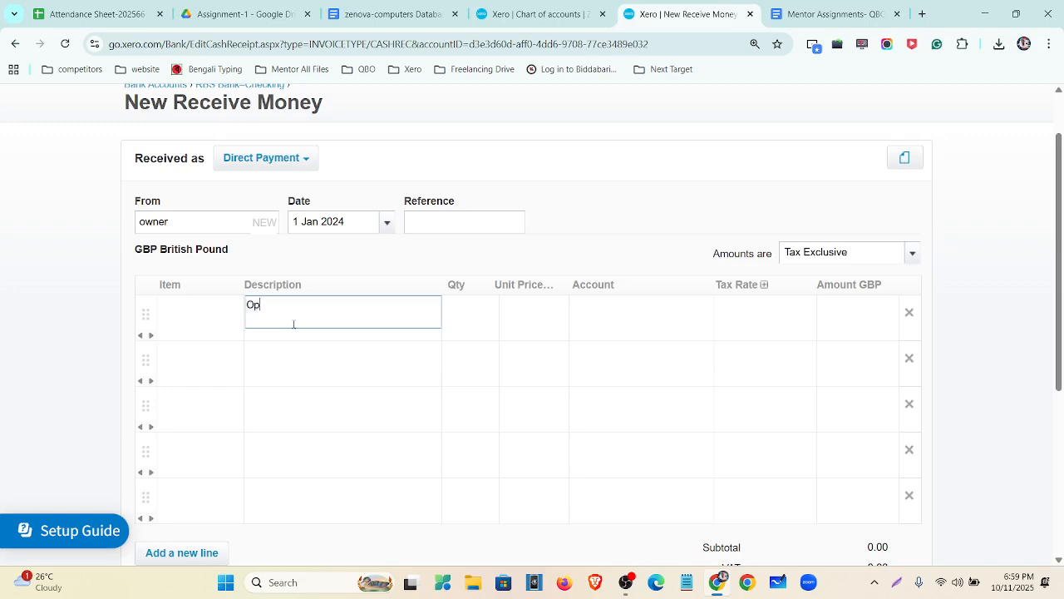
pyautogui.write('ening balance')
pyautogui.click(463, 318)
pyautogui.write('1')
pyautogui.click(533, 318)
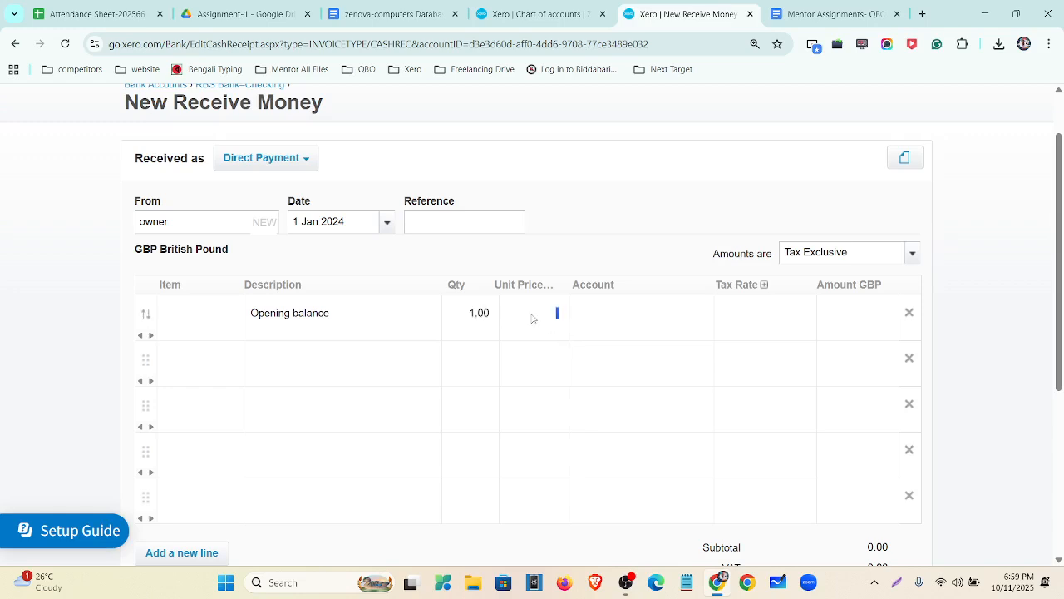
# Step: Look up the RBS Bank–Checking opening balance in the zenova-computers Database document and enter 1803.90 as the line's unit price
pyautogui.click(412, 12)
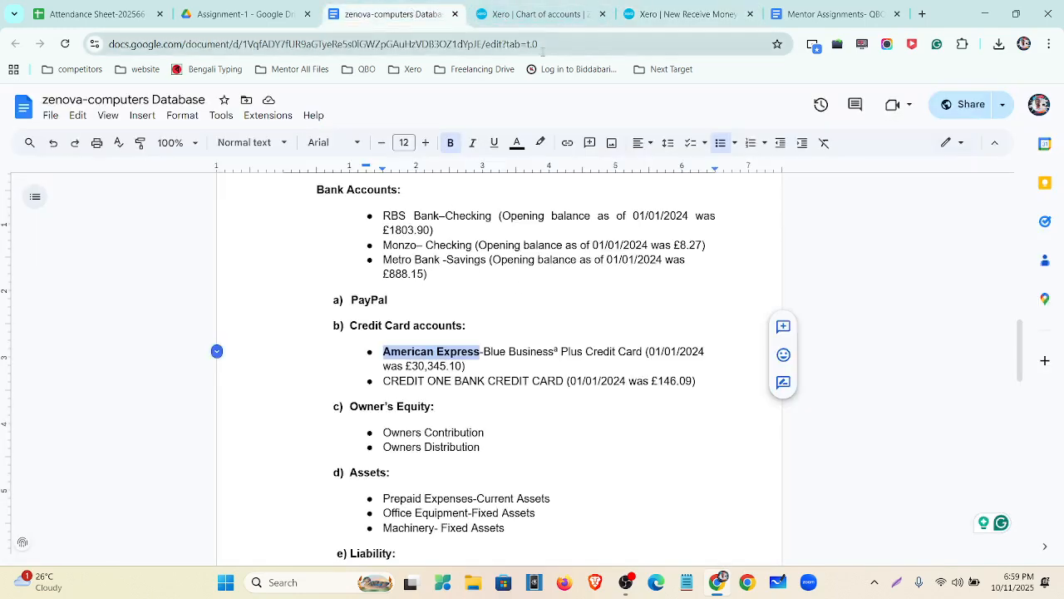
pyautogui.click(544, 15)
pyautogui.click(684, 11)
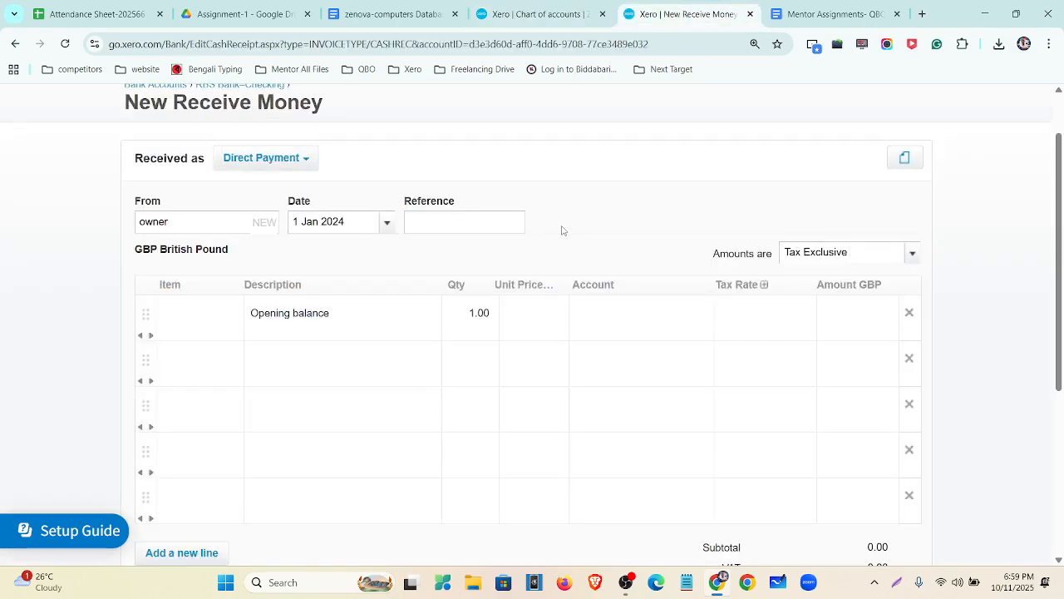
pyautogui.click(532, 317)
pyautogui.write('1803.90')
# Step: Assign the opening balance line to account 950 - Capital - x,xxx Ordinary Shares
pyautogui.click(763, 321)
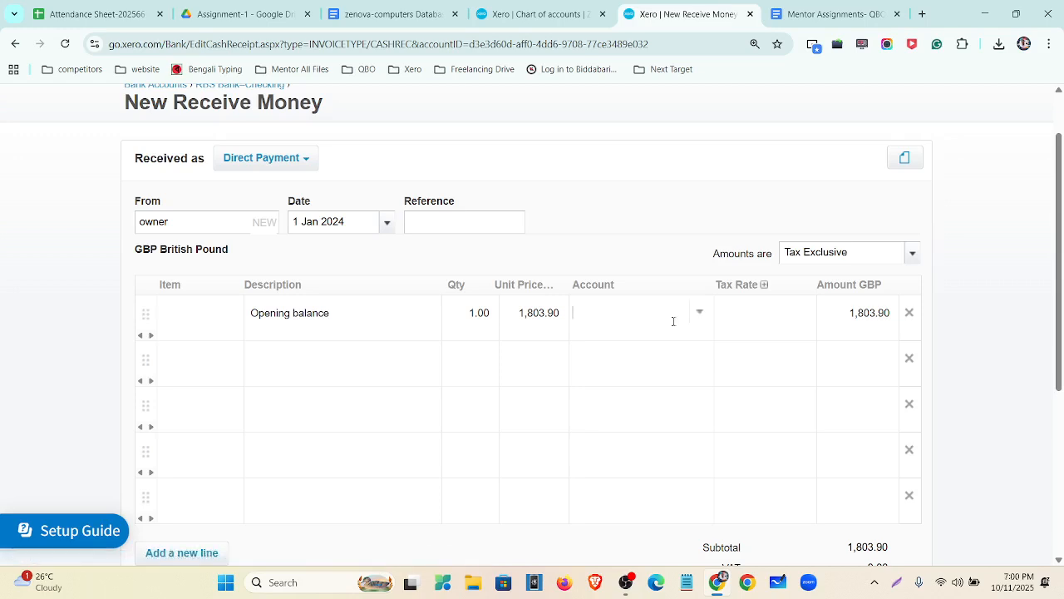
pyautogui.write('eqi')
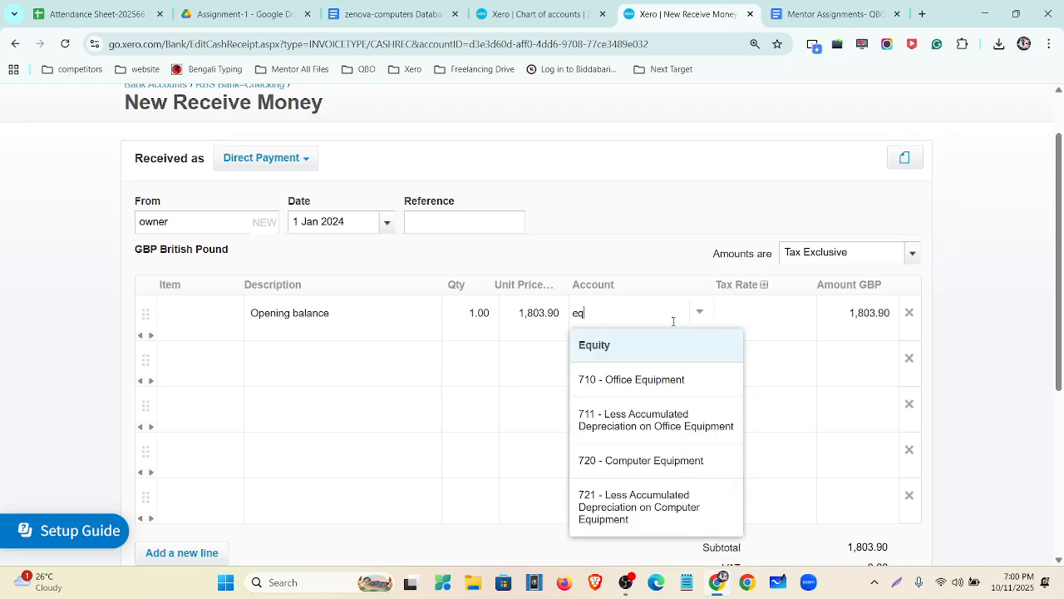
pyautogui.press('BackSpace')
pyautogui.press('BackSpace')
pyautogui.press('BackSpace')
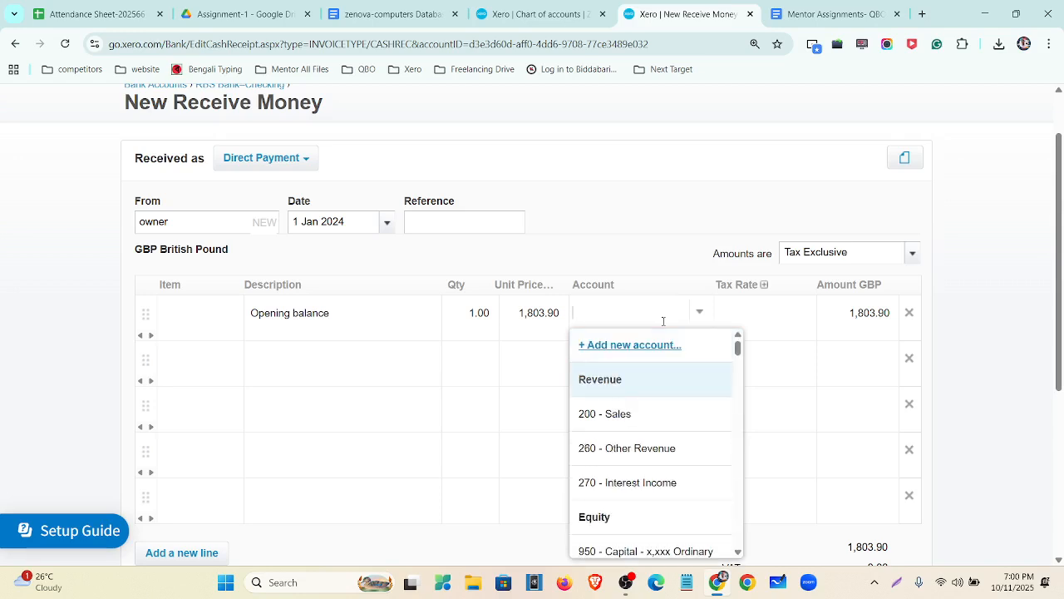
pyautogui.write('ca')
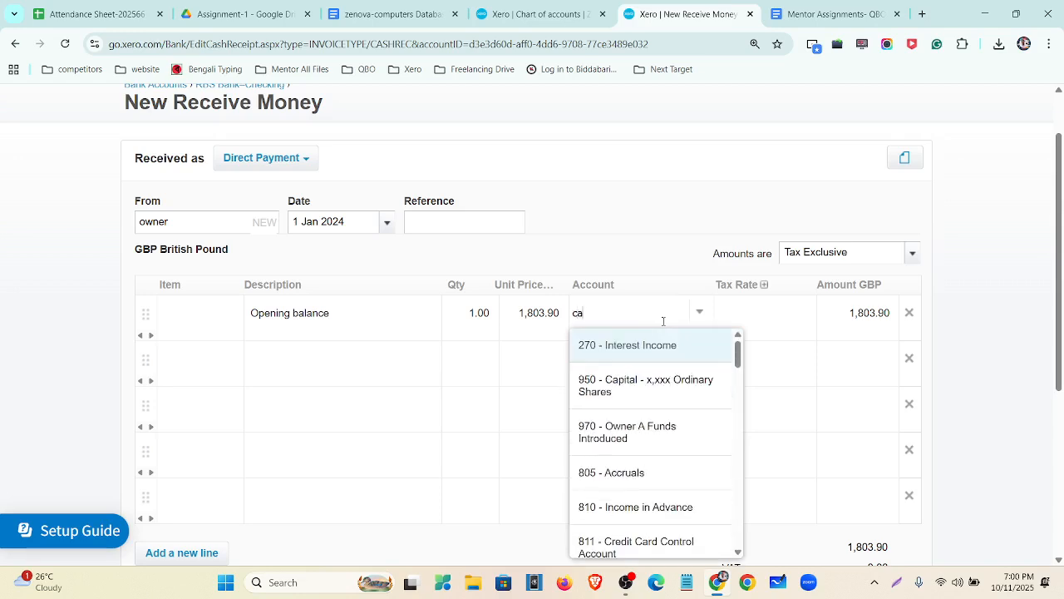
pyautogui.write('pital')
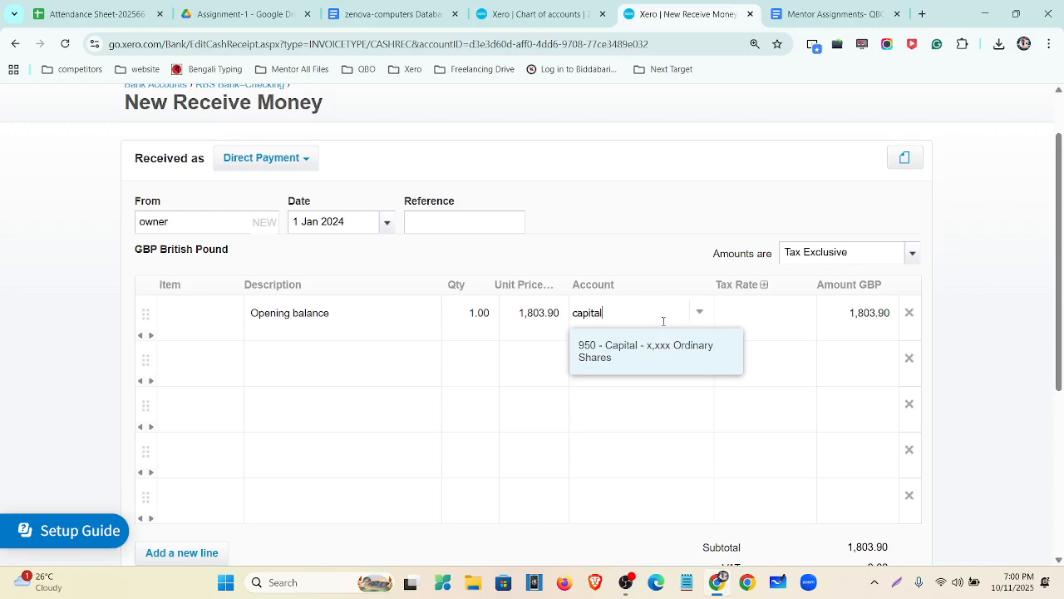
pyautogui.click(676, 355)
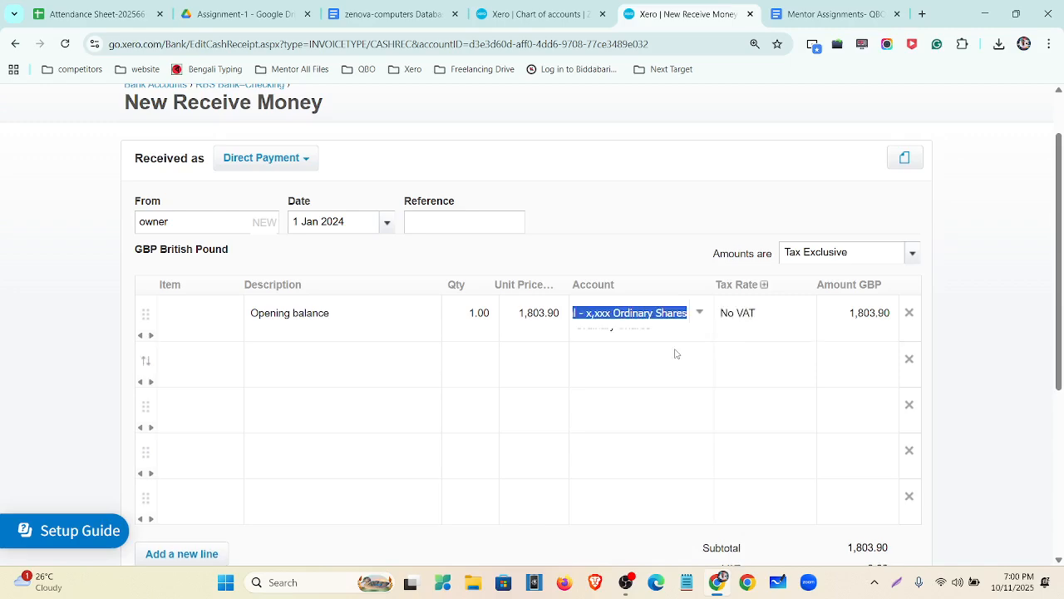
# Step: Remove the four empty line items and save the RBS Bank–Checking Receive Money transaction
pyautogui.click(670, 229)
pyautogui.click(917, 367)
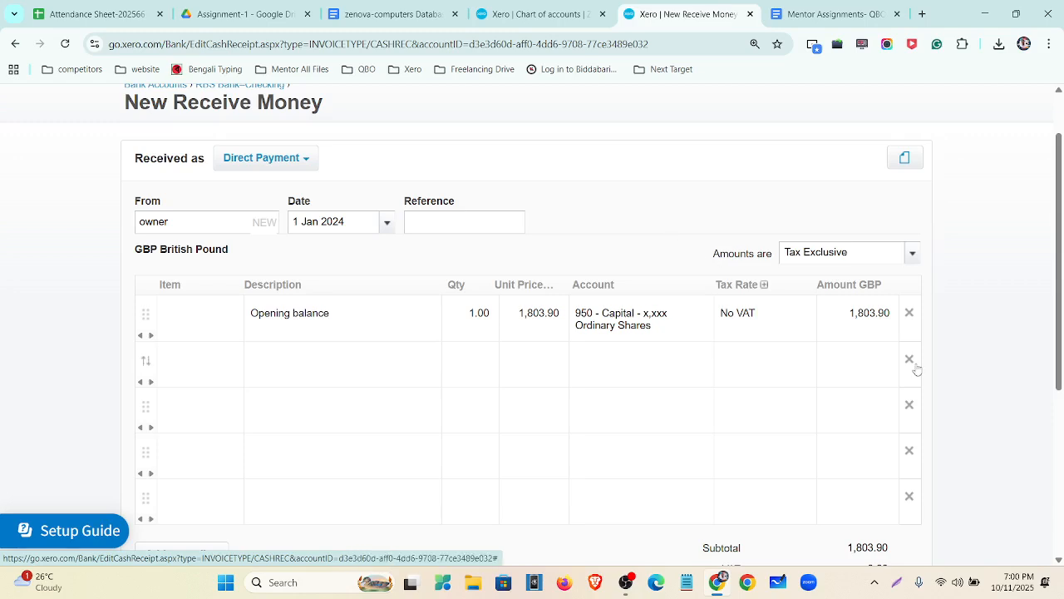
pyautogui.click(917, 368)
pyautogui.click(917, 368)
pyautogui.click(917, 367)
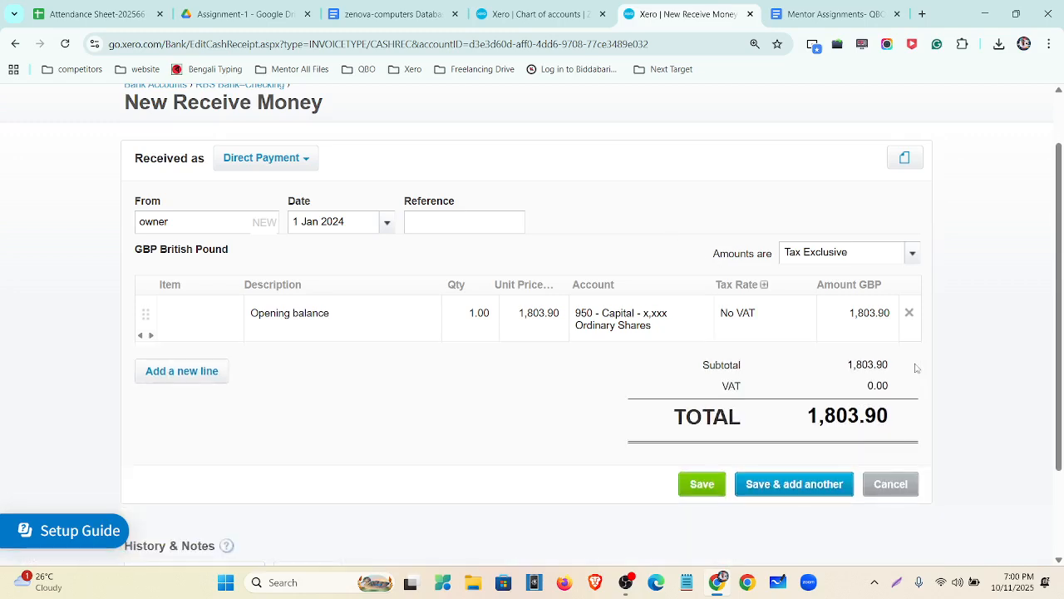
pyautogui.scroll(1, 454, 380)
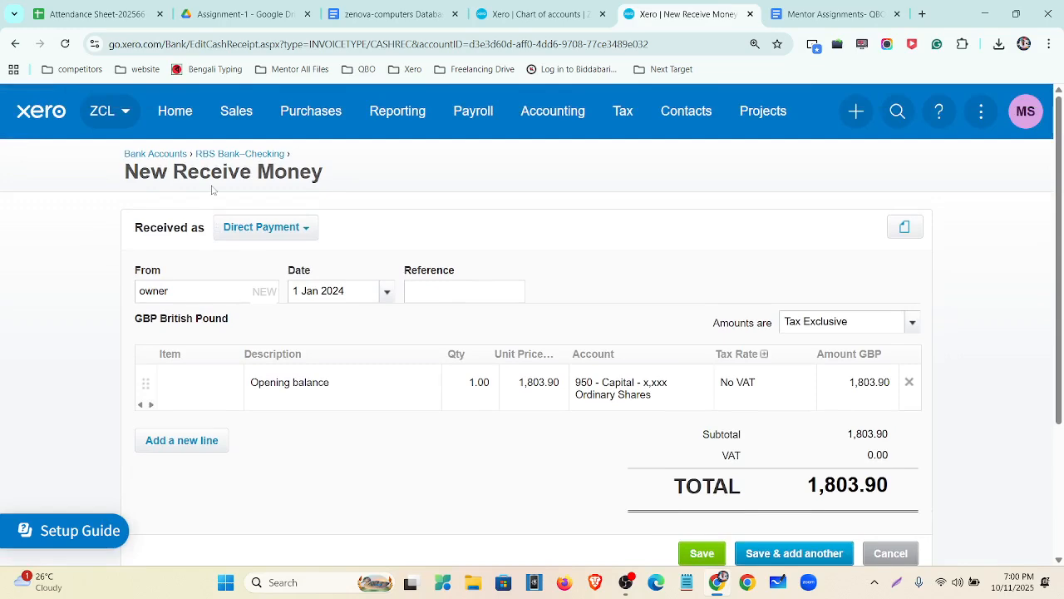
pyautogui.scroll(-2, 610, 311)
pyautogui.click(702, 415)
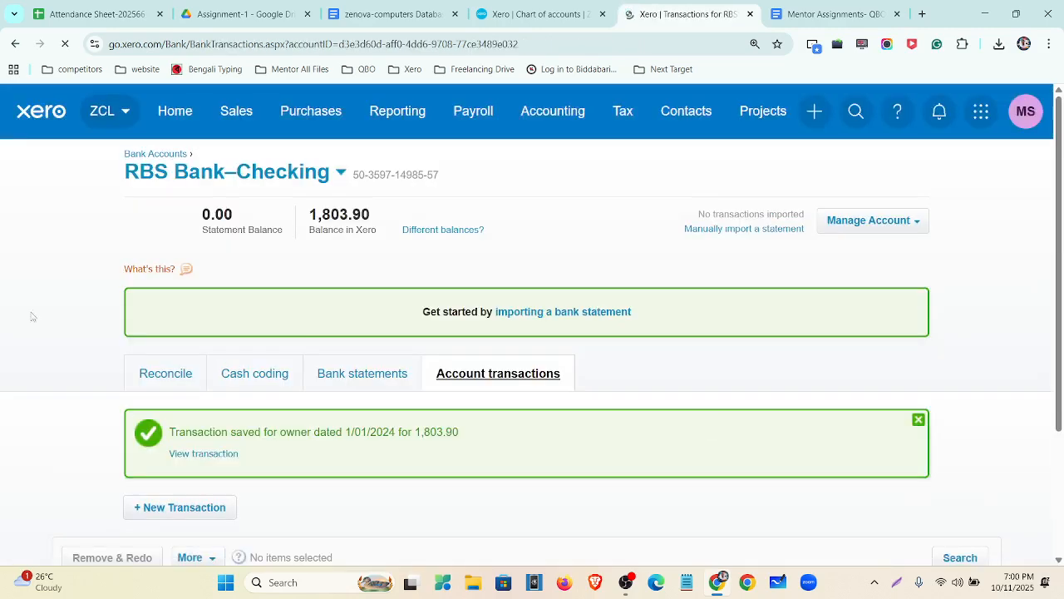
# Step: Review the saved RBS Bank–Checking transaction, close the duplicate Chart of accounts page, and check the account's balance among the asset accounts
pyautogui.scroll(-2, 244, 292)
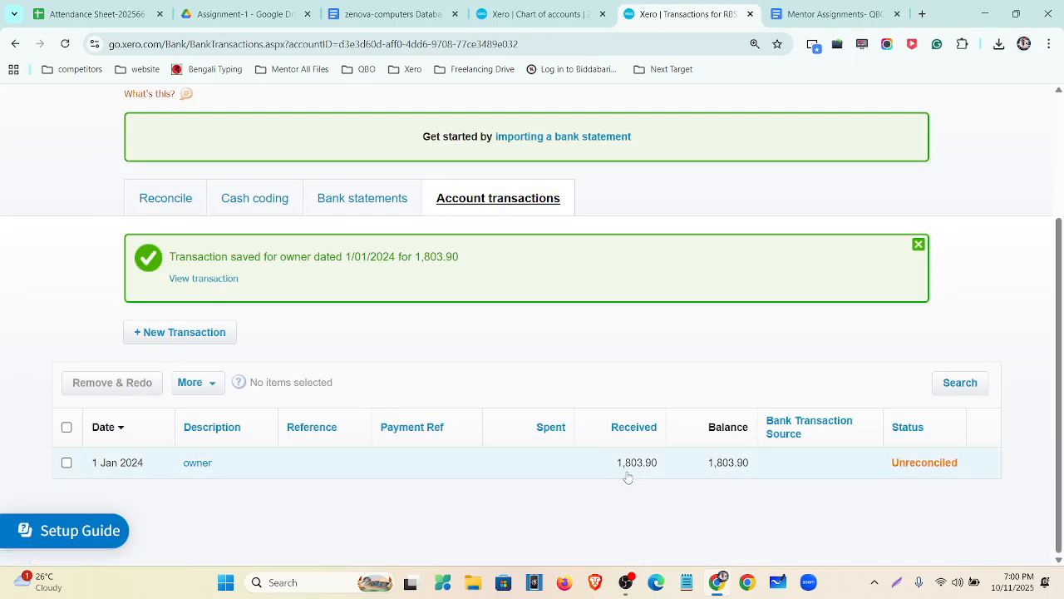
pyautogui.scroll(2, 627, 472)
pyautogui.click(545, 113)
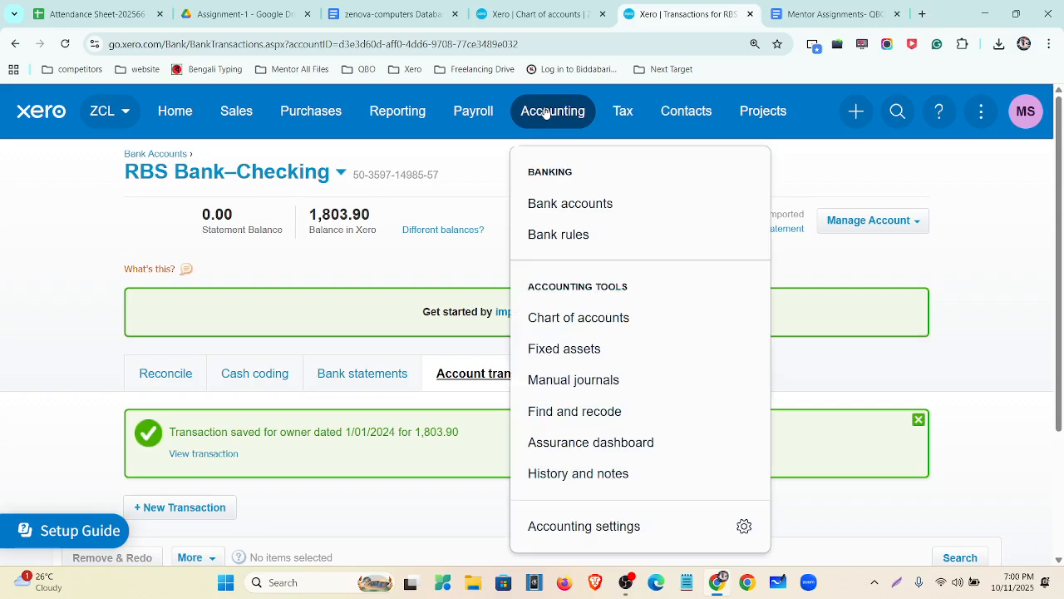
pyautogui.click(552, 320)
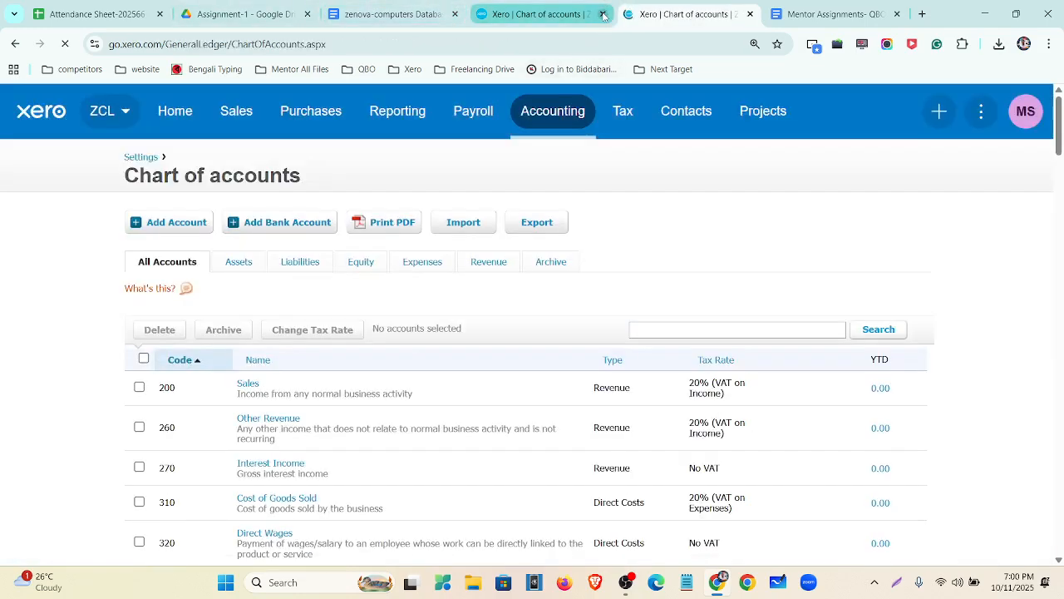
pyautogui.click(604, 14)
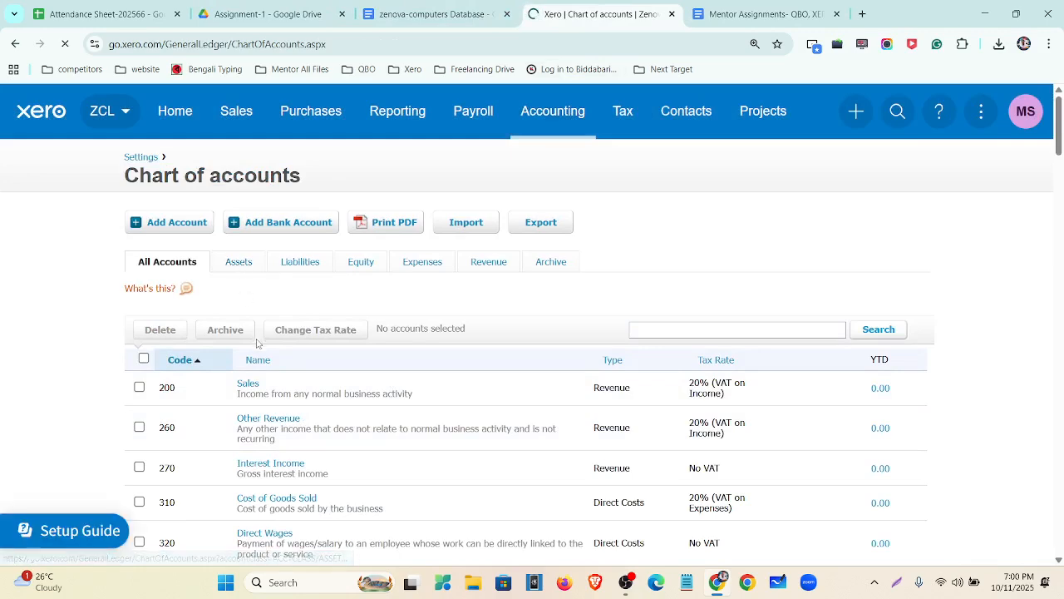
pyautogui.scroll(-3, 258, 343)
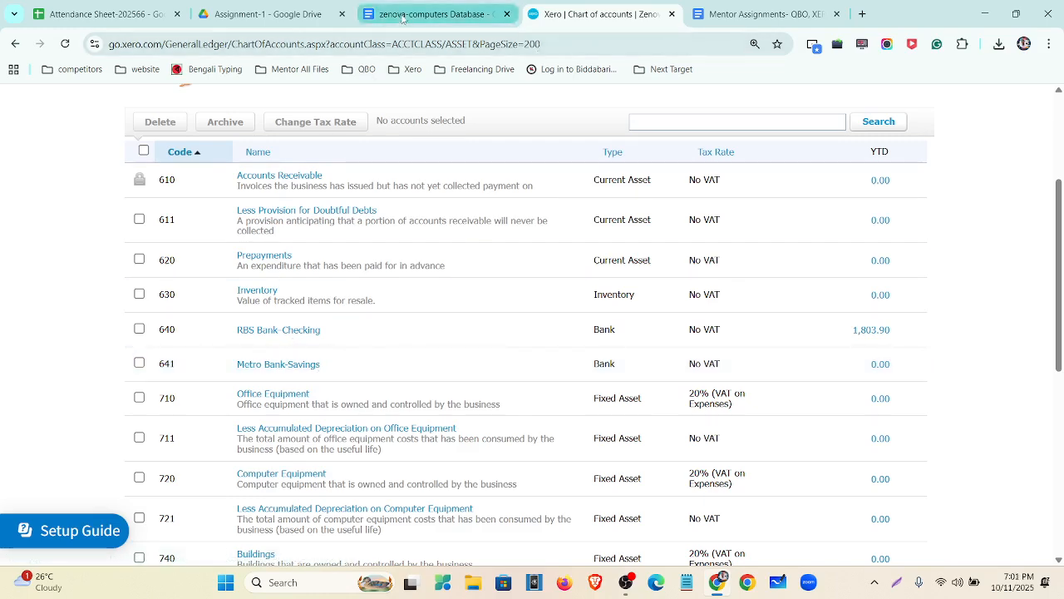
# Step: Check the bank accounts in the zenova-computers Database document and start a new Receive Money transaction for Metro Bank-Savings
pyautogui.scroll(3, 856, 133)
pyautogui.click(855, 111)
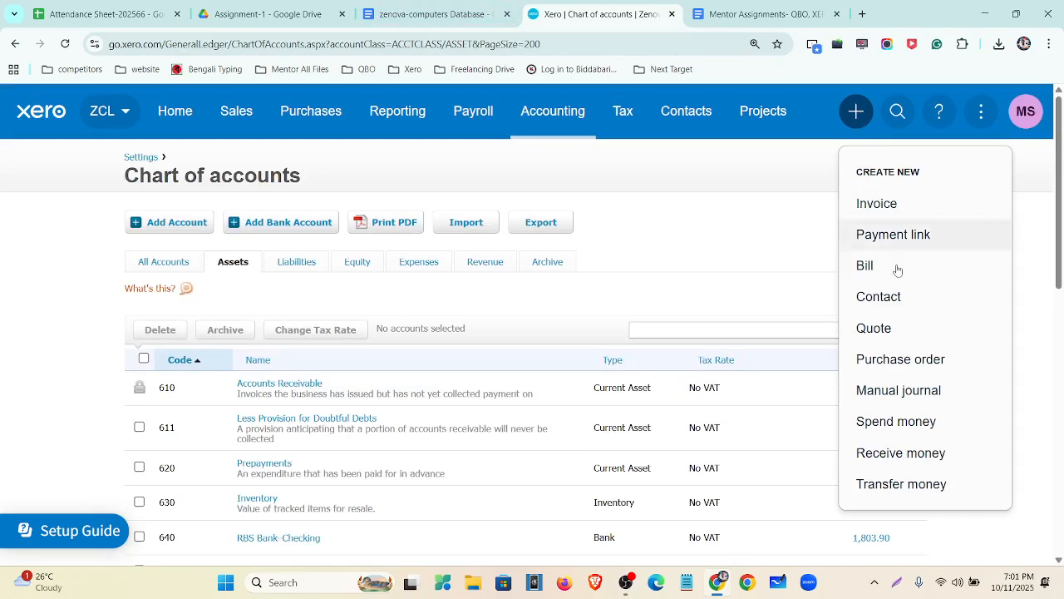
pyautogui.click(901, 456)
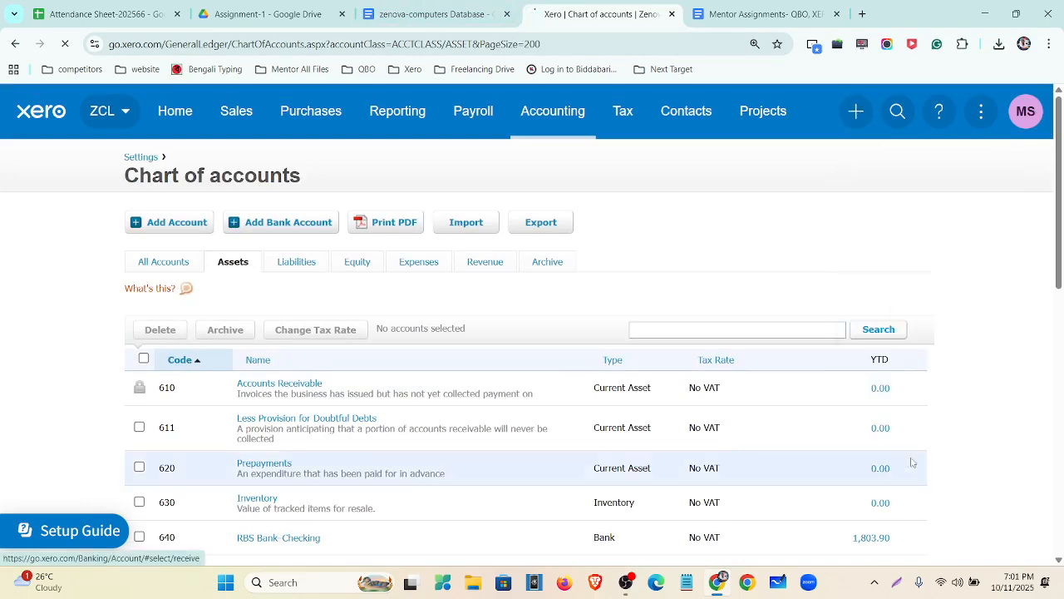
pyautogui.click(433, 13)
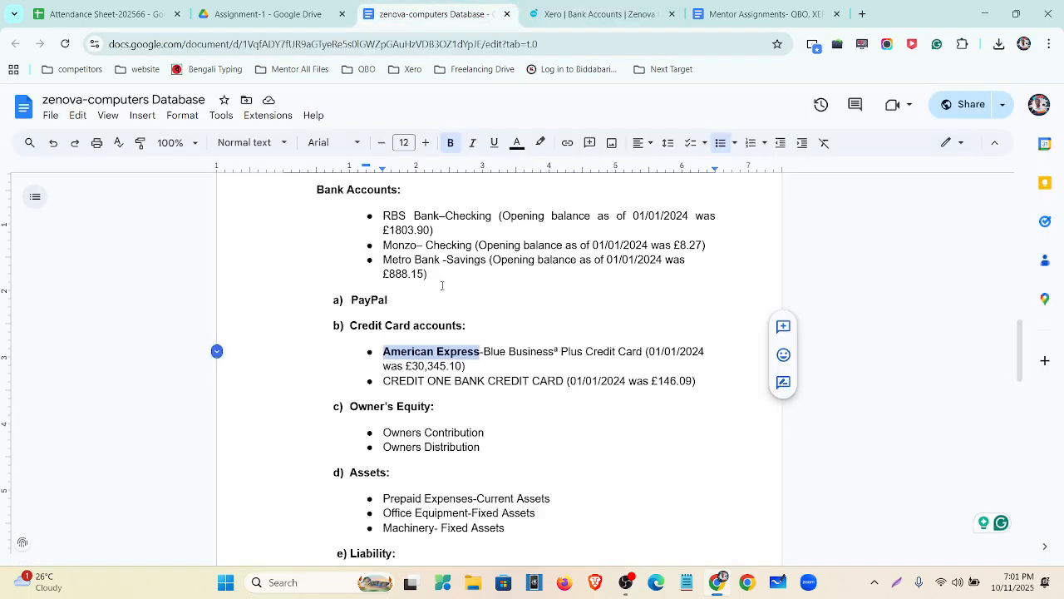
pyautogui.click(587, 12)
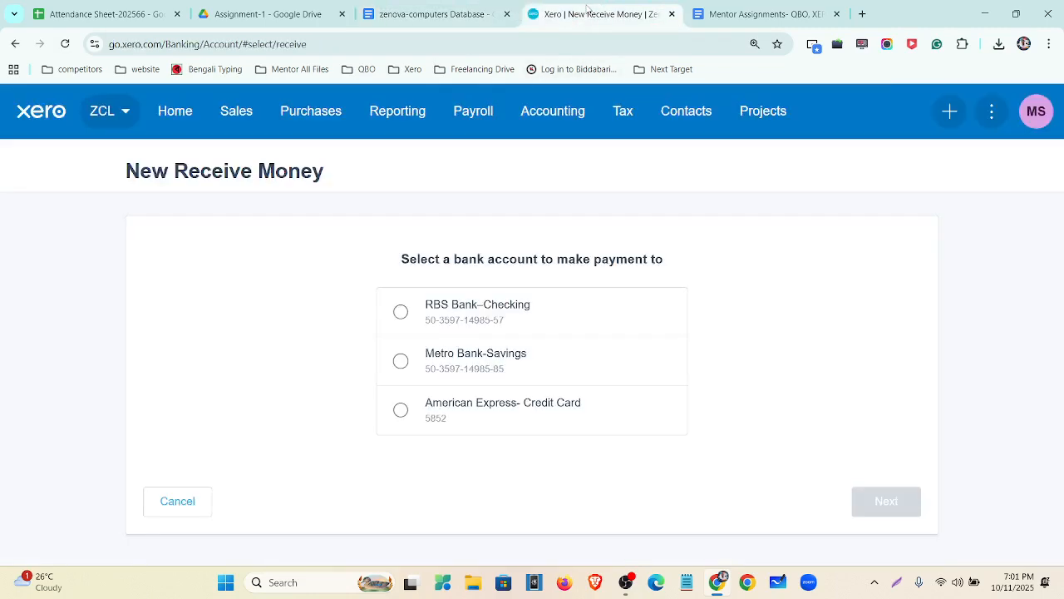
pyautogui.click(441, 13)
pyautogui.click(580, 13)
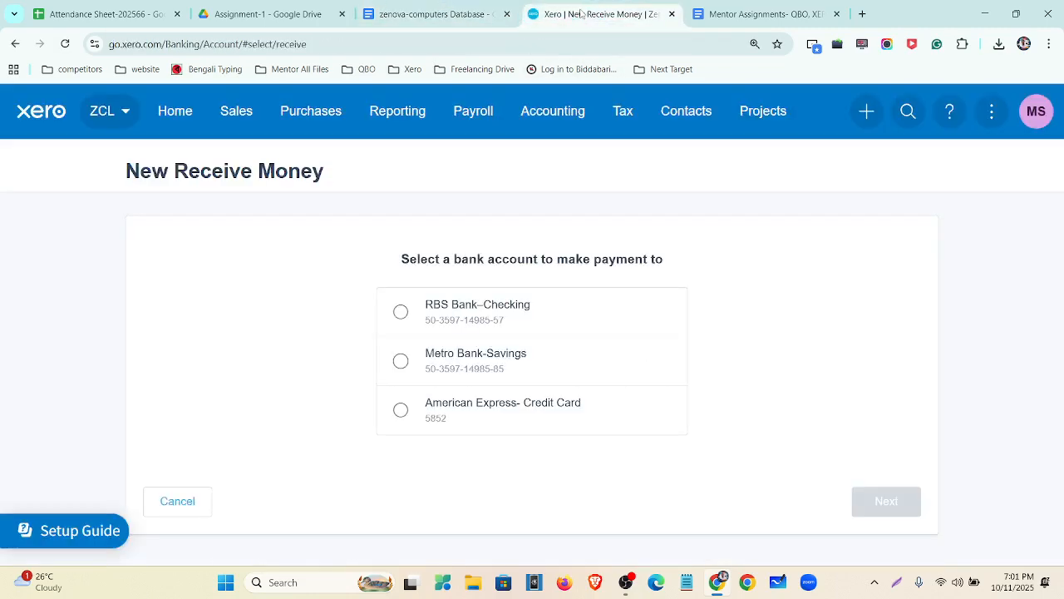
pyautogui.click(464, 360)
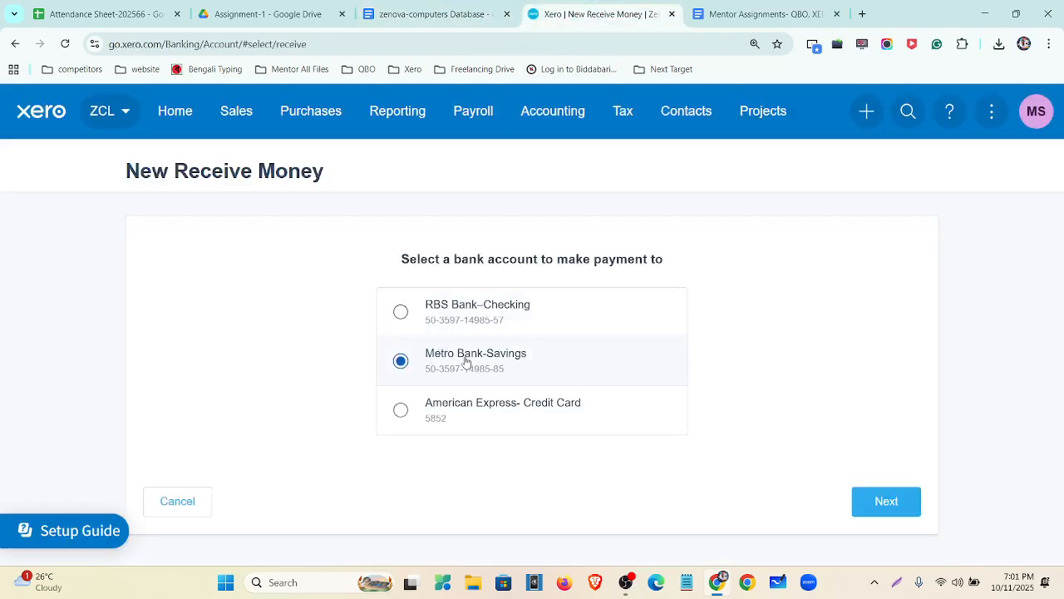
pyautogui.click(915, 502)
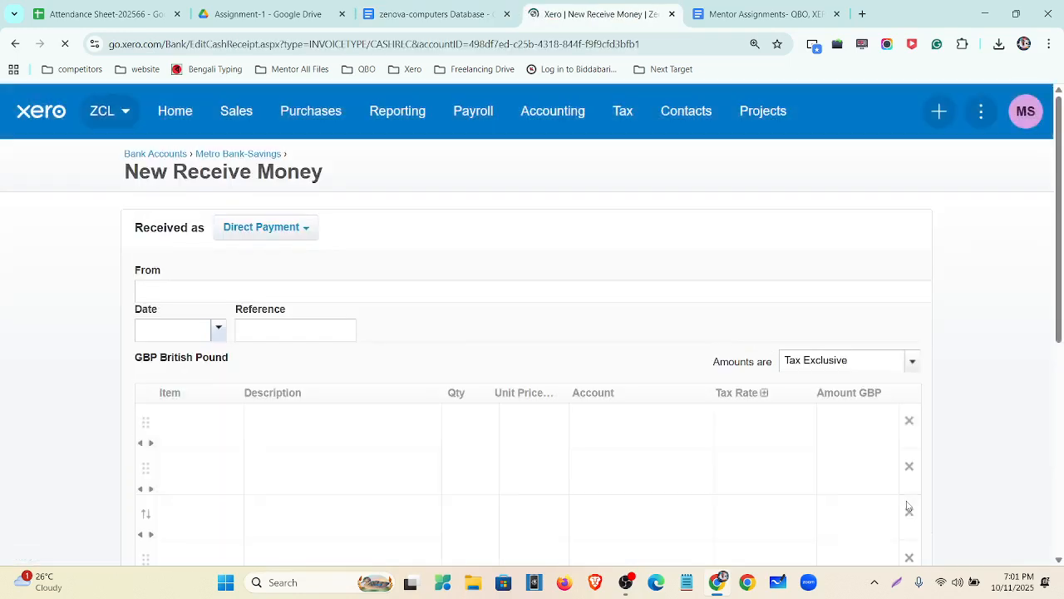
# Step: Set the Metro Bank-Savings transaction's payer to the existing contact owner and its date to 1 Jan 2024
pyautogui.click(190, 291)
pyautogui.write('owner')
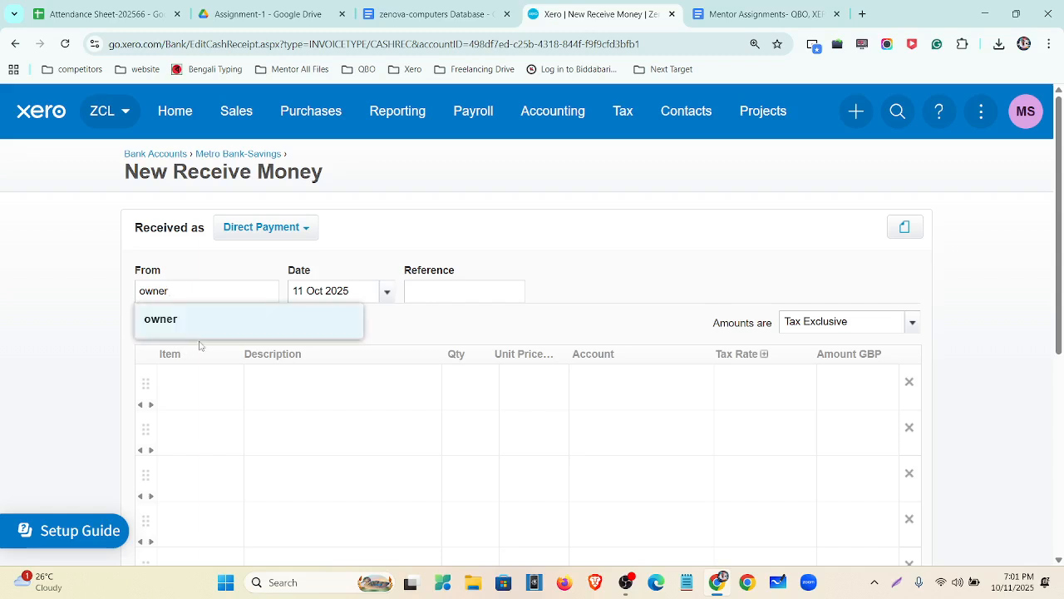
pyautogui.click(195, 329)
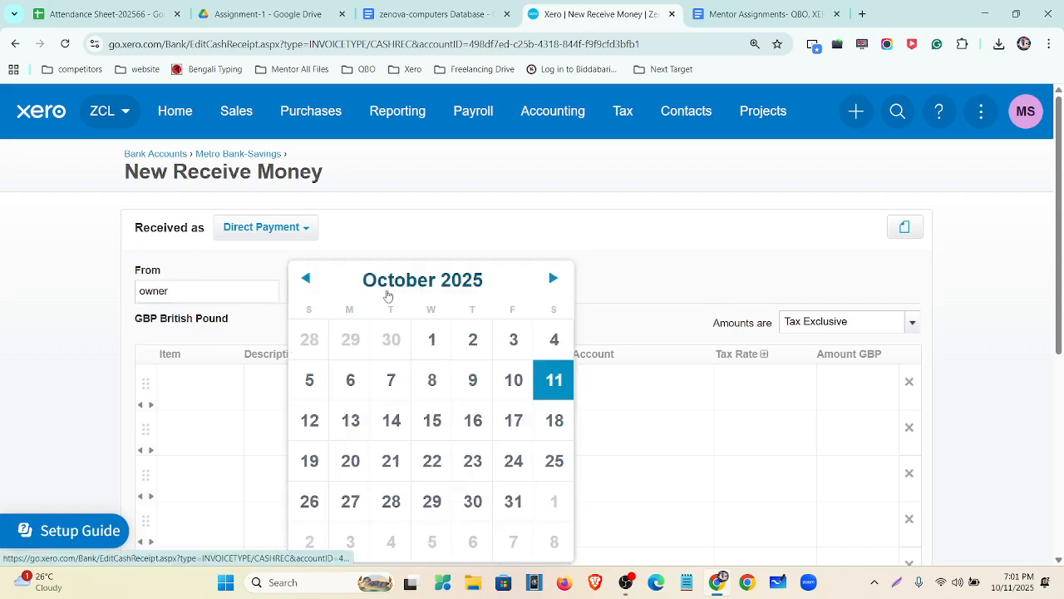
pyautogui.click(388, 296)
pyautogui.click(346, 301)
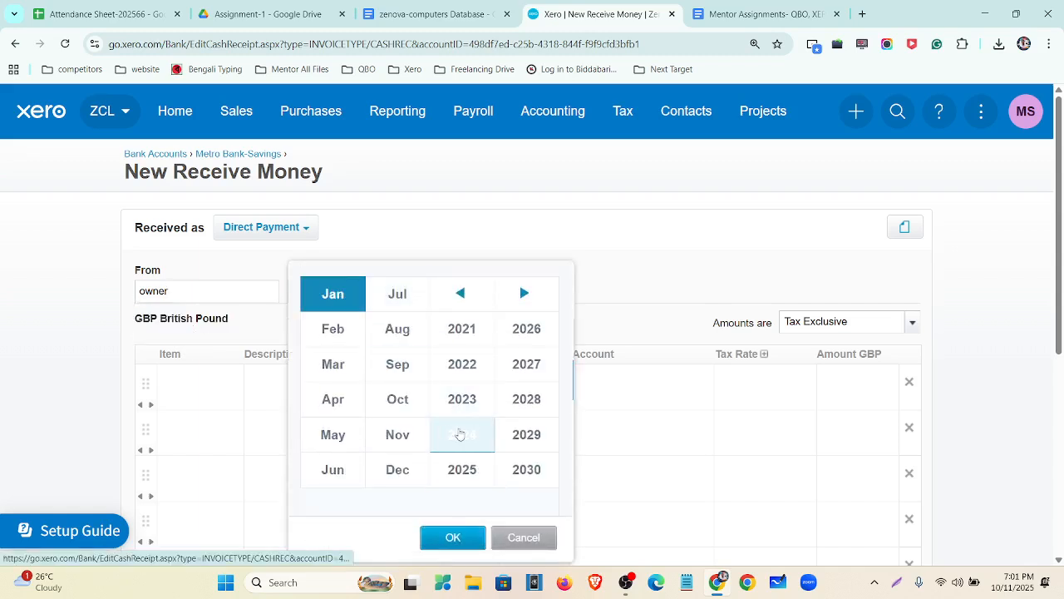
pyautogui.click(462, 432)
pyautogui.click(453, 537)
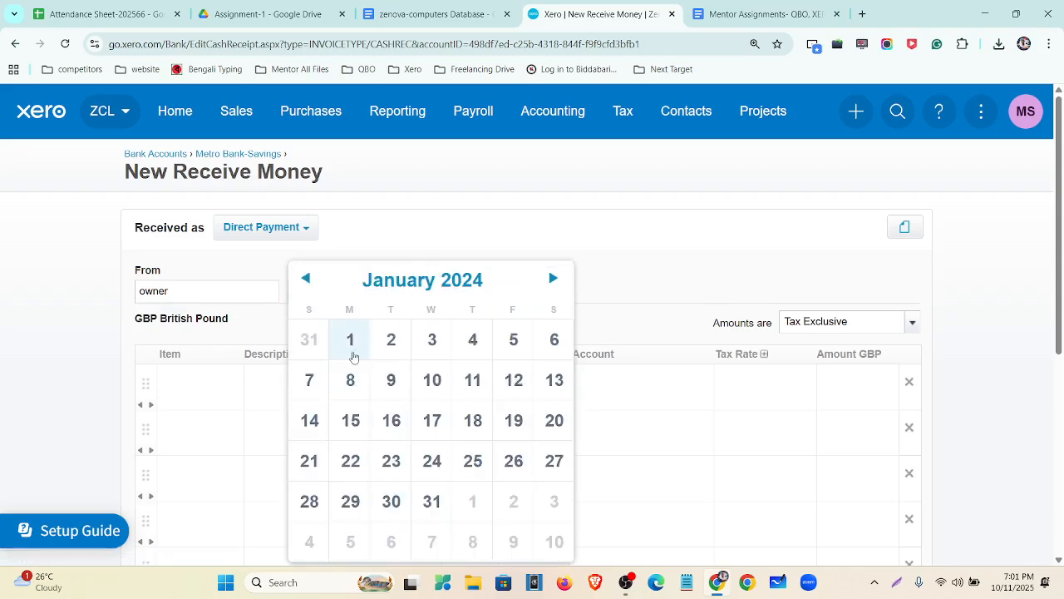
pyautogui.click(350, 341)
# Step: Describe the first line item of the Metro Bank-Savings transaction as "opening balance" with a quantity of 1
pyautogui.click(311, 391)
pyautogui.write('o')
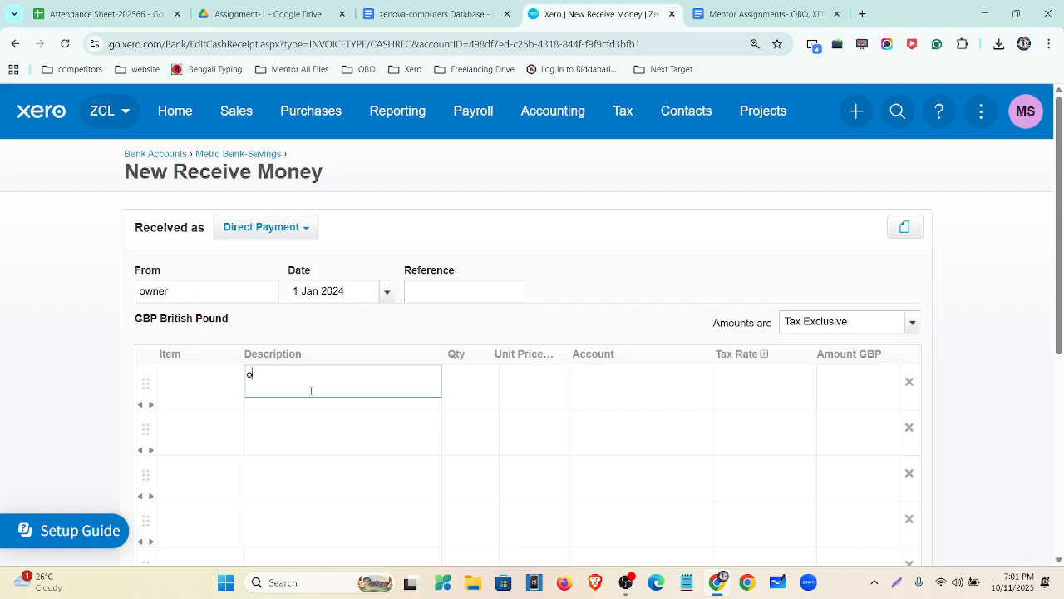
pyautogui.write('pening')
pyautogui.write(' balan')
pyautogui.write('ance')
pyautogui.click(488, 381)
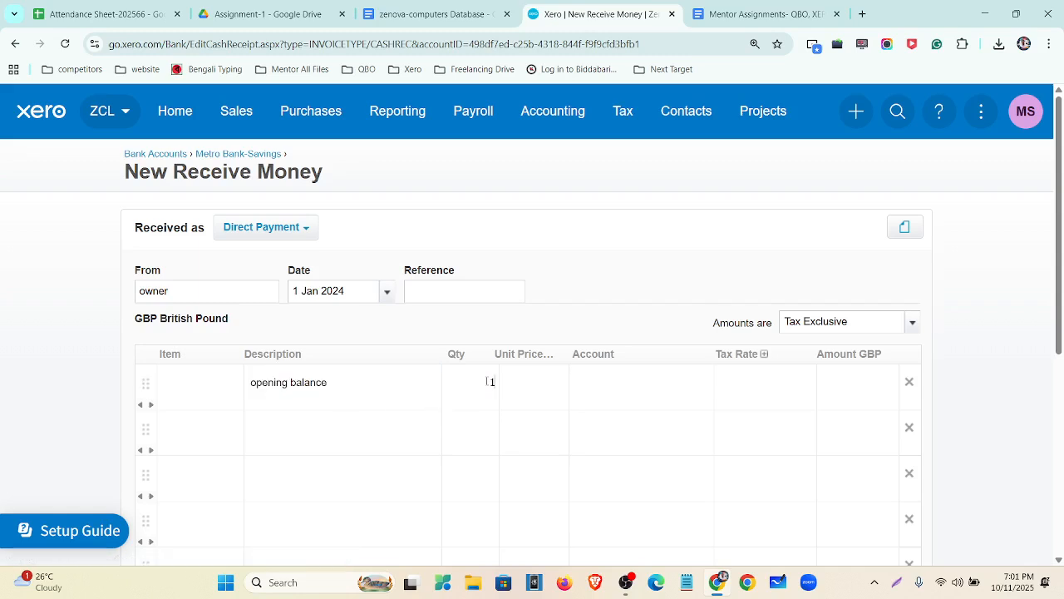
pyautogui.write('1')
# Step: Consult the Metro Bank-Savings opening balance in the zenova-computers Database document and enter 888.13 as the line's unit price
pyautogui.click(514, 395)
pyautogui.write('888.')
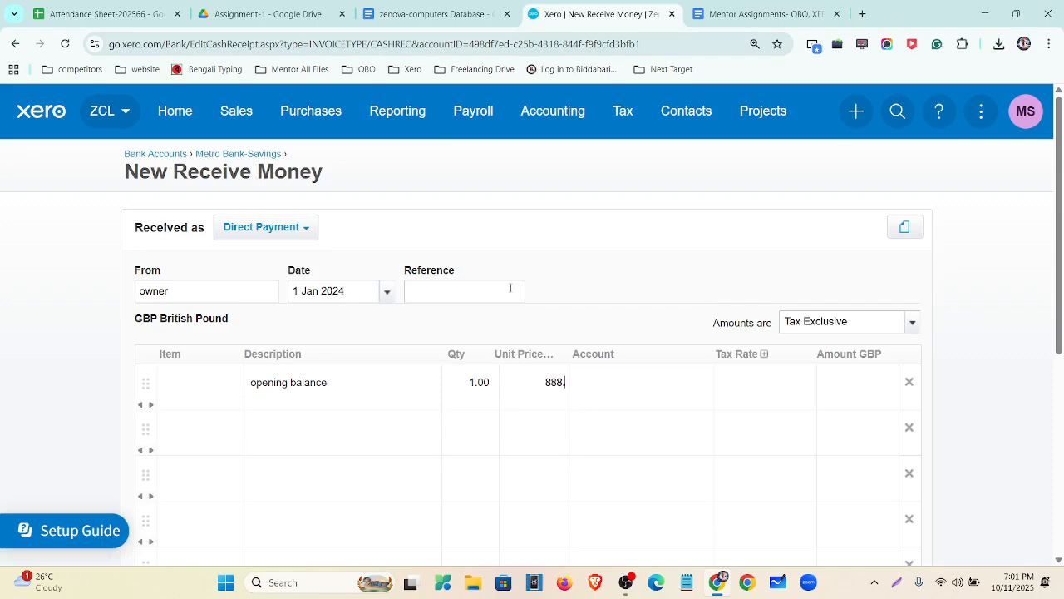
pyautogui.click(430, 10)
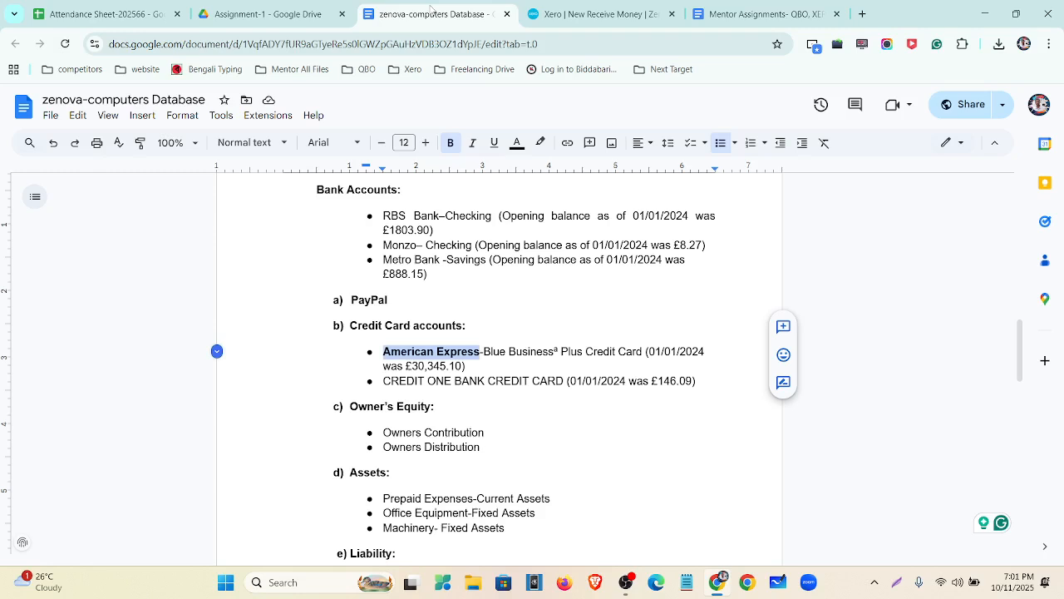
pyautogui.click(562, 17)
pyautogui.click(557, 382)
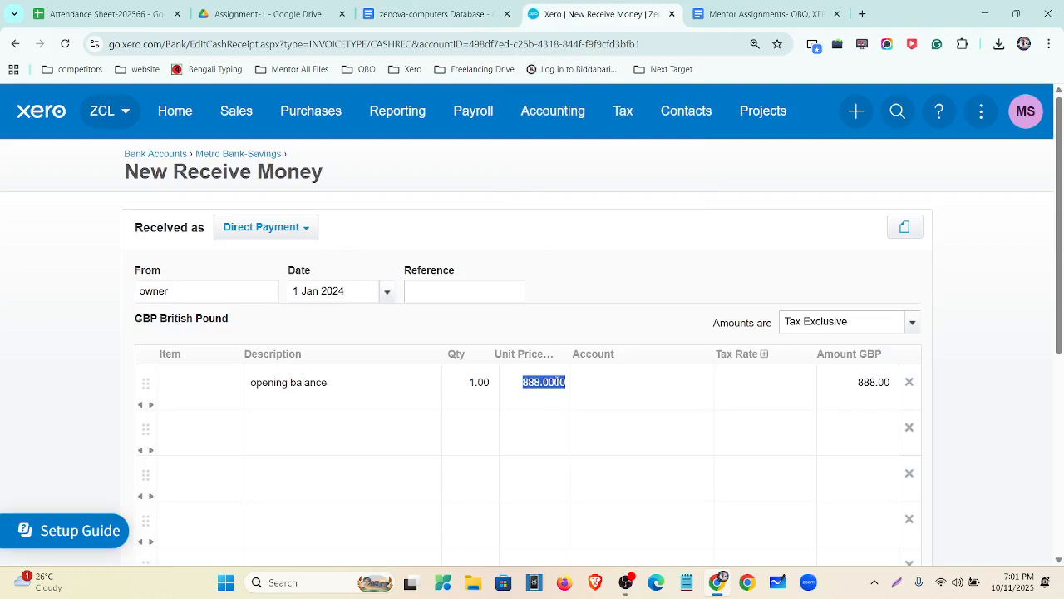
pyautogui.press('BackSpace')
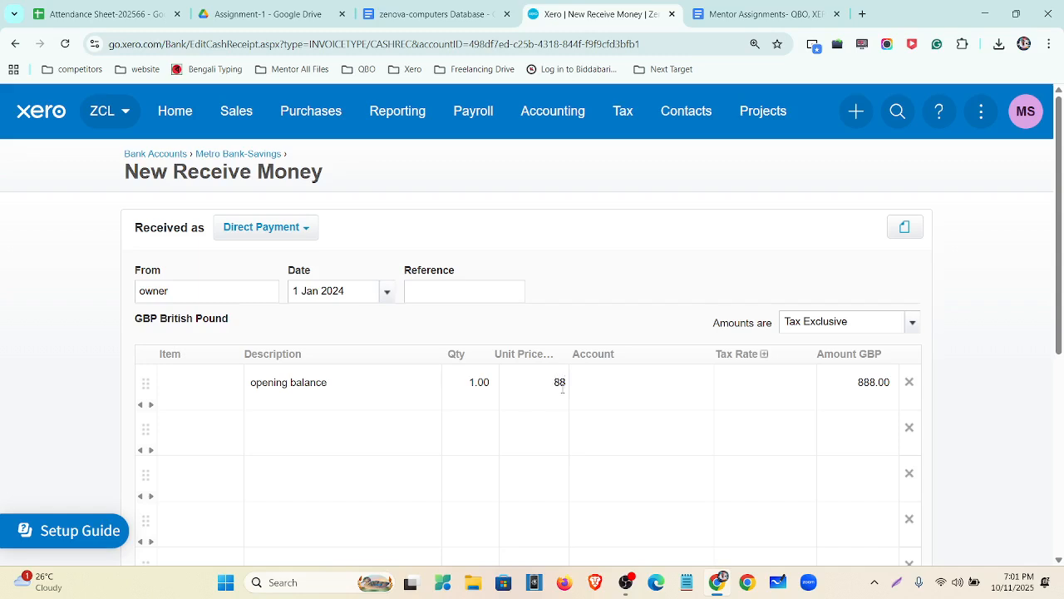
pyautogui.write('888.13')
# Step: Assign the Metro Bank-Savings opening balance line to account 950 - Capital - x,xxx Ordinary Shares
pyautogui.click(616, 392)
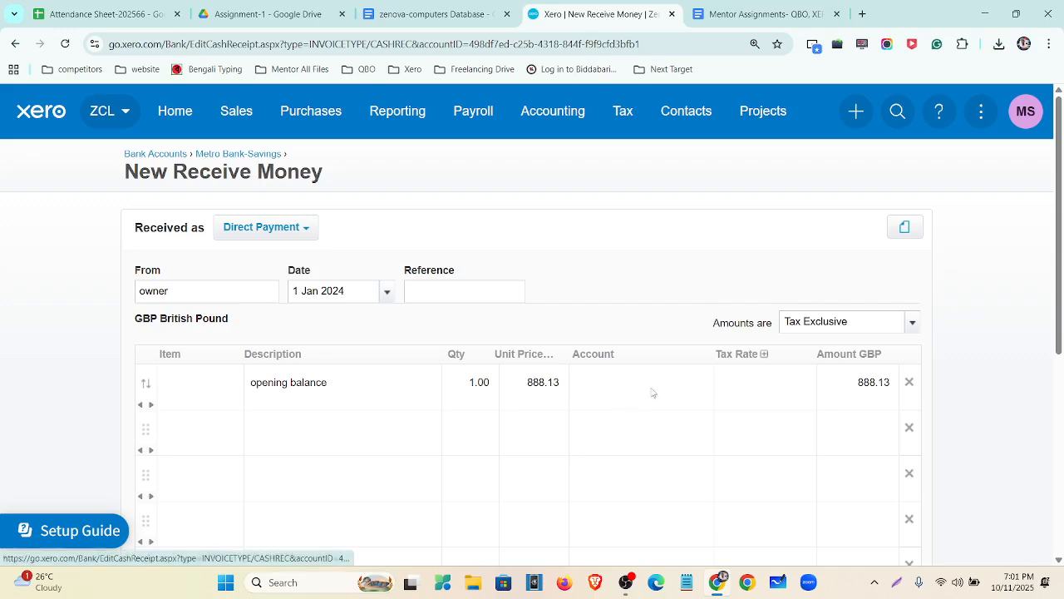
pyautogui.write('capita')
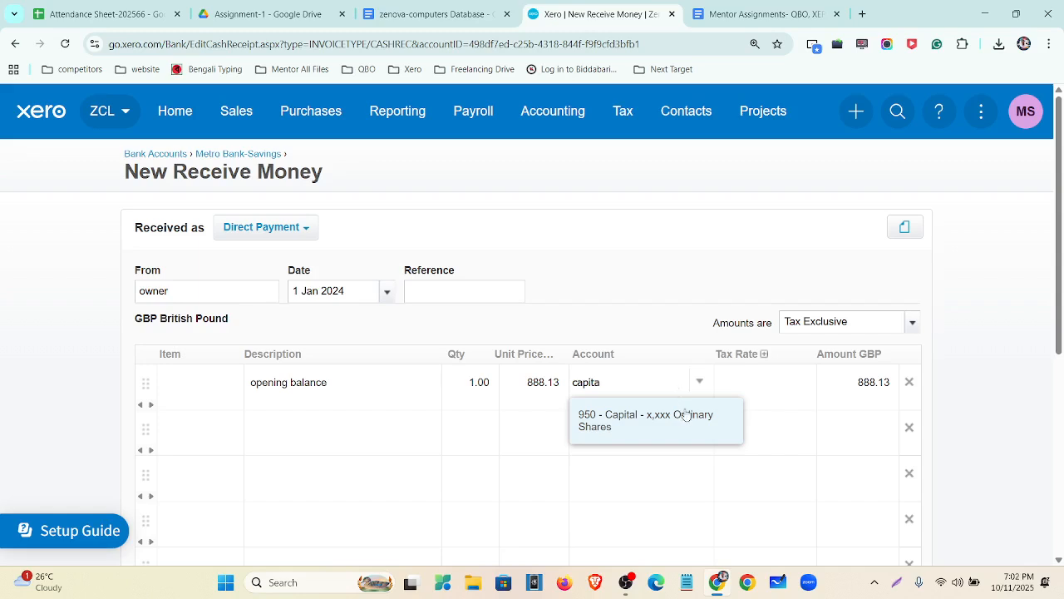
pyautogui.click(686, 414)
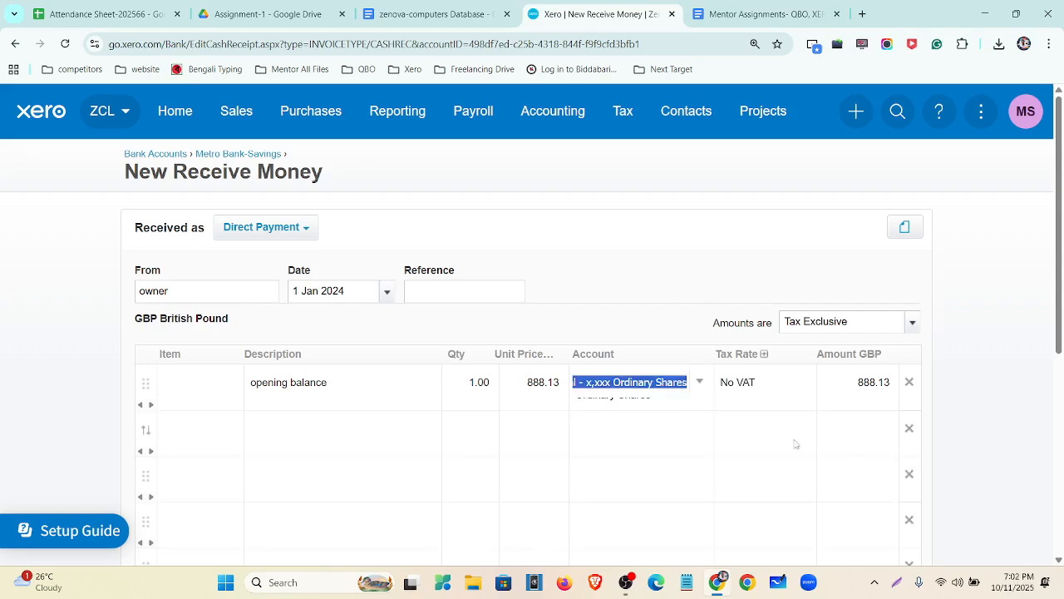
# Step: Remove the empty line items and save the Metro Bank-Savings Receive Money transaction
pyautogui.click(910, 429)
pyautogui.click(910, 429)
pyautogui.click(910, 429)
pyautogui.click(909, 430)
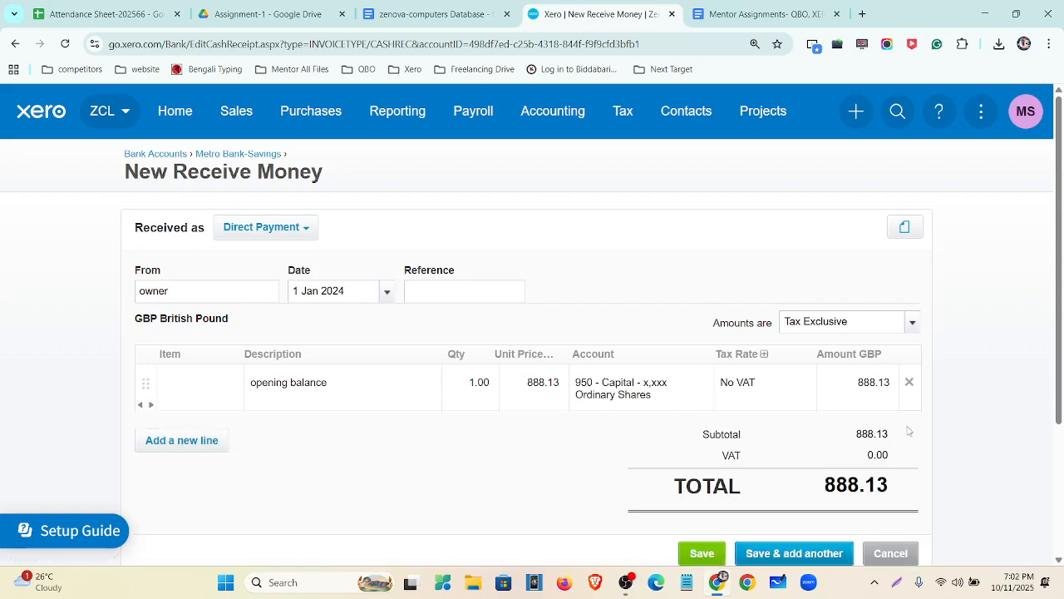
pyautogui.click(700, 559)
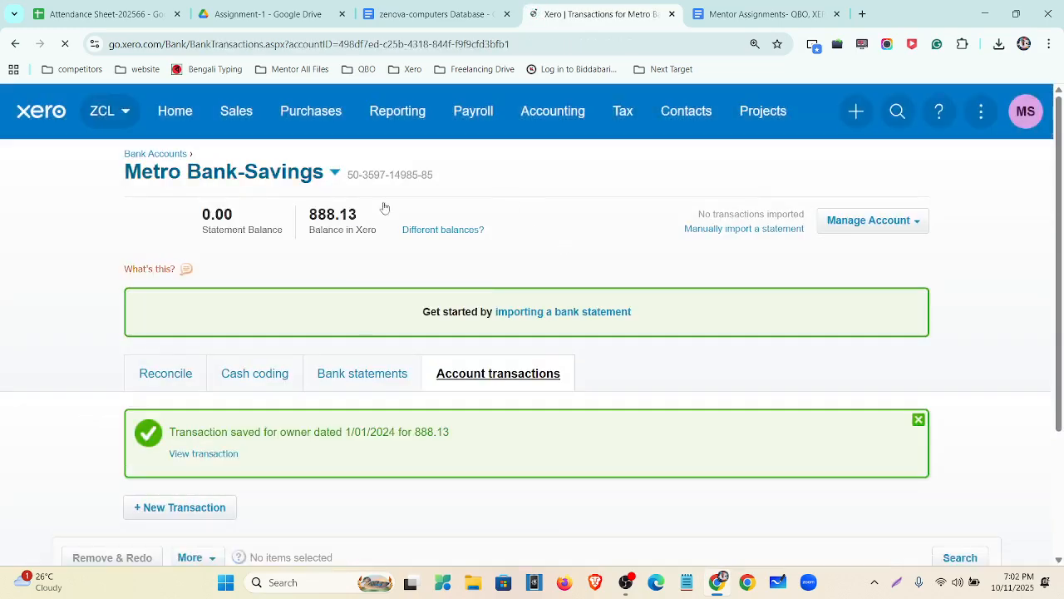
# Step: Review the saved Metro Bank-Savings transaction and show the asset accounts in the chart of accounts
pyautogui.scroll(-2, 233, 346)
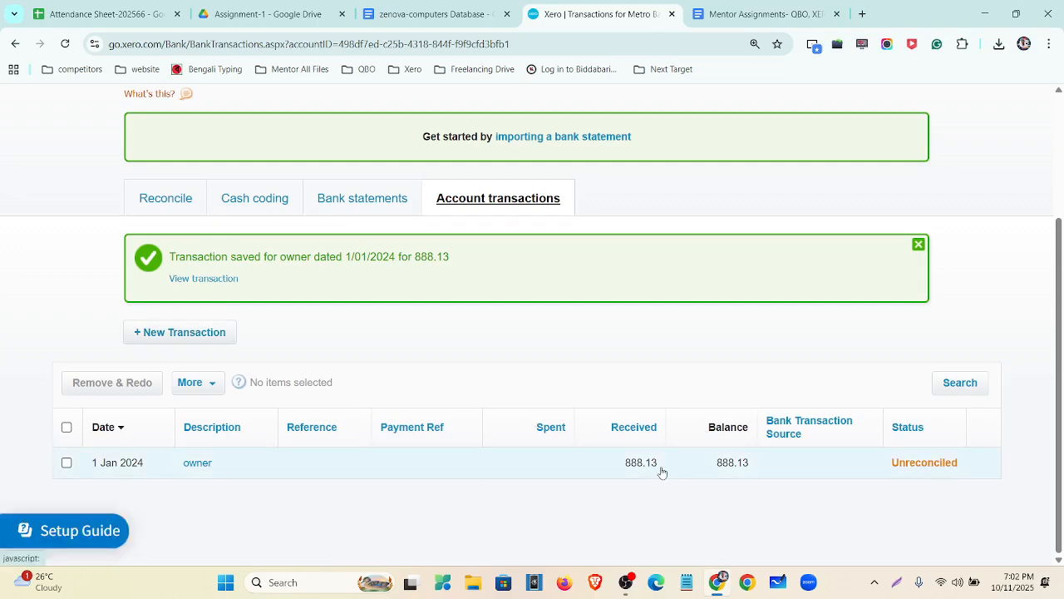
pyautogui.scroll(2, 663, 471)
pyautogui.click(551, 112)
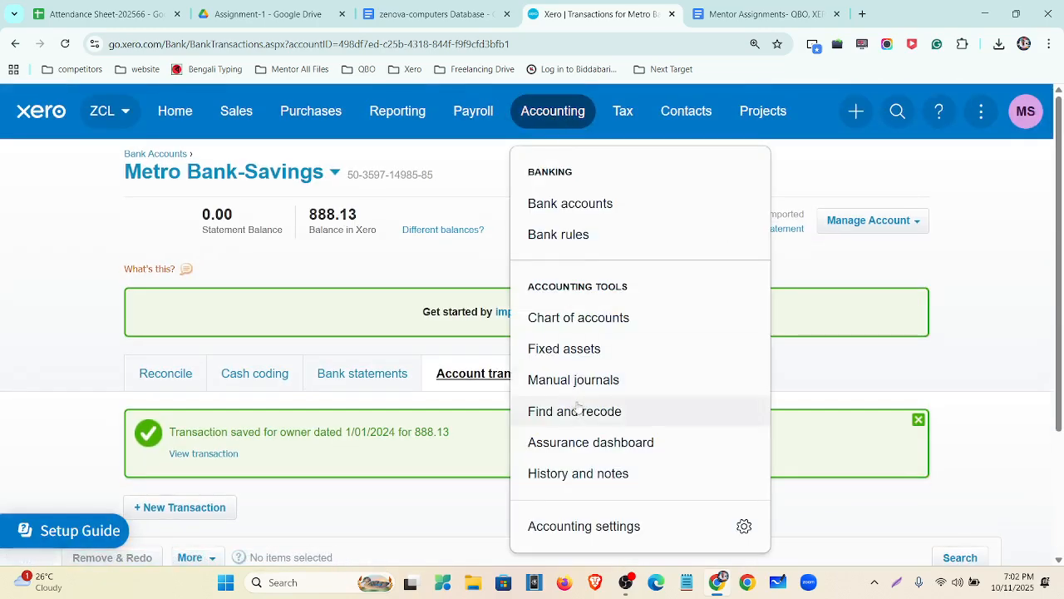
pyautogui.click(572, 318)
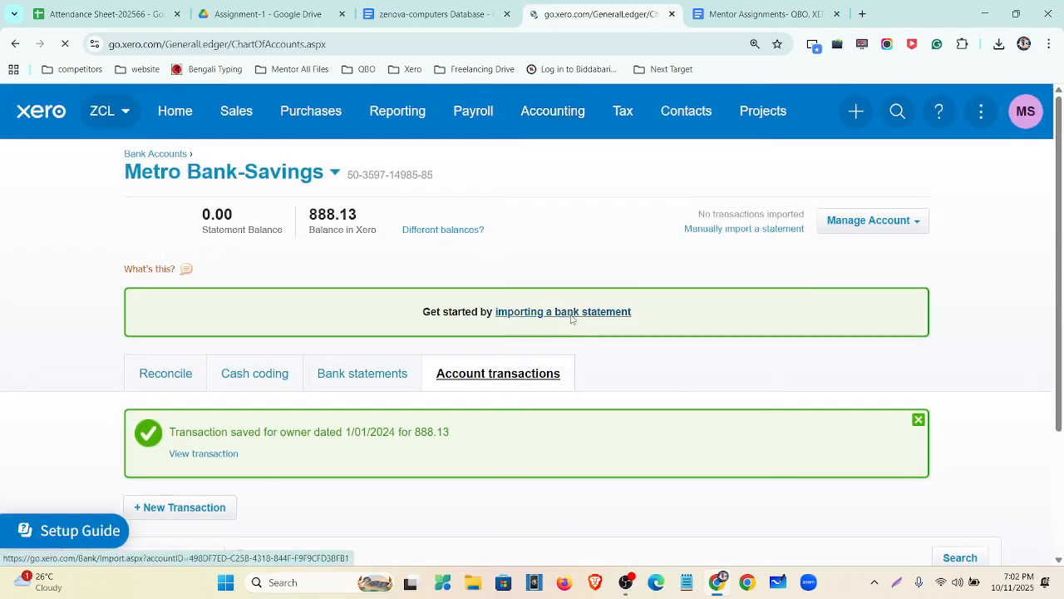
pyautogui.click(239, 262)
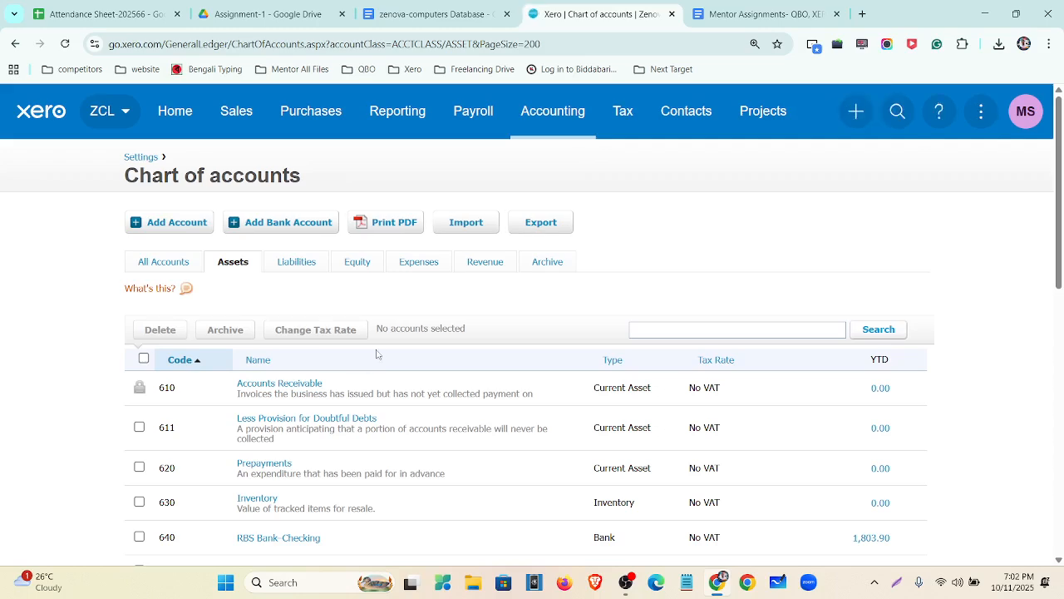
# Step: Check the bank balances among the asset accounts and consult the credit card accounts in the zenova-computers Database document
pyautogui.scroll(-3, 374, 353)
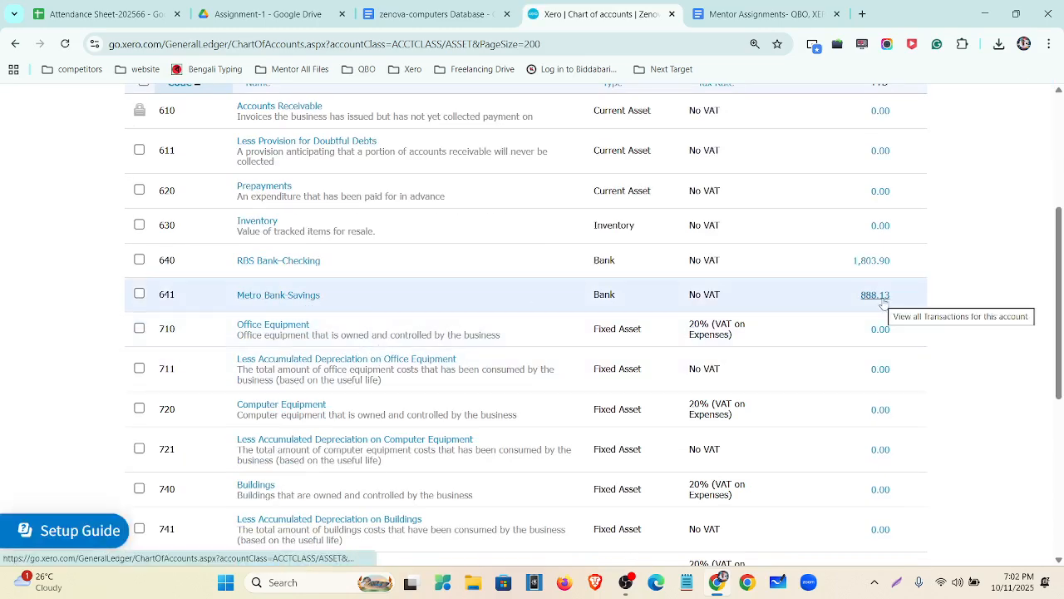
pyautogui.scroll(3, 794, 269)
pyautogui.click(465, 12)
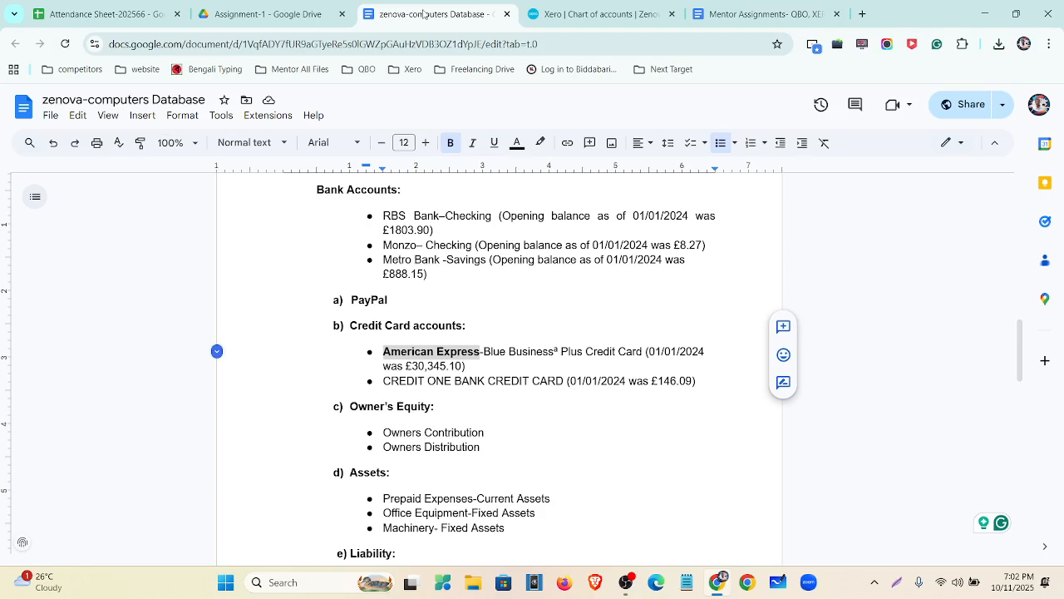
pyautogui.scroll(-2, 564, 321)
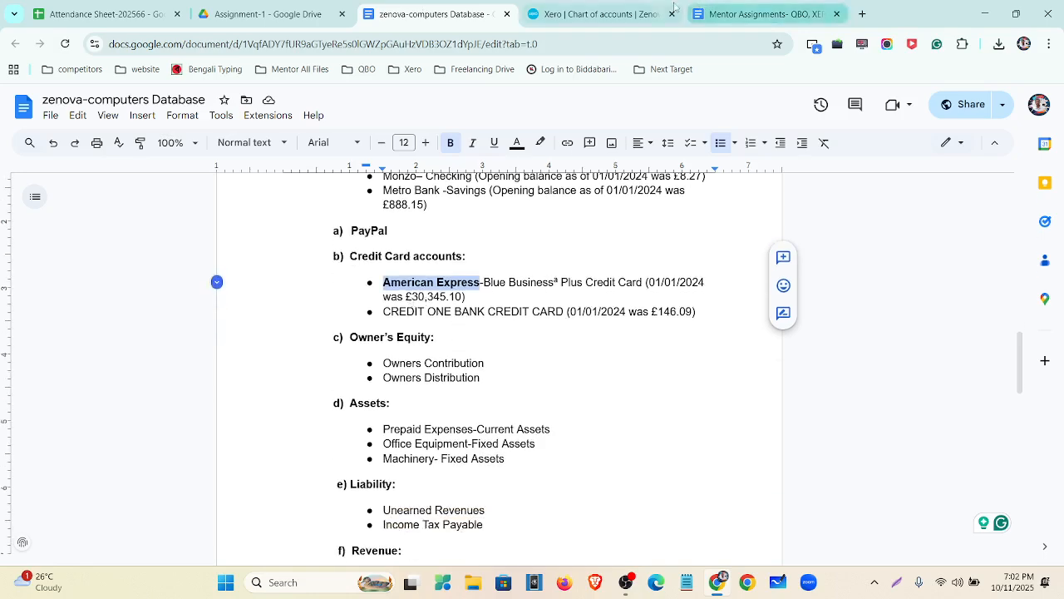
# Step: Return to Xero and start a new Spend Money transaction from the American Express- Credit Card account
pyautogui.click(599, 14)
pyautogui.click(866, 112)
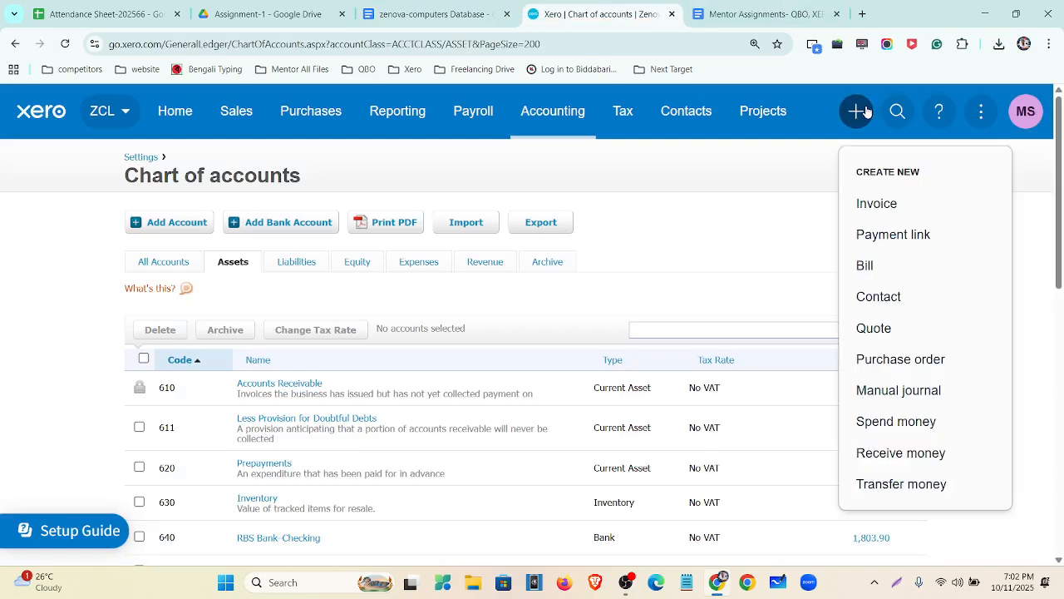
pyautogui.scroll(-1, 881, 282)
pyautogui.click(897, 351)
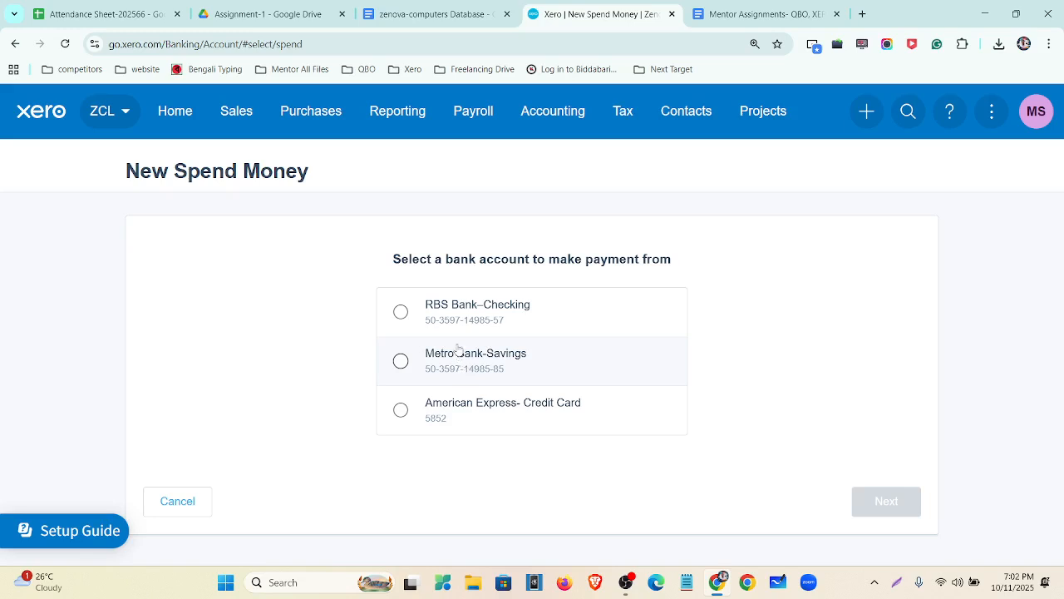
pyautogui.click(460, 418)
pyautogui.click(898, 500)
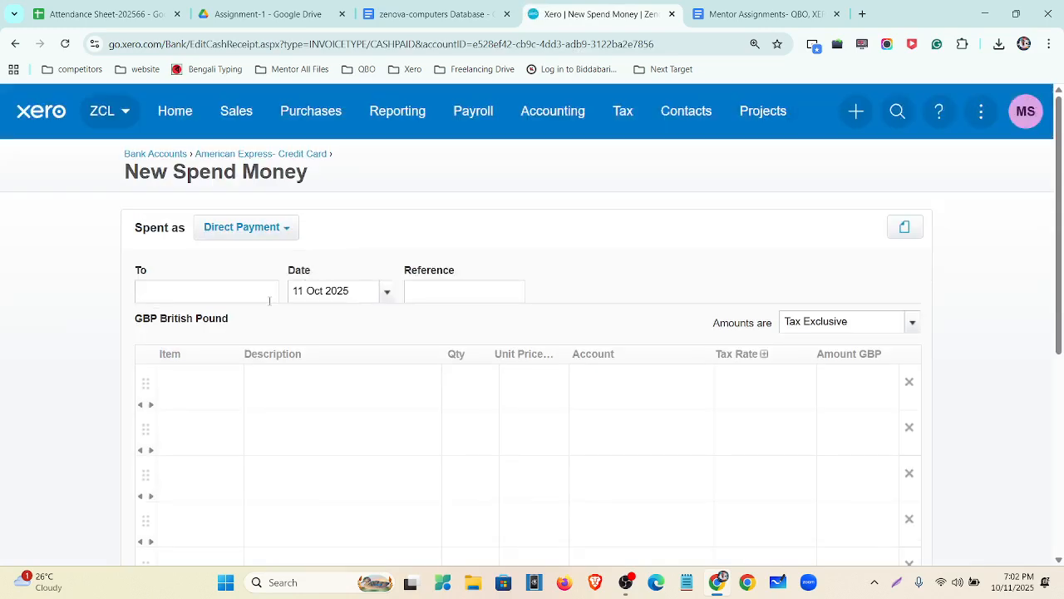
# Step: Set the Spend Money payee to owner and the transaction date to 1 Jan 2024
pyautogui.write('owner')
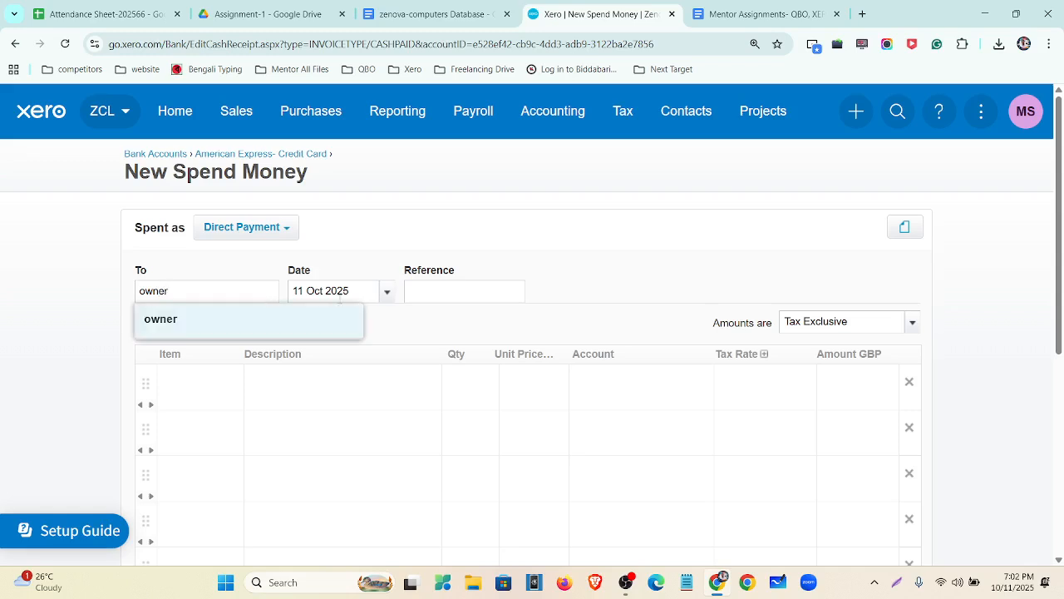
pyautogui.click(297, 336)
pyautogui.click(385, 291)
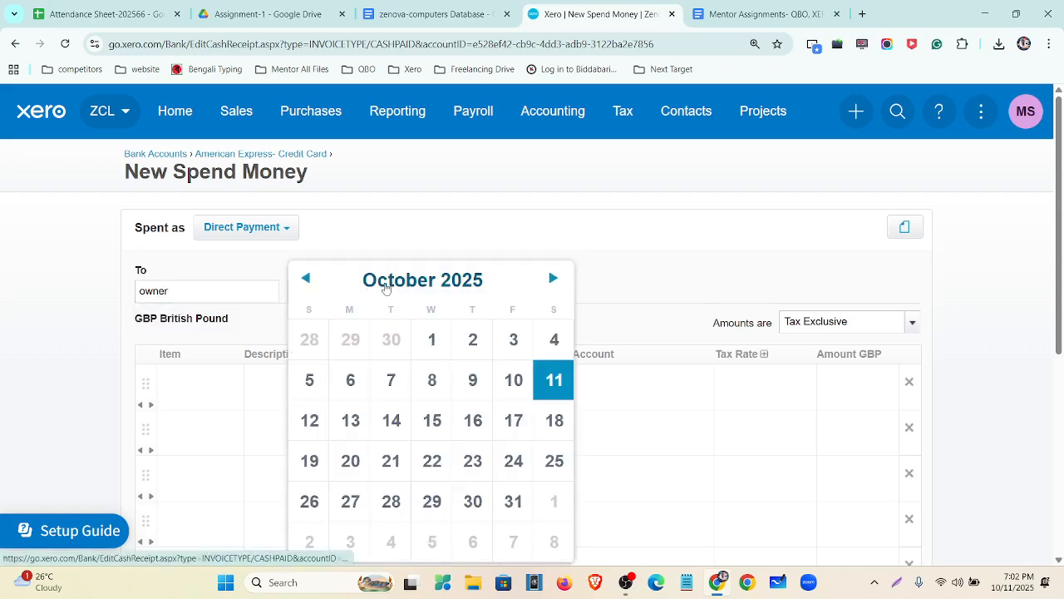
pyautogui.click(385, 287)
pyautogui.click(328, 296)
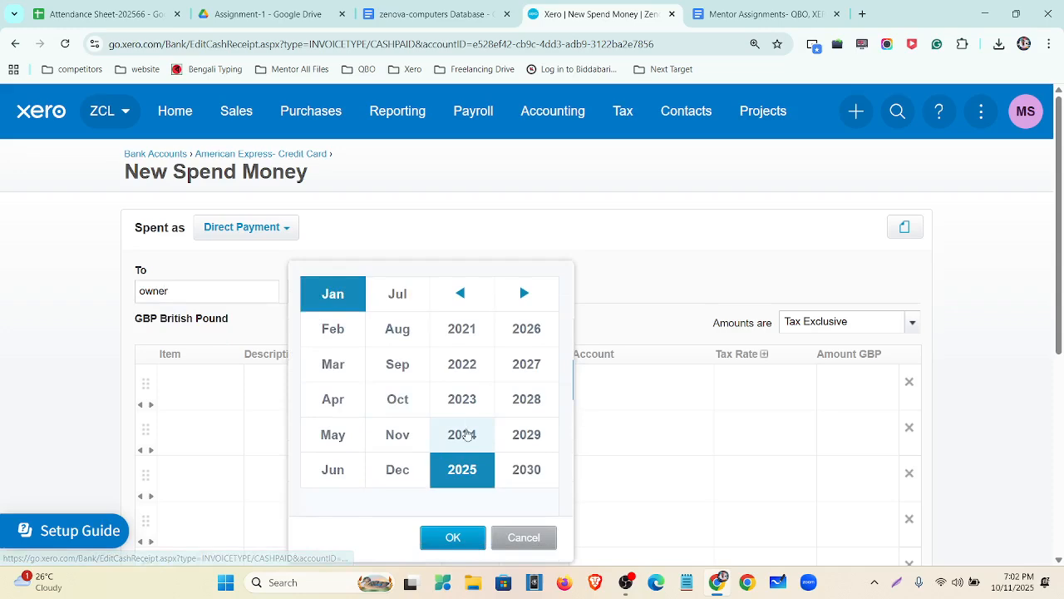
pyautogui.click(466, 434)
pyautogui.click(456, 537)
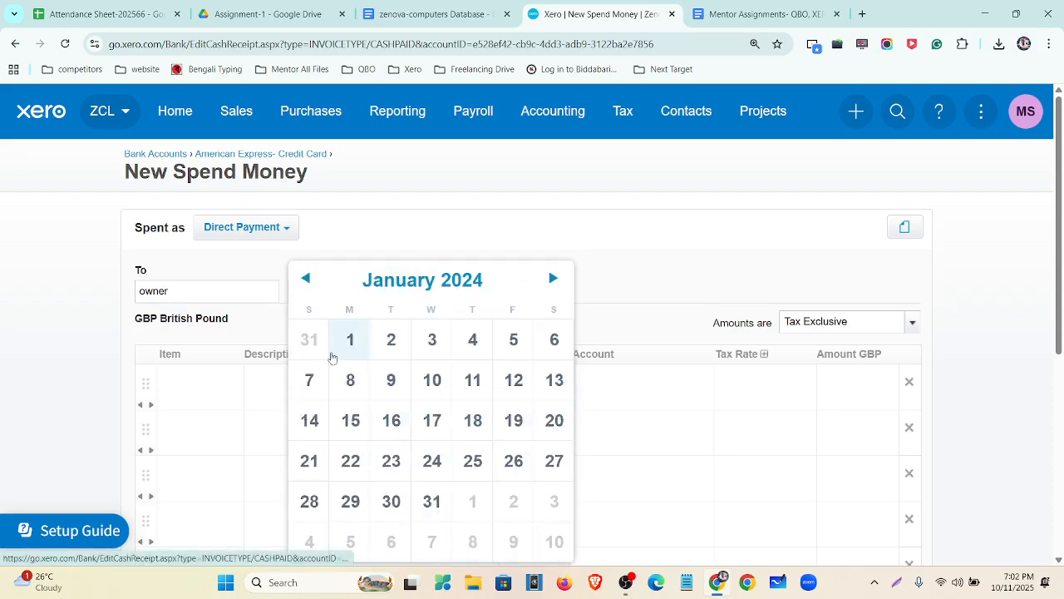
pyautogui.click(340, 344)
# Step: Fill in the first line item with the description "opening balance" and a quantity of 1
pyautogui.click(288, 380)
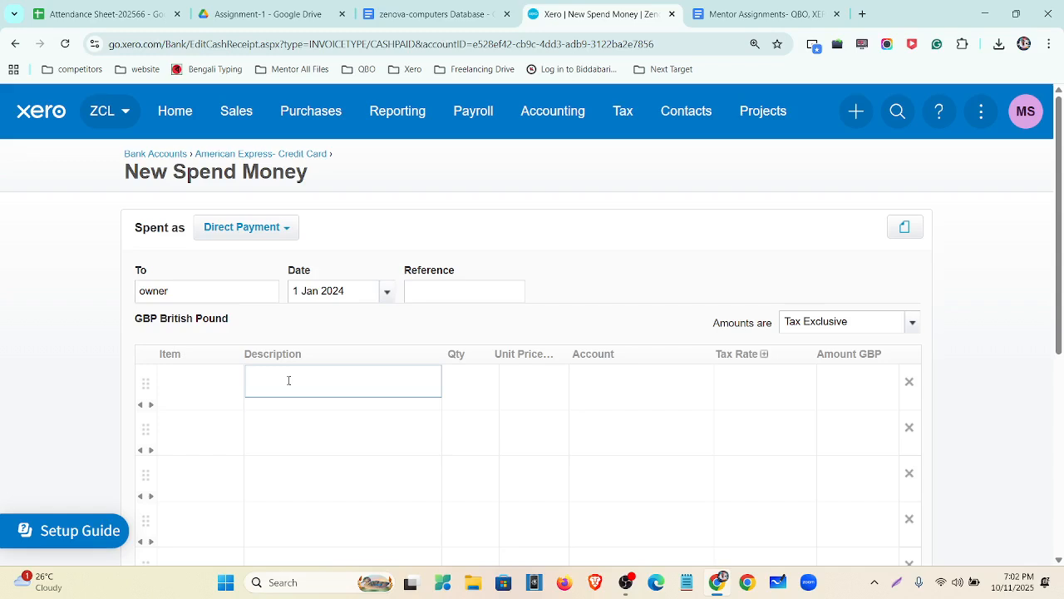
pyautogui.write('opening balance')
pyautogui.click(476, 391)
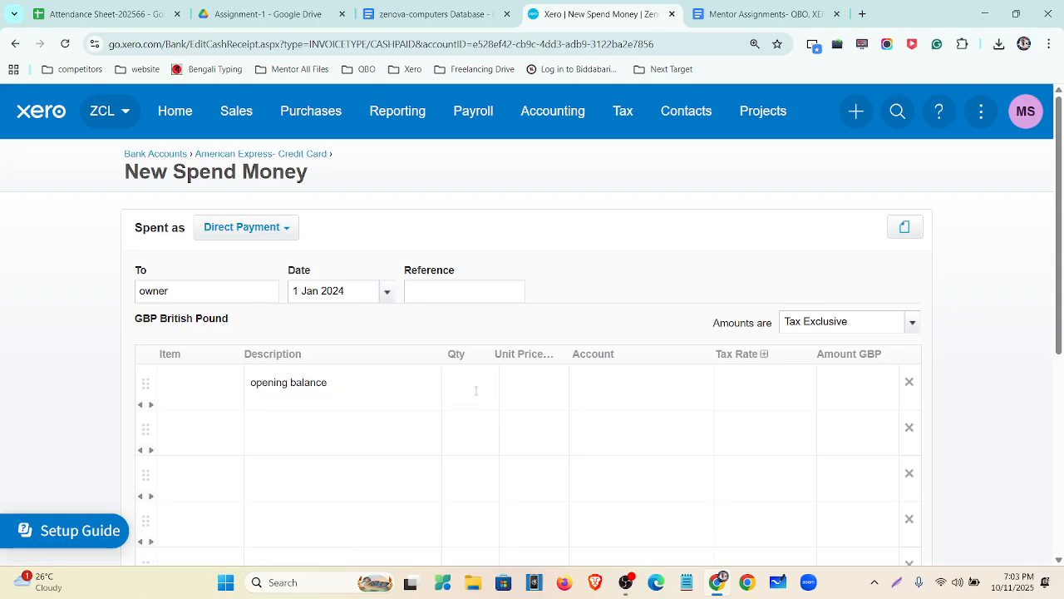
pyautogui.write('1')
# Step: Consult the American Express opening balance in the zenova-computers Database document and enter 30,345.10 as the line's unit price
pyautogui.click(554, 393)
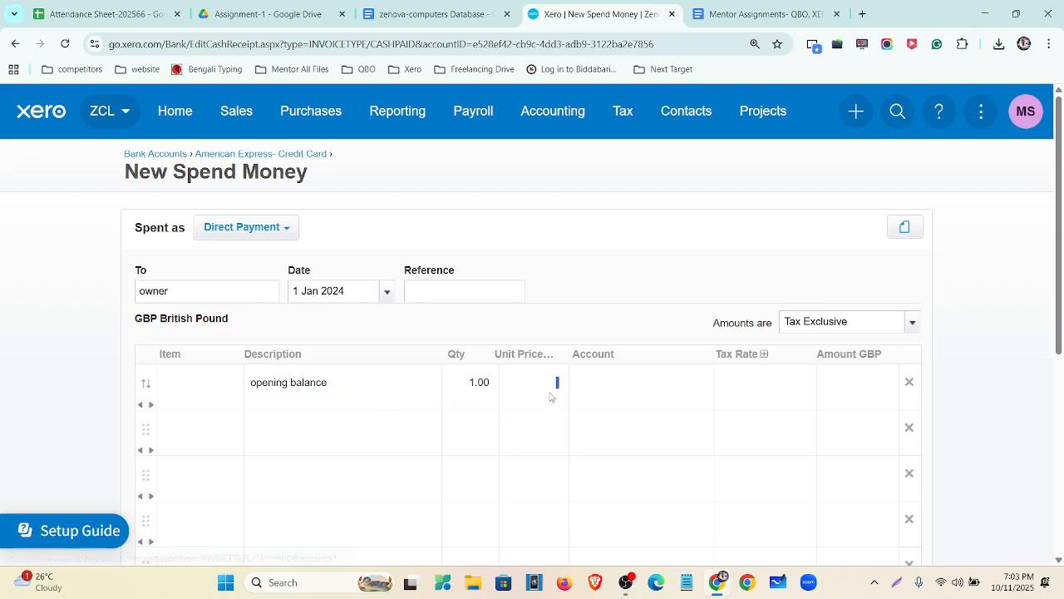
pyautogui.click(434, 15)
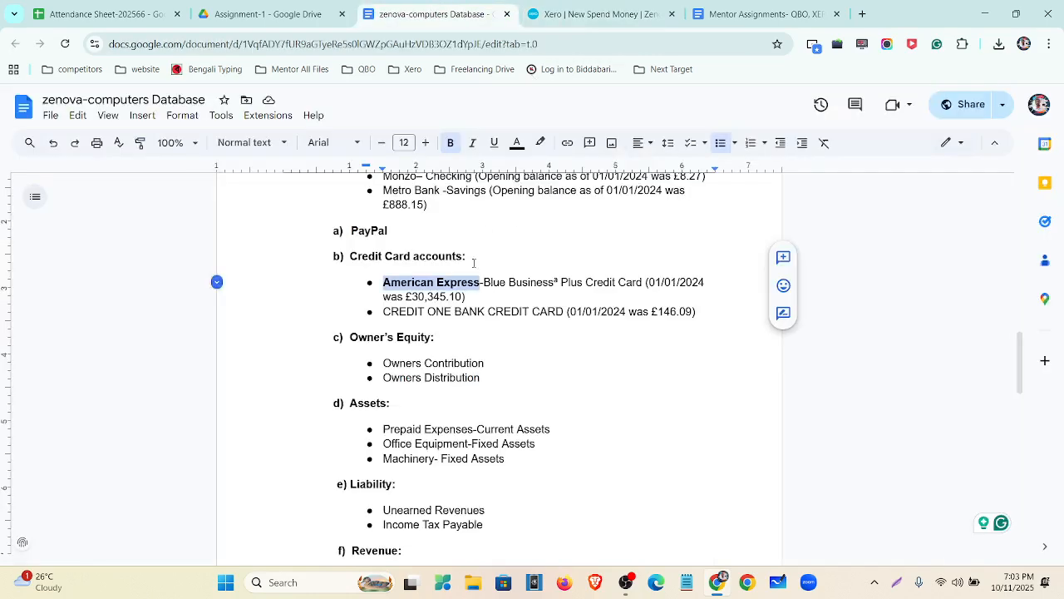
pyautogui.click(586, 14)
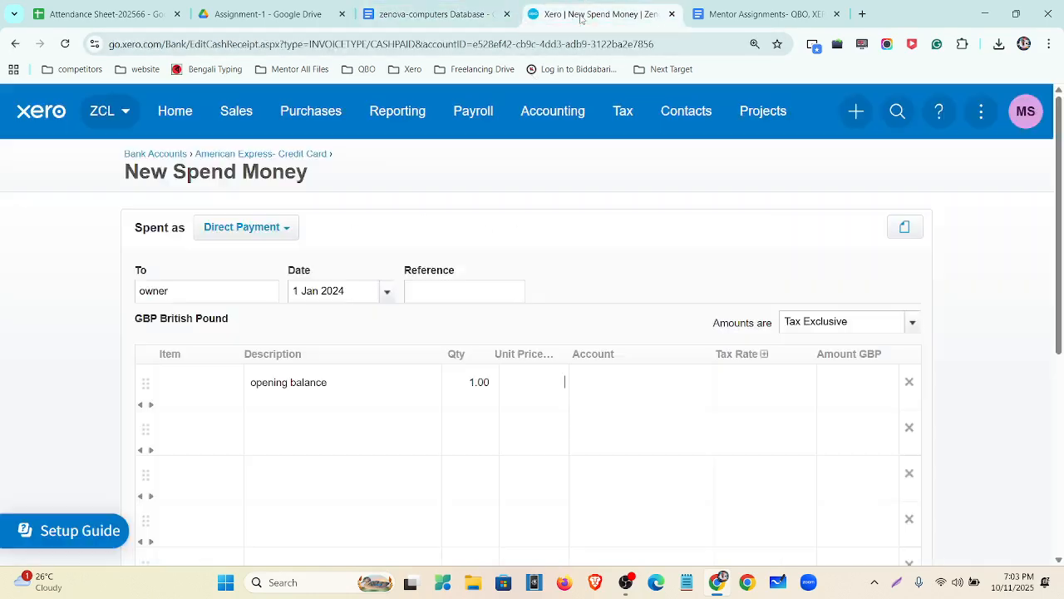
pyautogui.click(531, 380)
pyautogui.write('30,345.1')
pyautogui.write('0')
pyautogui.click(660, 399)
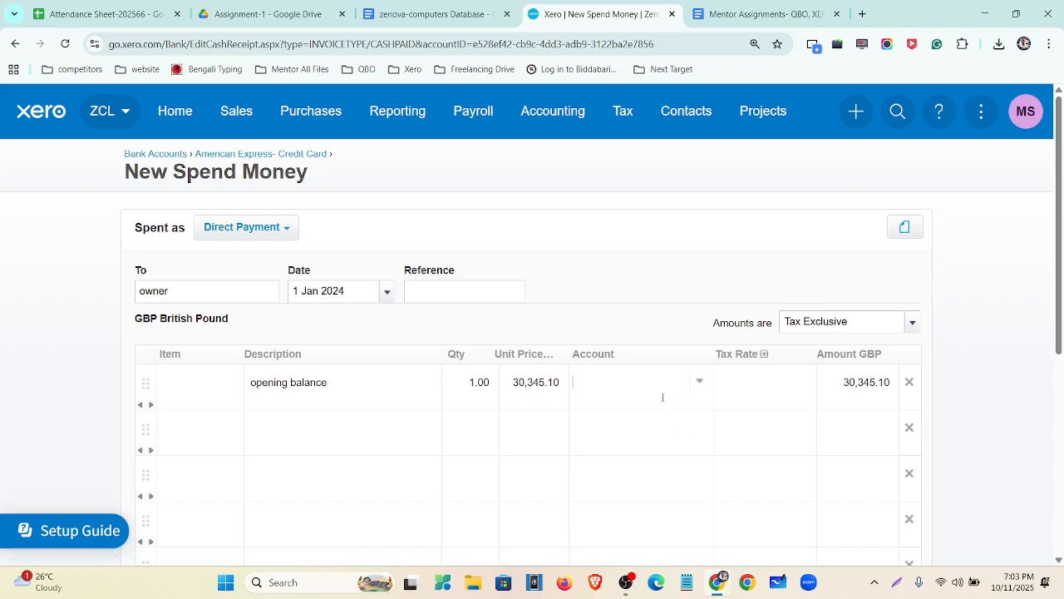
# Step: Remove the empty line items from the American Express Spend Money transaction
pyautogui.click(910, 429)
pyautogui.click(910, 430)
pyautogui.click(910, 429)
pyautogui.click(910, 429)
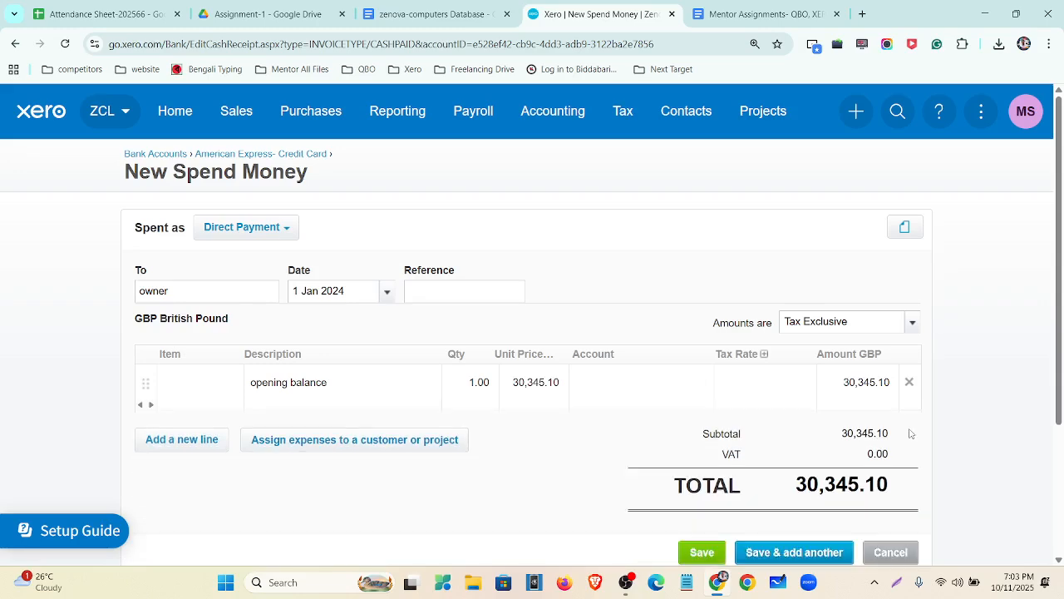
# Step: Assign the opening balance line to account 950 - Capital - x,xxx Ordinary Shares and save the transaction
pyautogui.click(653, 385)
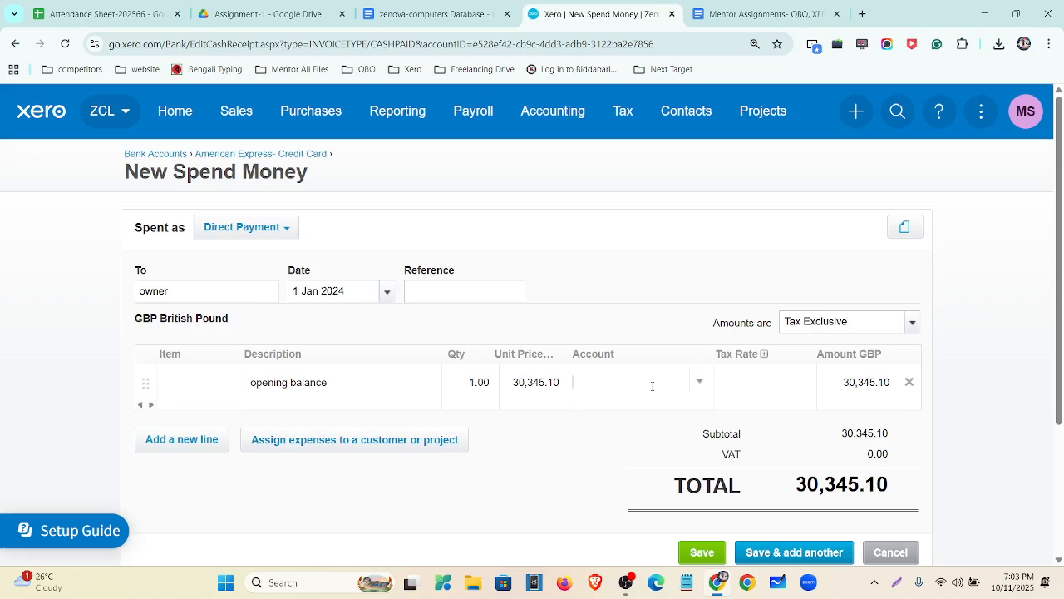
pyautogui.write('capital')
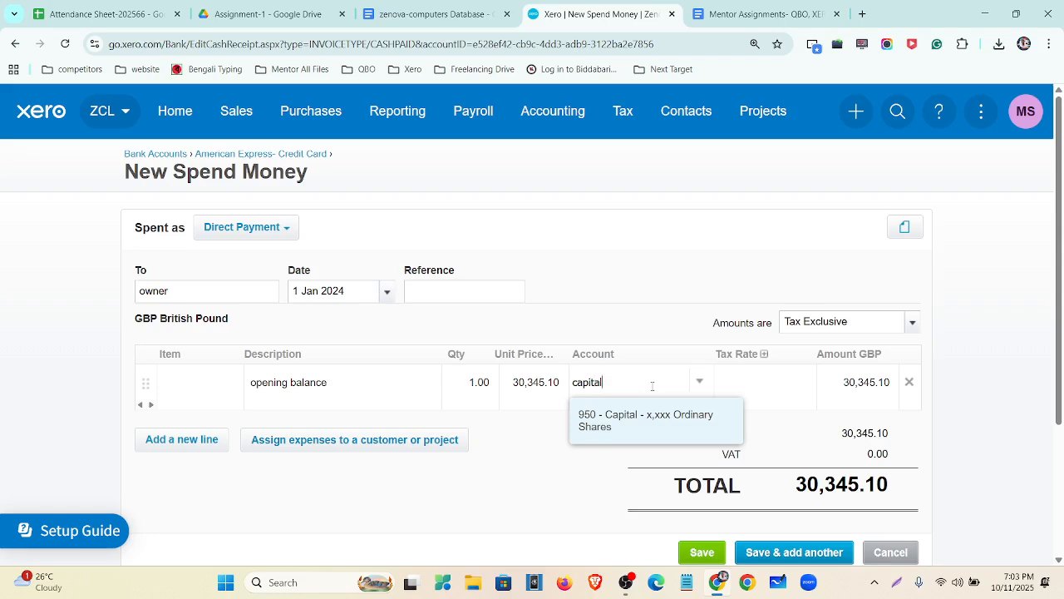
pyautogui.click(641, 427)
pyautogui.click(702, 552)
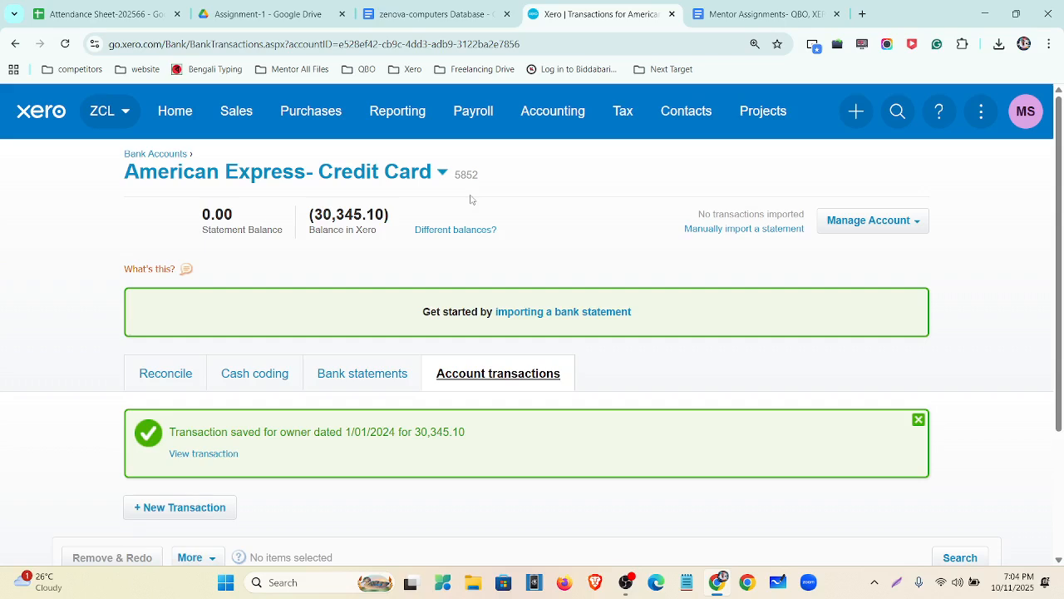
# Step: Show the asset accounts in the chart of accounts and check the American Express- Credit Card balance
pyautogui.click(544, 111)
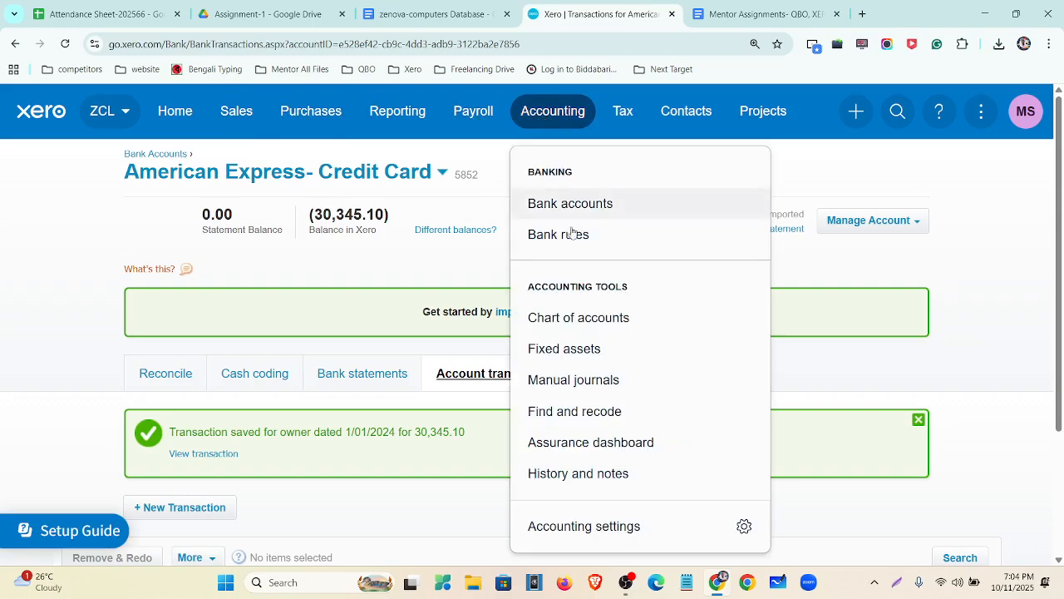
pyautogui.click(580, 323)
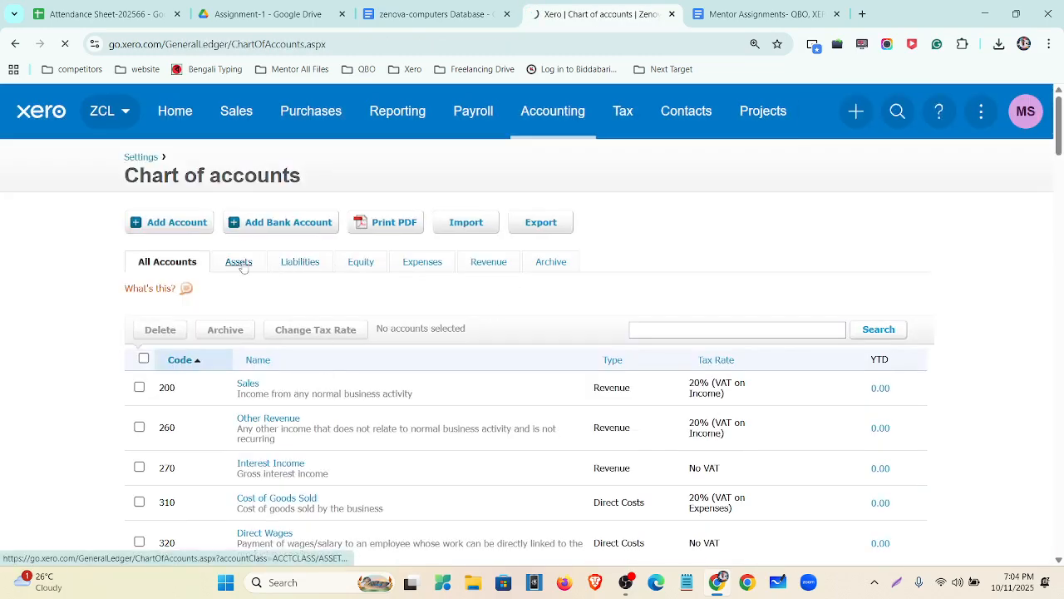
pyautogui.click(239, 263)
pyautogui.scroll(-5, 485, 327)
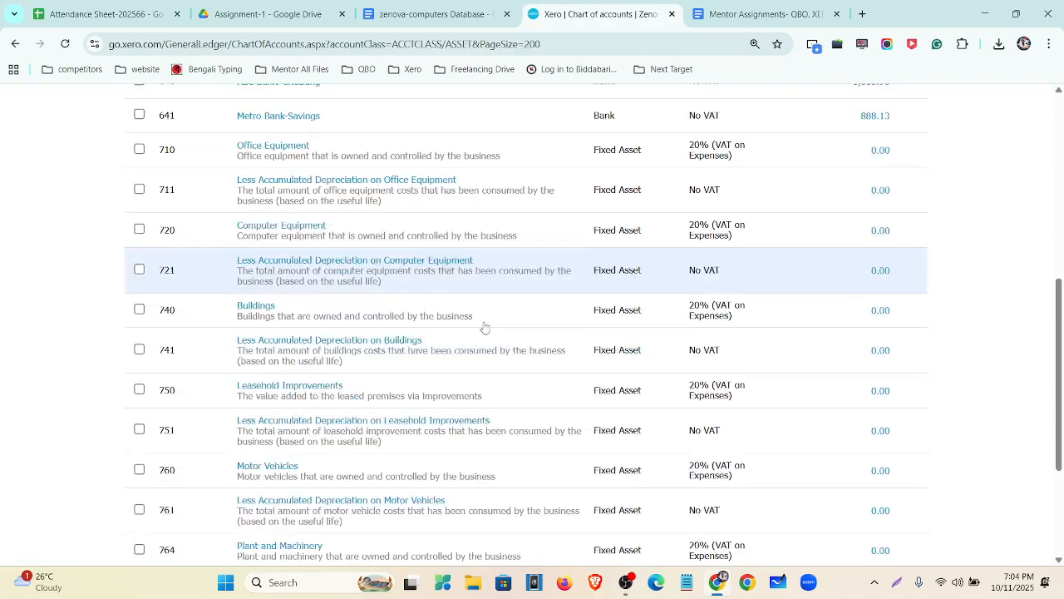
pyautogui.scroll(-3, 485, 328)
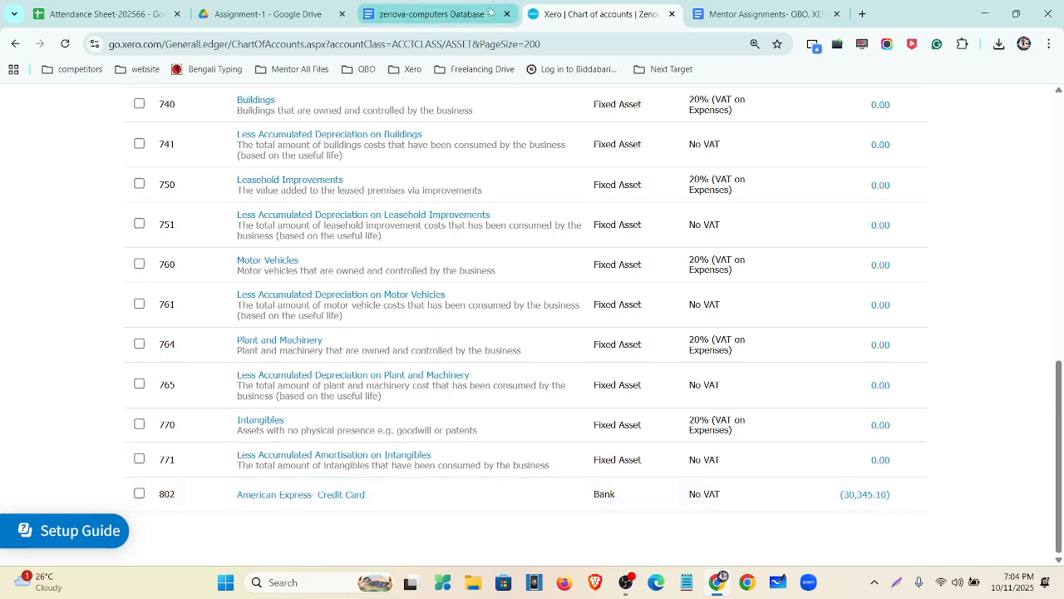
# Step: Review the remaining chart of accounts entries in the zenova-computers Database document and highlight Supplies in the expenses list
pyautogui.click(436, 13)
pyautogui.scroll(2, 475, 345)
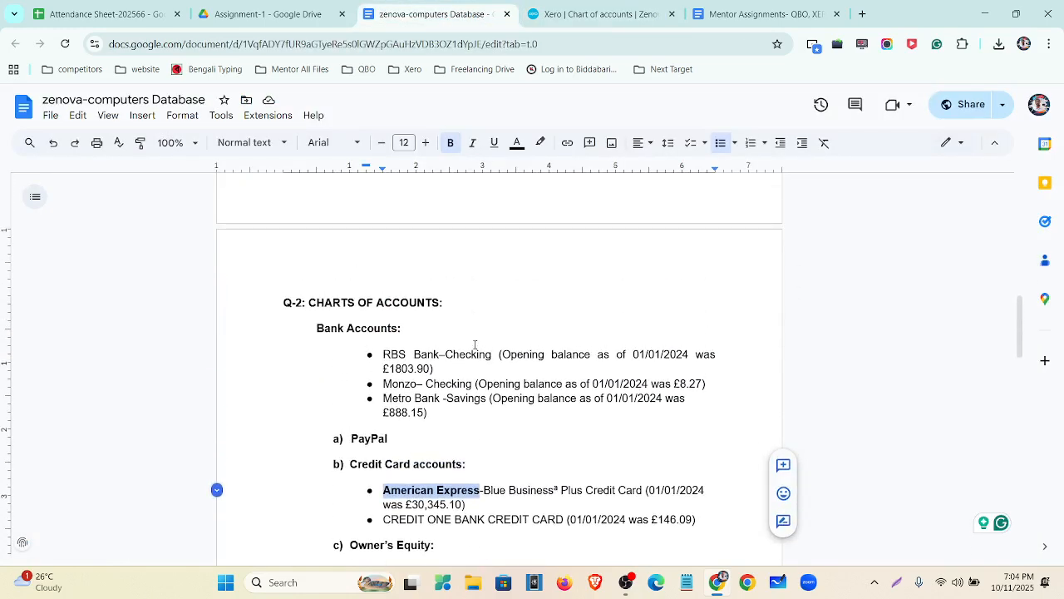
pyautogui.scroll(-6, 475, 344)
pyautogui.scroll(-4, 468, 363)
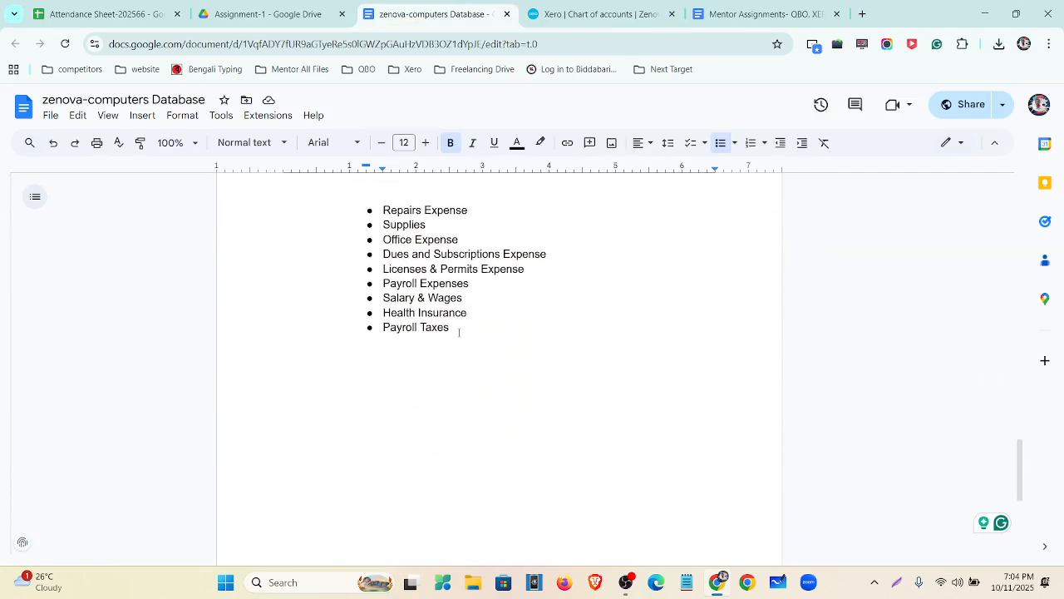
pyautogui.scroll(5, 459, 332)
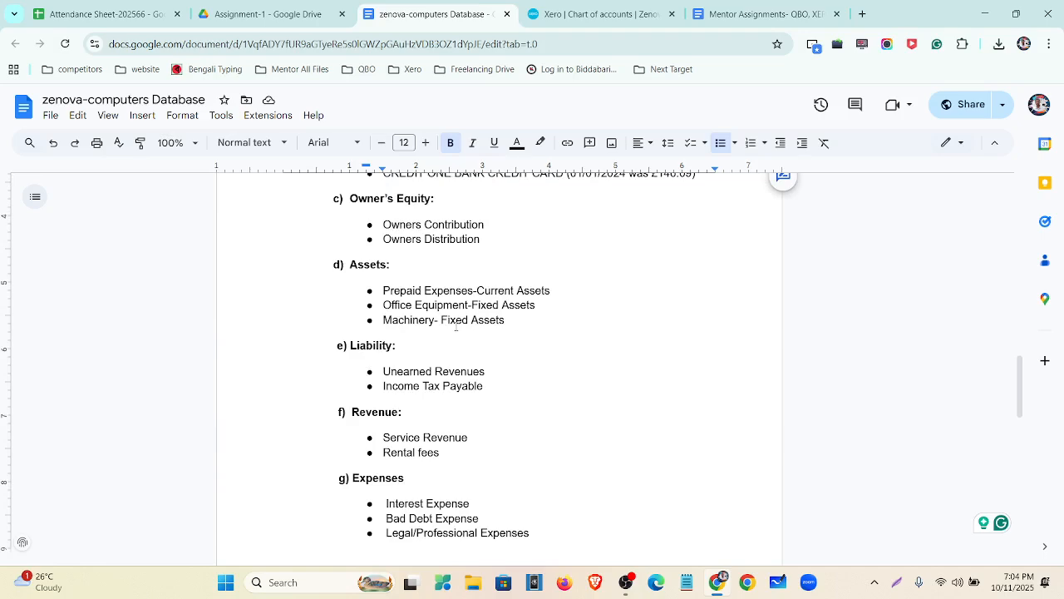
pyautogui.scroll(-3, 415, 407)
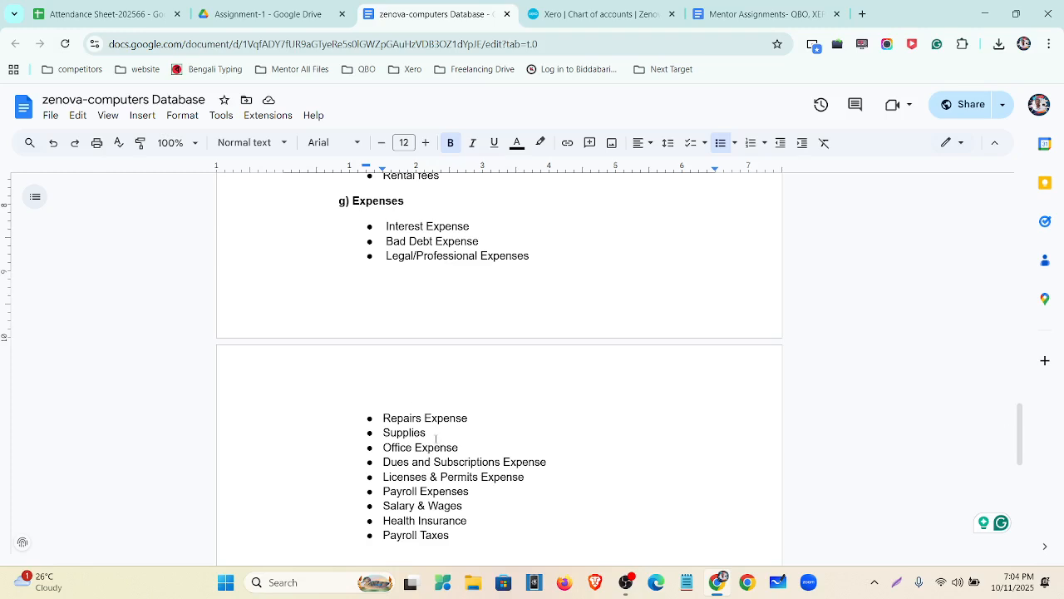
pyautogui.moveTo(433, 437); pyautogui.dragTo(374, 437)
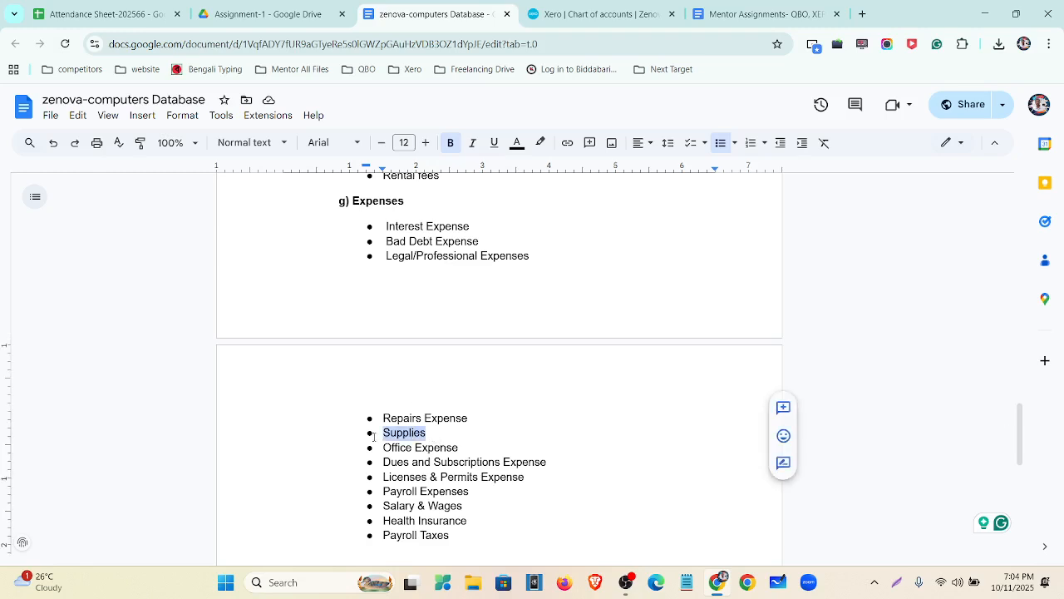
# Step: Return to the Xero chart of accounts and show only the expense accounts
pyautogui.click(631, 4)
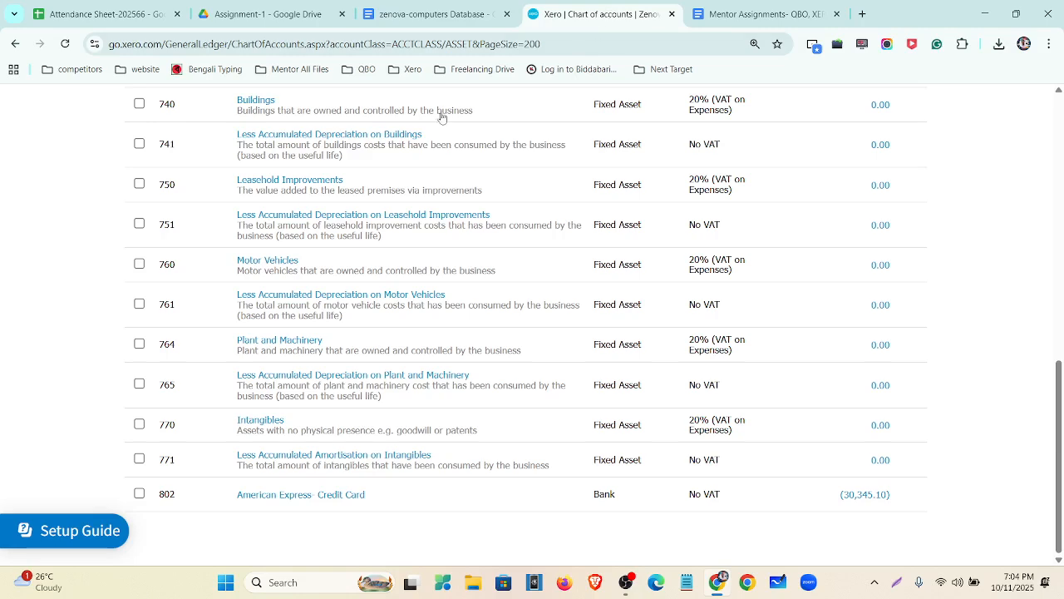
pyautogui.scroll(10, 416, 166)
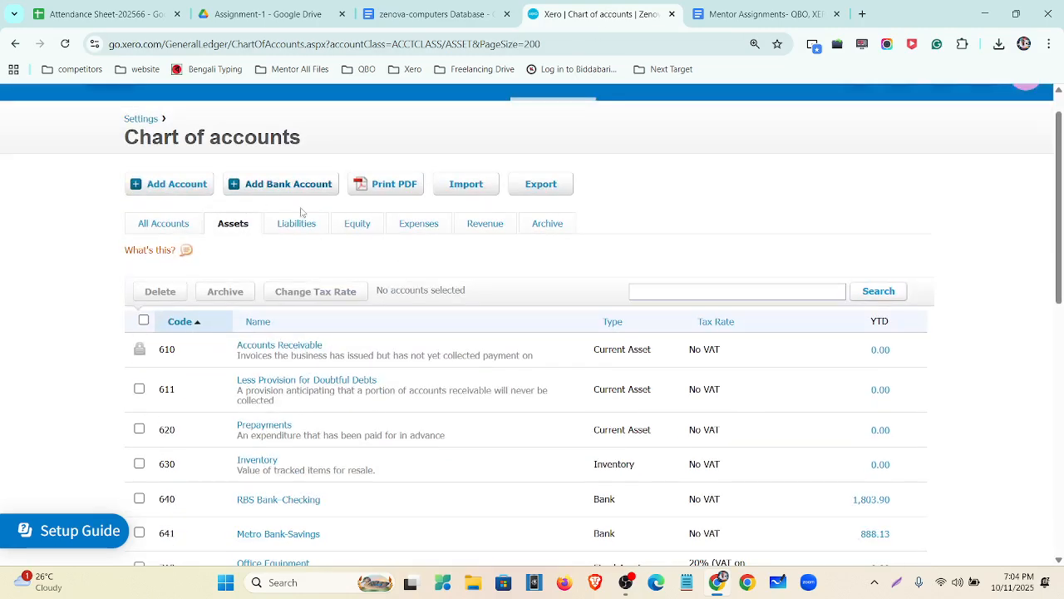
pyautogui.click(410, 229)
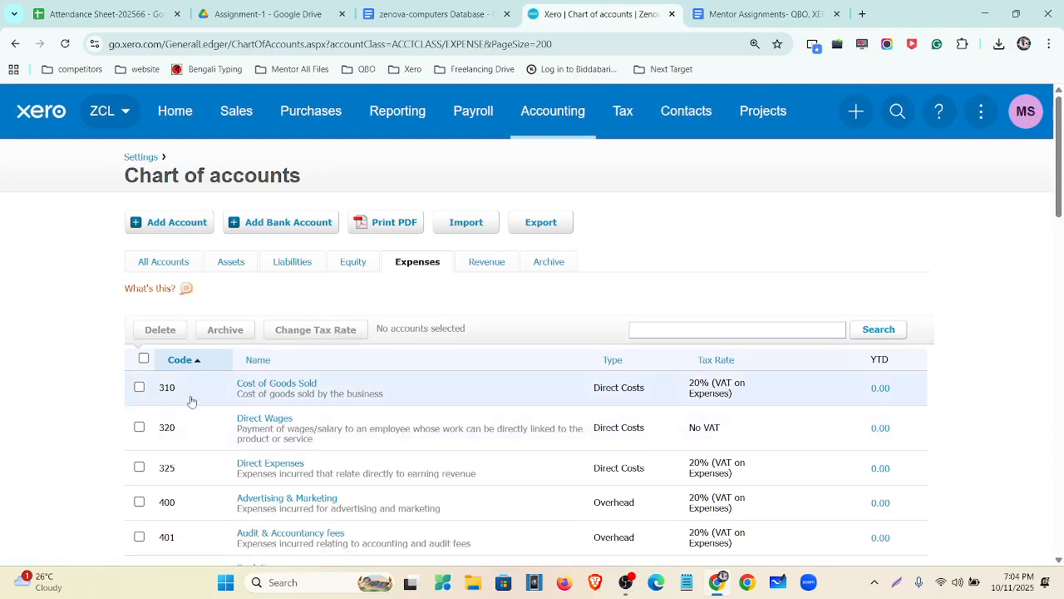
# Step: Start a new account in the chart of accounts with the account type Expense
pyautogui.click(184, 223)
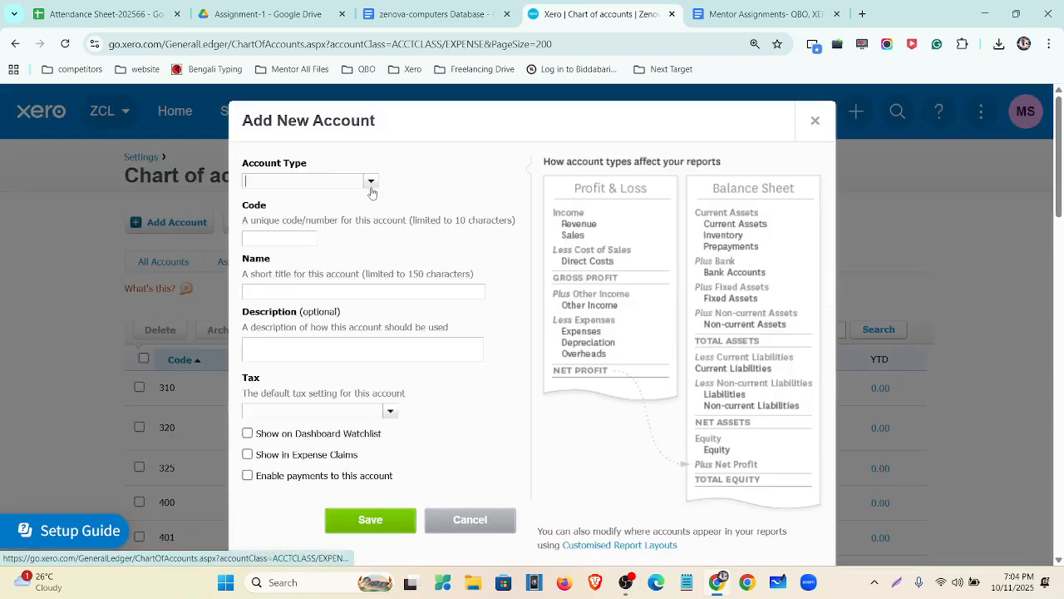
pyautogui.click(369, 180)
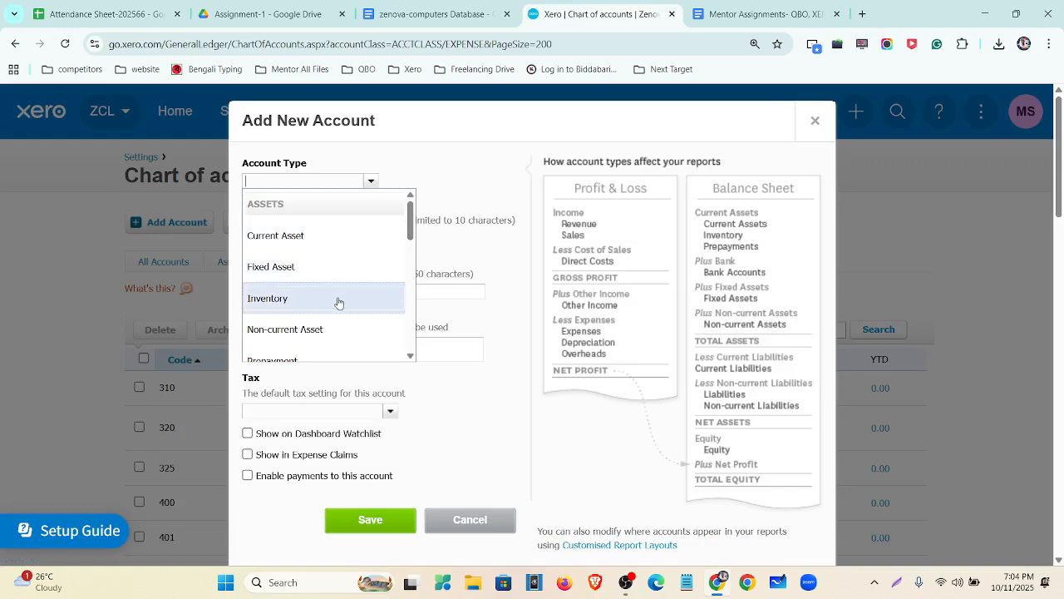
pyautogui.scroll(-1, 340, 299)
pyautogui.scroll(-1, 335, 296)
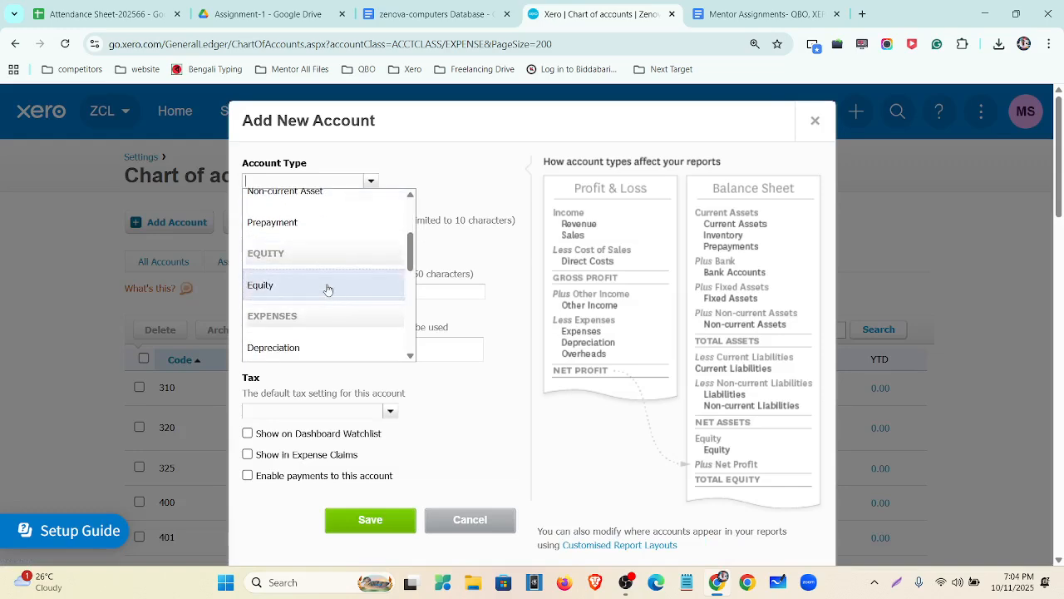
pyautogui.scroll(-1, 328, 290)
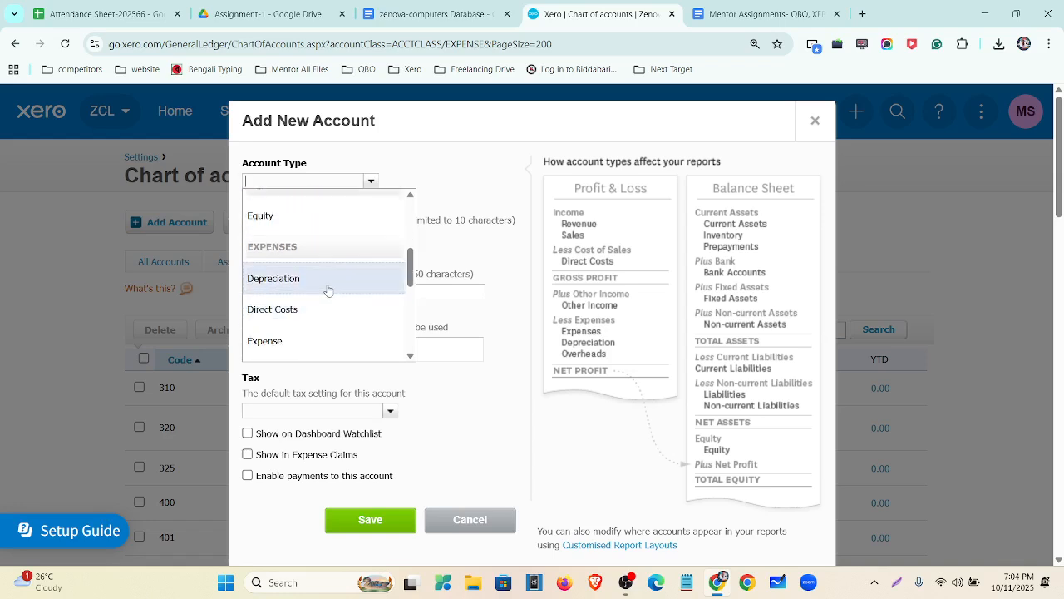
pyautogui.scroll(-1, 330, 309)
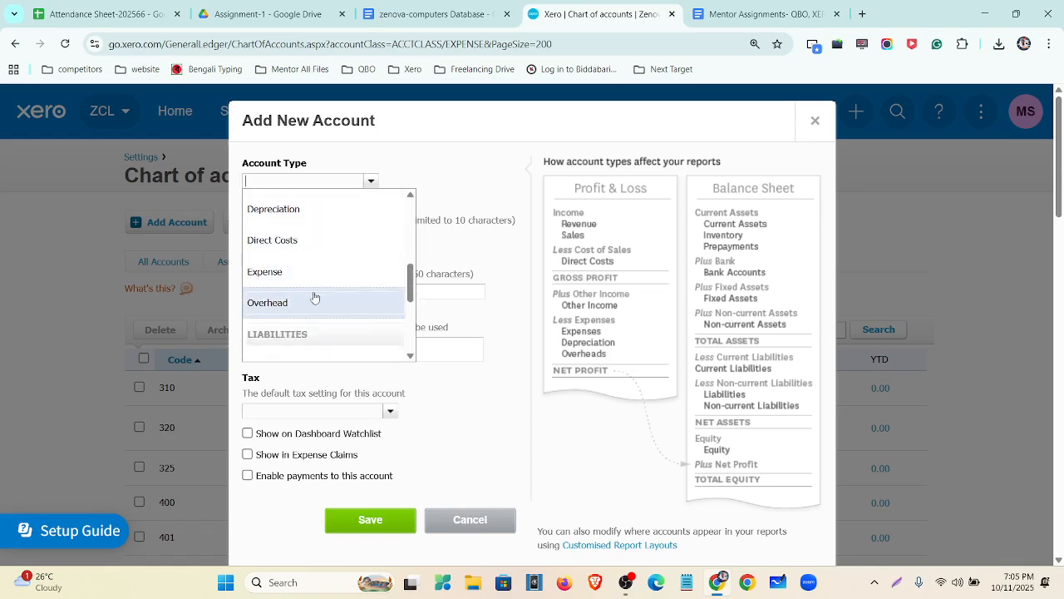
pyautogui.scroll(-1, 314, 298)
pyautogui.scroll(-1, 316, 301)
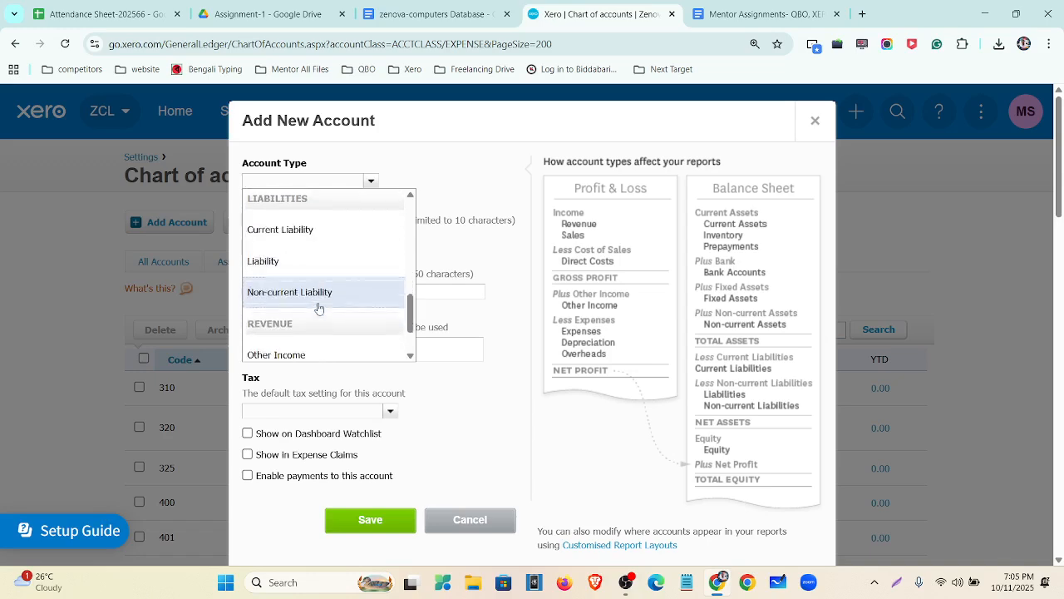
pyautogui.scroll(-1, 320, 295)
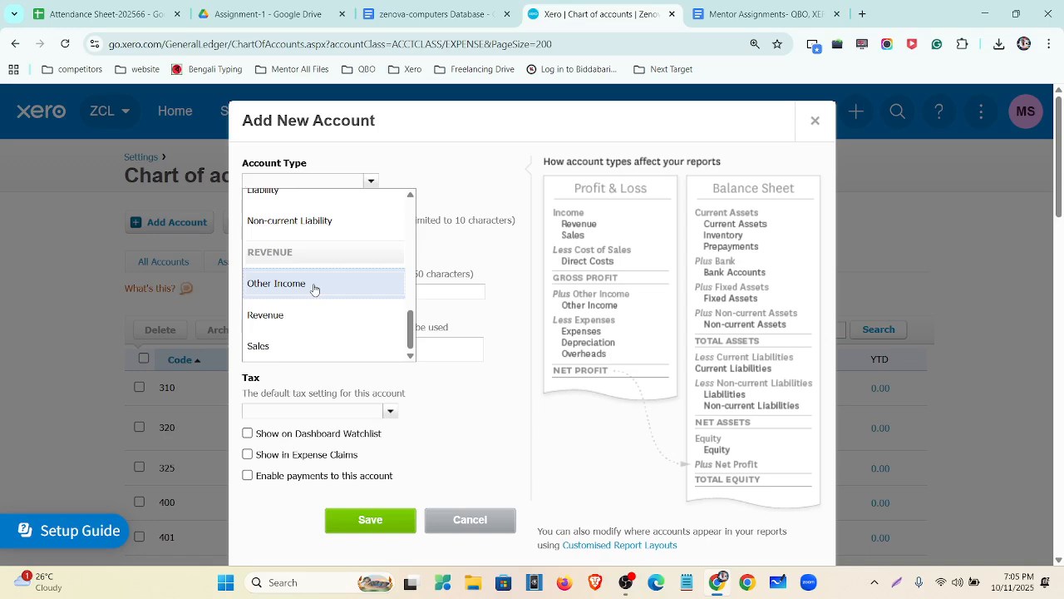
pyautogui.scroll(-1, 311, 292)
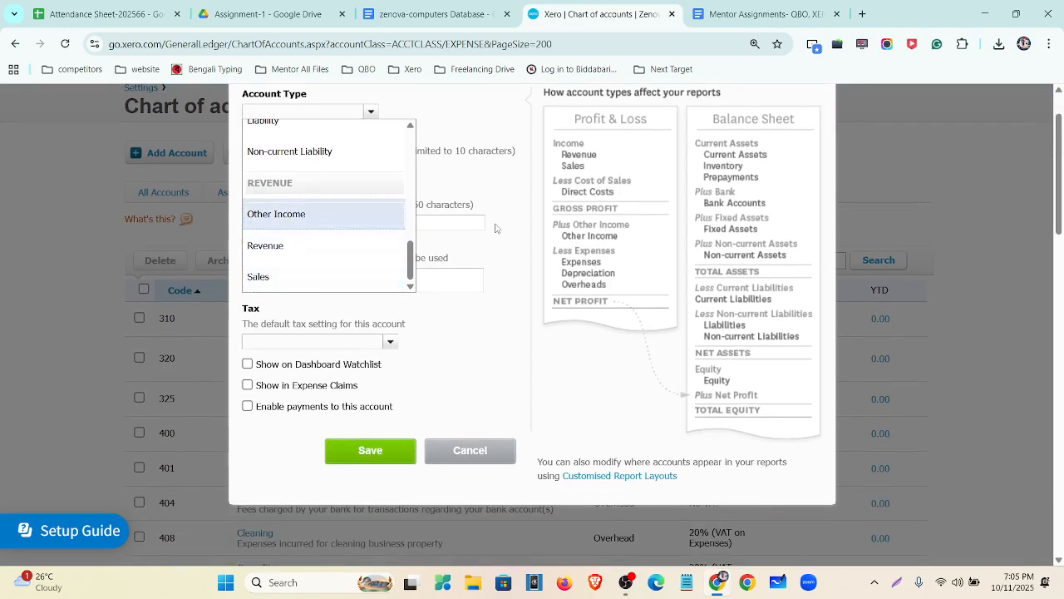
pyautogui.scroll(1, 495, 228)
pyautogui.scroll(3, 365, 261)
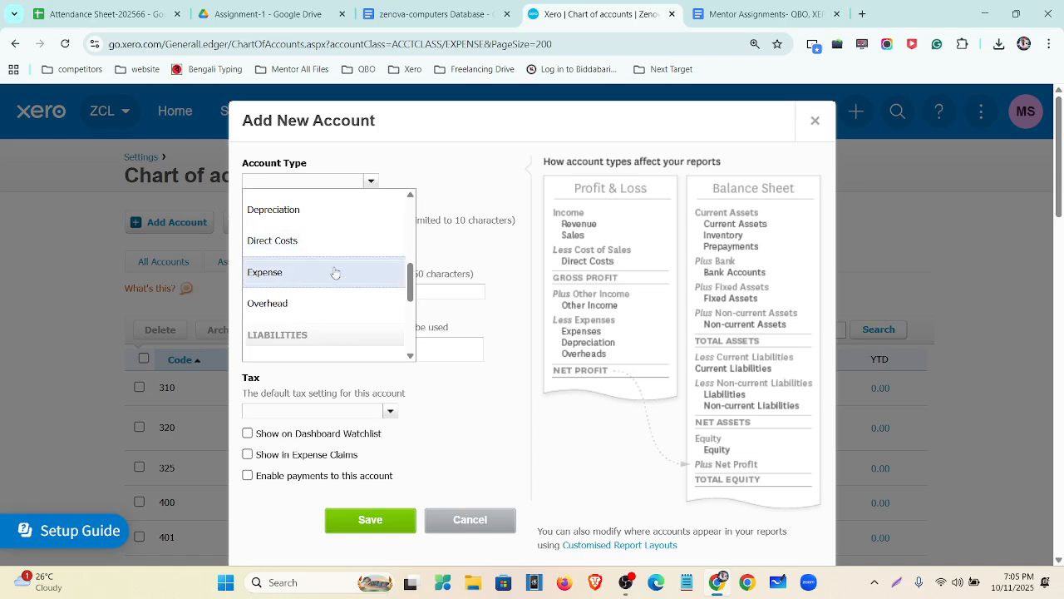
pyautogui.click(333, 273)
# Step: Give the new expense account code 311 and enter Supplies as both its name and description
pyautogui.click(281, 237)
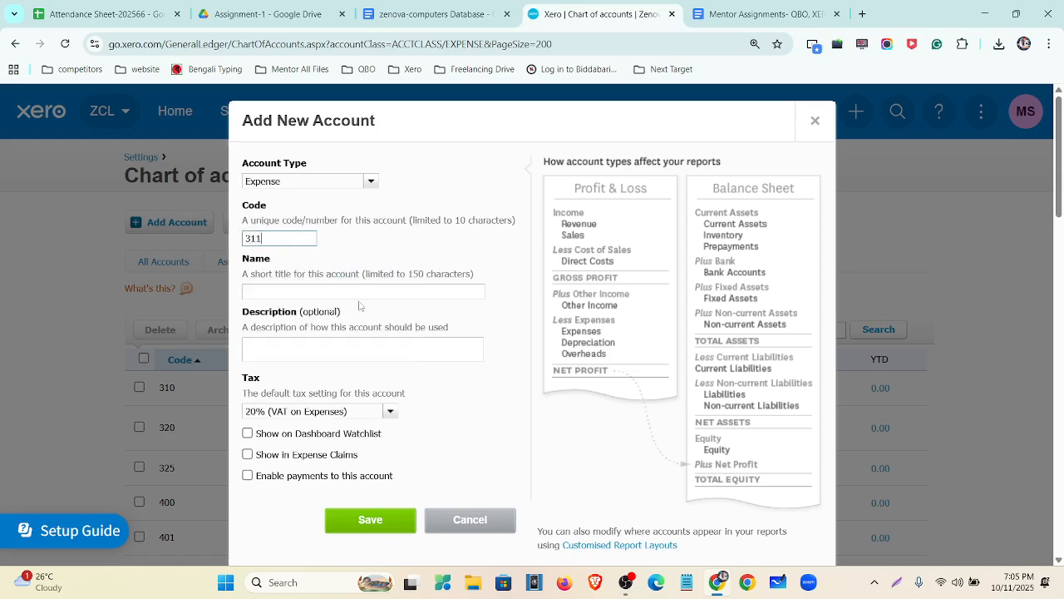
pyautogui.press('Tab')
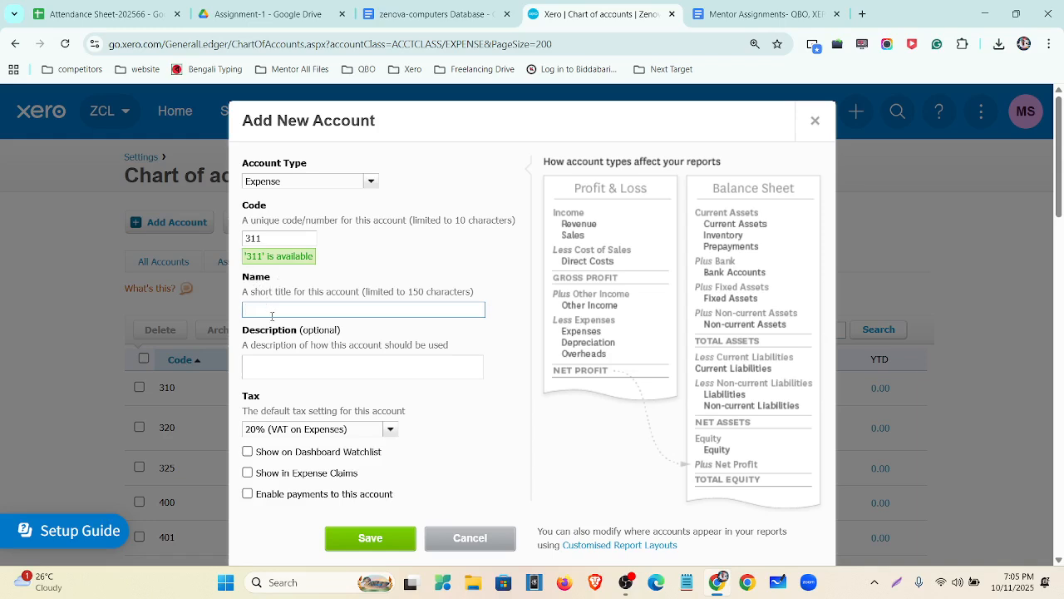
pyautogui.write('Supplies')
pyautogui.click(277, 359)
pyautogui.write('Supplies')
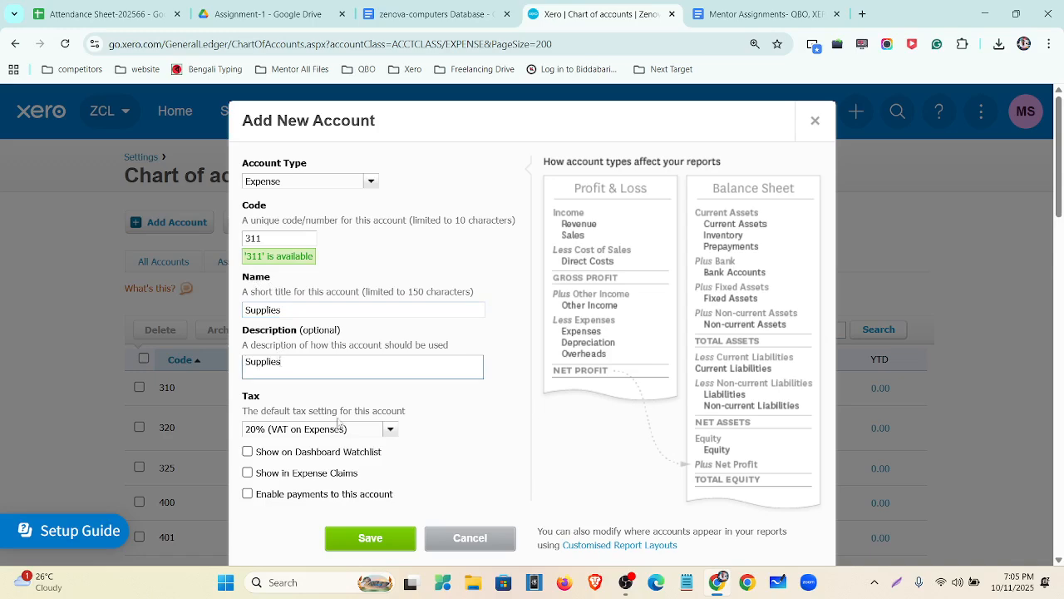
# Step: Set the Supplies account's default tax to No VAT and save the account
pyautogui.click(386, 434)
pyautogui.scroll(-2, 377, 410)
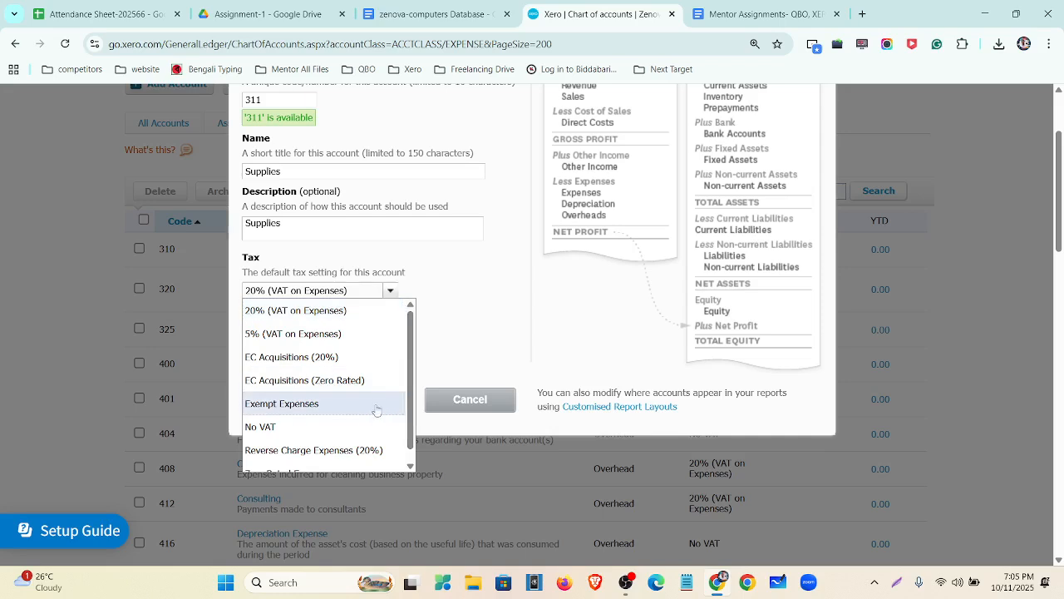
pyautogui.click(370, 427)
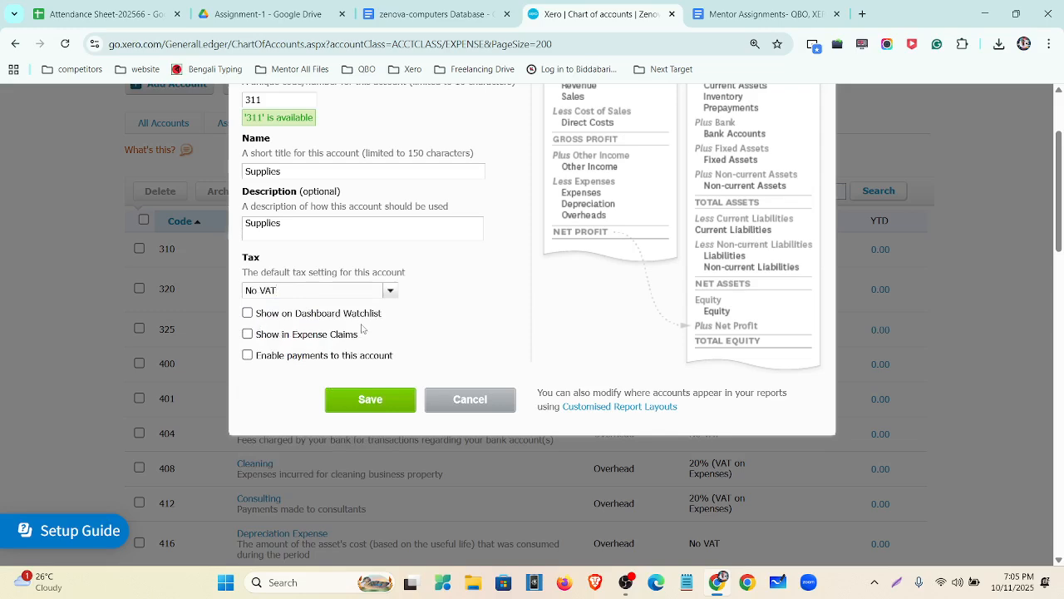
pyautogui.click(382, 397)
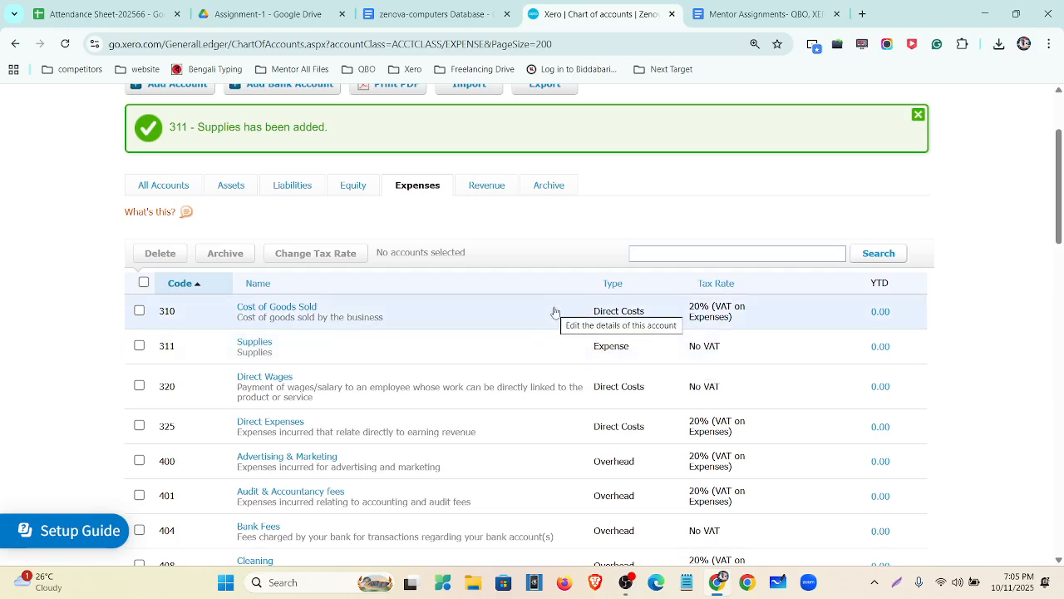
# Step: Show all accounts, generate the chart of accounts PDF, and open it to review its pages
pyautogui.scroll(2, 202, 150)
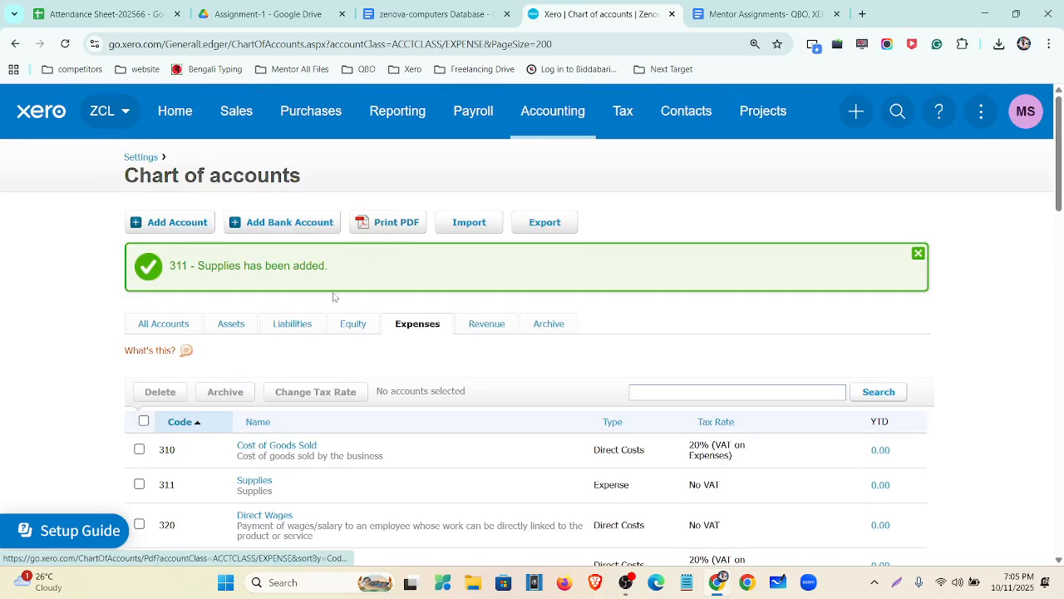
pyautogui.click(186, 329)
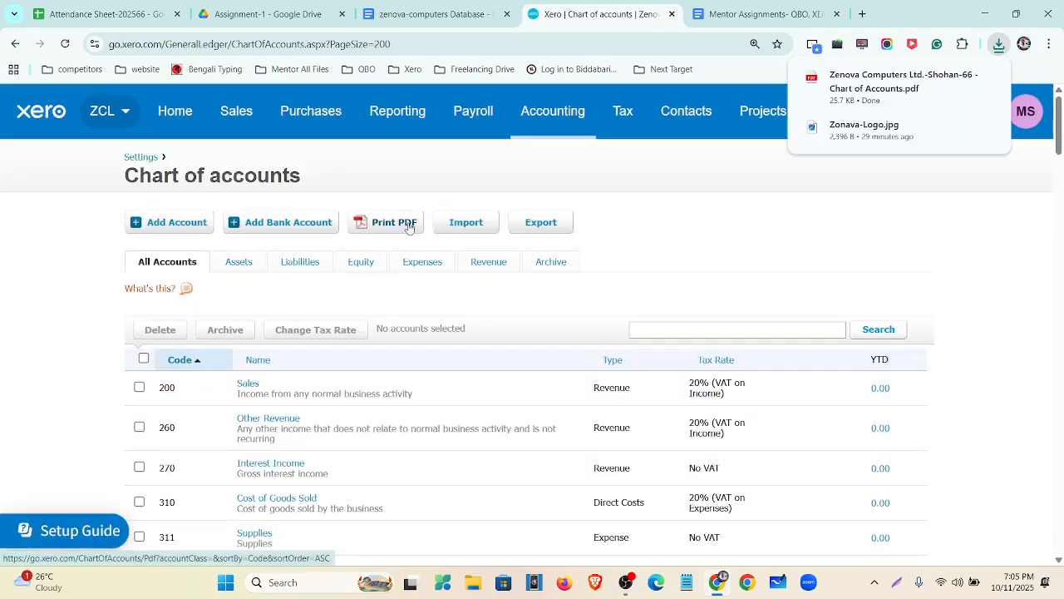
pyautogui.click(888, 88)
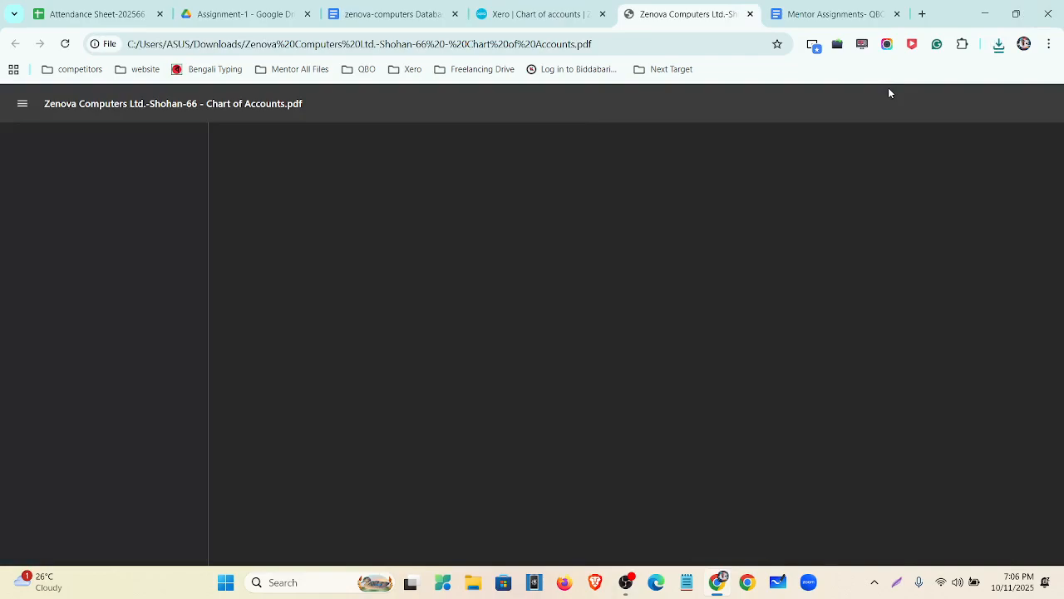
pyautogui.scroll(-10, 663, 226)
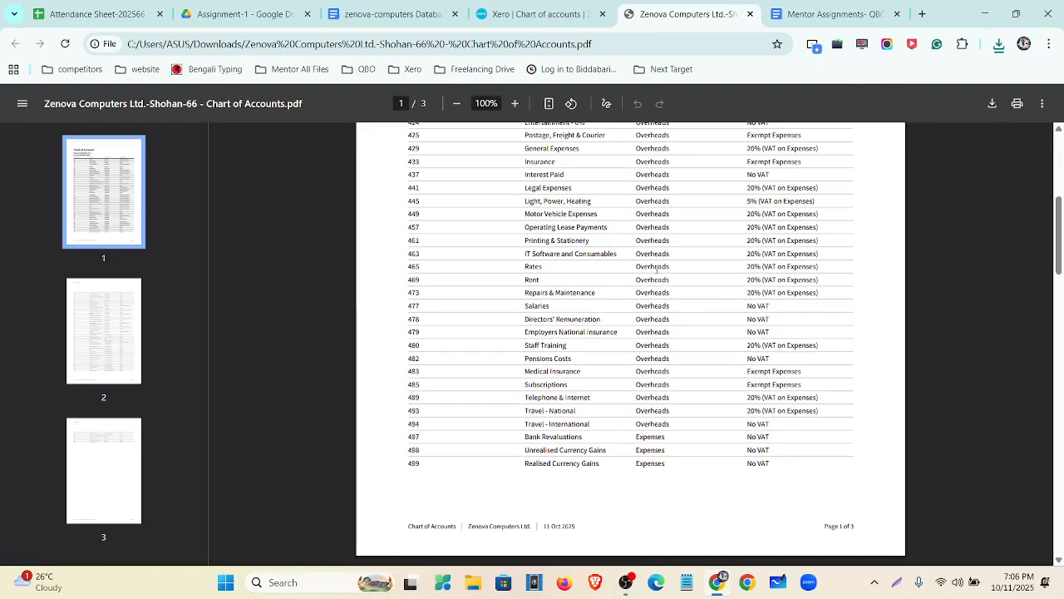
pyautogui.scroll(-9, 657, 270)
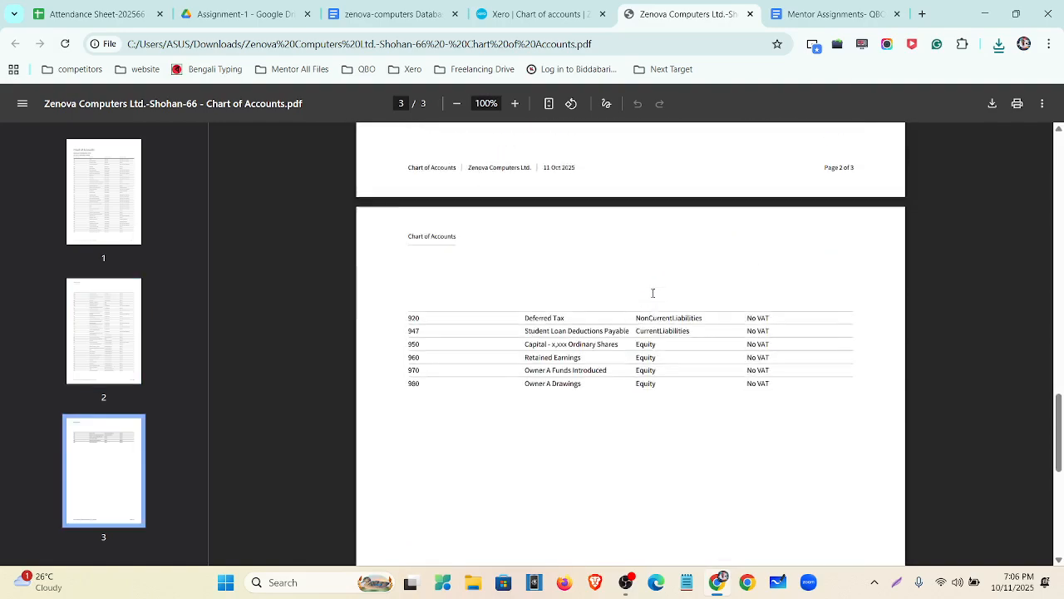
pyautogui.scroll(20, 652, 308)
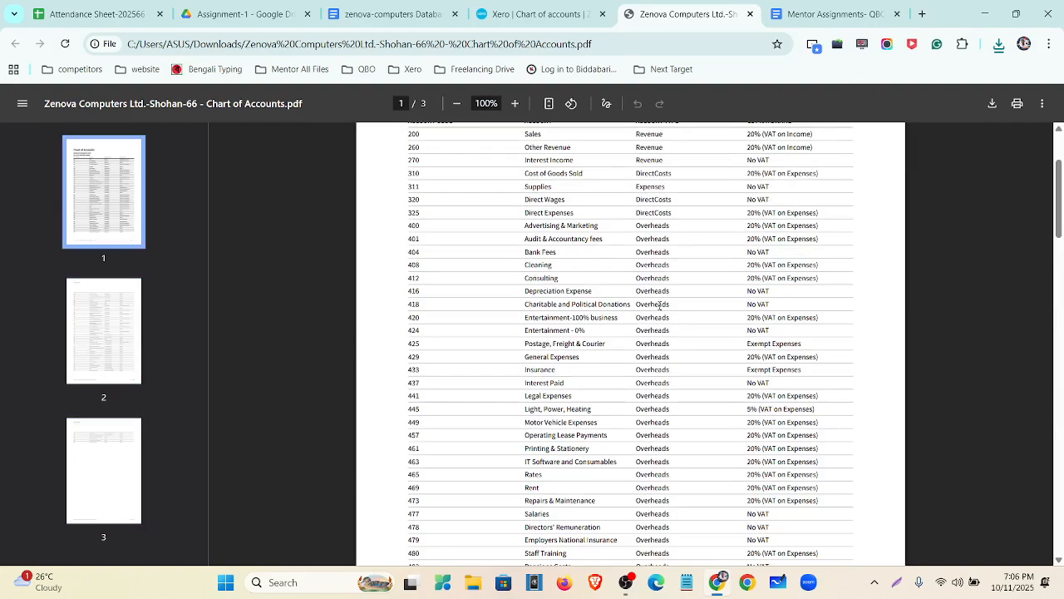
# Step: Return to Xero and open the chart of accounts import page, enlarged to 150%
pyautogui.click(533, 10)
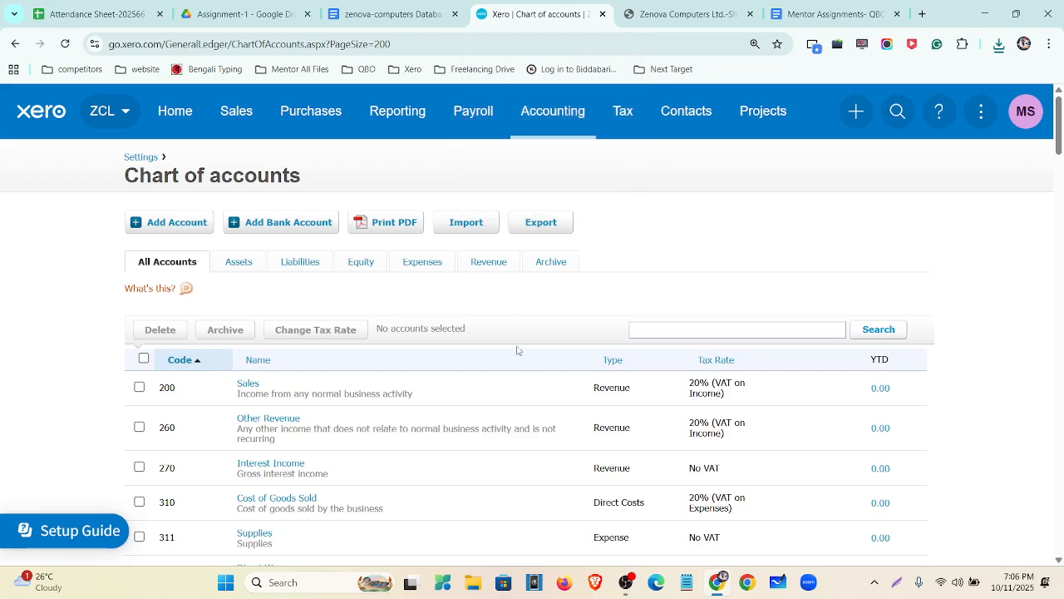
pyautogui.click(467, 222)
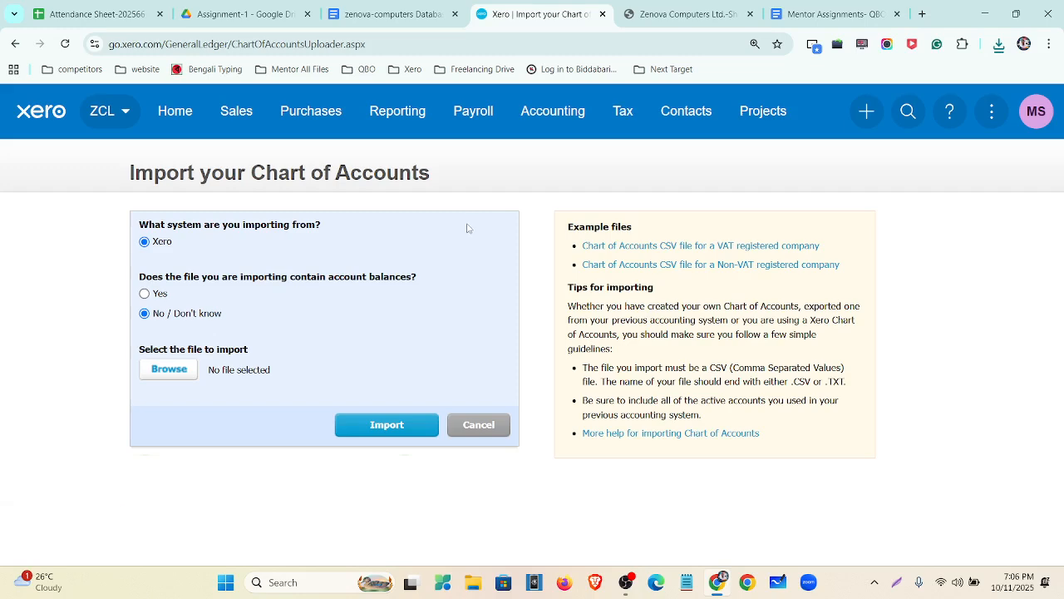
pyautogui.hotkey('ctrl', '+')
pyautogui.scroll(-1, 532, 355)
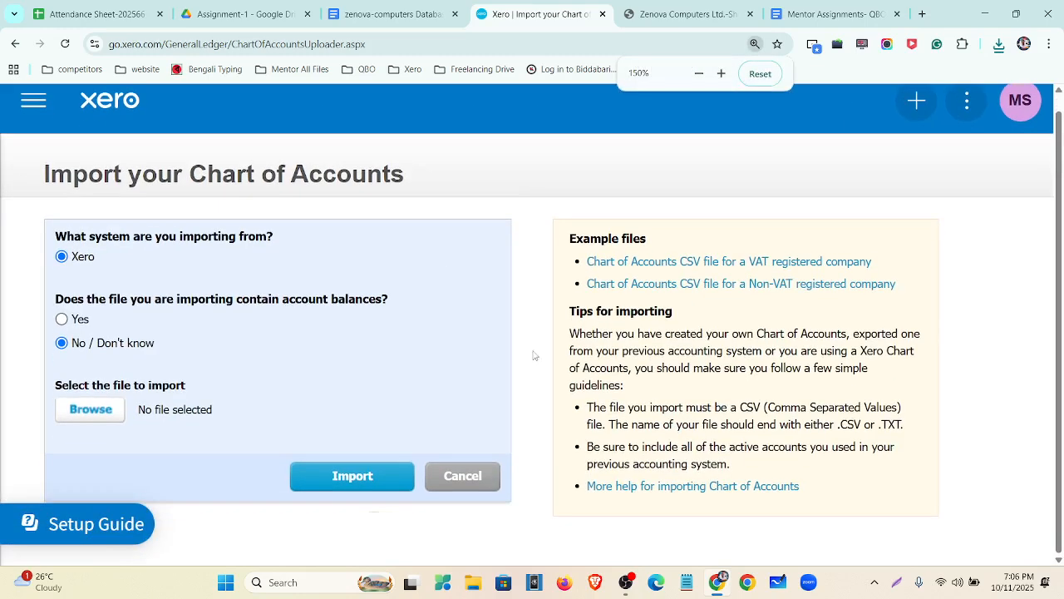
# Step: Capture the import page as a screenshot and frame the source system question, the account balances question and the No / Don't know option with red rectangles
pyautogui.click(896, 584)
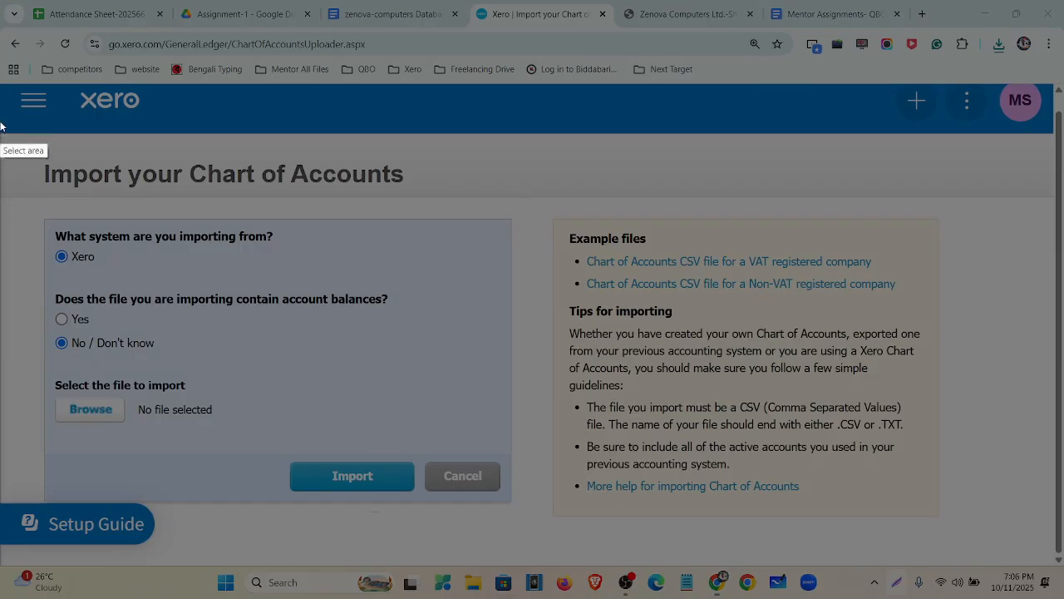
pyautogui.moveTo(1, 56); pyautogui.dragTo(1061, 597)
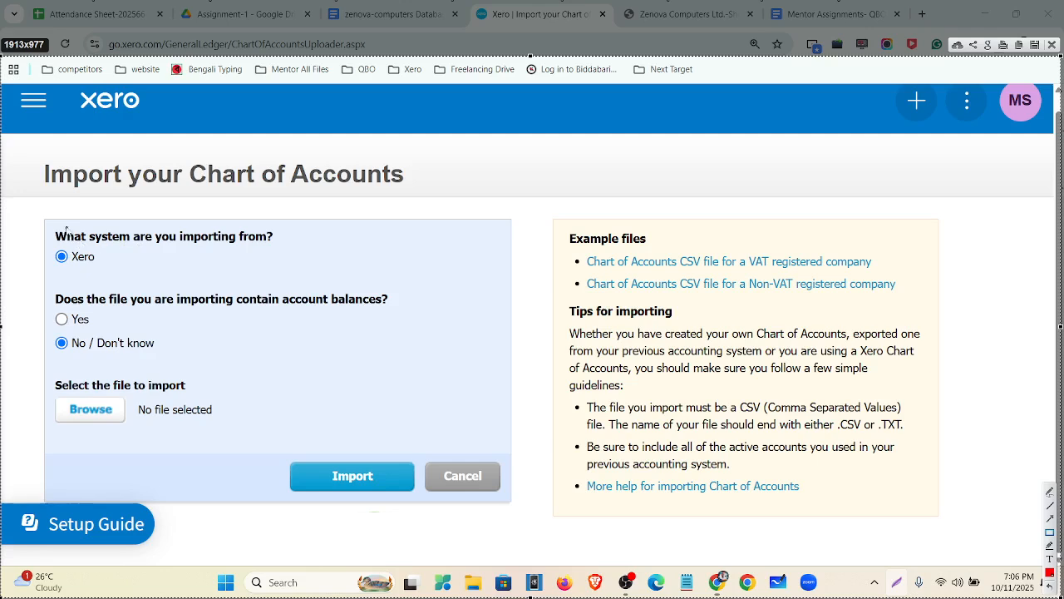
pyautogui.moveTo(33, 221); pyautogui.dragTo(282, 281)
pyautogui.moveTo(21, 290)
pyautogui.mouseDown()
pyautogui.moveTo(223, 363)
pyautogui.moveTo(330, 380)
pyautogui.moveTo(405, 375)
pyautogui.mouseUp()
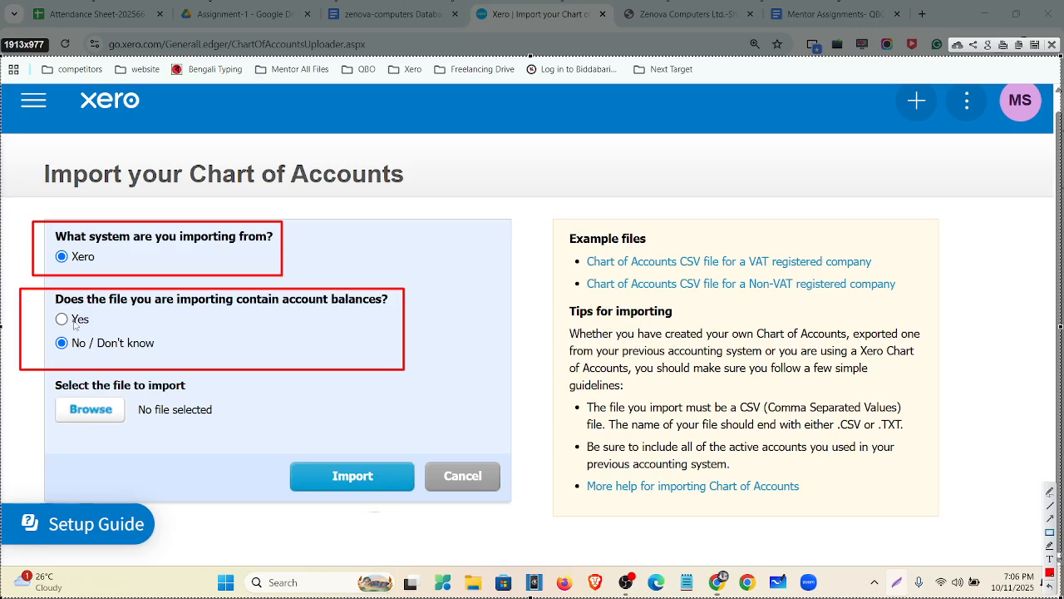
pyautogui.moveTo(50, 333); pyautogui.dragTo(167, 359)
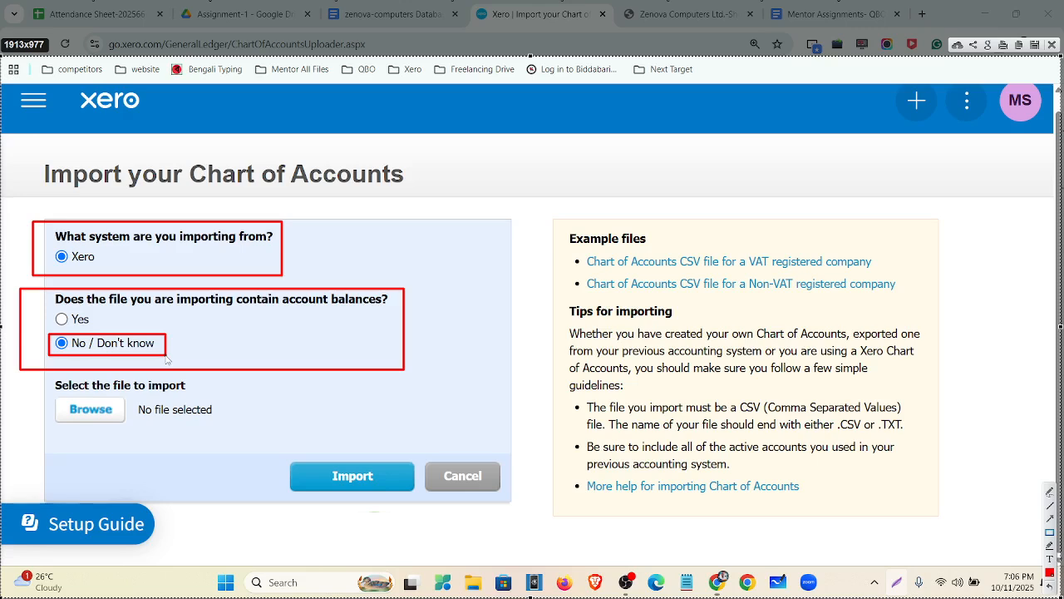
# Step: Frame the example files and tips box, the Example files heading, and the VAT and Non-VAT registered company CSV links with red rectangles
pyautogui.moveTo(541, 207); pyautogui.dragTo(957, 557)
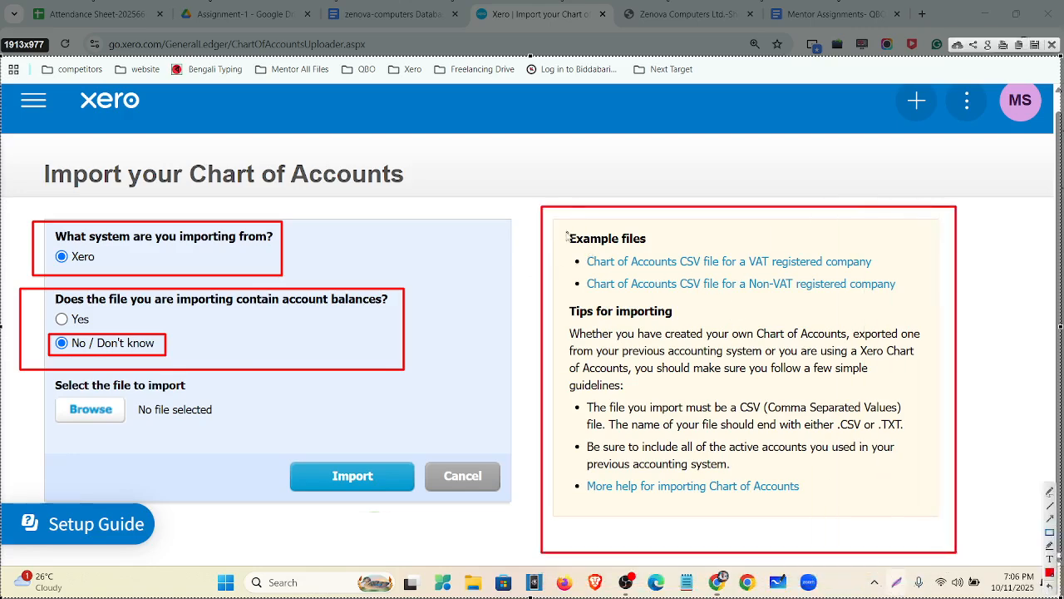
pyautogui.moveTo(565, 223); pyautogui.dragTo(649, 251)
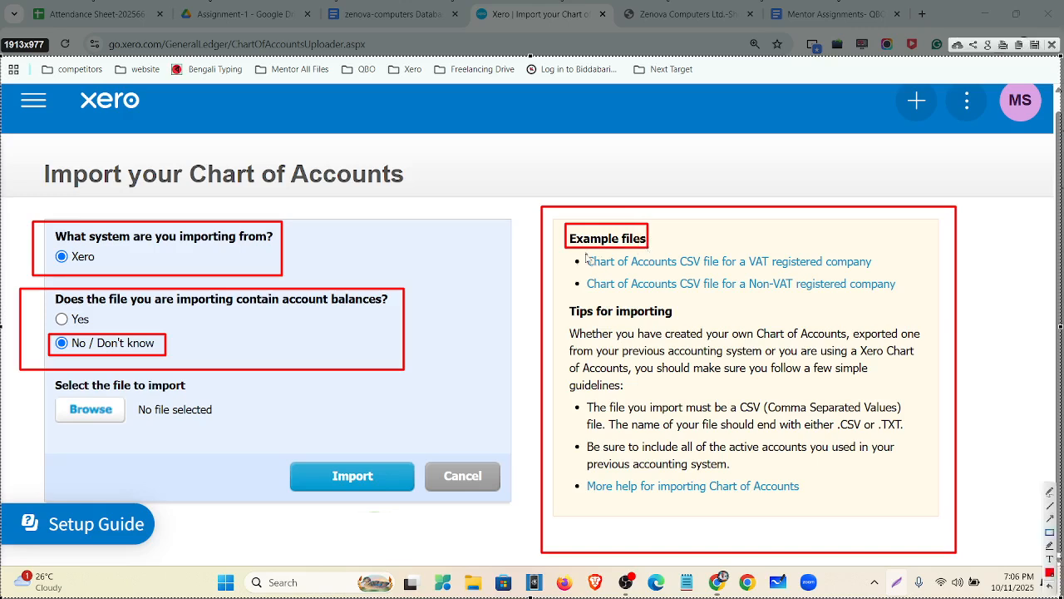
pyautogui.moveTo(585, 255)
pyautogui.mouseDown()
pyautogui.moveTo(622, 269)
pyautogui.moveTo(880, 275)
pyautogui.mouseUp()
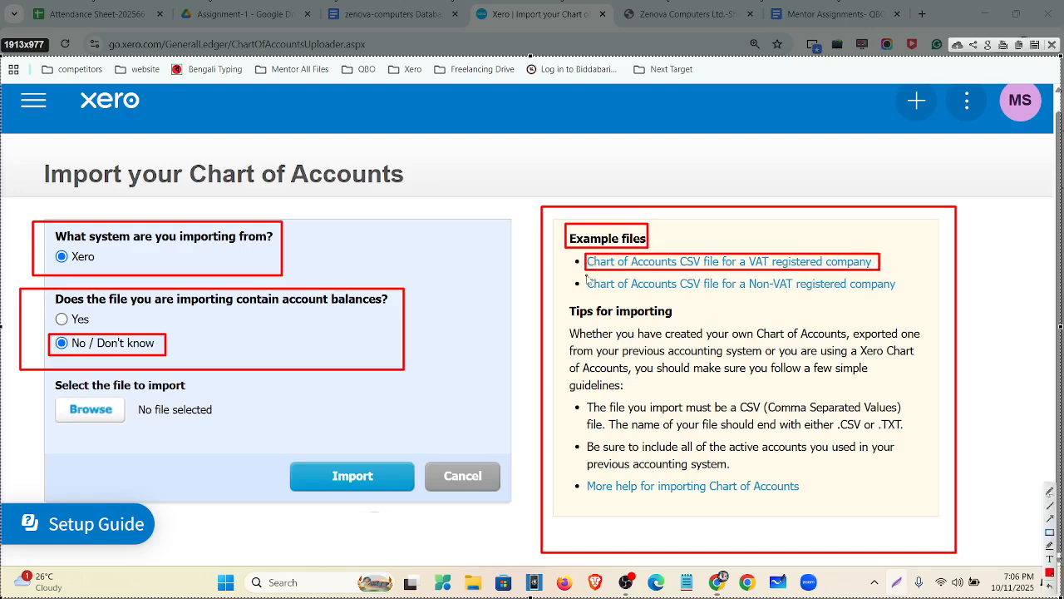
pyautogui.moveTo(587, 277)
pyautogui.mouseDown()
pyautogui.moveTo(859, 311)
pyautogui.moveTo(921, 303)
pyautogui.mouseUp()
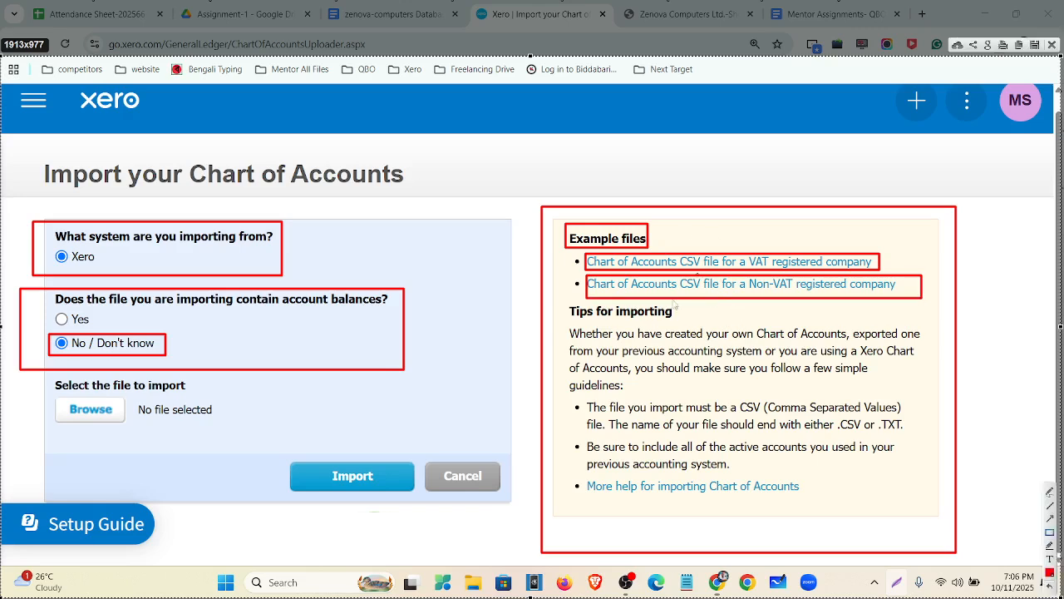
# Step: Frame the import tips, the word CSV and the active accounts tip with red rectangles, then discard the screenshot capture
pyautogui.moveTo(545, 302)
pyautogui.mouseDown()
pyautogui.moveTo(858, 519)
pyautogui.moveTo(940, 521)
pyautogui.mouseUp()
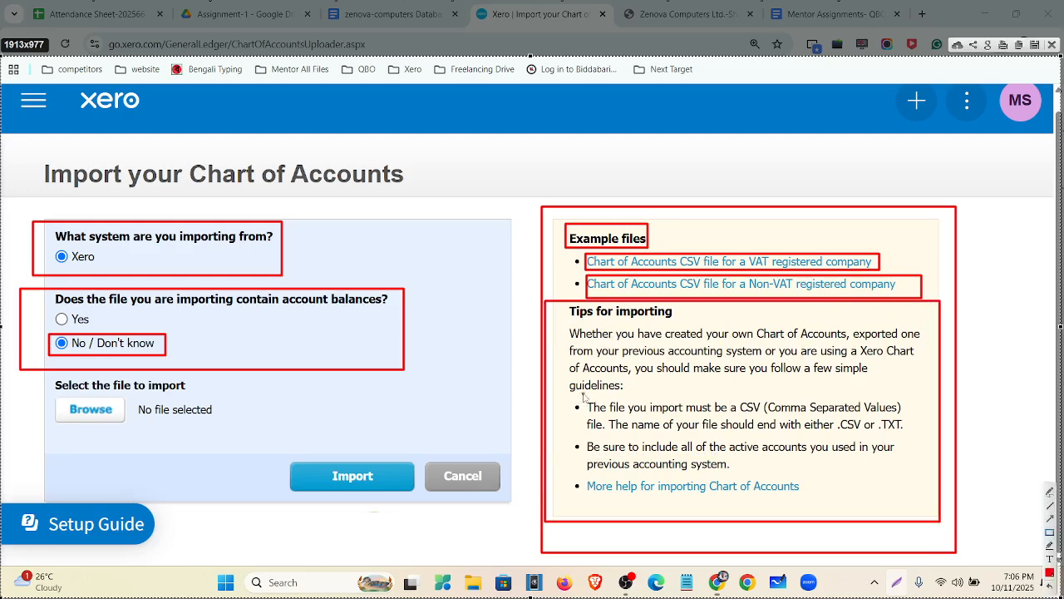
pyautogui.moveTo(734, 395); pyautogui.dragTo(766, 416)
pyautogui.moveTo(585, 440)
pyautogui.mouseDown()
pyautogui.moveTo(717, 473)
pyautogui.moveTo(905, 478)
pyautogui.mouseUp()
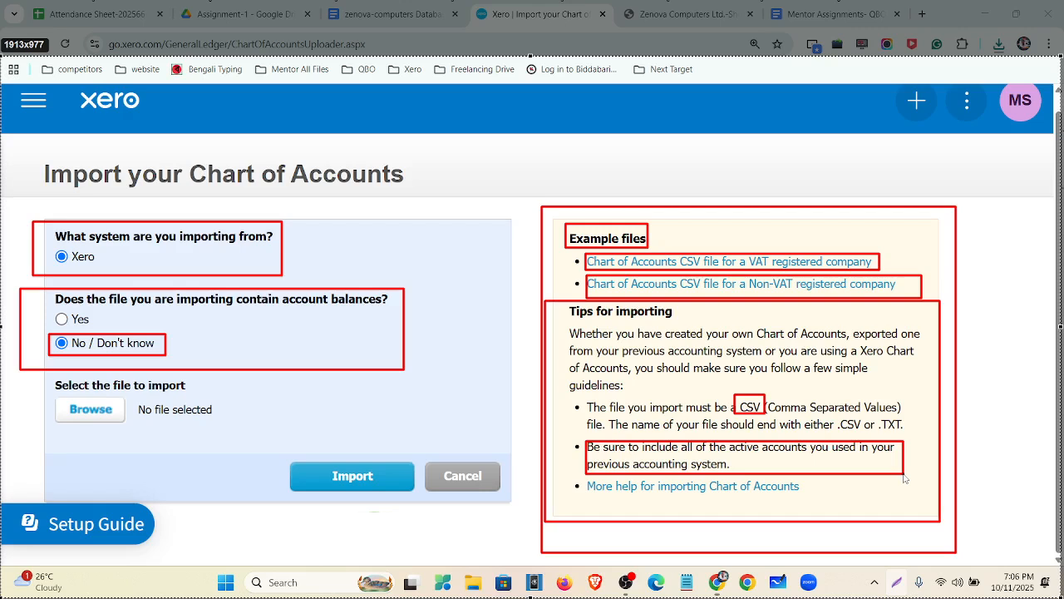
pyautogui.moveTo(905, 477); pyautogui.dragTo(905, 478)
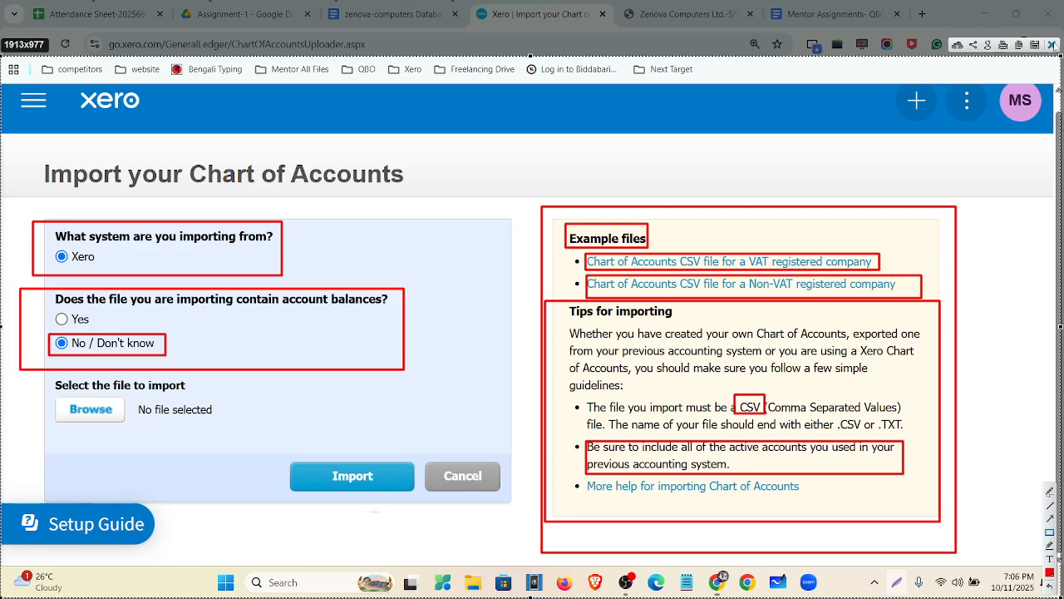
pyautogui.click(1052, 44)
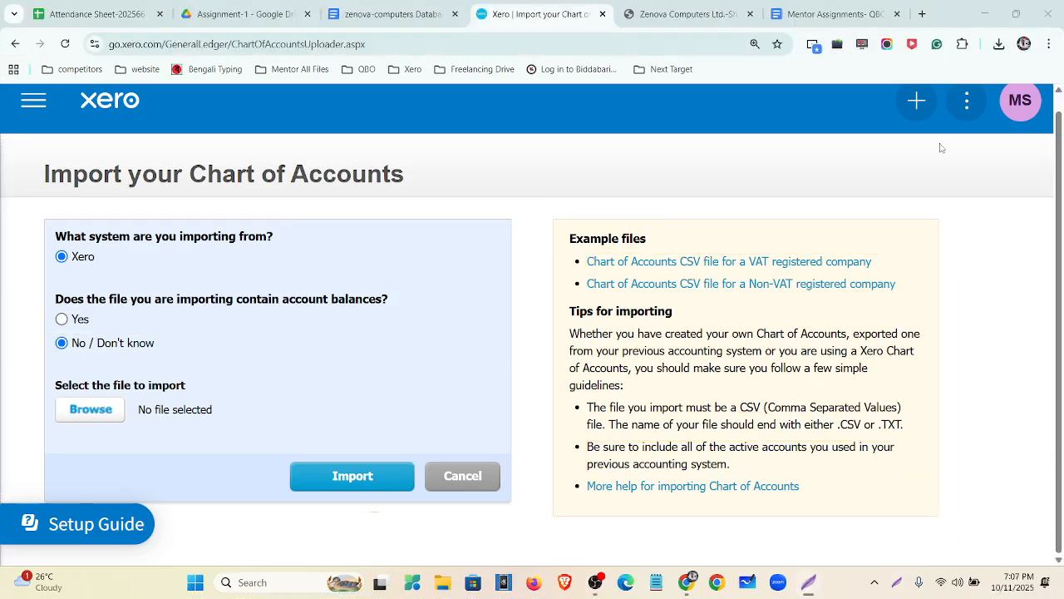
# Step: Download the example chart of accounts CSV for a VAT registered company and open ChartOfAccounts.csv in Excel
pyautogui.click(762, 265)
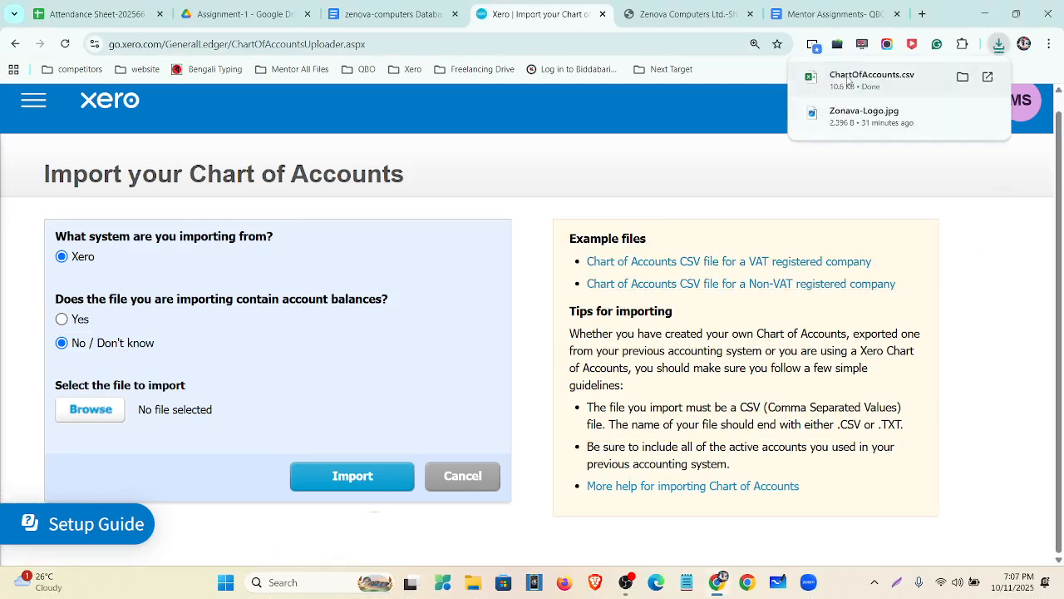
pyautogui.click(842, 92)
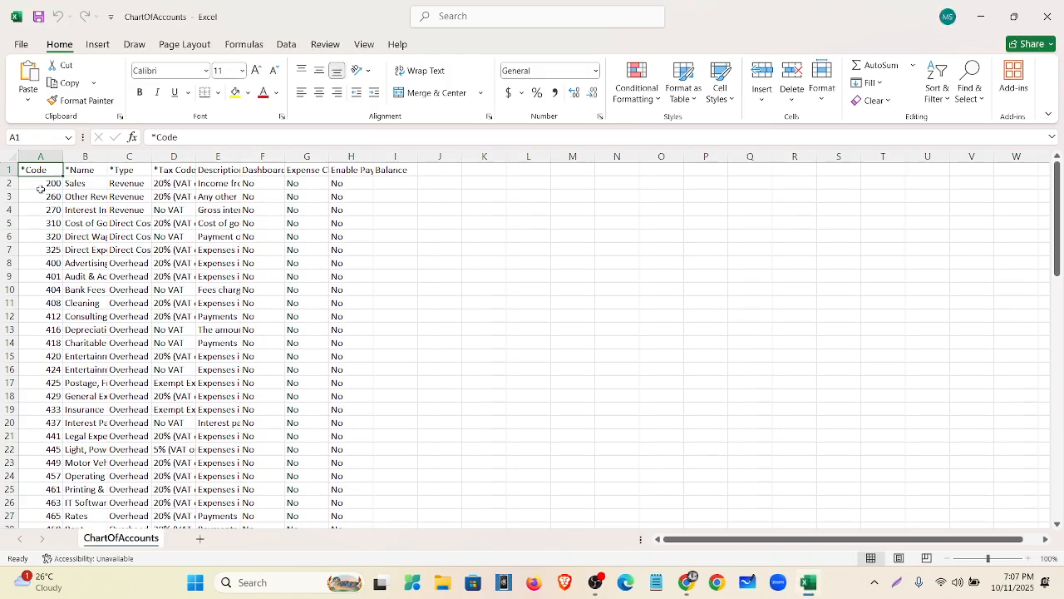
# Step: Fit the Code, Name, Tax Code and Description columns to their contents, view the remaining columns, and close the file without saving
pyautogui.doubleClick(62, 156)
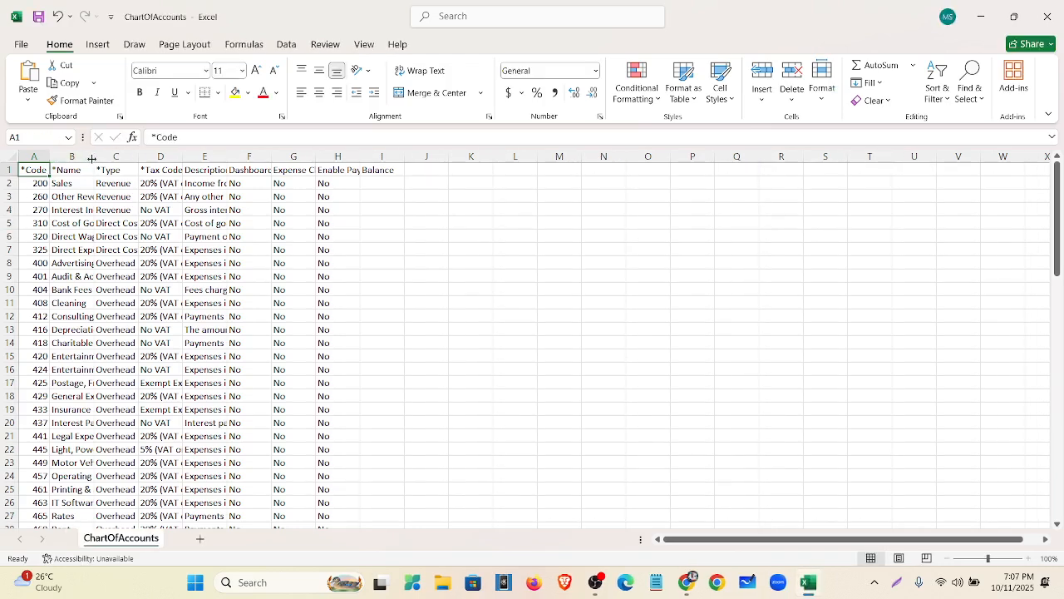
pyautogui.doubleClick(94, 156)
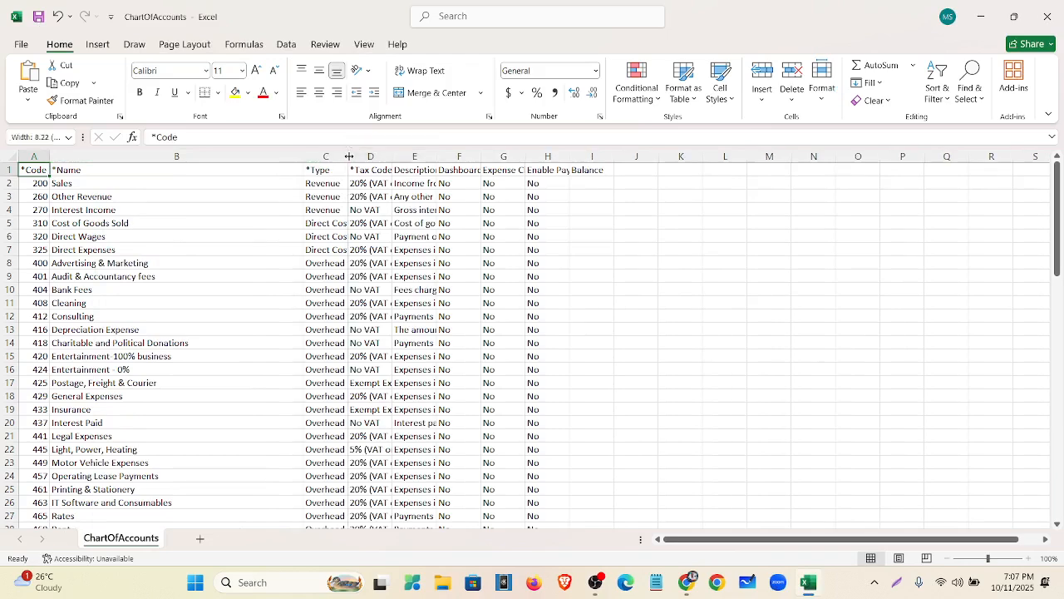
pyautogui.doubleClick(392, 156)
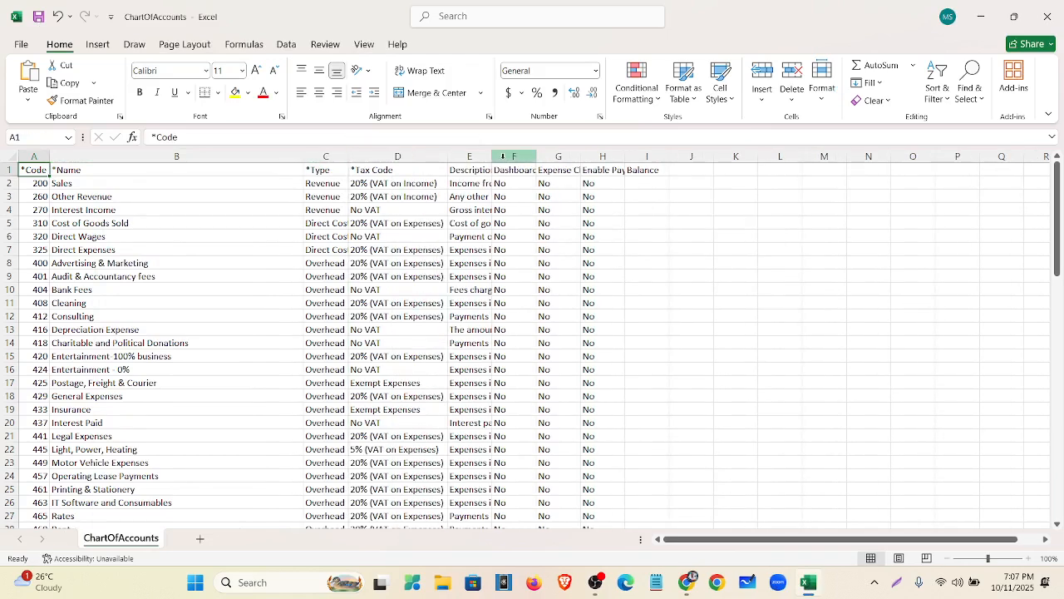
pyautogui.doubleClick(492, 156)
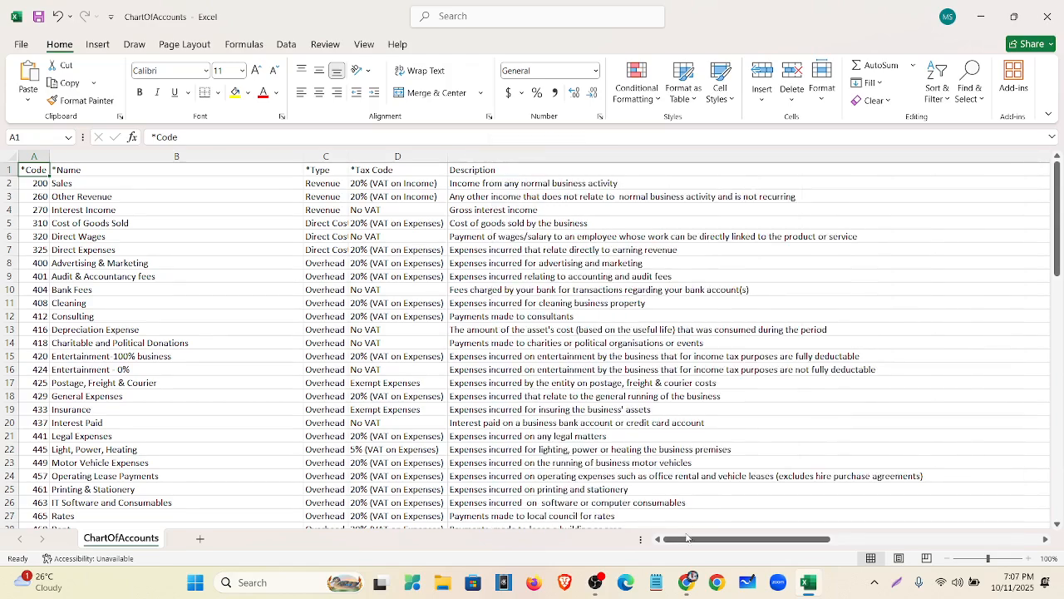
pyautogui.moveTo(689, 538); pyautogui.dragTo(727, 538)
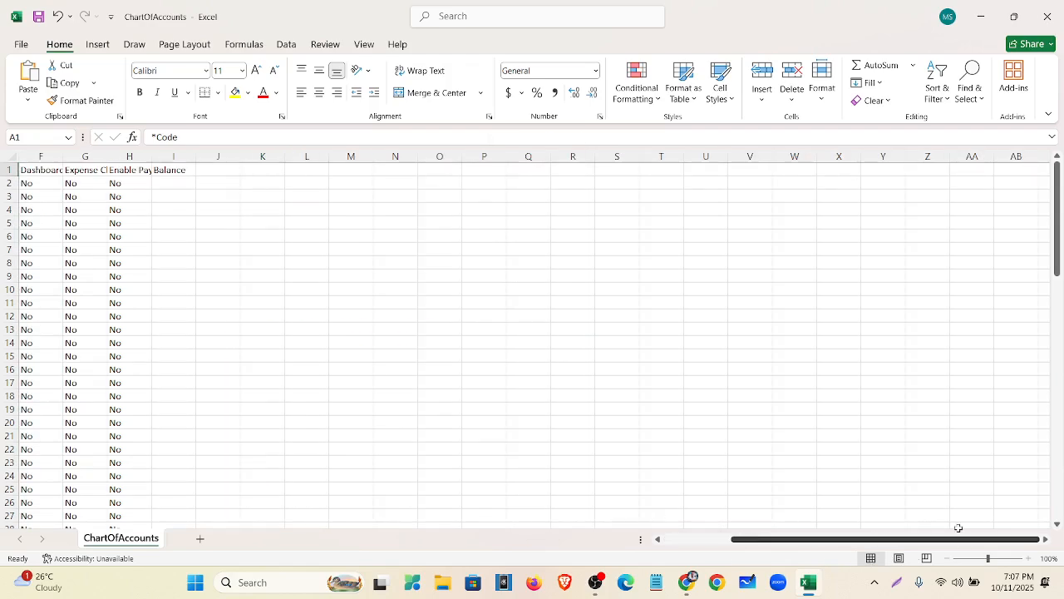
pyautogui.click(1047, 16)
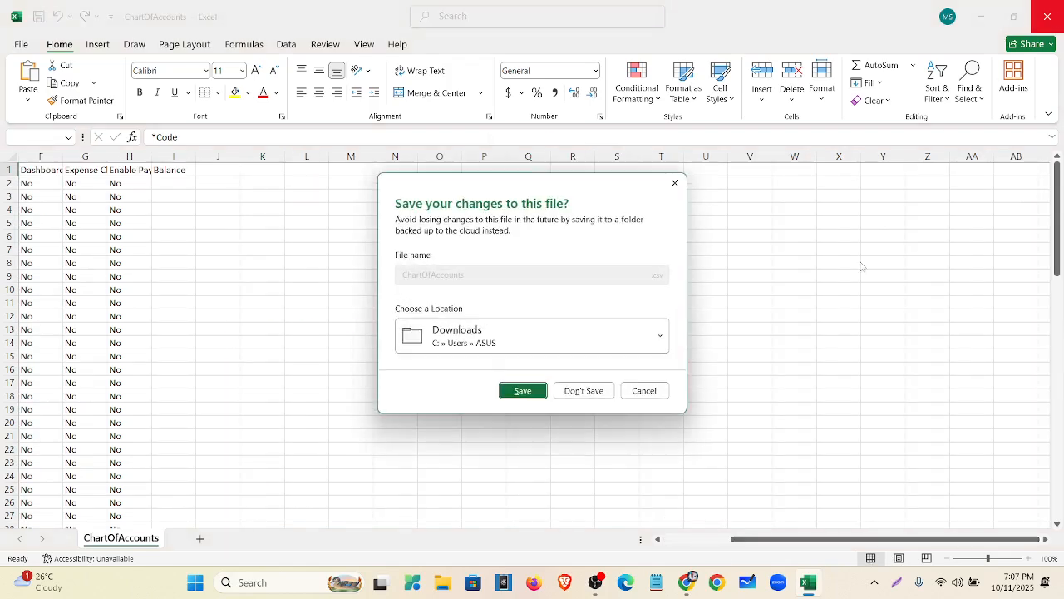
pyautogui.click(601, 390)
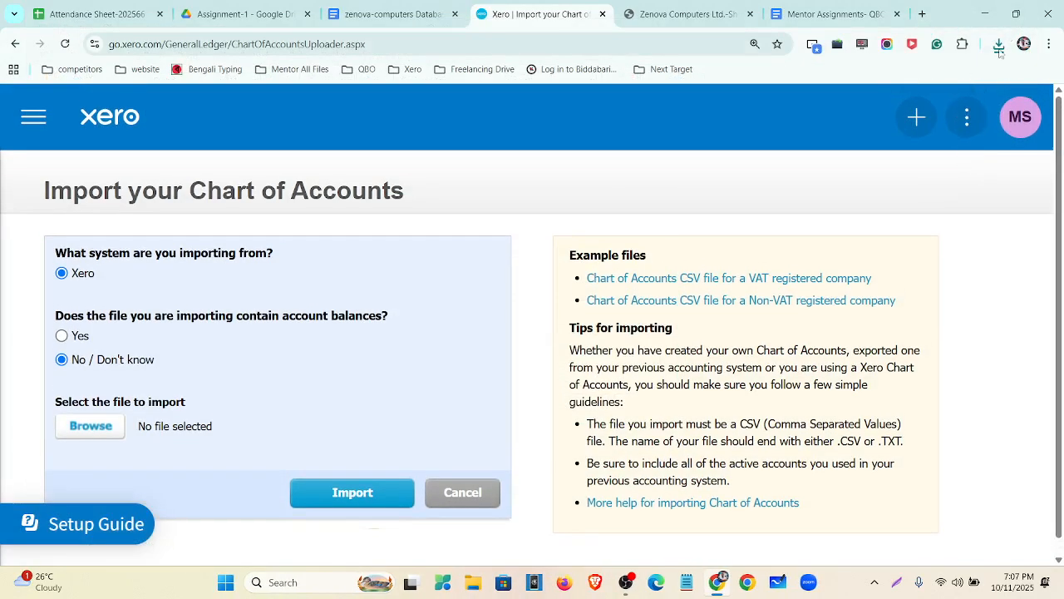
# Step: Reopen the downloaded ChartOfAccounts.csv, adjust the Name, Type, Tax Code and Description column widths for readability, and review the account rows
pyautogui.click(999, 44)
pyautogui.click(881, 110)
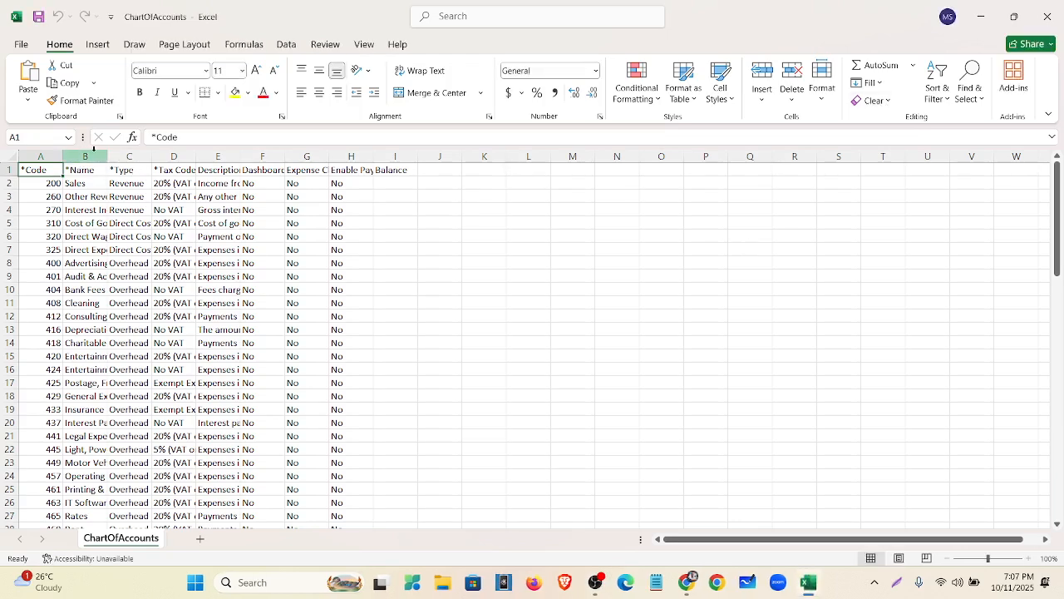
pyautogui.doubleClick(108, 157)
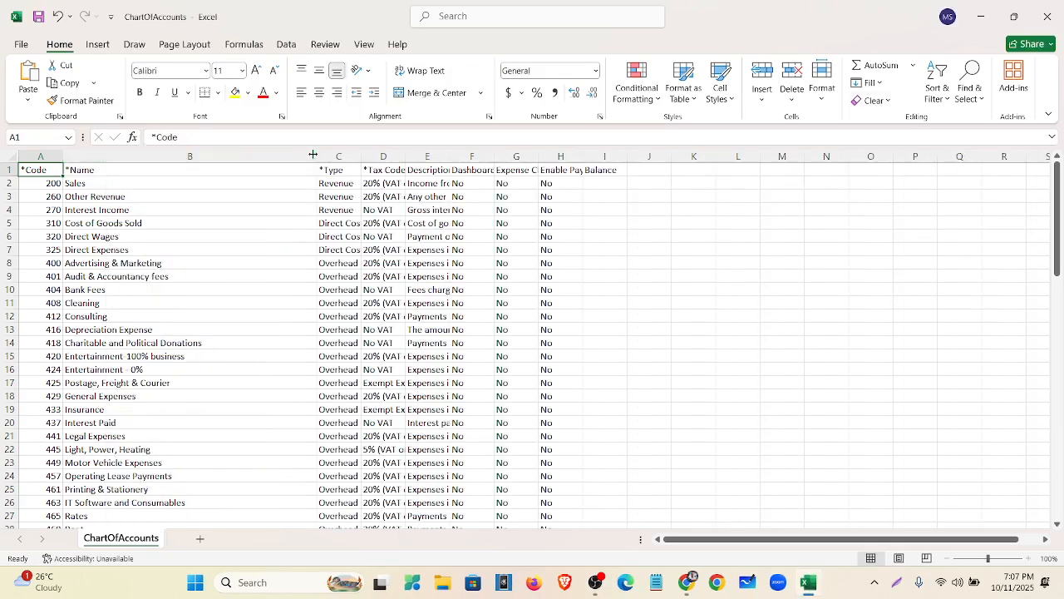
pyautogui.moveTo(317, 156); pyautogui.dragTo(252, 157)
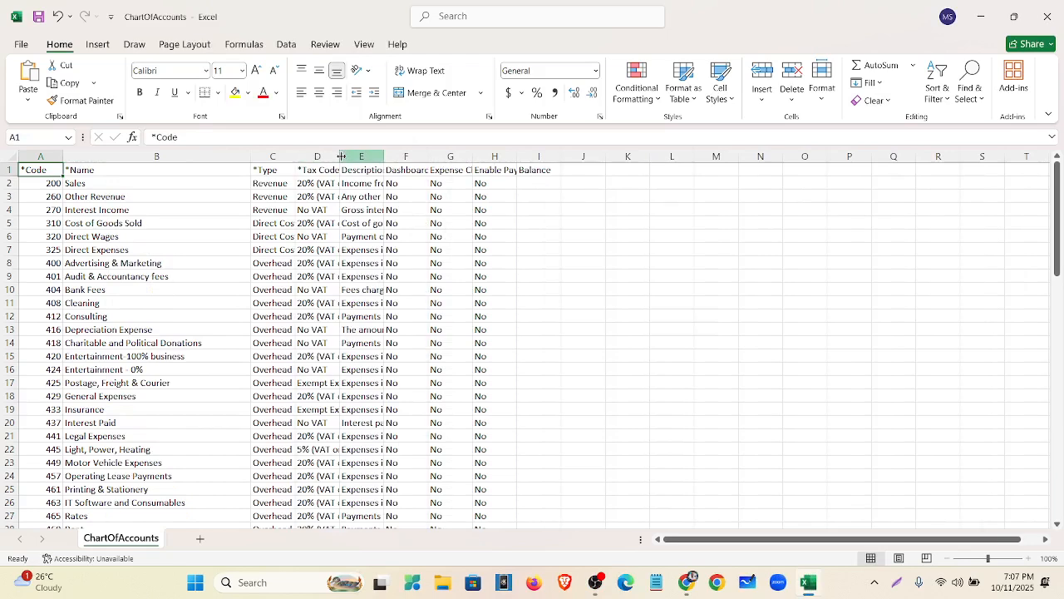
pyautogui.doubleClick(296, 157)
pyautogui.moveTo(396, 156); pyautogui.dragTo(739, 170)
pyautogui.scroll(-6, 50, 381)
pyautogui.scroll(-20, 50, 380)
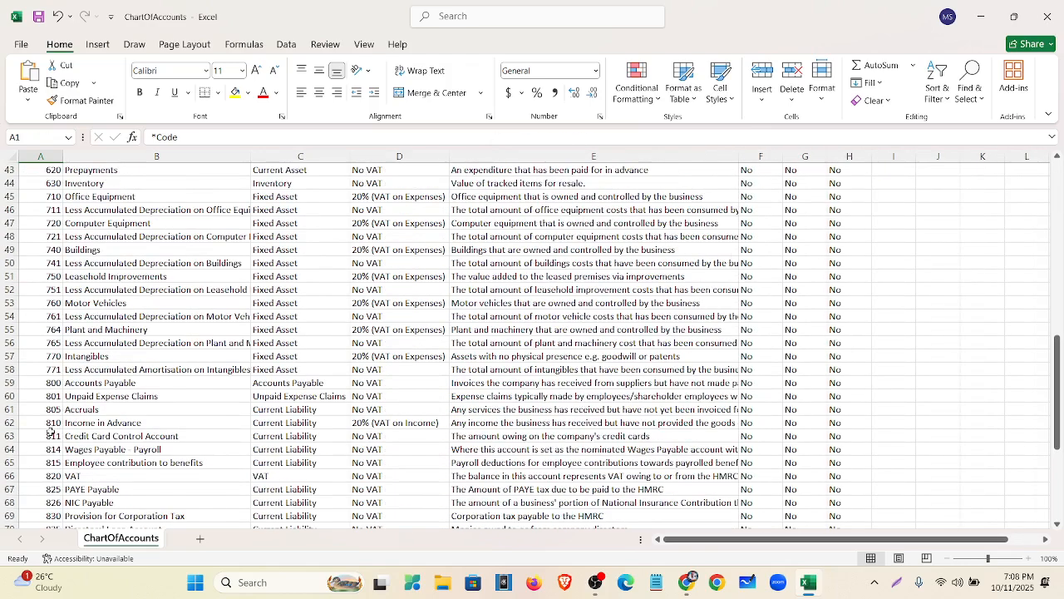
pyautogui.scroll(20, 38, 459)
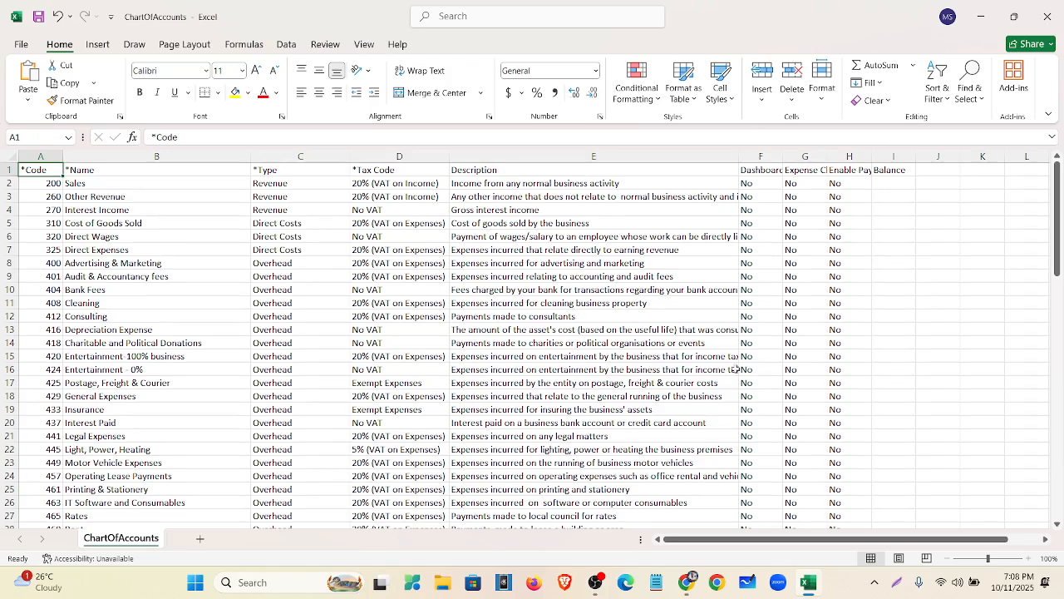
# Step: Switch to the zenova-computers Database document in Google Docs and select Bad Debt Expense in the Expenses list
pyautogui.click(690, 587)
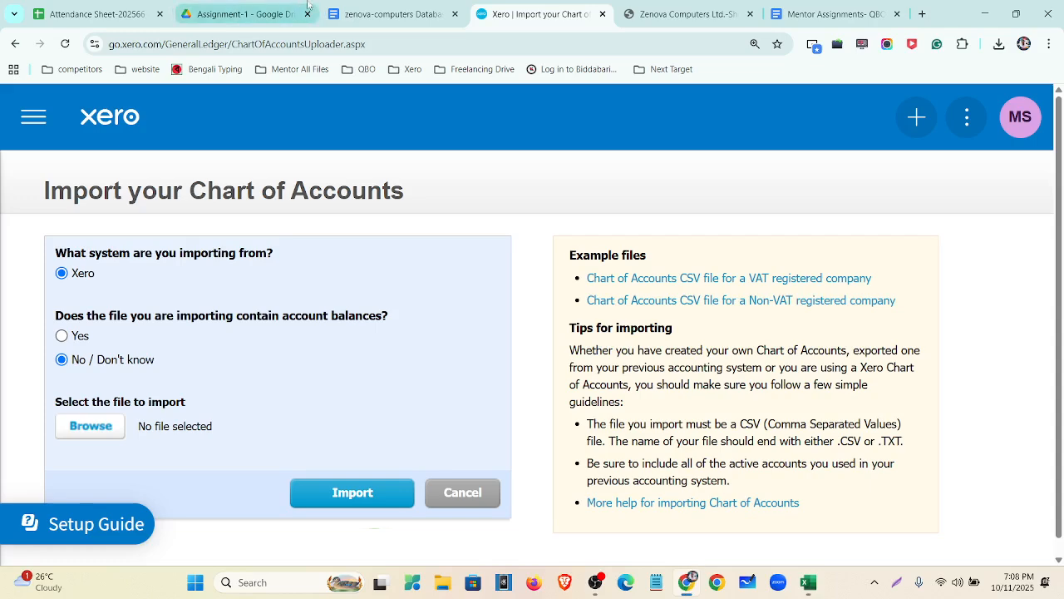
pyautogui.click(391, 14)
pyautogui.scroll(1, 412, 347)
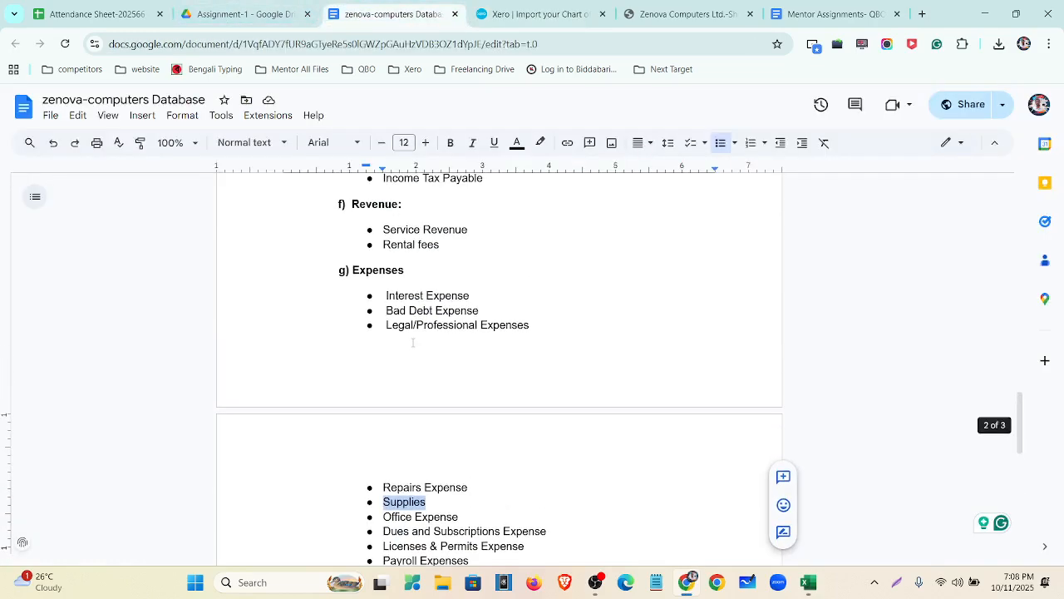
pyautogui.moveTo(479, 311); pyautogui.dragTo(395, 311)
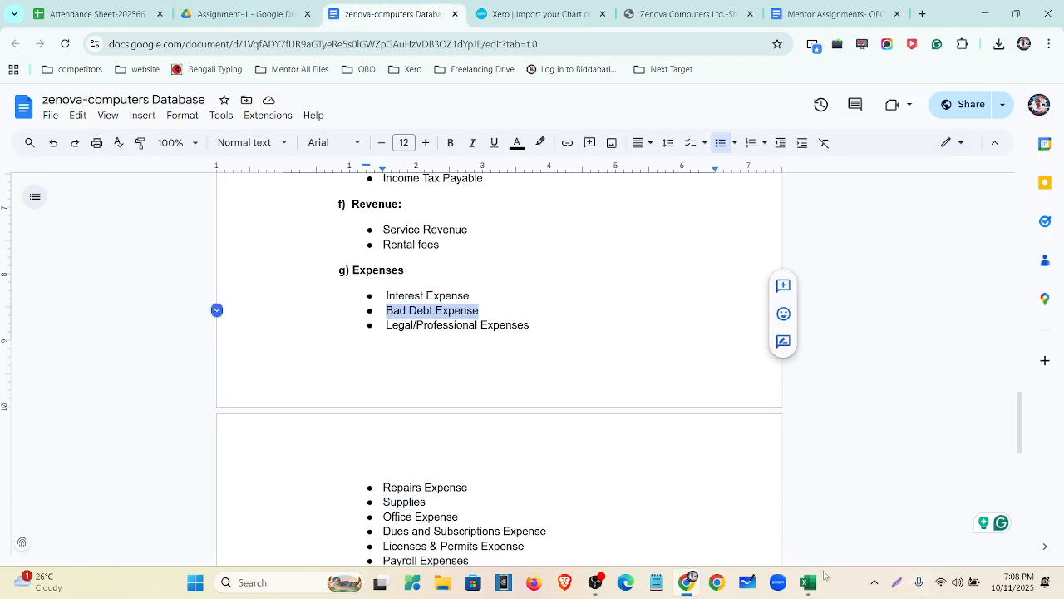
# Step: Return to Xero, reduce the page zoom, open the chart of accounts and search it for Bad Debt Expense
pyautogui.hotkey('ctrl', 'Tab')
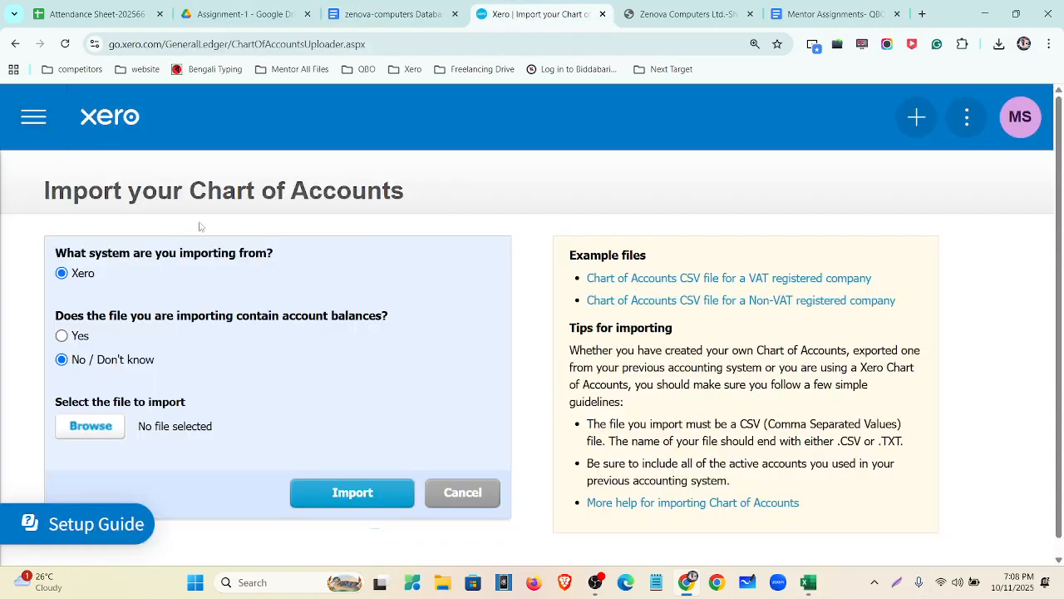
pyautogui.hotkey('ctrl', '-')
pyautogui.click(486, 108)
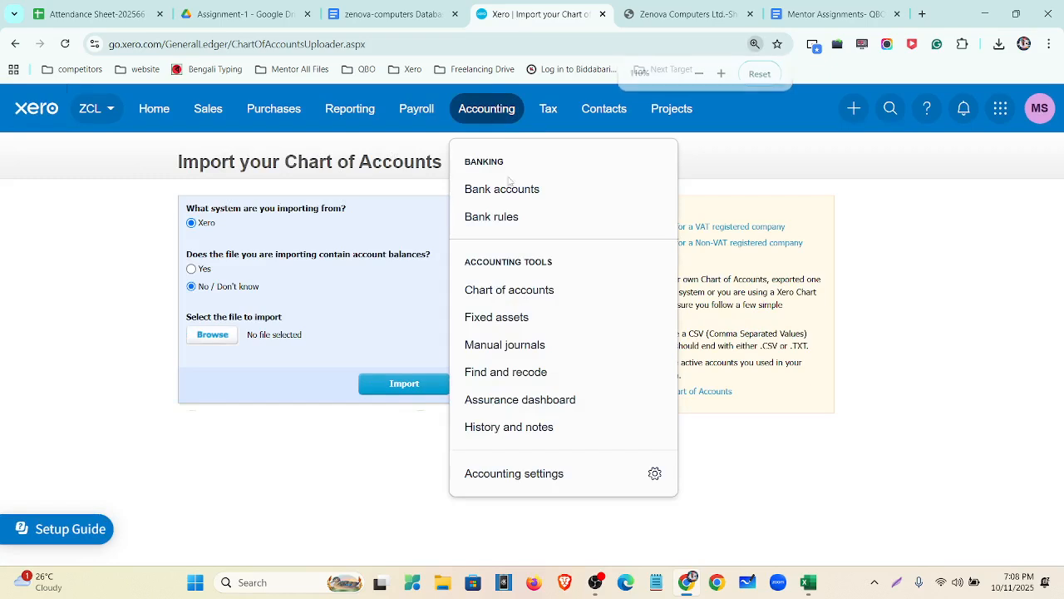
pyautogui.click(527, 309)
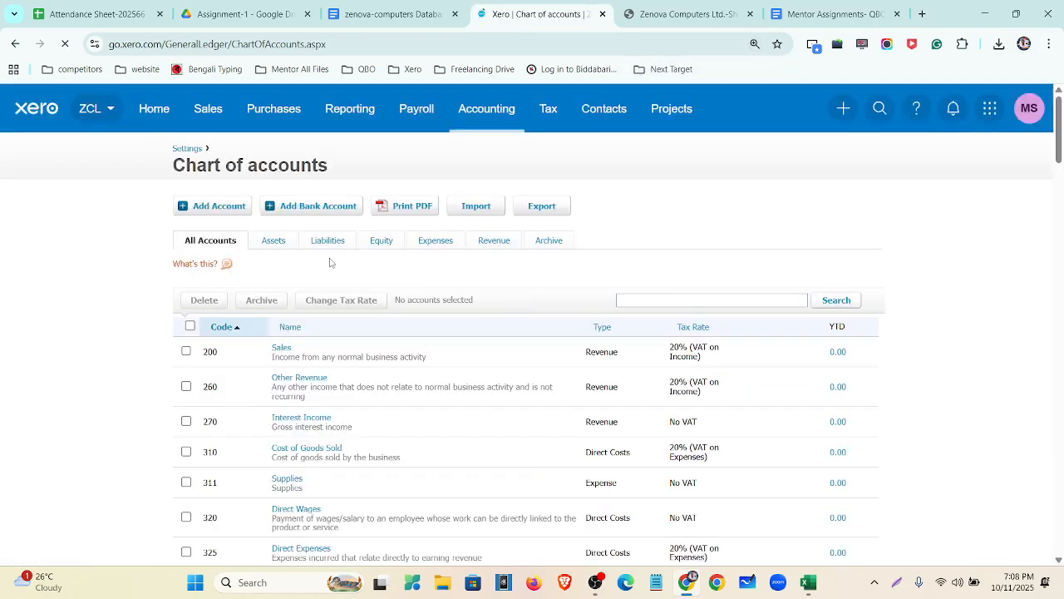
pyautogui.click(666, 298)
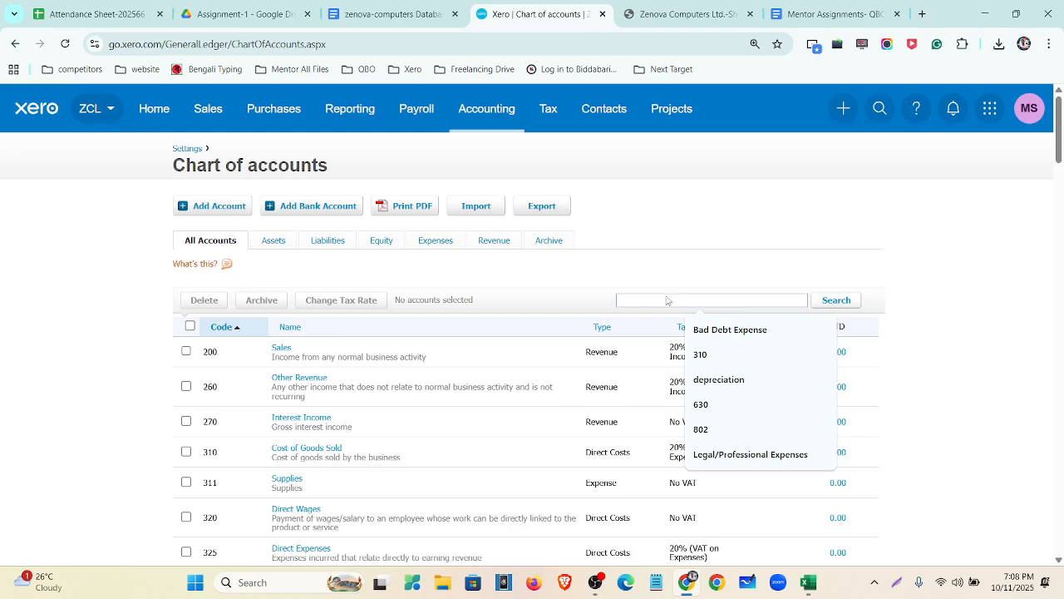
pyautogui.click(730, 329)
pyautogui.click(823, 306)
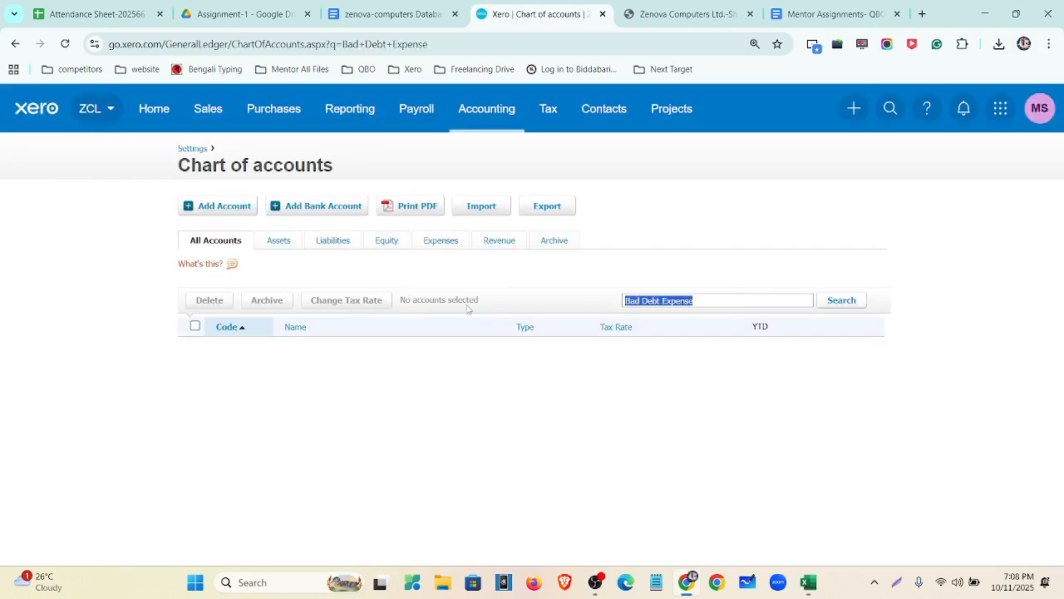
# Step: Clear the account search and list only the expense accounts to check which codes are in use
pyautogui.press('BackSpace')
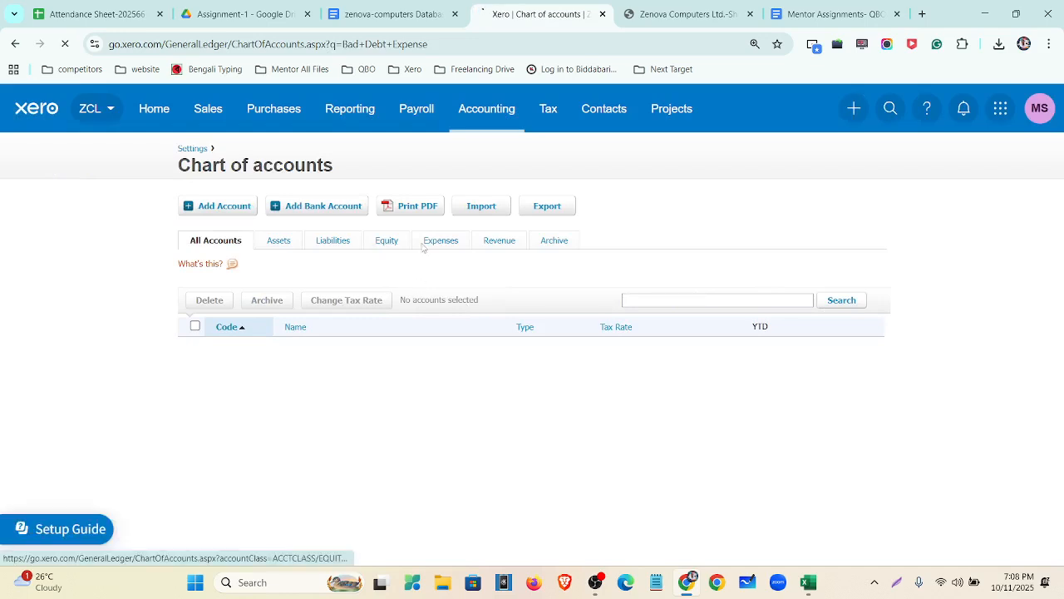
pyautogui.click(426, 244)
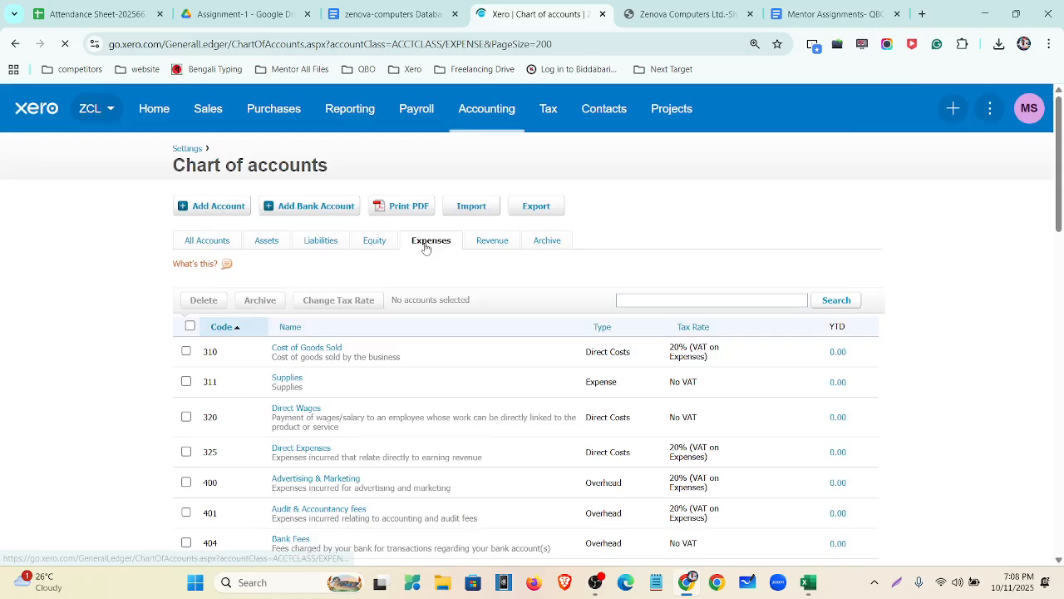
pyautogui.scroll(-1, 223, 393)
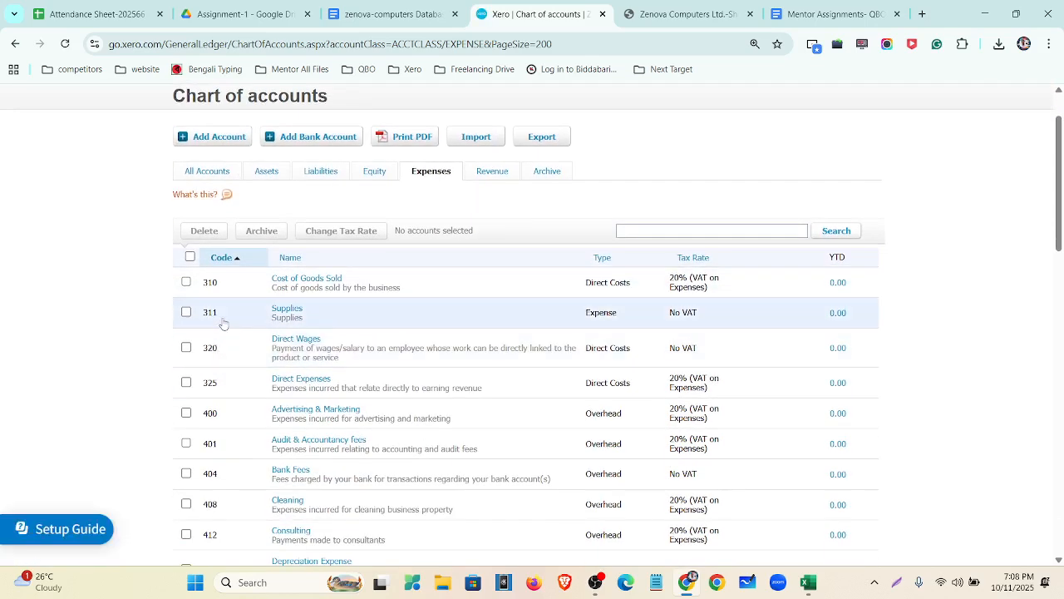
# Step: Switch to ChartOfAccounts in Excel, insert a row above Direct Wages and enter account code 312 in it
pyautogui.click(808, 582)
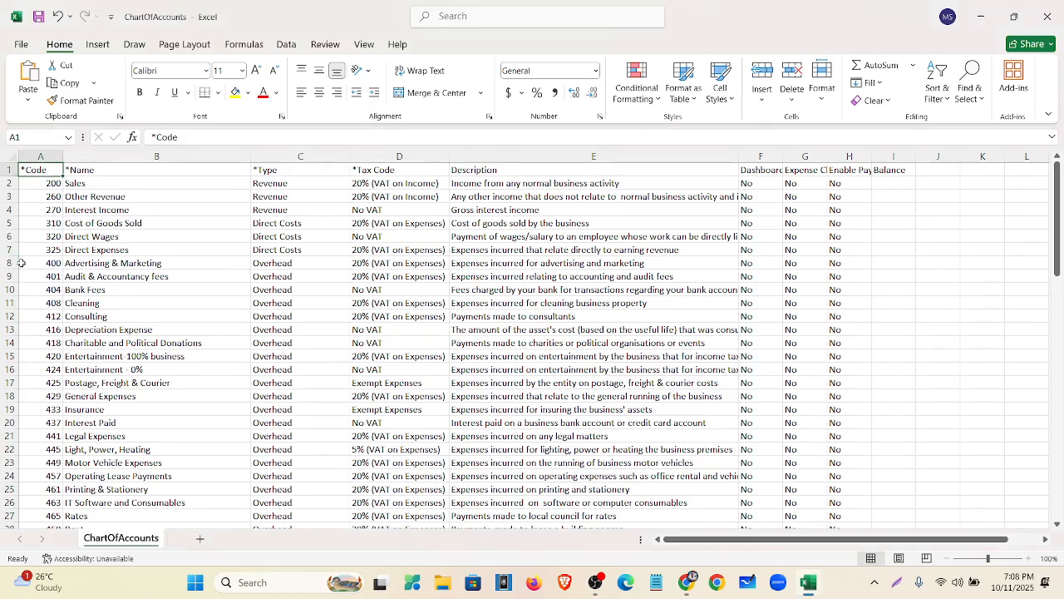
pyautogui.click(7, 237)
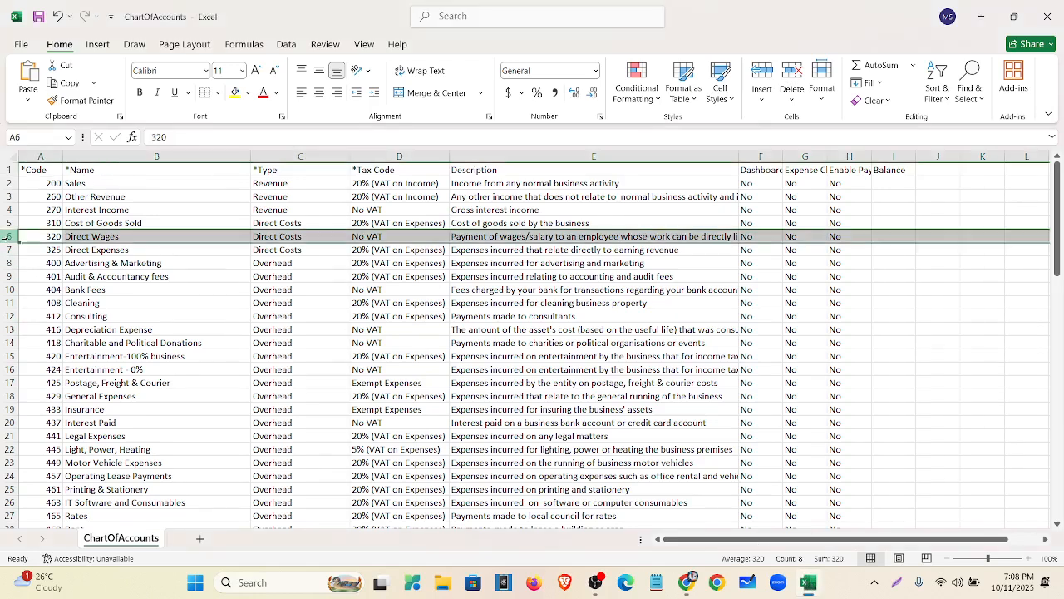
pyautogui.rightClick(6, 237)
pyautogui.click(46, 380)
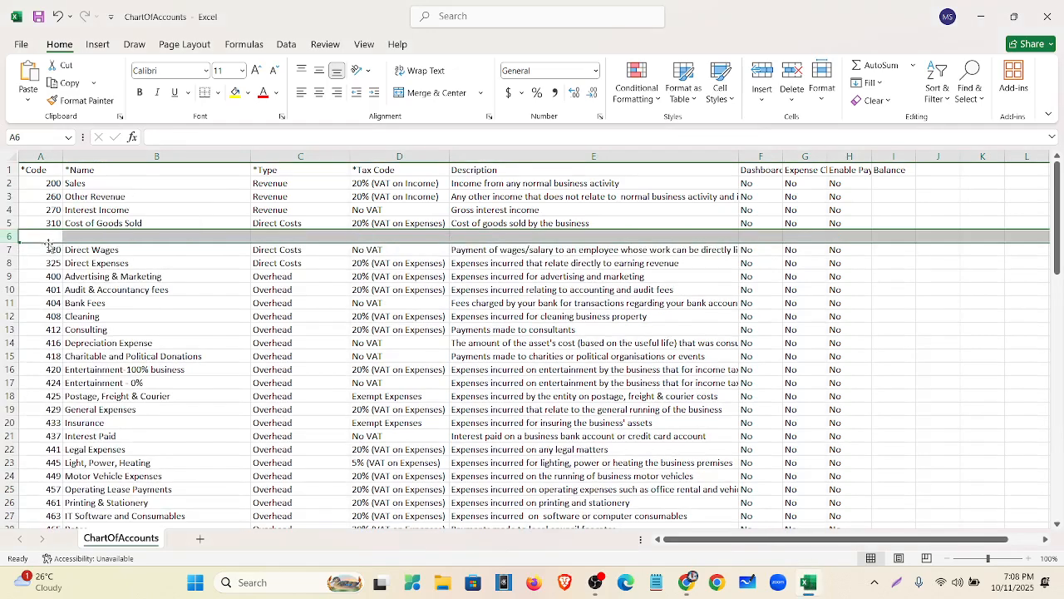
pyautogui.click(55, 235)
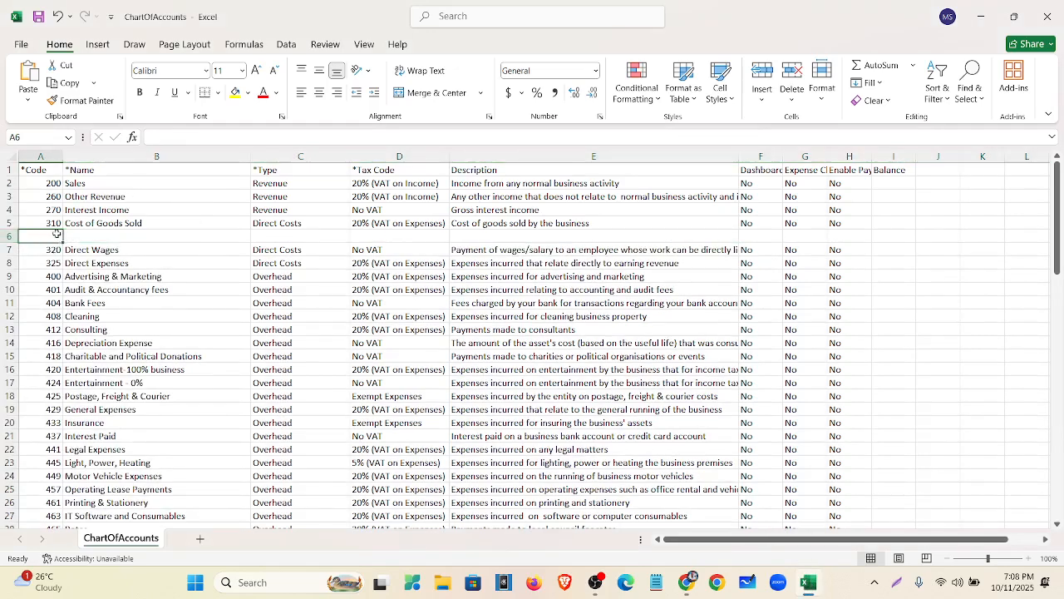
pyautogui.write('31')
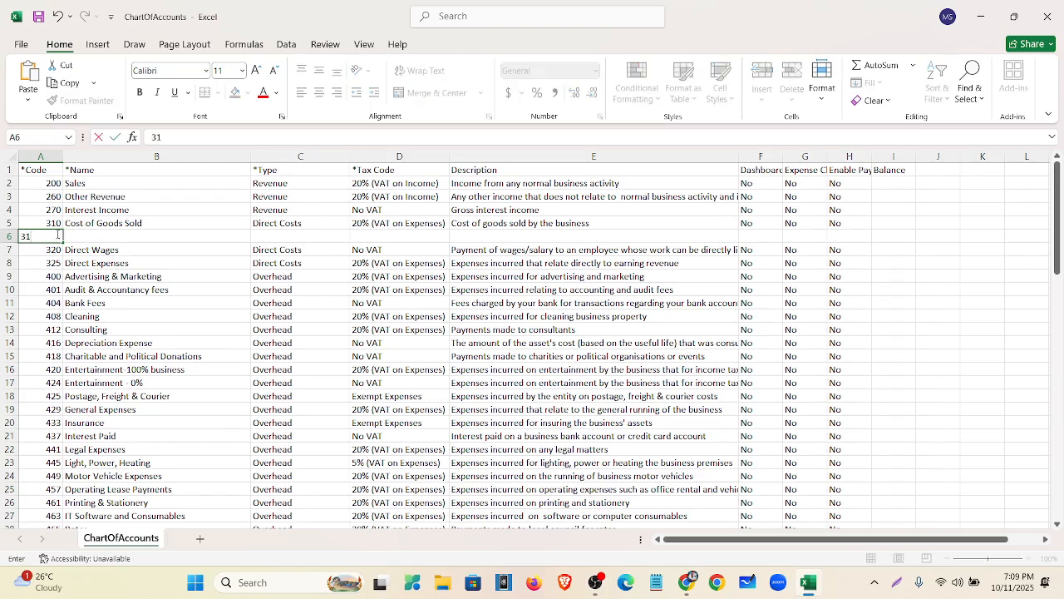
pyautogui.write('2')
pyautogui.click(82, 237)
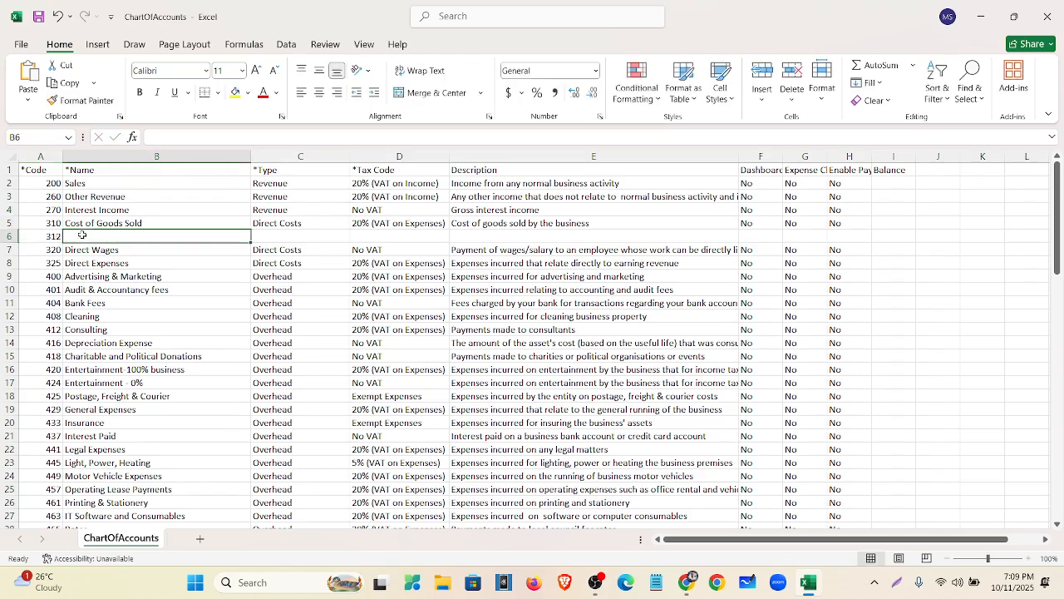
# Step: Enter Bad Debt Expense as the name in the 312 row and match its formatting to Cost of Goods Sold
pyautogui.write('Bad Debt Expense')
pyautogui.click(104, 222)
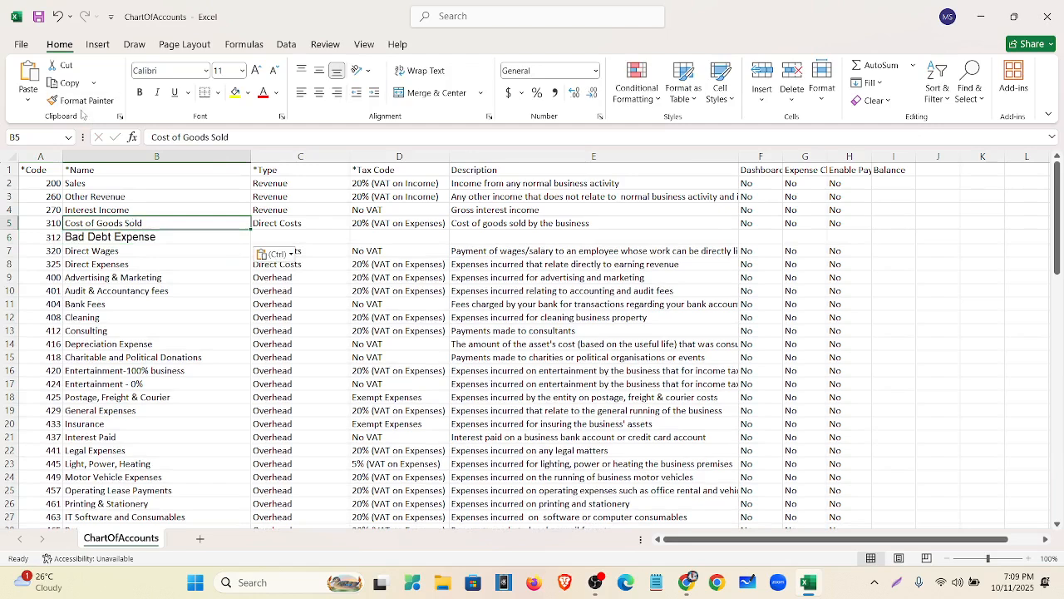
pyautogui.click(81, 101)
pyautogui.click(129, 237)
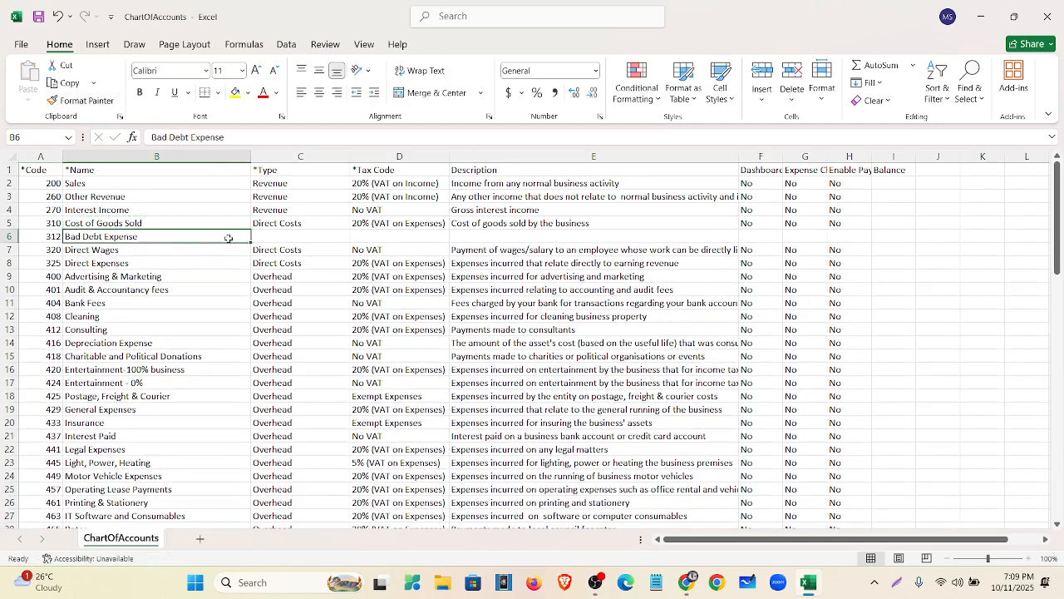
# Step: Switch to Xero, start adding a new account and look through the account types listed under Expenses
pyautogui.click(273, 238)
pyautogui.click(687, 582)
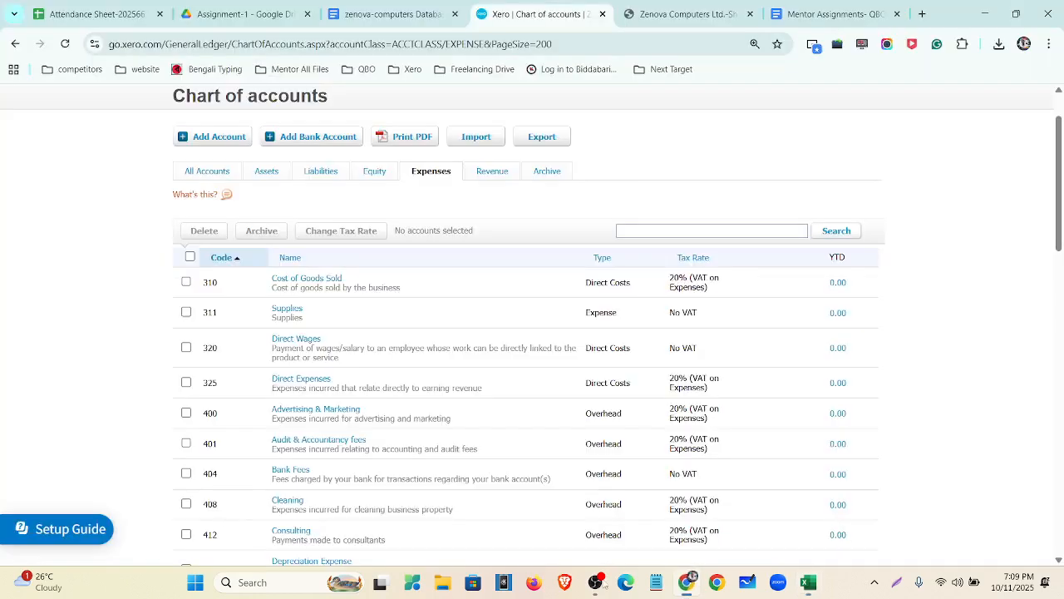
pyautogui.click(209, 140)
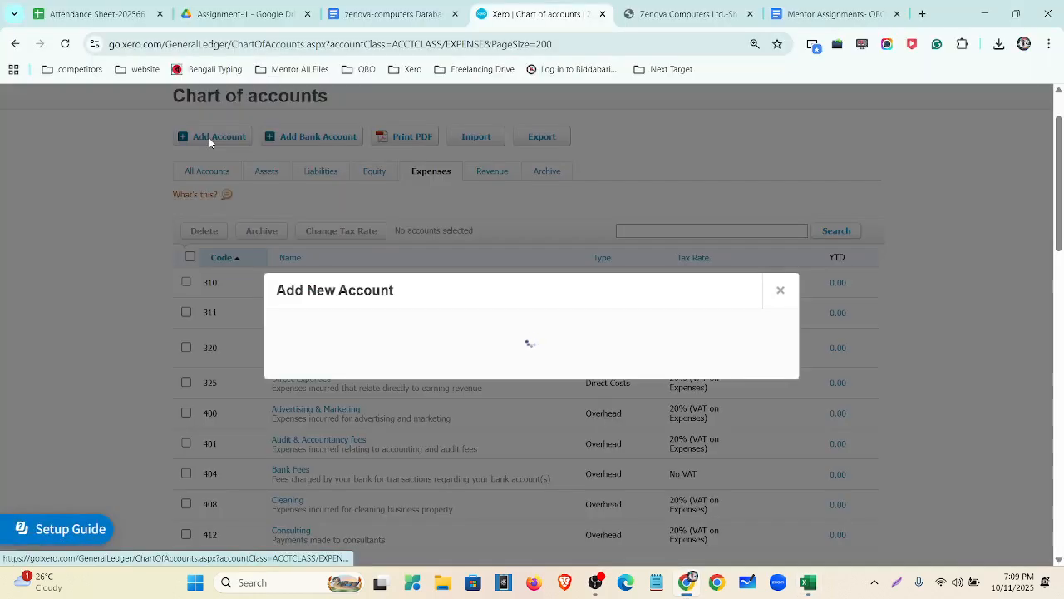
pyautogui.click(391, 200)
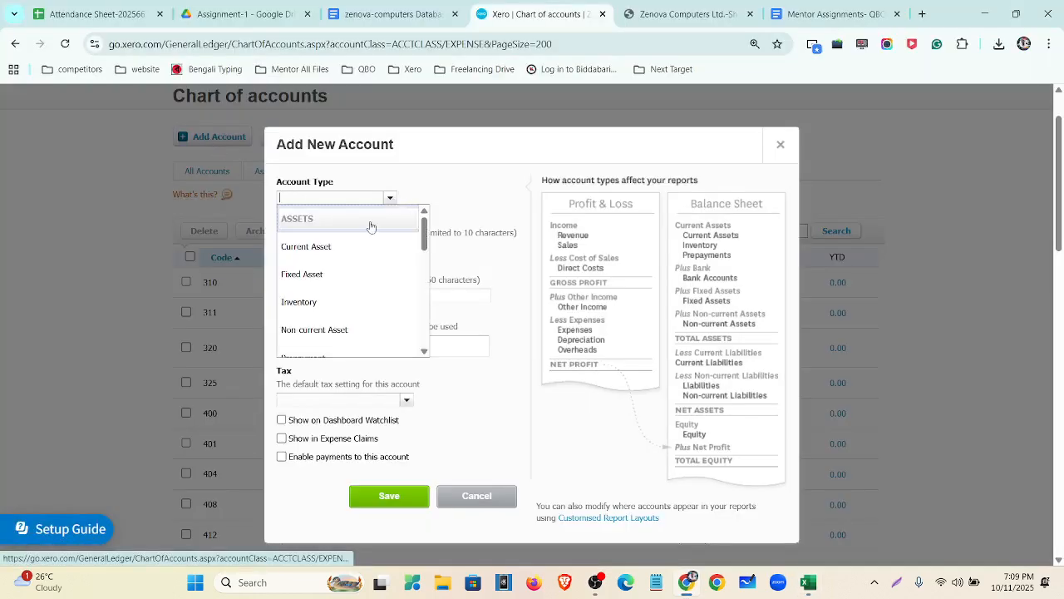
pyautogui.scroll(-4, 353, 258)
pyautogui.scroll(-4, 343, 273)
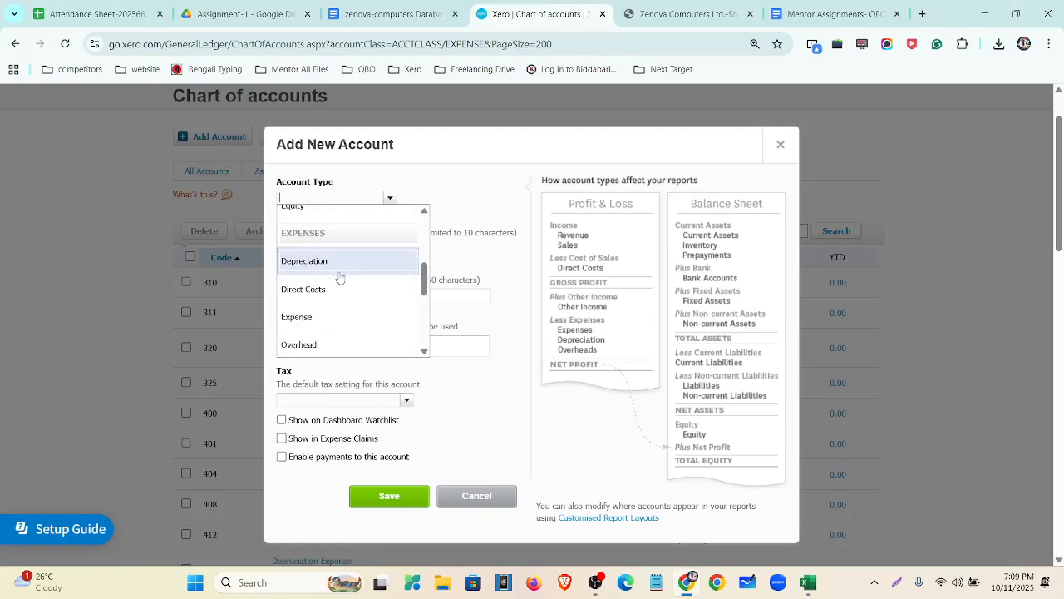
pyautogui.scroll(1, 329, 316)
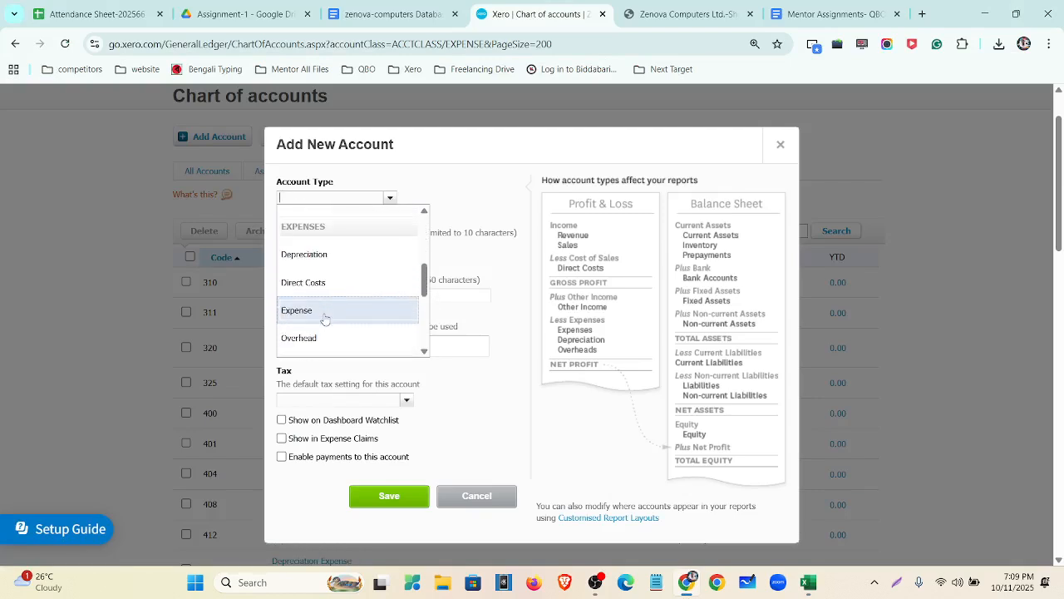
# Step: Choose and copy the Expense account type in Xero, and paste it as Bad Debt Expense's type in ChartOfAccounts in Excel
pyautogui.click(810, 585)
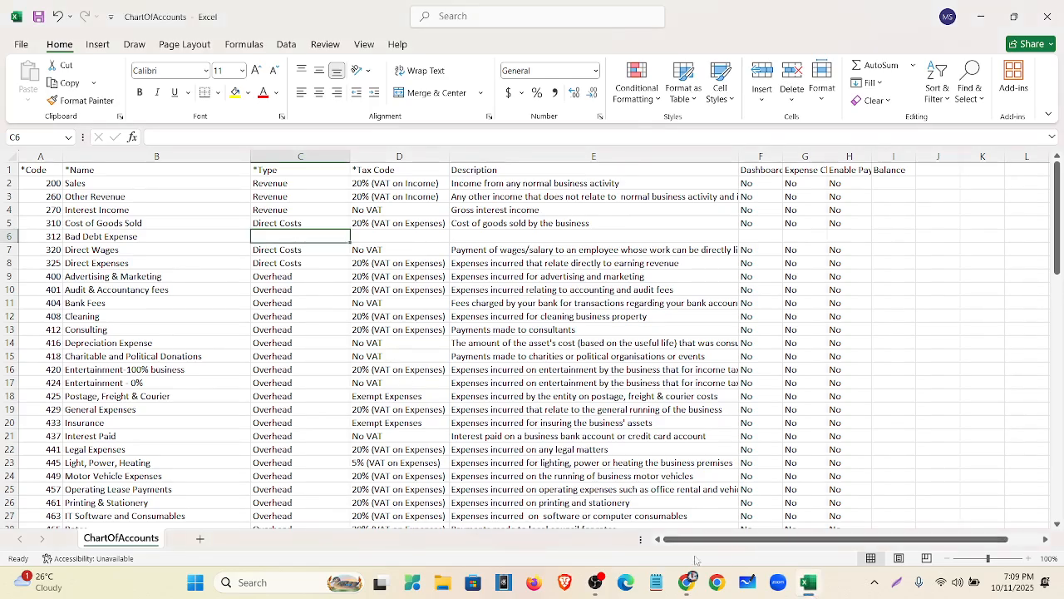
pyautogui.click(687, 582)
pyautogui.click(312, 317)
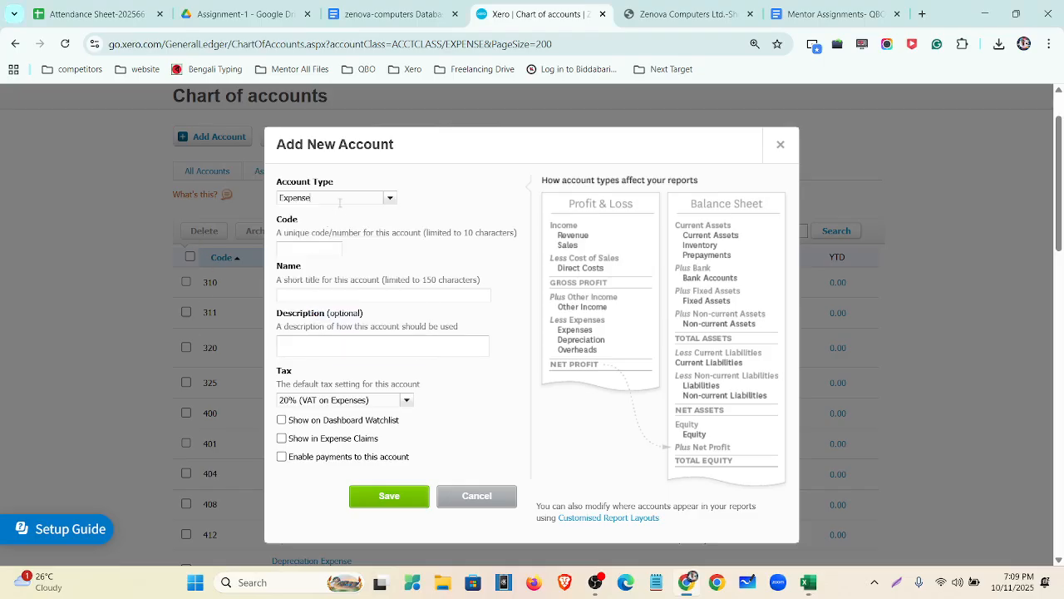
pyautogui.click(340, 199)
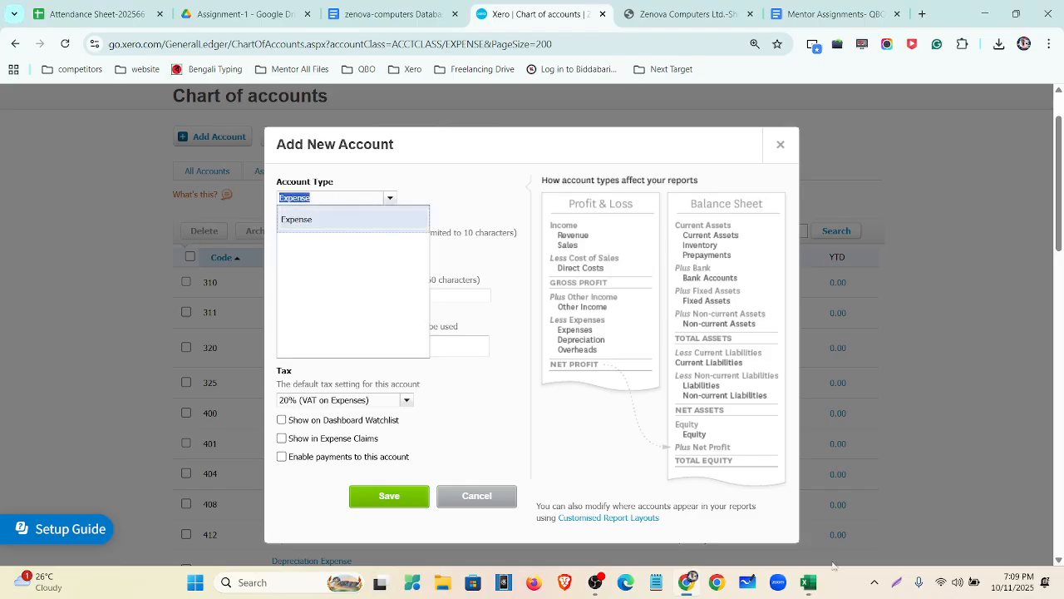
pyautogui.click(809, 582)
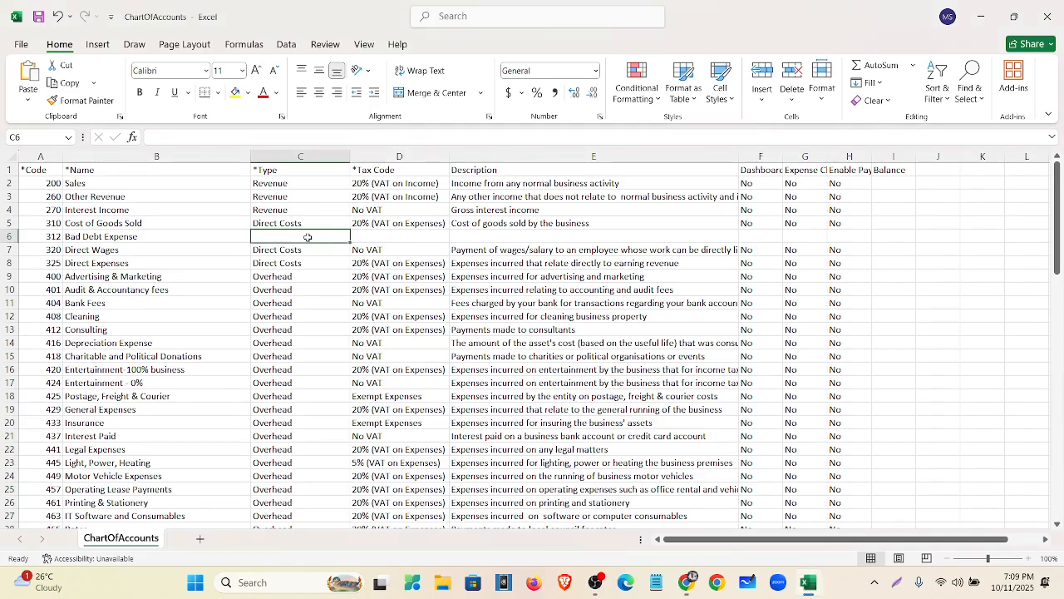
pyautogui.hotkey('ctrl', 'v')
# Step: Copy the No VAT tax code from the Interest Income row into the Bad Debt Expense row
pyautogui.click(372, 211)
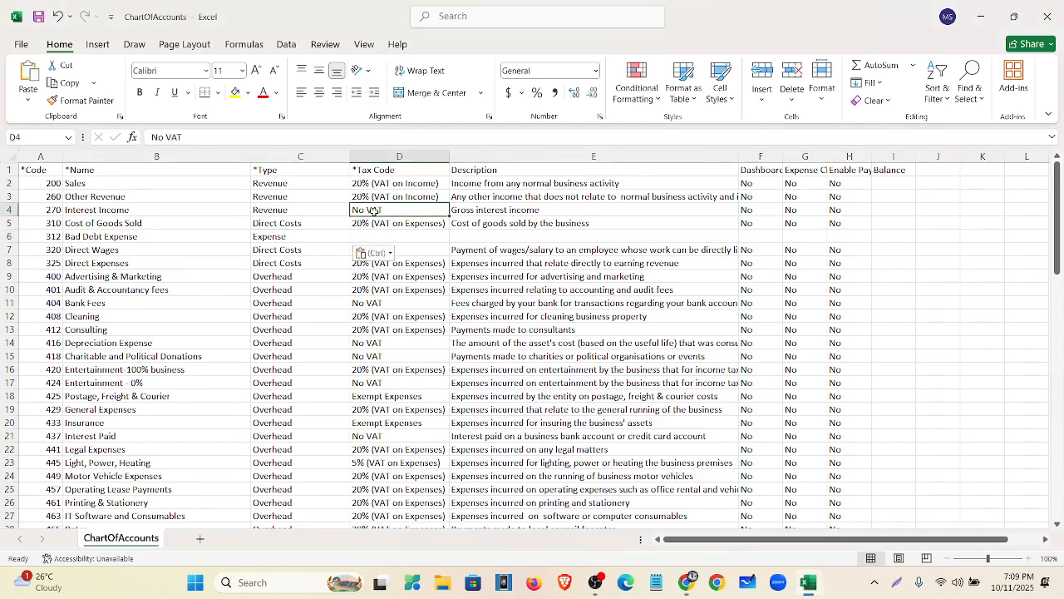
pyautogui.hotkey('ctrl', 'c')
pyautogui.click(402, 237)
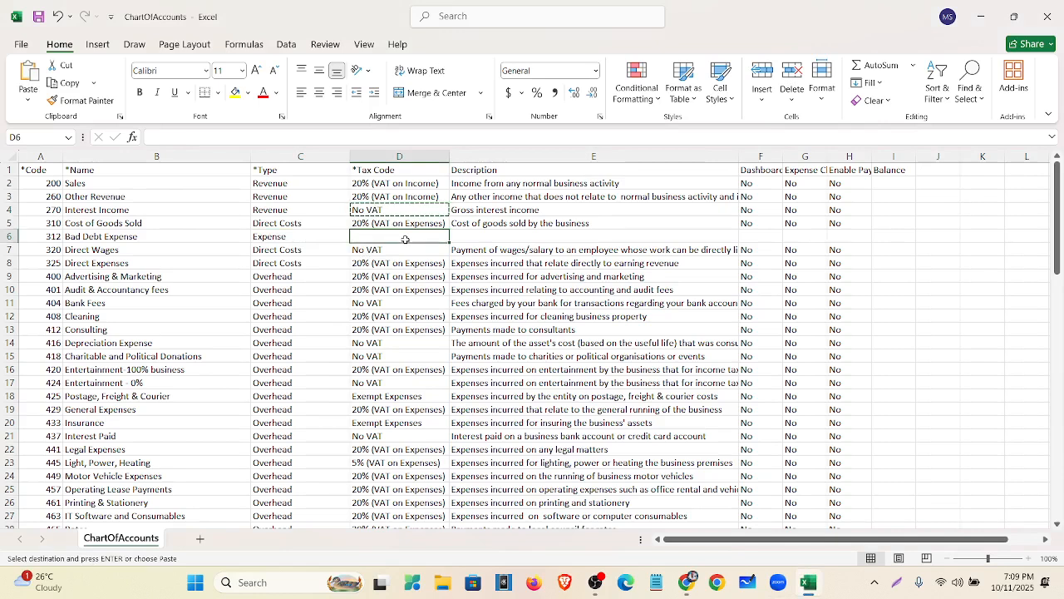
pyautogui.hotkey('ctrl', 'v')
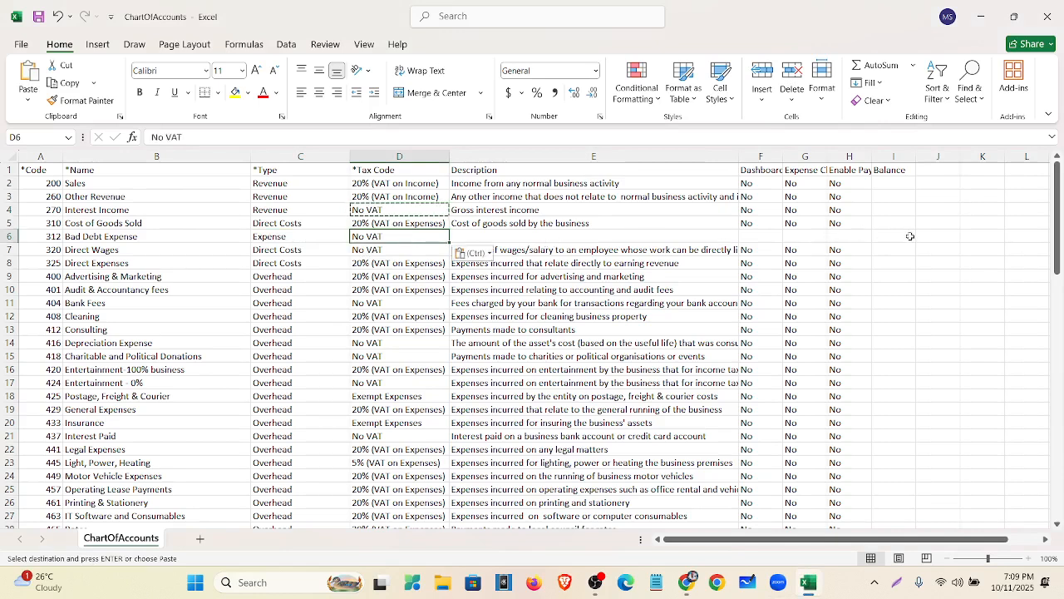
pyautogui.click(159, 290)
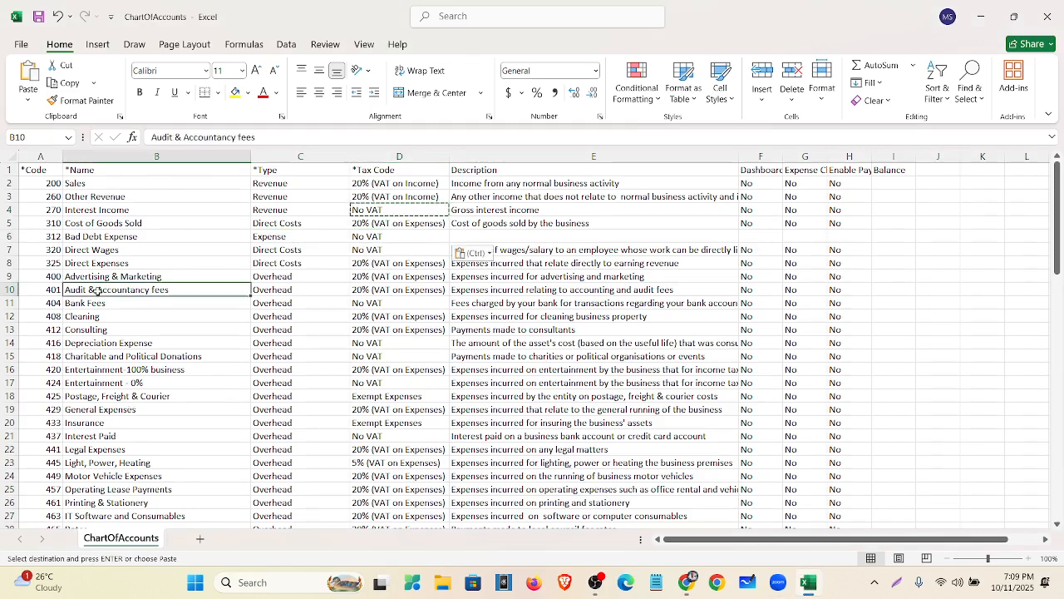
# Step: Switch to the zenova-computers Database document in Google Docs, review Legal/Professional Expenses, and select Repairs Expense to copy it
pyautogui.click(687, 582)
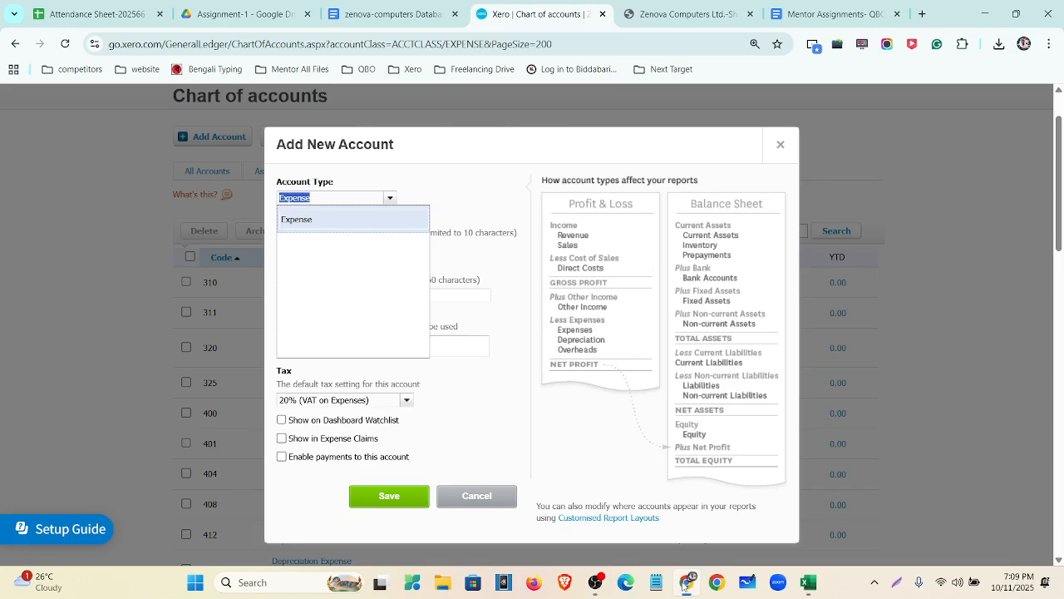
pyautogui.click(394, 10)
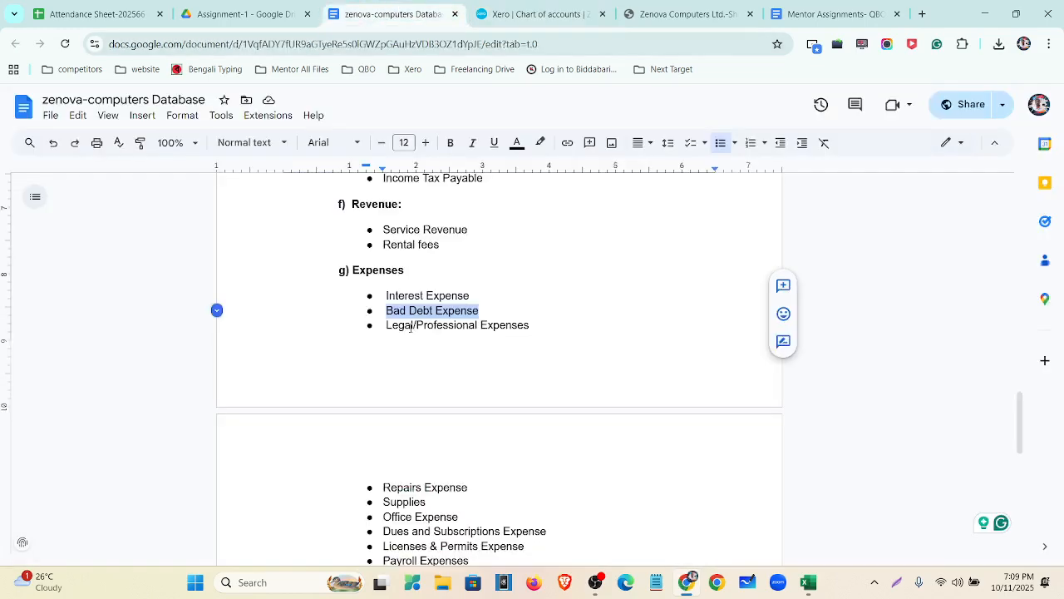
pyautogui.moveTo(386, 326); pyautogui.dragTo(529, 333)
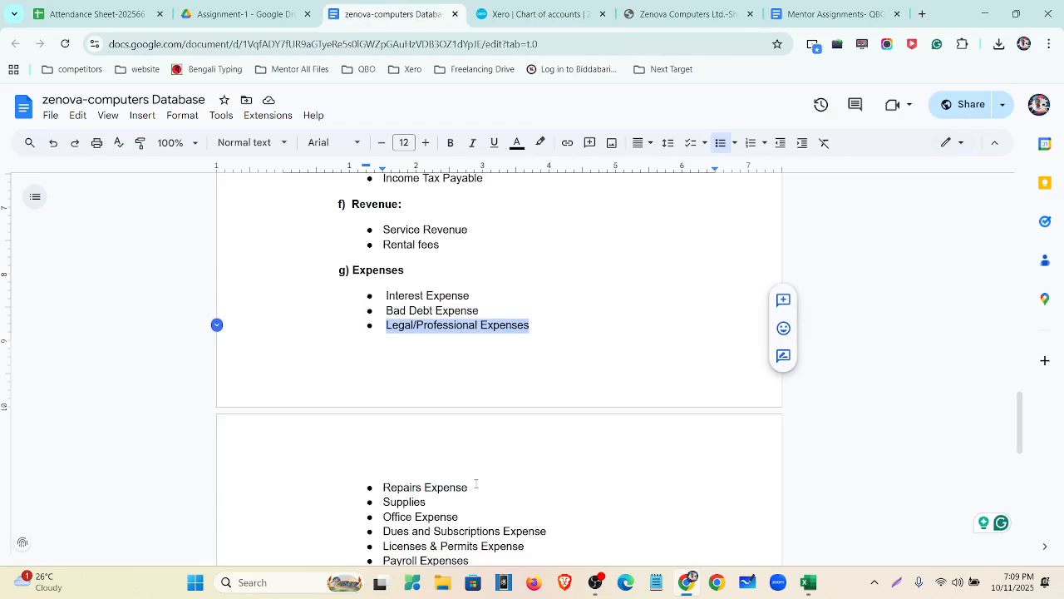
pyautogui.moveTo(471, 489); pyautogui.dragTo(382, 488)
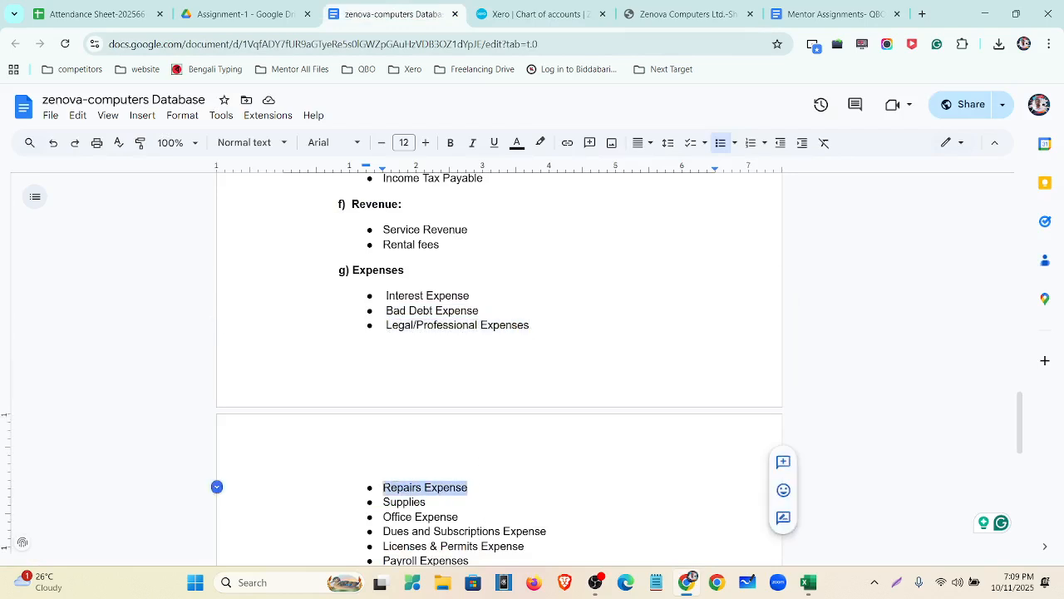
# Step: Return to Xero, dismiss the new account form and search all accounts for Repairs Expense
pyautogui.click(539, 14)
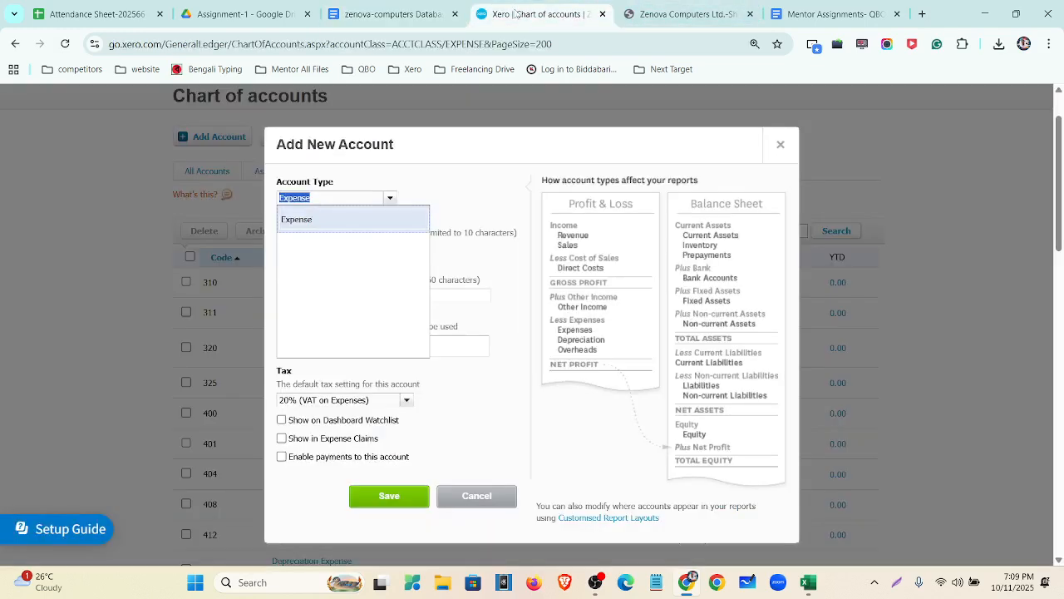
pyautogui.click(786, 149)
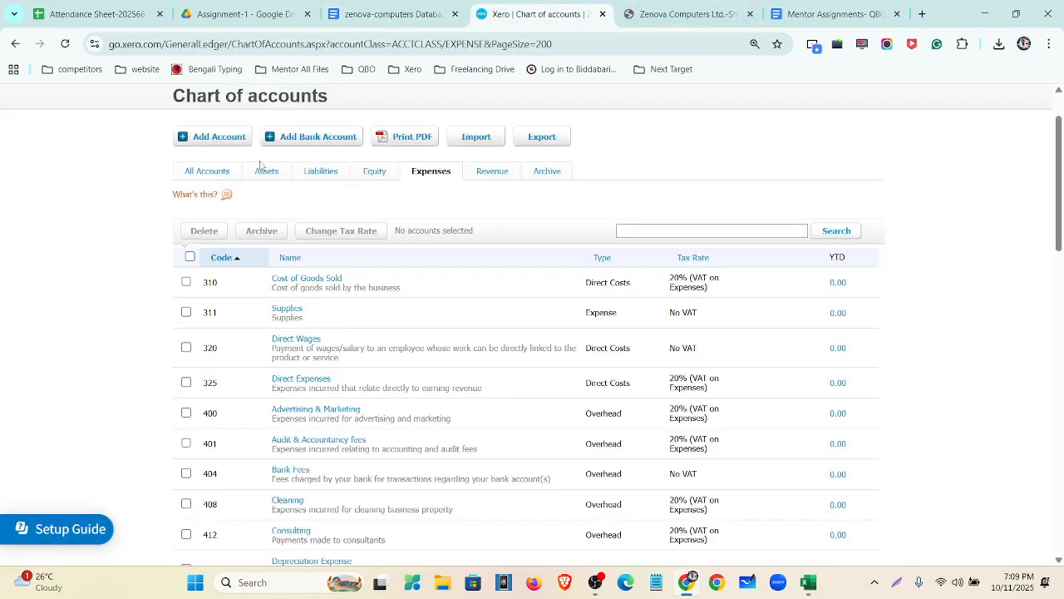
pyautogui.click(223, 172)
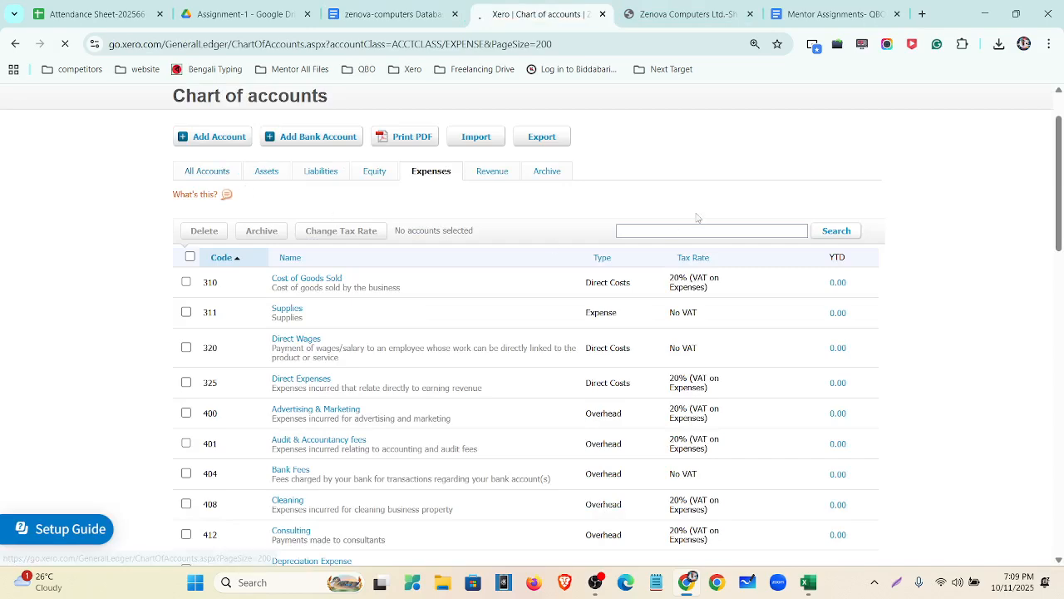
pyautogui.click(635, 297)
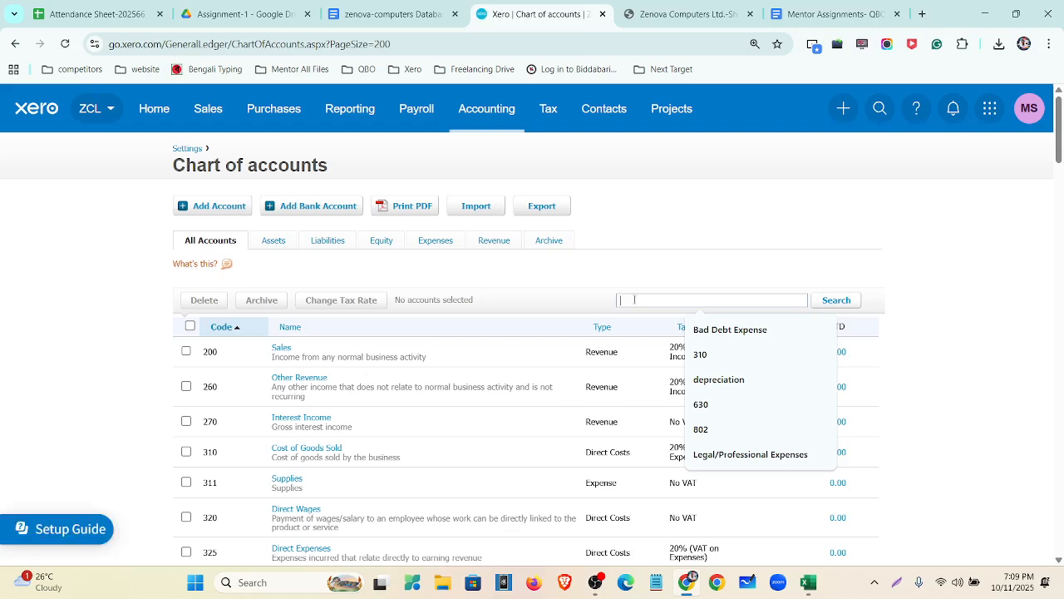
pyautogui.hotkey('ctrl', 'v')
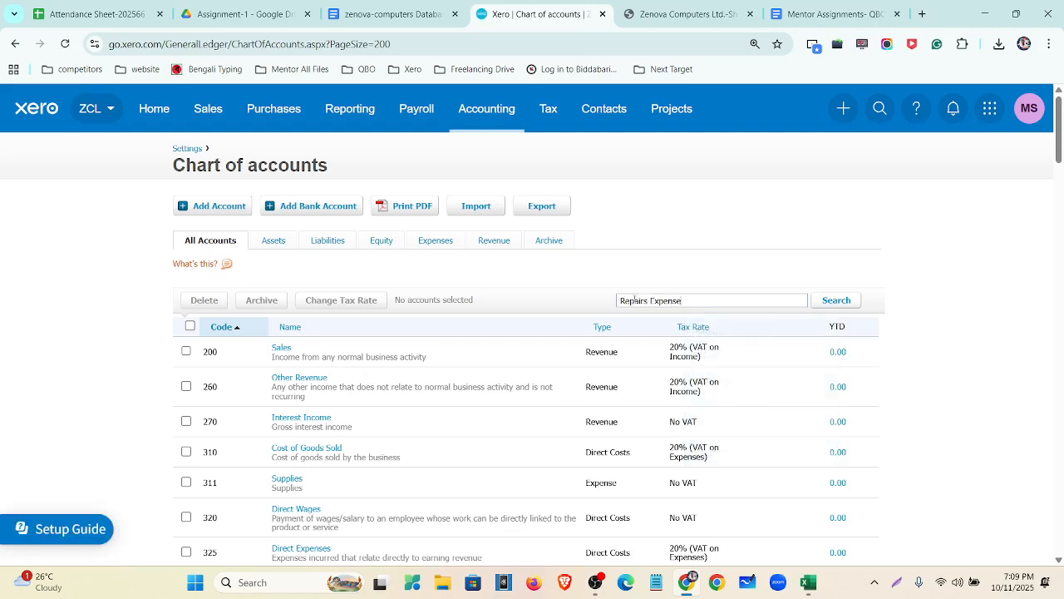
pyautogui.click(839, 302)
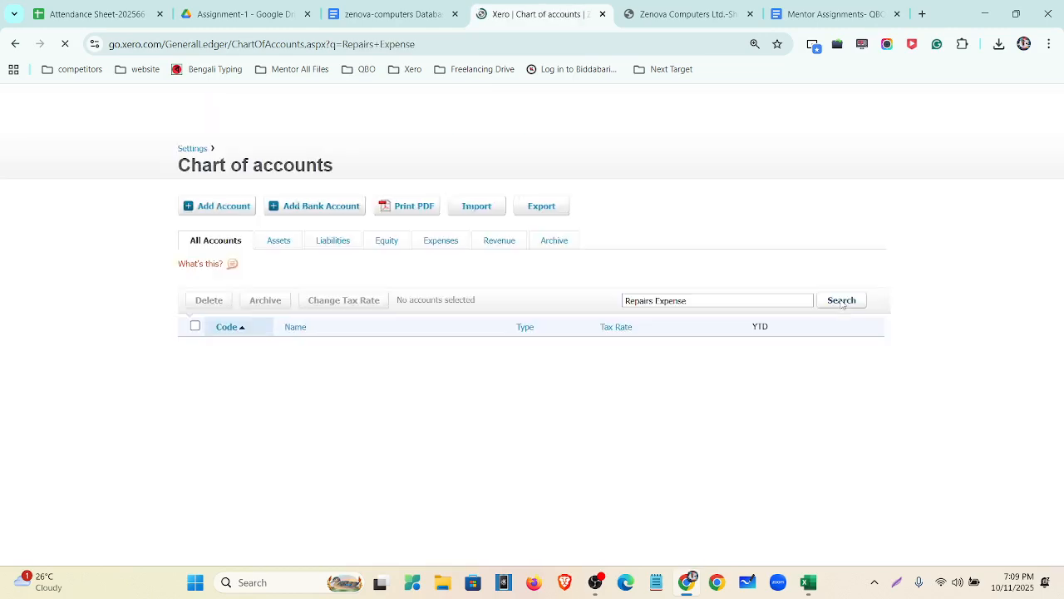
# Step: Copy Repairs Expense from the account search, clear the search and list only the expense accounts to check their codes
pyautogui.click(745, 301)
pyautogui.hotkey('ctrl', 'a')
pyautogui.hotkey('ctrl', 'c')
pyautogui.press('BackSpace')
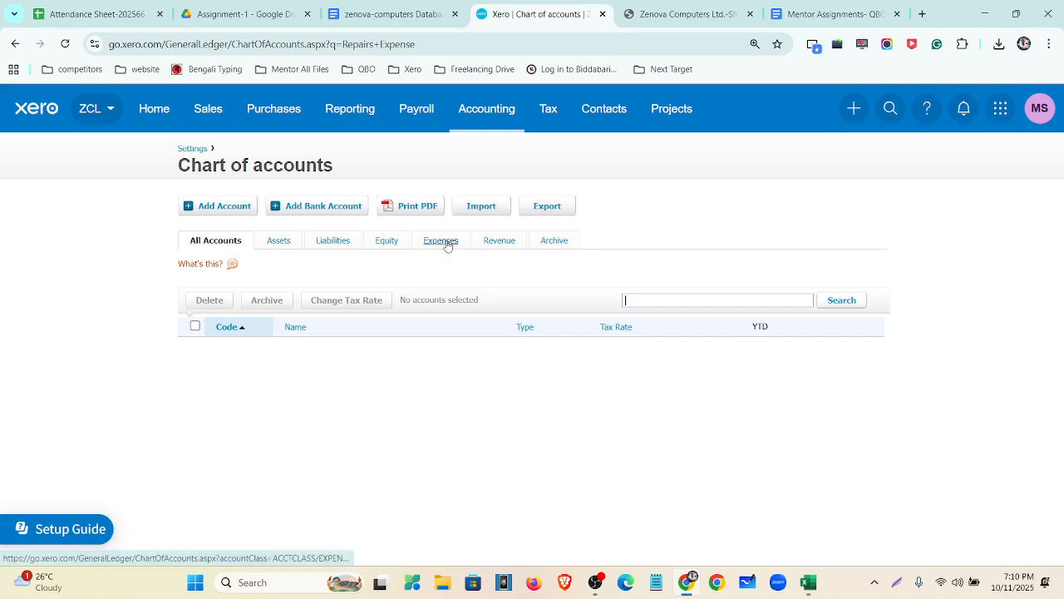
pyautogui.click(445, 242)
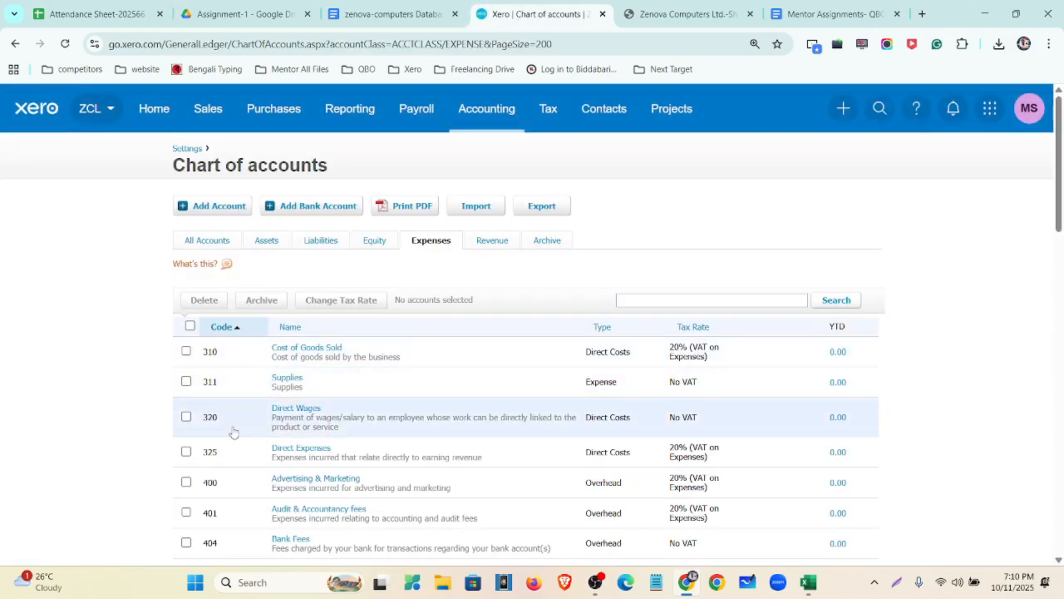
# Step: Switch to ChartOfAccounts in Excel, insert a row above Direct Wages and fill the code 312 down into it
pyautogui.click(811, 583)
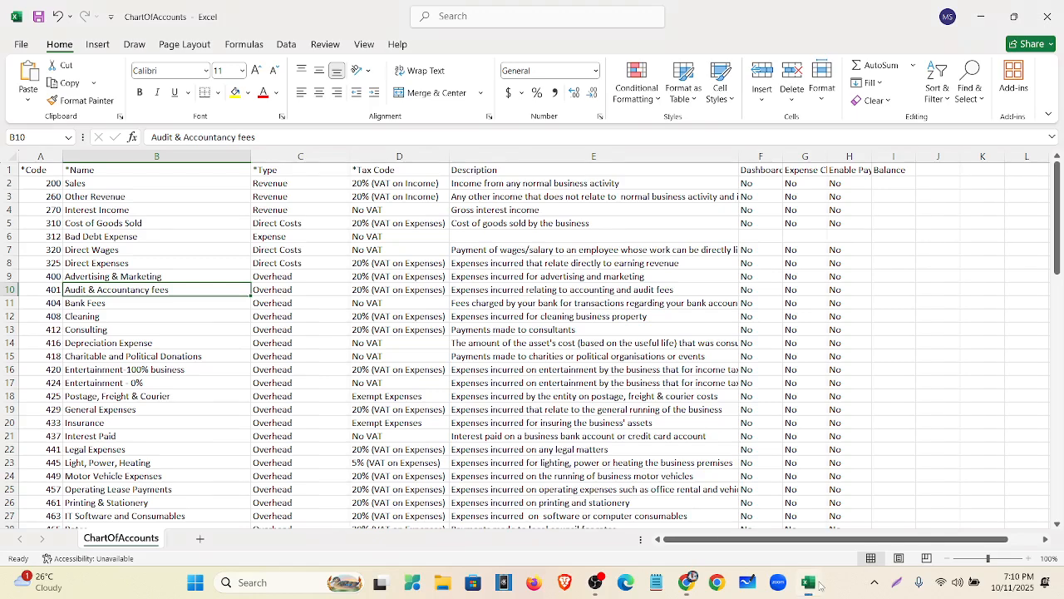
pyautogui.click(10, 251)
pyautogui.rightClick(9, 253)
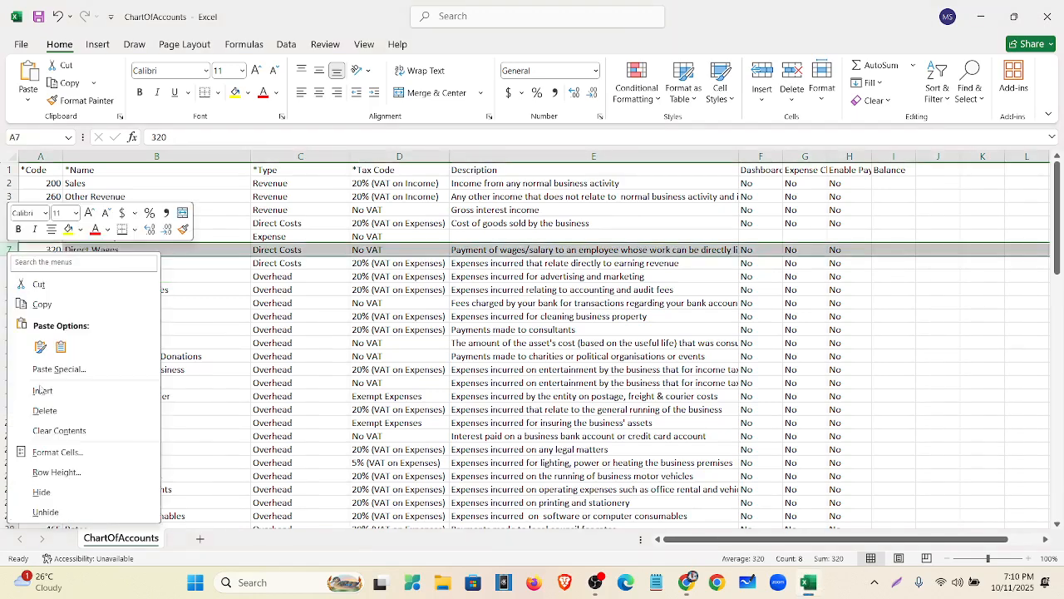
pyautogui.click(42, 391)
pyautogui.click(52, 237)
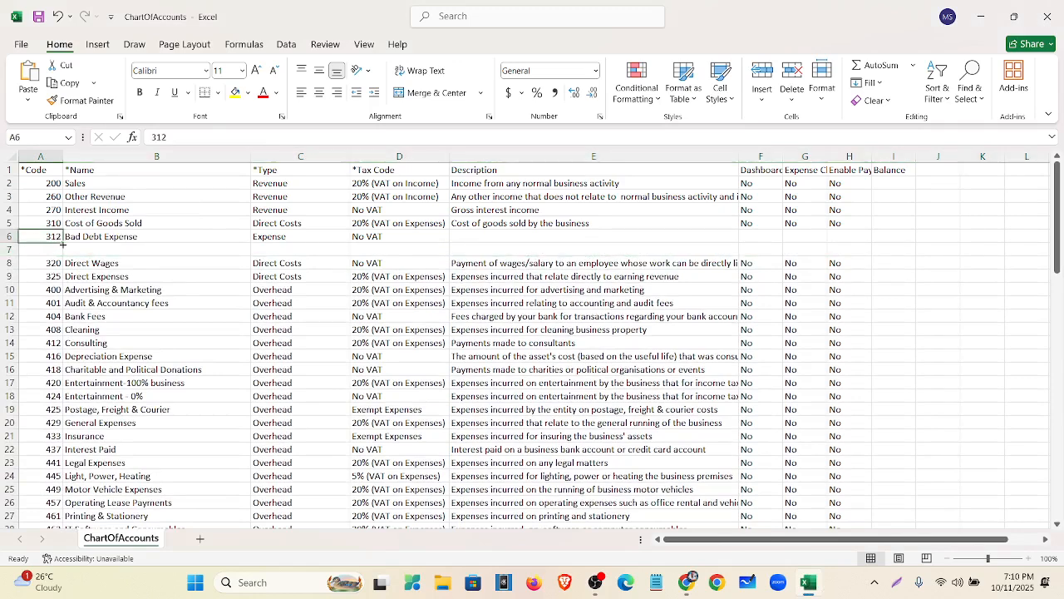
pyautogui.moveTo(63, 242); pyautogui.dragTo(61, 252)
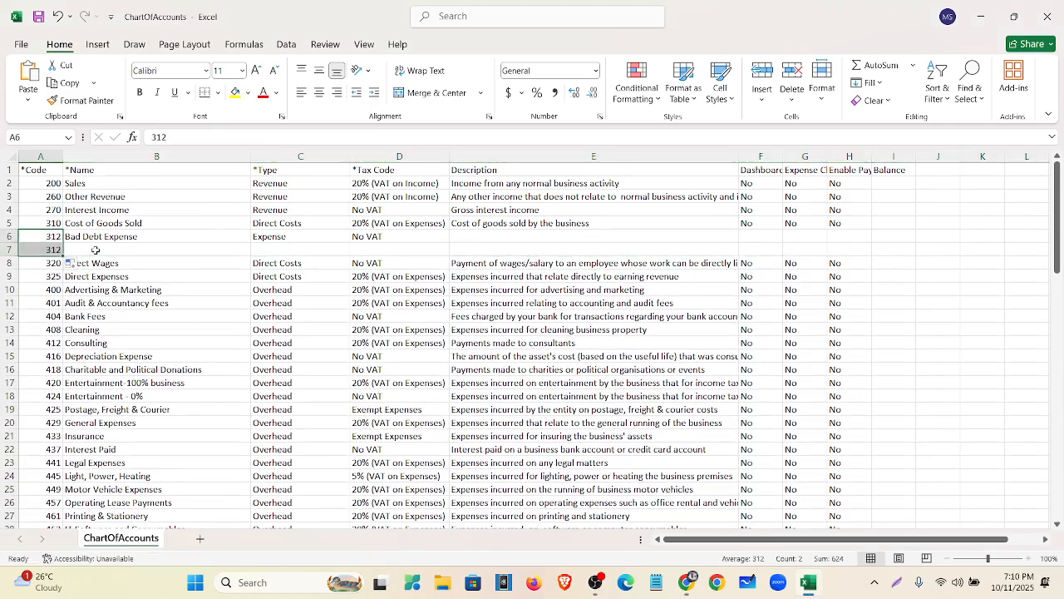
# Step: Paste Repairs Expense as the name in the new row and match its formatting to Bad Debt Expense
pyautogui.click(96, 251)
pyautogui.hotkey('ctrl', 'v')
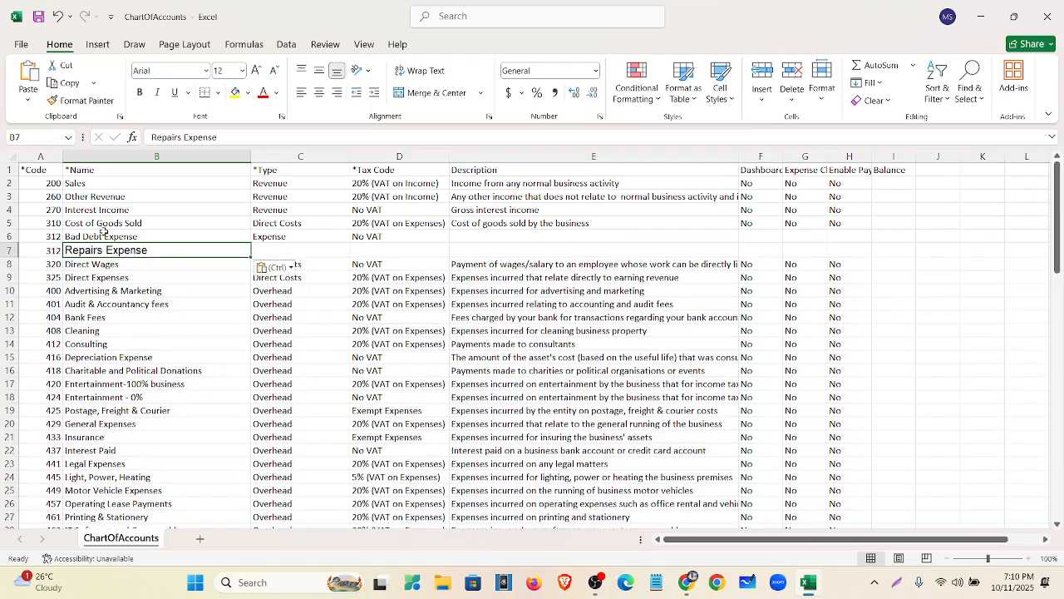
pyautogui.click(105, 240)
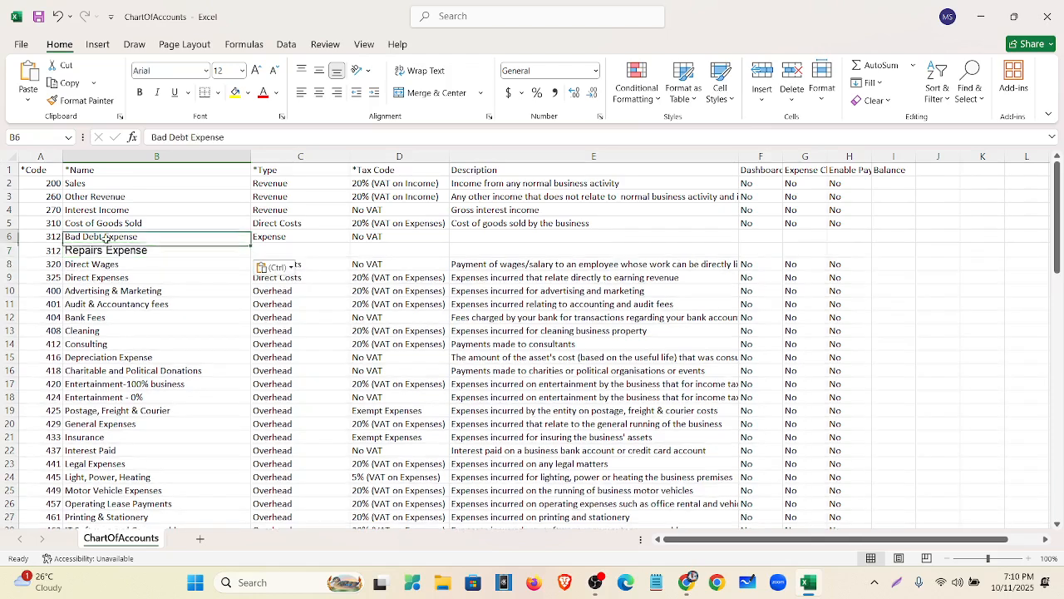
pyautogui.click(80, 101)
pyautogui.click(157, 251)
# Step: Fill the type Expense and tax code No VAT from the Bad Debt Expense row down into the Repairs Expense row
pyautogui.click(295, 237)
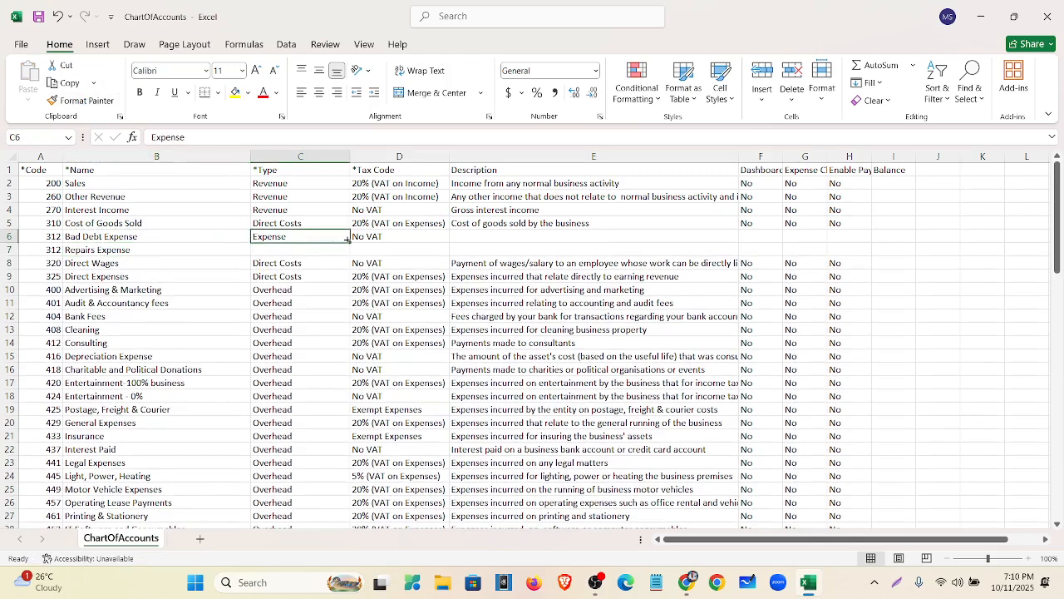
pyautogui.moveTo(350, 243); pyautogui.dragTo(353, 258)
pyautogui.click(434, 239)
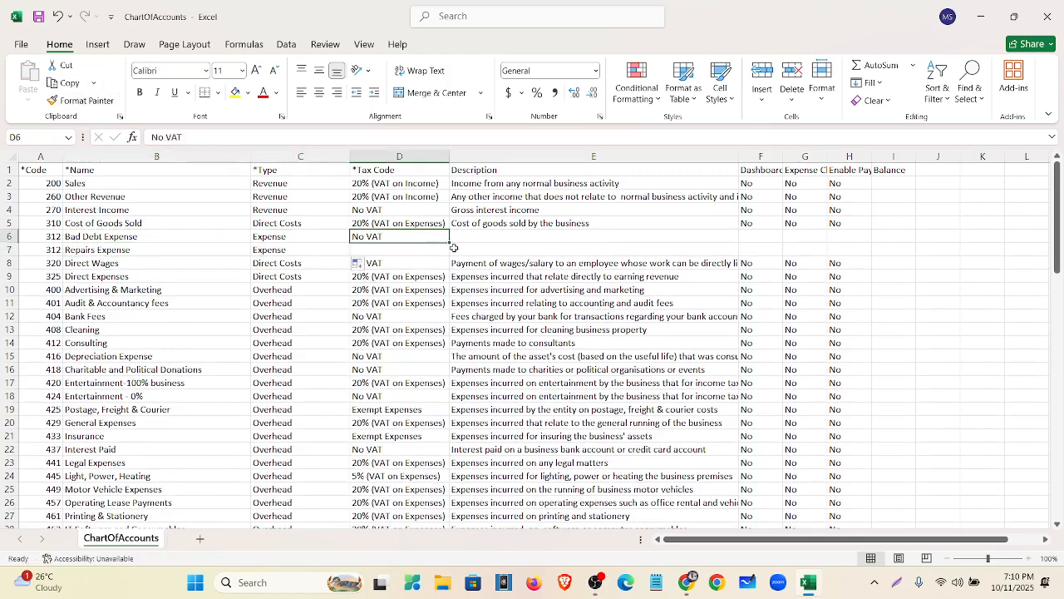
pyautogui.moveTo(451, 243); pyautogui.dragTo(450, 255)
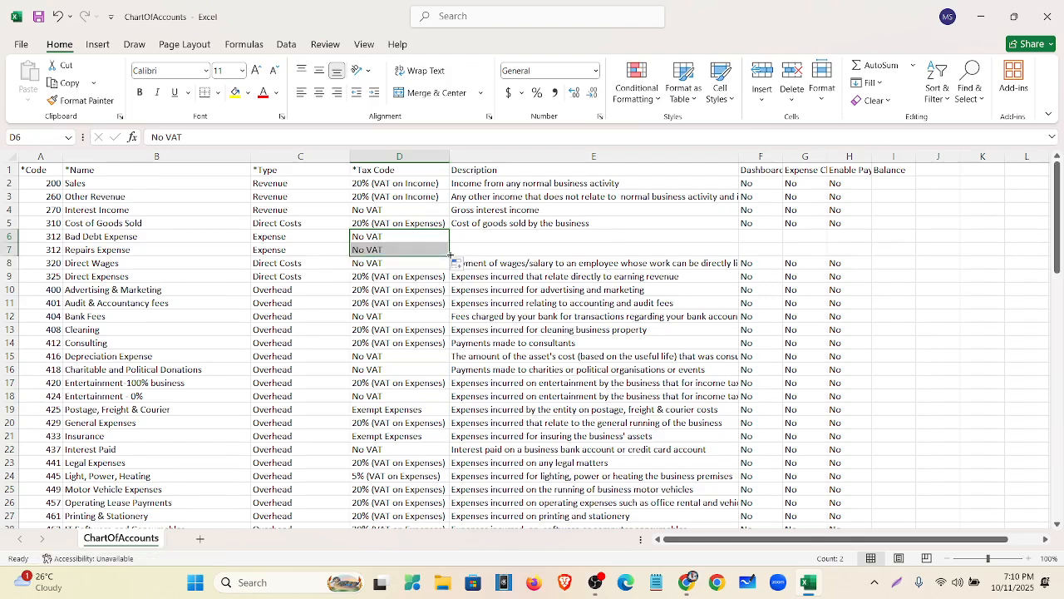
# Step: Change the Repairs Expense code to 313, then save and close the ChartOfAccounts file
pyautogui.doubleClick(56, 250)
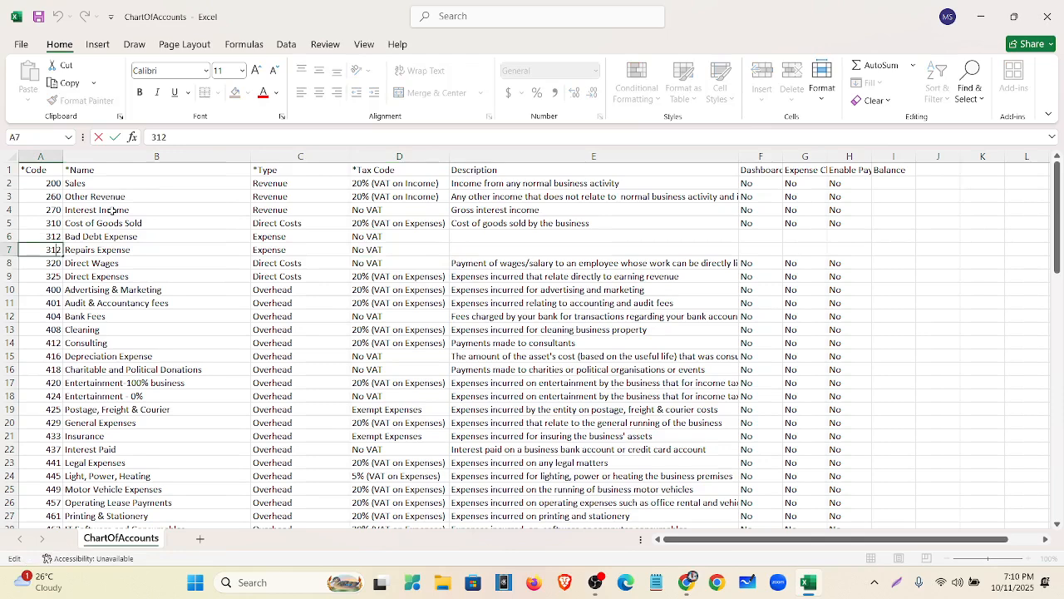
pyautogui.press('BackSpace')
pyautogui.write('3')
pyautogui.click(240, 222)
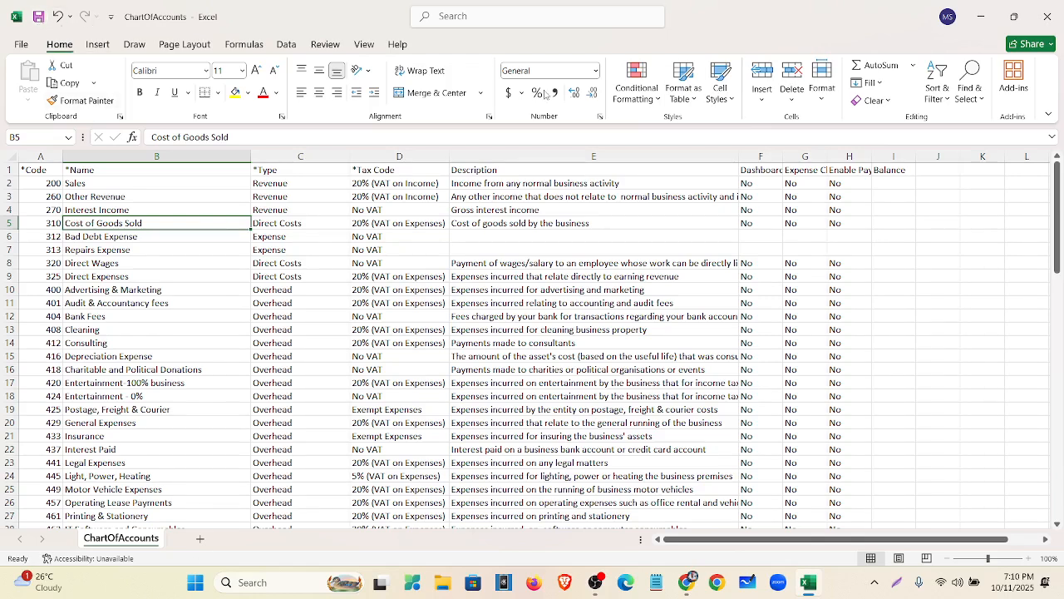
pyautogui.click(1057, 22)
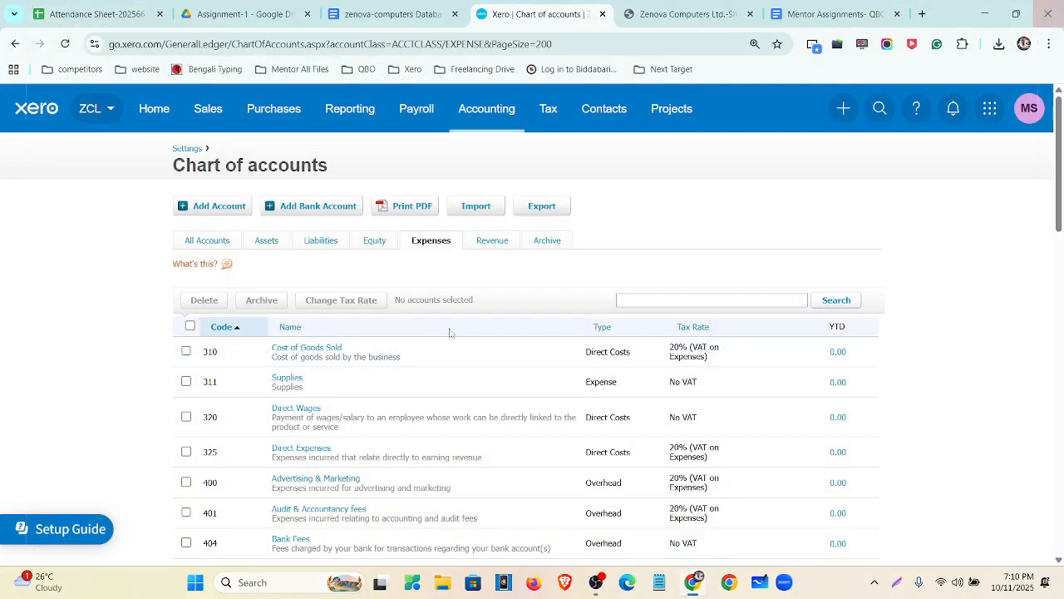
# Step: Import ChartOfAccounts.csv from Downloads into the Xero chart of accounts without account balances and confirm the imported accounts
pyautogui.click(476, 207)
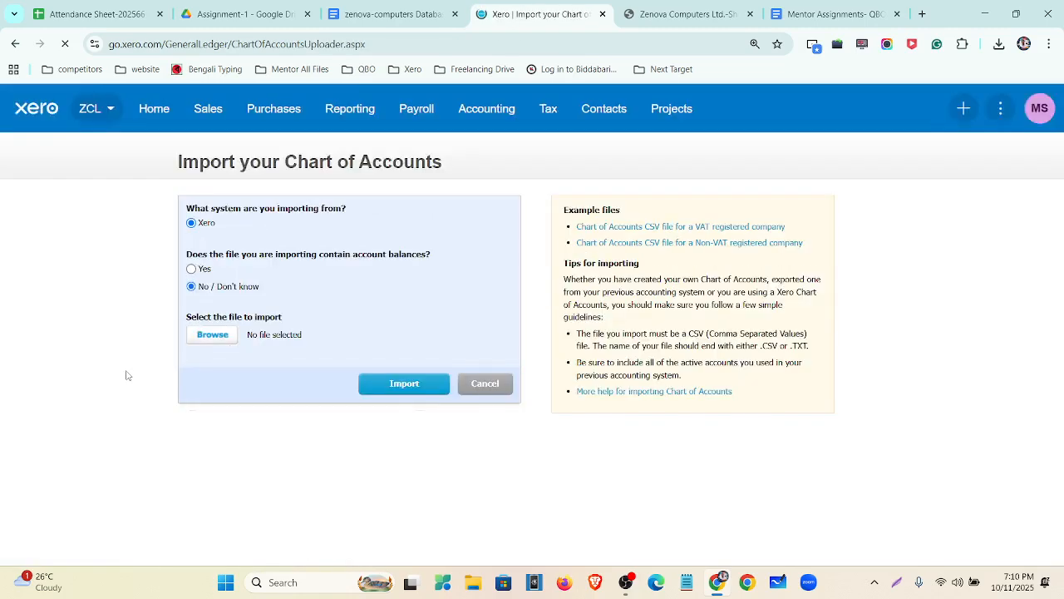
pyautogui.click(213, 335)
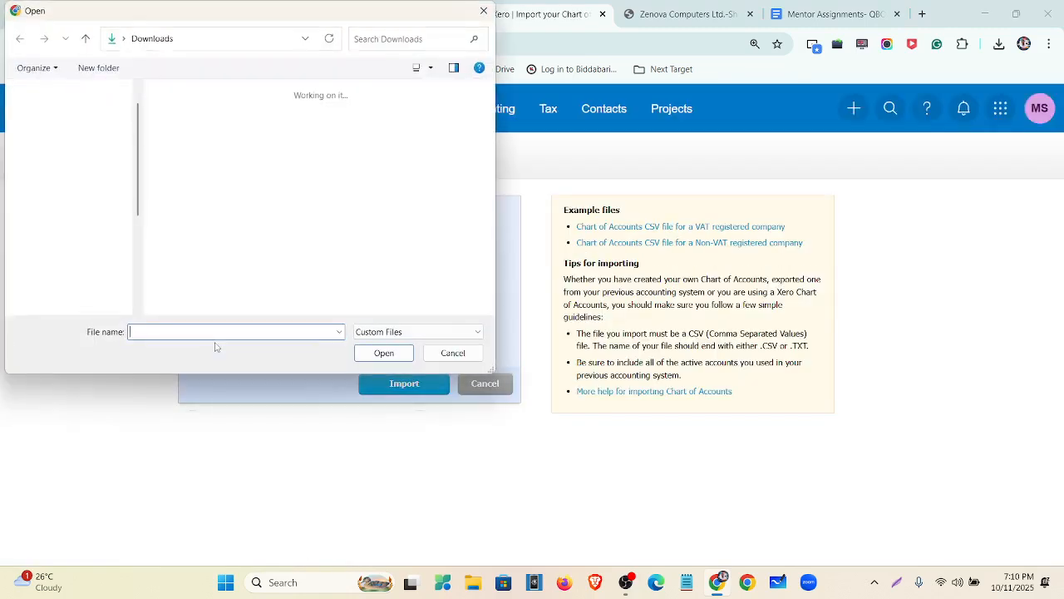
pyautogui.click(181, 129)
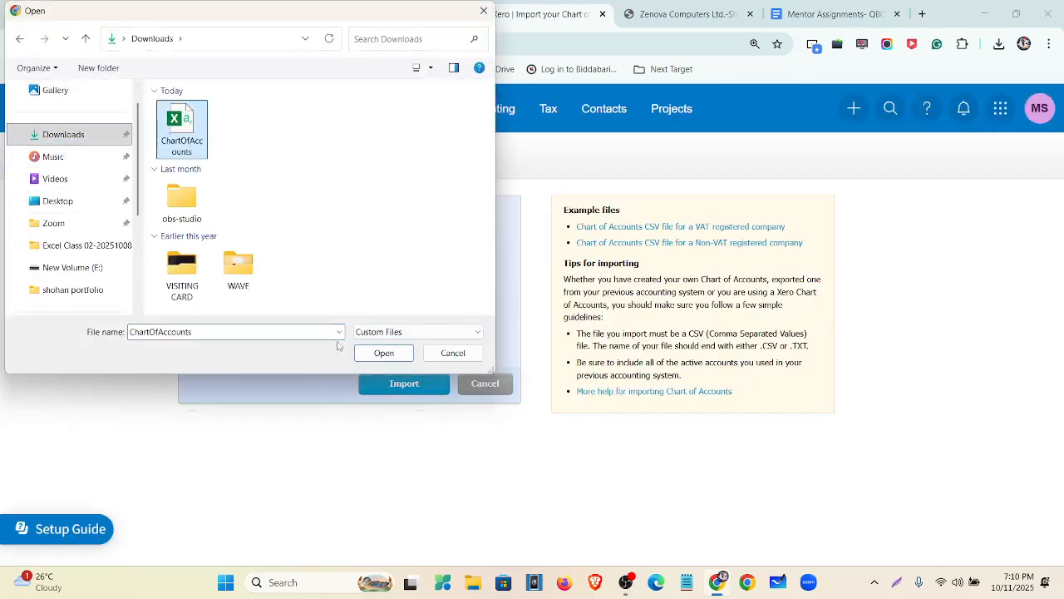
pyautogui.click(378, 354)
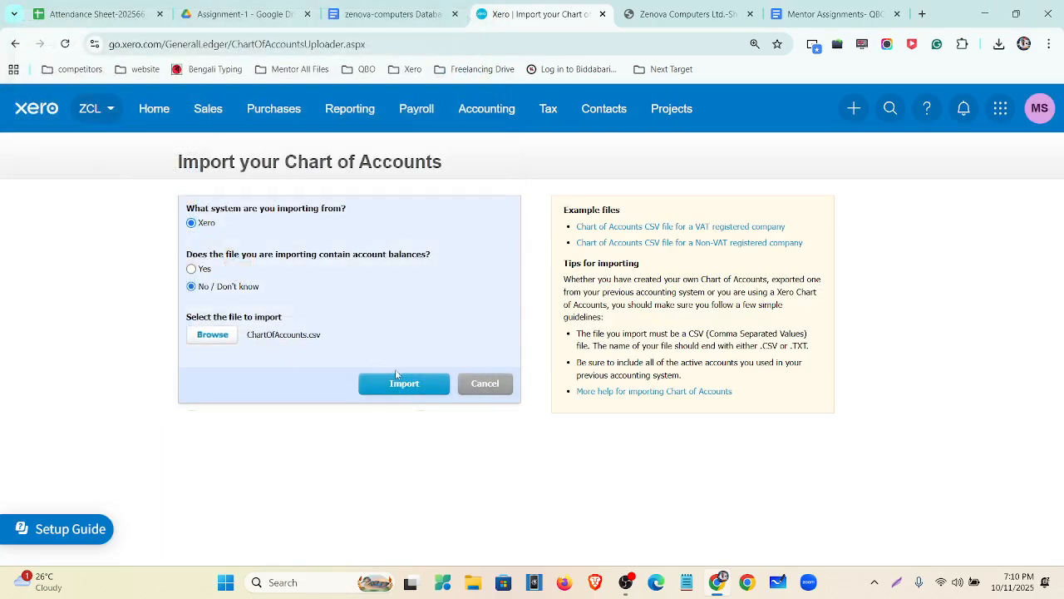
pyautogui.click(394, 383)
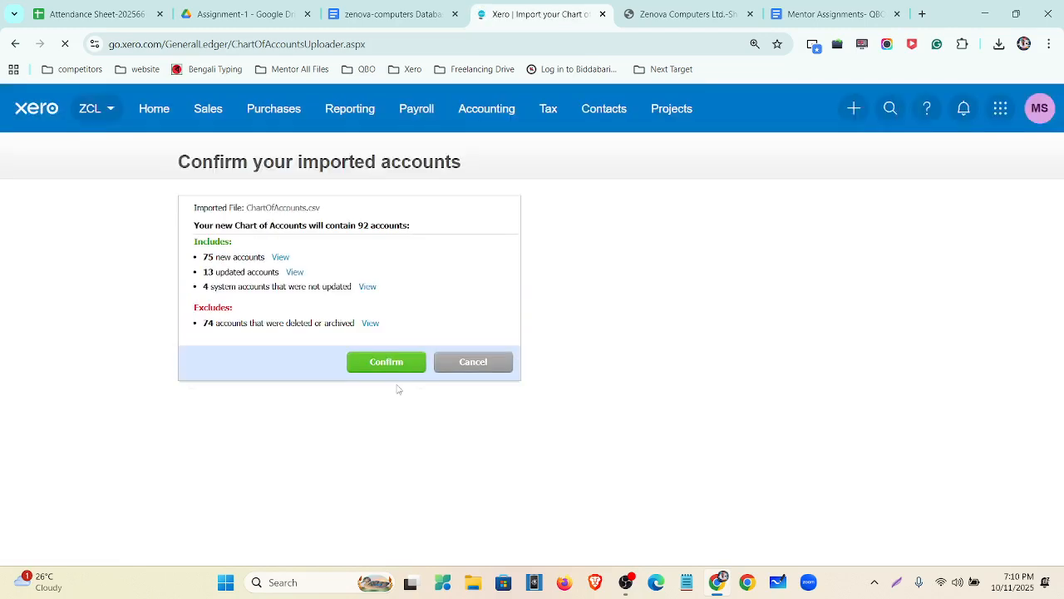
pyautogui.click(395, 363)
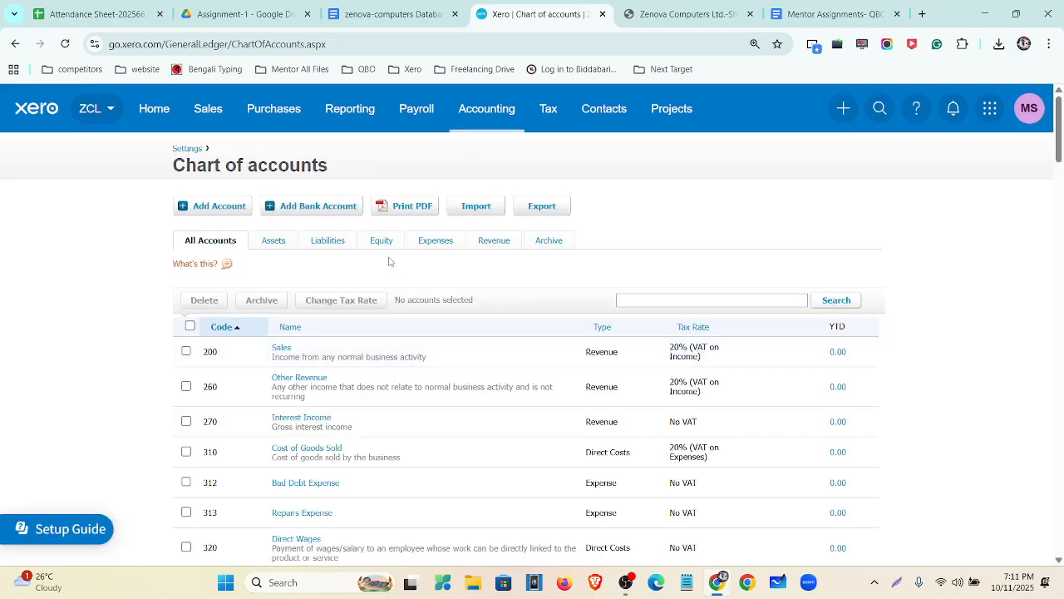
# Step: List only the expense accounts and check the imported Bad Debt Expense account's details without changing them
pyautogui.click(437, 250)
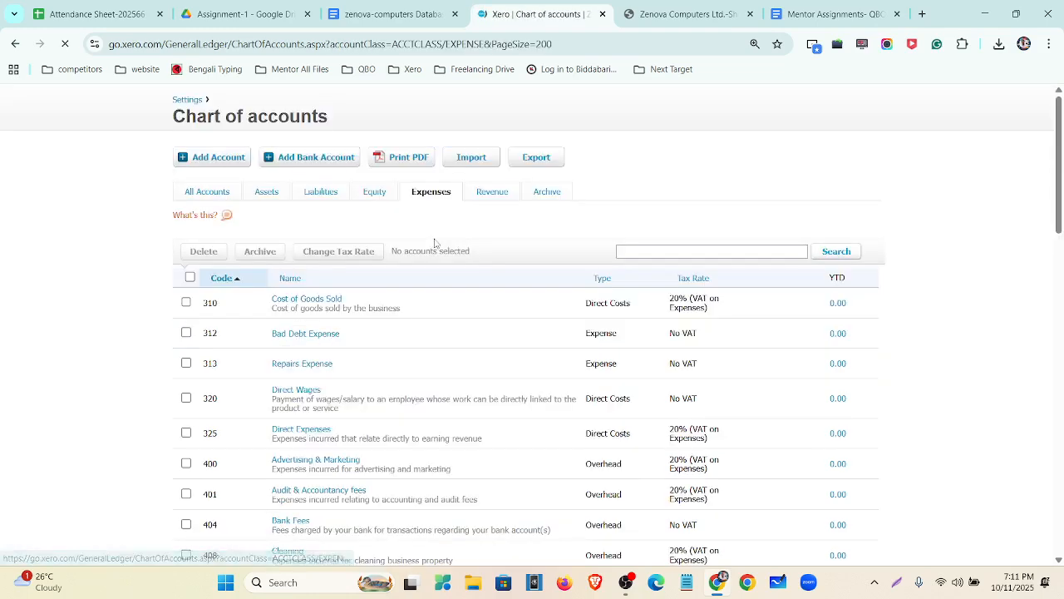
pyautogui.scroll(-1, 303, 346)
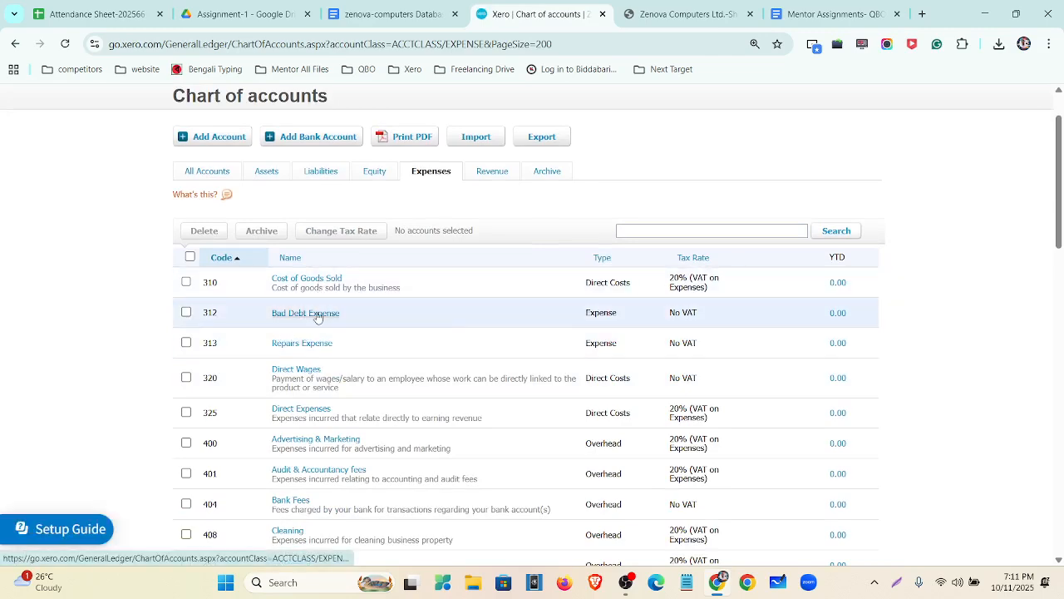
pyautogui.click(376, 323)
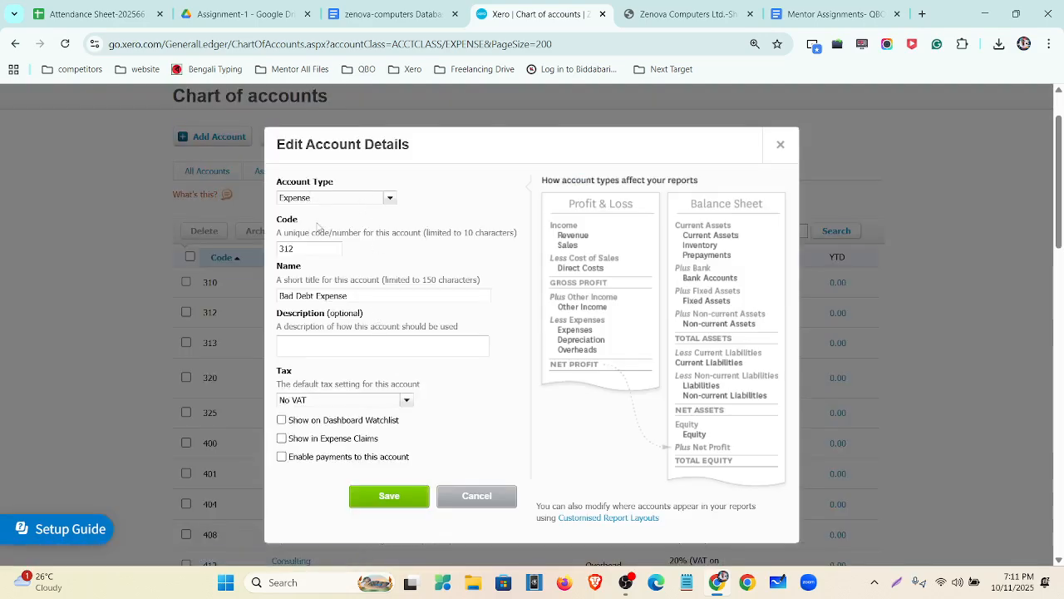
pyautogui.click(781, 145)
pyautogui.scroll(2, 605, 213)
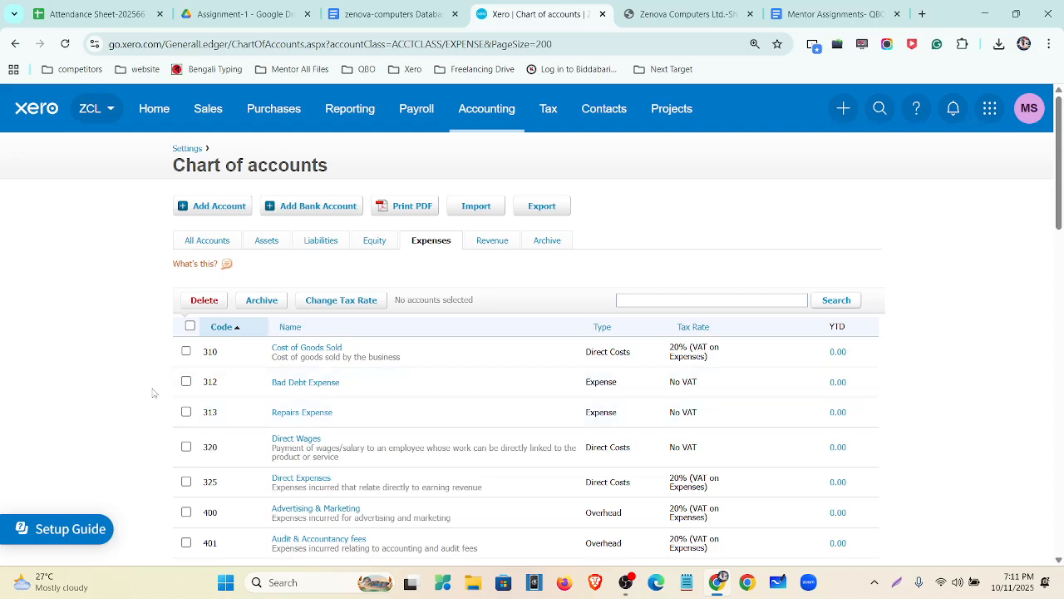
pyautogui.click(187, 381)
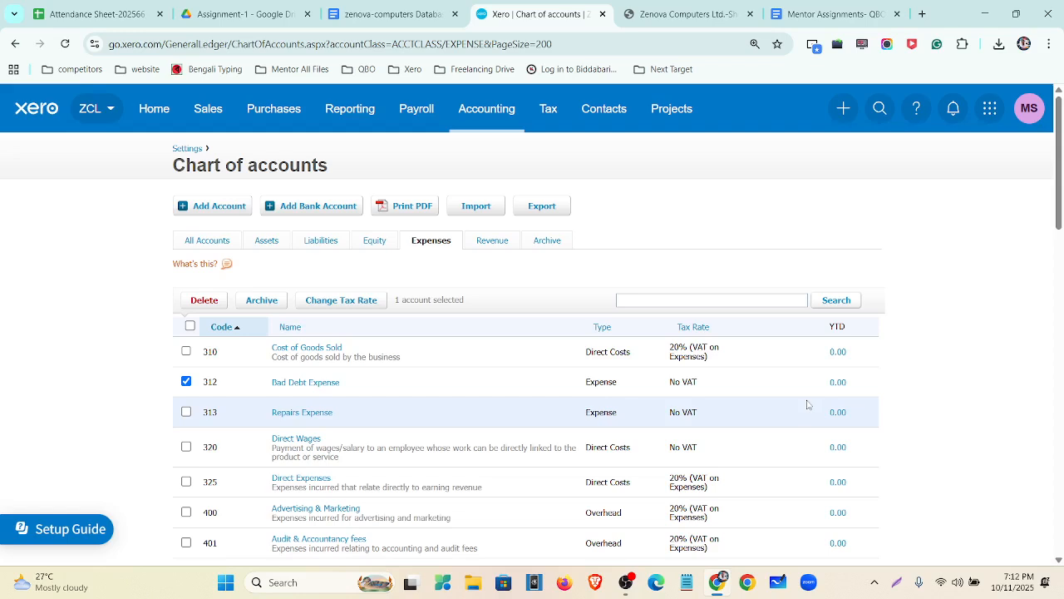
pyautogui.click(186, 382)
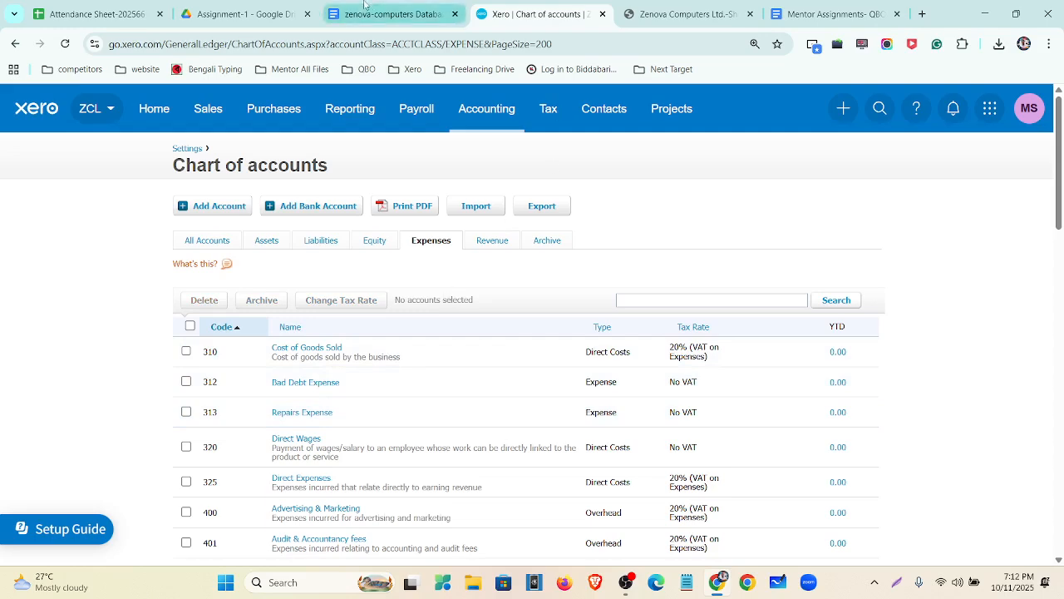
# Step: Switch to the Mentor Assignments document and close the Zenova Computers Ltd. browser tab
pyautogui.click(773, 16)
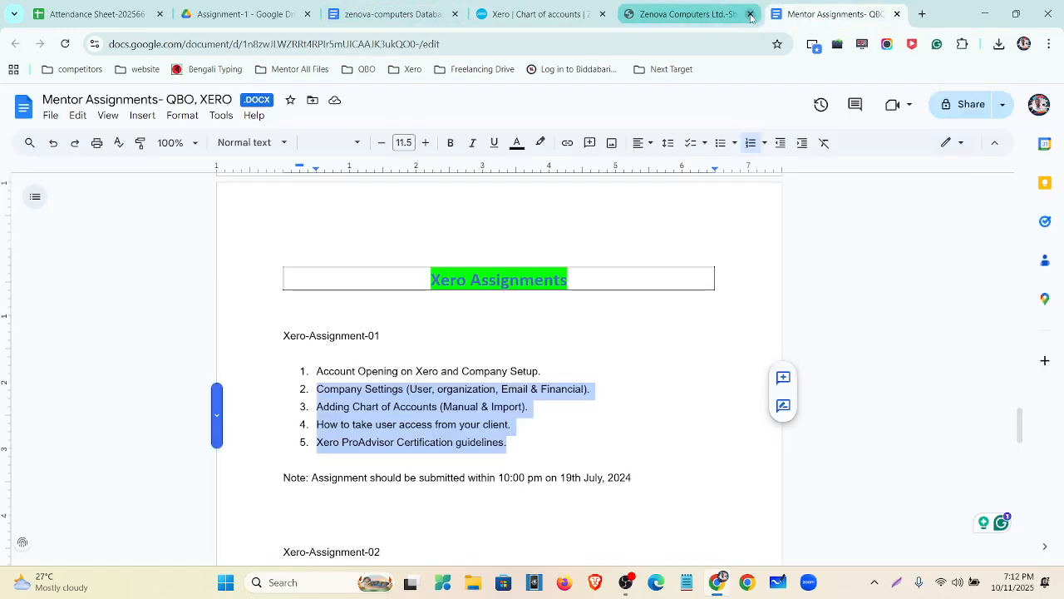
pyautogui.click(750, 14)
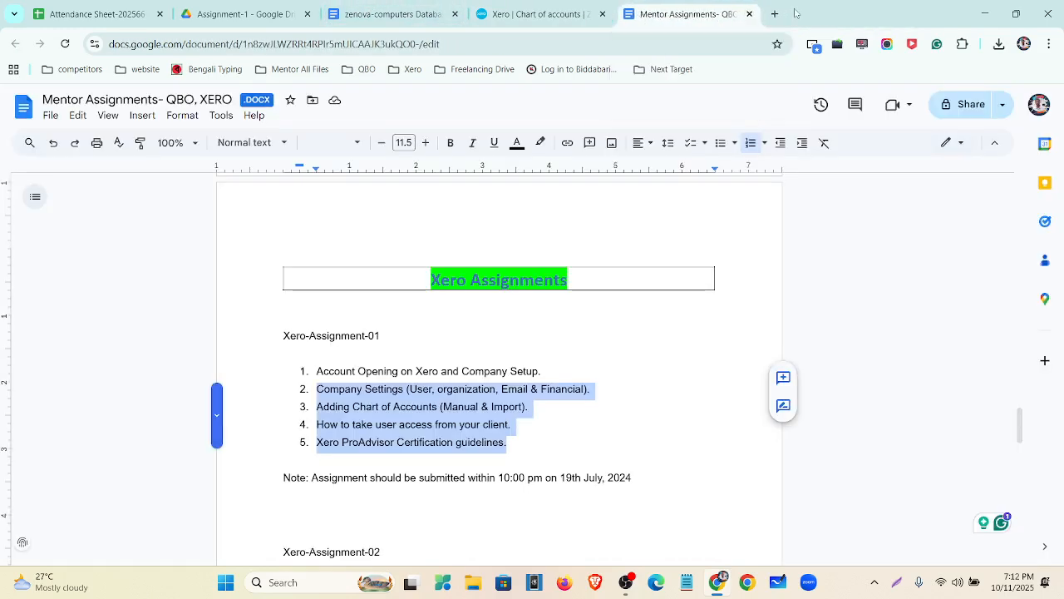
# Step: Search Google for "xero central" in a new browser tab
pyautogui.click(774, 14)
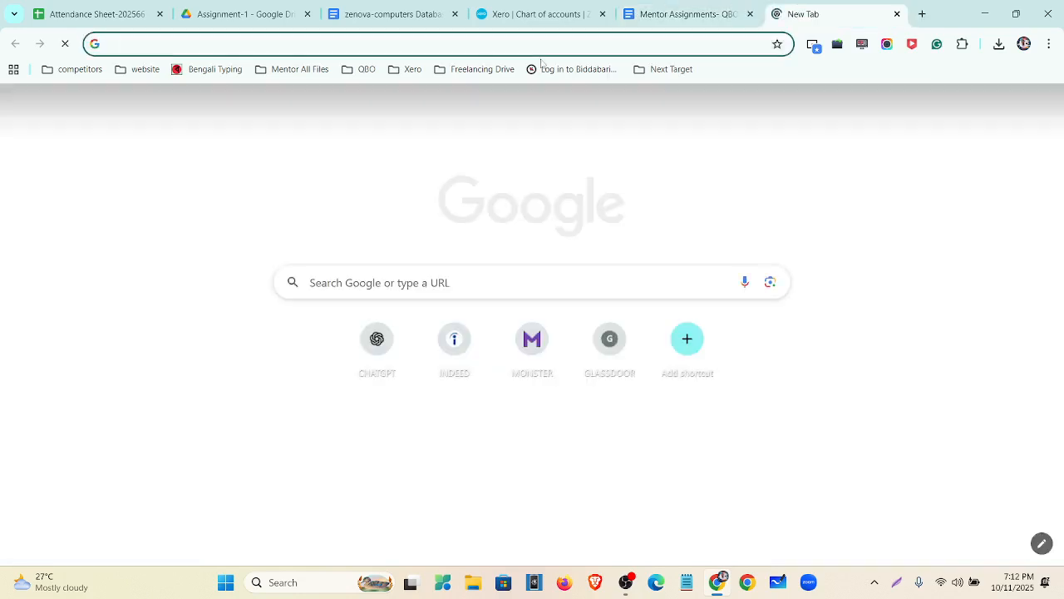
pyautogui.click(500, 46)
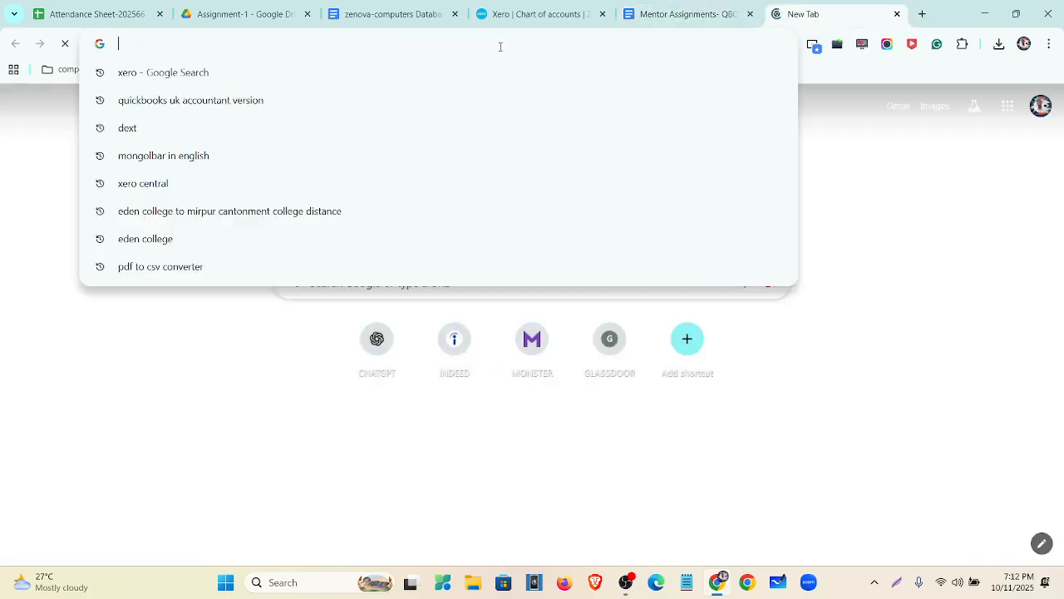
pyautogui.write('xero')
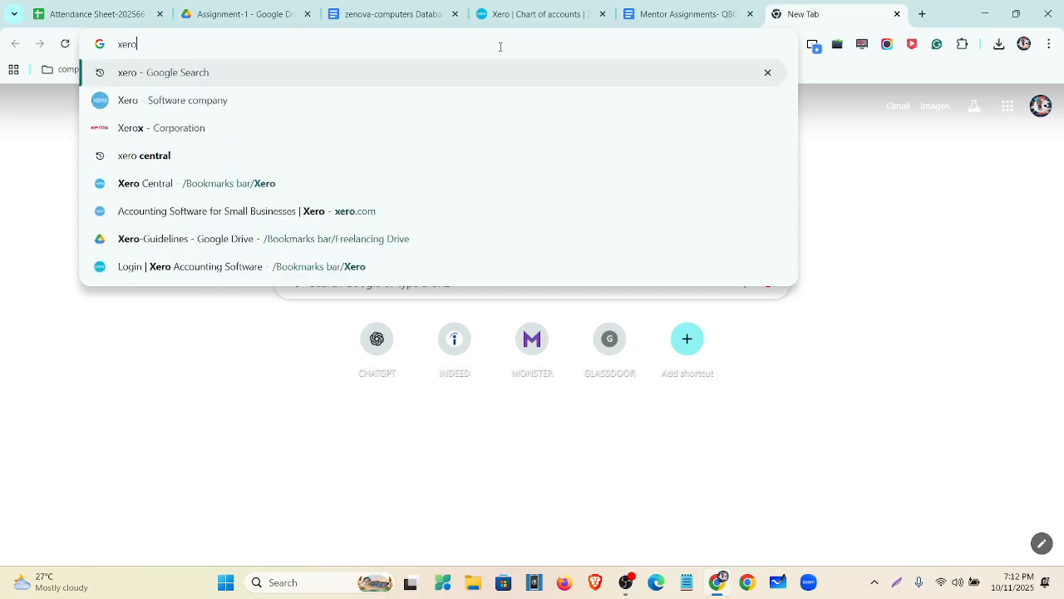
pyautogui.write(' c')
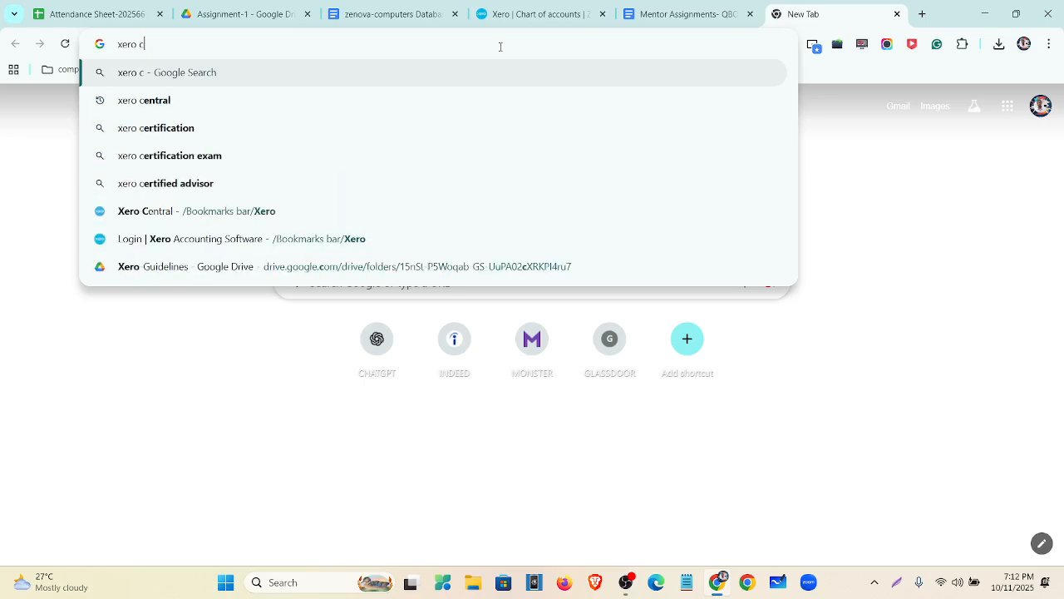
pyautogui.write('entral')
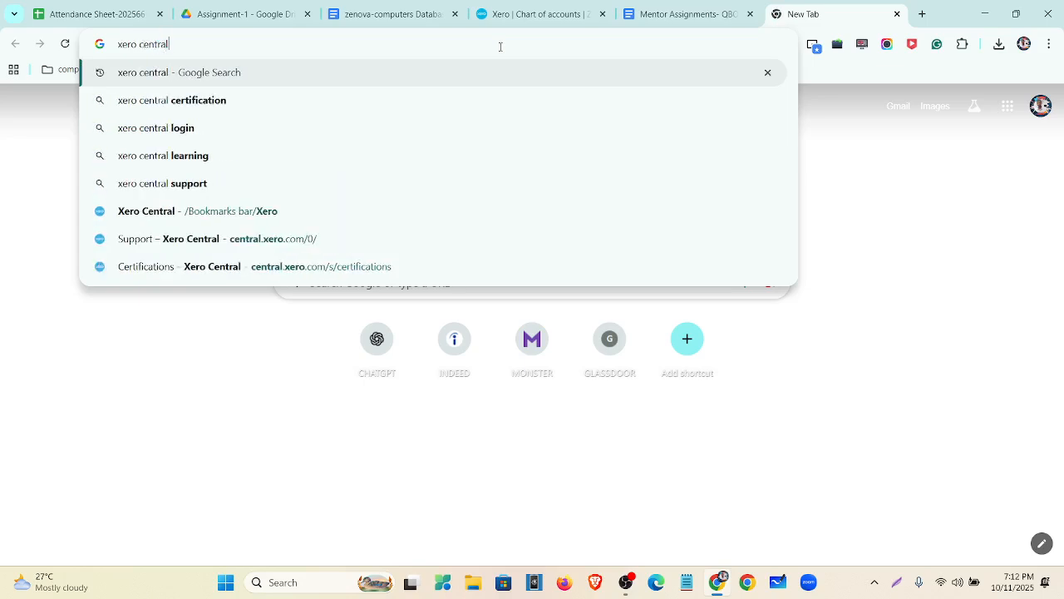
pyautogui.press('Return')
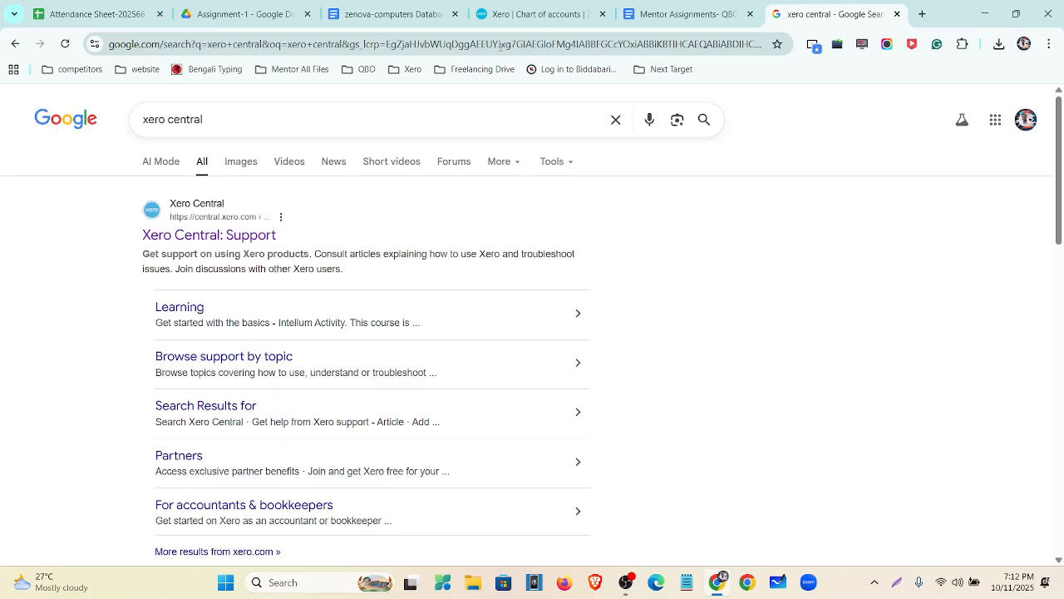
pyautogui.click(261, 238)
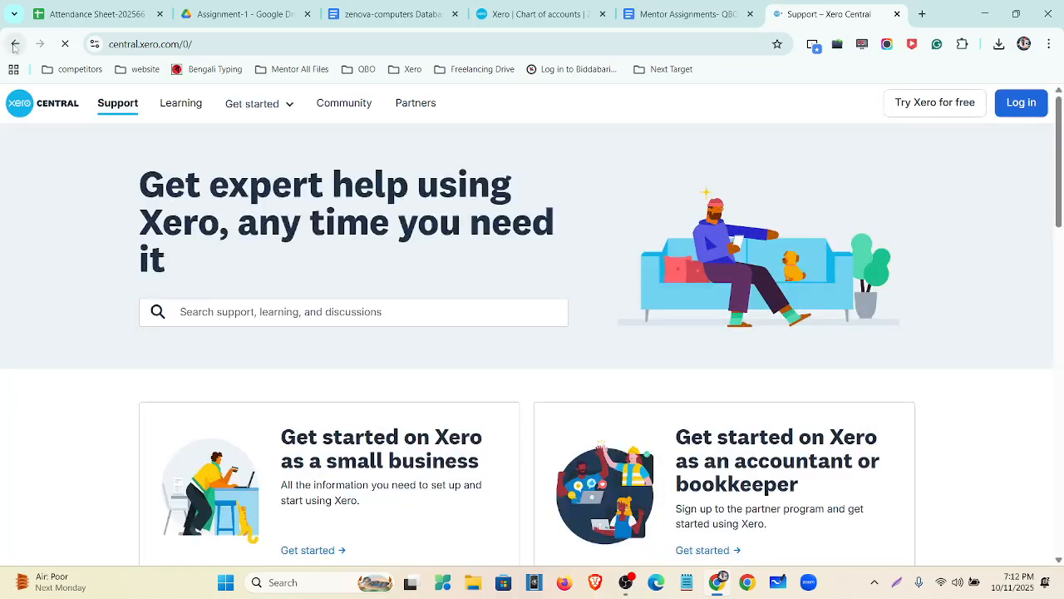
pyautogui.click(15, 44)
pyautogui.scroll(-3, 216, 332)
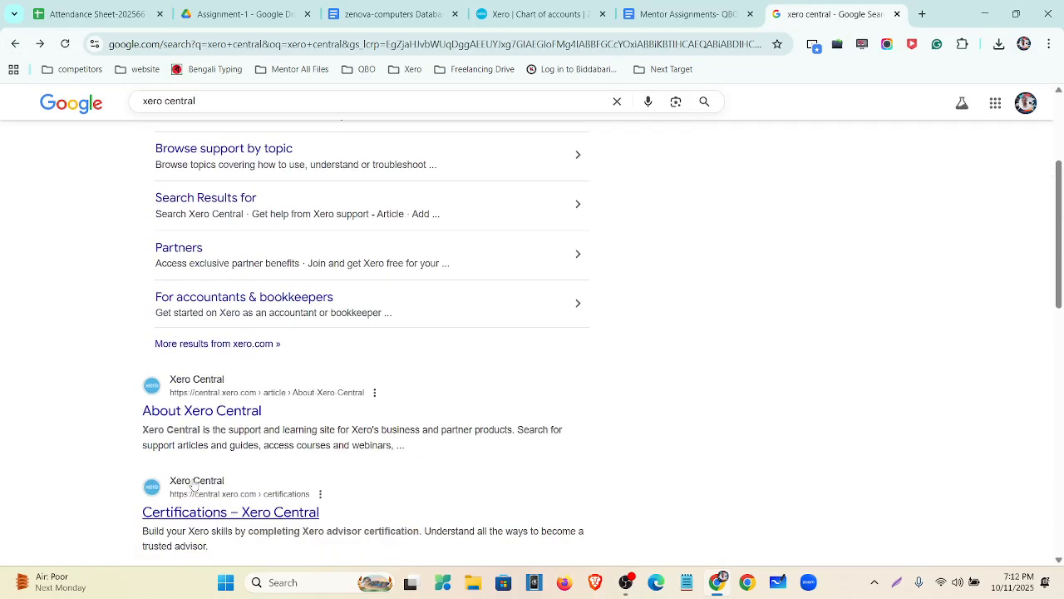
pyautogui.scroll(3, 199, 449)
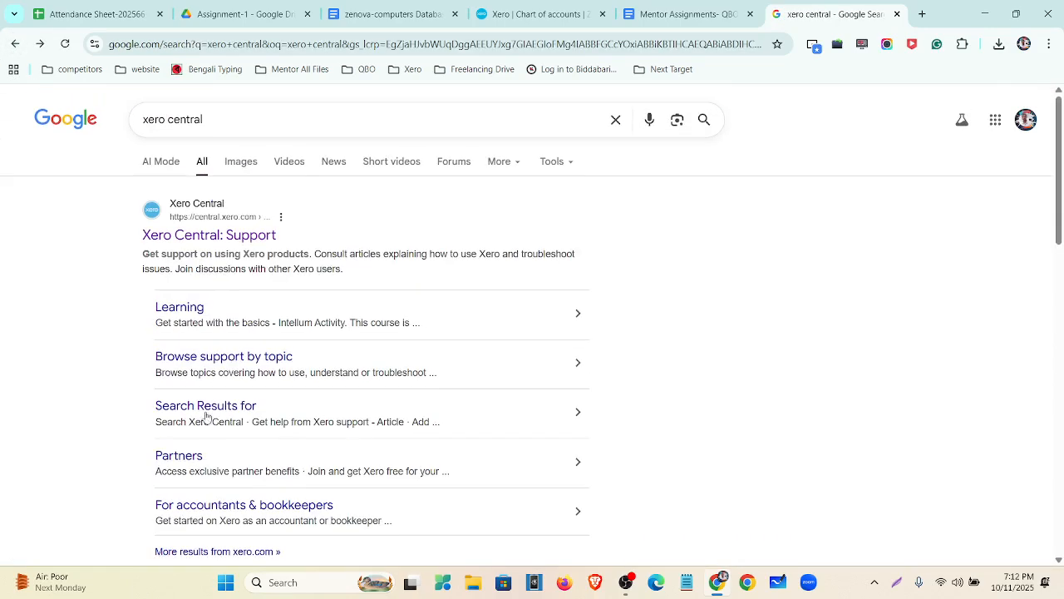
# Step: Open the Xero Central: Support search result, log in and check which profile is signed in
pyautogui.click(182, 240)
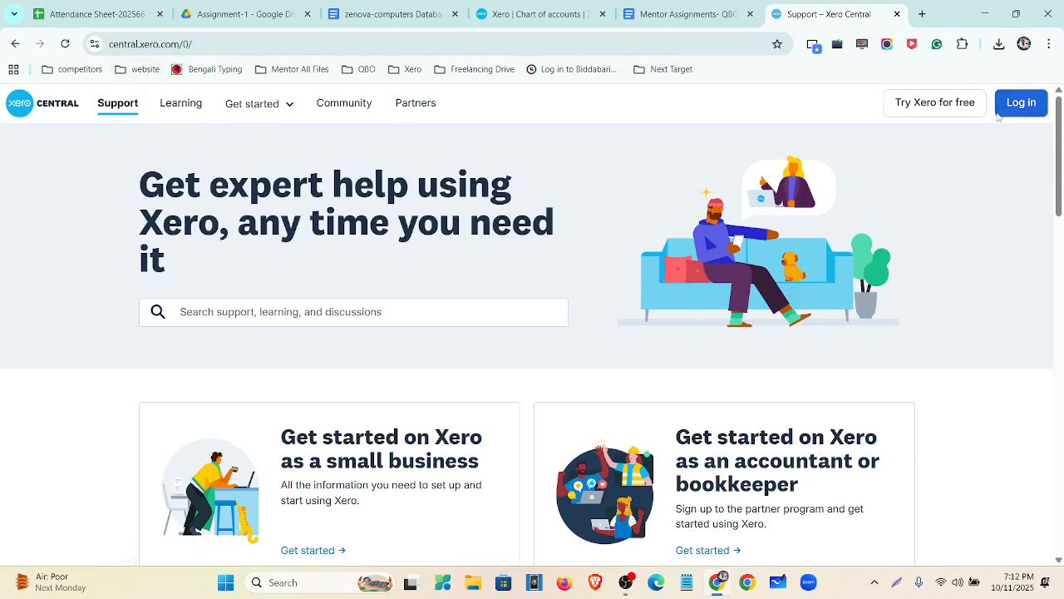
pyautogui.click(1033, 105)
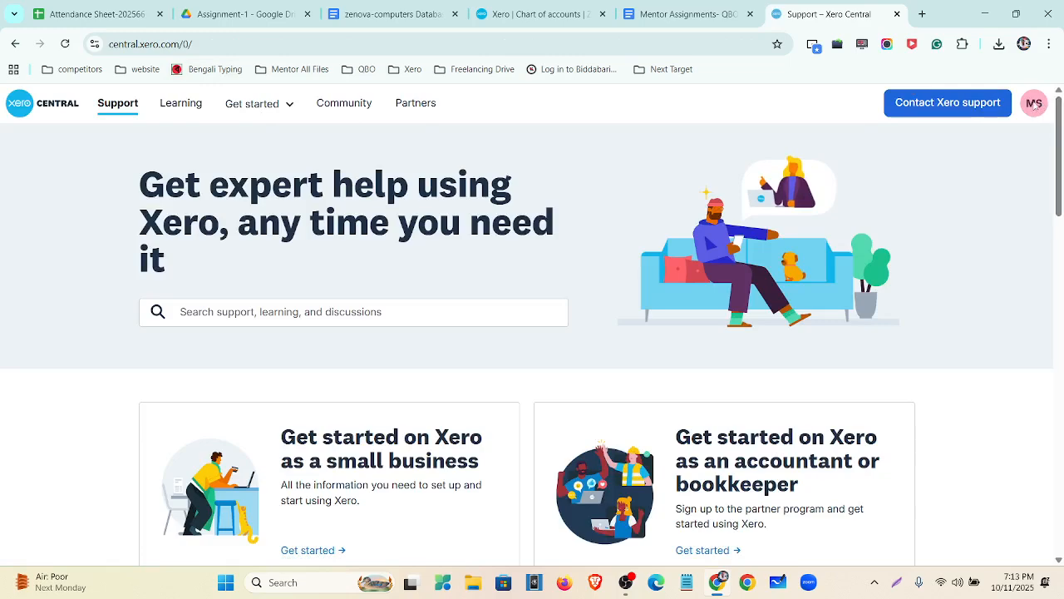
pyautogui.click(1034, 103)
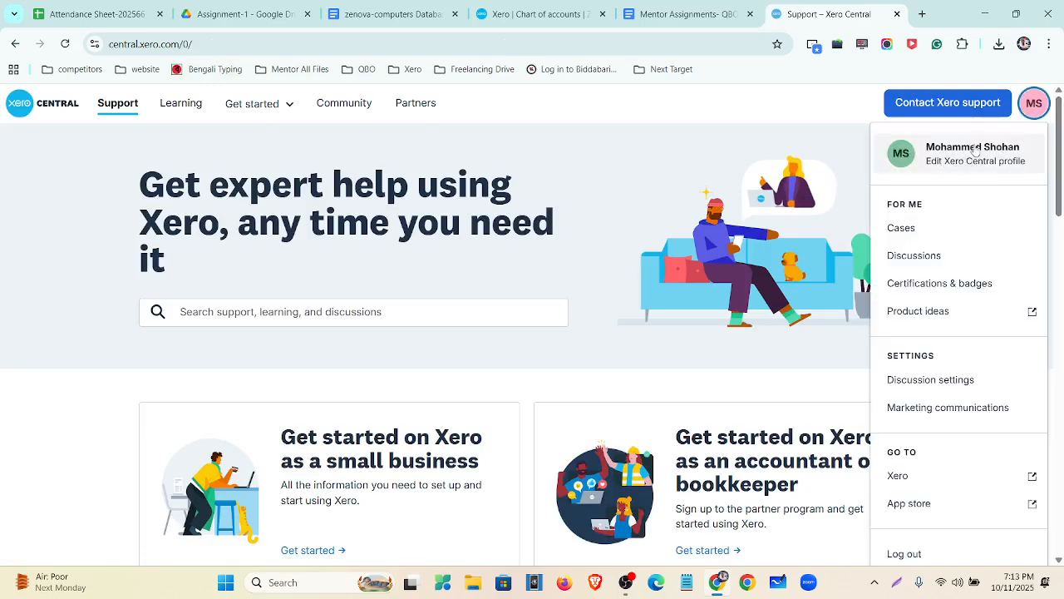
pyautogui.click(689, 164)
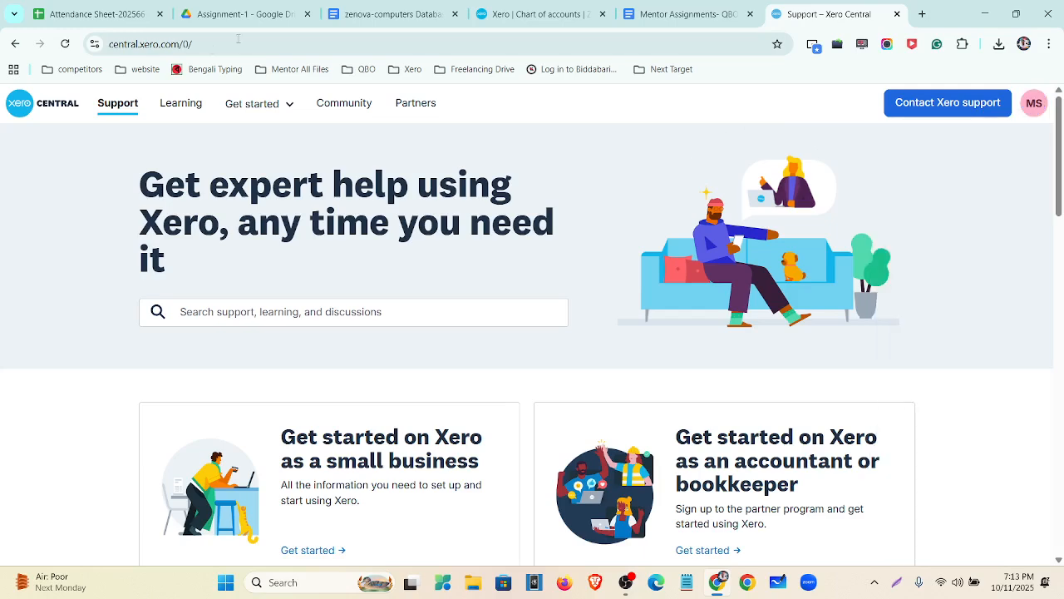
# Step: Open the Xero certifications page from the Learning section of Xero Central
pyautogui.click(177, 106)
pyautogui.scroll(-2, 308, 269)
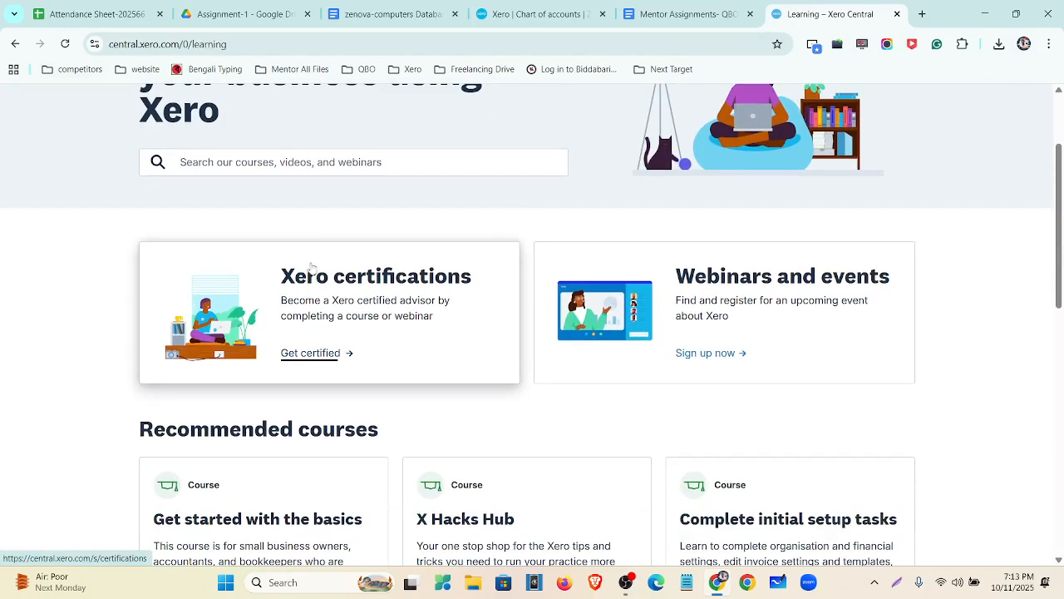
pyautogui.click(320, 303)
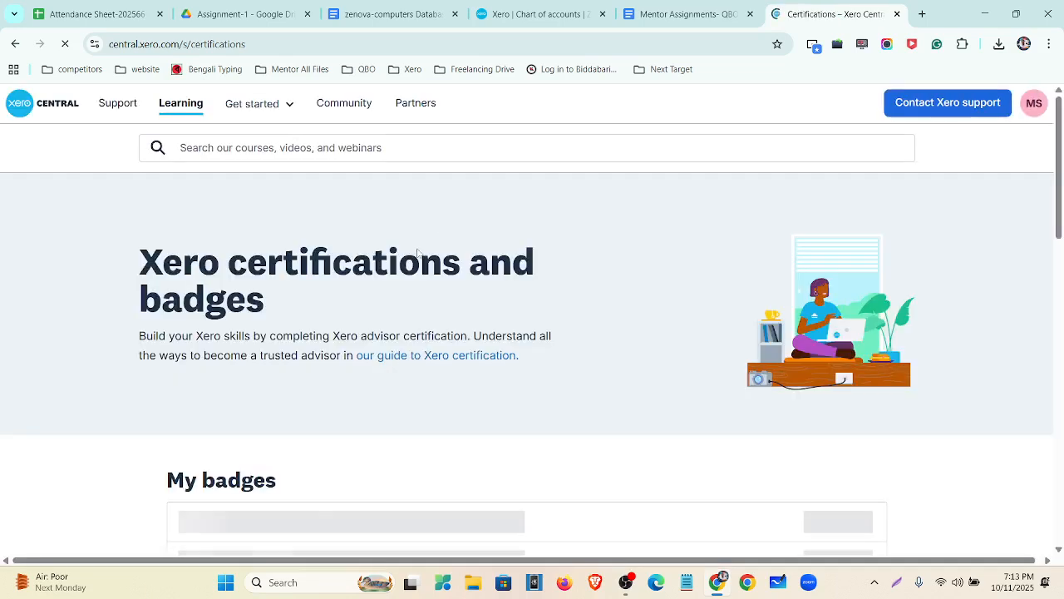
# Step: Review the earned certifications and badges sections, and show the full list of available certification courses
pyautogui.scroll(-3, 418, 254)
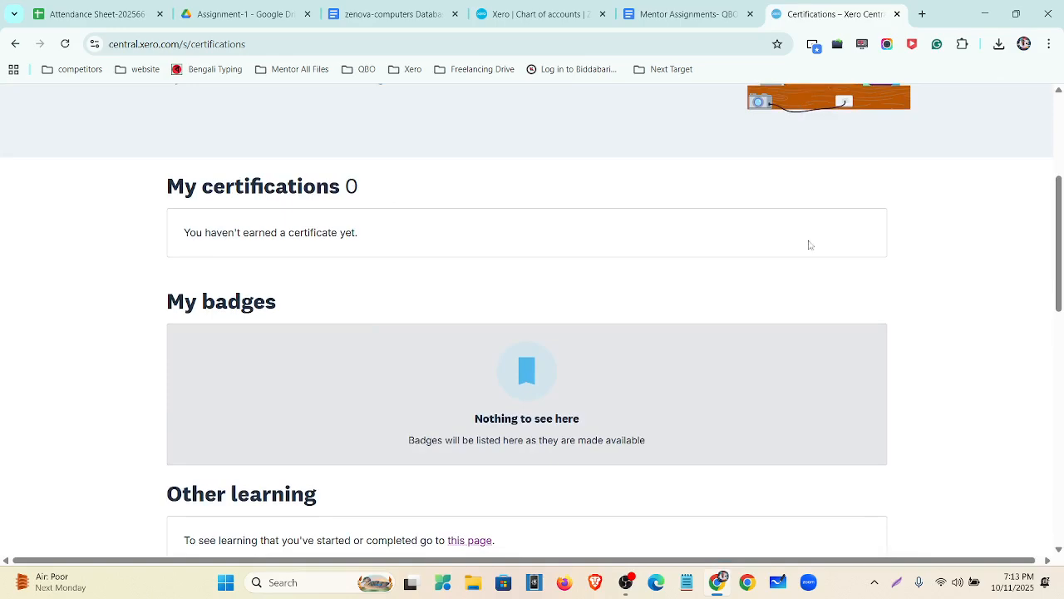
pyautogui.scroll(-2, 563, 291)
pyautogui.scroll(2, 432, 216)
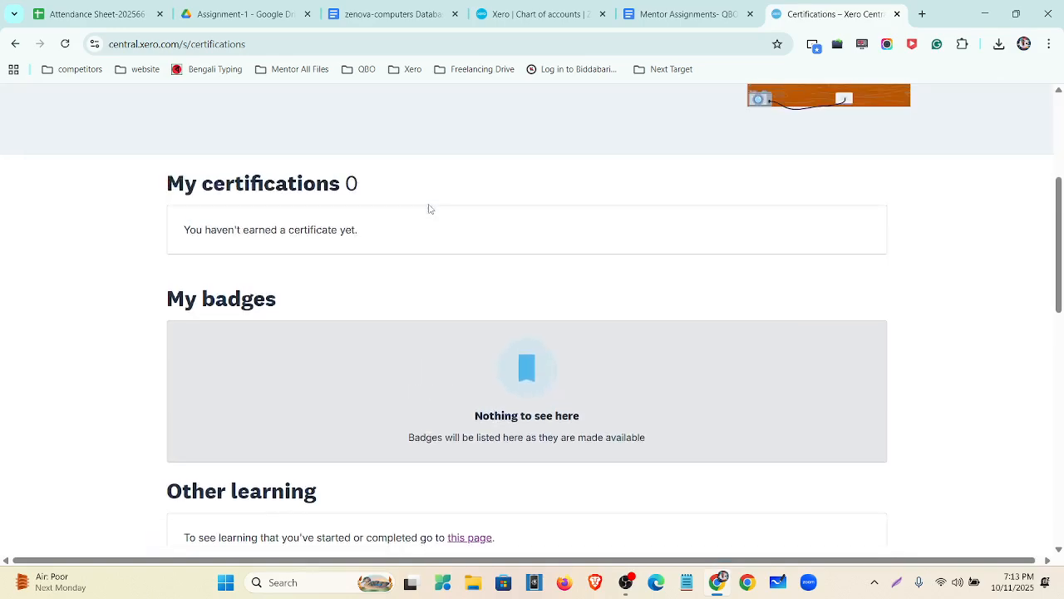
pyautogui.scroll(-5, 416, 216)
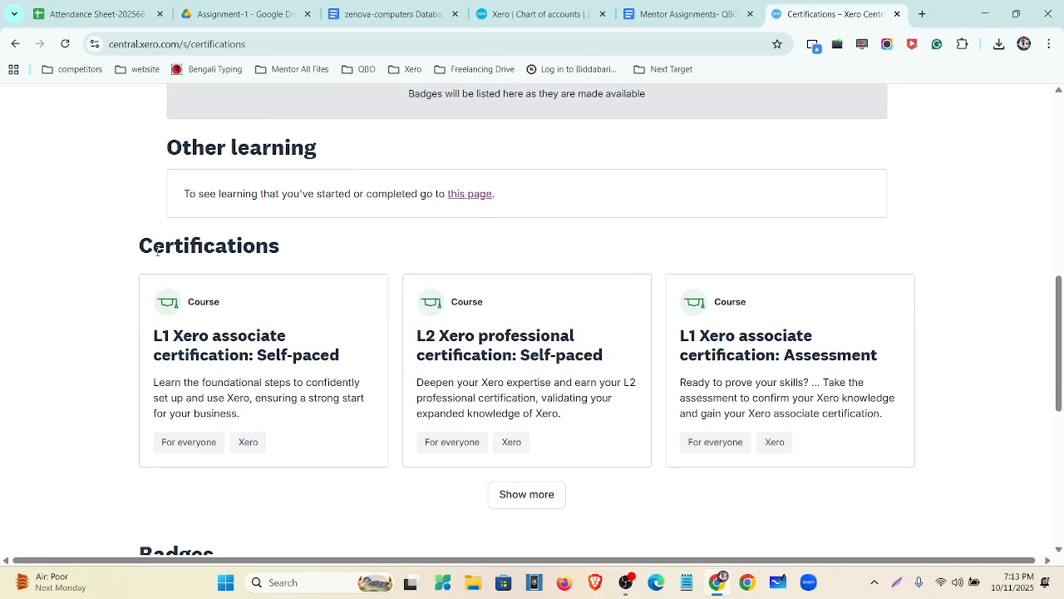
pyautogui.moveTo(136, 243); pyautogui.dragTo(281, 246)
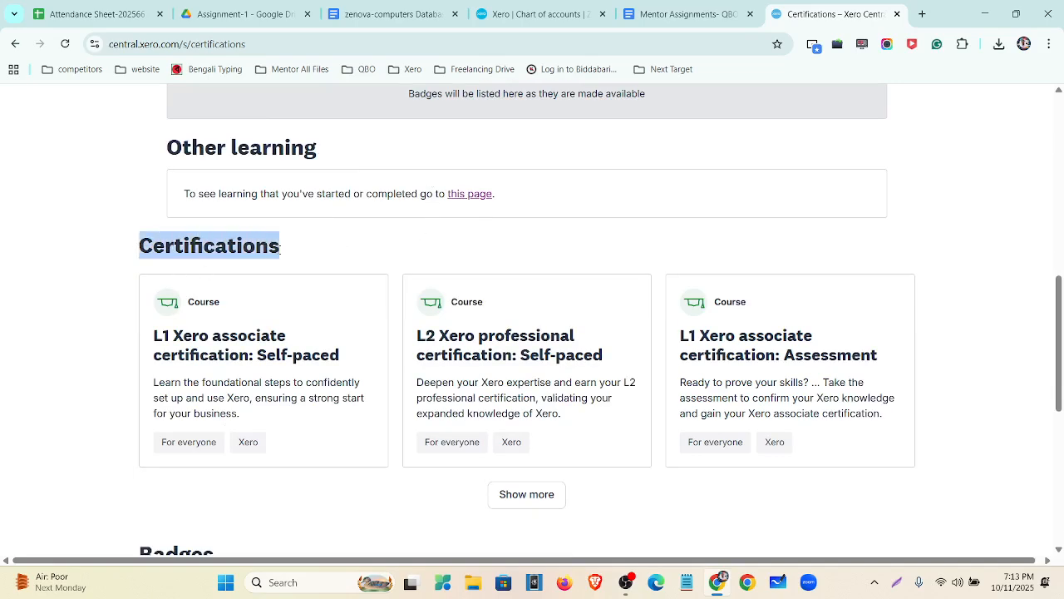
pyautogui.click(534, 494)
pyautogui.scroll(-3, 477, 404)
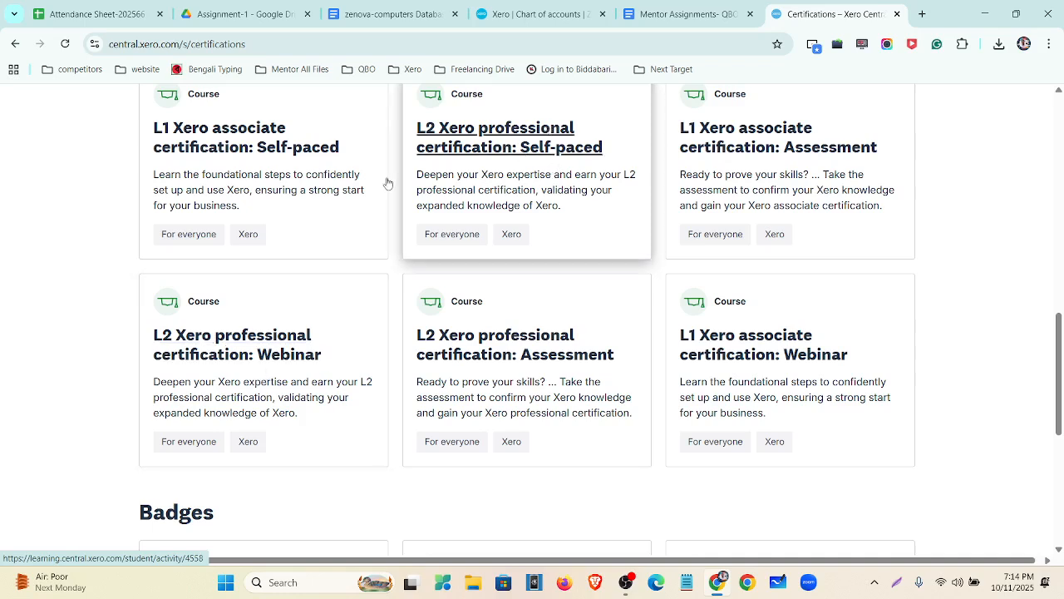
# Step: Open the "L1 Xero associate certification: Self-paced" course and look over its introduction
pyautogui.click(210, 147)
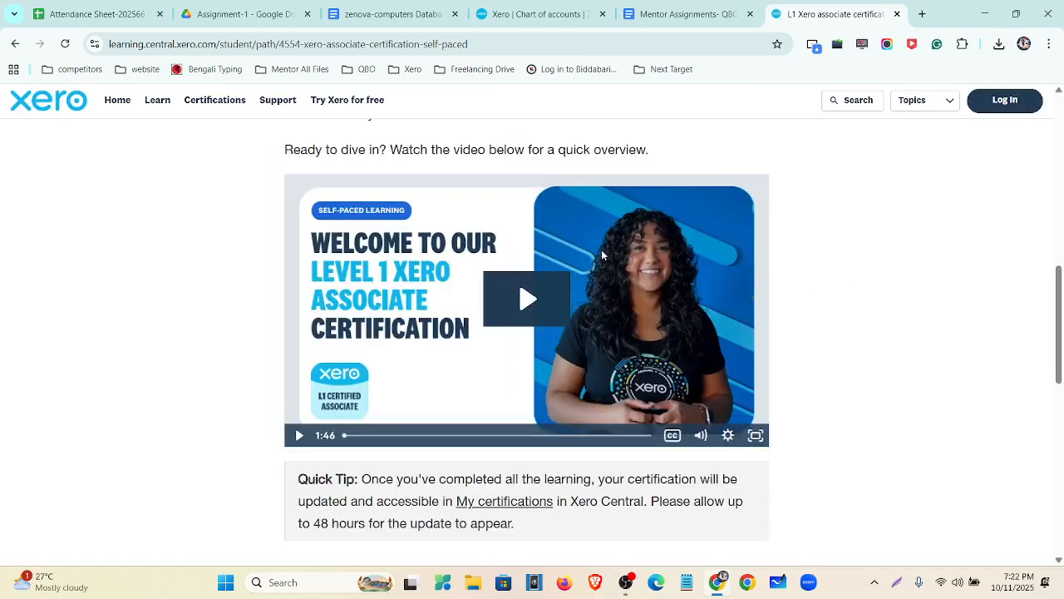
pyautogui.scroll(10, 496, 277)
pyautogui.scroll(1, 496, 277)
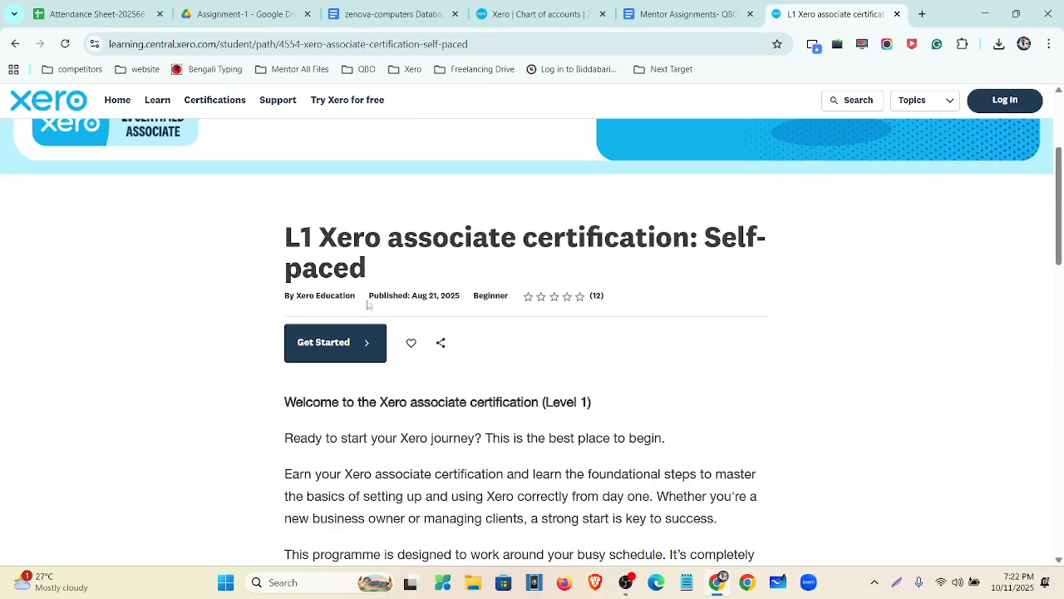
pyautogui.scroll(-5, 368, 305)
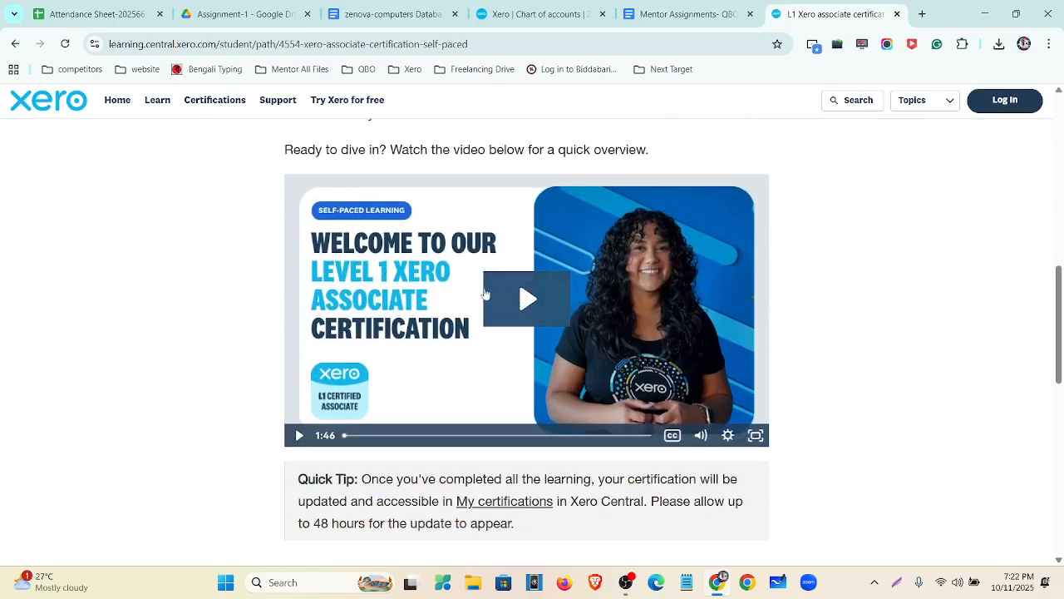
# Step: Play the Level 1 Xero associate welcome video and skip ahead in it to 1:02
pyautogui.click(529, 315)
pyautogui.click(373, 435)
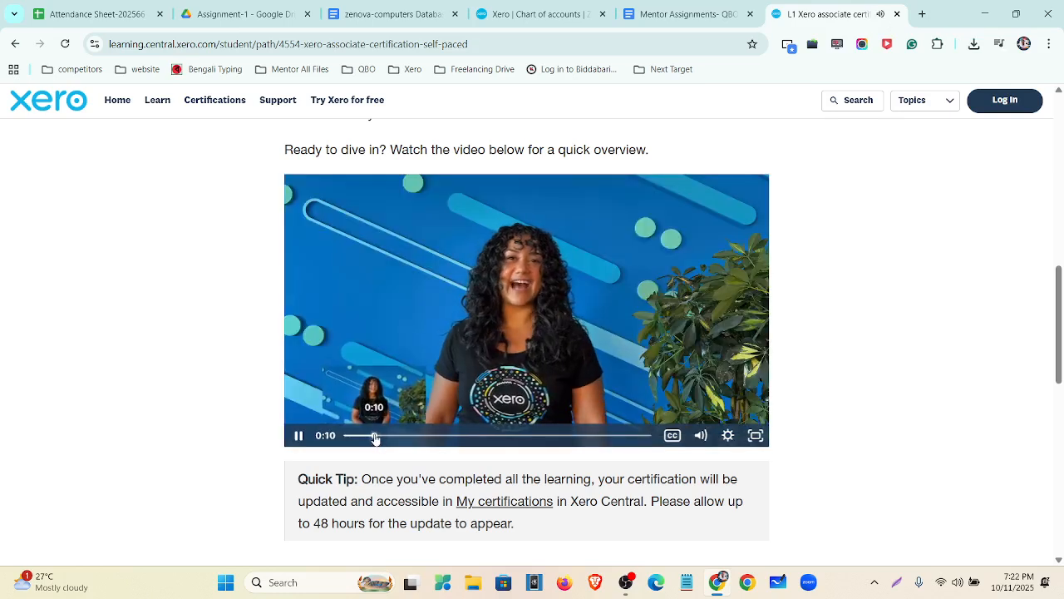
pyautogui.click(429, 435)
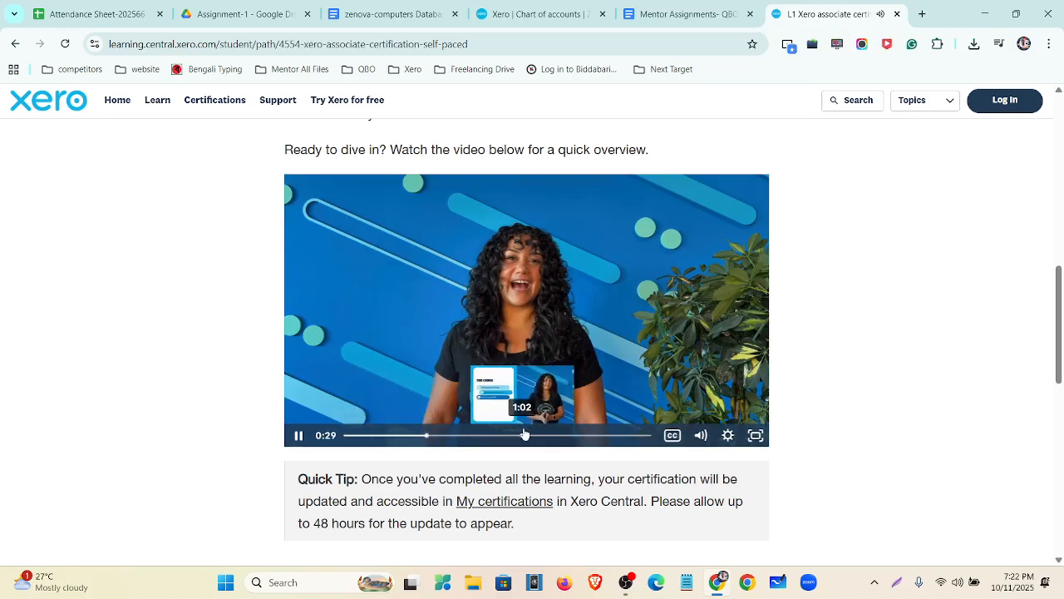
pyautogui.click(523, 435)
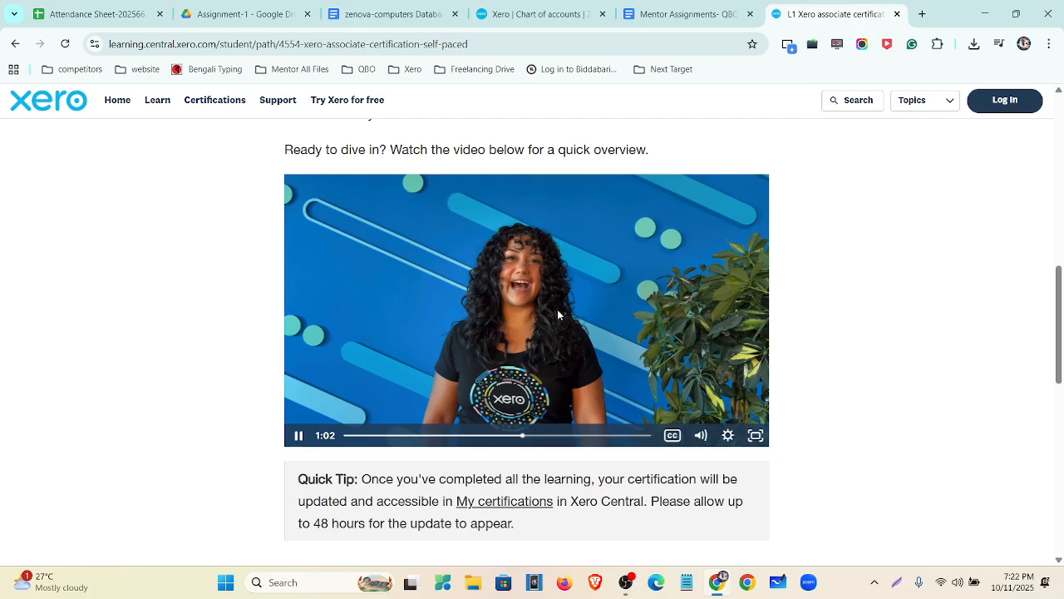
# Step: Examine the course's introduction text, the "Get started with the basics" lessons and the "Complete the assessment" section
pyautogui.scroll(-1, 558, 314)
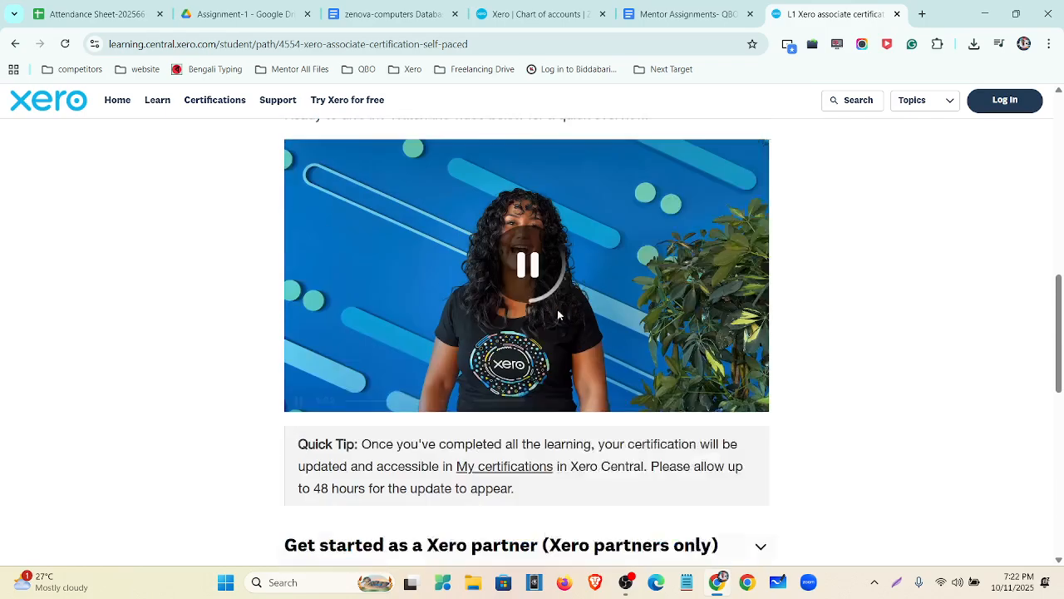
pyautogui.scroll(1, 556, 312)
pyautogui.scroll(-4, 556, 313)
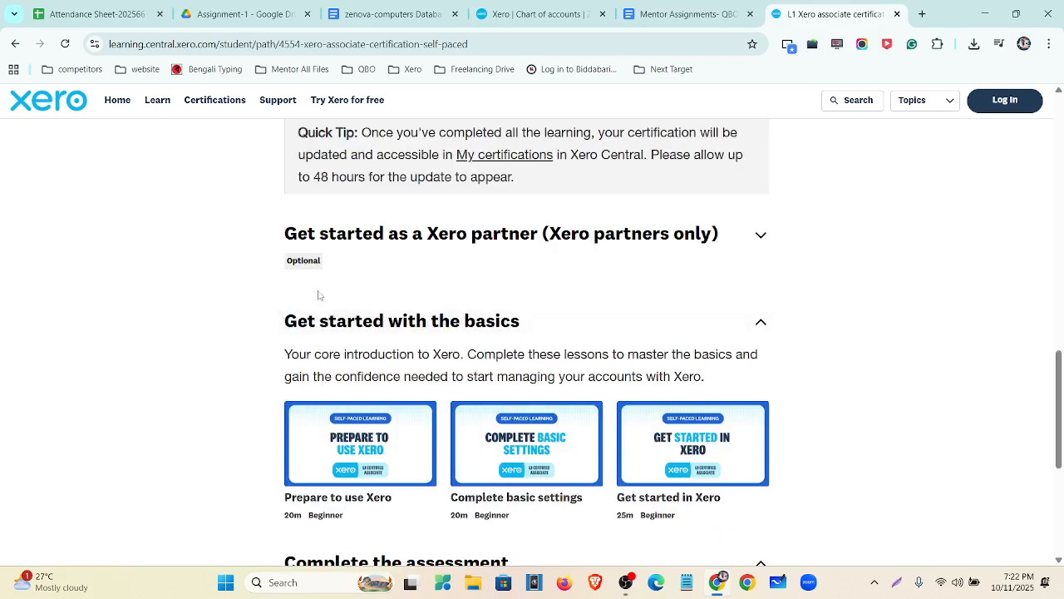
pyautogui.scroll(-2, 317, 295)
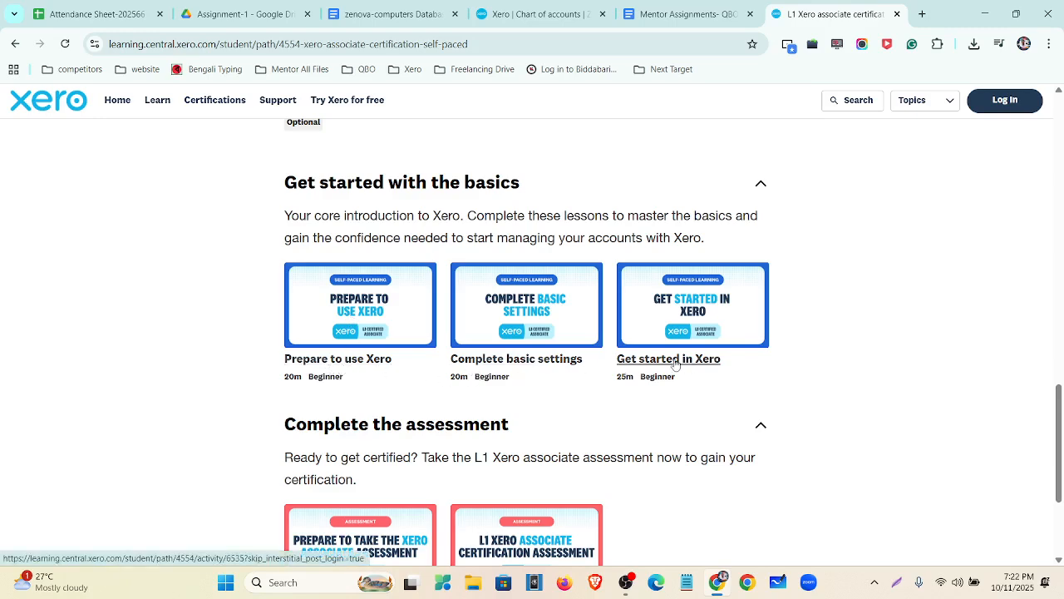
pyautogui.scroll(-3, 665, 358)
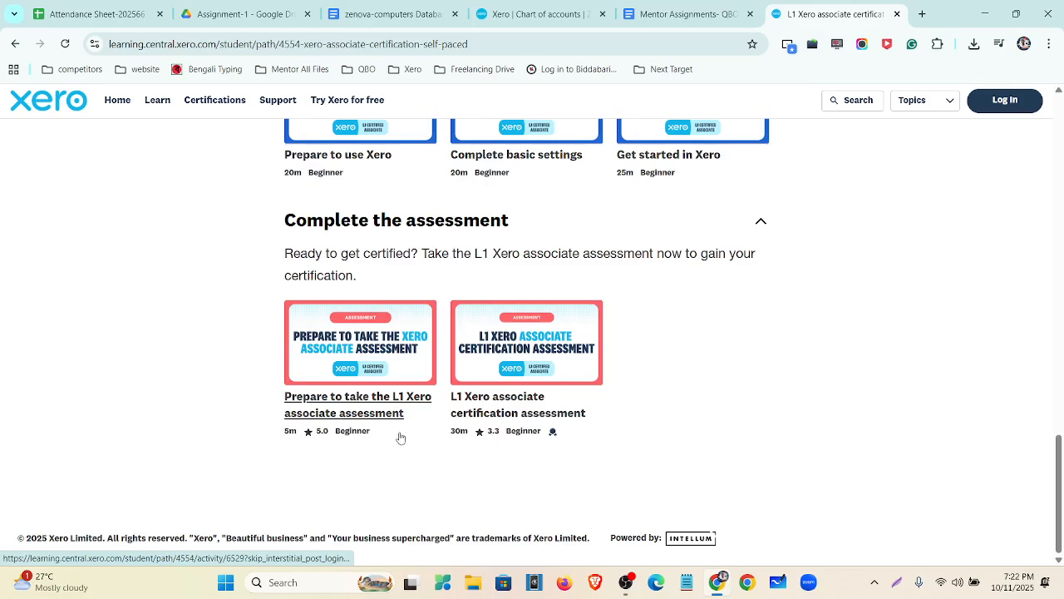
pyautogui.scroll(7, 395, 438)
pyautogui.scroll(3, 336, 432)
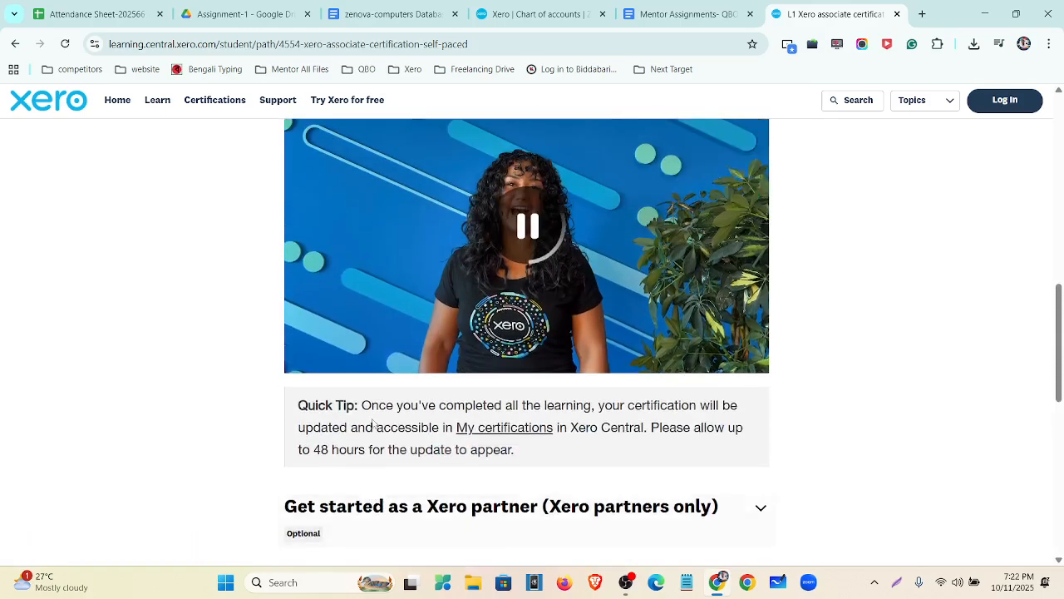
pyautogui.scroll(3, 452, 231)
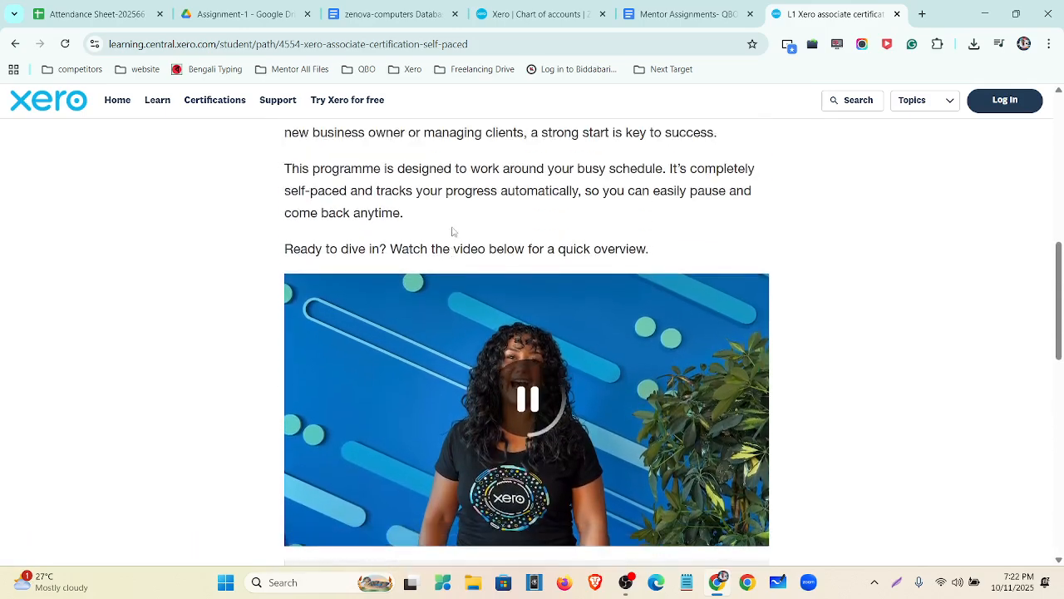
pyautogui.moveTo(285, 228); pyautogui.dragTo(648, 409)
pyautogui.scroll(-3, 648, 409)
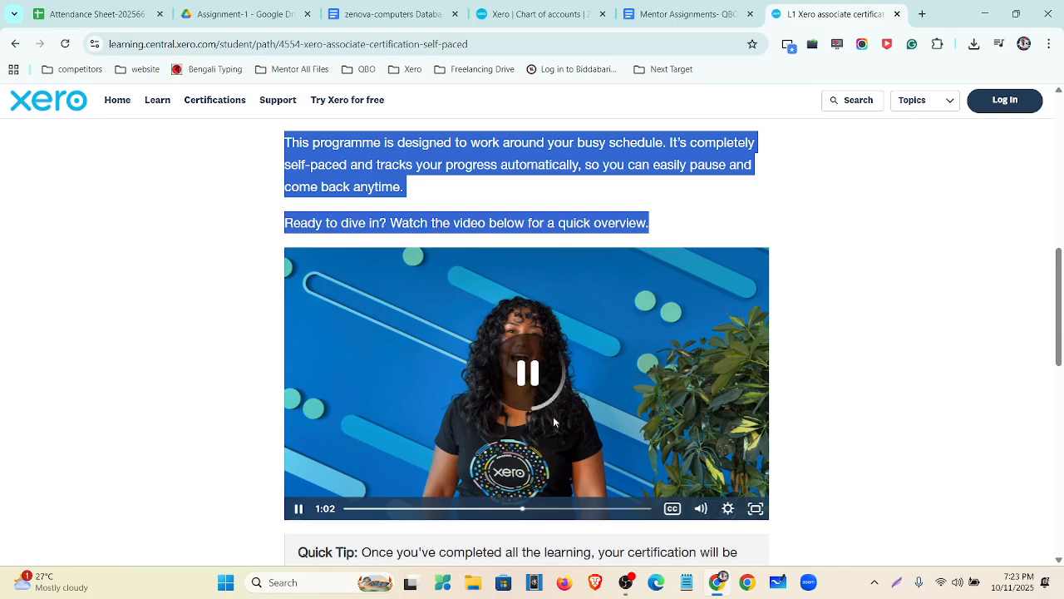
pyautogui.scroll(-4, 554, 422)
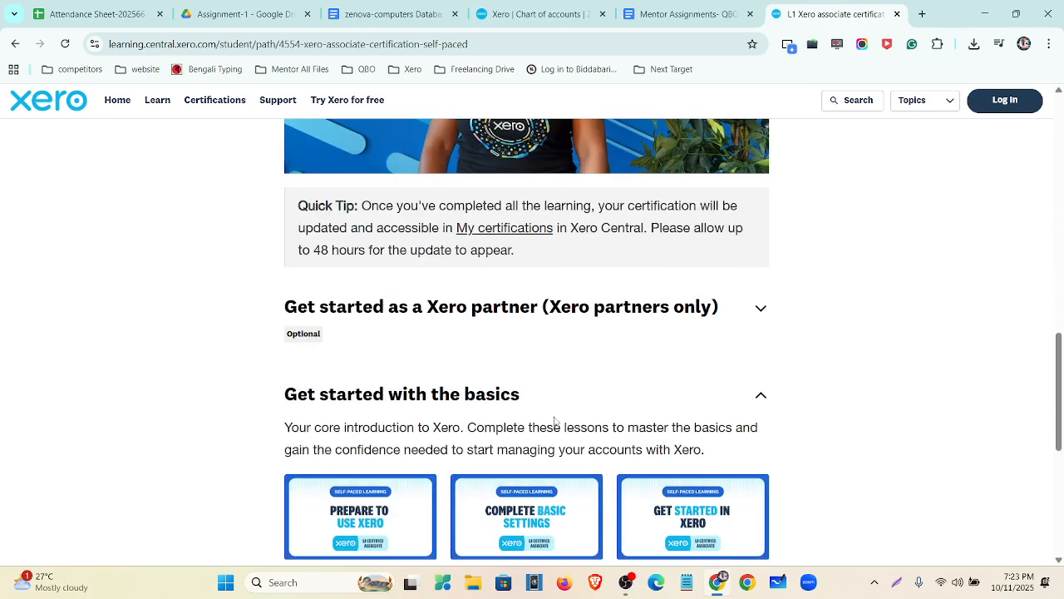
# Step: Expand the optional "Get started as a Xero partner" section to view its lessons, and collapse it again
pyautogui.click(757, 310)
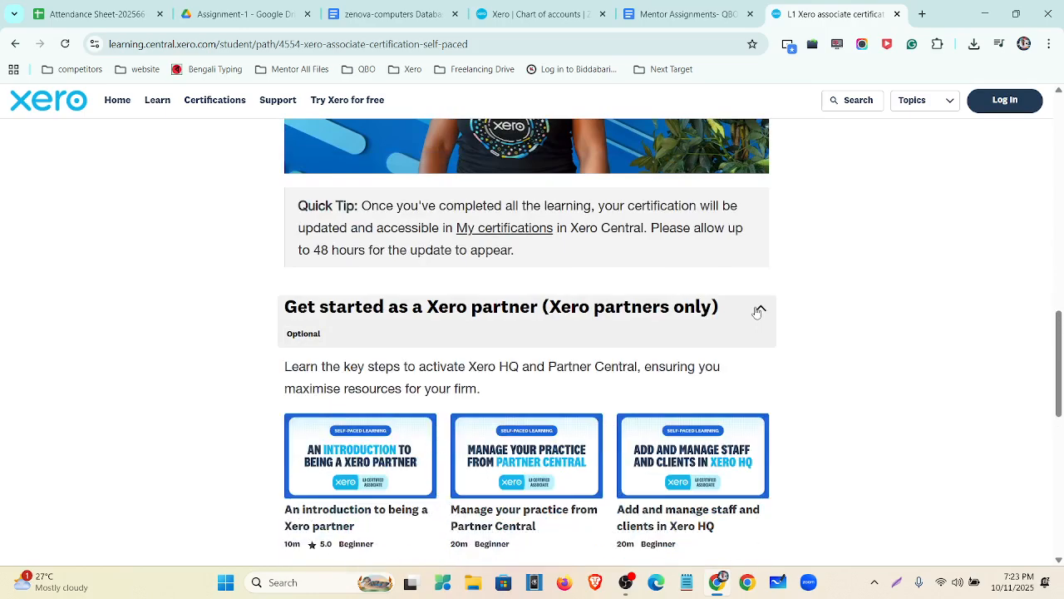
pyautogui.click(757, 309)
pyautogui.scroll(-4, 320, 407)
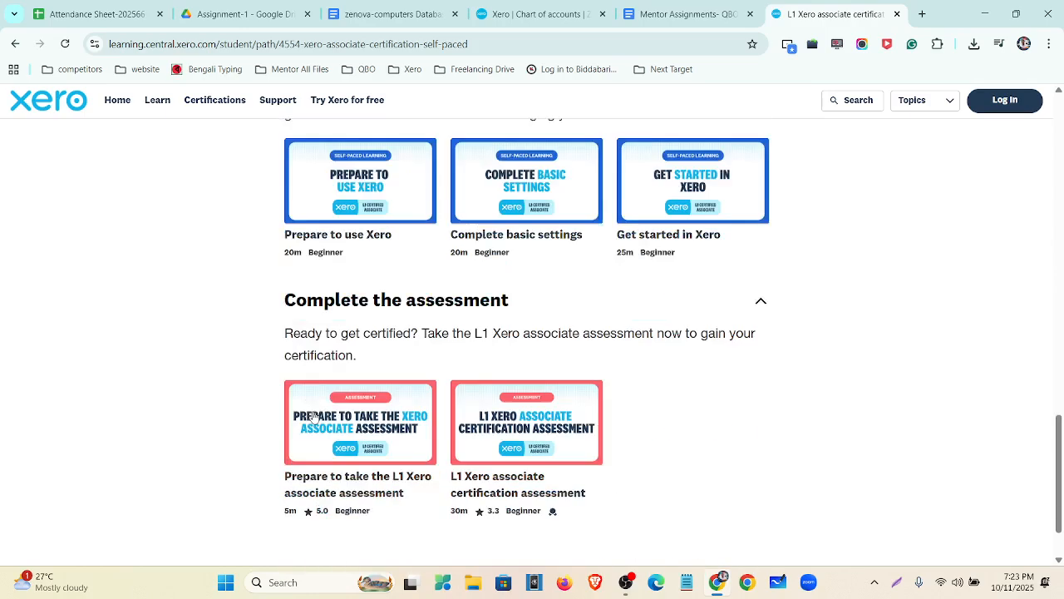
# Step: Open the "Prepare to use Xero" lesson, dismiss the Live Caption box and decline to continue where the lesson was left off
pyautogui.scroll(7, 331, 404)
pyautogui.scroll(-5, 331, 405)
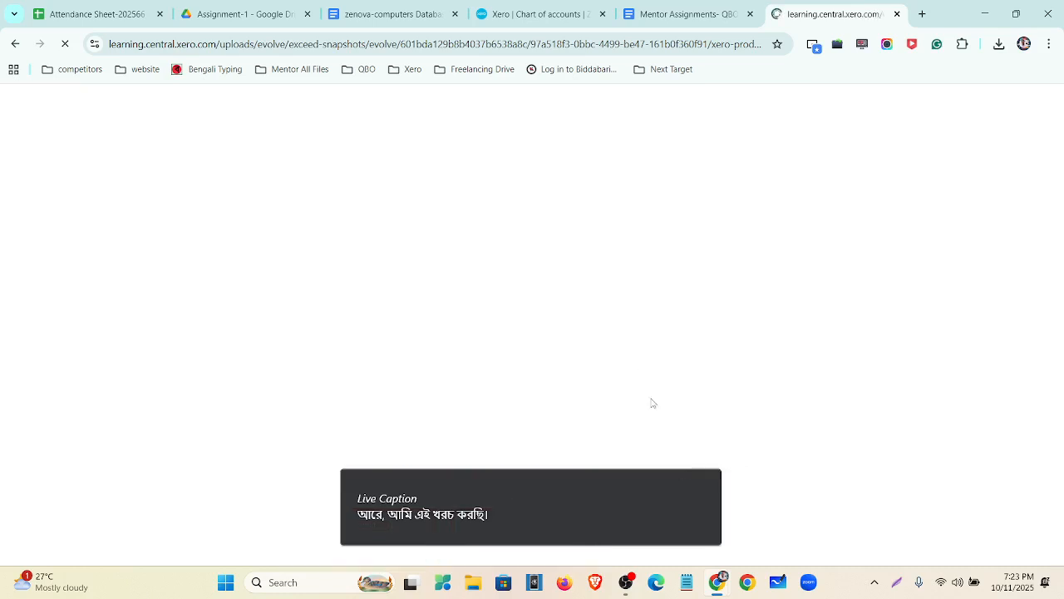
pyautogui.click(707, 482)
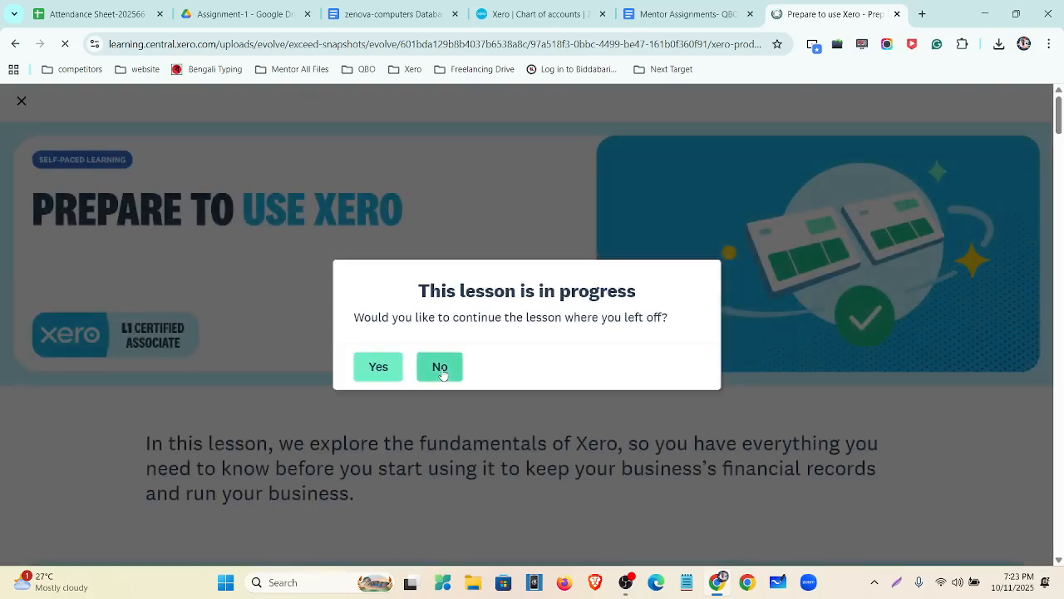
pyautogui.click(440, 369)
# Step: Go through the lesson's opening topics and reveal all six Navigation menus cards, from Homepage to Contacts
pyautogui.scroll(-4, 390, 380)
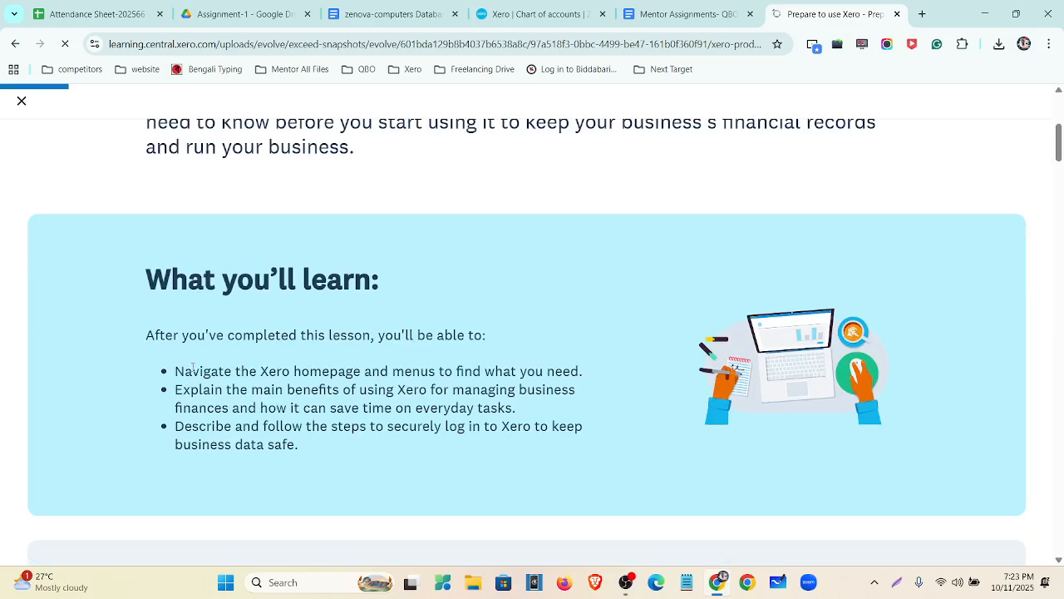
pyautogui.scroll(-5, 306, 225)
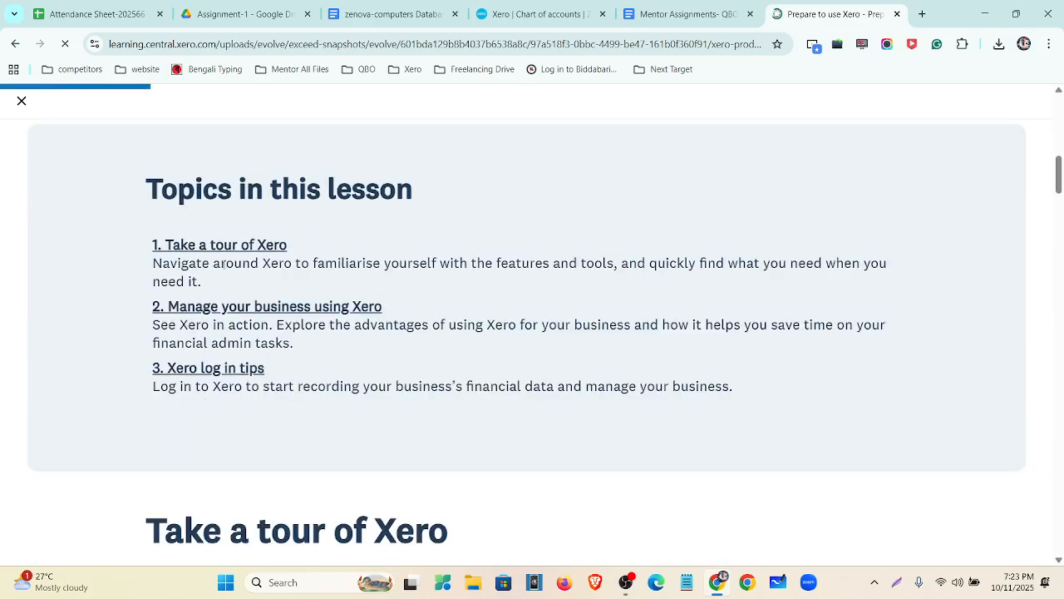
pyautogui.scroll(-8, 192, 320)
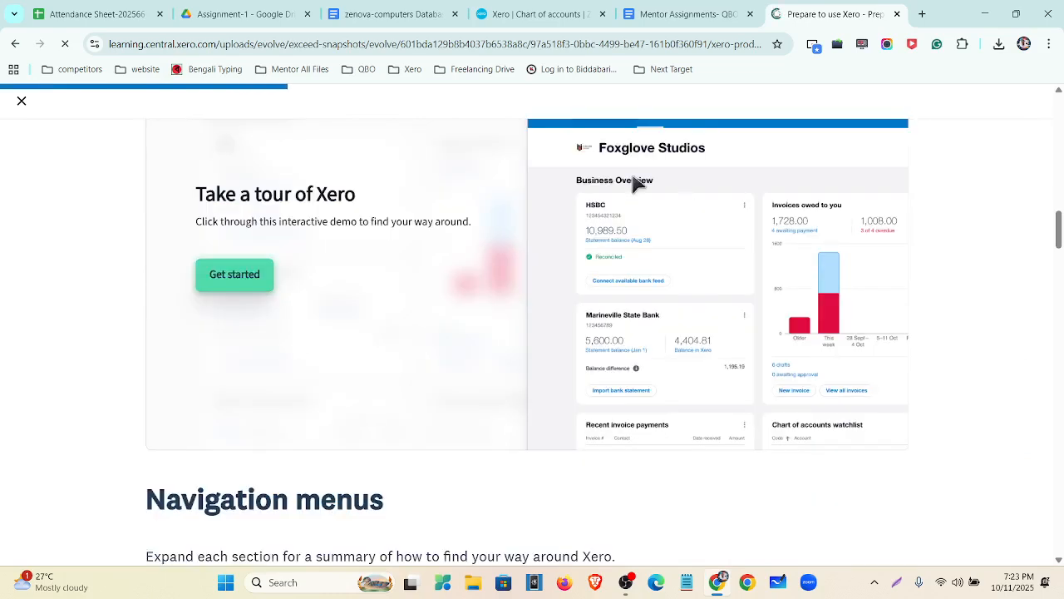
pyautogui.scroll(-4, 253, 350)
pyautogui.click(756, 321)
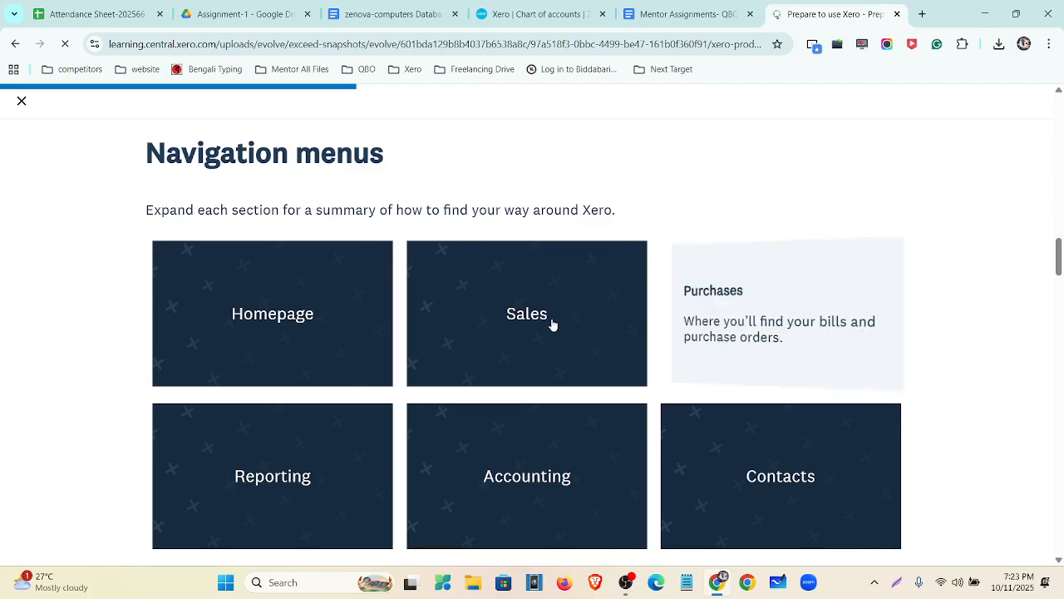
pyautogui.click(552, 324)
pyautogui.click(316, 346)
pyautogui.click(354, 465)
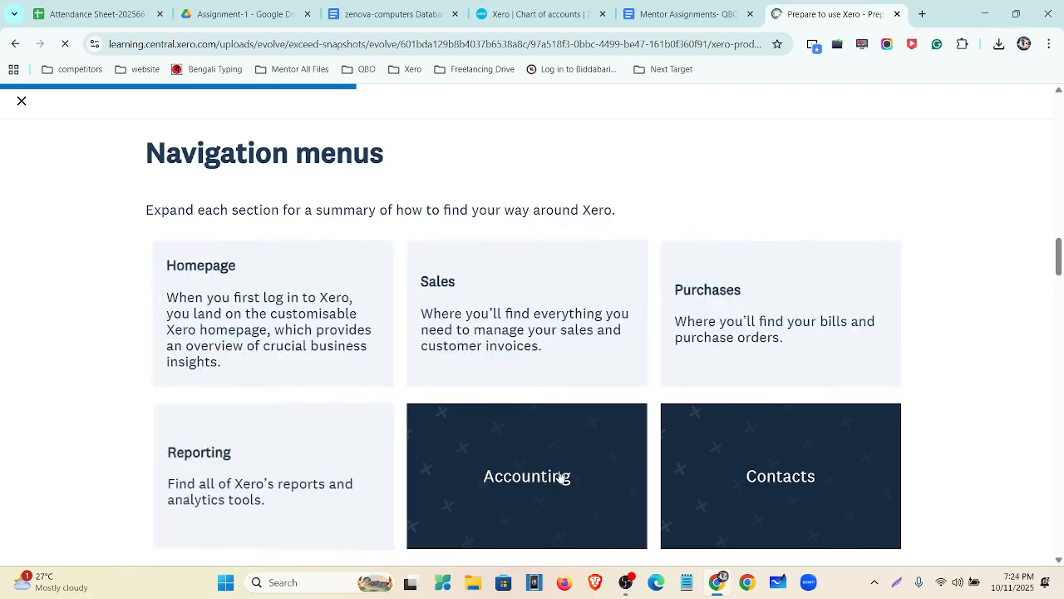
pyautogui.click(557, 478)
pyautogui.click(743, 470)
# Step: Examine the rest of the lesson through the Check your knowledge question and further-reading links, and exit the lesson
pyautogui.scroll(-2, 509, 374)
pyautogui.scroll(-7, 509, 375)
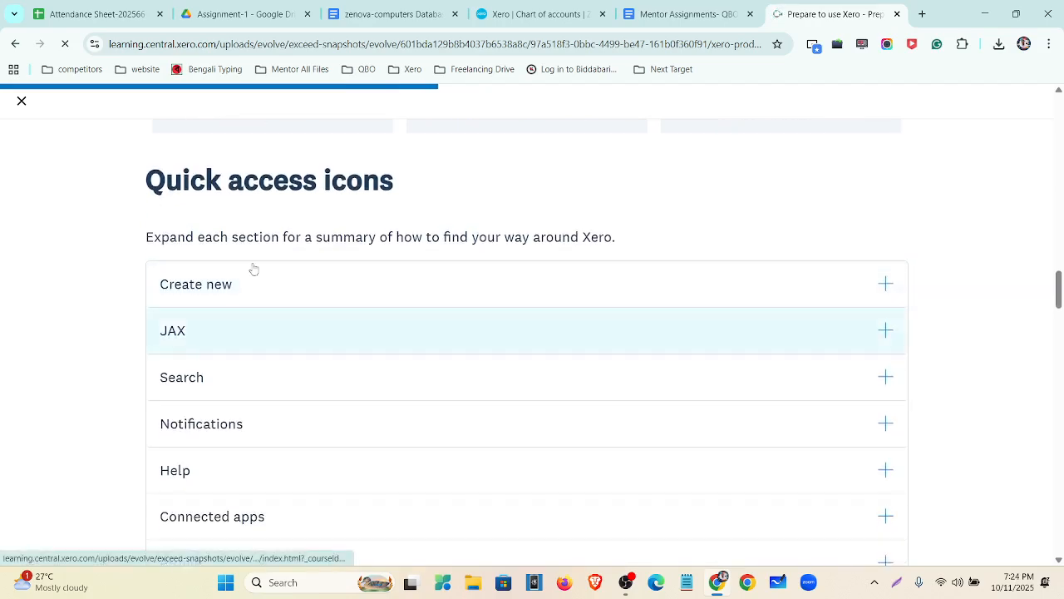
pyautogui.scroll(-10, 316, 384)
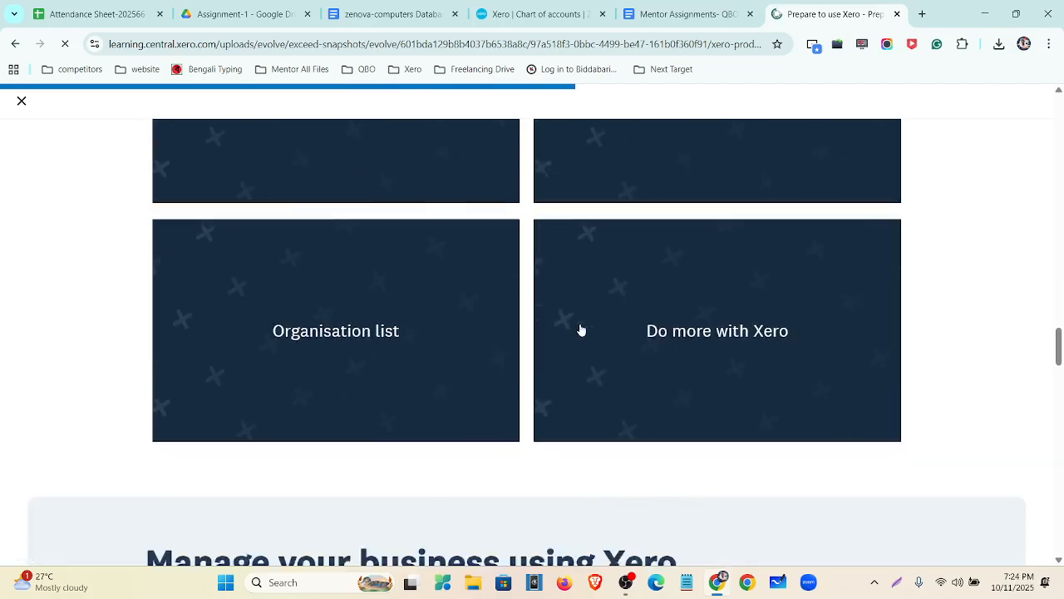
pyautogui.scroll(-1, 374, 371)
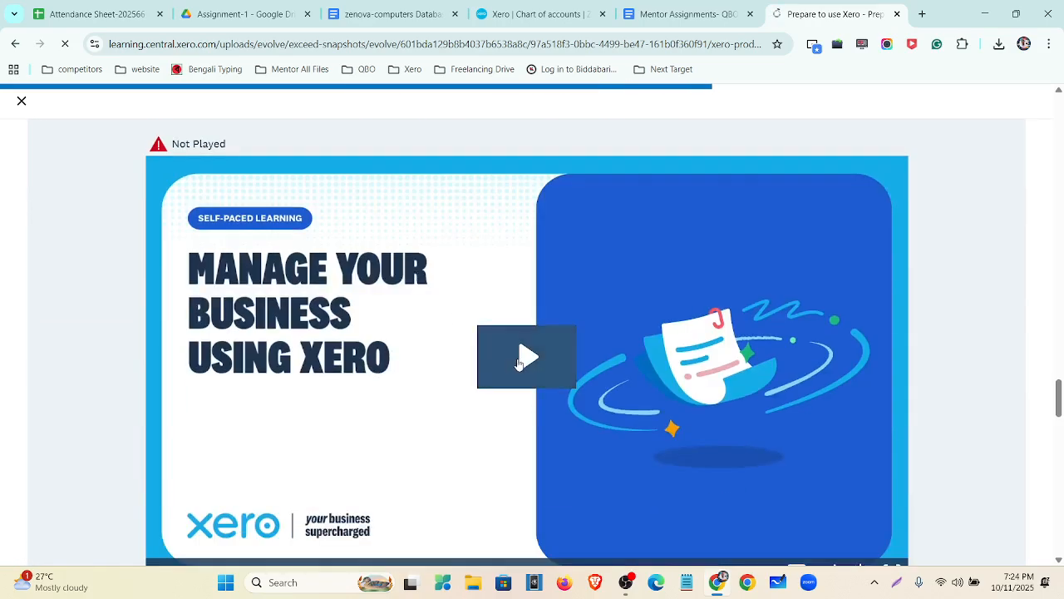
pyautogui.scroll(-3, 518, 361)
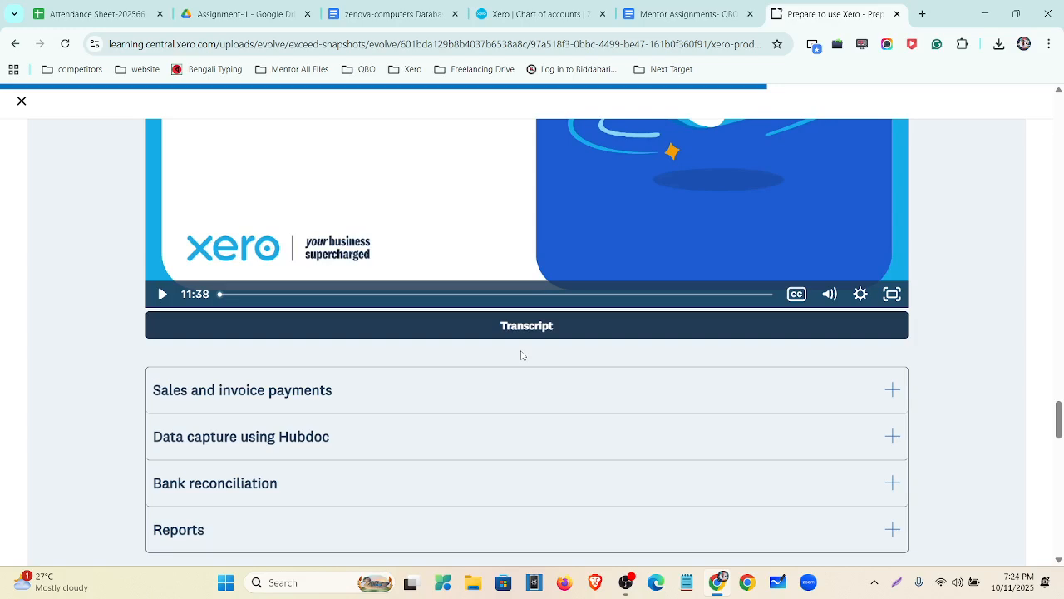
pyautogui.scroll(-12, 521, 355)
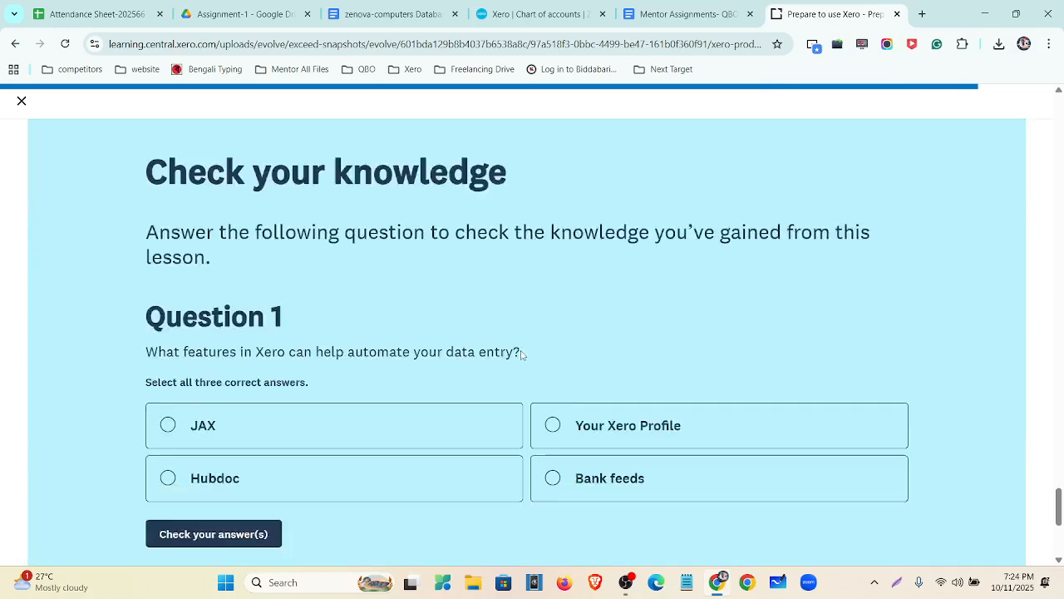
pyautogui.scroll(-2, 521, 355)
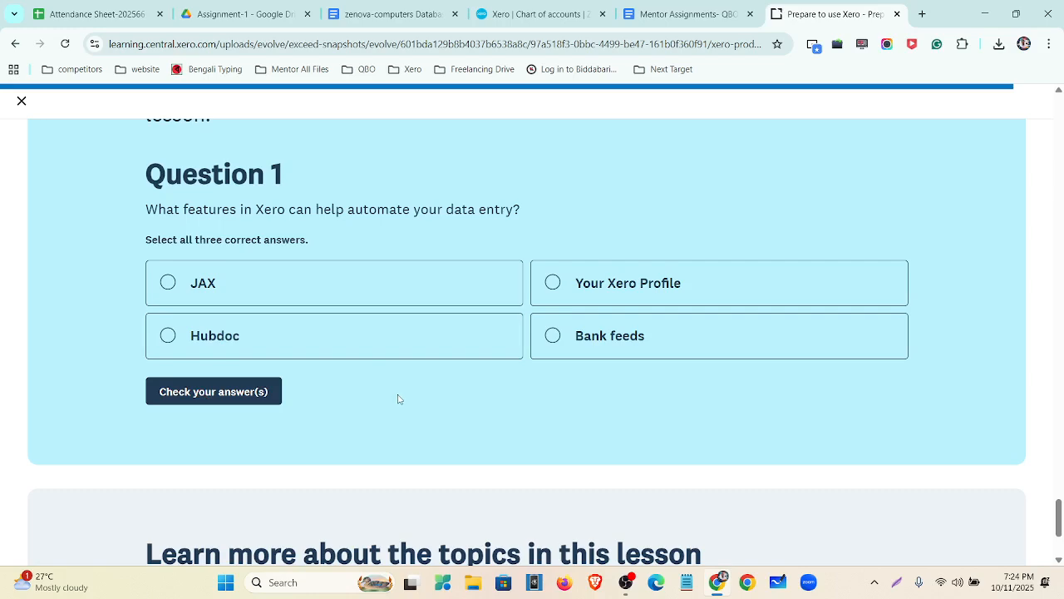
pyautogui.scroll(-2, 398, 400)
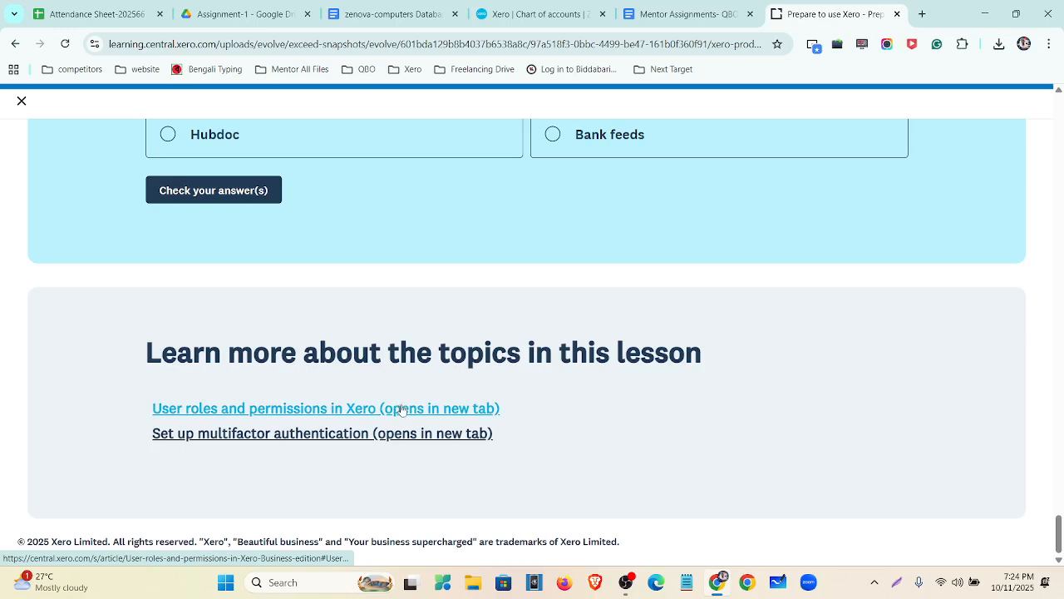
pyautogui.scroll(5, 402, 410)
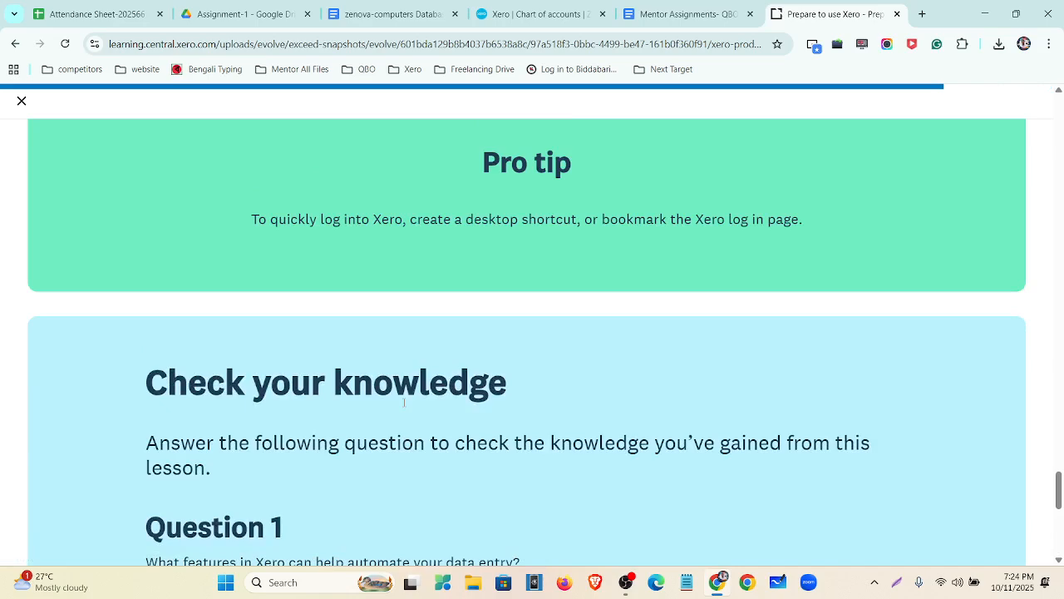
pyautogui.click(23, 100)
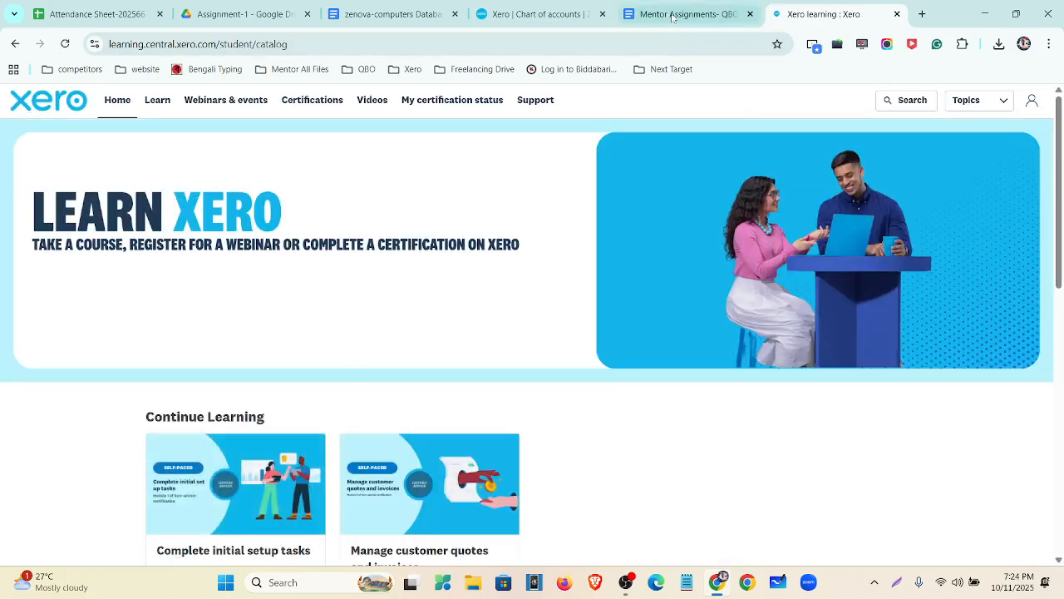
# Step: Switch back to the Xero Chart of accounts browser tab and open the organisation's home page
pyautogui.click(521, 14)
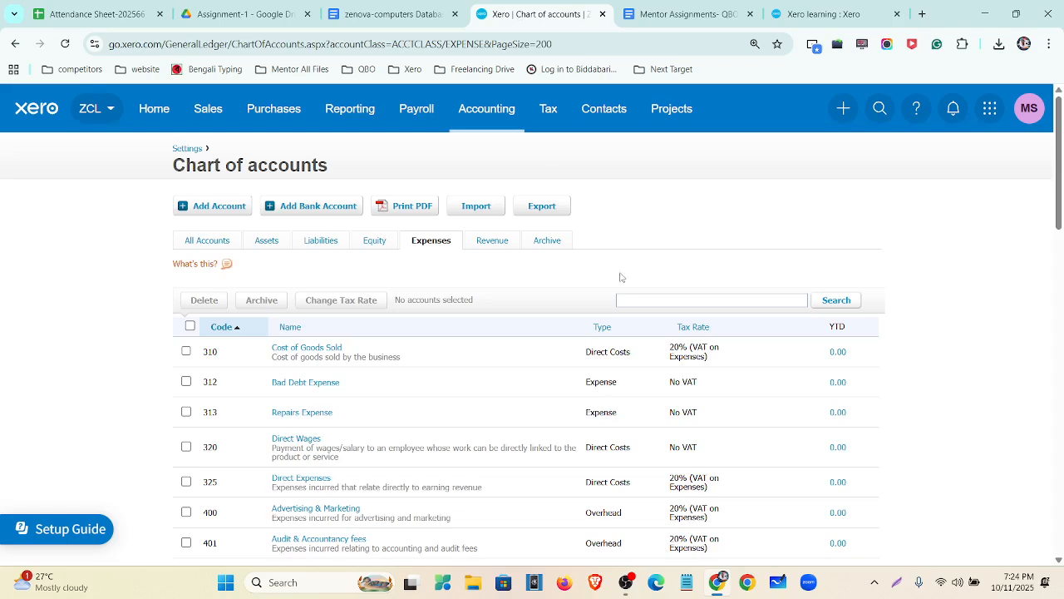
pyautogui.click(160, 111)
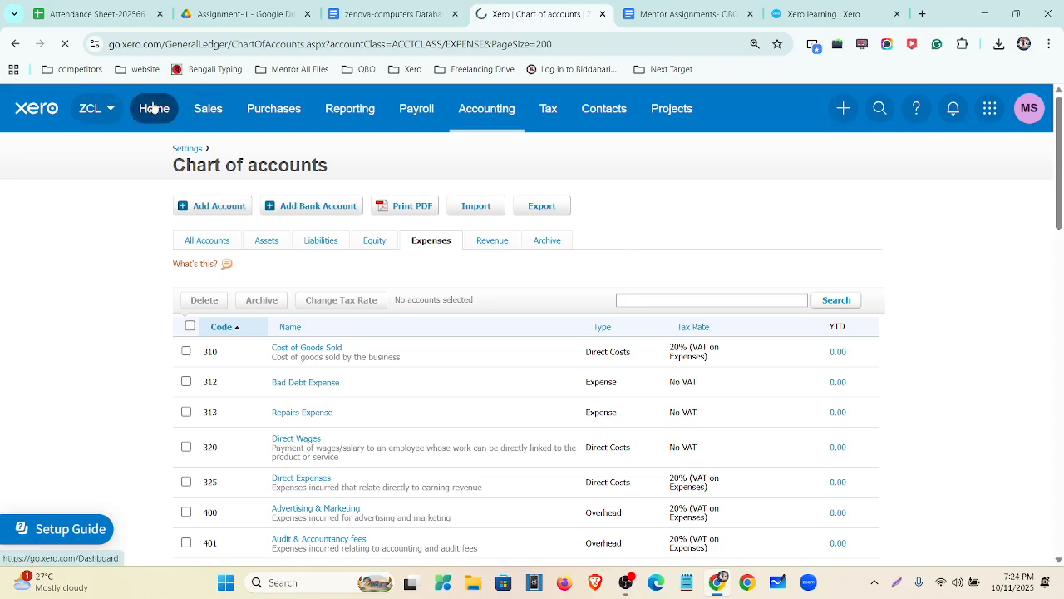